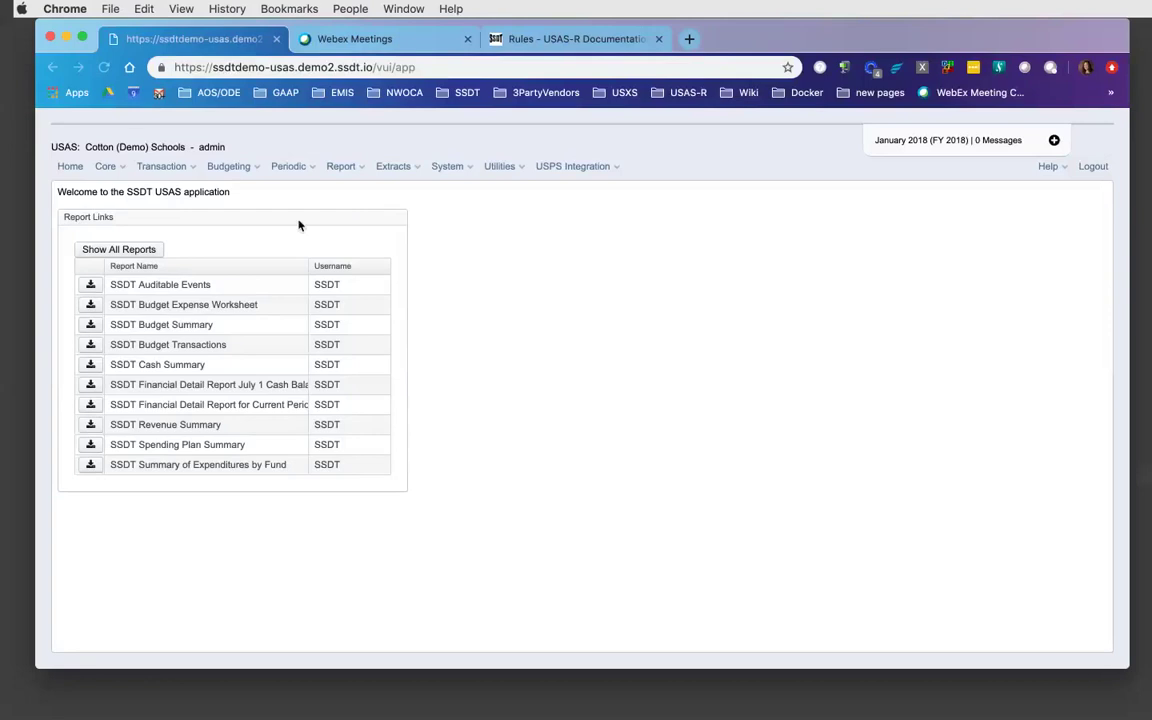
- Go to the Transaction > Receipts list
left_click(194, 168)
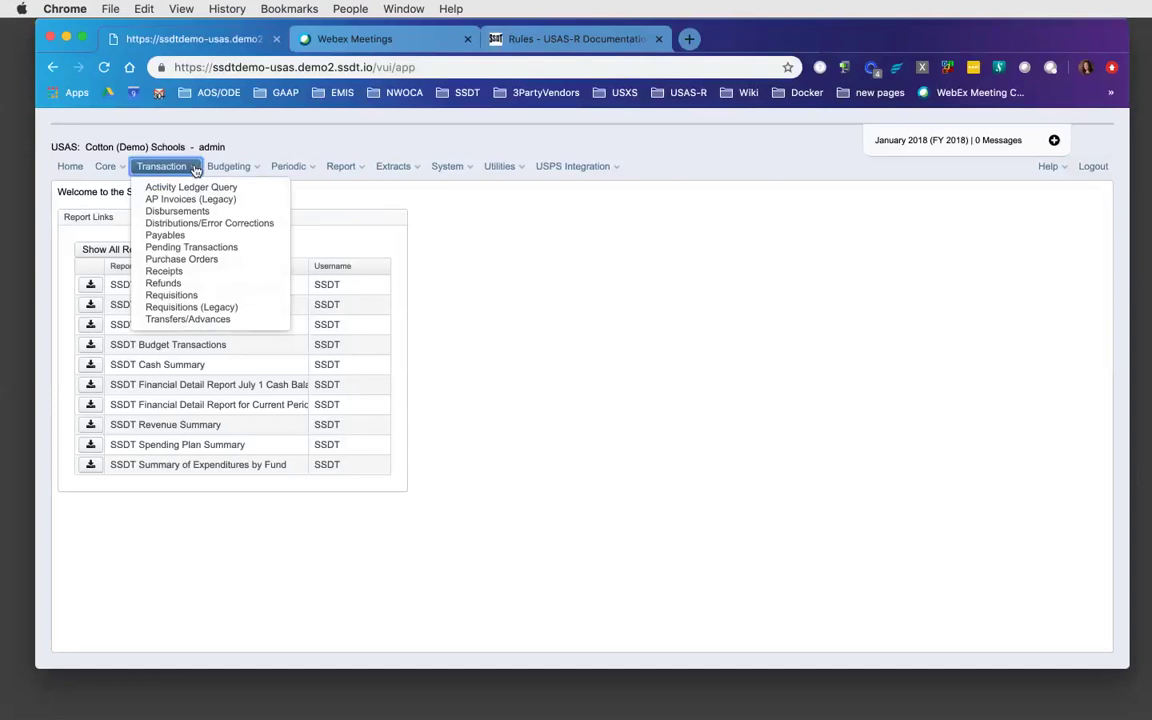
left_click(178, 272)
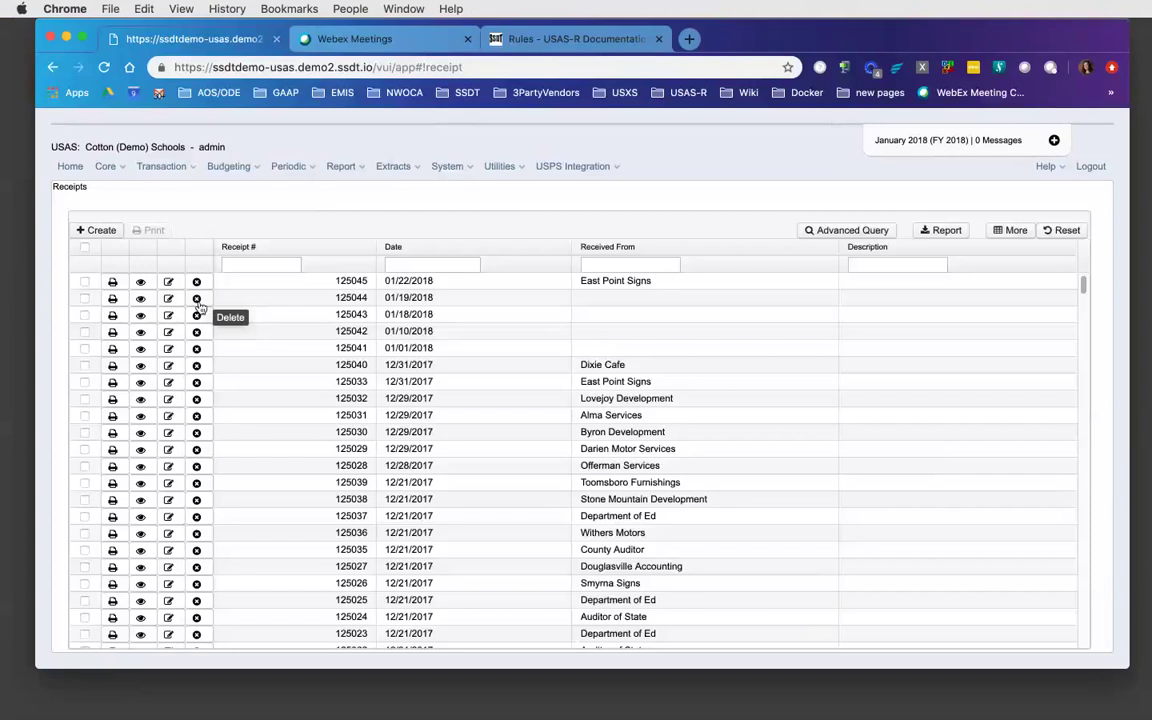
- Create a receipt dated 01/18/2018 from the payer, described as 'Cafeteria Receipts'
left_click(110, 233)
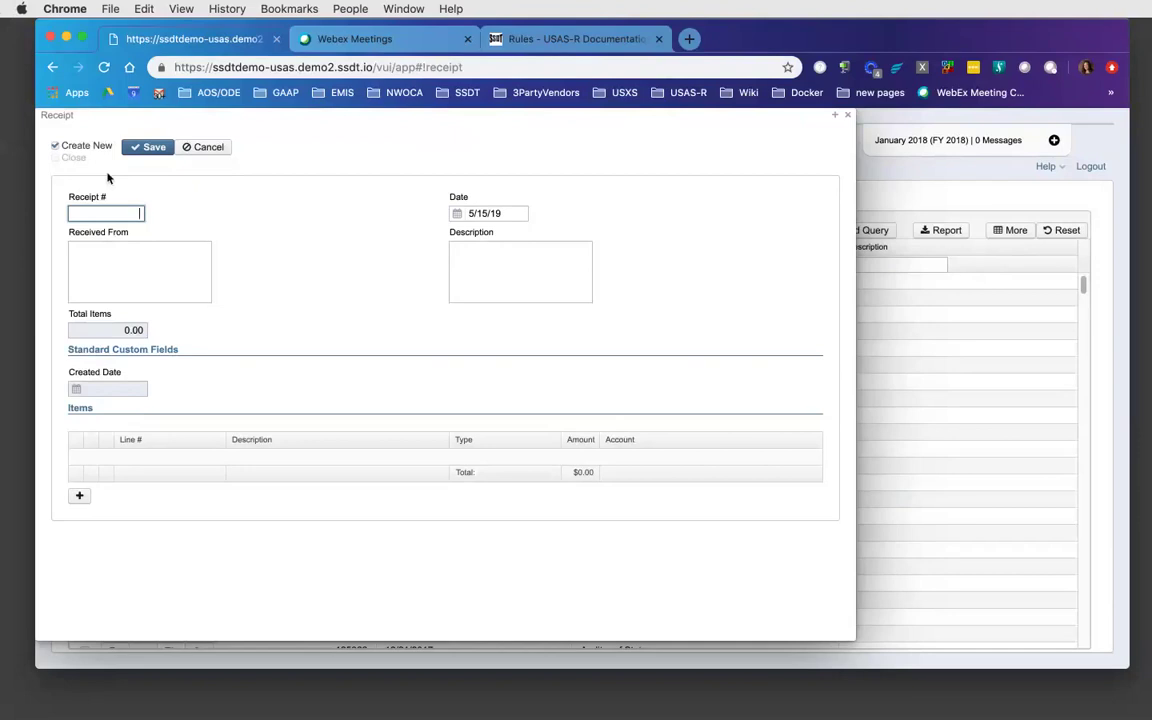
key("Tab")
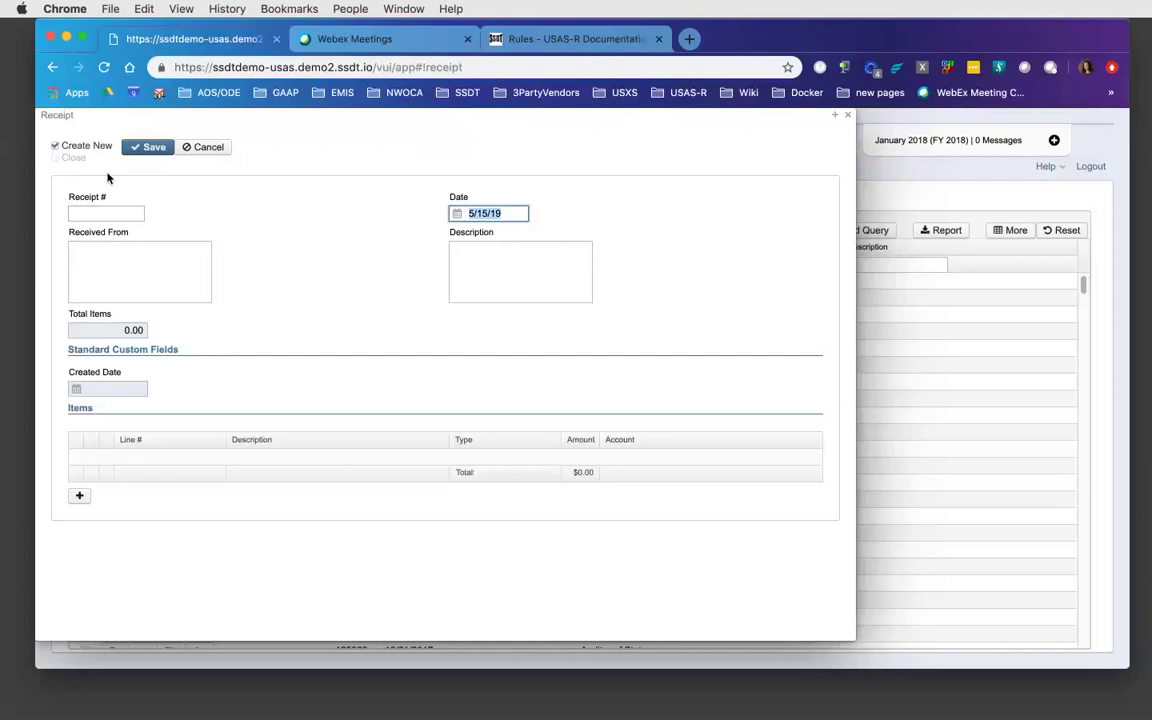
type("01/18/2018")
key("Tab")
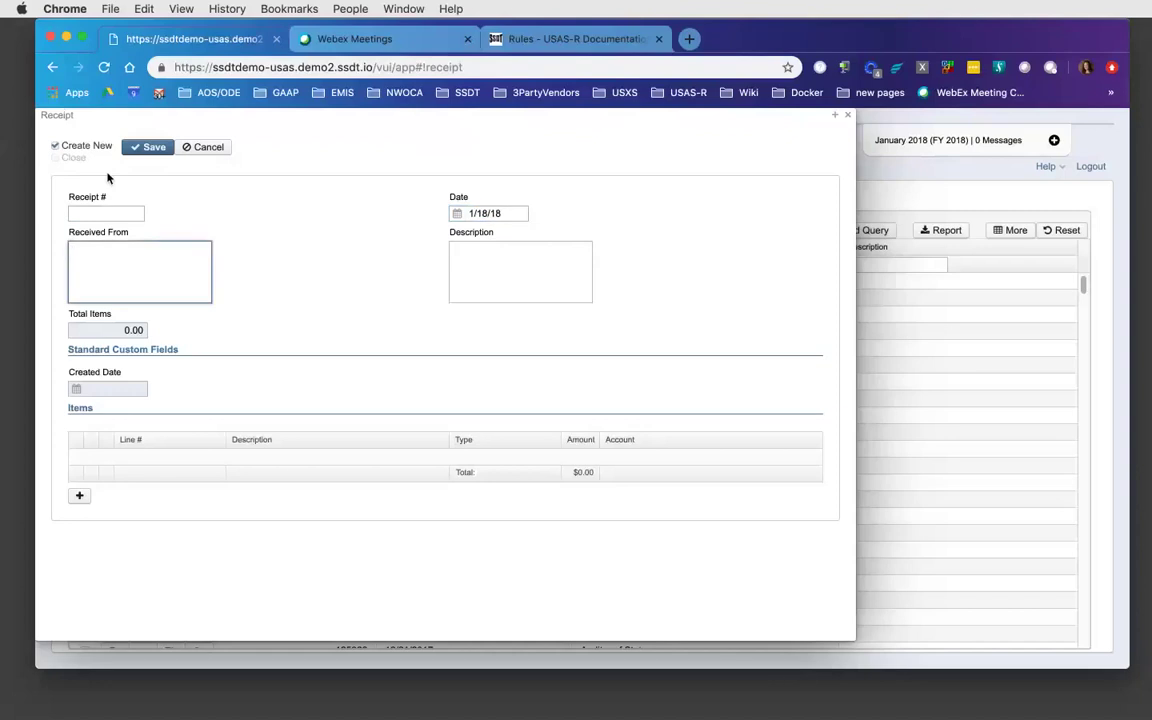
key("Tab")
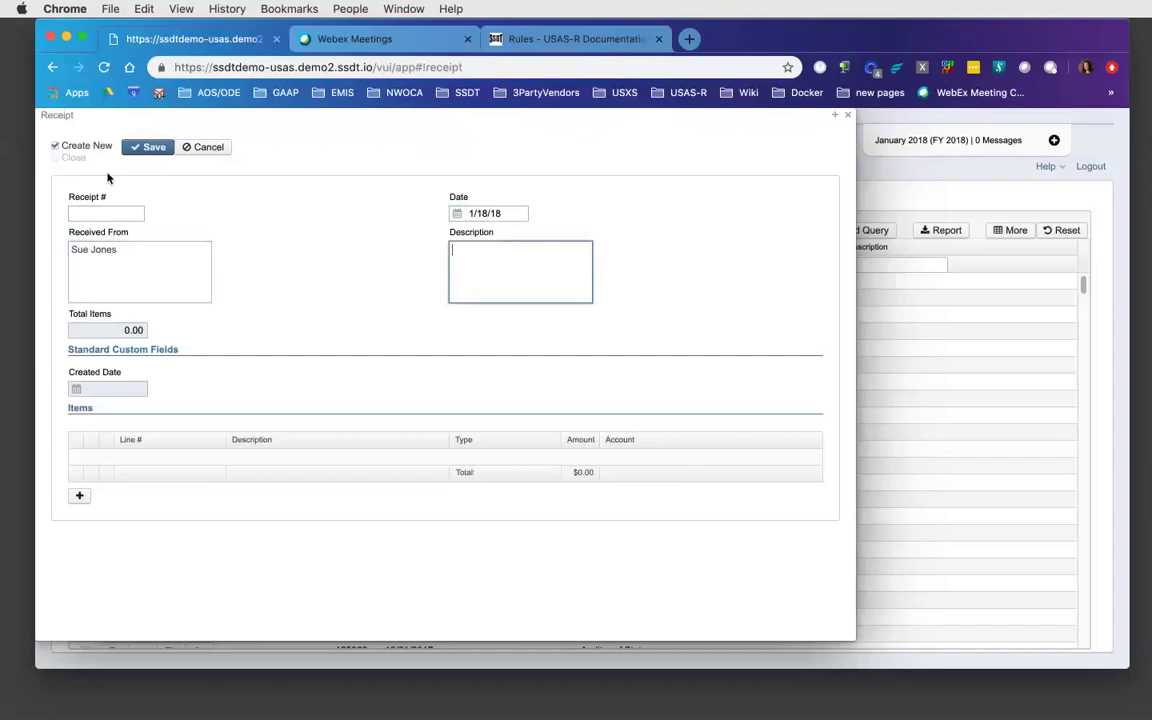
type("Cafeteria Receipts")
key("Tab")
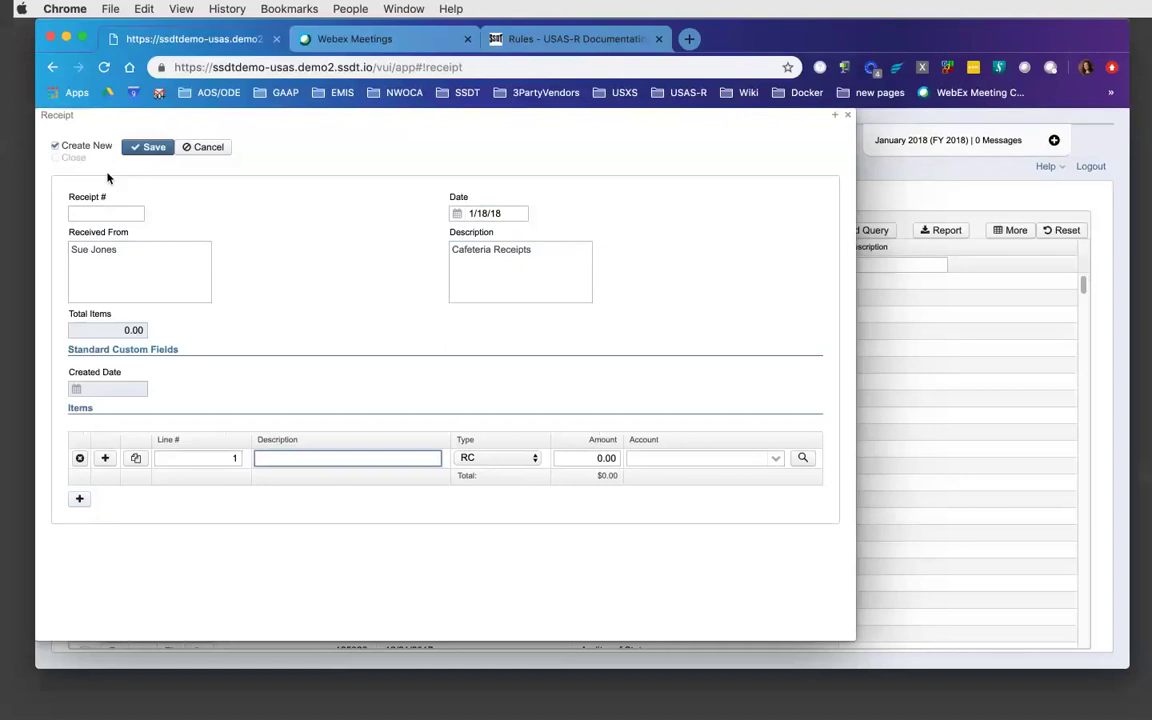
- Fill item line 1 as 'STudent Lunches', type RC, amount 200.00
type("STudent Lunches")
key("Tab")
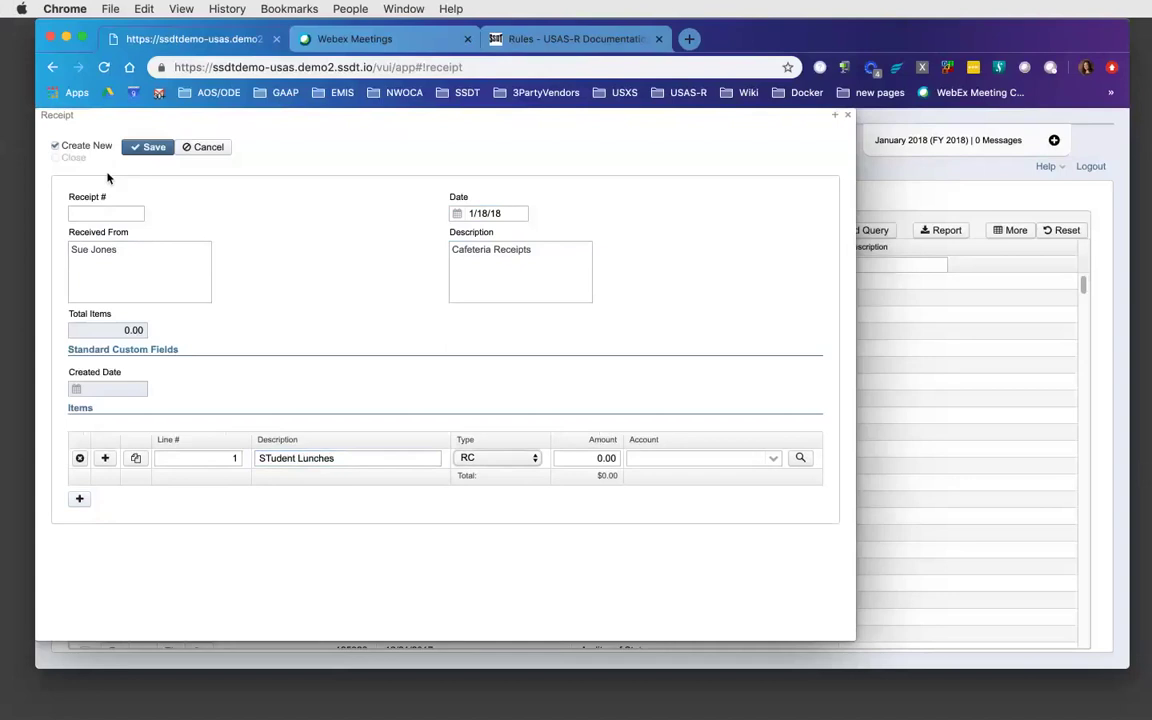
key("space")
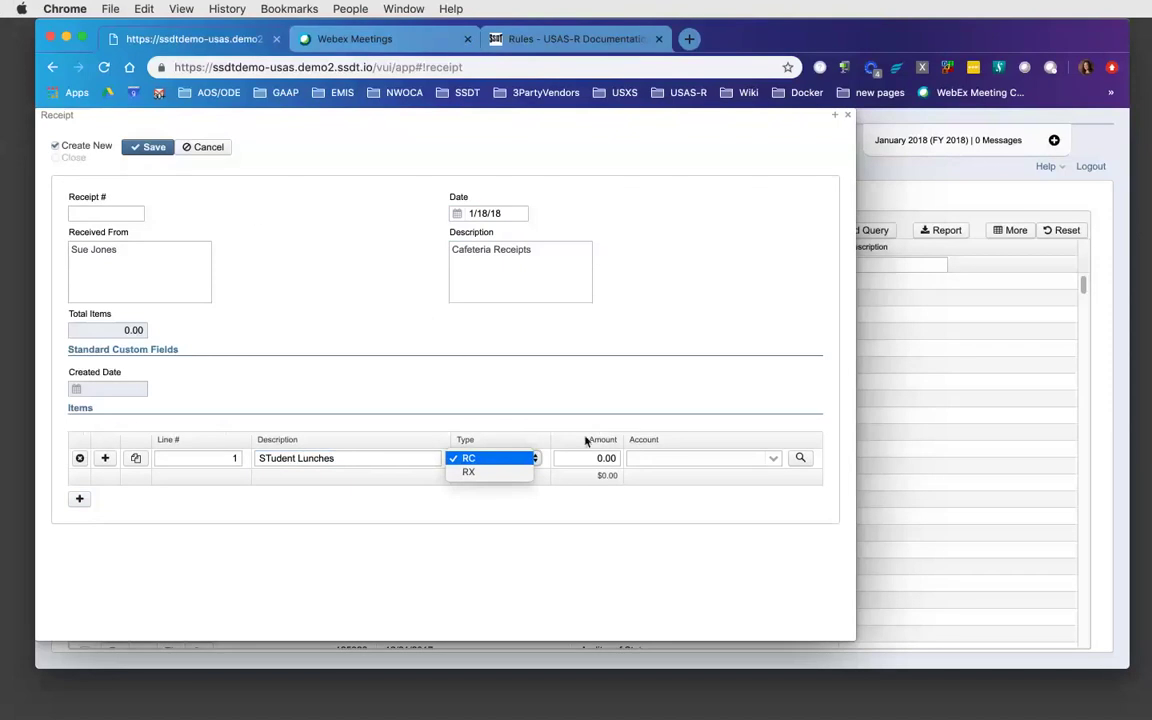
left_click(595, 461)
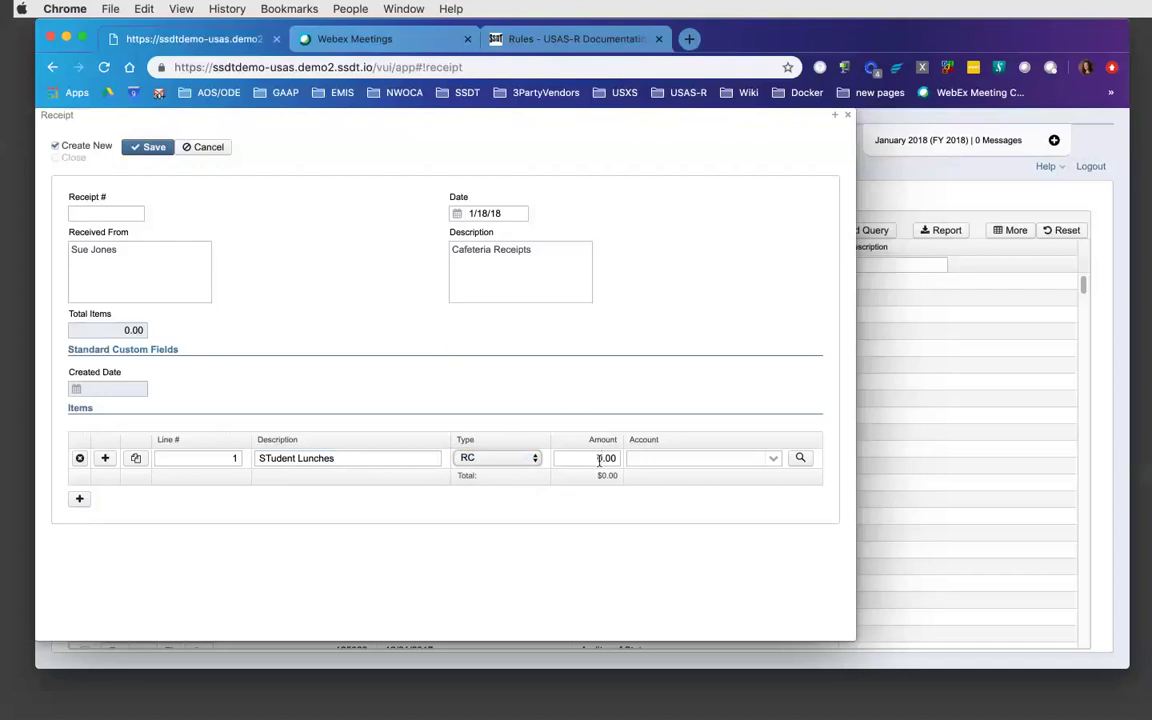
key("Tab")
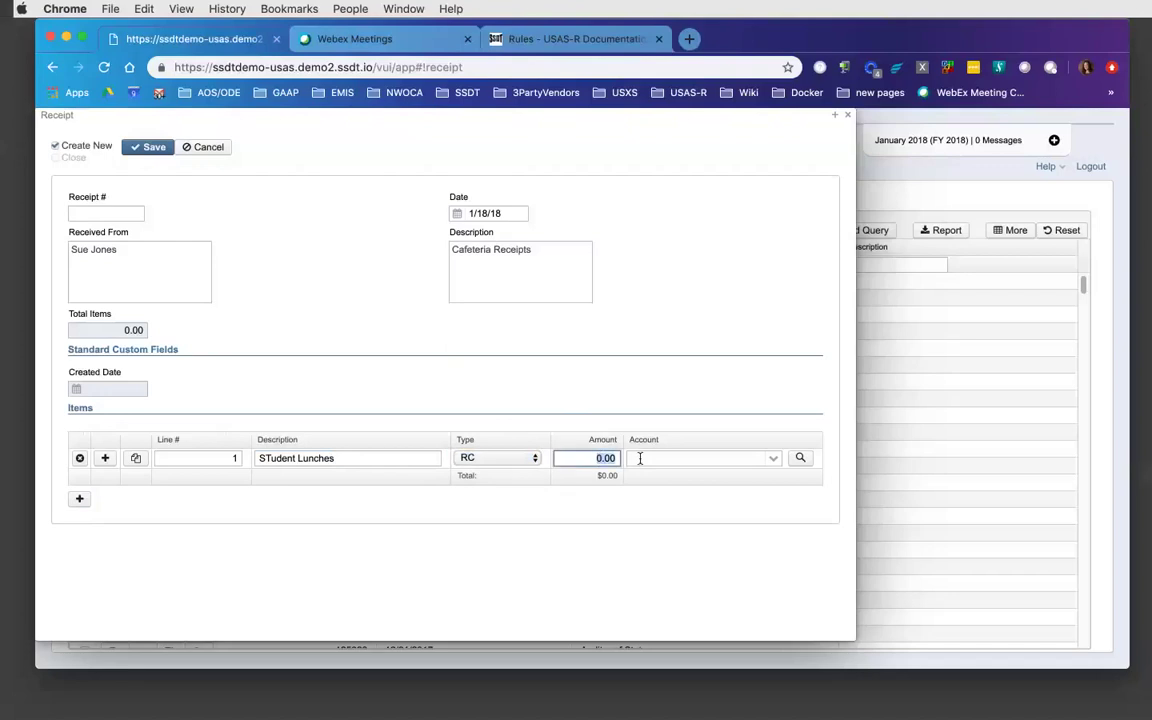
type("200")
key("Tab")
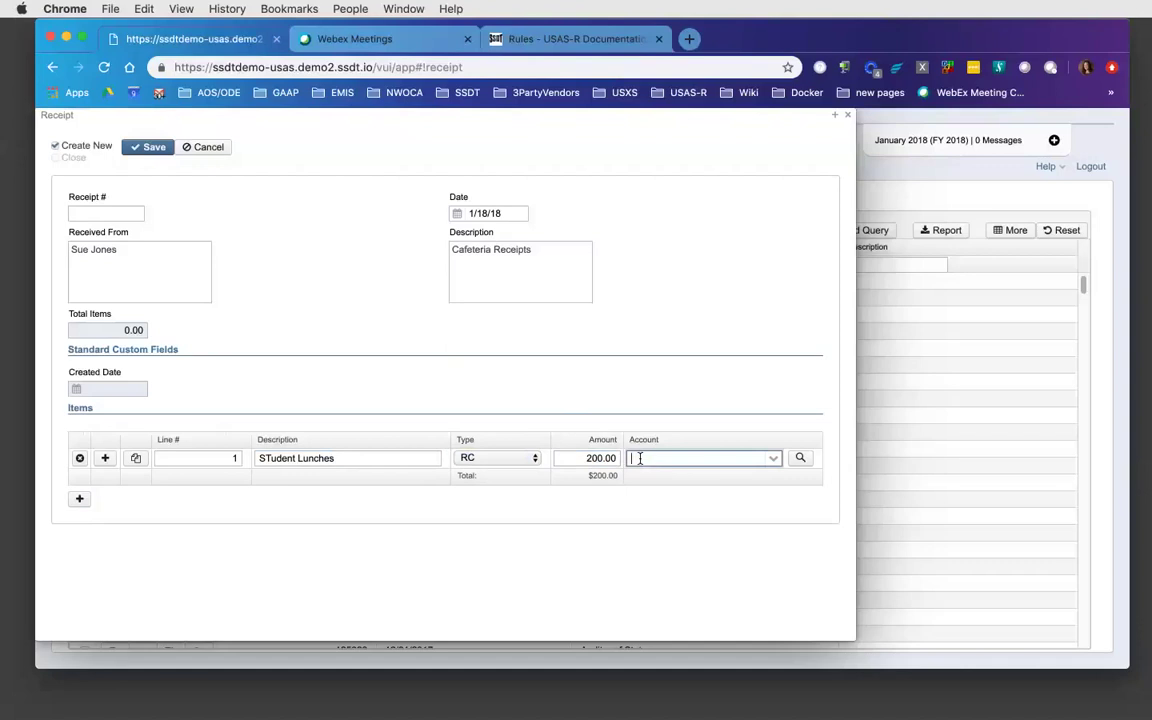
type("006")
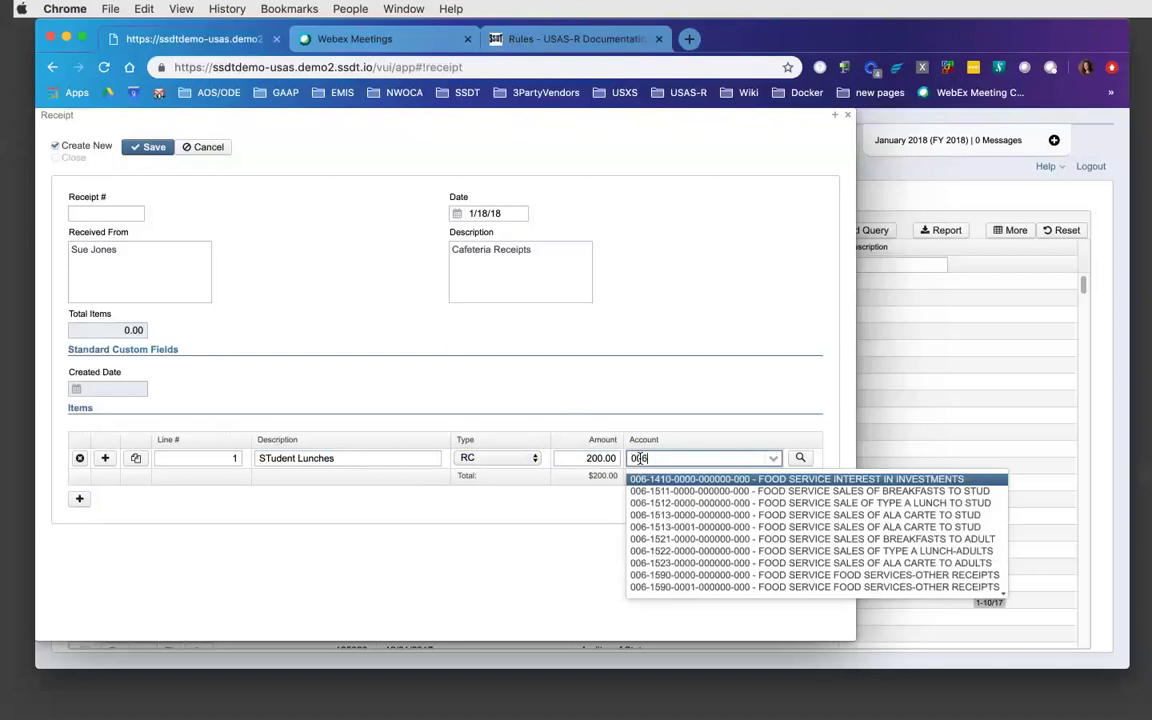
type("-15")
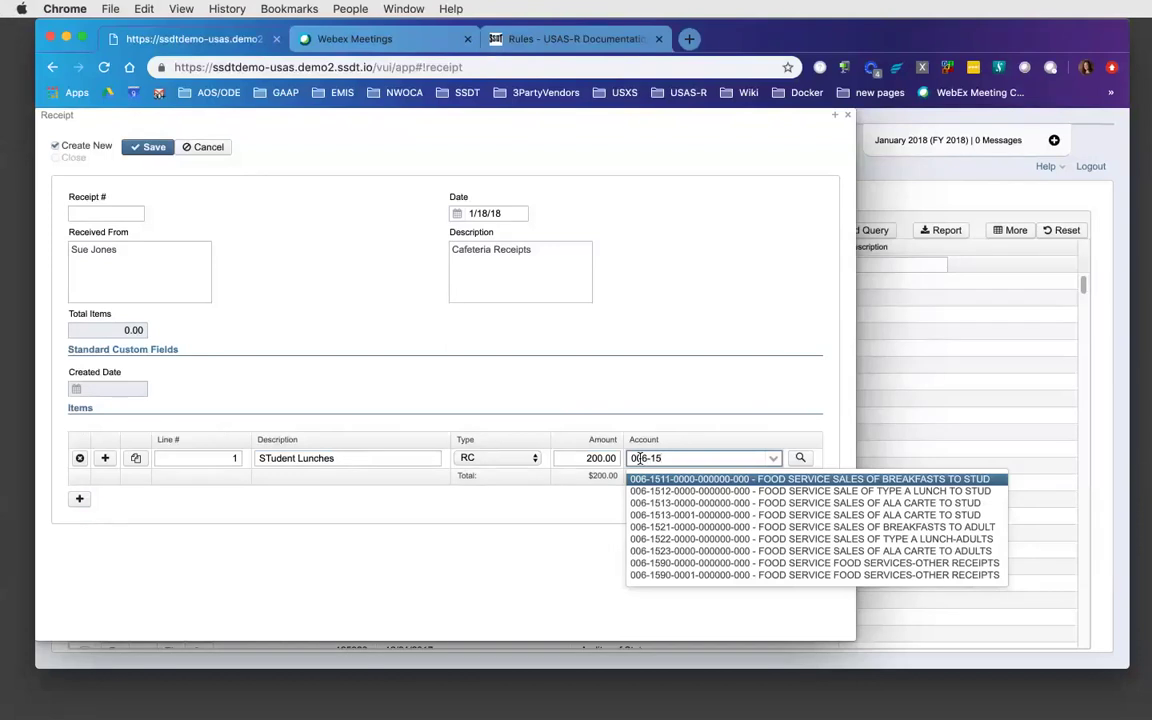
key("BackSpace")
key("BackSpace")
key("BackSpace")
key("BackSpace")
key("BackSpace")
key("BackSpace")
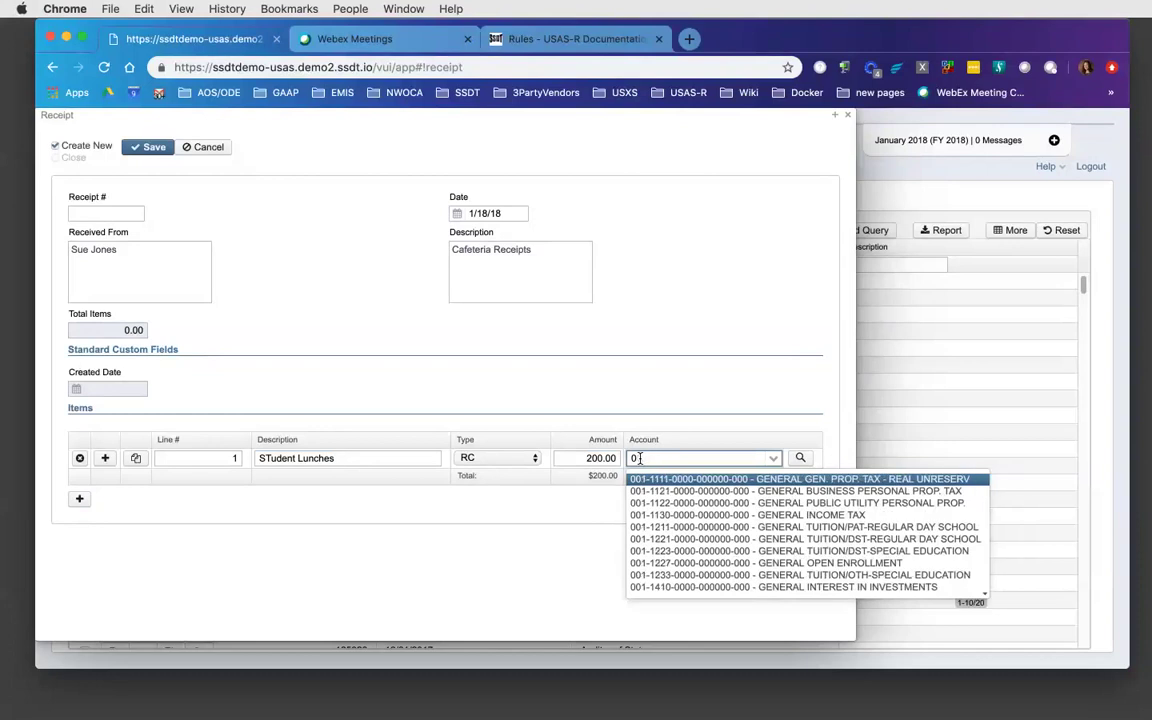
type("food")
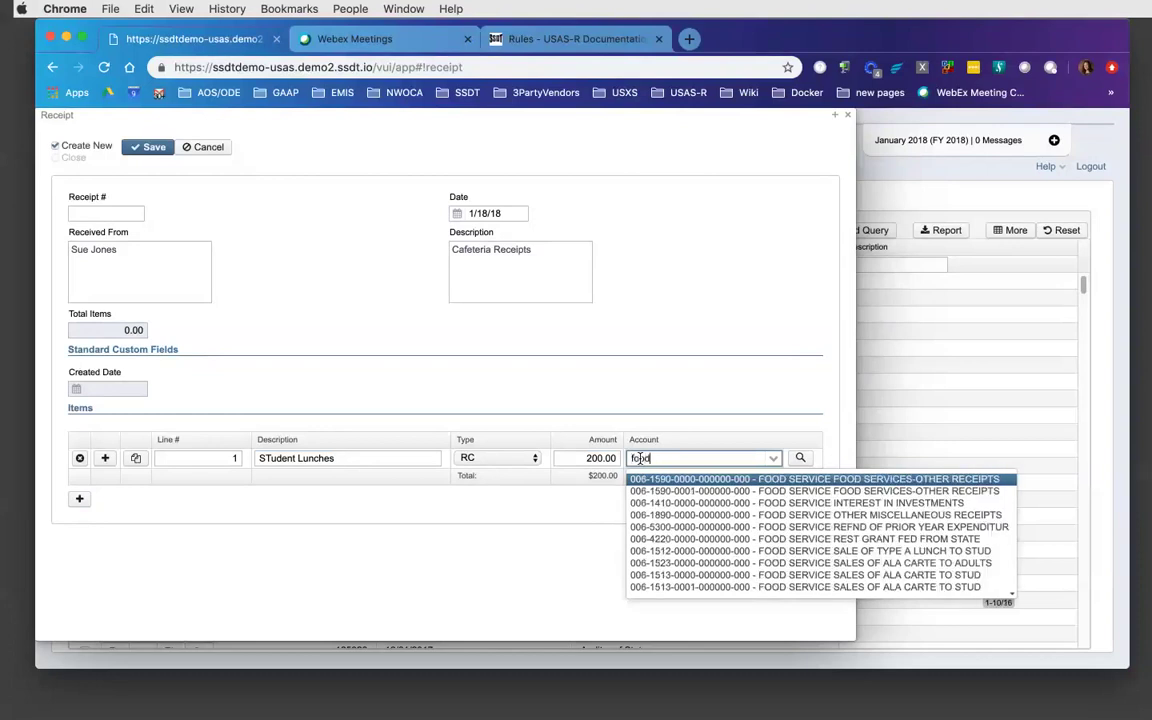
key("BackSpace")
key("BackSpace")
key("BackSpace")
key("BackSpace")
type("FOOD")
key("BackSpace")
key("BackSpace")
key("BackSpace")
key("BackSpace")
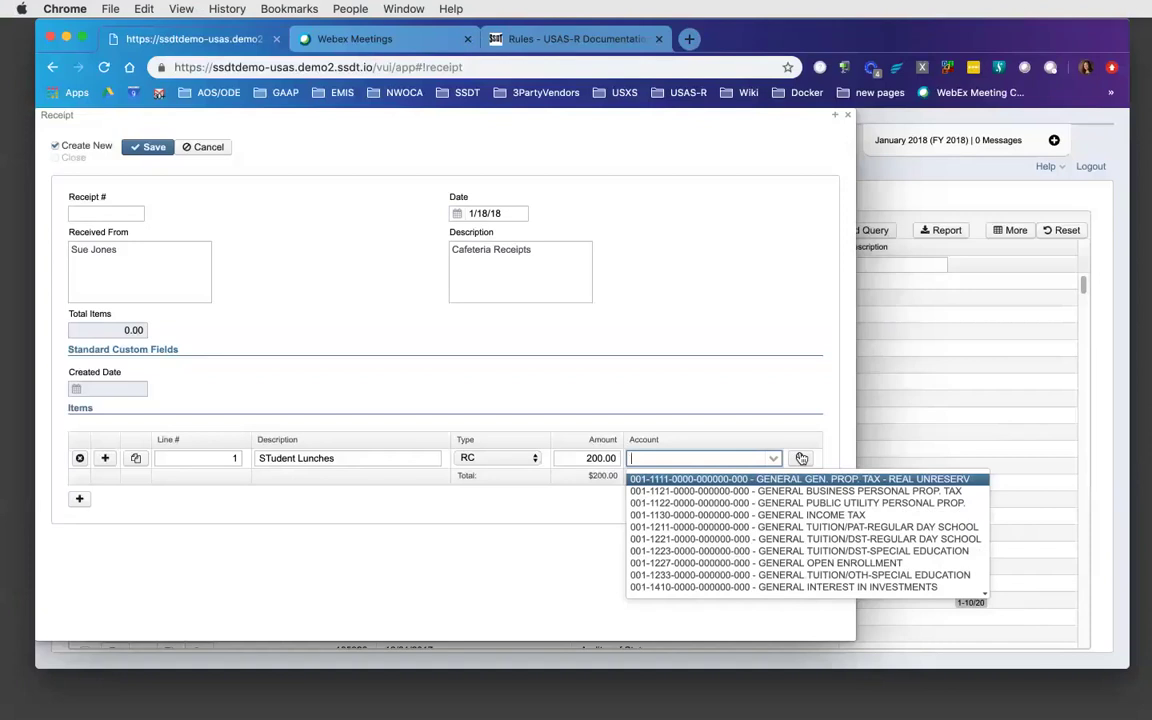
- Search accounts for 006 by description, then close the account search without picking one
left_click(801, 458)
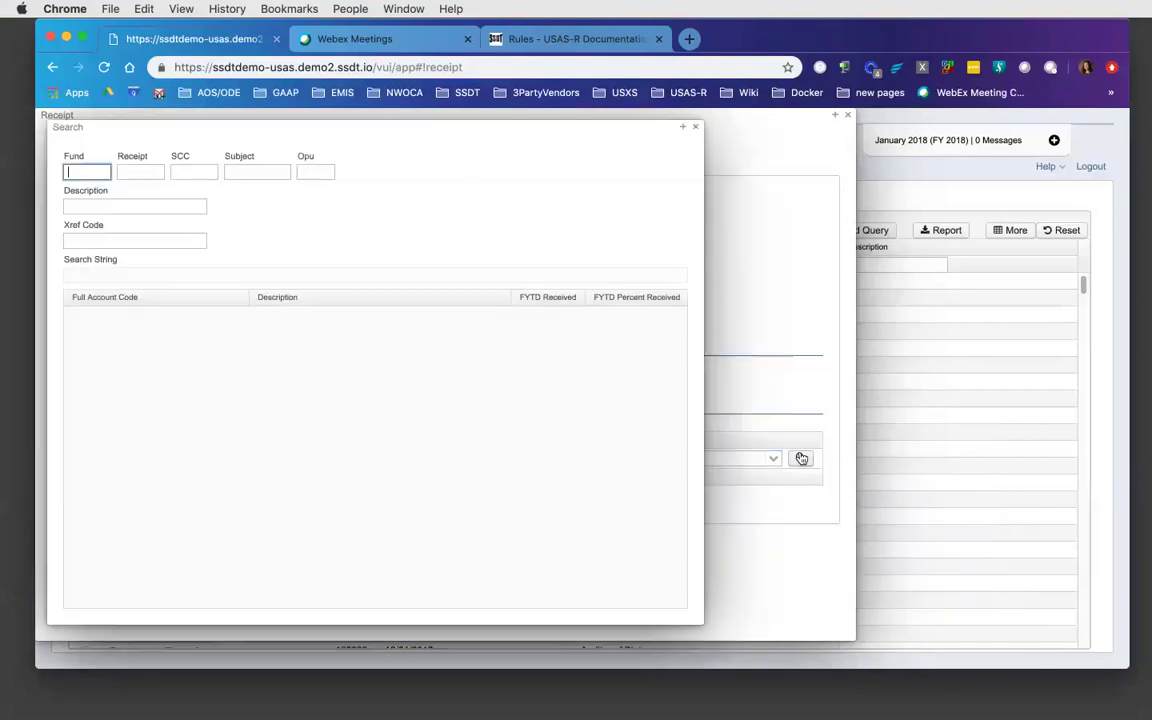
type("006")
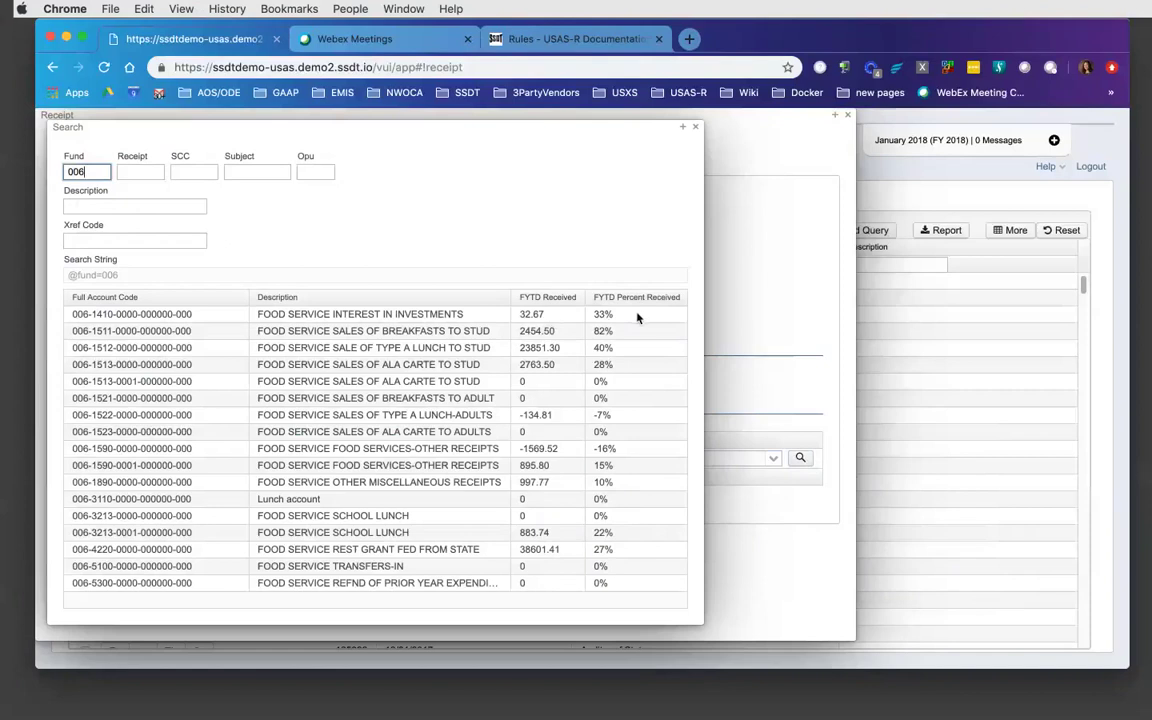
left_click(697, 130)
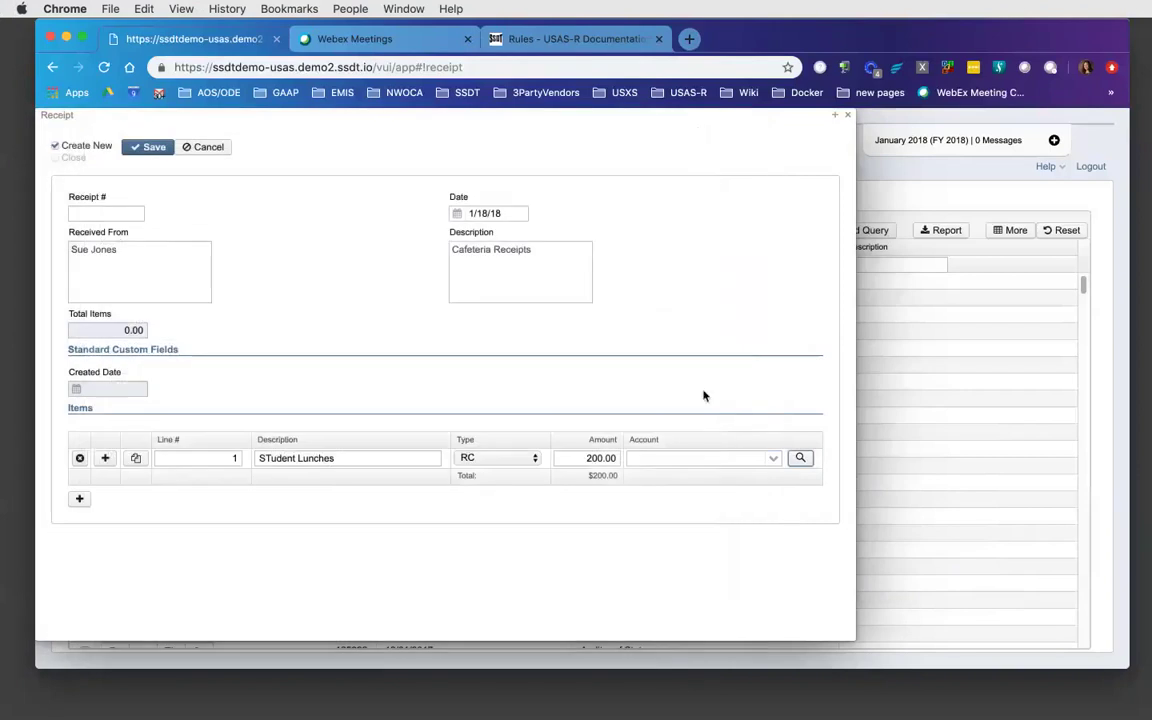
left_click(800, 458)
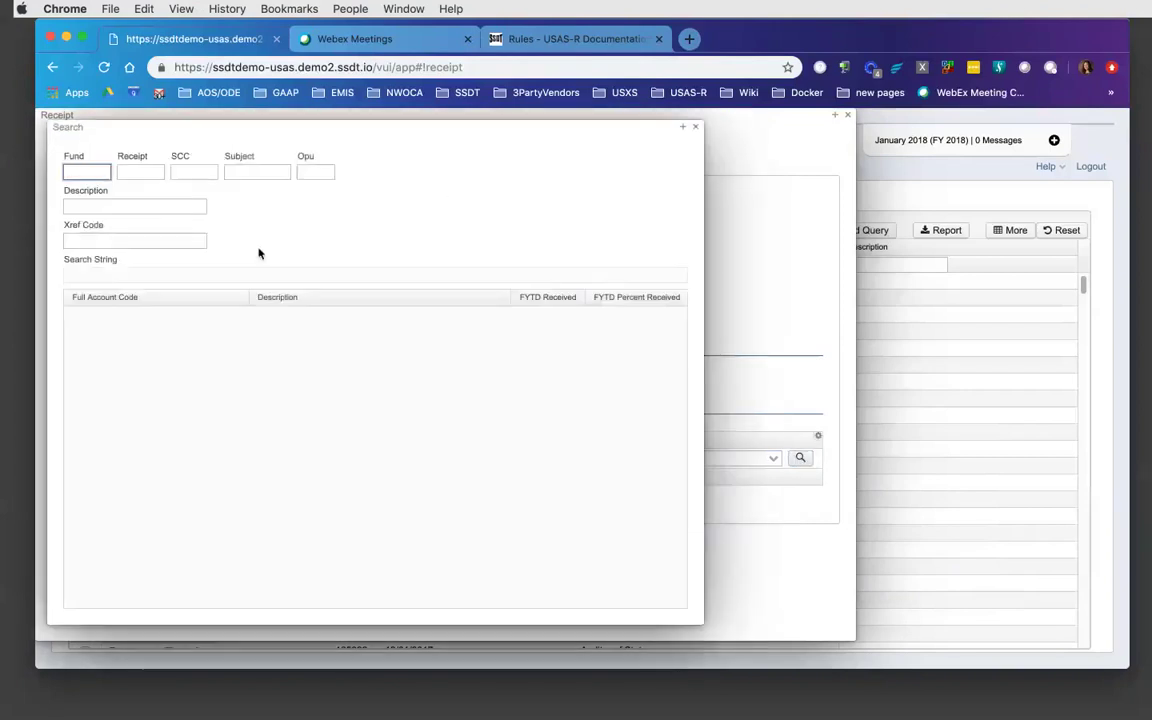
left_click(126, 204)
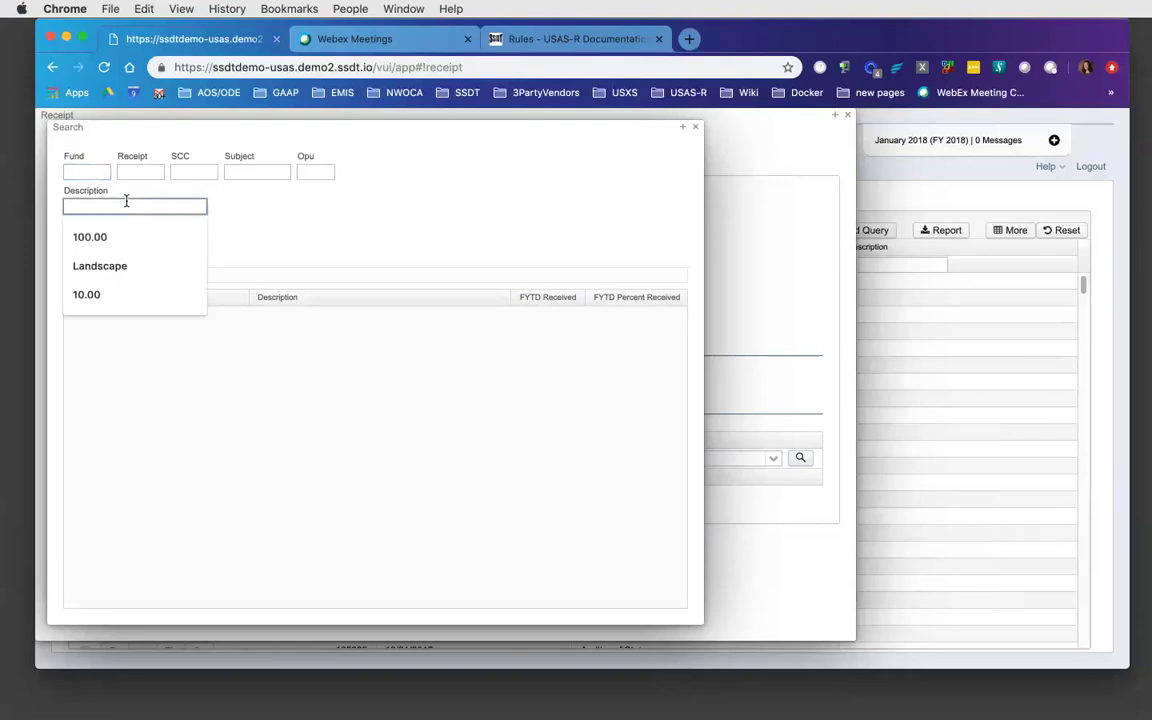
left_click(283, 212)
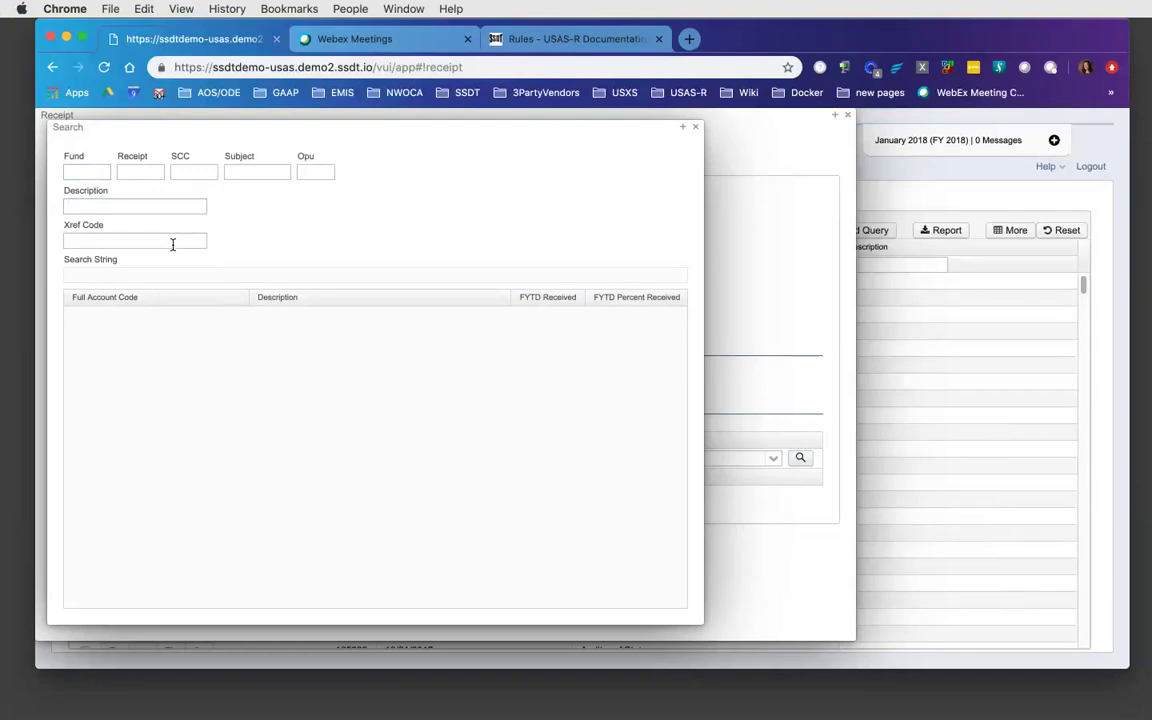
left_click(697, 129)
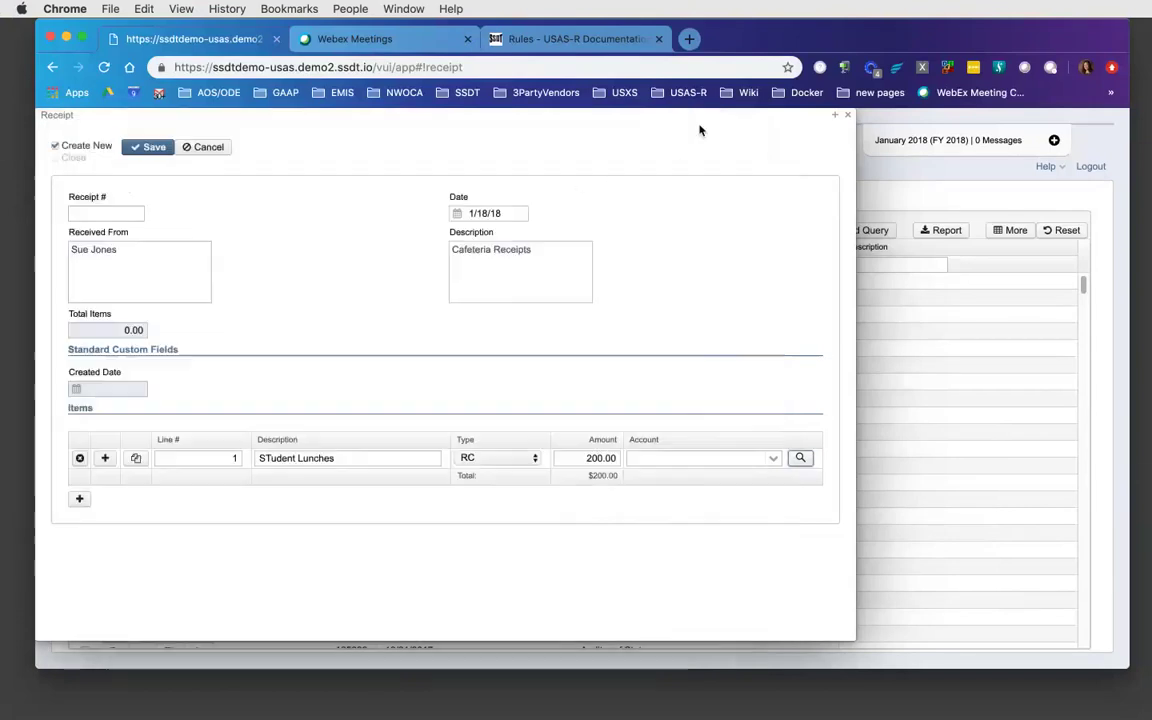
left_click(653, 458)
type("006-")
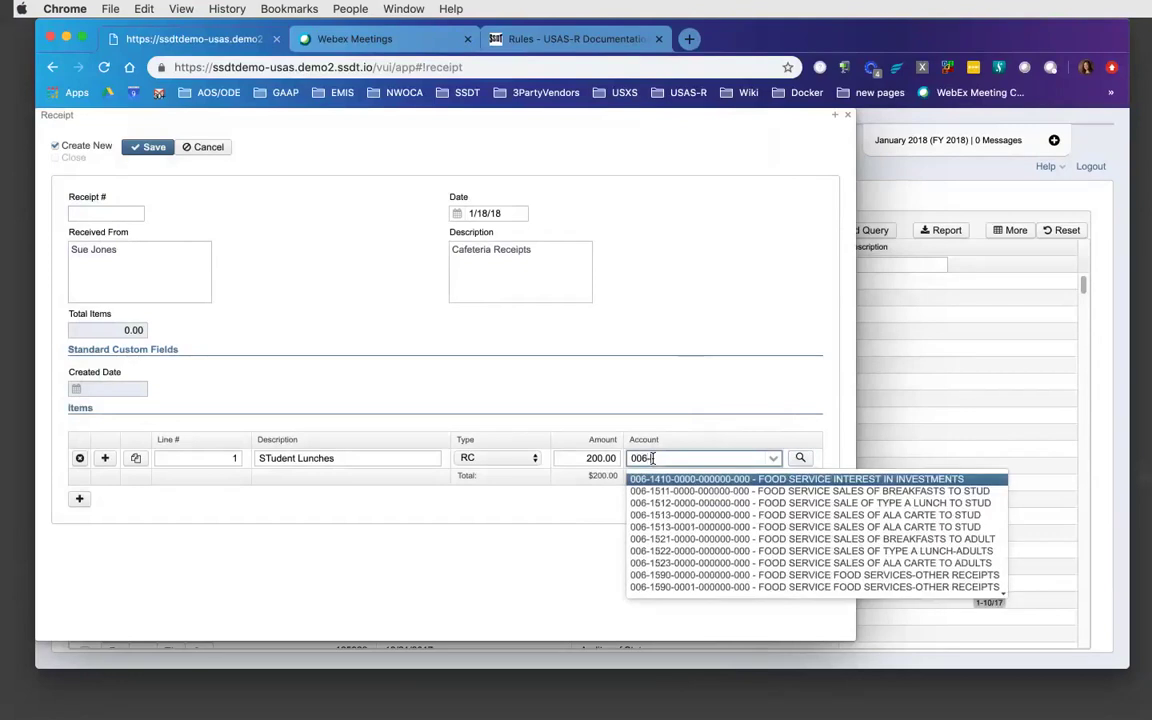
type("15")
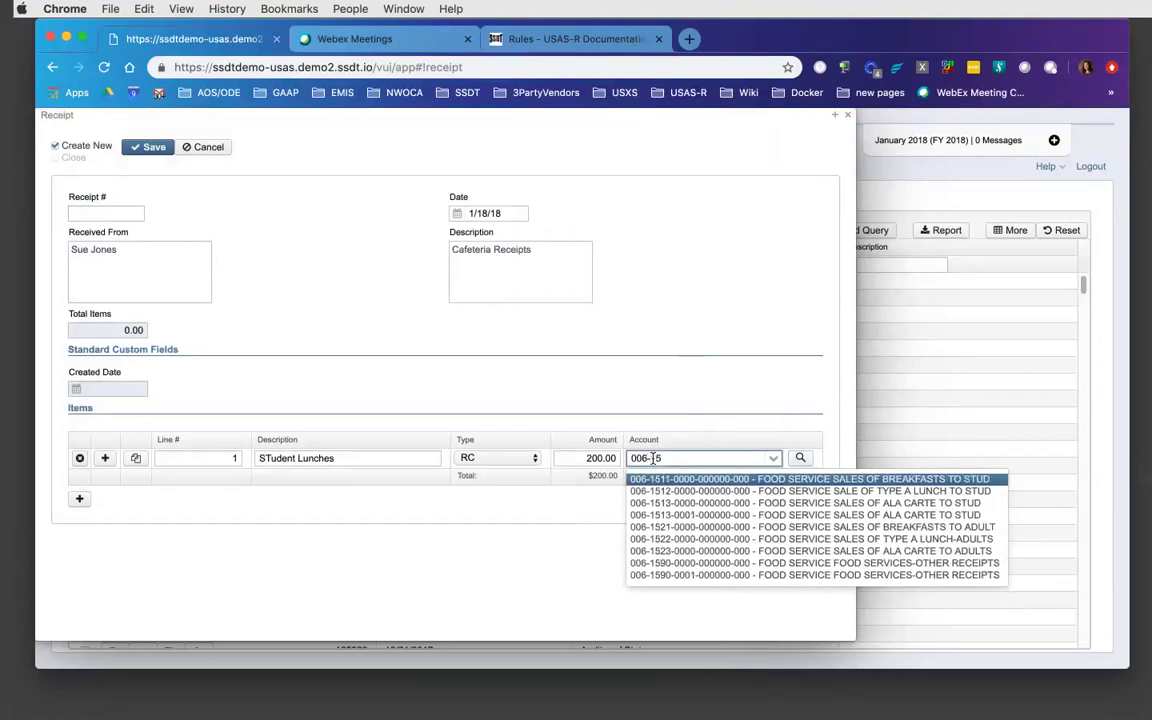
key("Return")
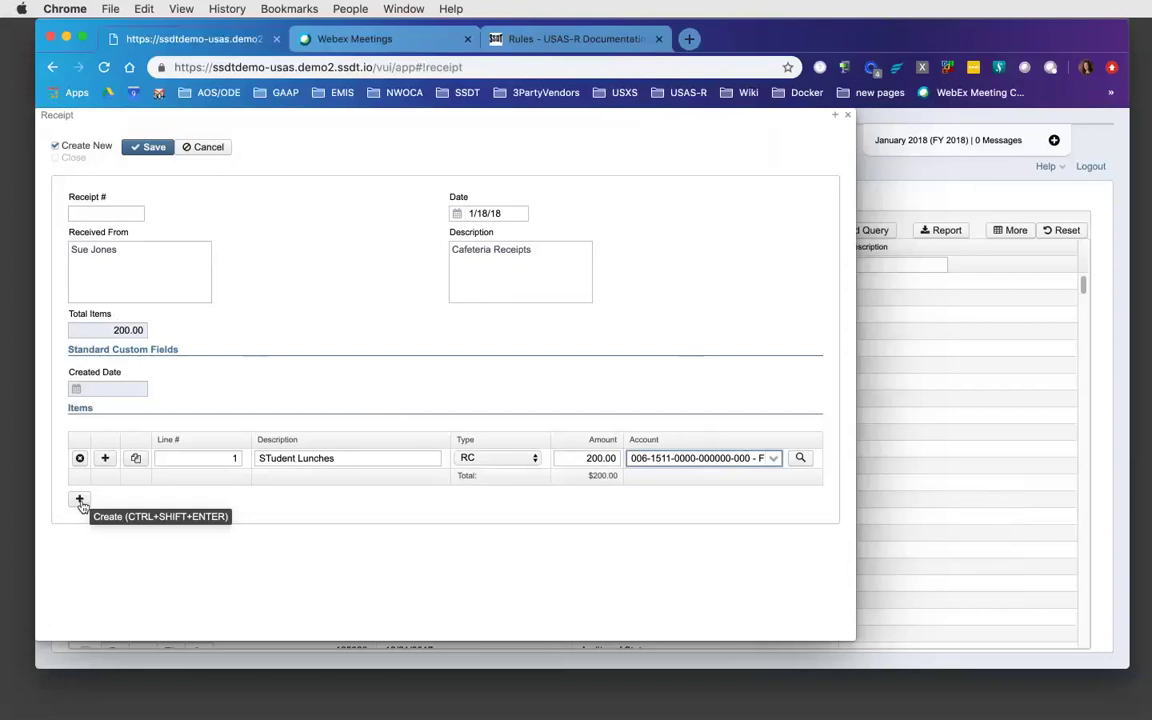
- Copy the STudent Lunches line and change the copy's amount to 100
left_click(136, 460)
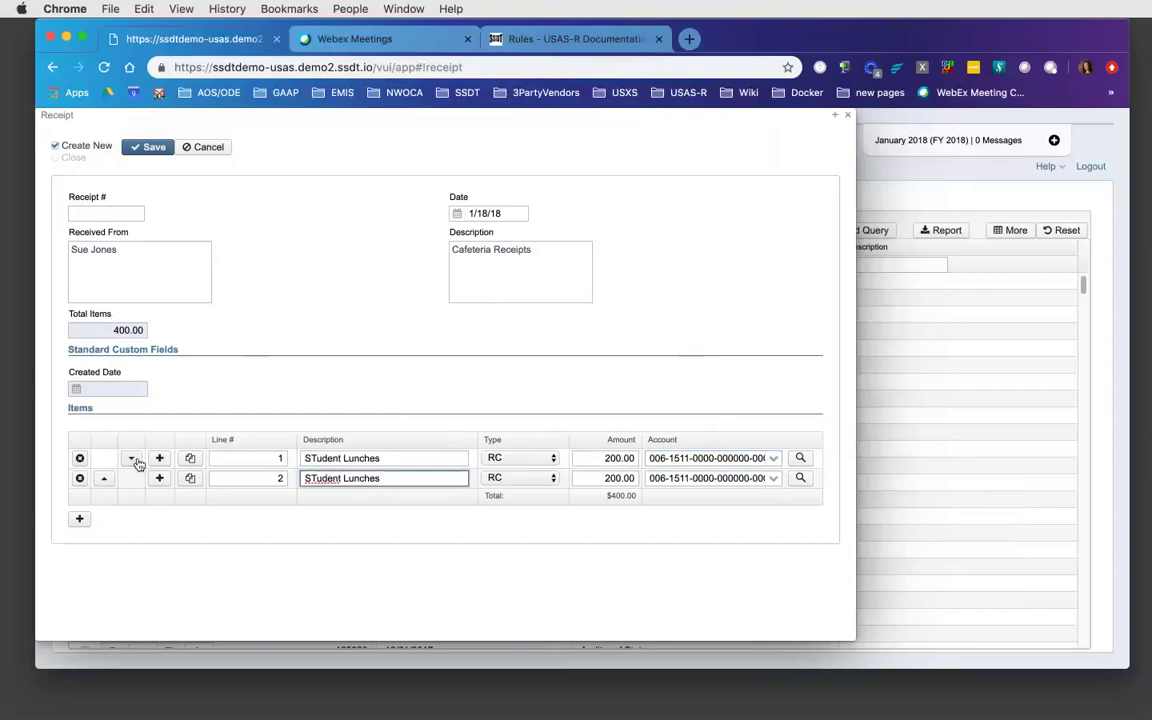
key("Tab")
key("Tab")
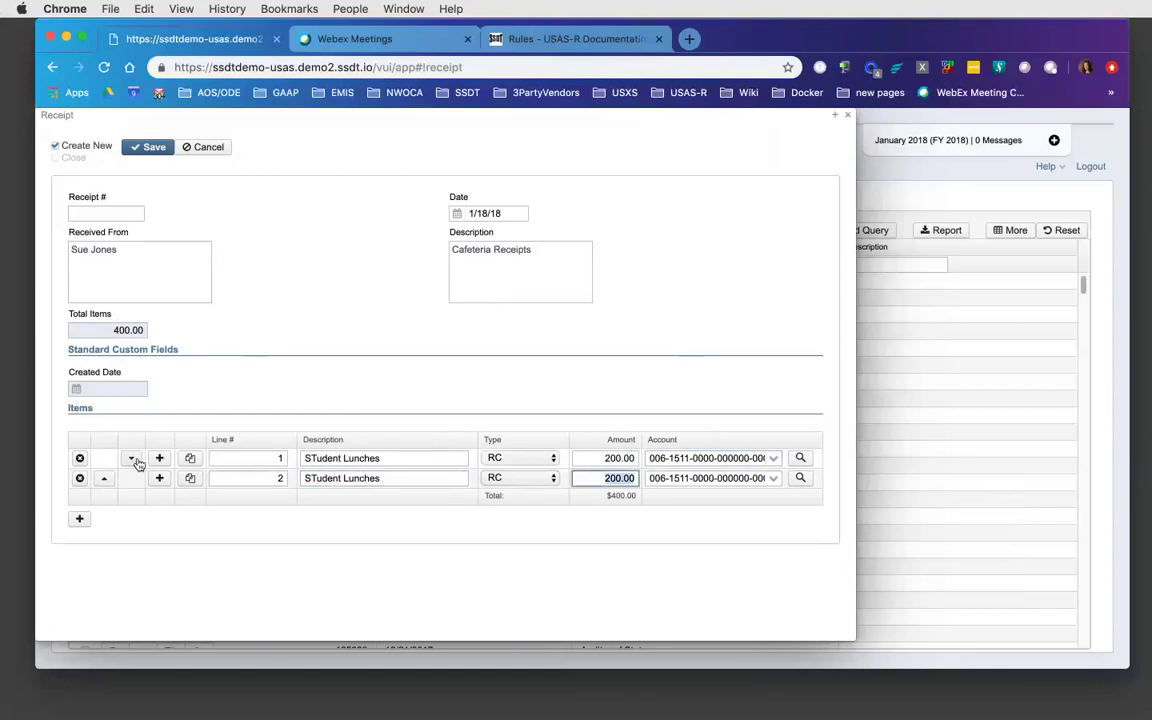
type("100")
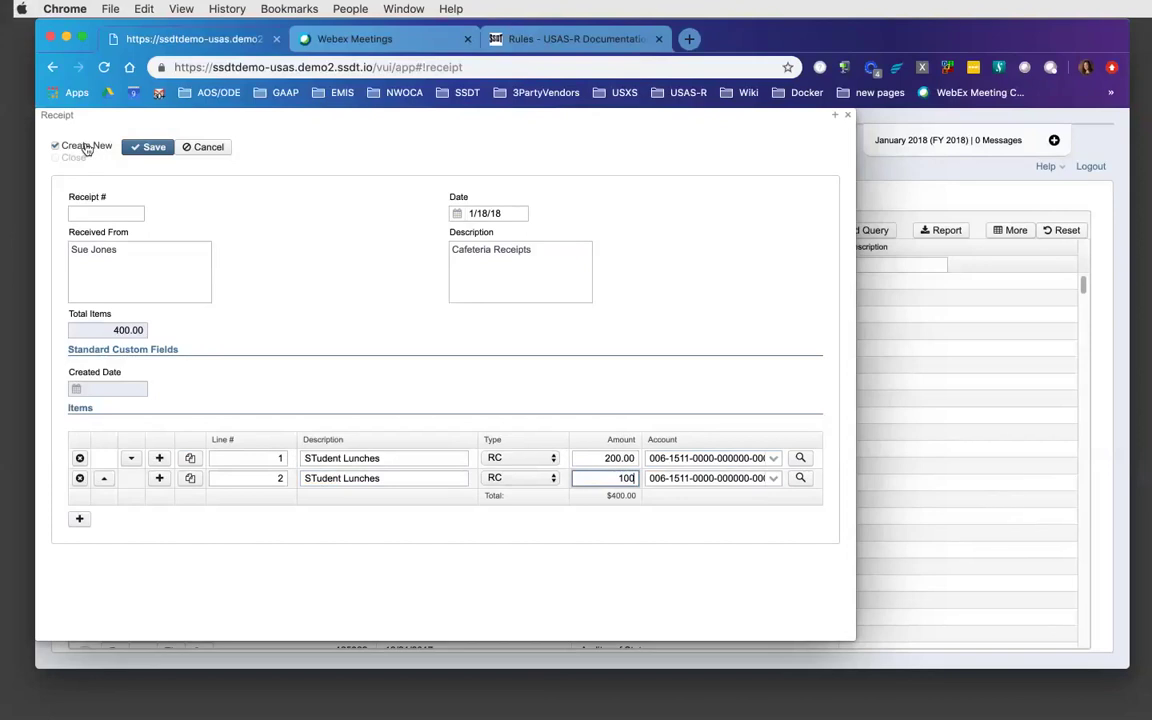
- Save the Cafeteria Receipts receipt with Create New checked
left_click(143, 149)
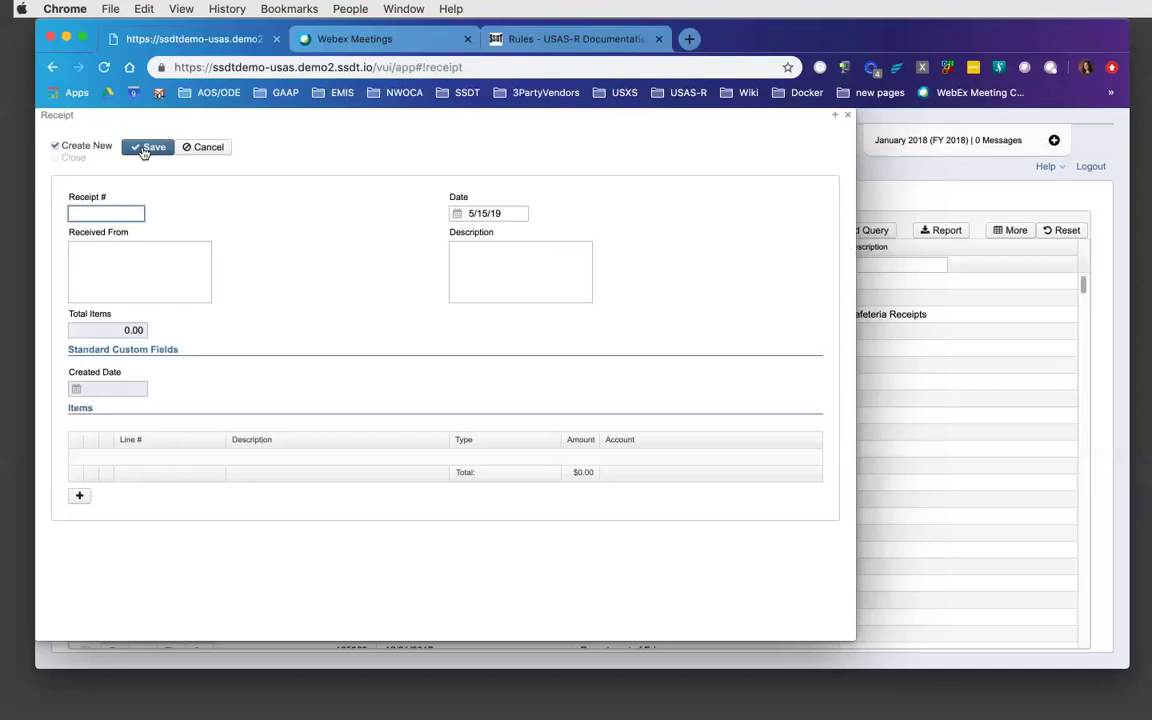
left_click(55, 162)
- Close the receipt window to return to the Receipts list showing receipt 125046
left_click(848, 118)
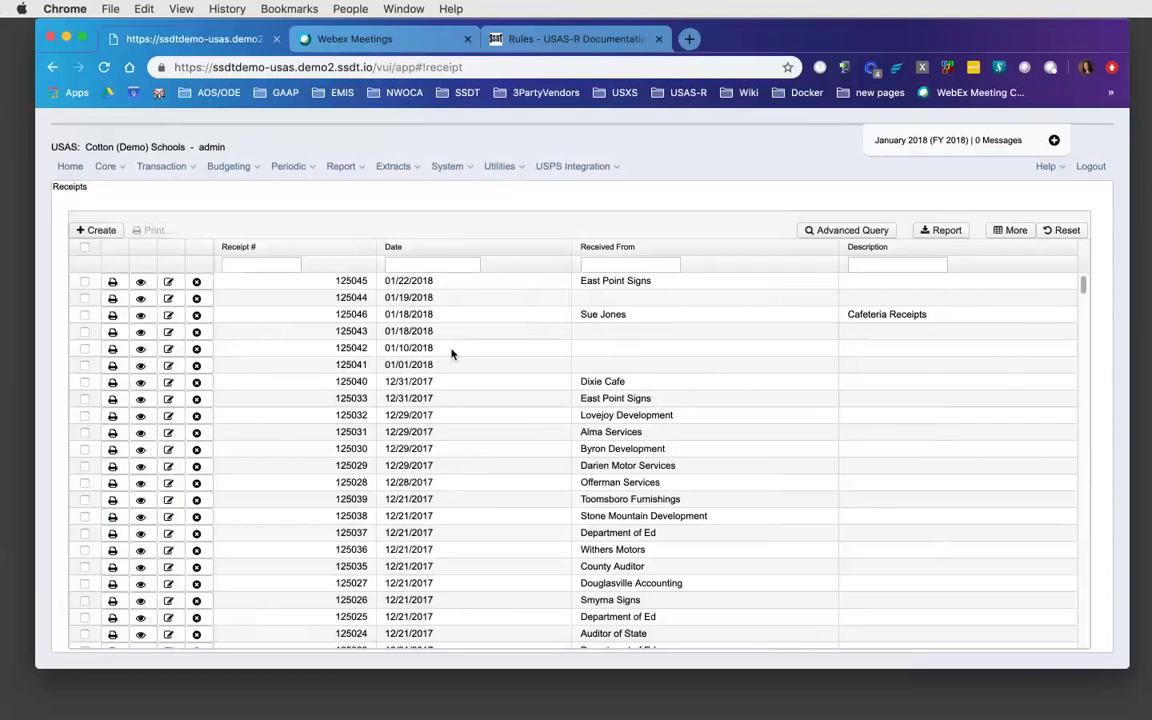
left_click(84, 315)
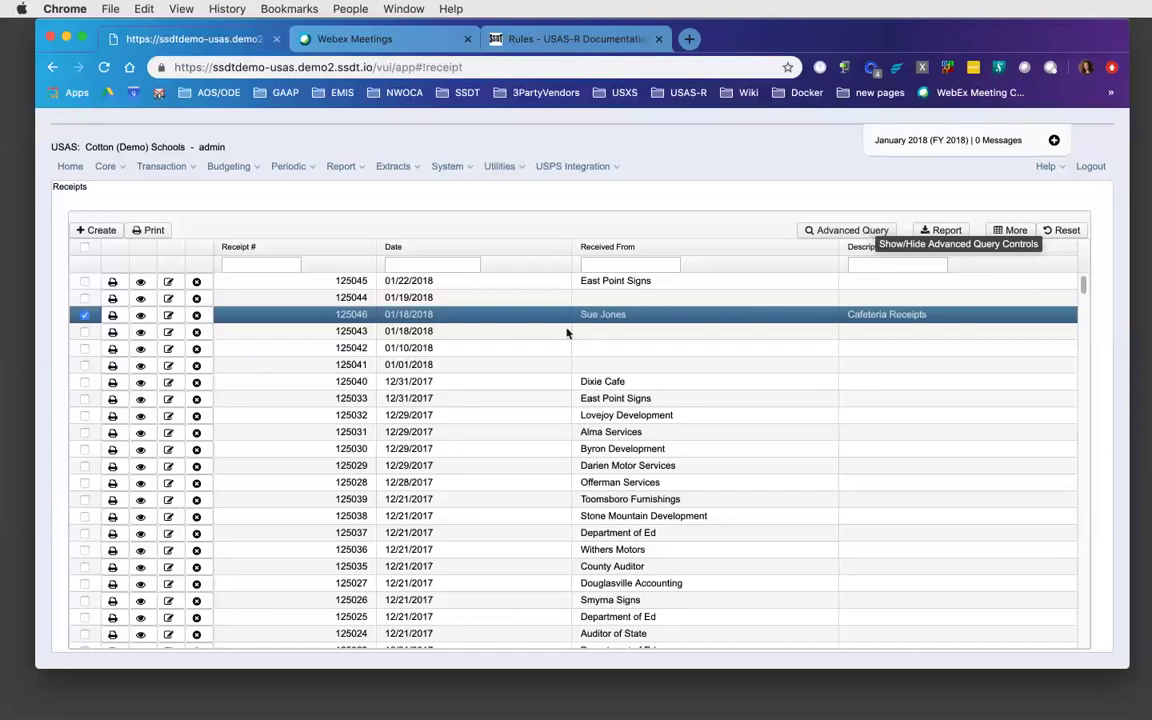
left_click(85, 315)
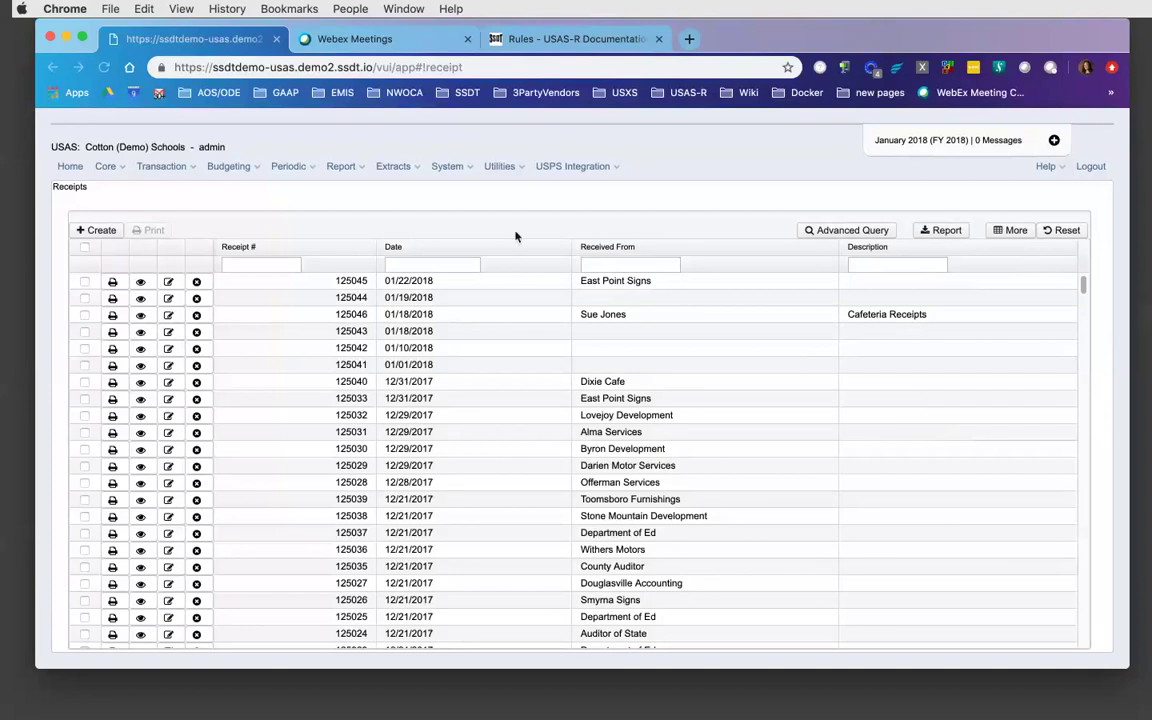
- Open System > Configuration and edit the Transaction Configuration numbers
left_click(449, 166)
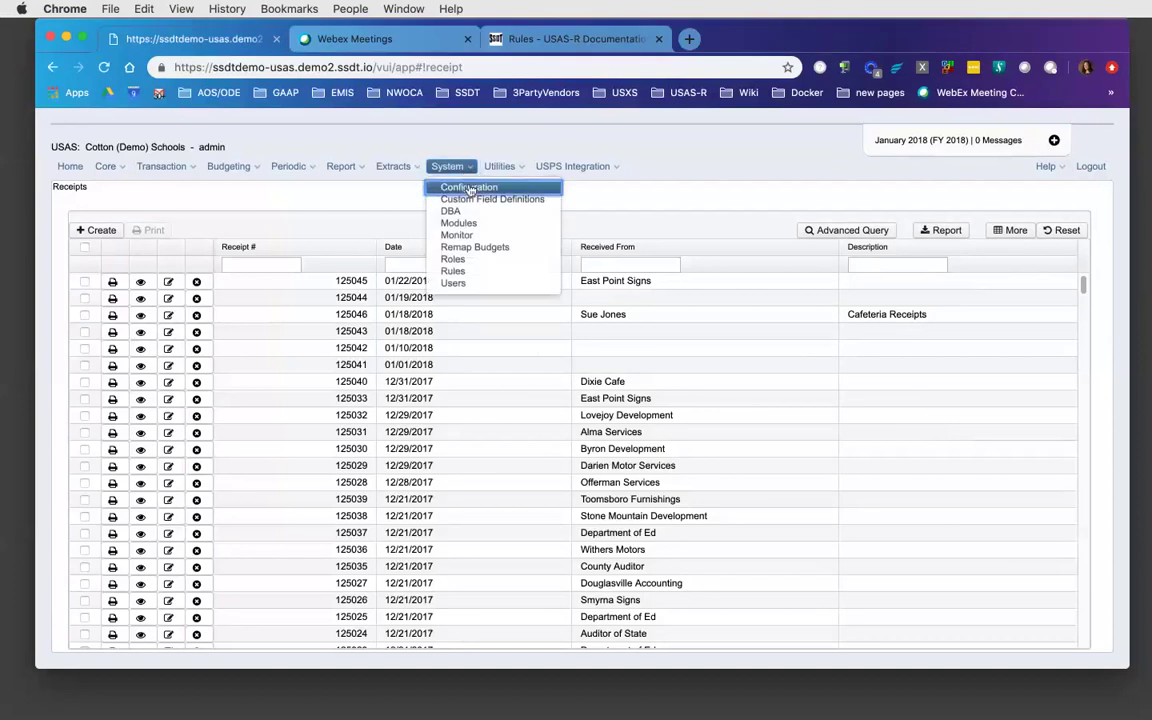
left_click(469, 188)
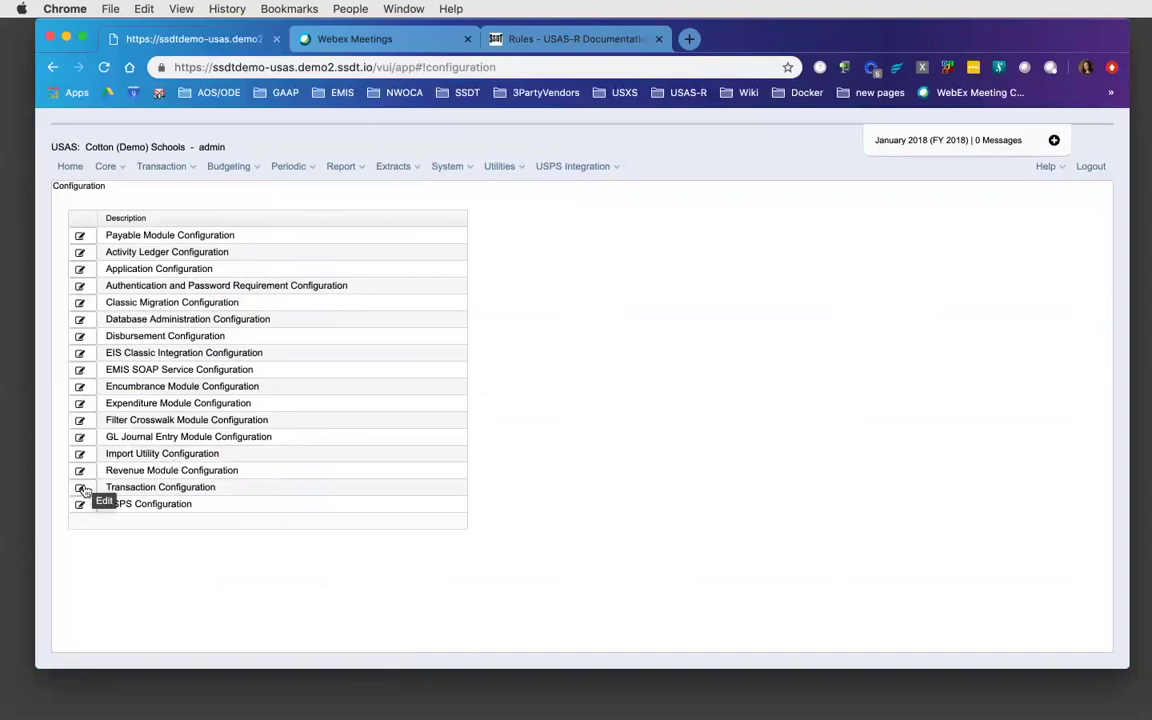
left_click(80, 488)
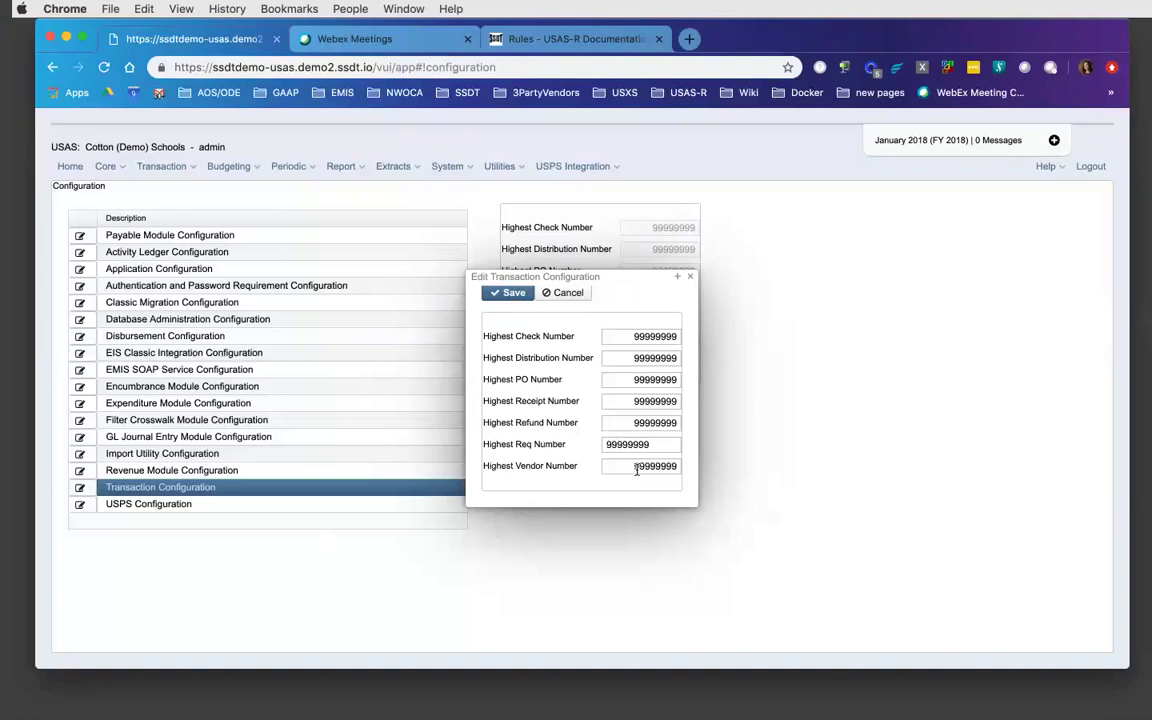
- Change the Highest Vendor Number from 99999999 to 900000
left_click(636, 467)
double_click(636, 467)
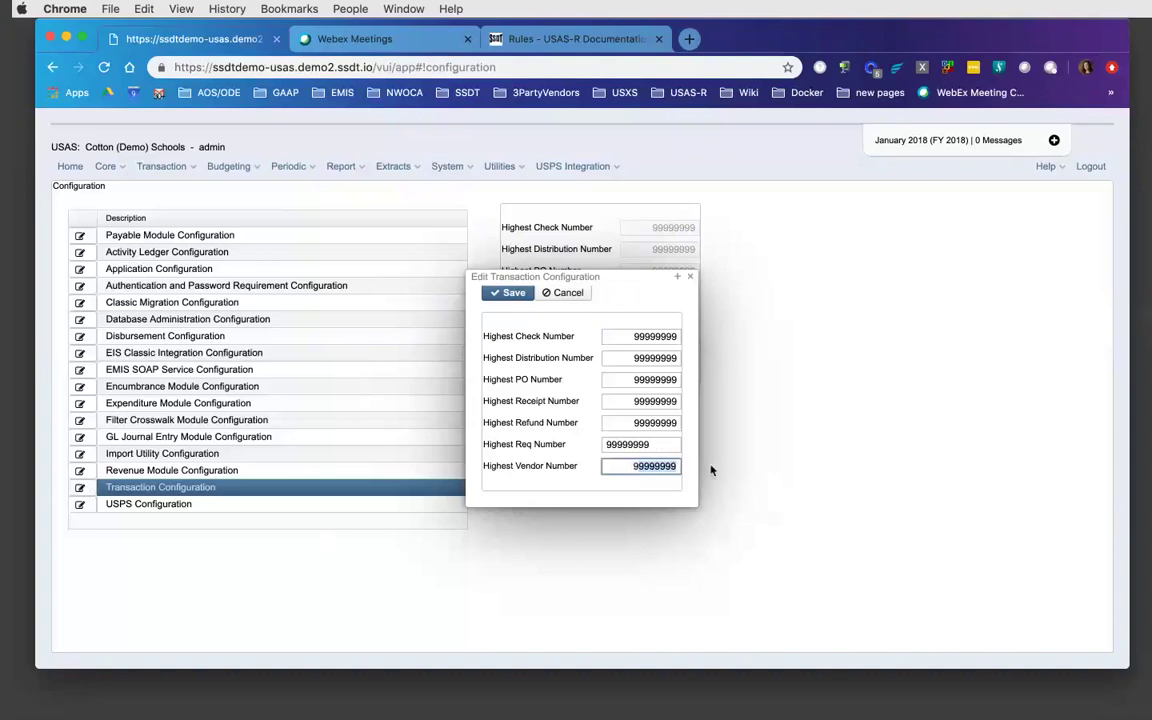
type("990000")
key("BackSpace")
key("BackSpace")
key("BackSpace")
key("BackSpace")
key("BackSpace")
type("00000")
- Discard the configuration edit so the Highest Vendor Number stays 99999999
left_click(689, 277)
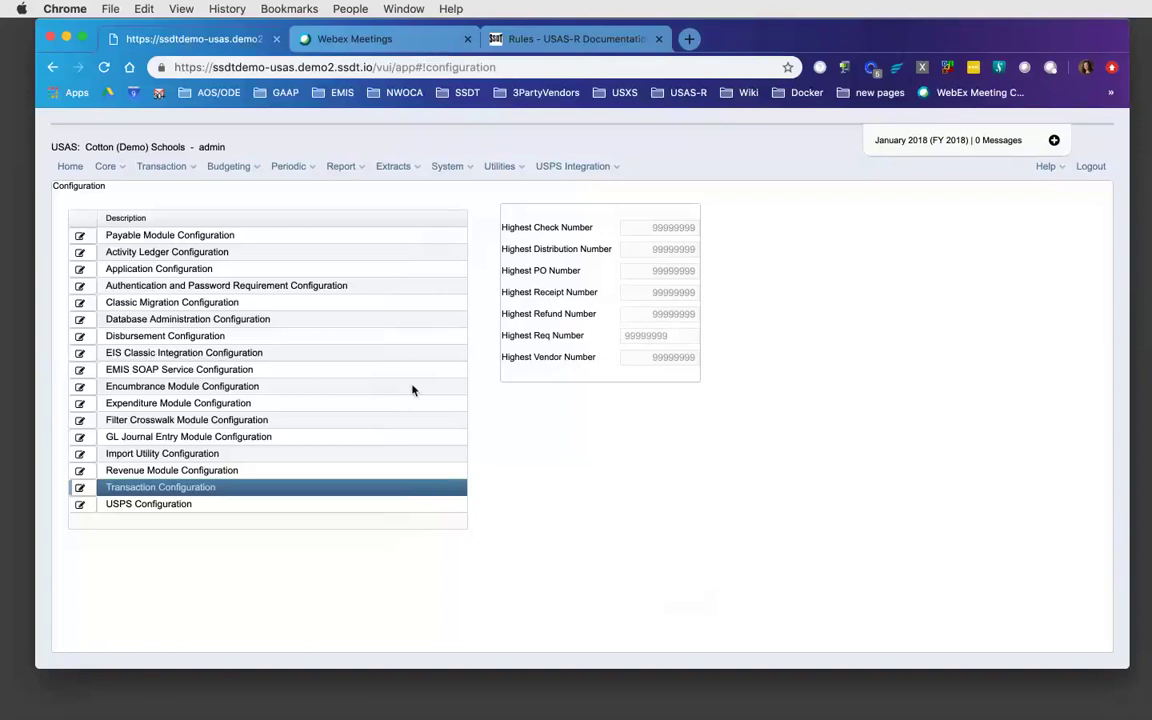
- Open receipt 125046 from the Receipts list for editing
left_click(196, 170)
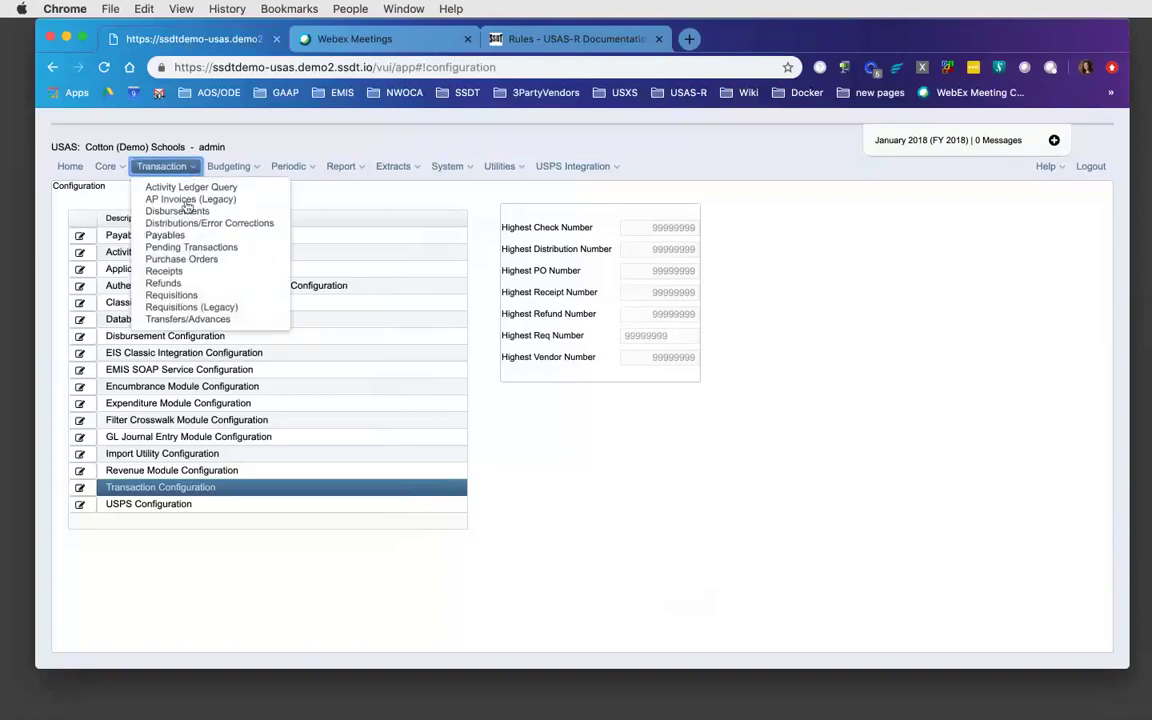
left_click(172, 272)
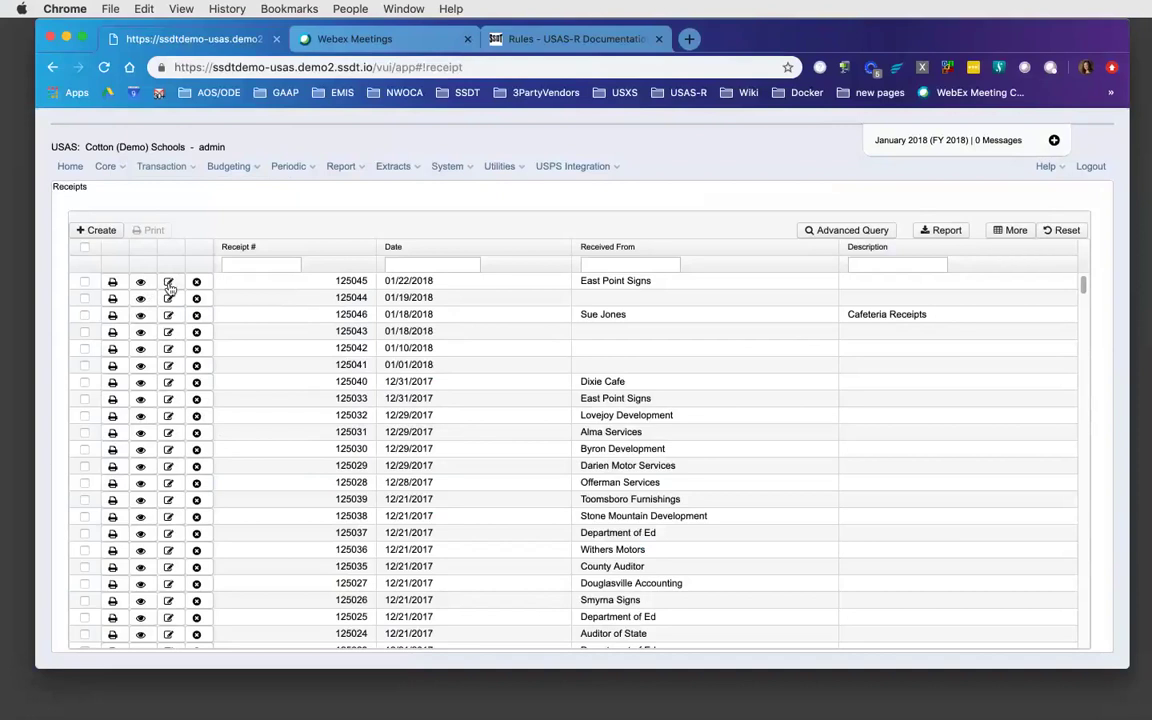
left_click(169, 315)
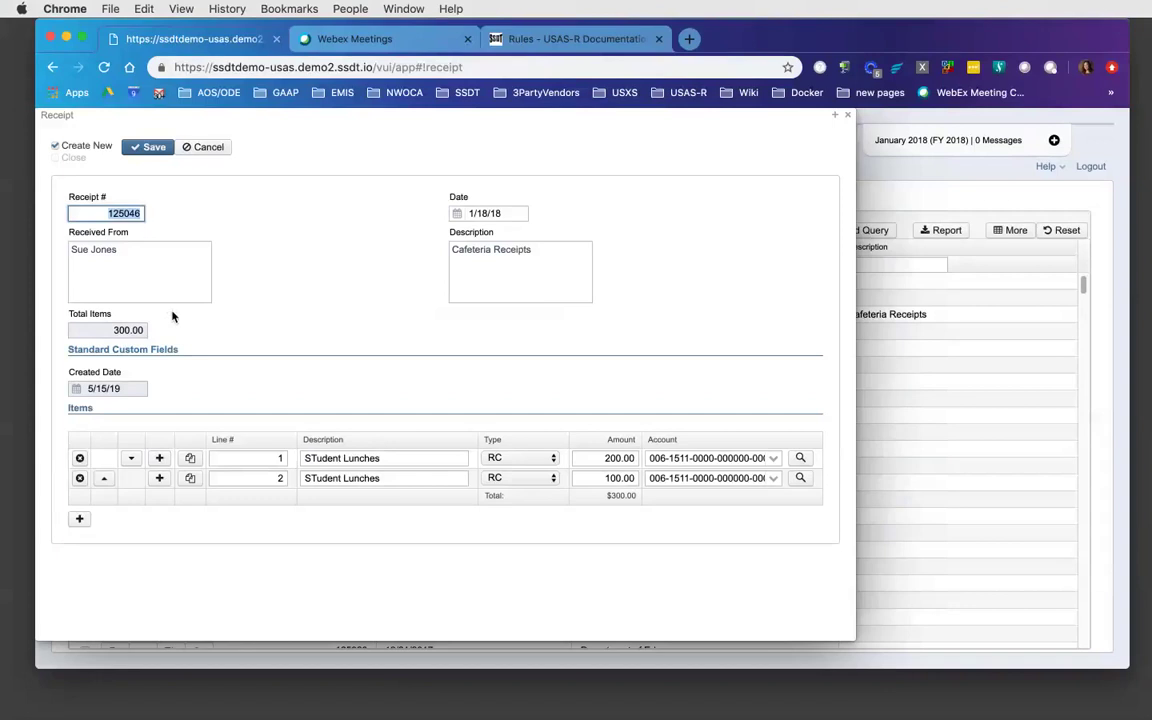
- Change the second line's amount from 100.00 to 200, keeping type RC, and save the receipt
left_click(605, 480)
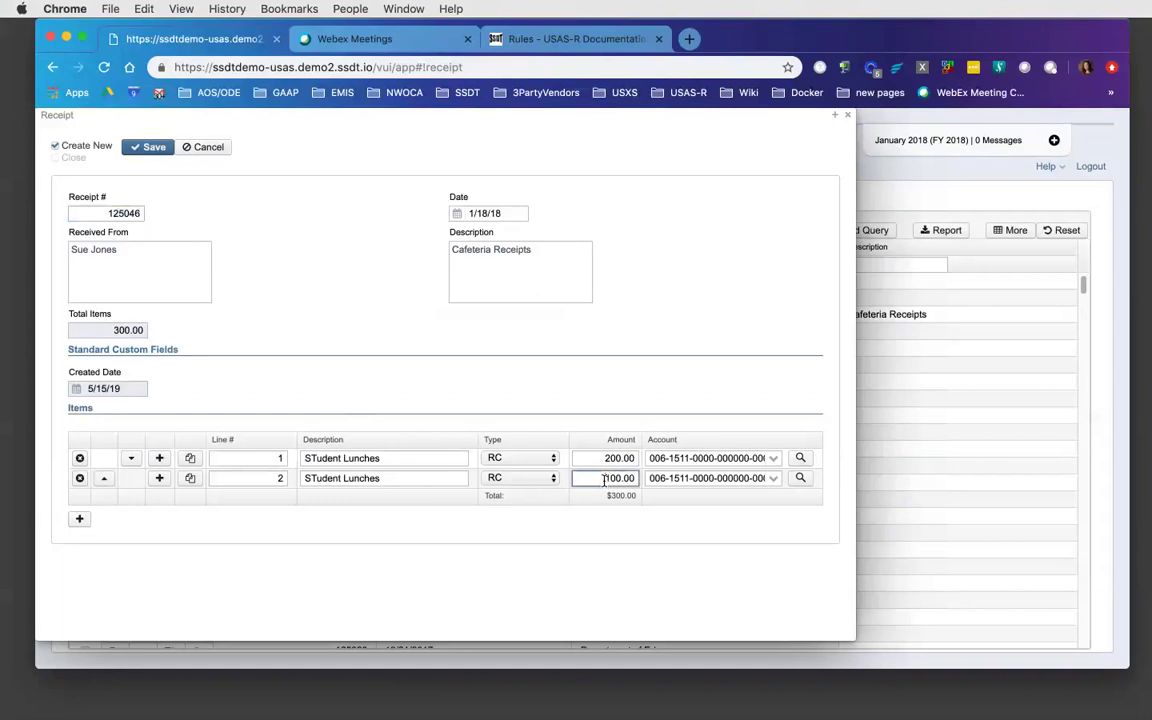
left_click(554, 480)
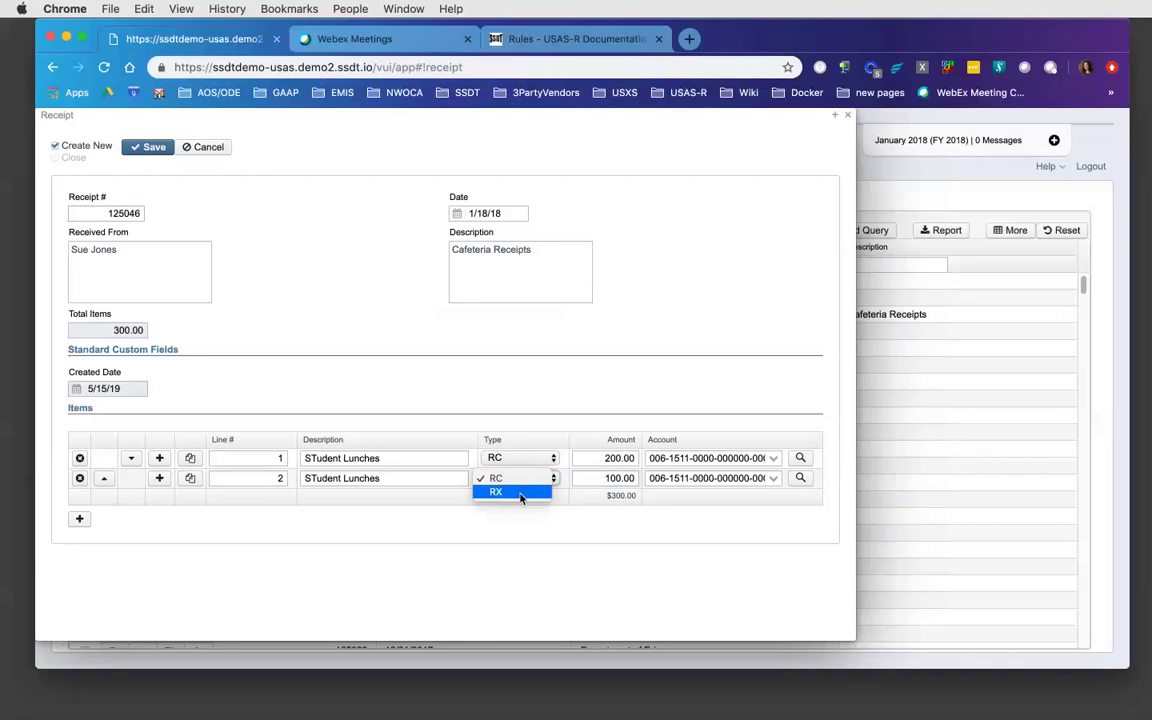
left_click(610, 480)
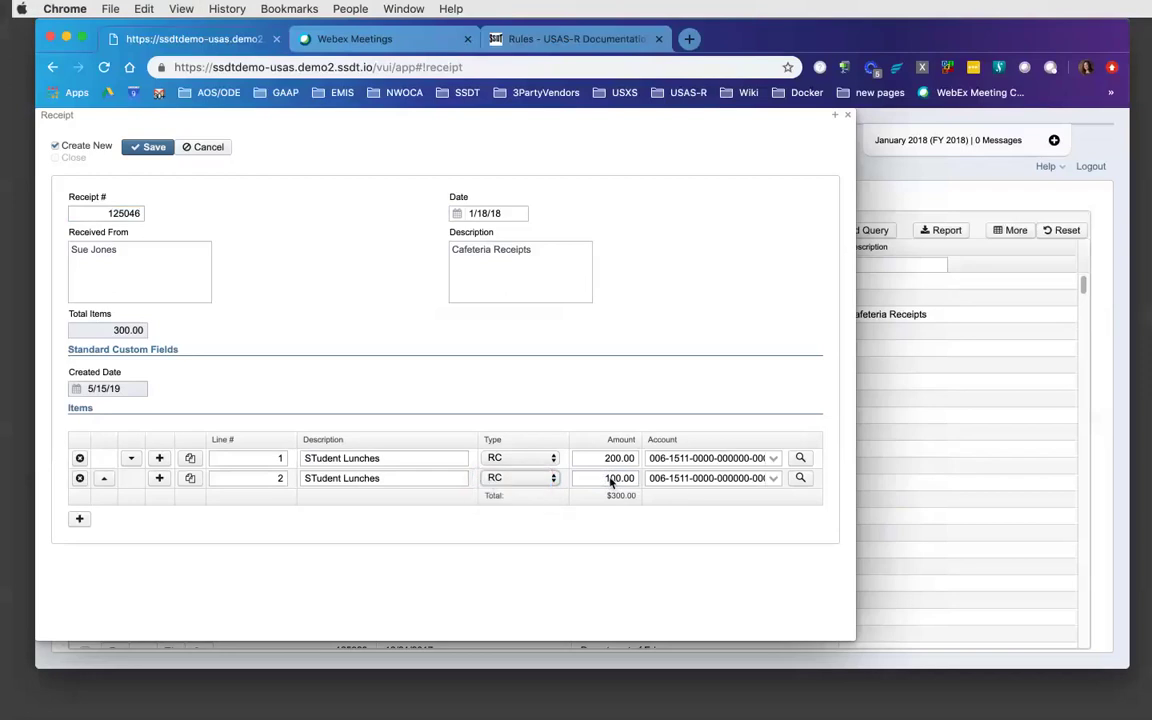
left_click(602, 480)
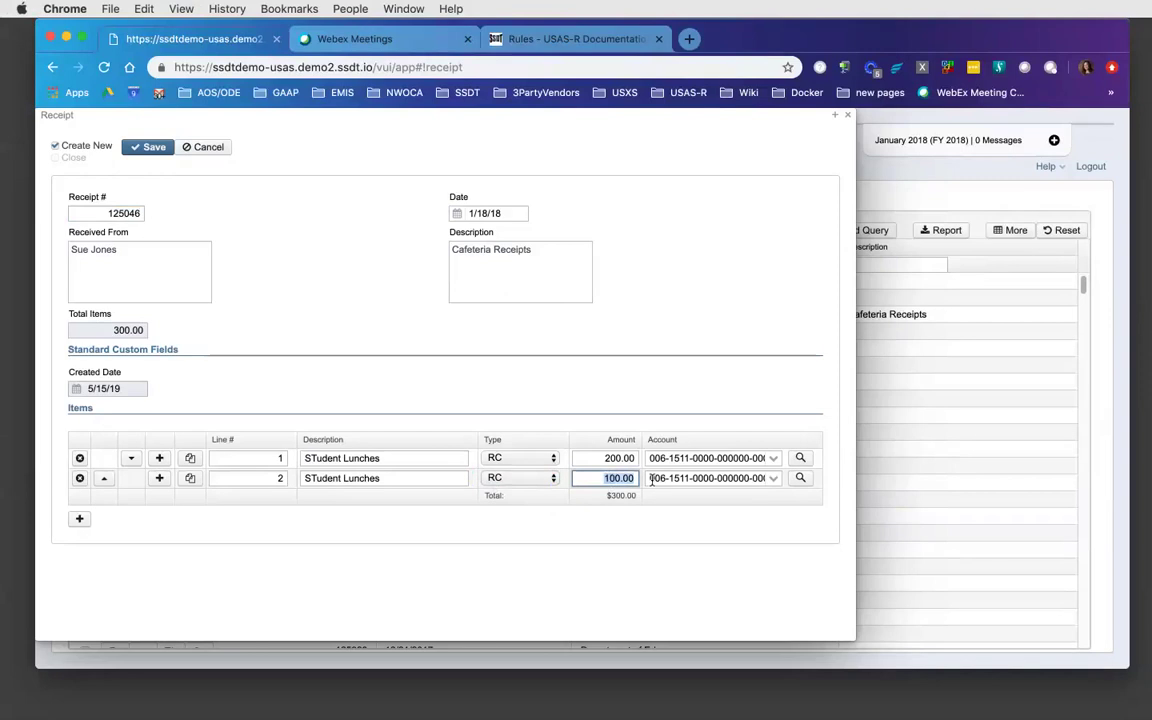
type("200")
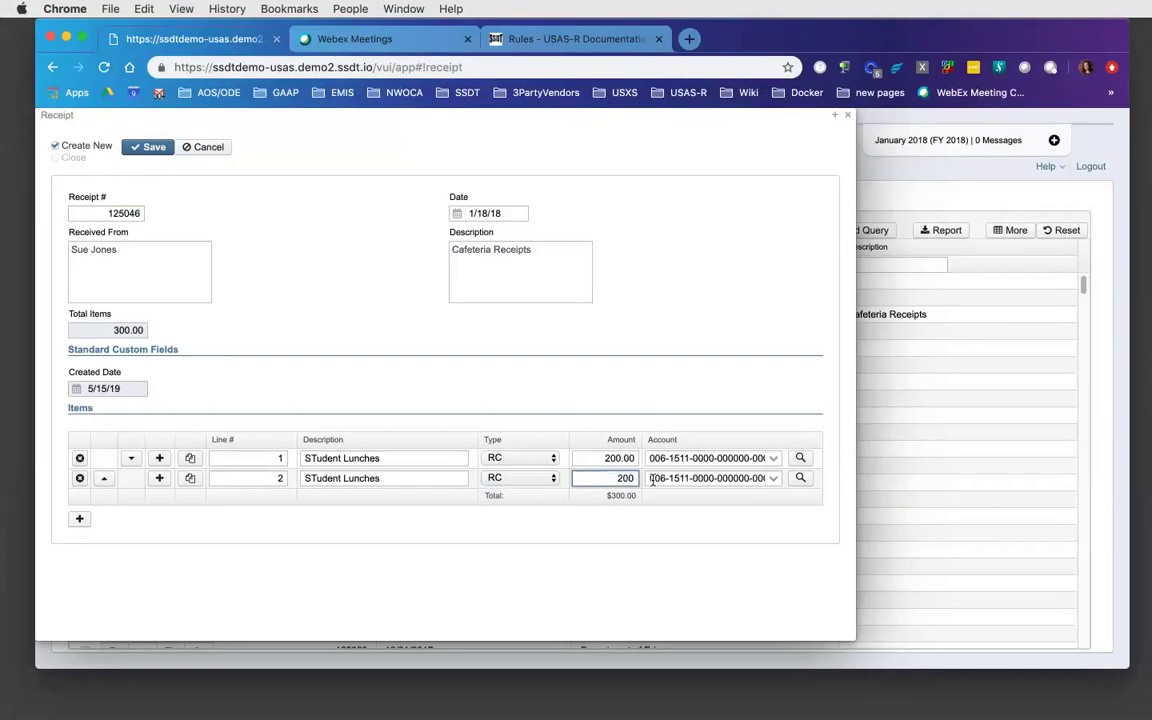
left_click(153, 150)
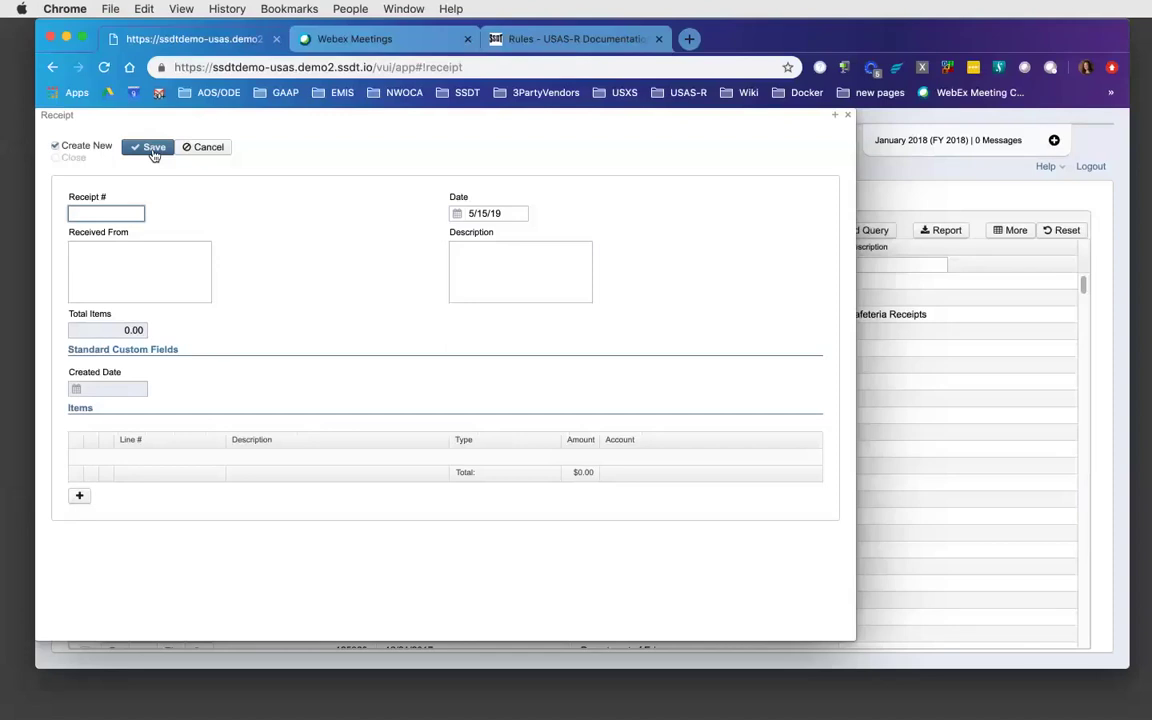
- Dismiss the blank receipt form and view receipt 125046's details
left_click(194, 147)
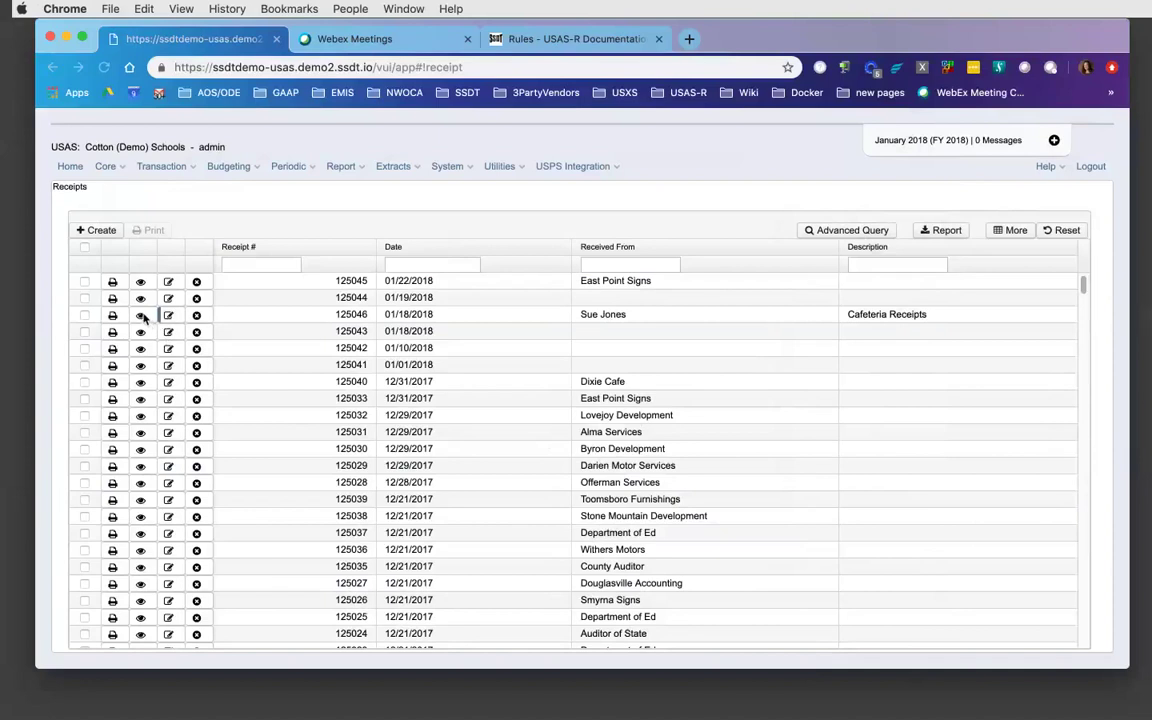
left_click(141, 315)
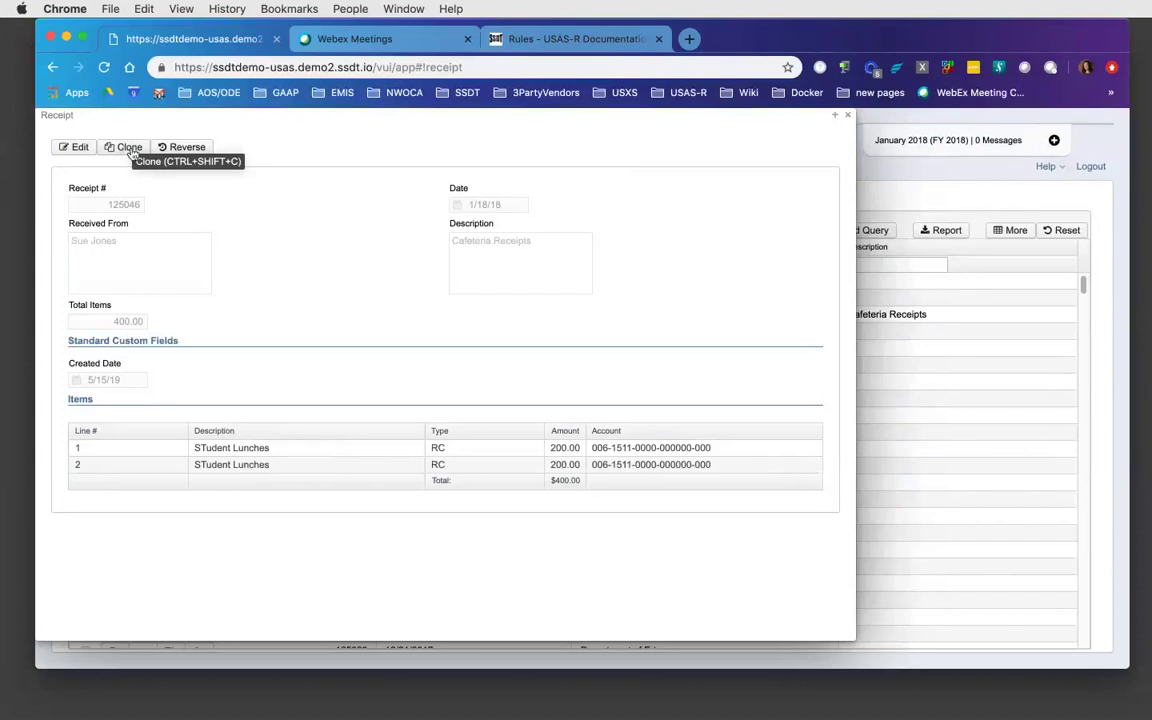
- Reverse receipt 125046 into a new draft with two -200.00 lines totalling -400.00
left_click(187, 148)
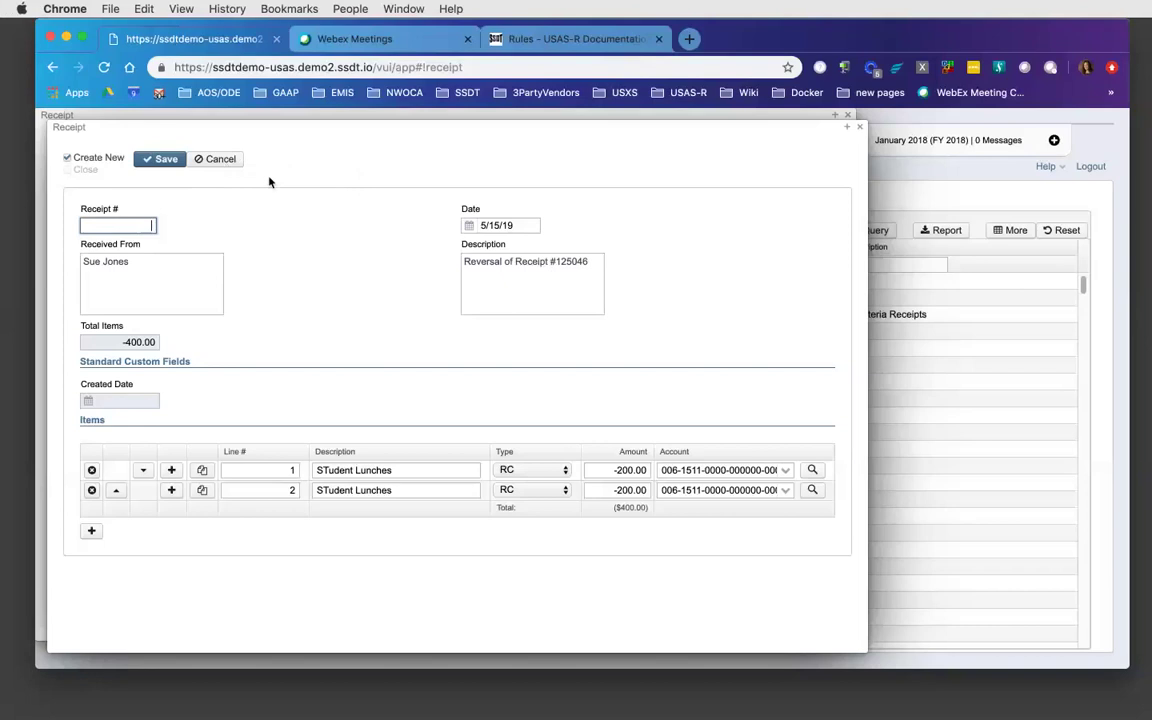
- Discard the reversal draft unsaved and close the receipt 125046 view
left_click(219, 161)
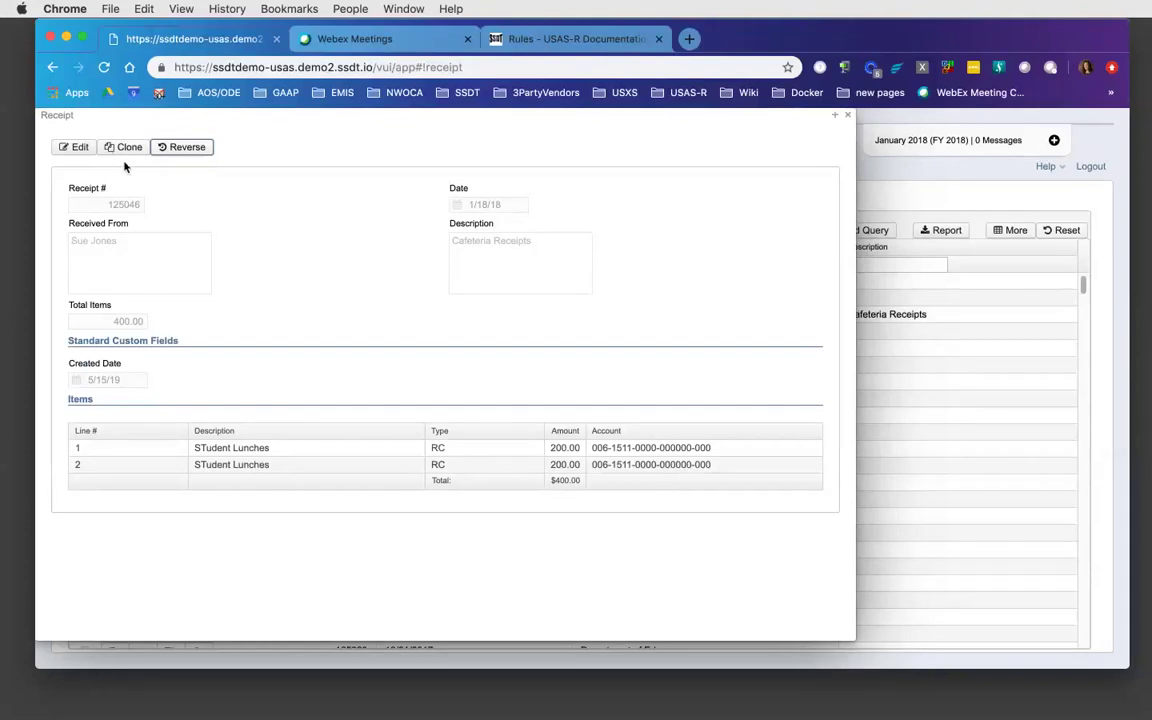
left_click(850, 117)
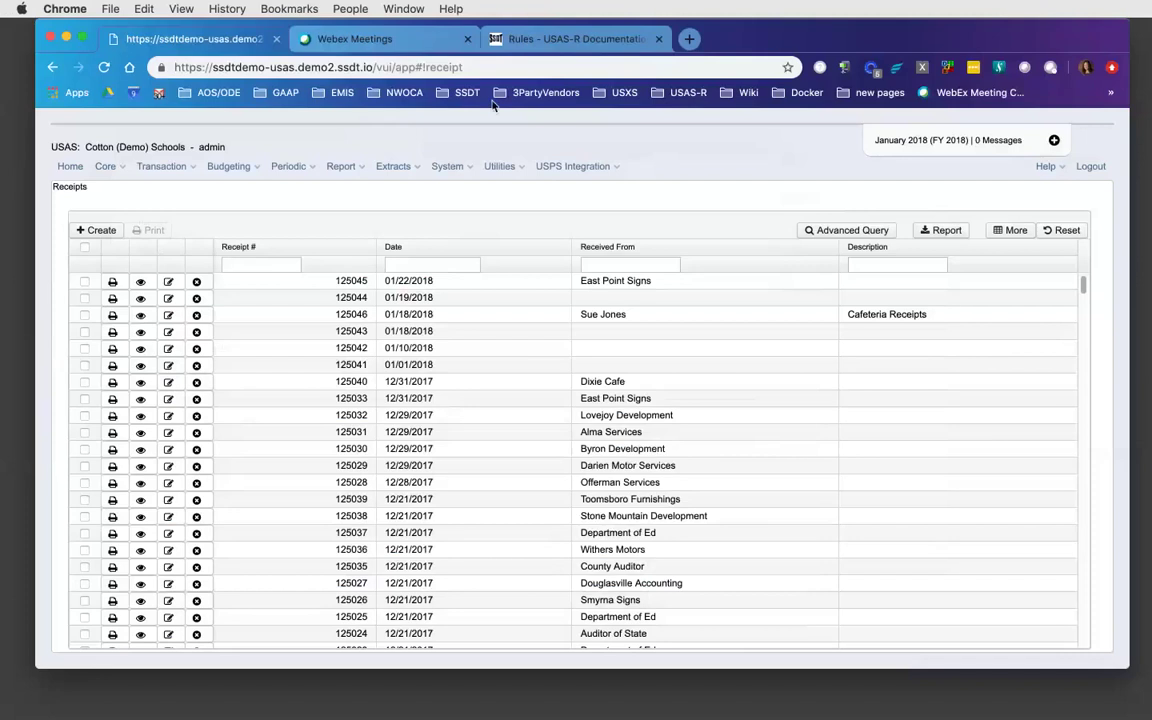
left_click(539, 48)
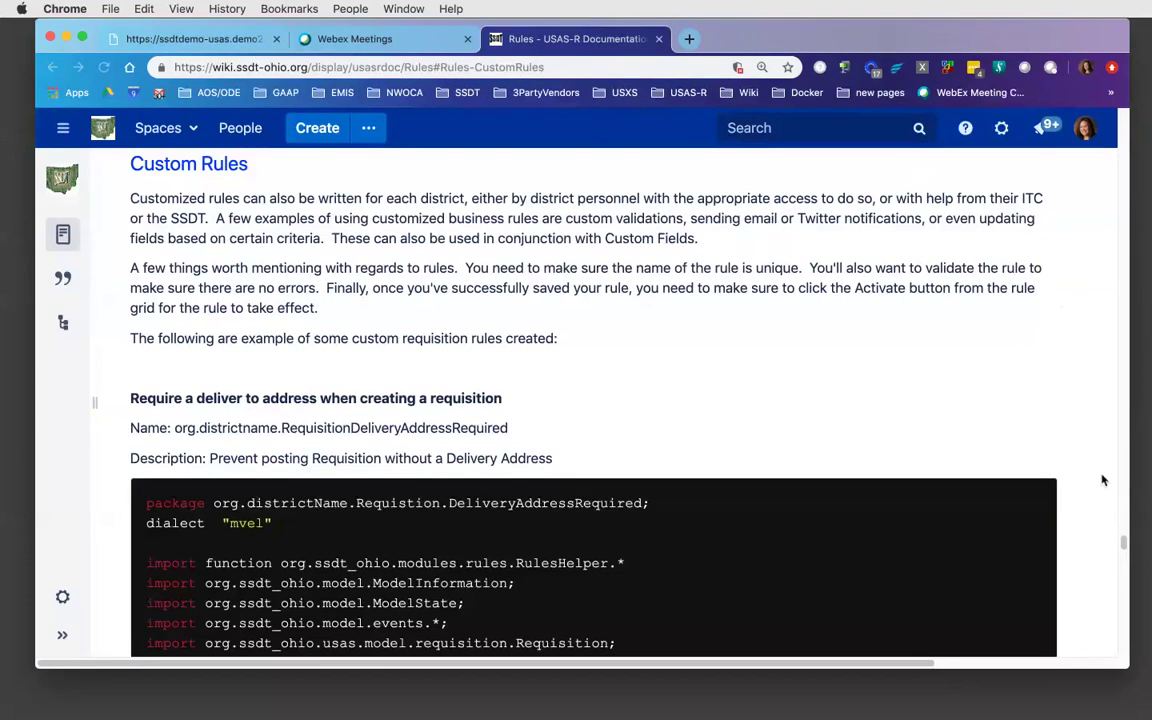
left_click(1122, 549)
left_click_drag(1122, 549, 1125, 551)
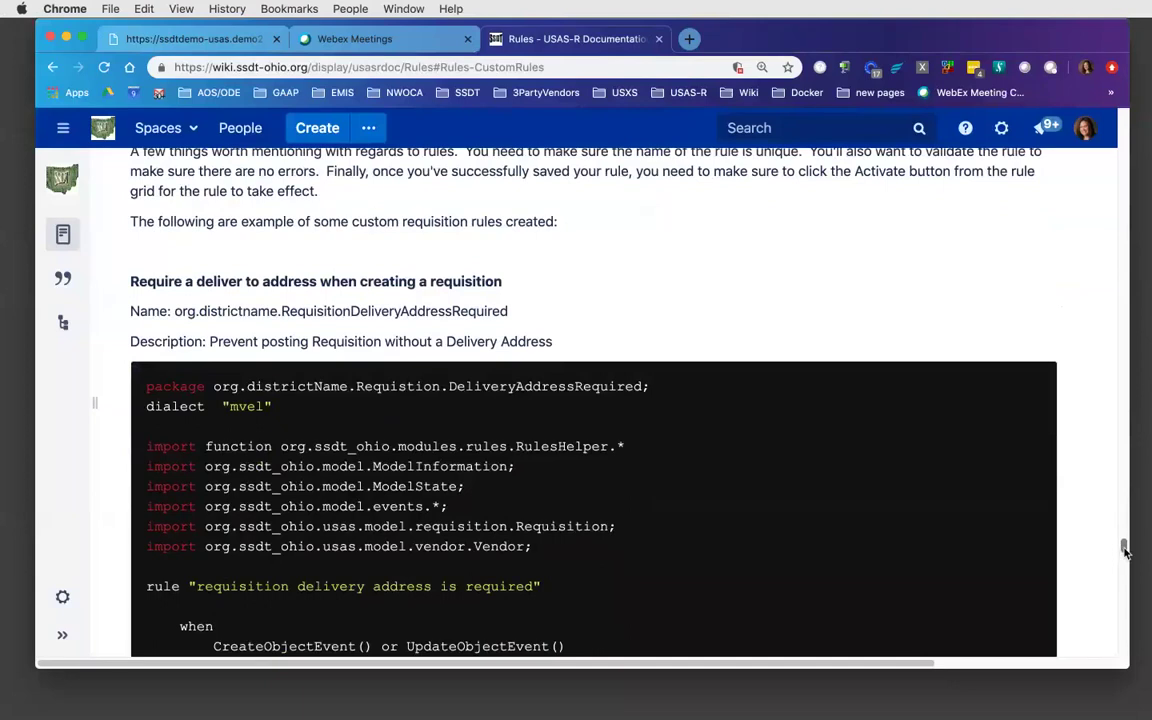
left_click_drag(1124, 549, 1125, 568)
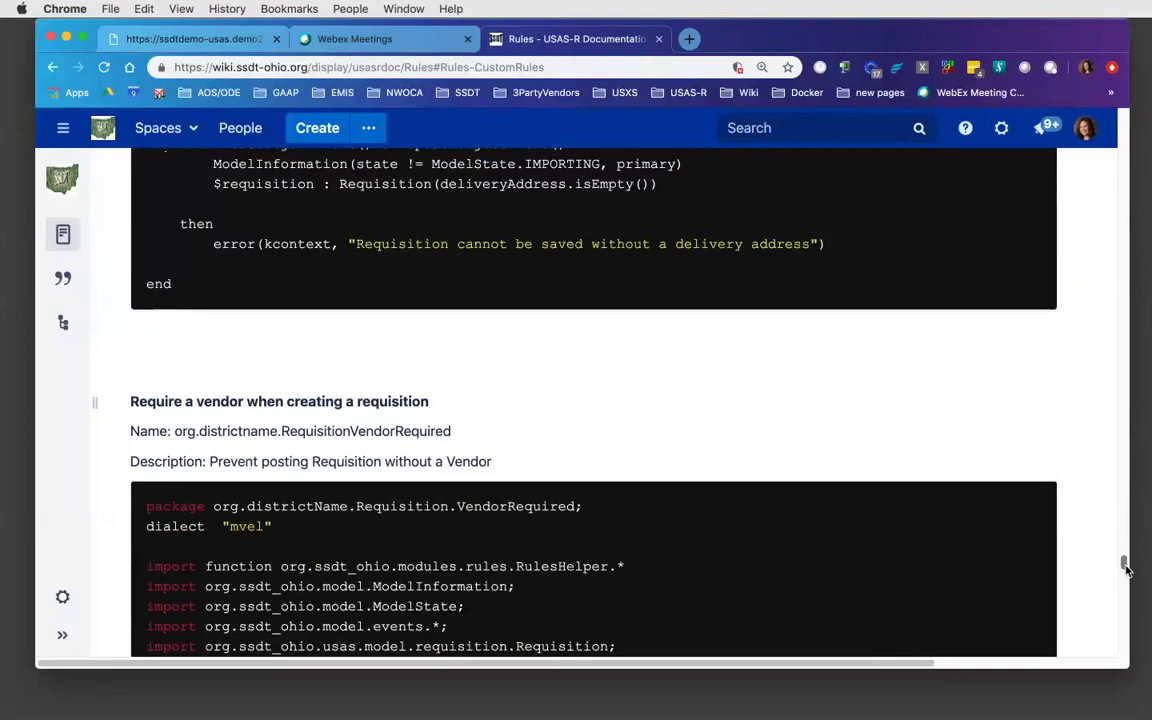
left_click_drag(1125, 568, 1133, 531)
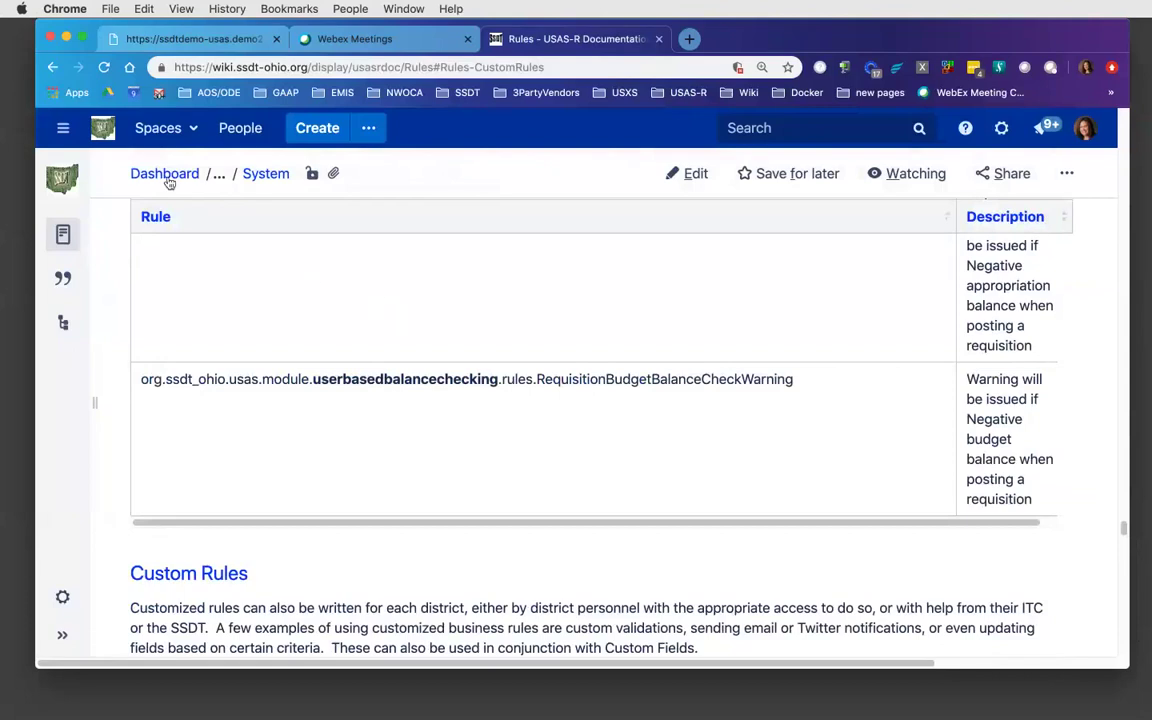
left_click(208, 44)
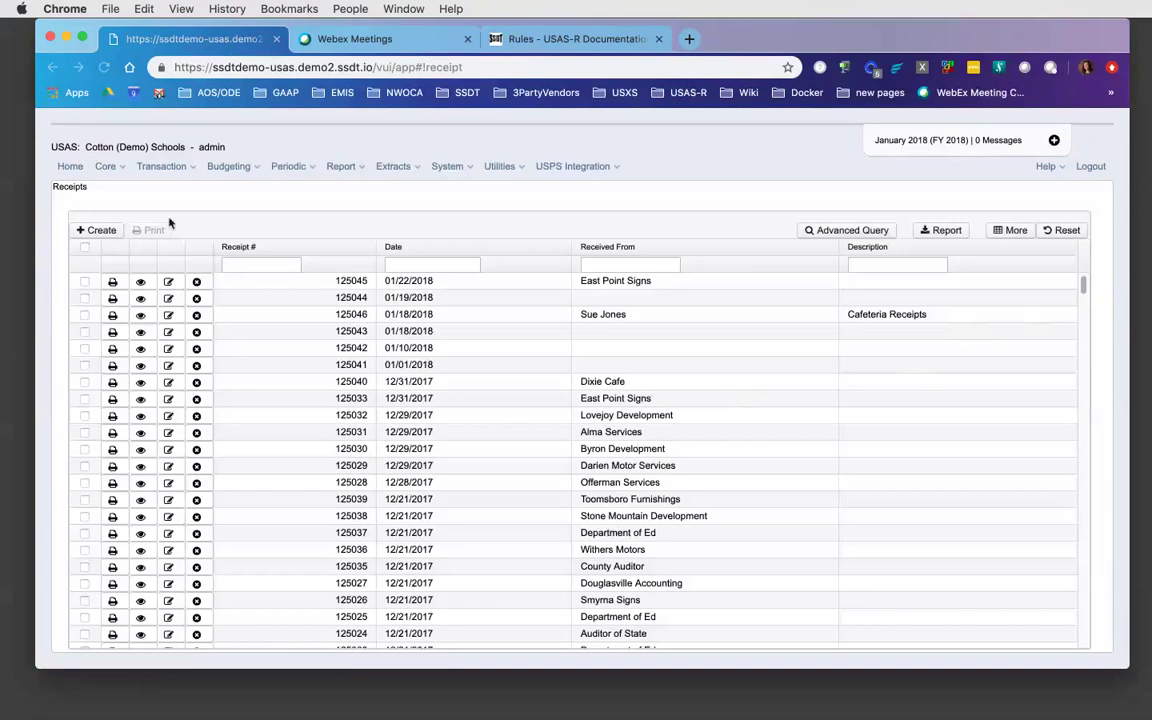
- Go to the Refunds list from the Transaction menu
left_click(192, 167)
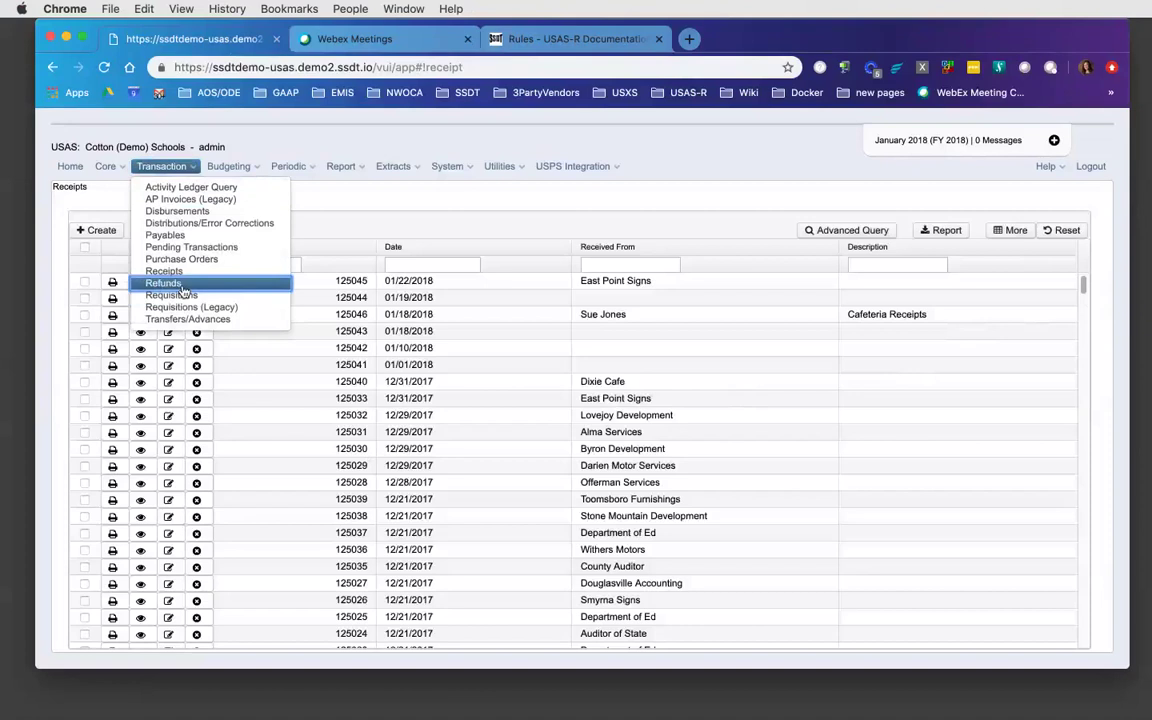
left_click(183, 285)
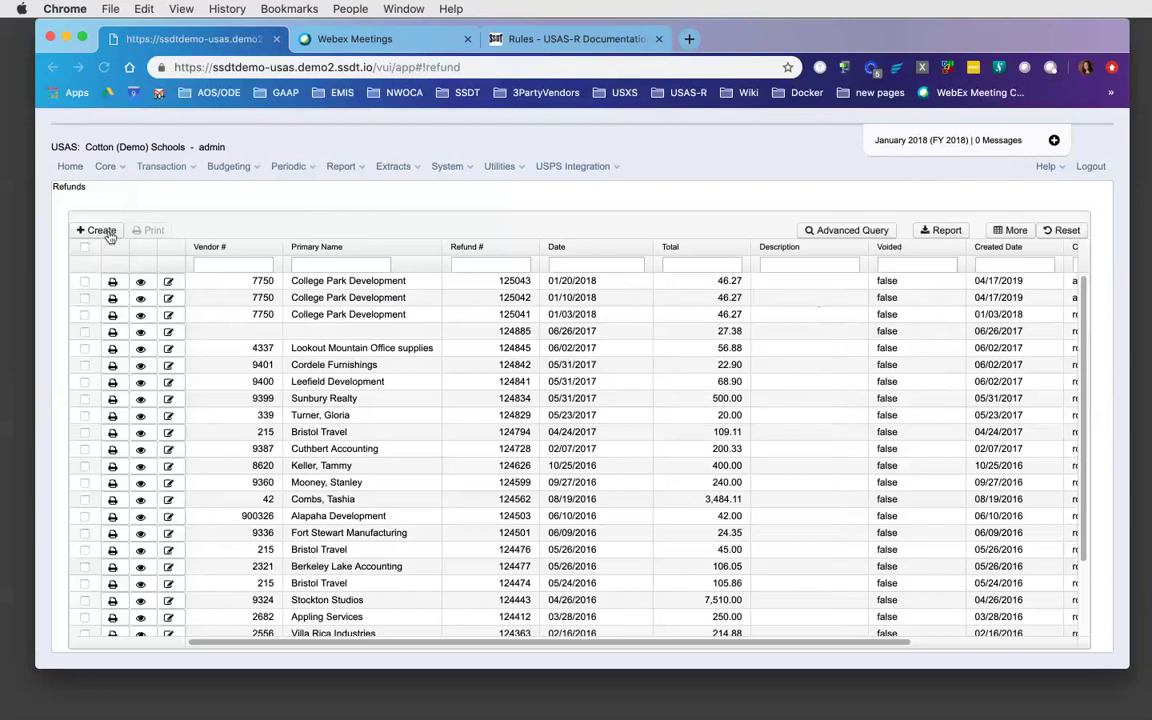
- Start a blank new refund and put focus in its refund number field
left_click(109, 234)
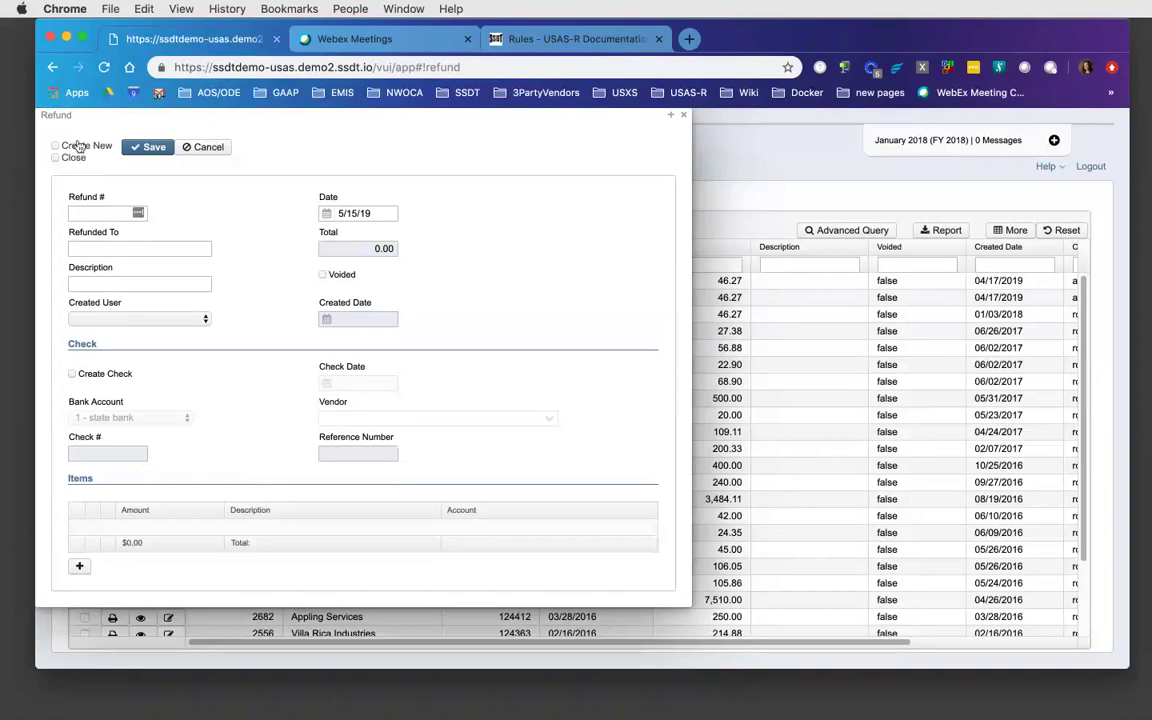
left_click(117, 216)
- Change the refund date to 01/18/18
left_click(137, 214)
left_click(375, 213)
key("BackSpace")
key("BackSpace")
key("BackSpace")
key("BackSpace")
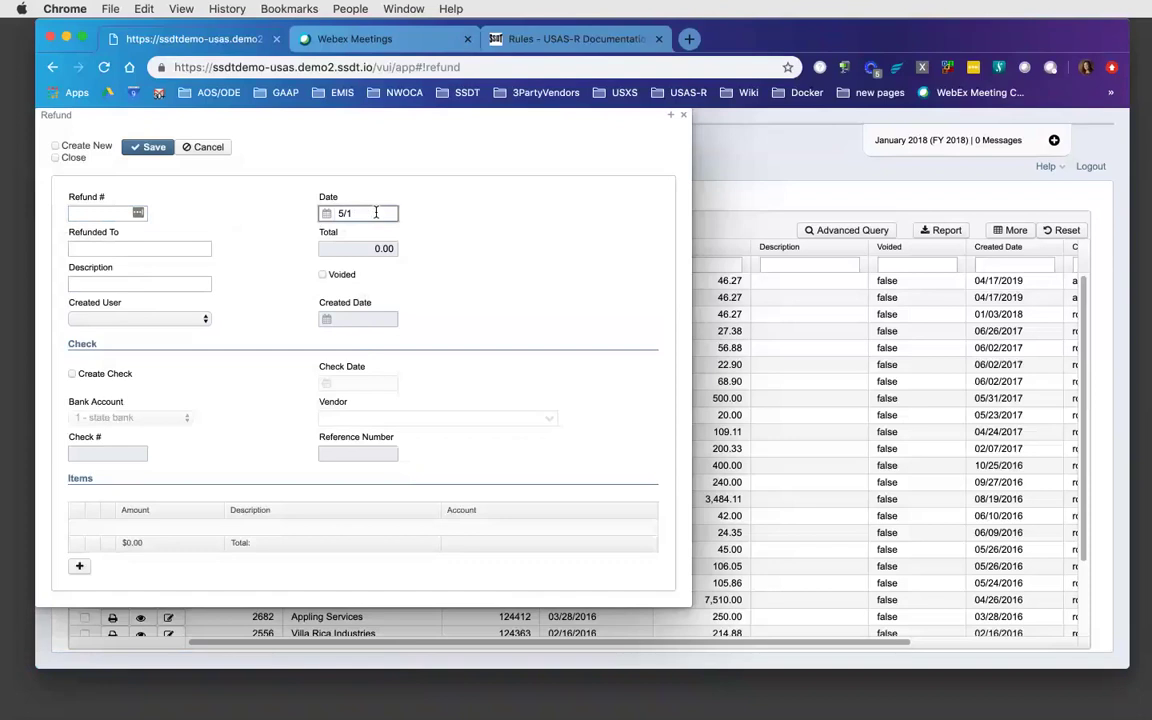
key("BackSpace")
type("01/18/18")
key("Tab")
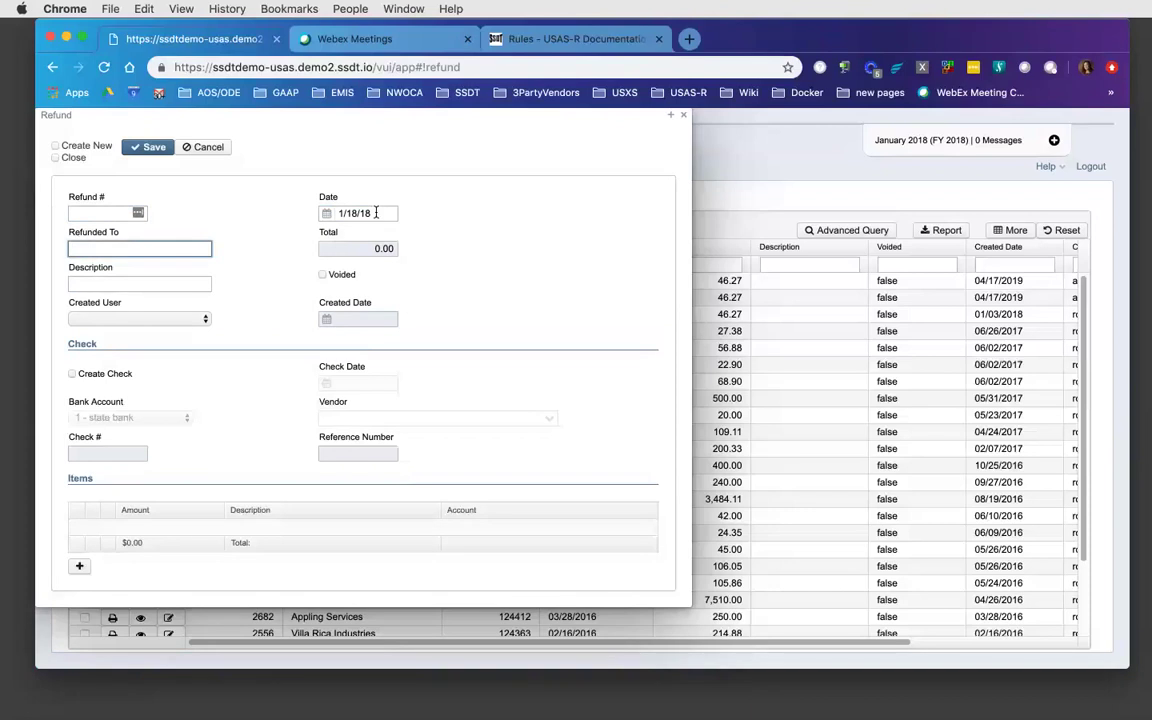
- Enter 'Student Fees' as the refund description
key("Tab")
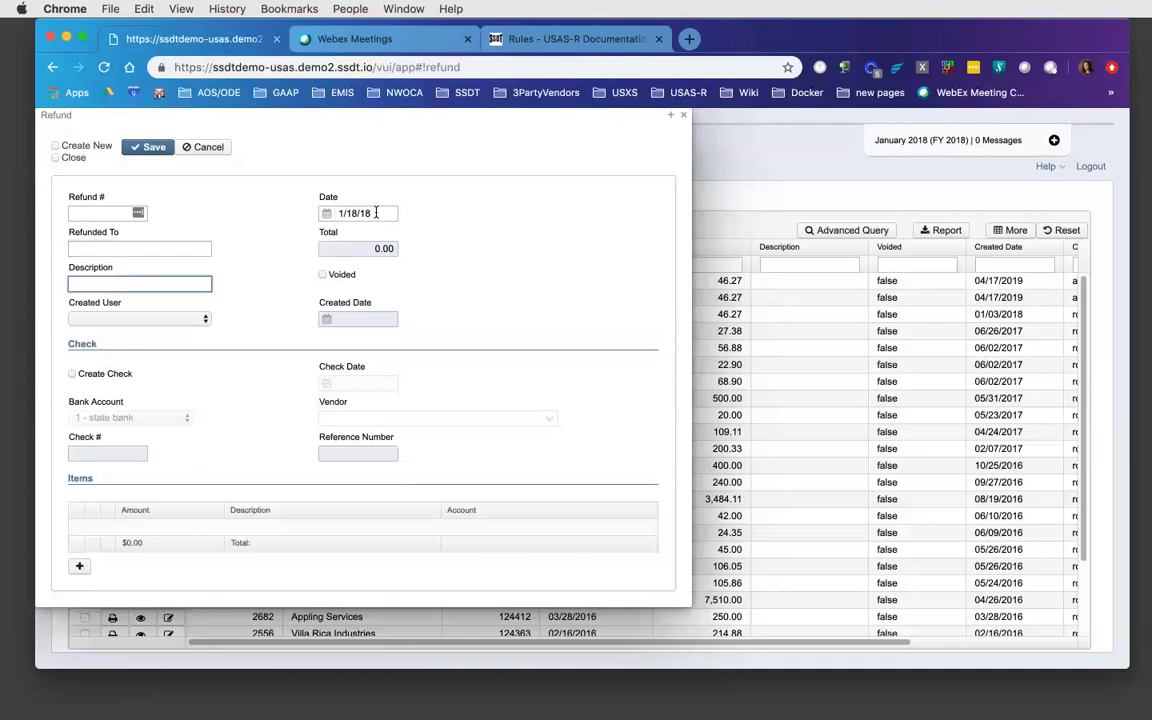
type("Student Fees")
key("Tab")
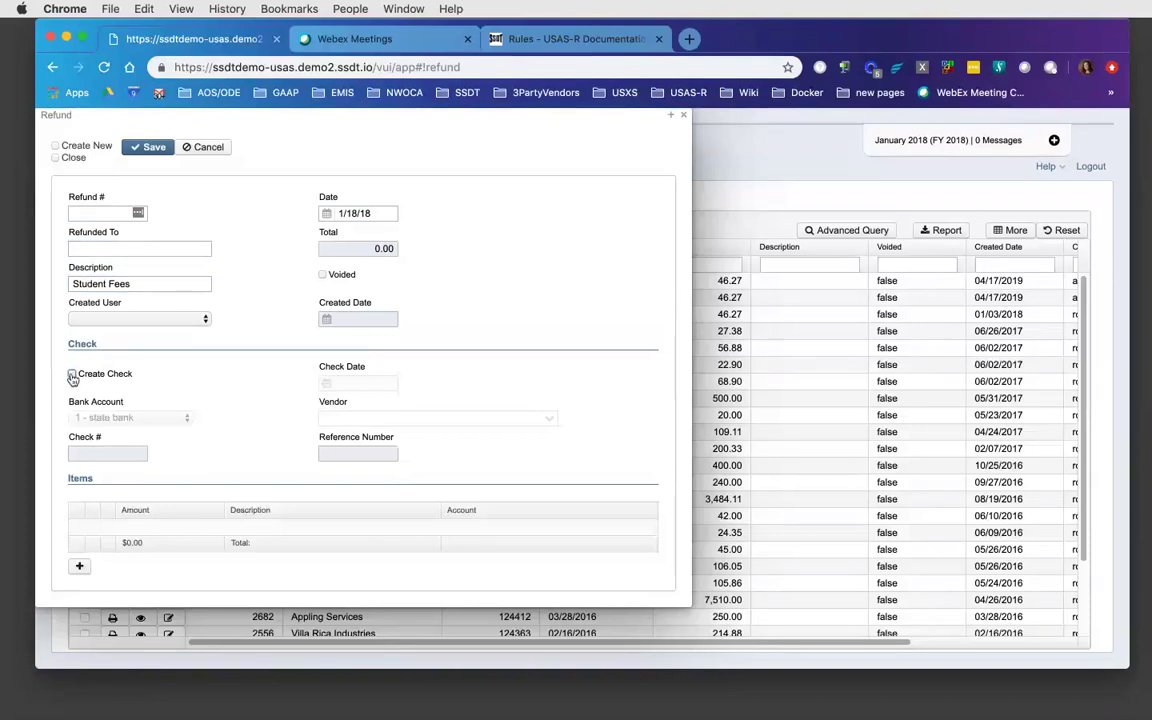
- Have the refund issue a check dated 01/18/18 to the individual vendor found by typing 'a'
left_click(72, 376)
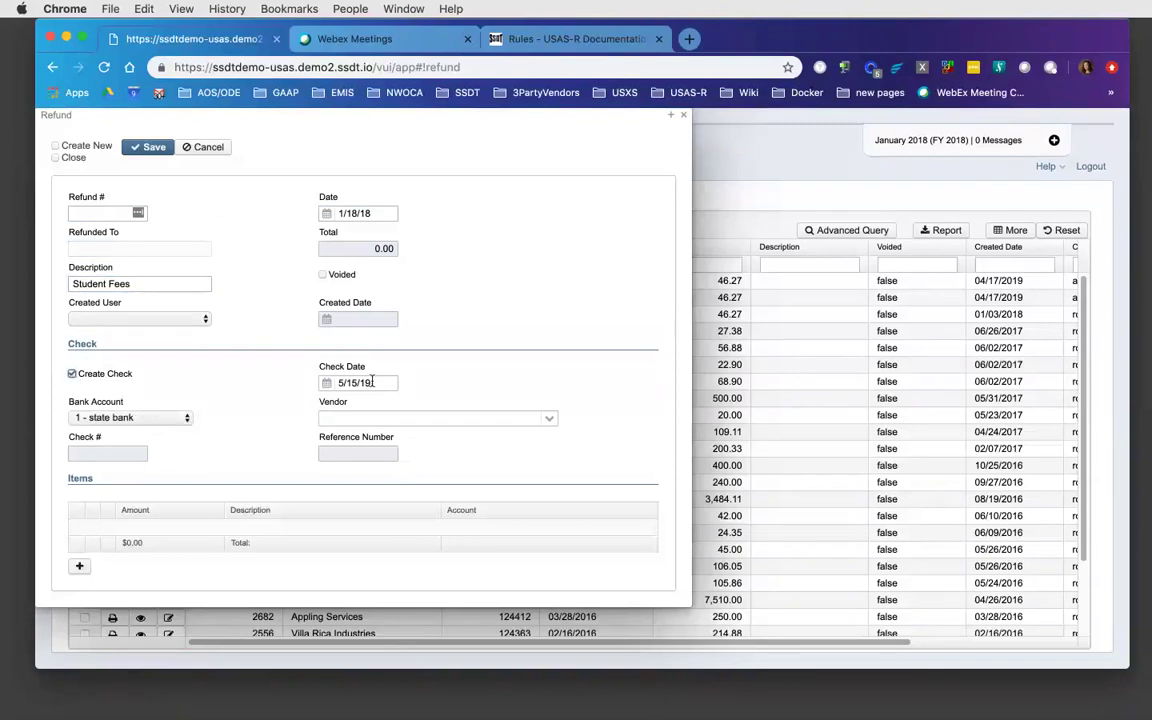
left_click(382, 383)
key("BackSpace")
key("BackSpace")
key("BackSpace")
key("BackSpace")
key("BackSpace")
key("BackSpace")
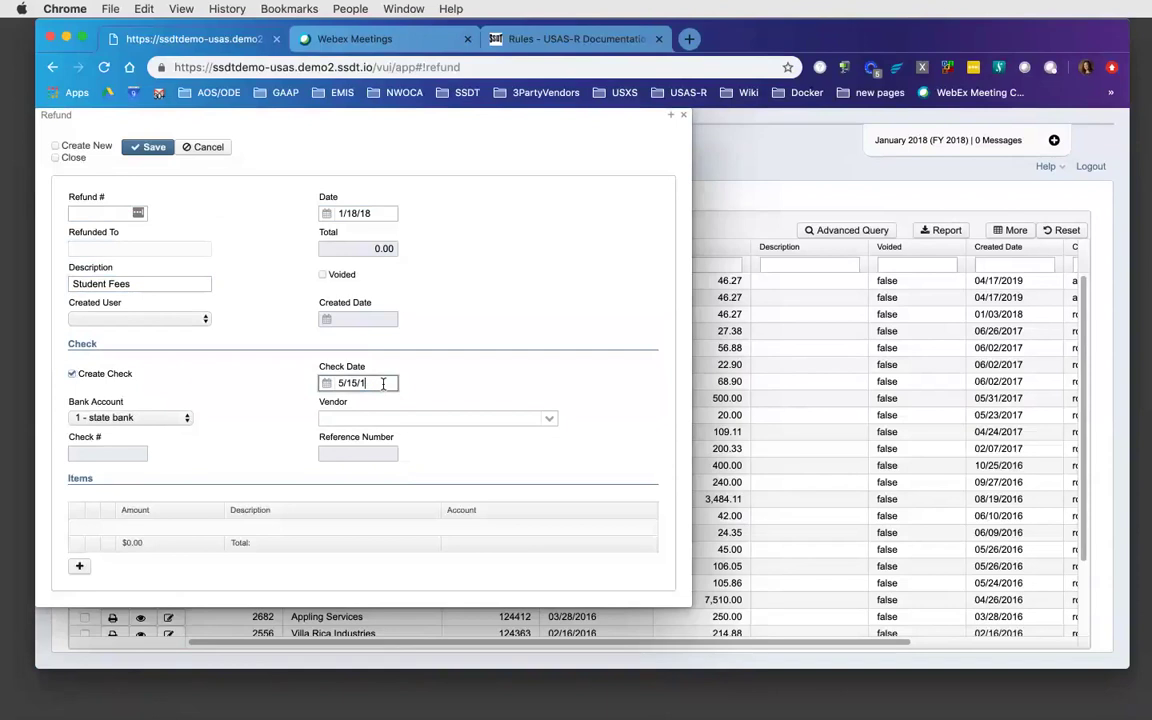
key("BackSpace")
type("01/18/18")
key("Tab")
key("Tab")
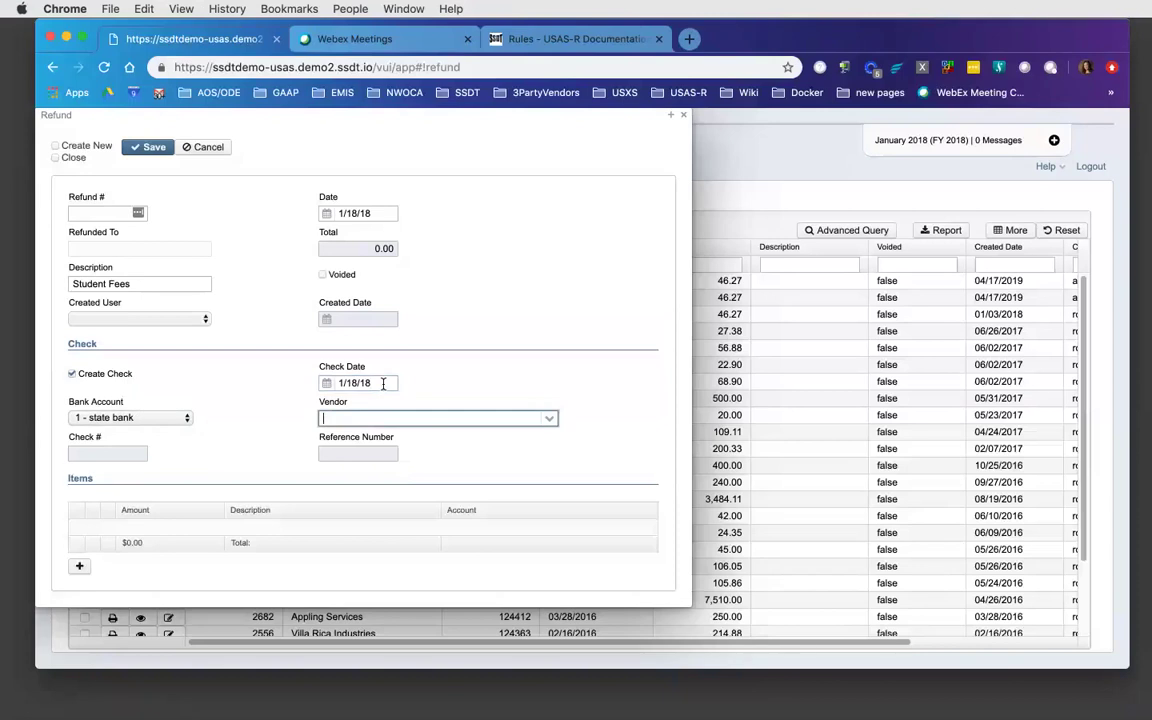
type("a")
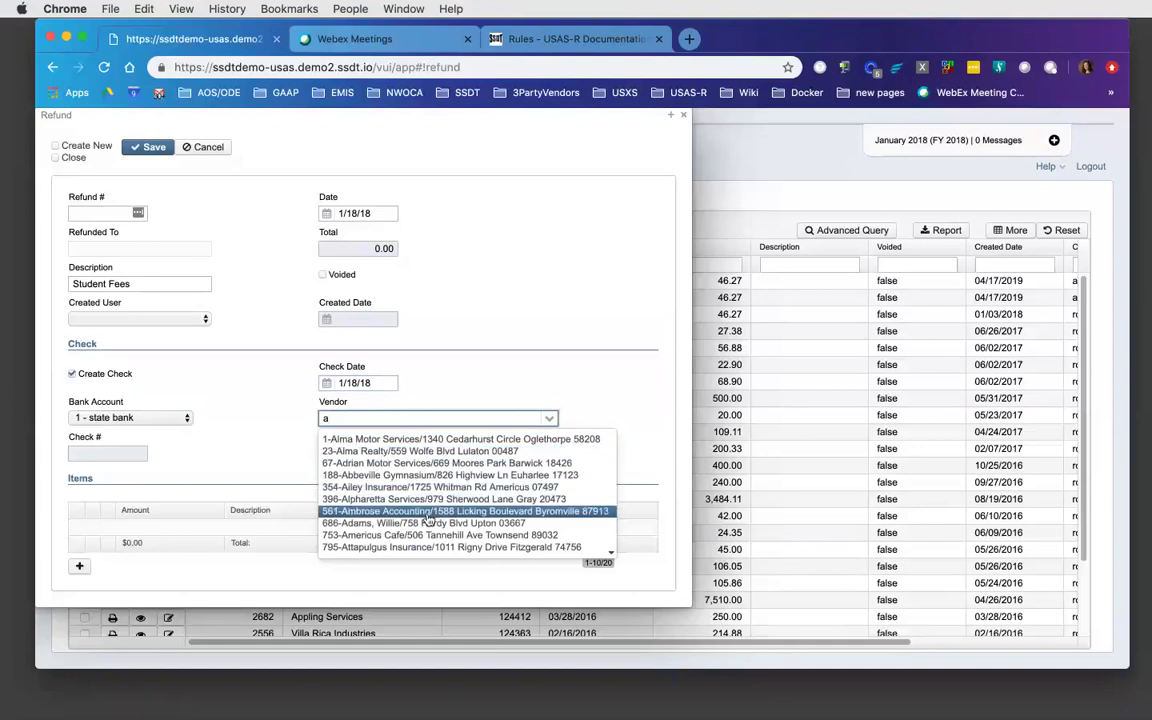
left_click(426, 524)
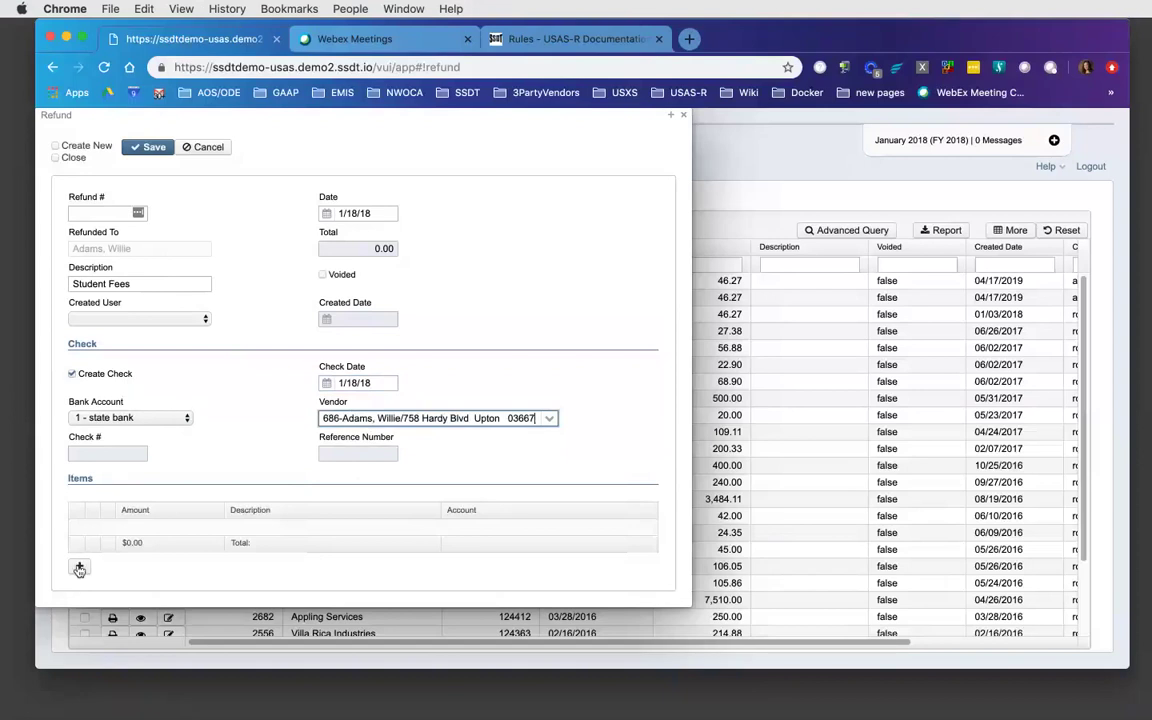
left_click(79, 569)
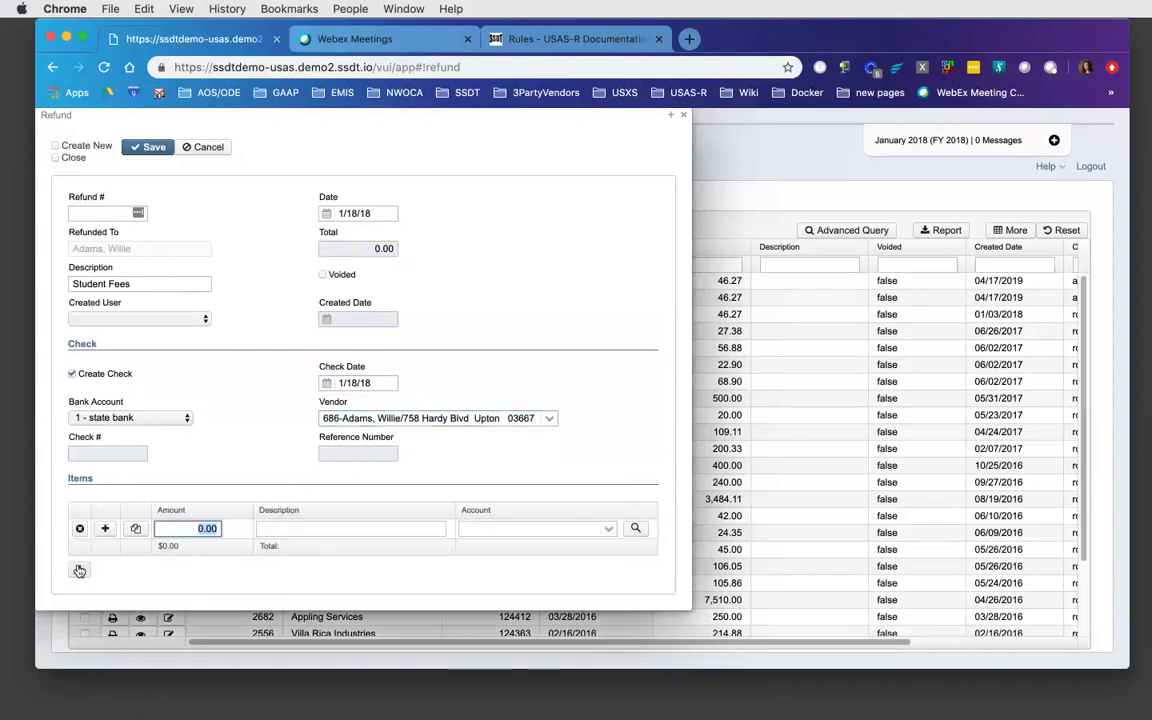
type("1")
key("BackSpace")
type("20")
key("Tab")
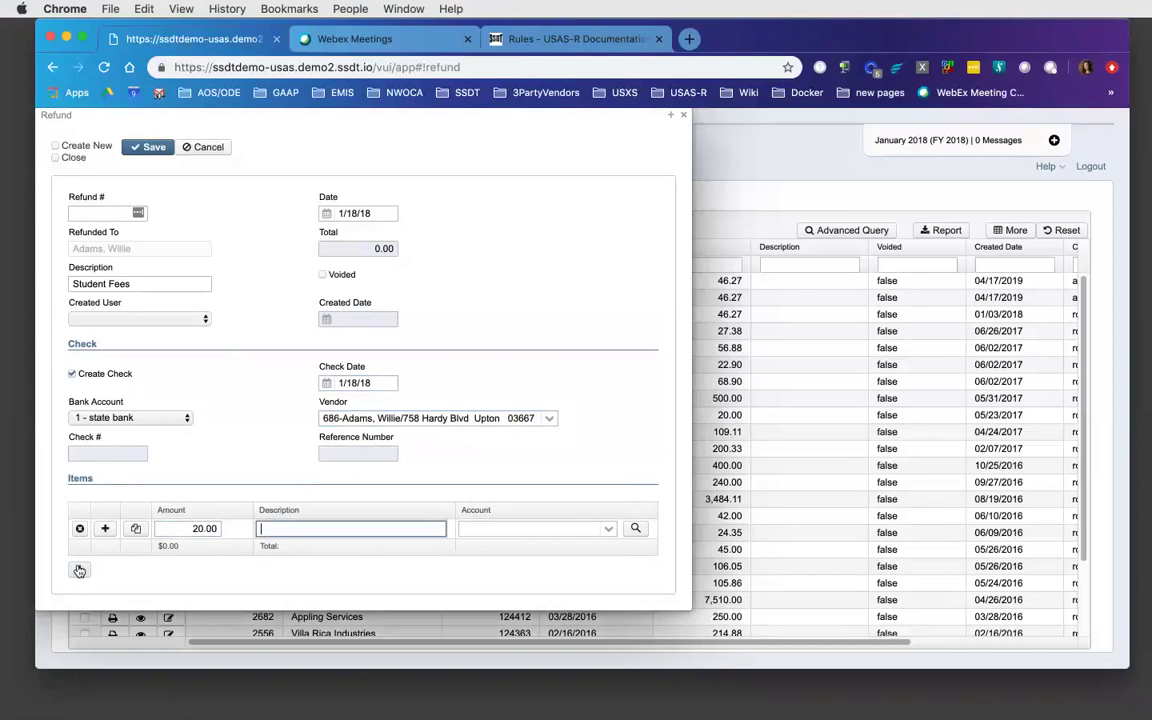
type("Science Lab Fee")
key("Tab")
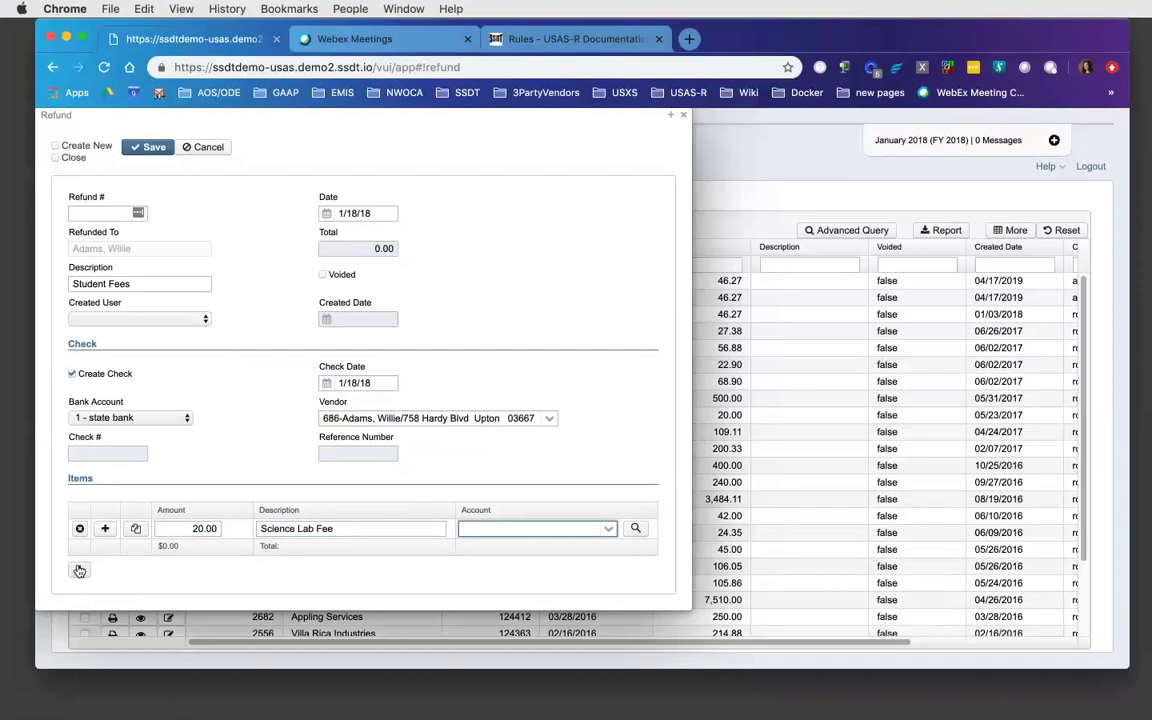
type("001")
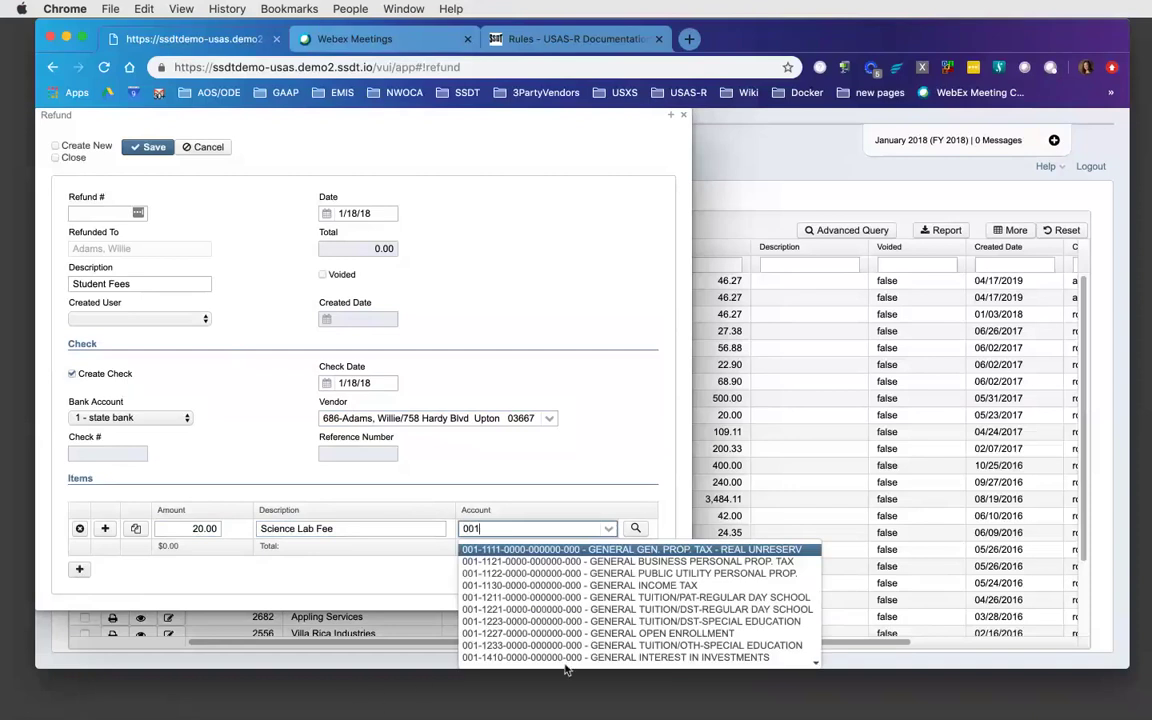
left_click(582, 612)
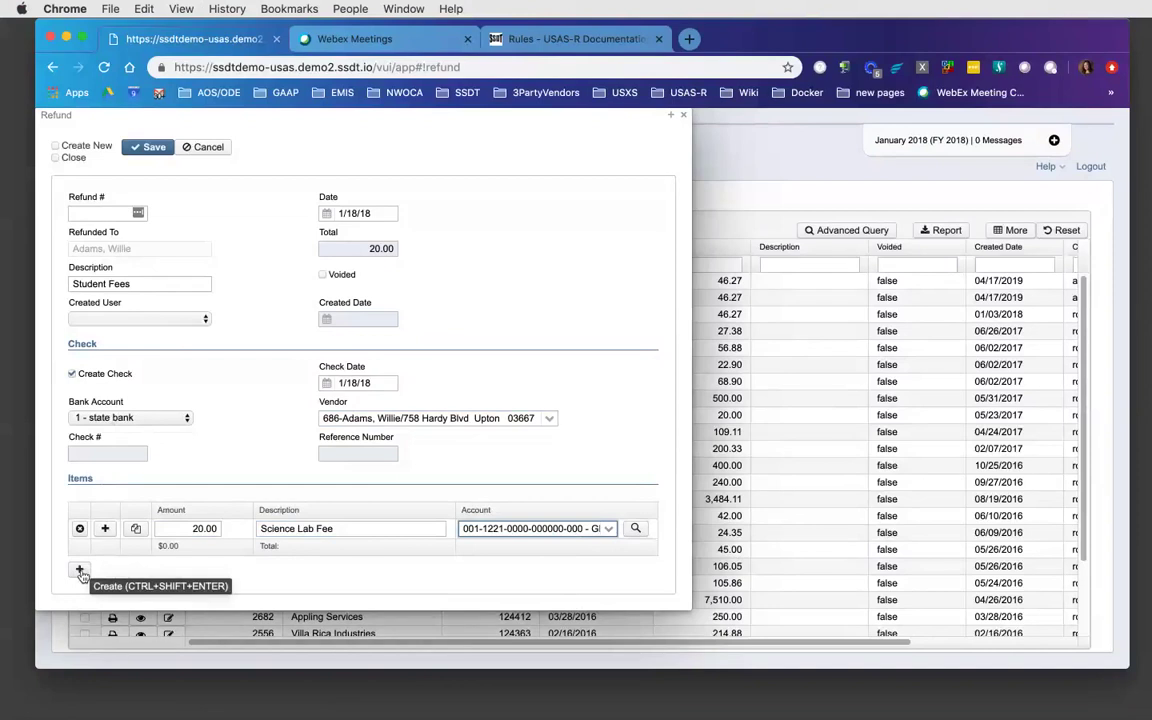
left_click(146, 150)
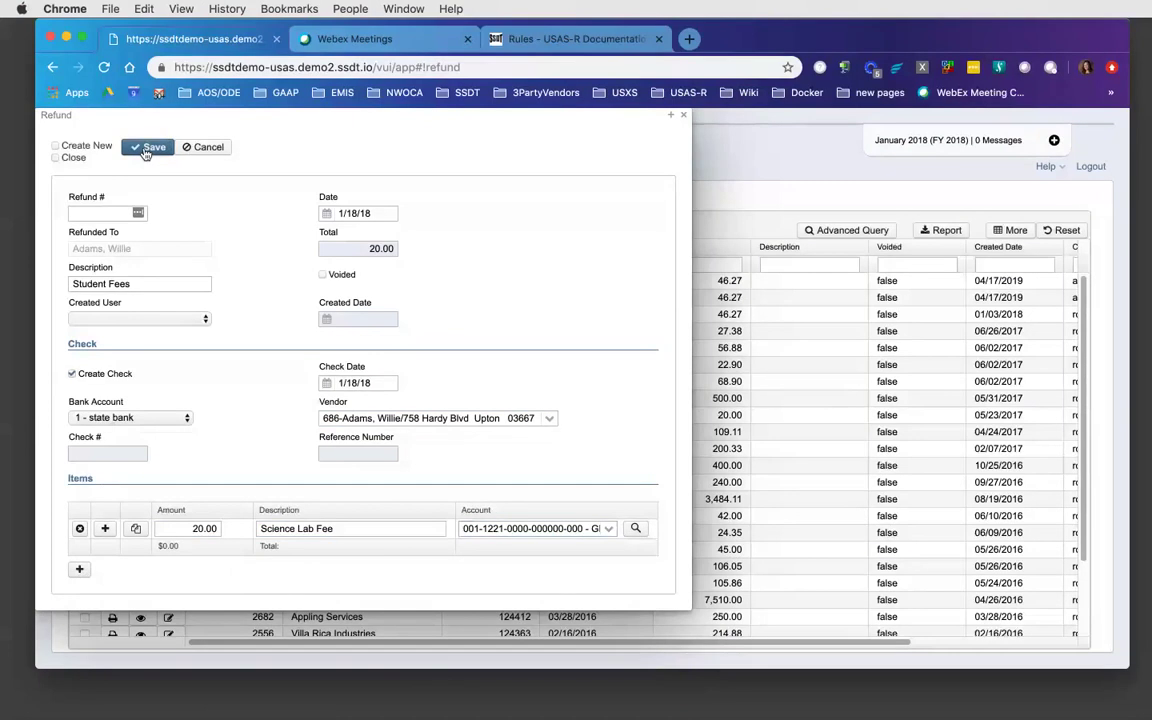
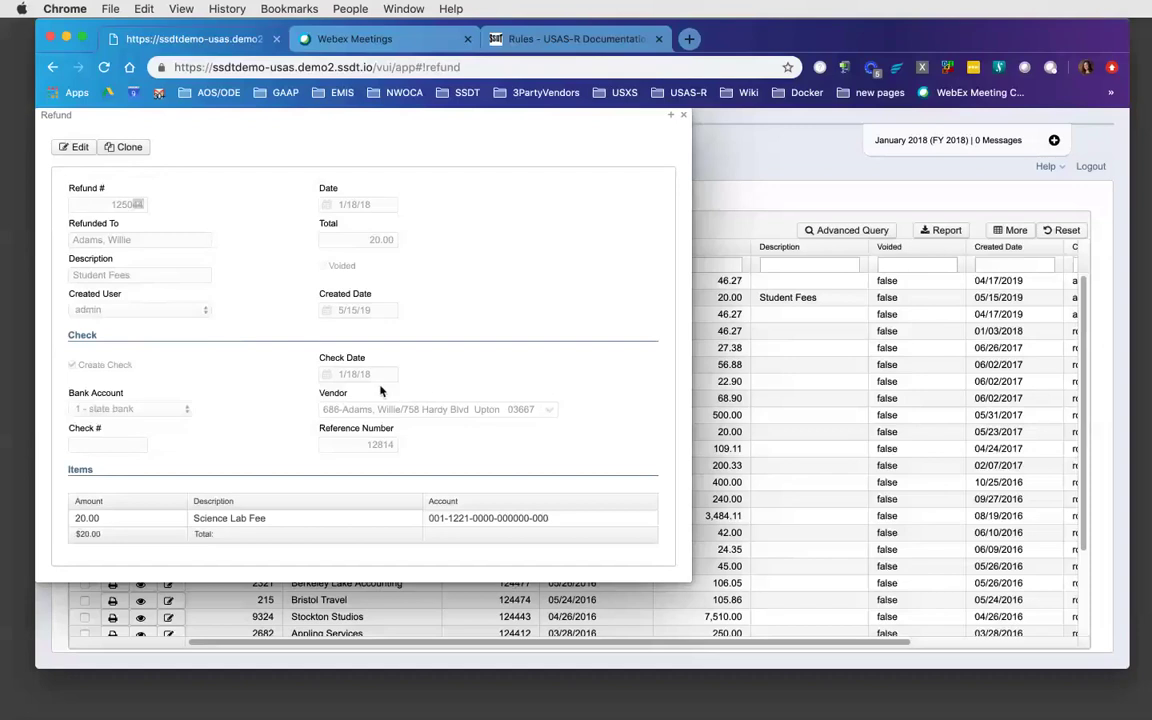
- Close the 20.00 Student Fees refund details and go to the Disbursements list
left_click(684, 118)
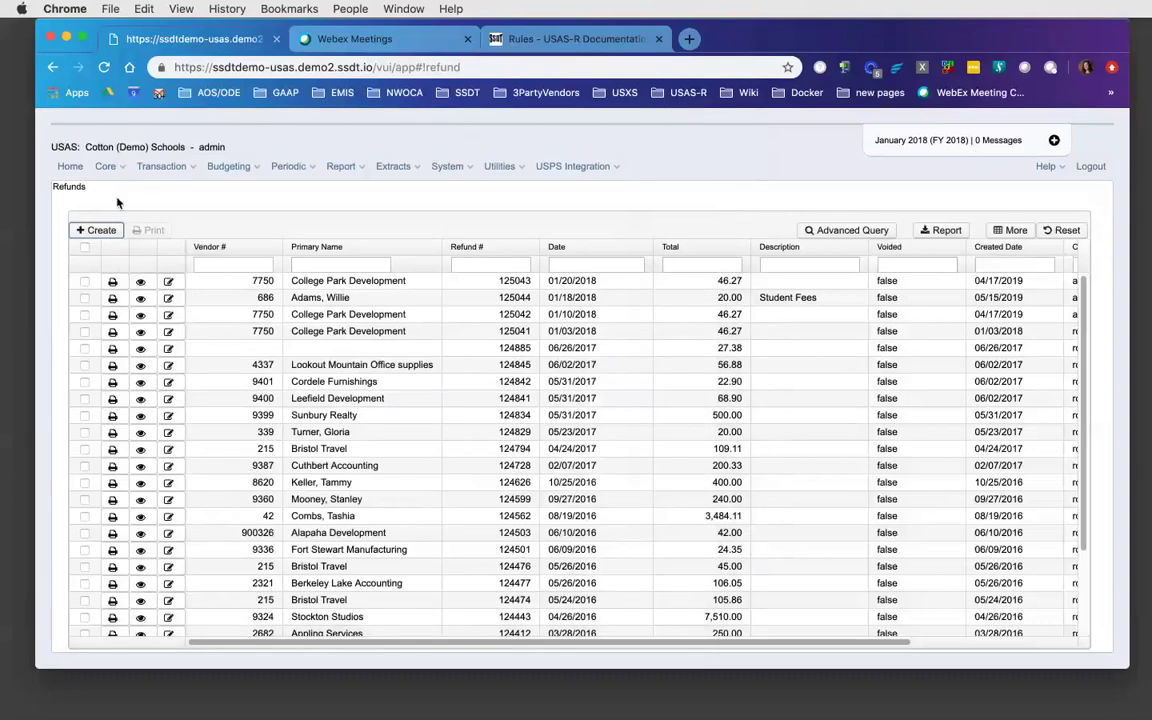
left_click(164, 170)
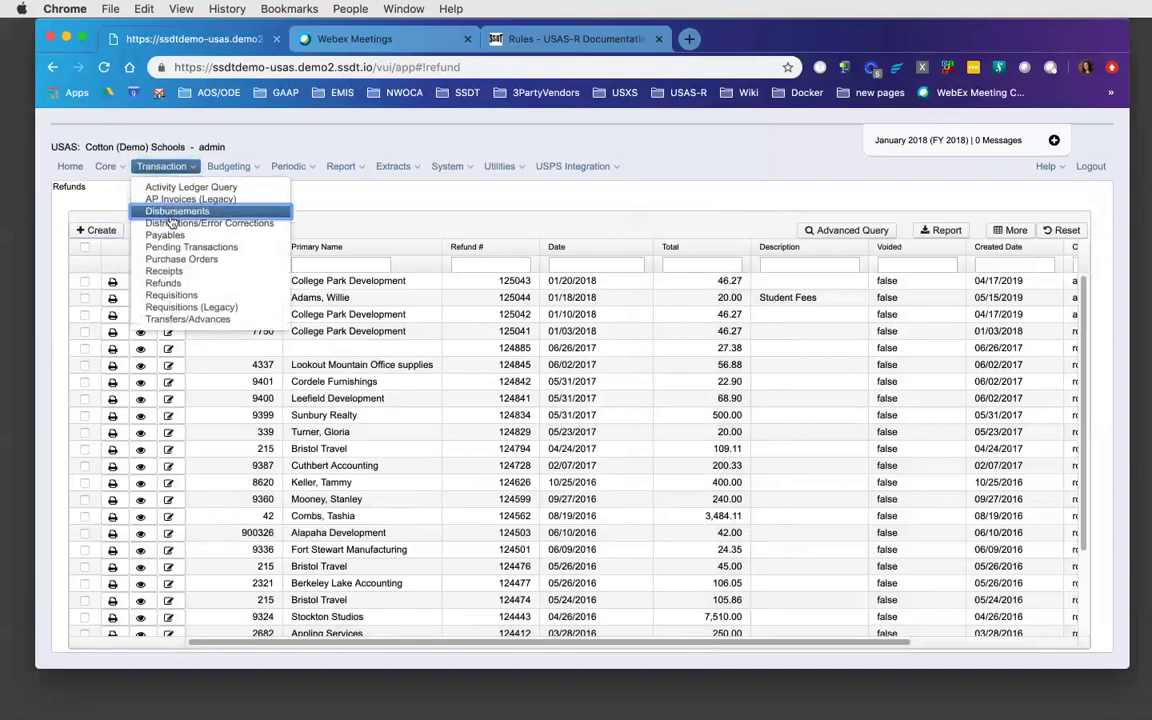
left_click(172, 220)
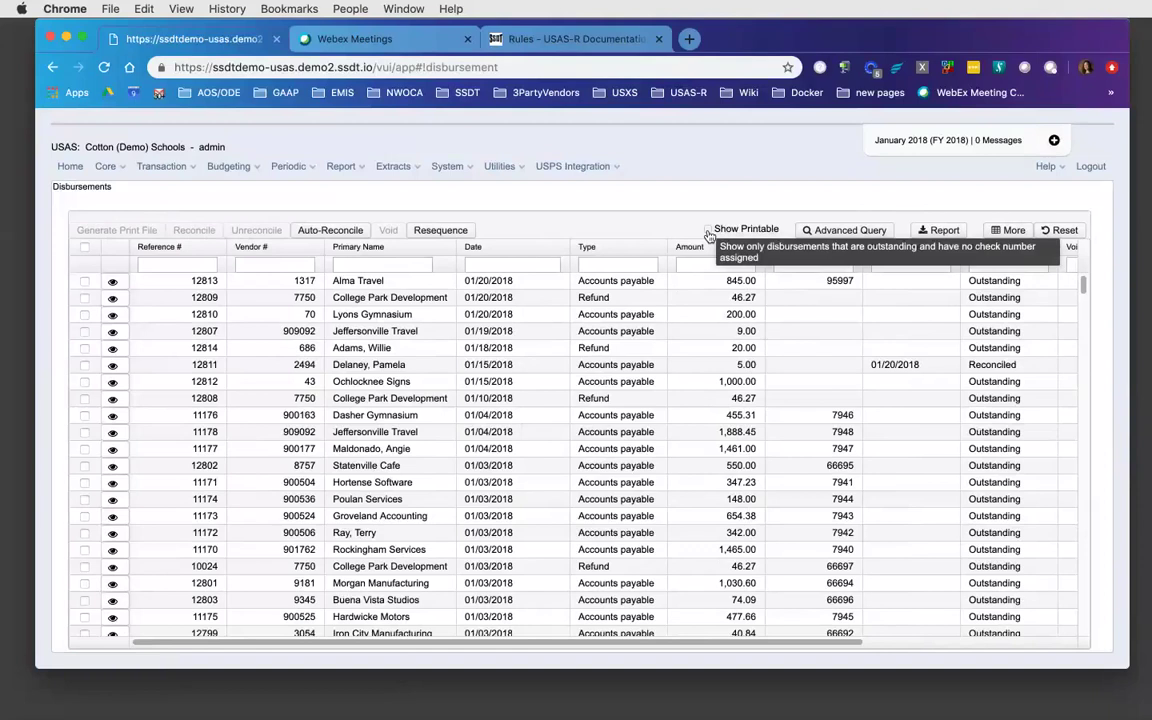
- Show only printable disbursements, select 12814, and start generating its check print file
left_click(708, 231)
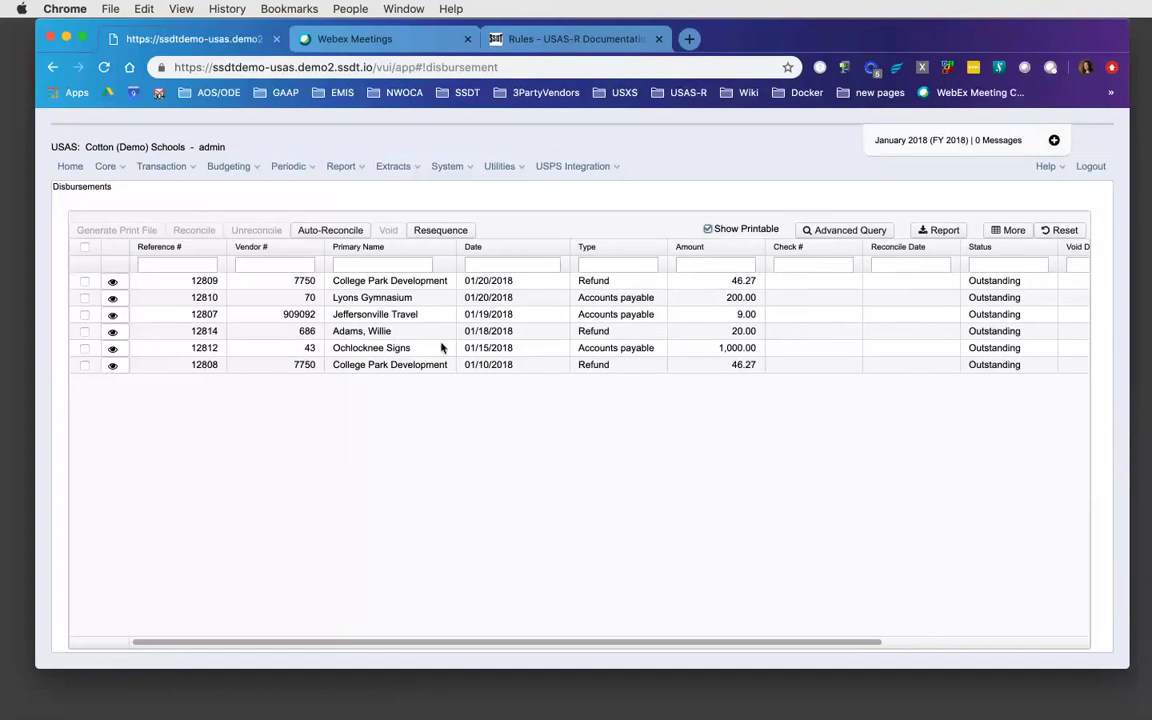
left_click(85, 332)
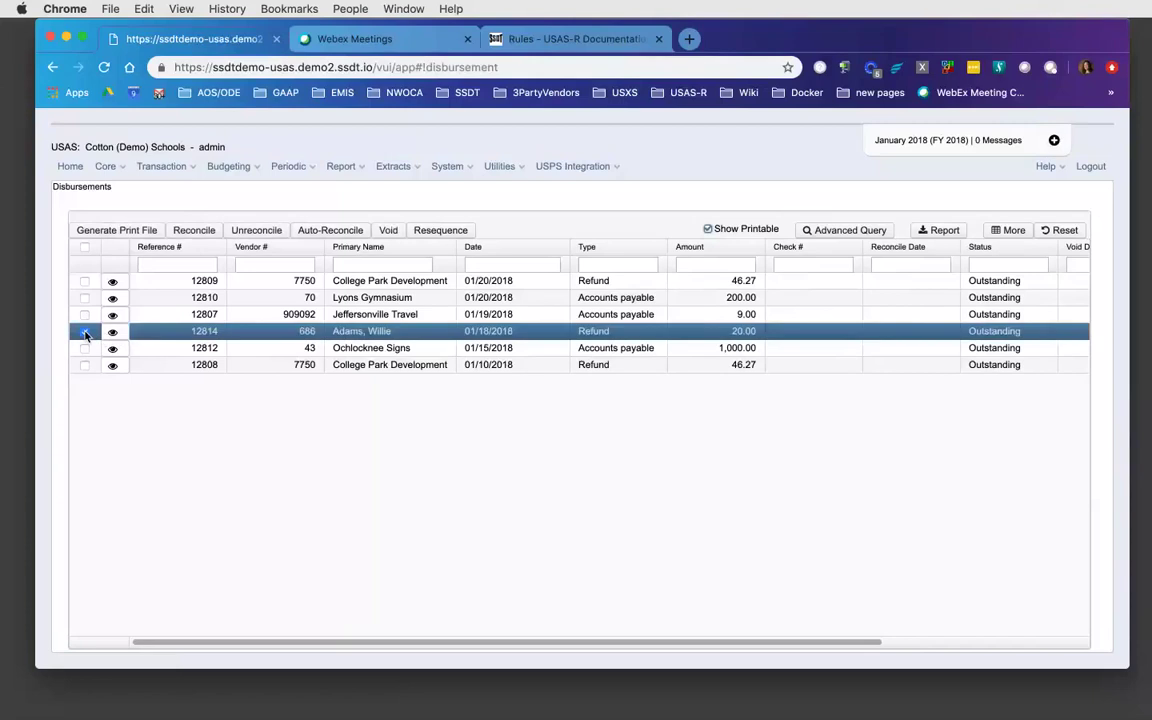
left_click(125, 232)
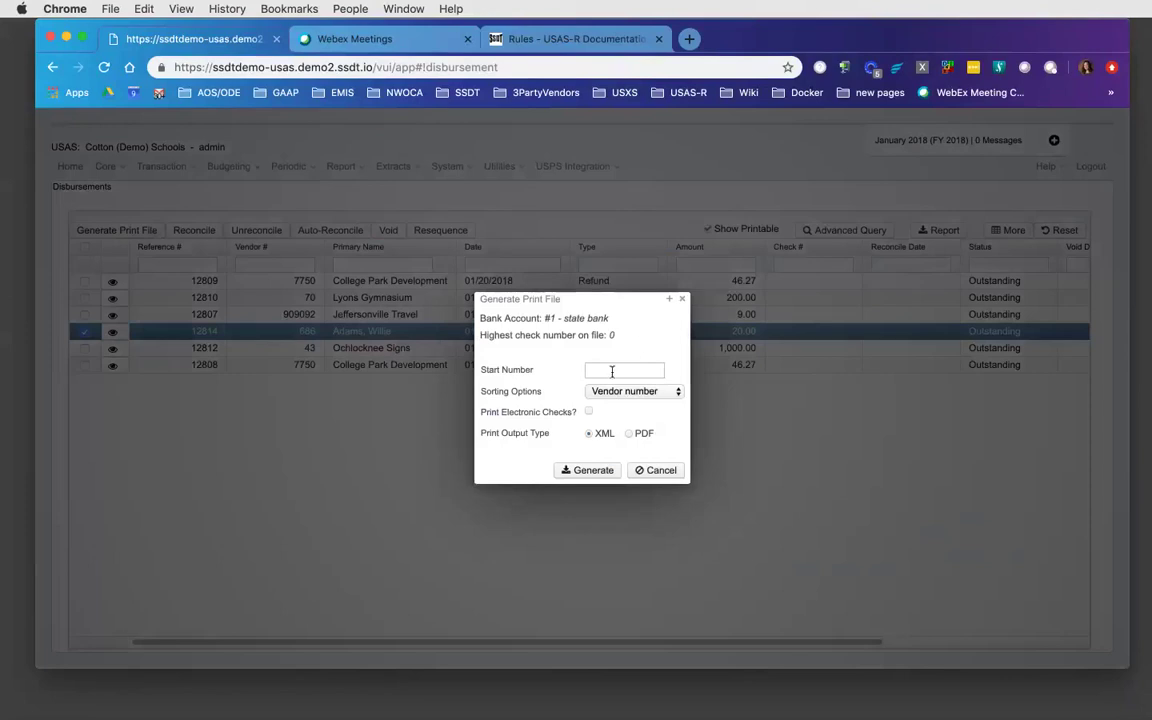
- Generate the Disbursements.xml check print file with start number 1
left_click(609, 370)
type("1")
left_click(586, 471)
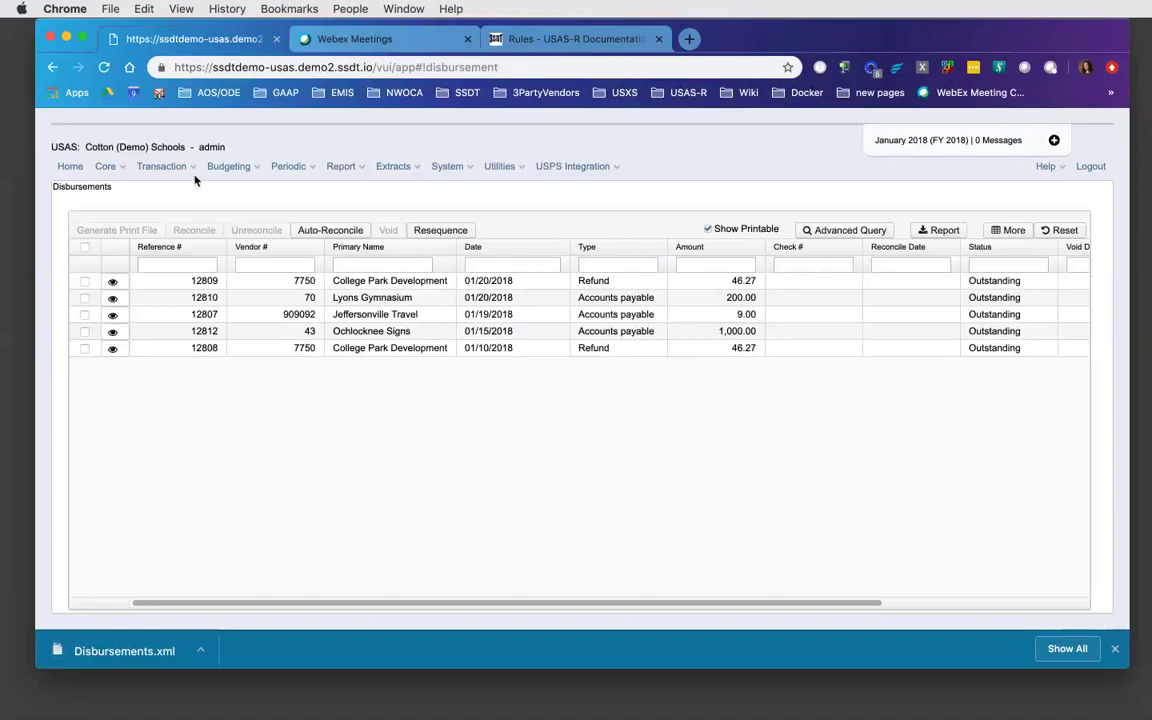
left_click(168, 166)
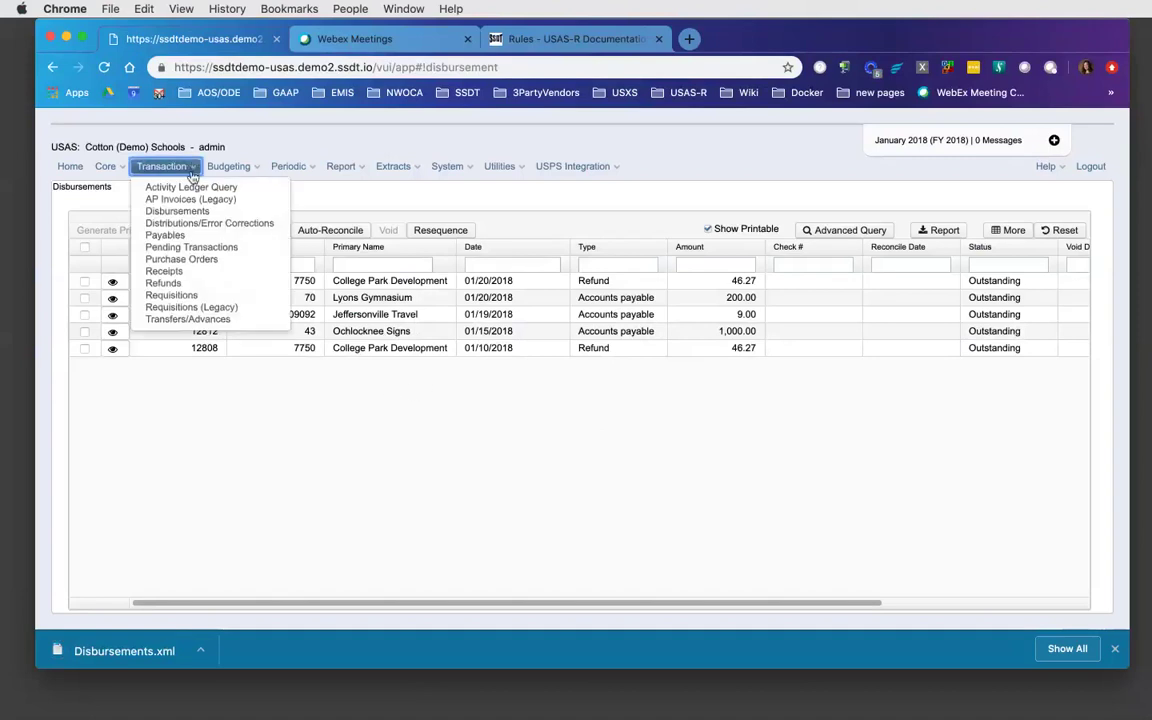
- Return to the Refunds list and begin a new blank refund
left_click(192, 278)
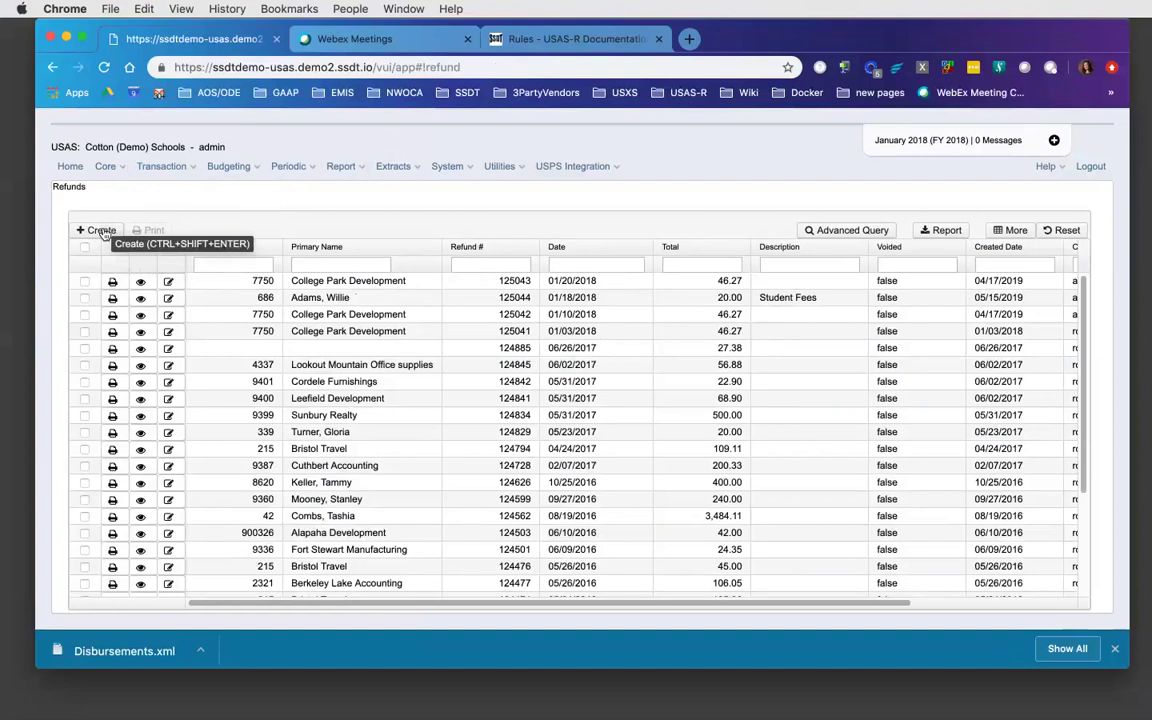
left_click(99, 230)
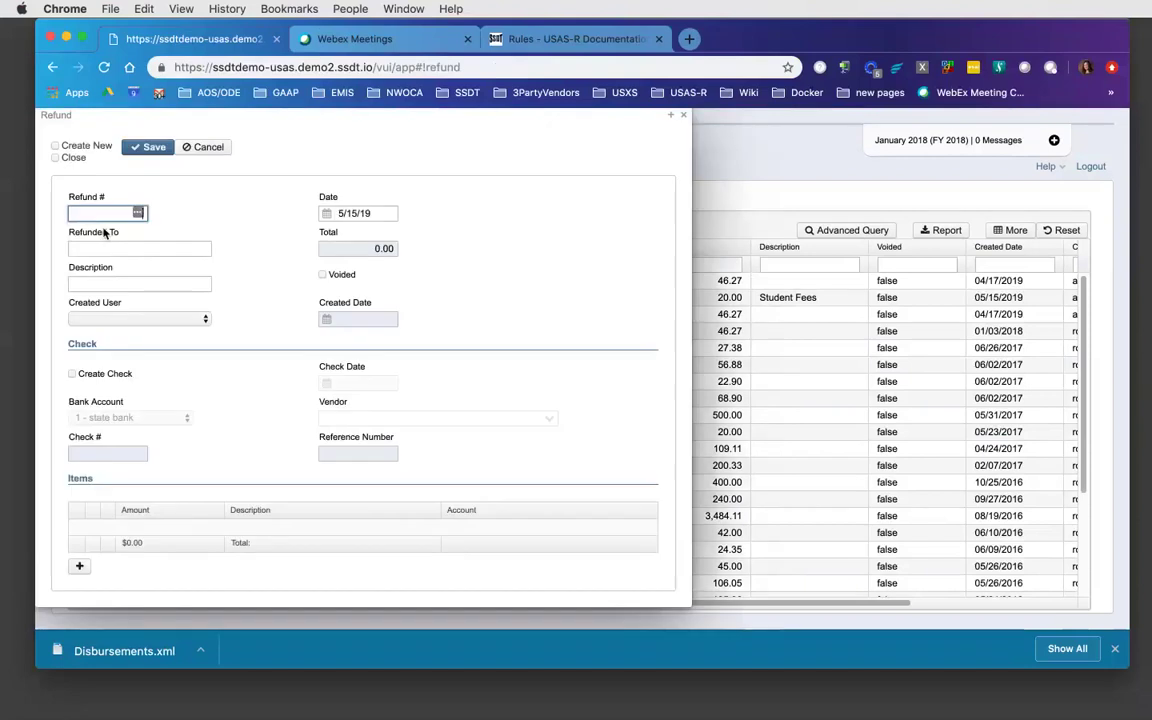
- Date the new refund 01/10/18
key("Tab")
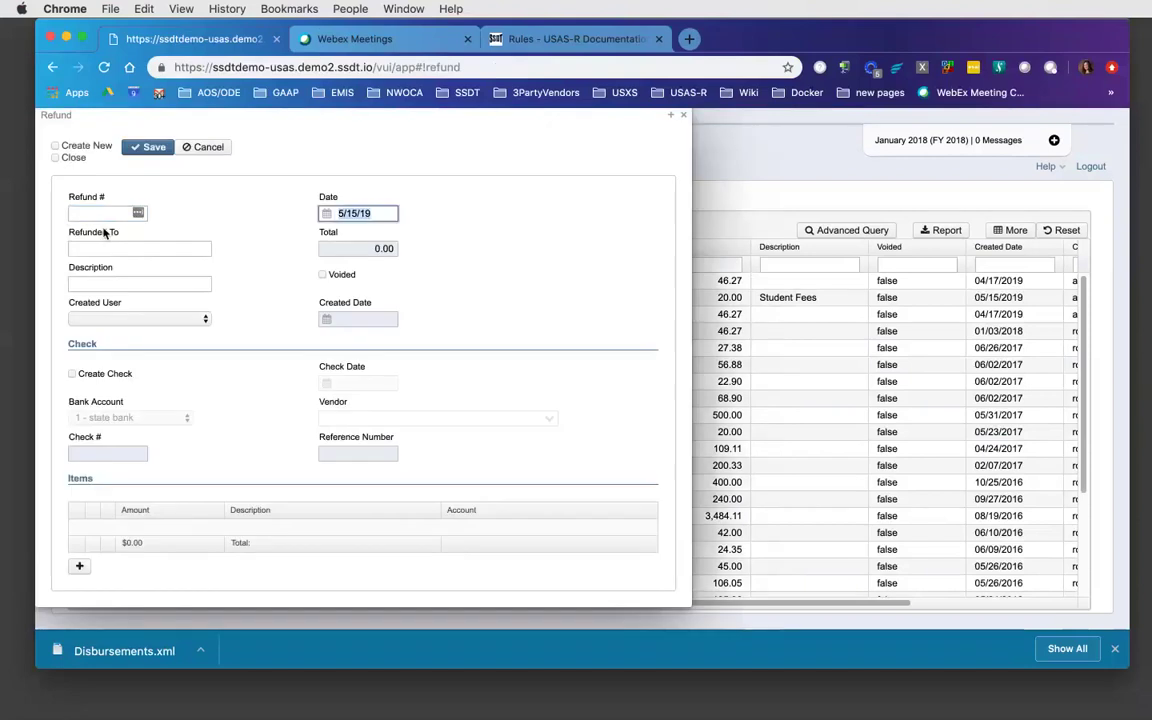
type("01/10/18")
key("Tab")
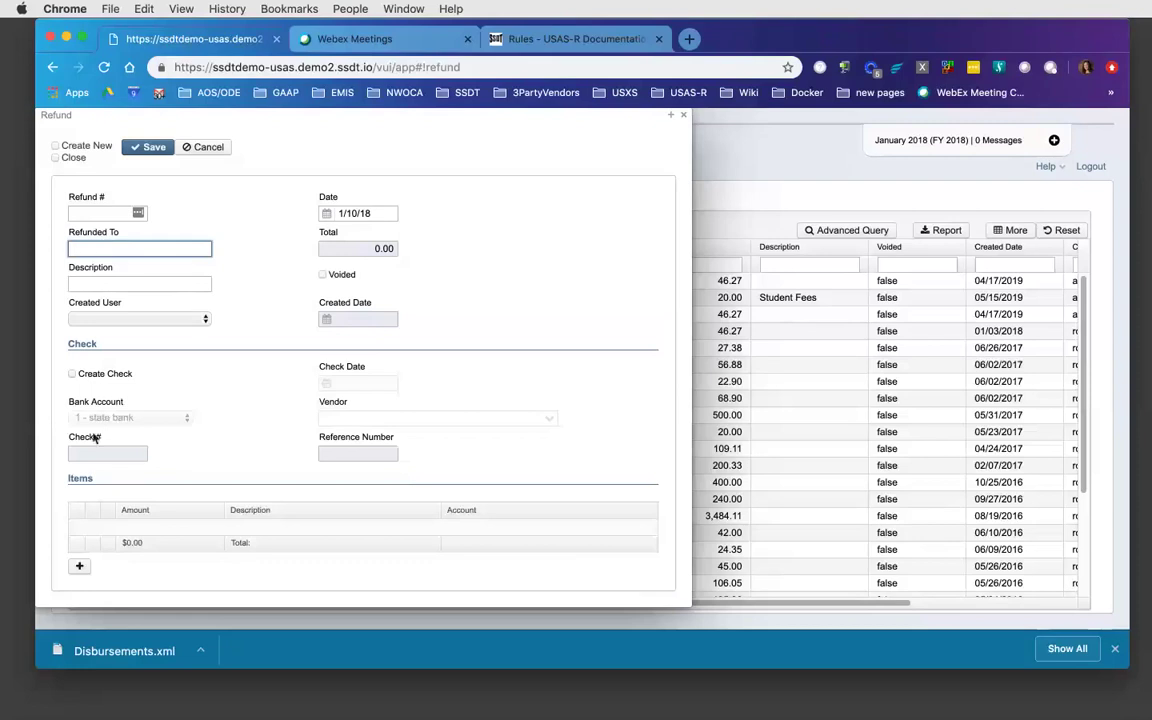
left_click(79, 567)
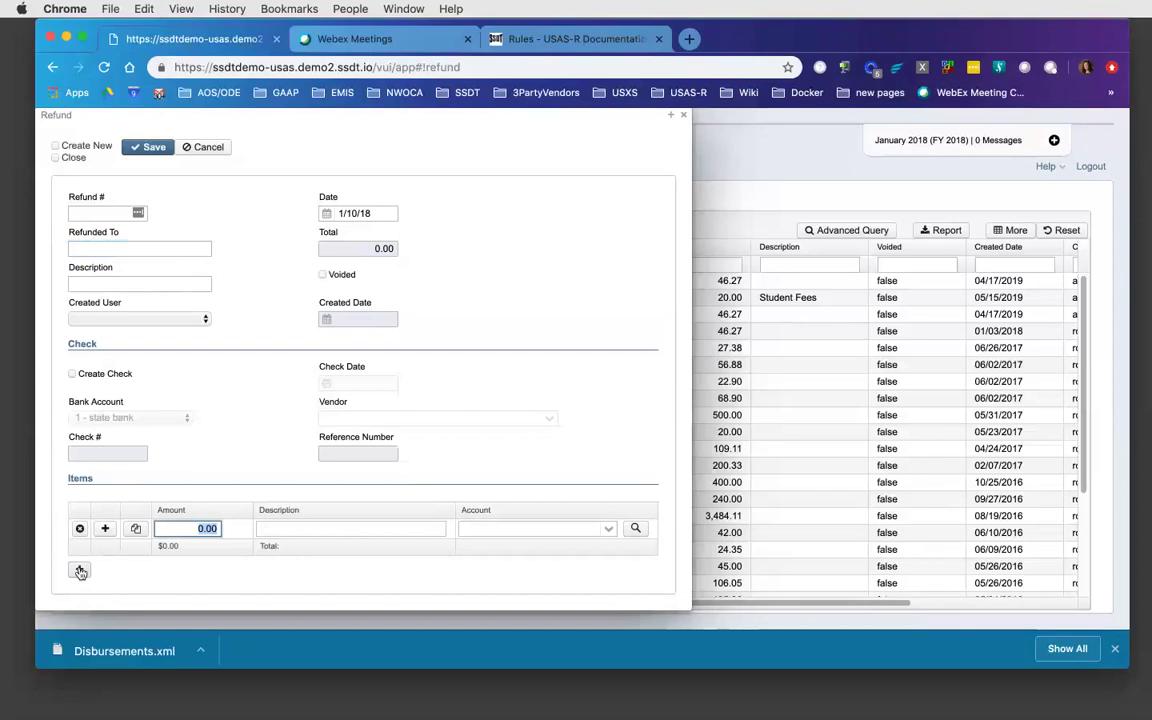
type("50")
key("Tab")
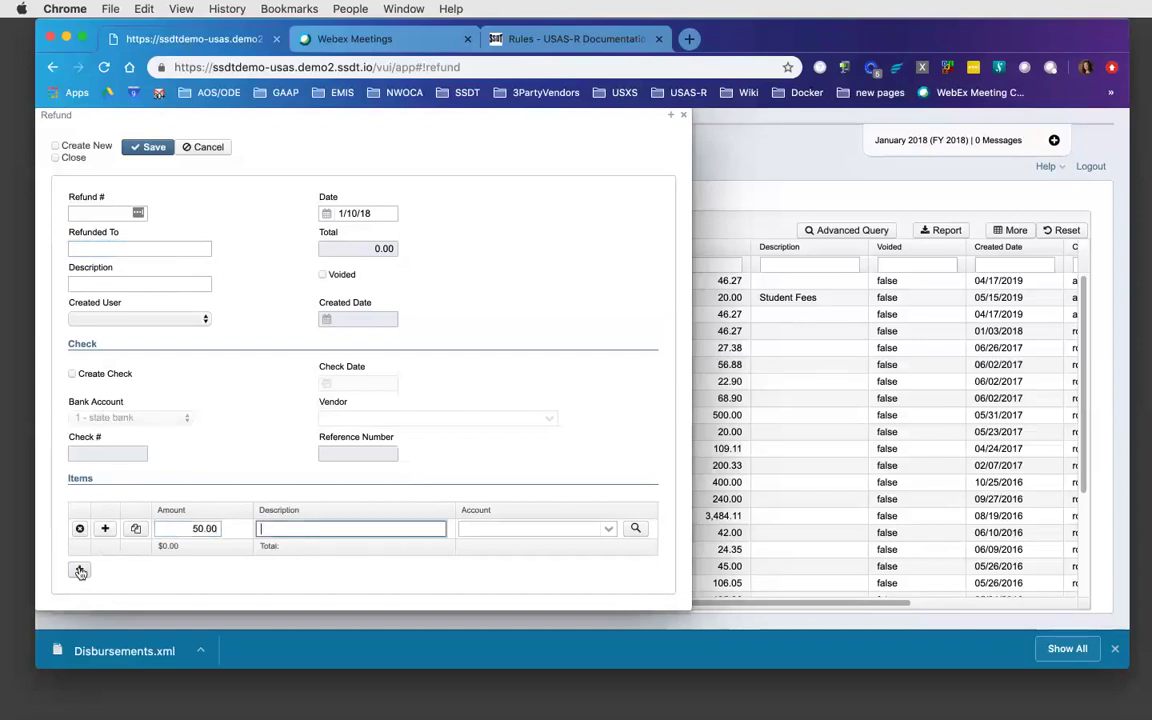
type("Refund")
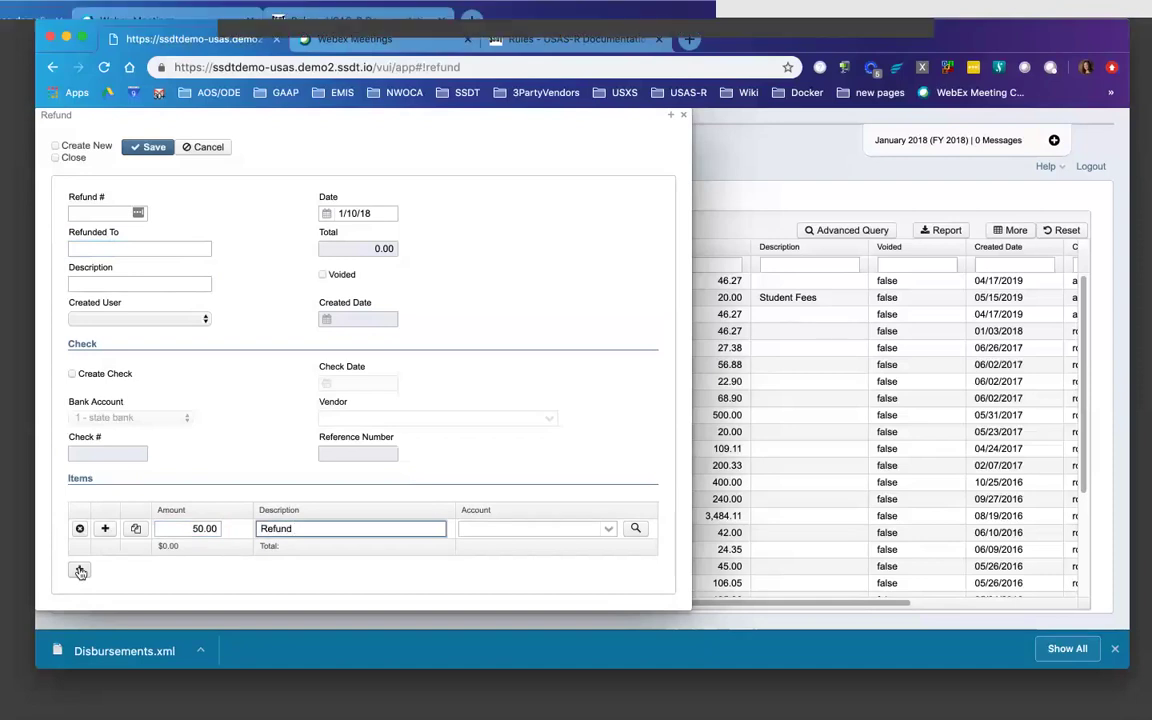
type(" wrong account")
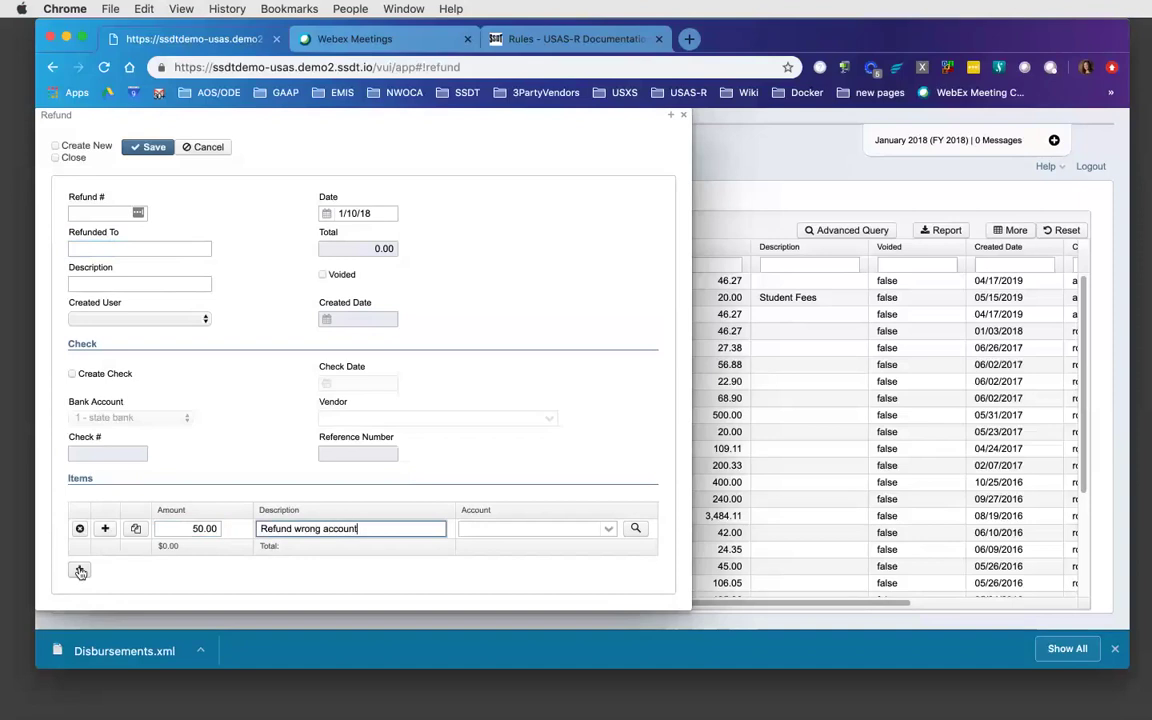
key("Tab")
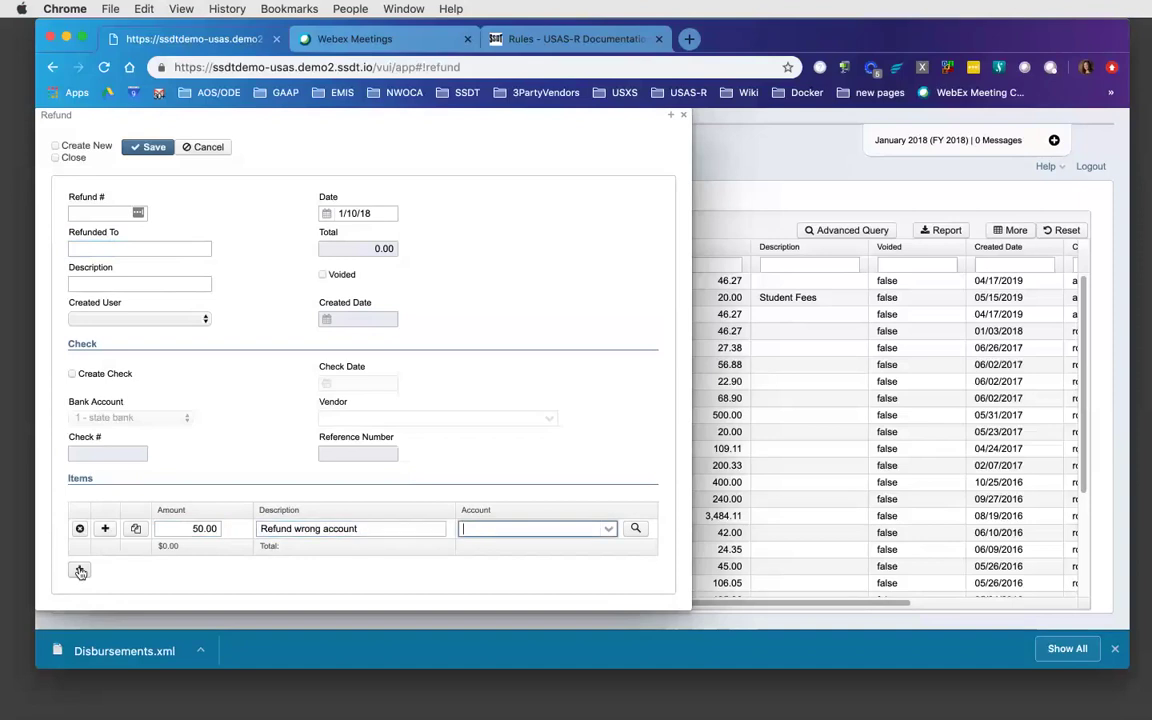
type("001")
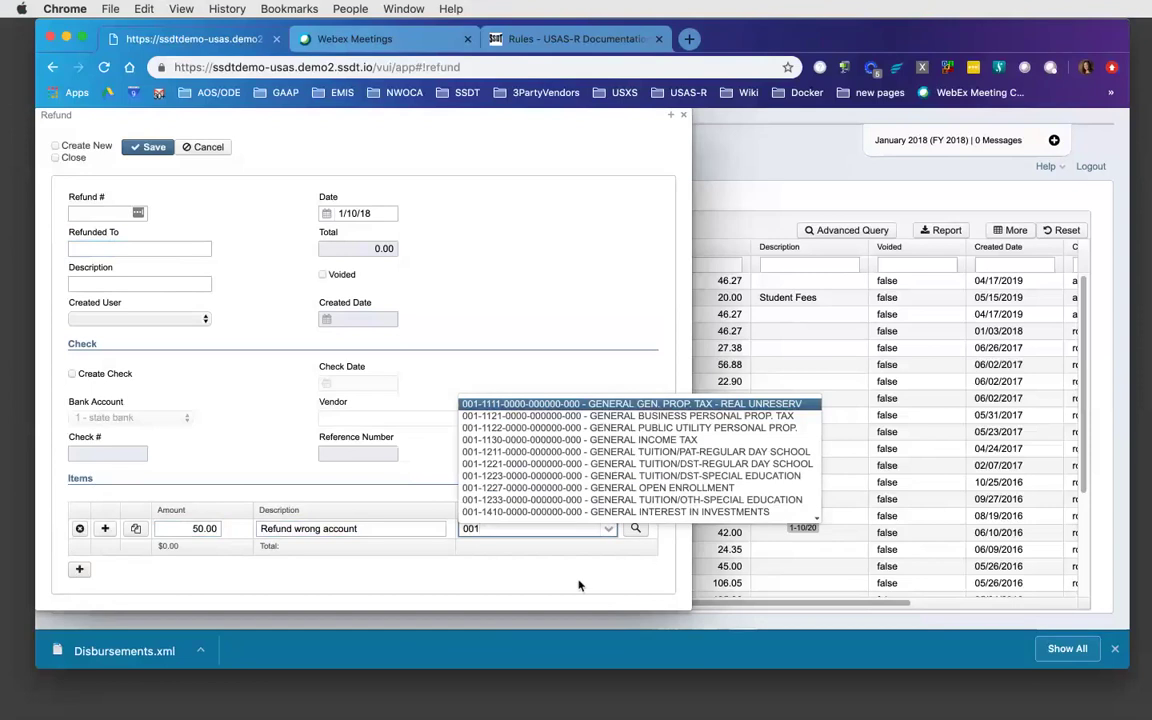
left_click(553, 489)
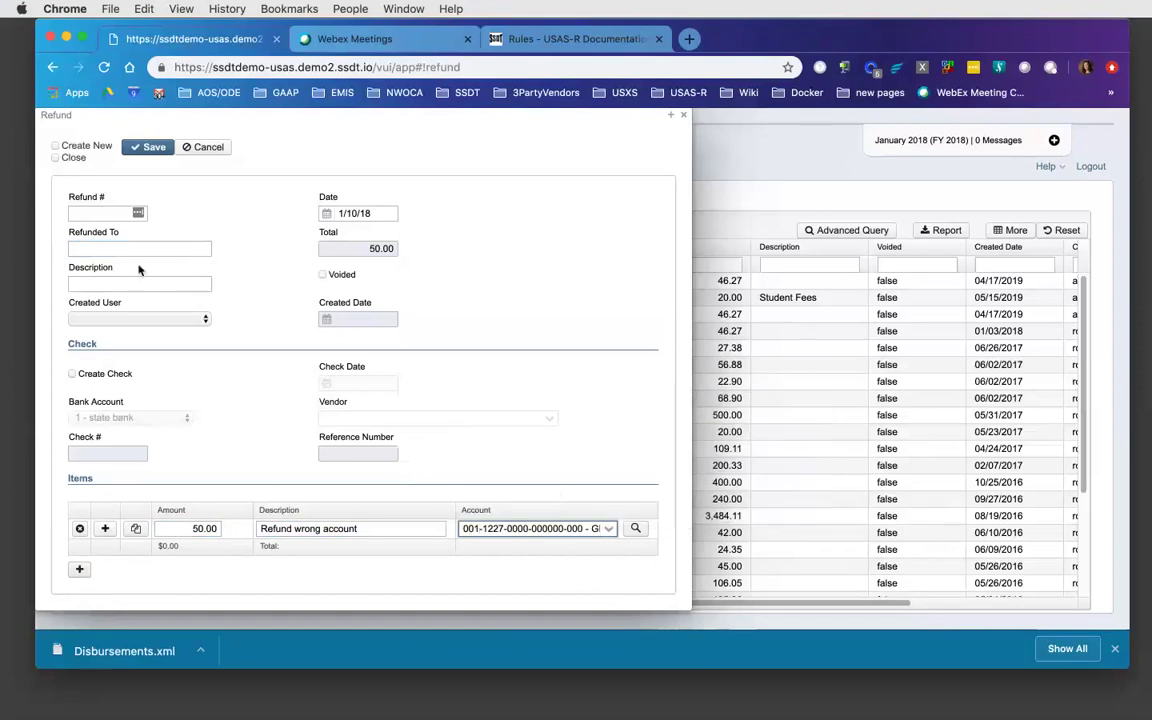
left_click(153, 148)
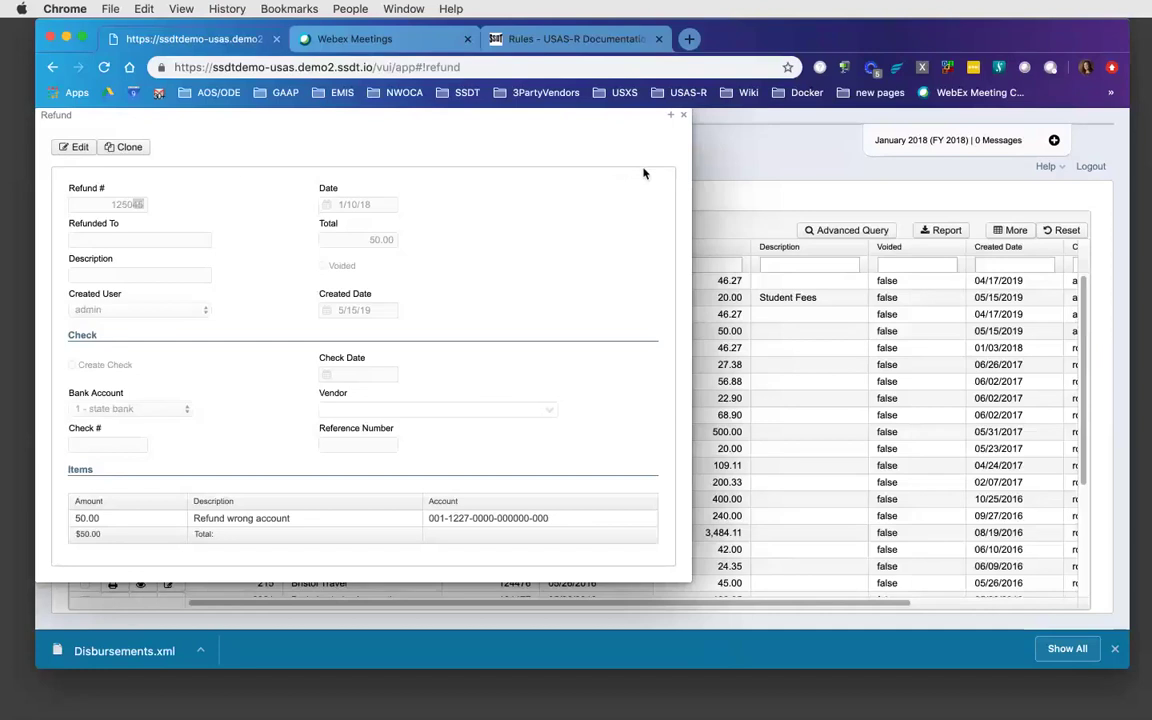
- Close the saved 50.00 refund 125045
left_click(683, 117)
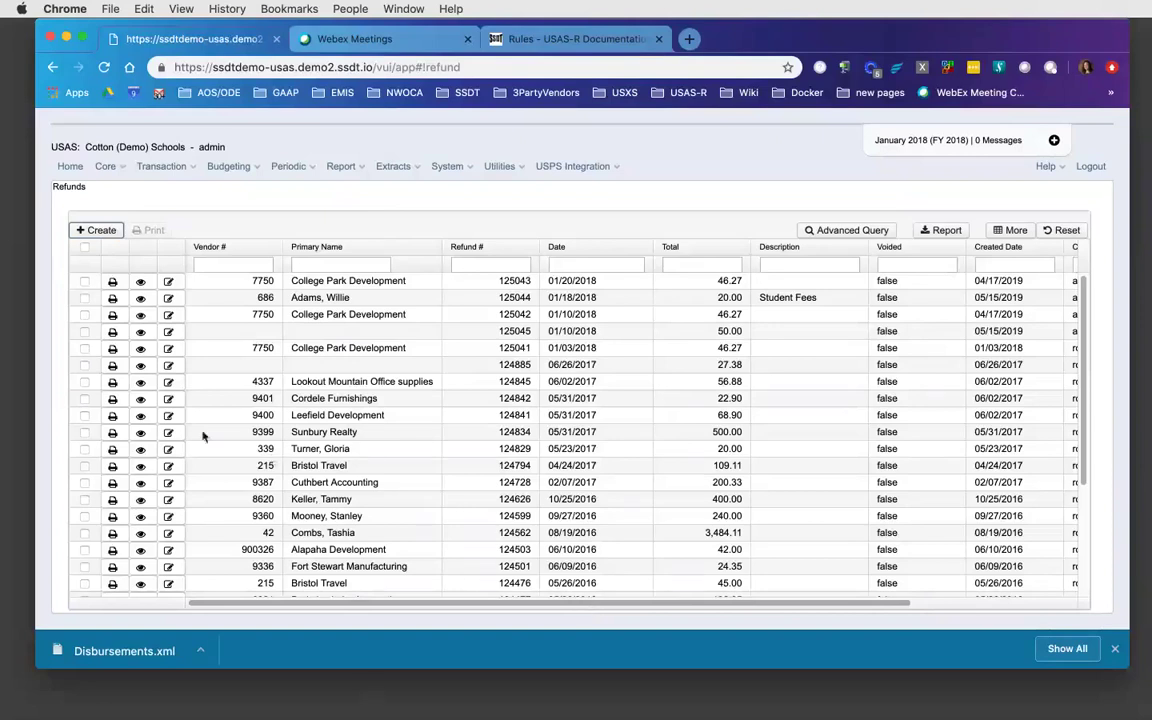
- Switch to the Activity Ledger Query screen
left_click(166, 168)
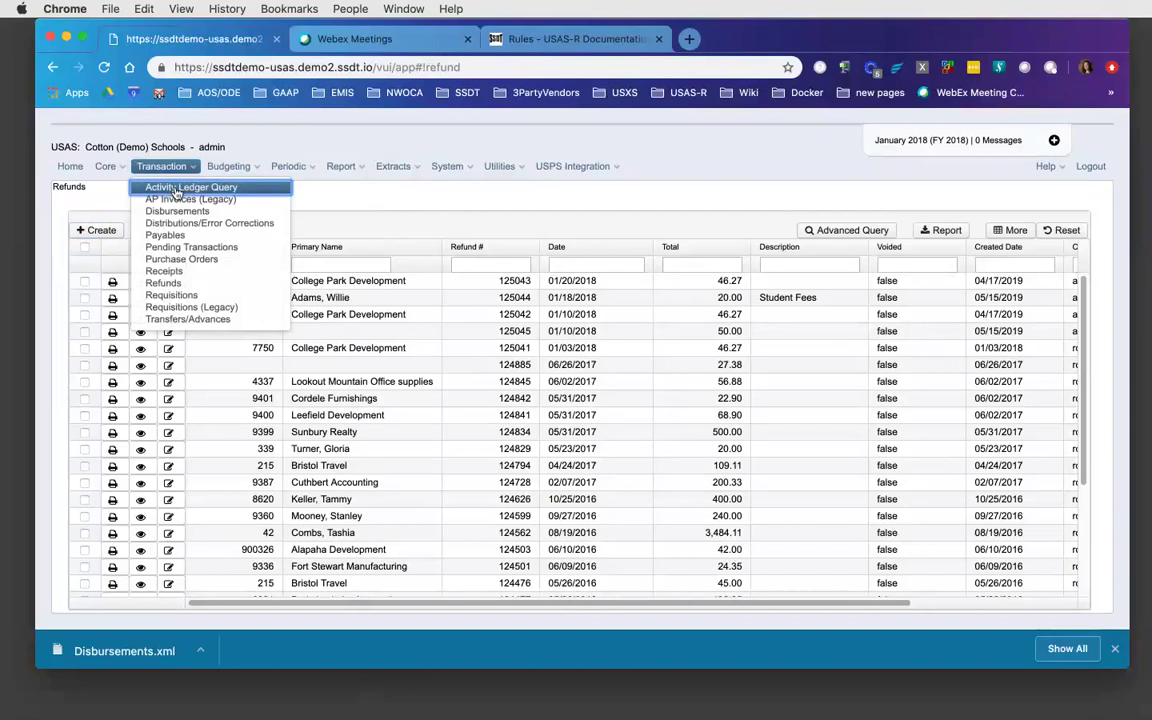
left_click(176, 188)
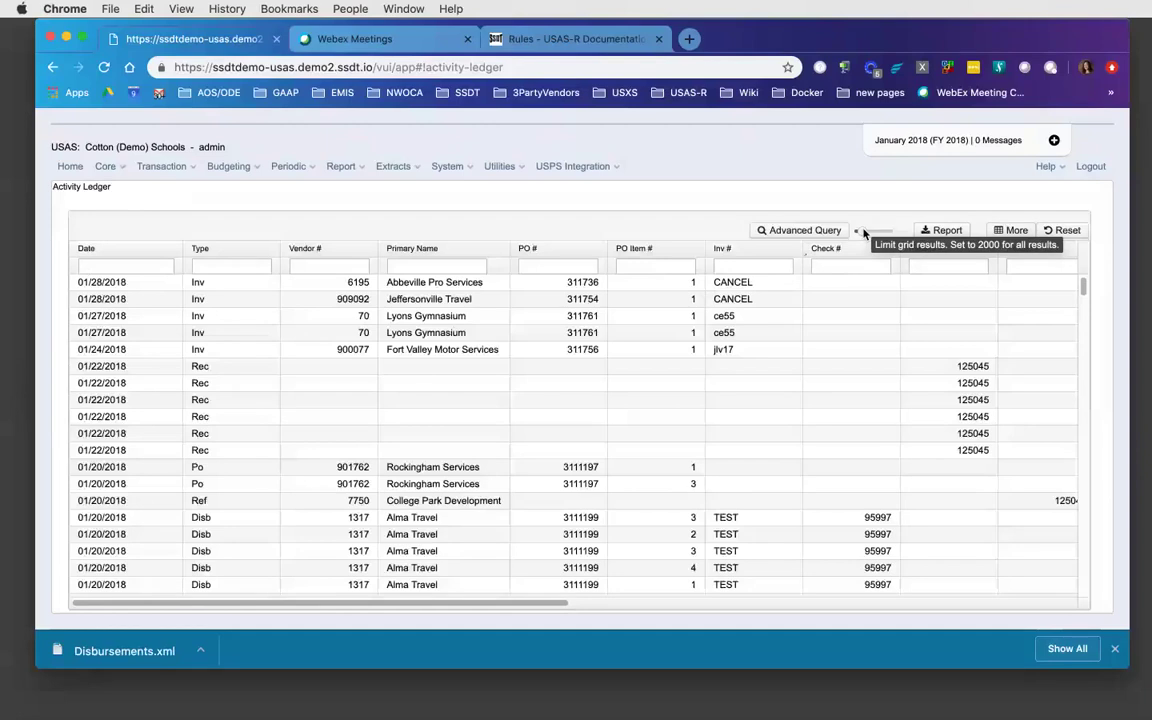
- Raise the Activity Ledger grid result limit to about 338 rows
left_click_drag(857, 231, 857, 233)
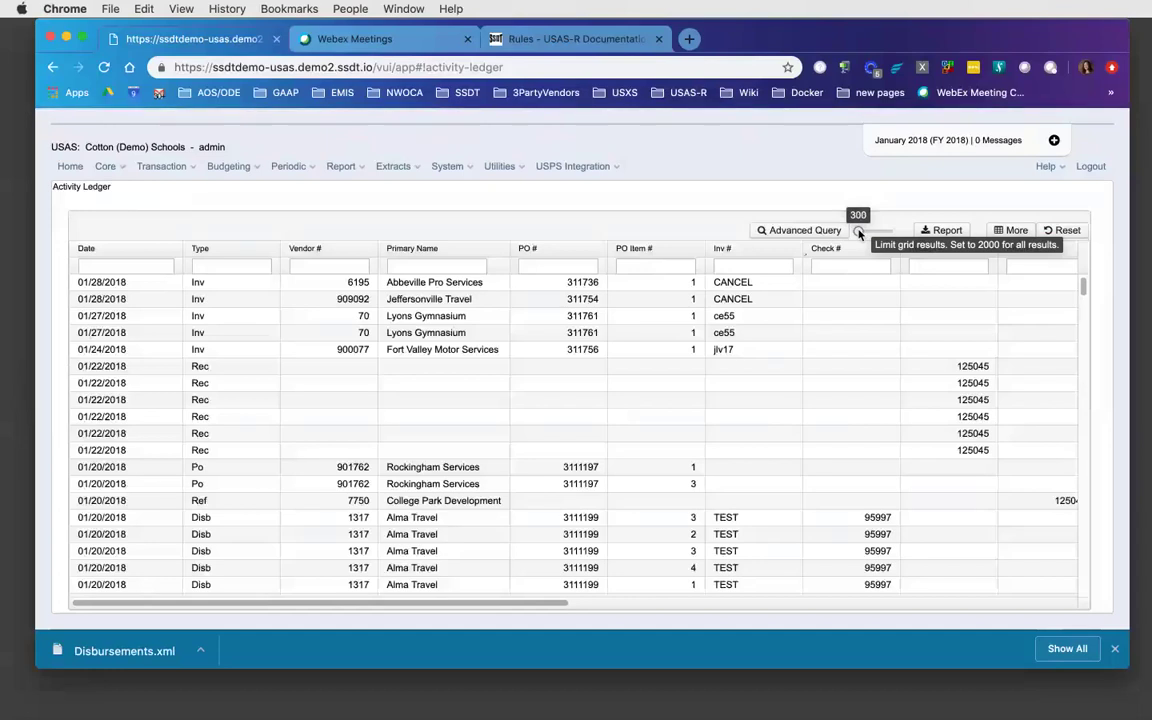
mouse_move(858, 233)
left_mouse_down()
mouse_move(897, 243)
mouse_move(866, 242)
left_mouse_up()
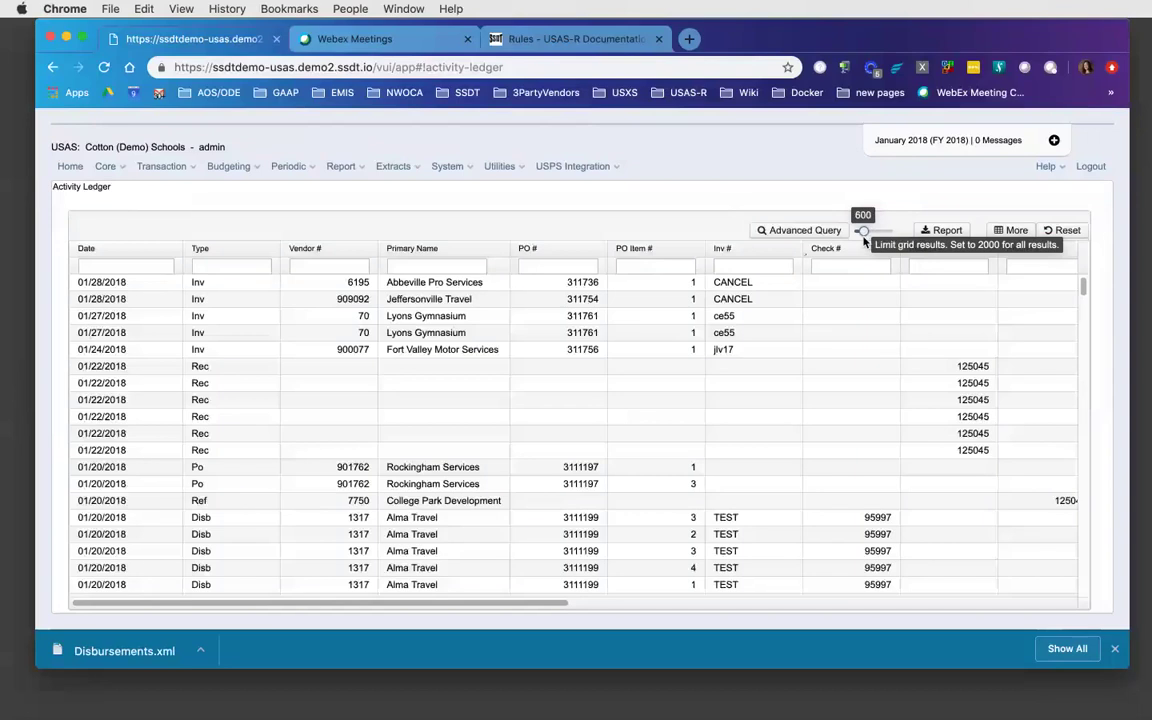
left_click_drag(865, 232, 863, 233)
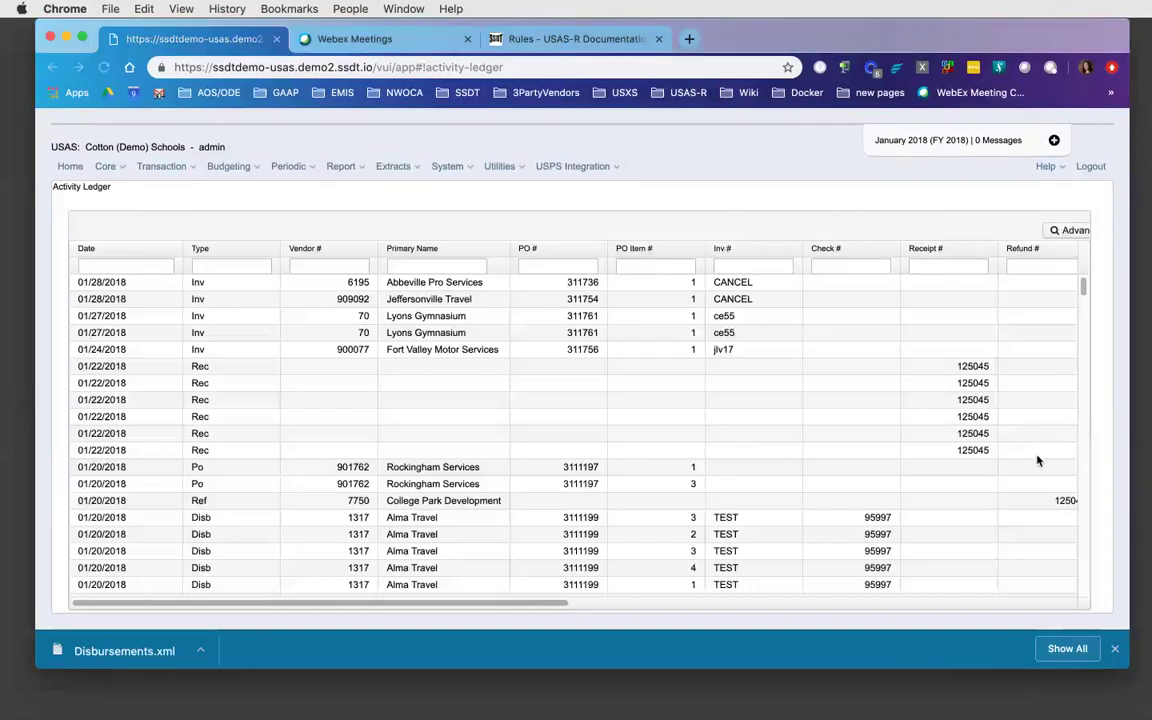
- Reload the Activity Ledger Query so it lists transactions from 01/28/2018 downward
left_click(213, 40)
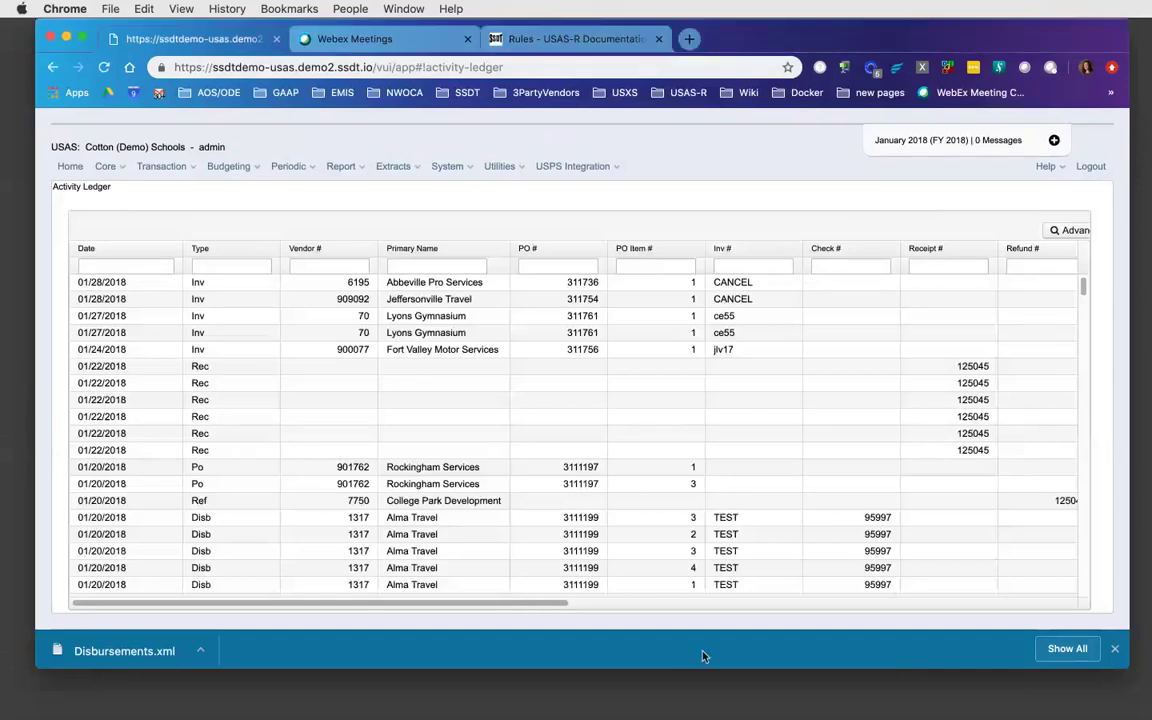
left_click(556, 604)
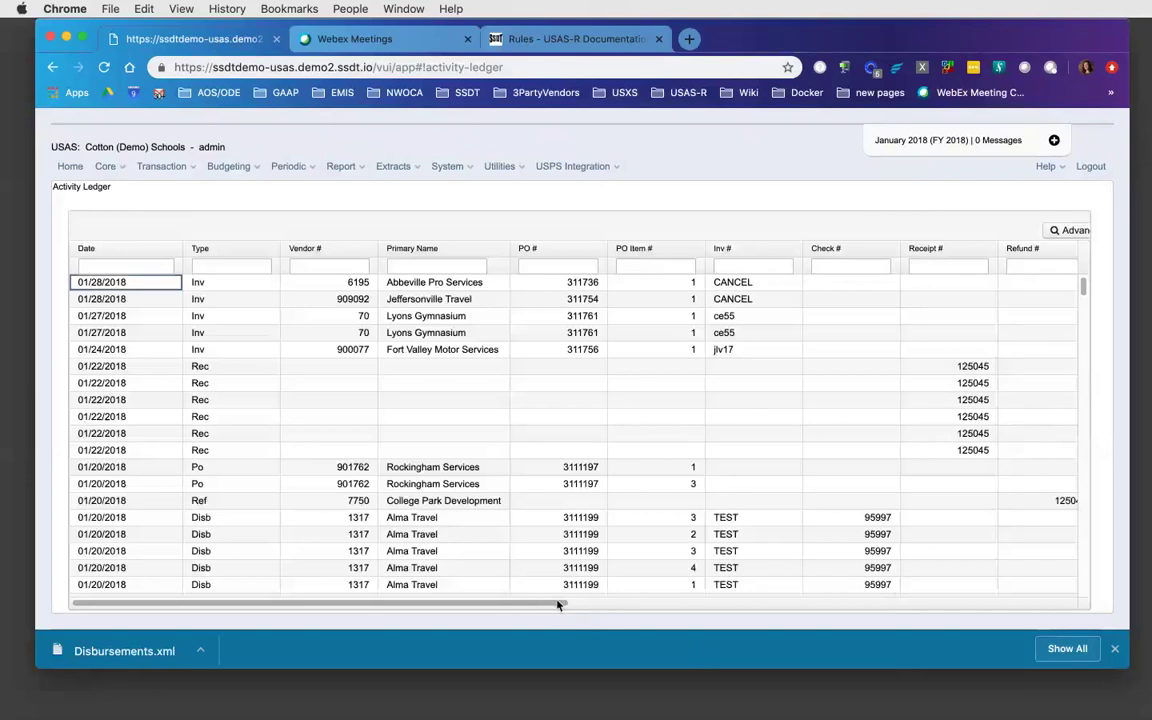
left_click_drag(558, 605, 470, 548)
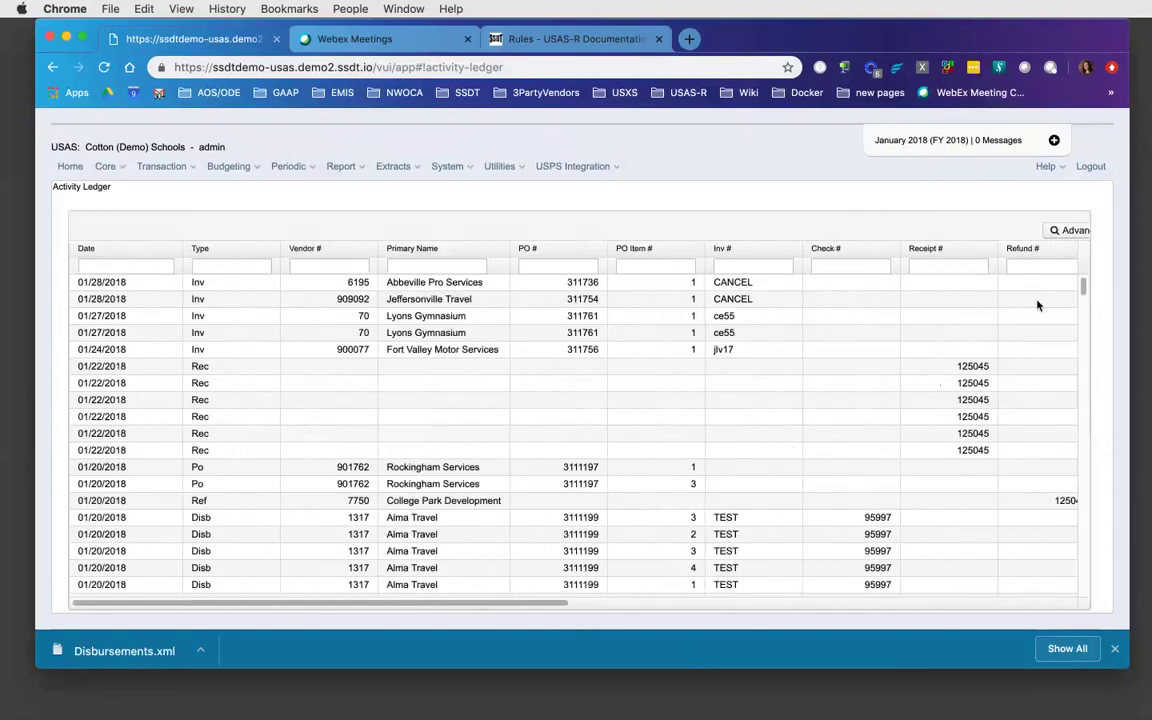
scroll(1080, 283, "down", 5)
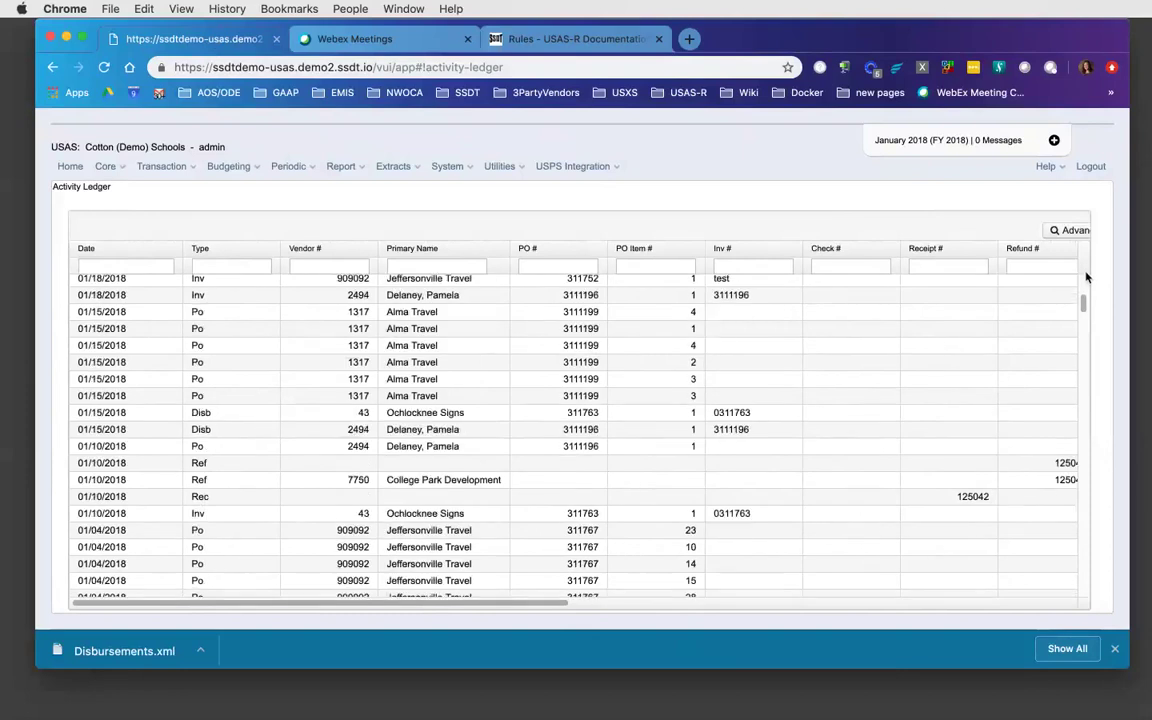
scroll(1086, 277, "up", 5)
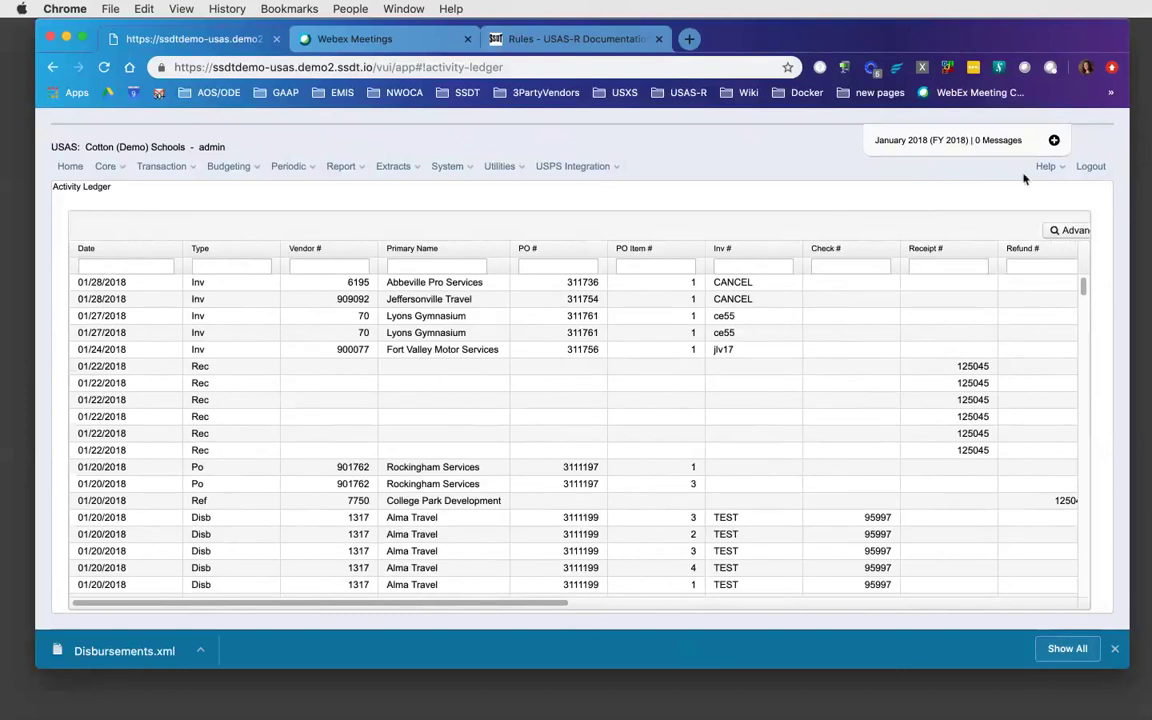
left_click(190, 172)
left_click(192, 186)
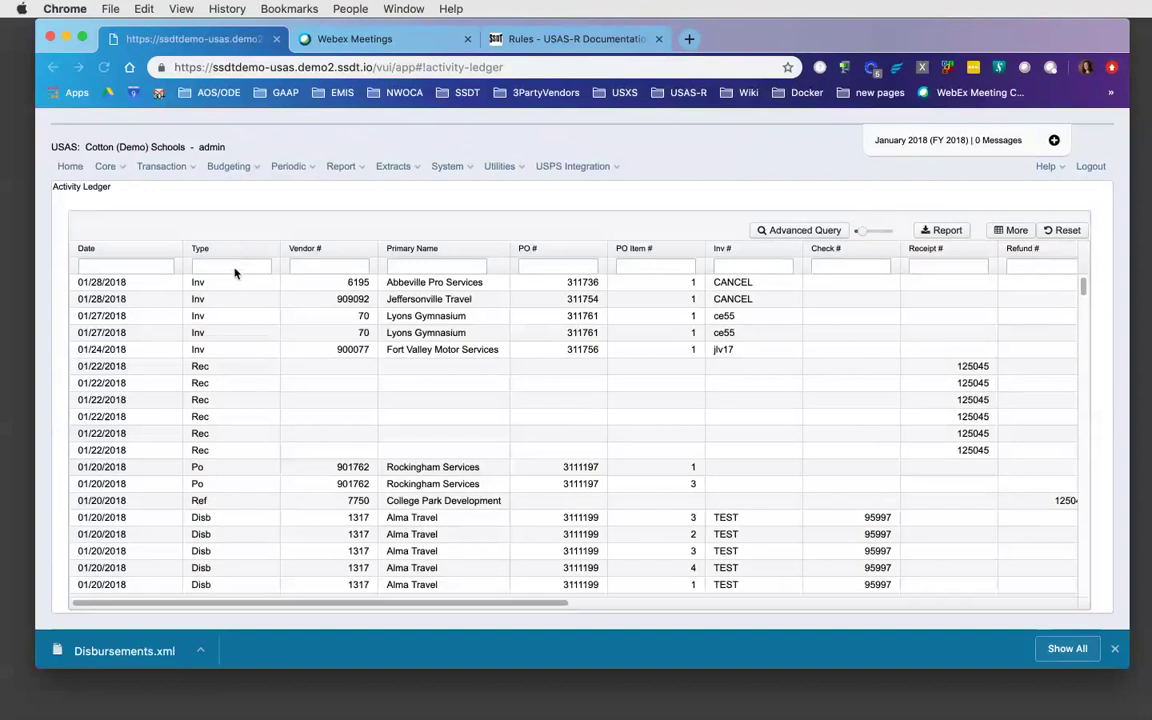
left_click(234, 266)
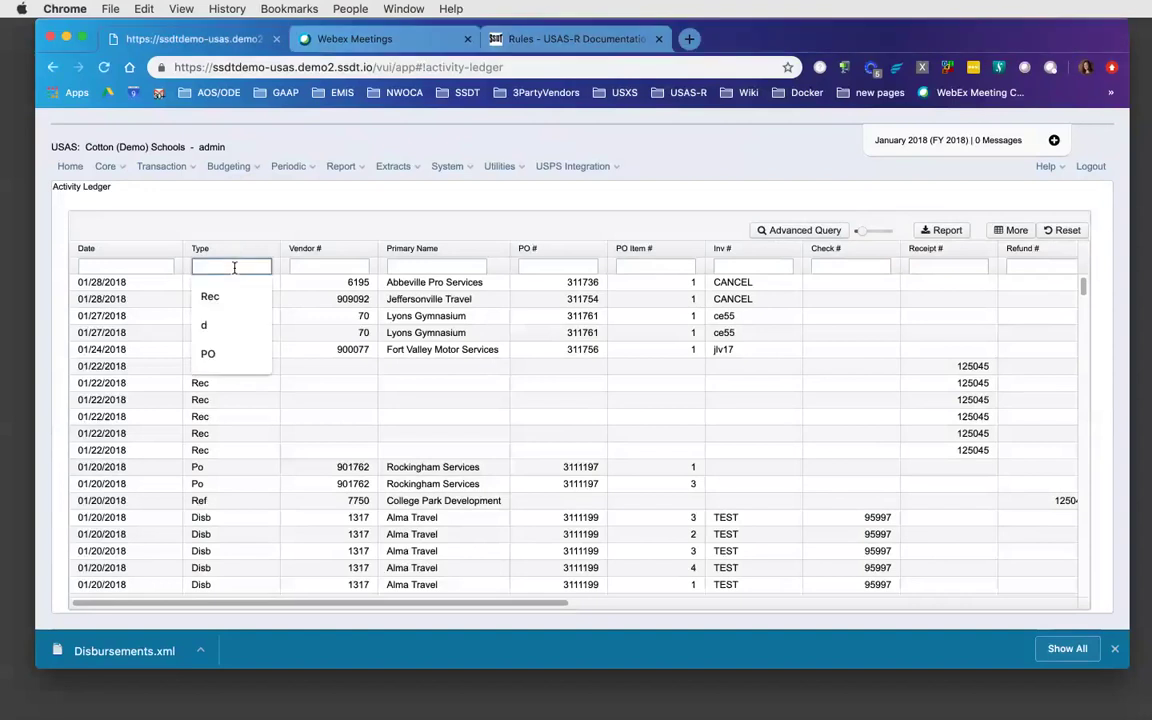
type("po")
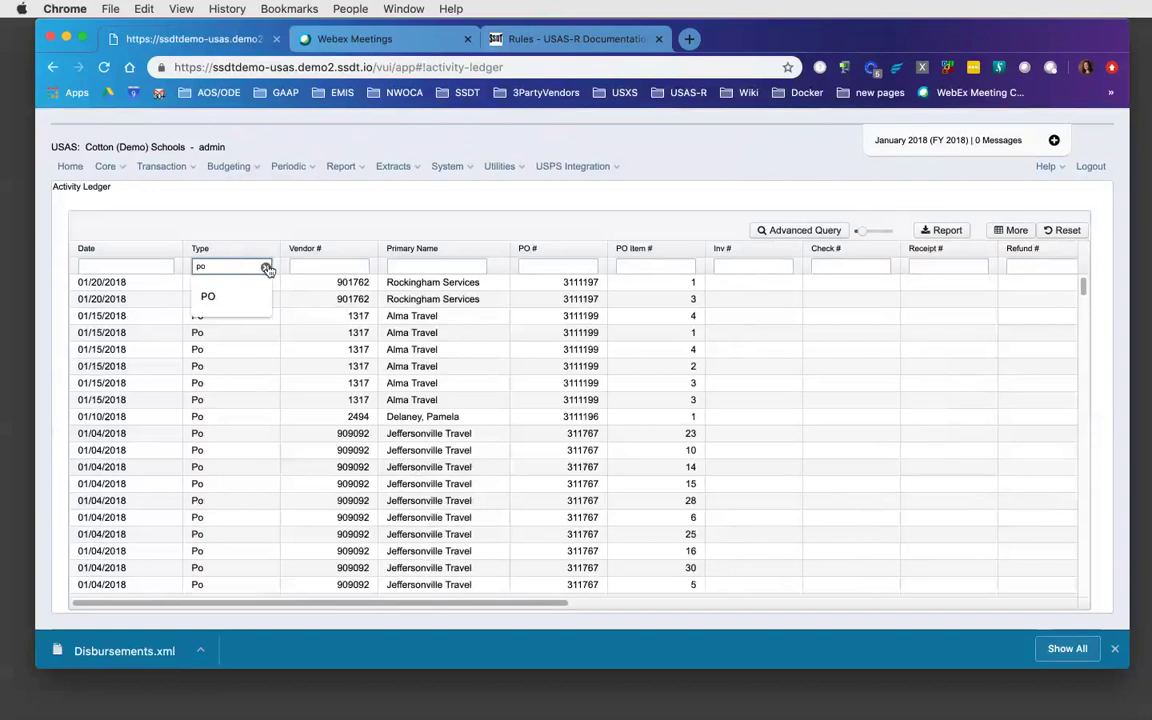
left_click(265, 266)
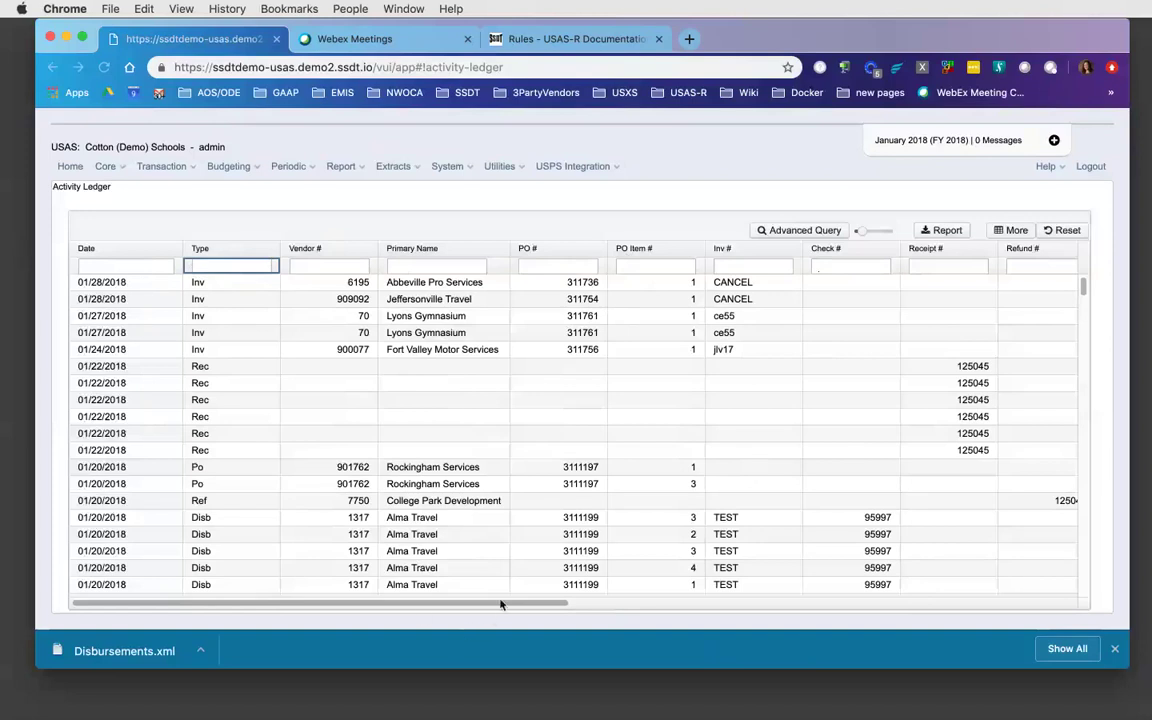
- Scroll the ledger grid right to reveal the Fund, SCC, OPU and Full Account Code columns
left_click_drag(498, 604, 830, 630)
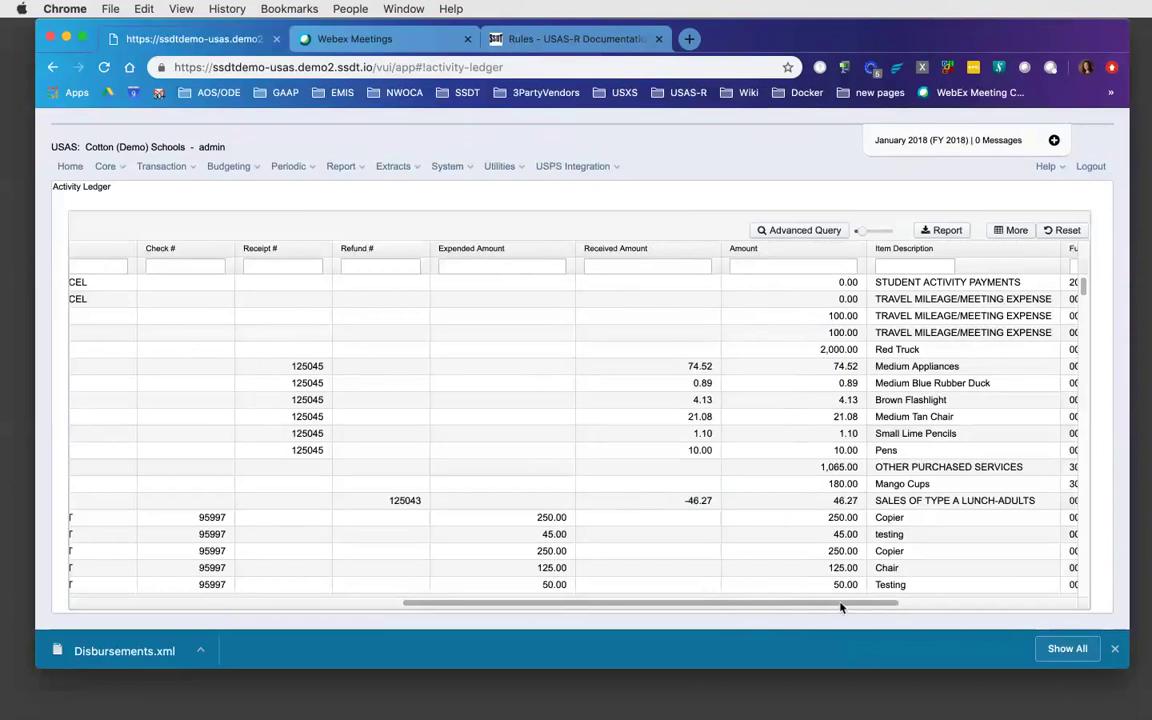
left_click_drag(840, 607, 1031, 600)
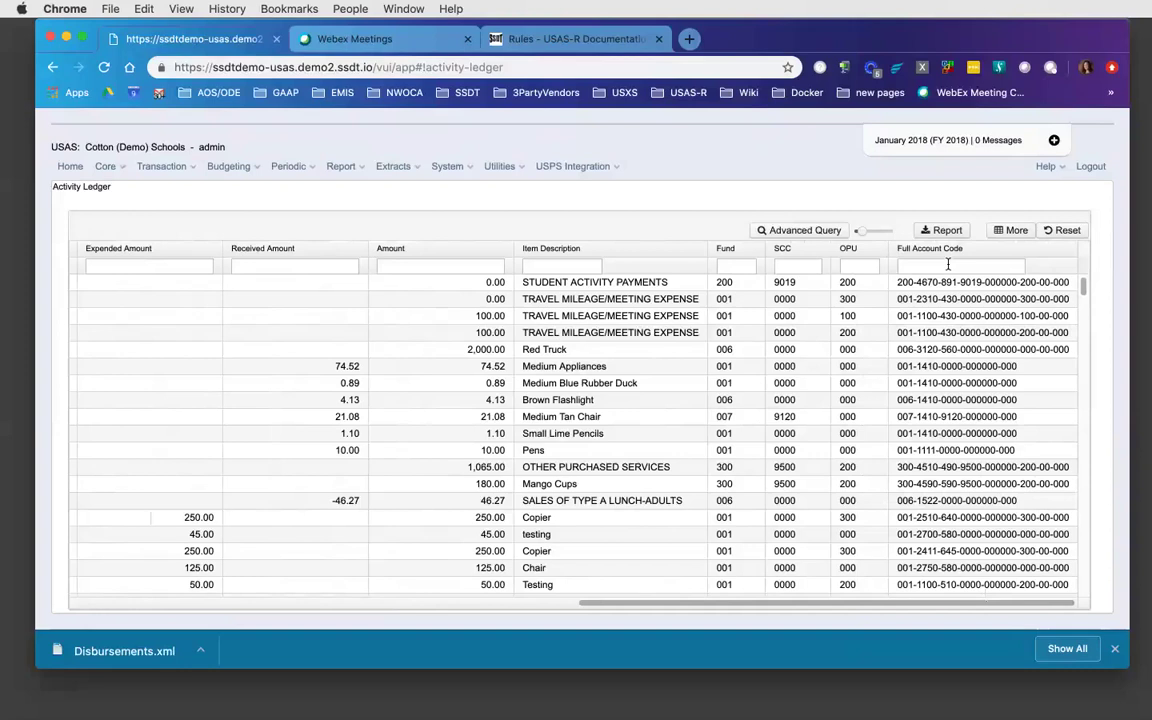
left_click(948, 264)
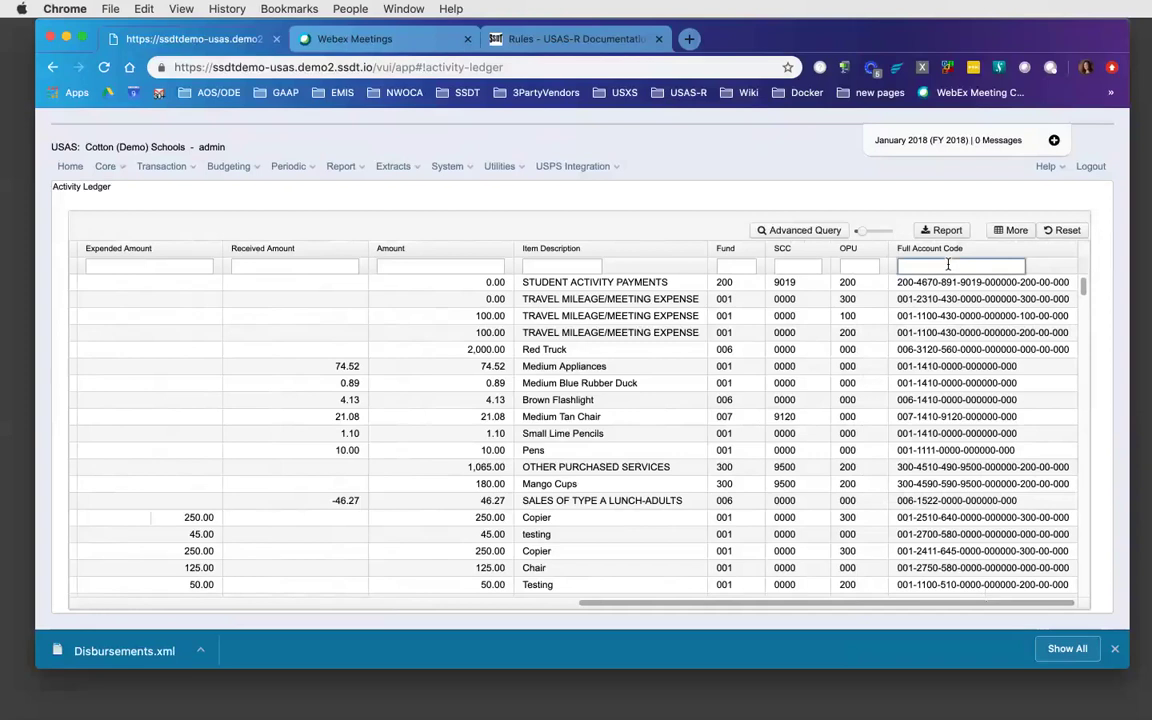
type("006-1410-")
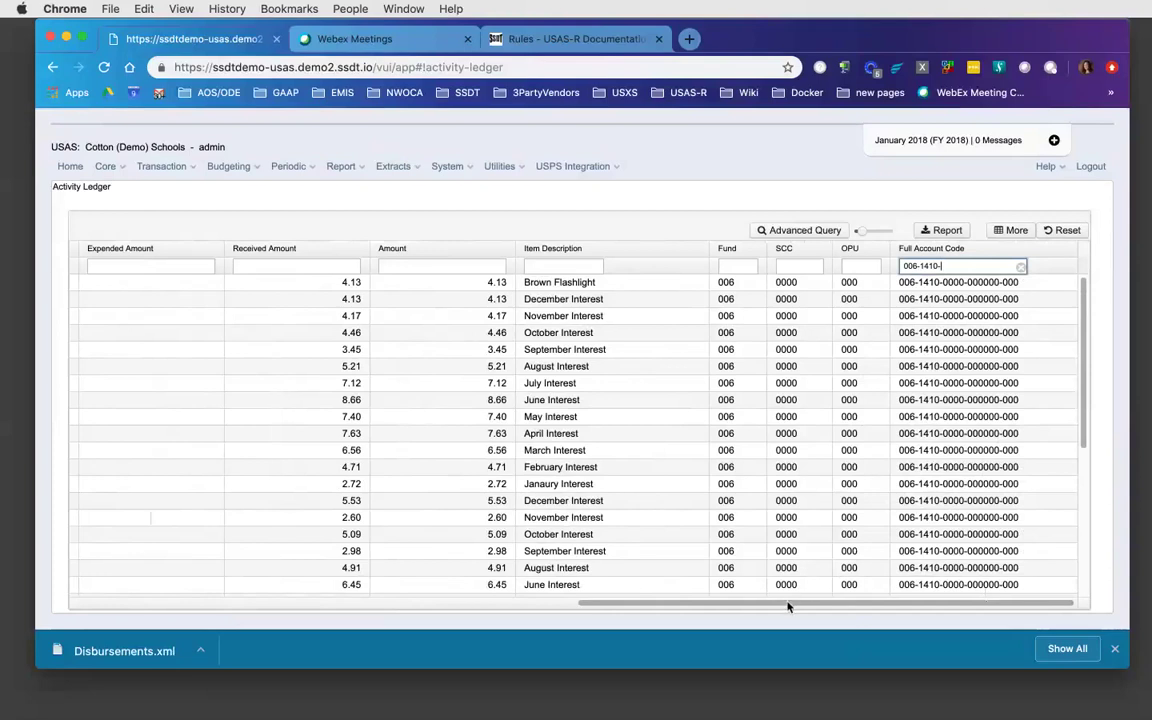
left_click_drag(787, 605, 187, 613)
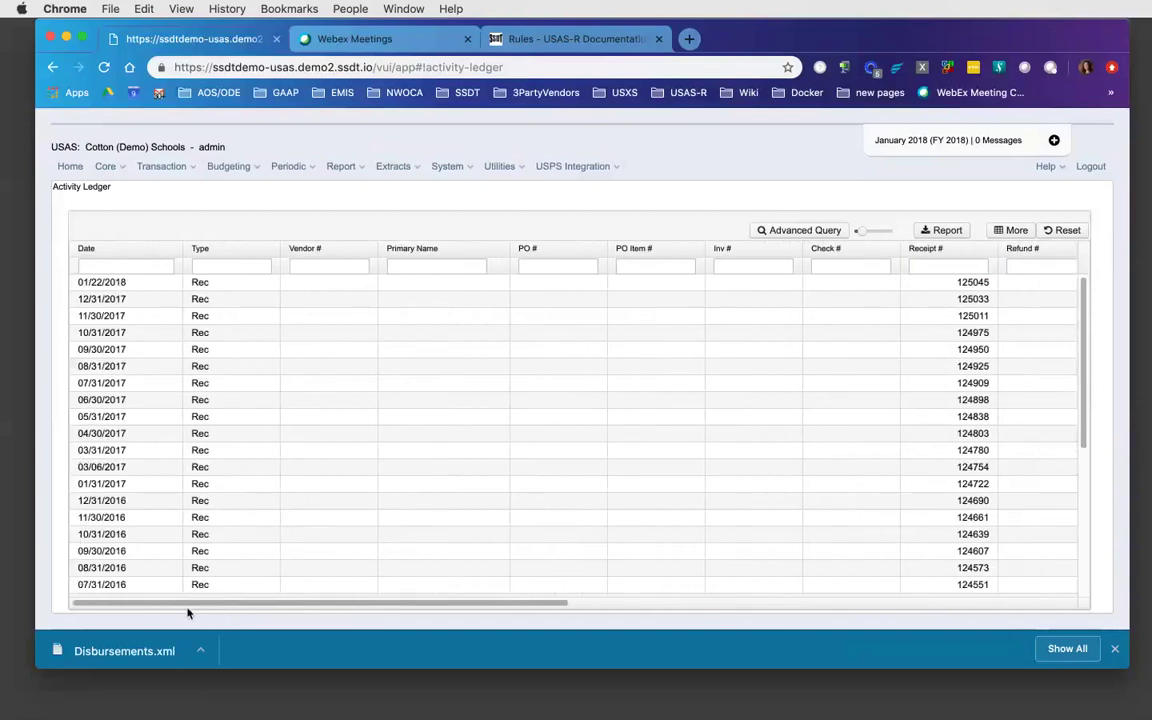
left_click(125, 266)
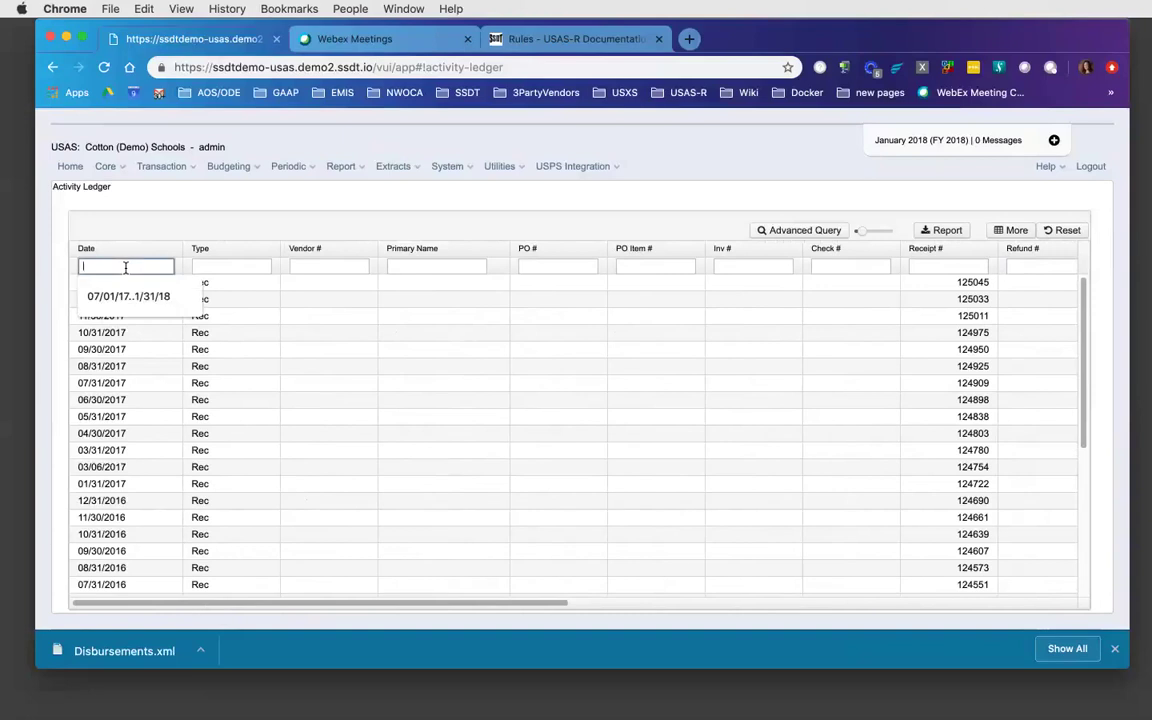
type("01")
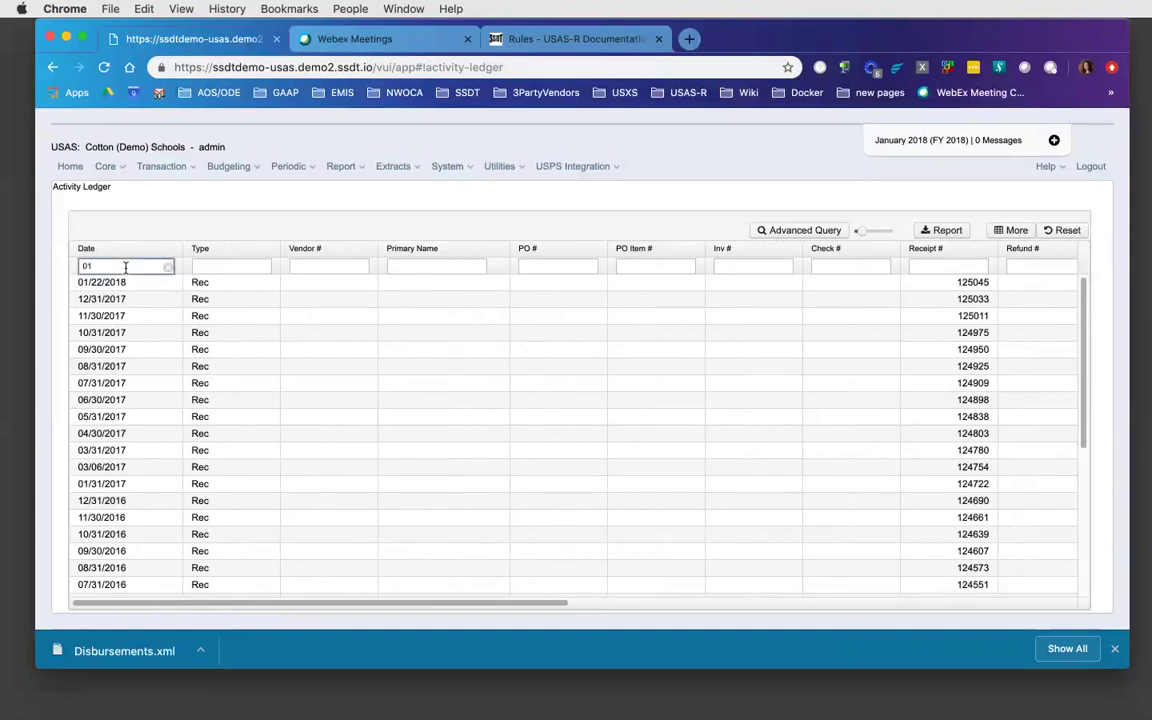
type("/01/2017..12/31/2017")
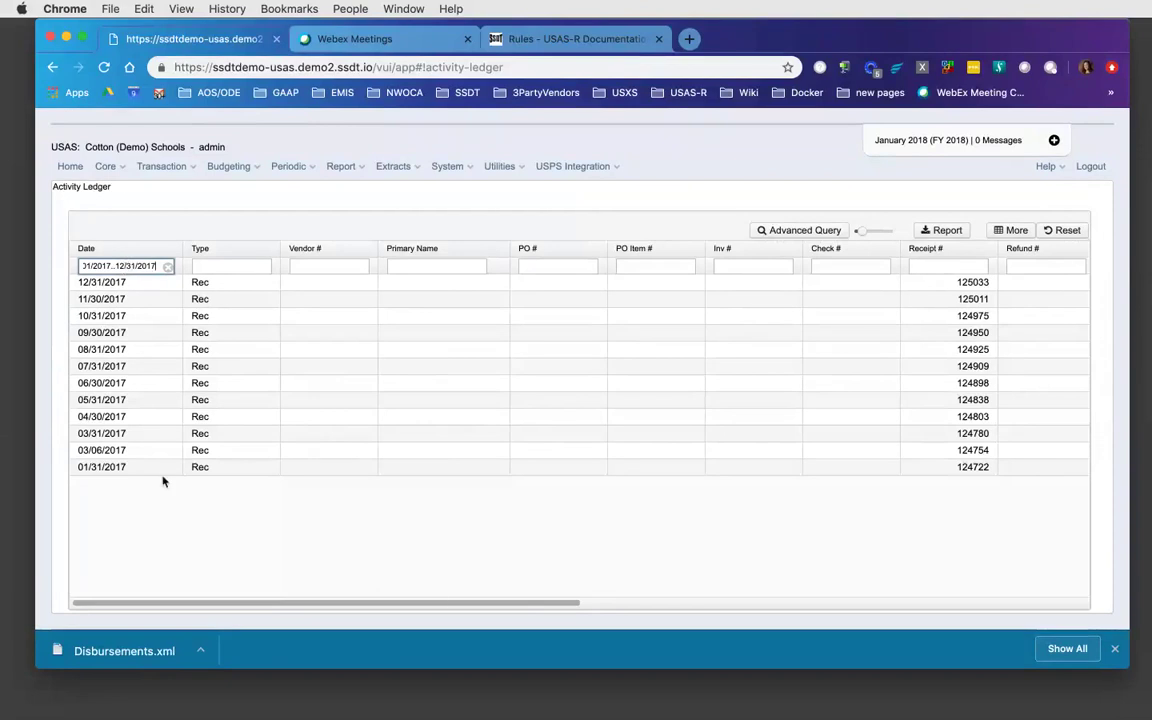
left_click_drag(437, 605, 784, 625)
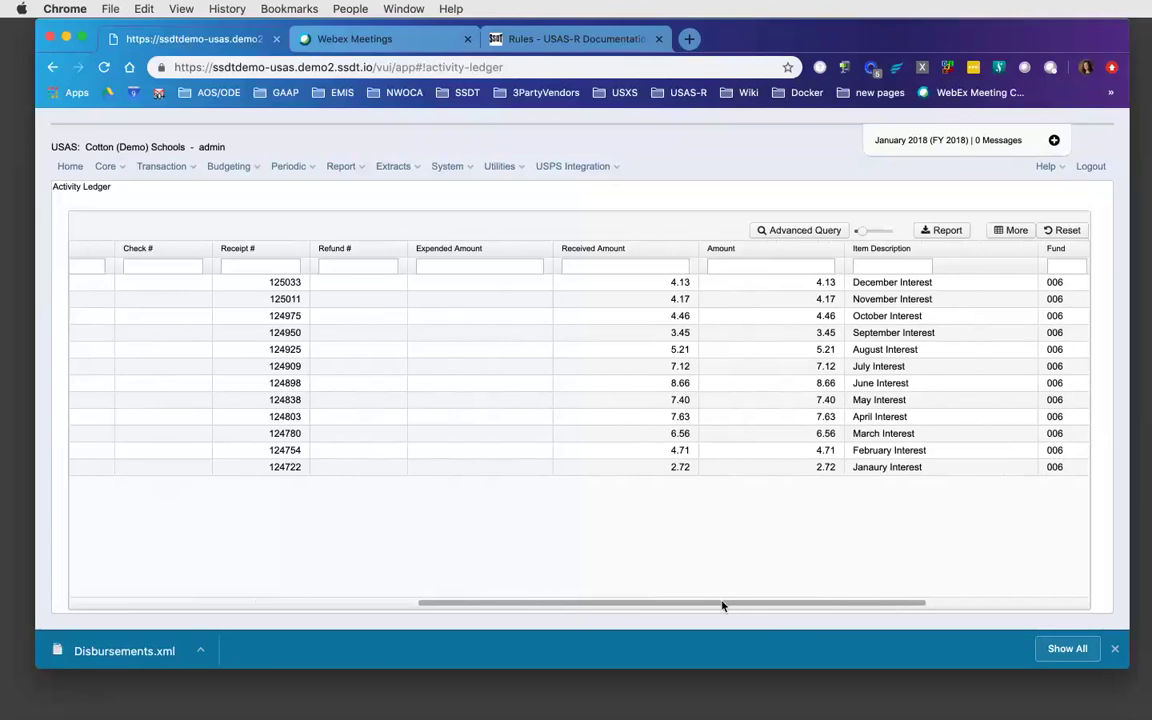
left_click_drag(722, 605, 244, 637)
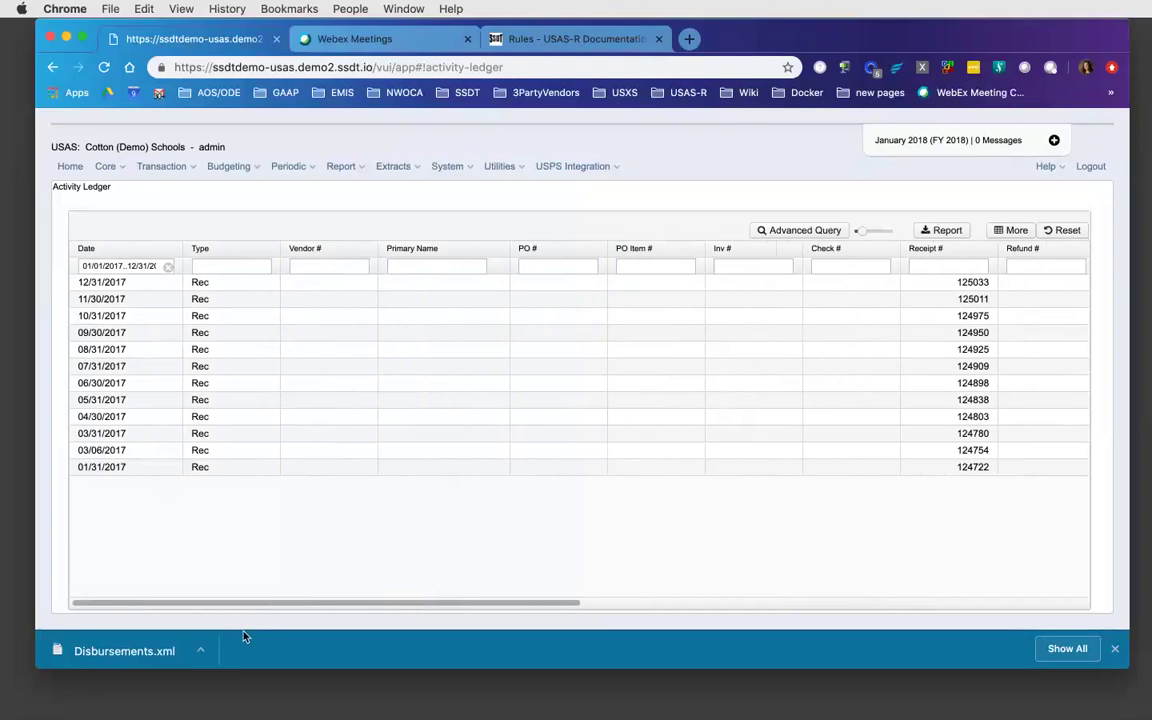
left_click(168, 268)
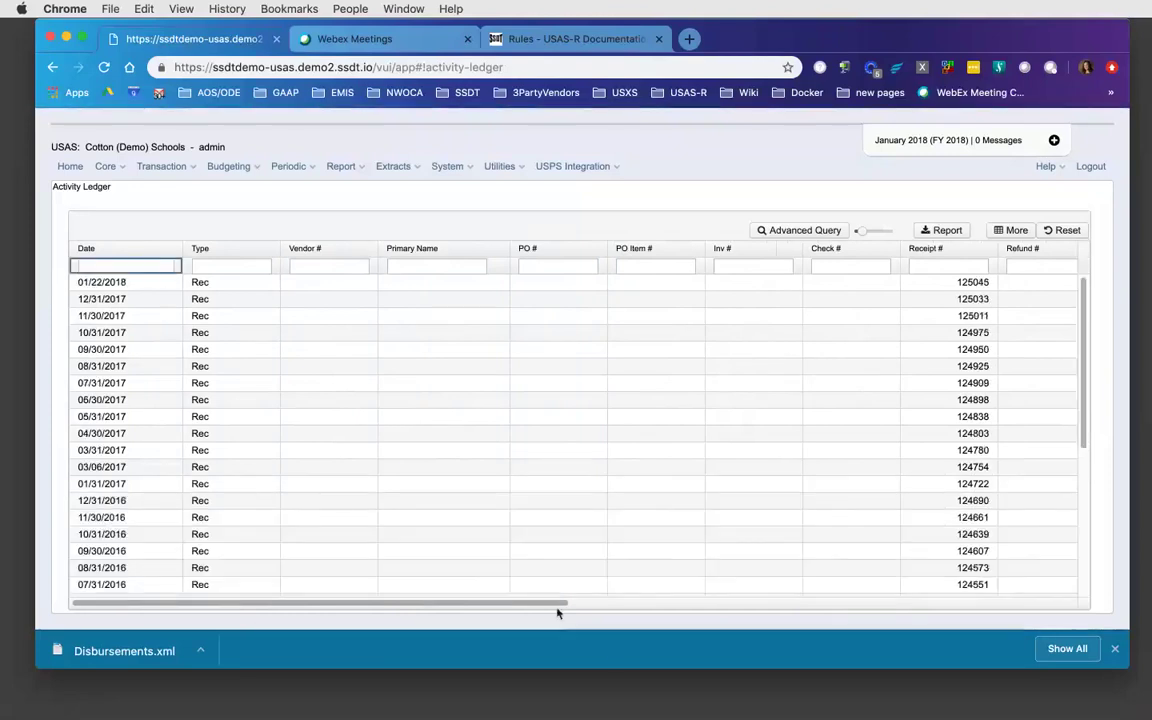
left_click_drag(557, 606, 1140, 612)
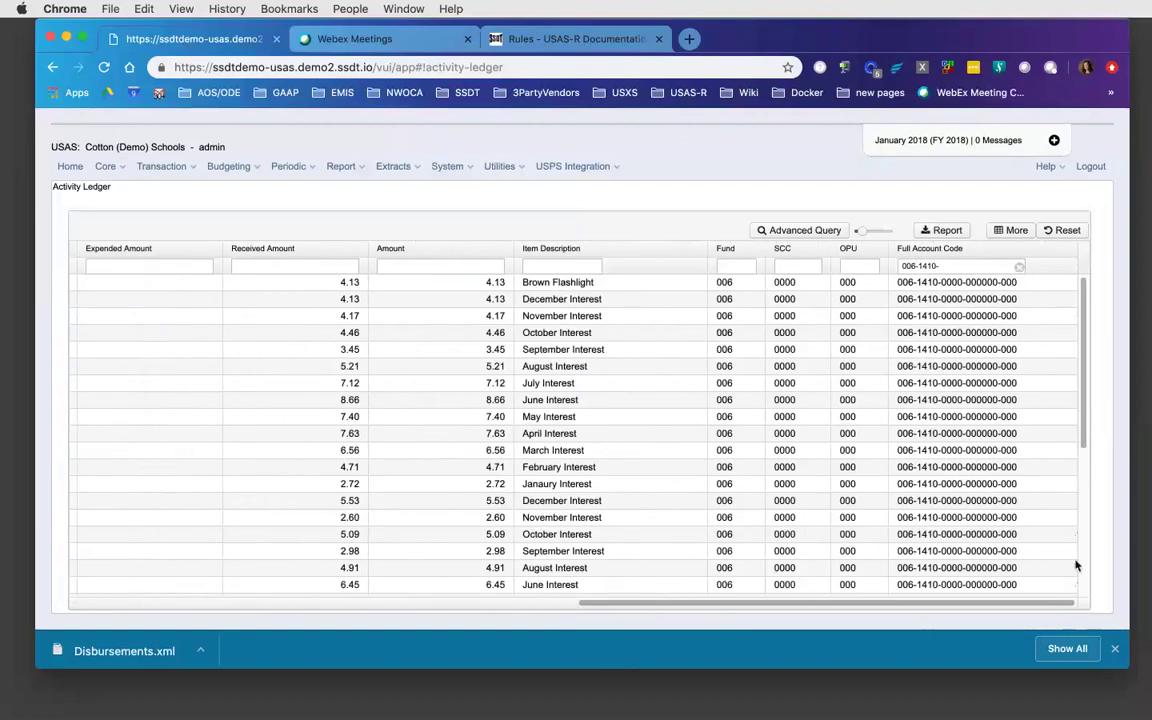
left_click(1019, 266)
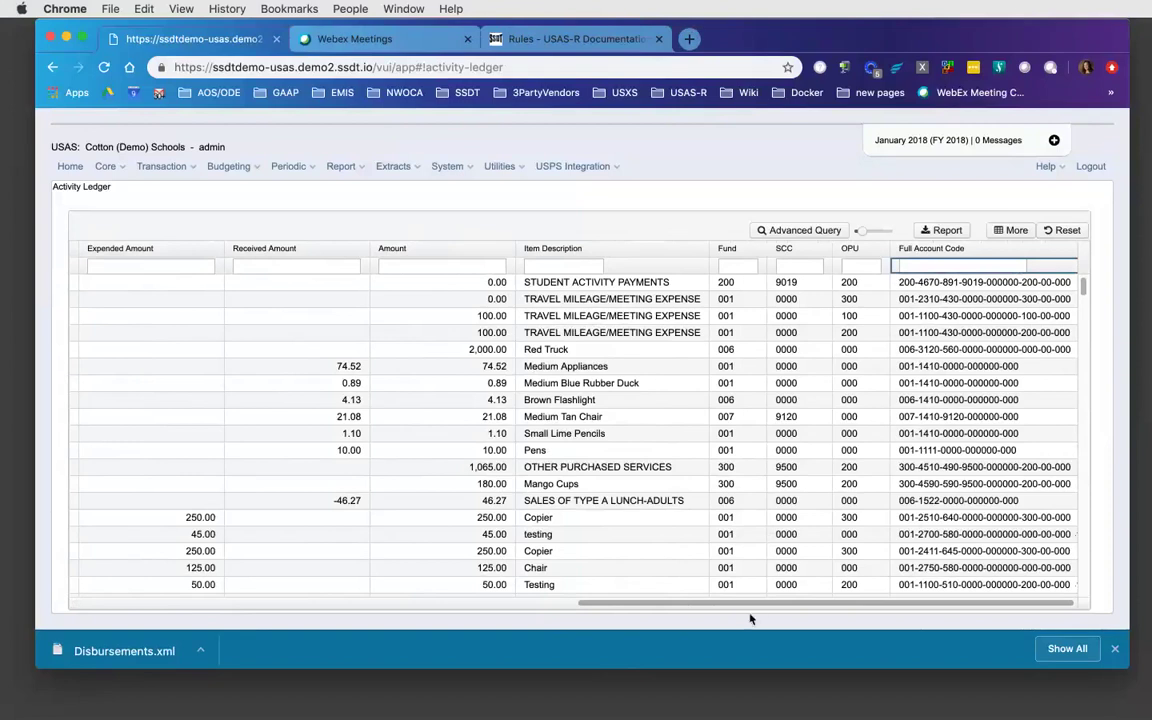
left_click_drag(758, 606, 373, 597)
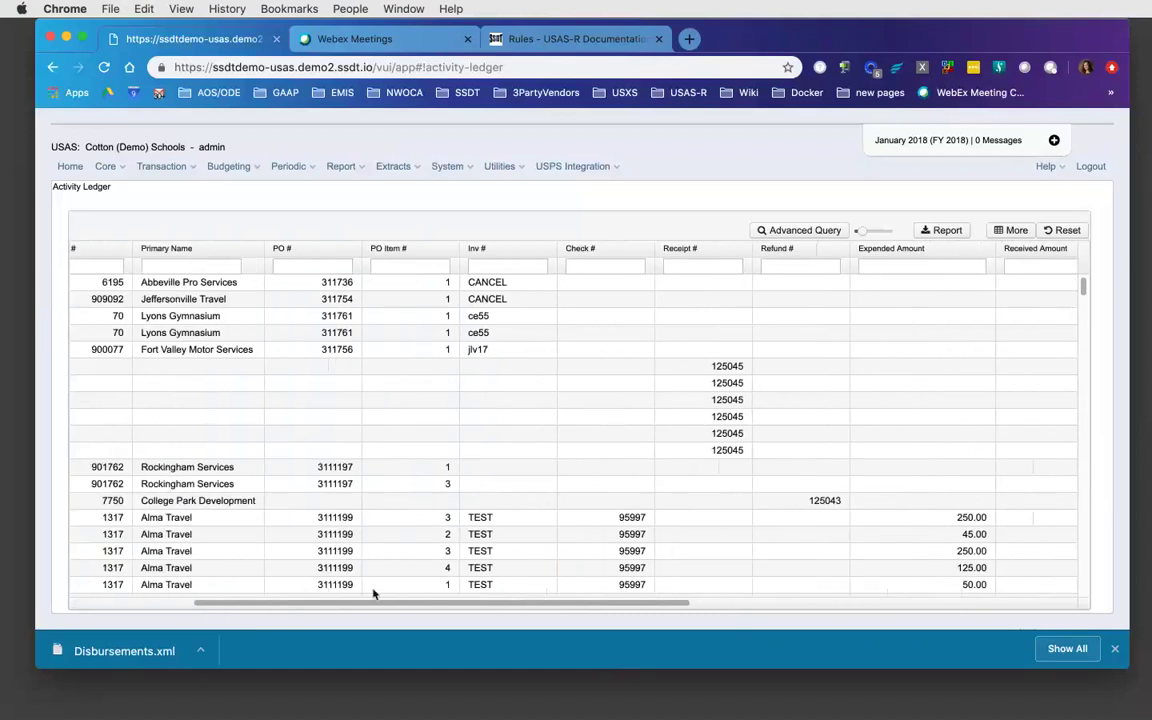
- Filter the PO # column on =311754 and scroll the grid back to the Date column
left_click(318, 266)
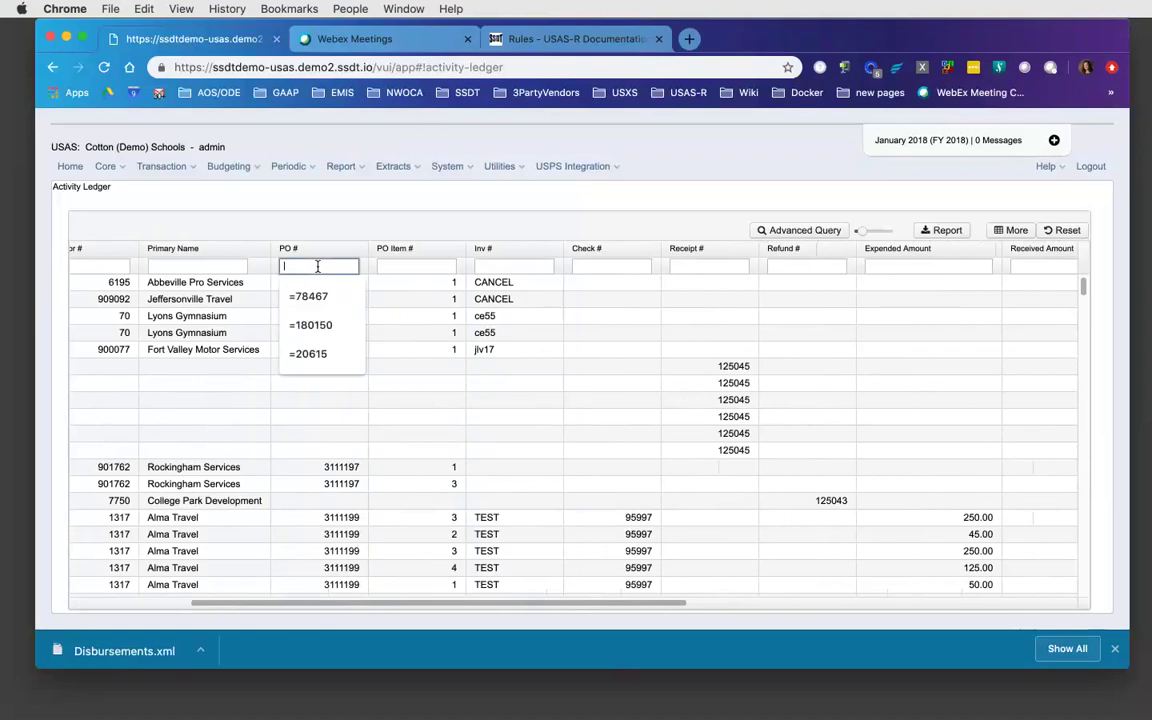
type("=311754")
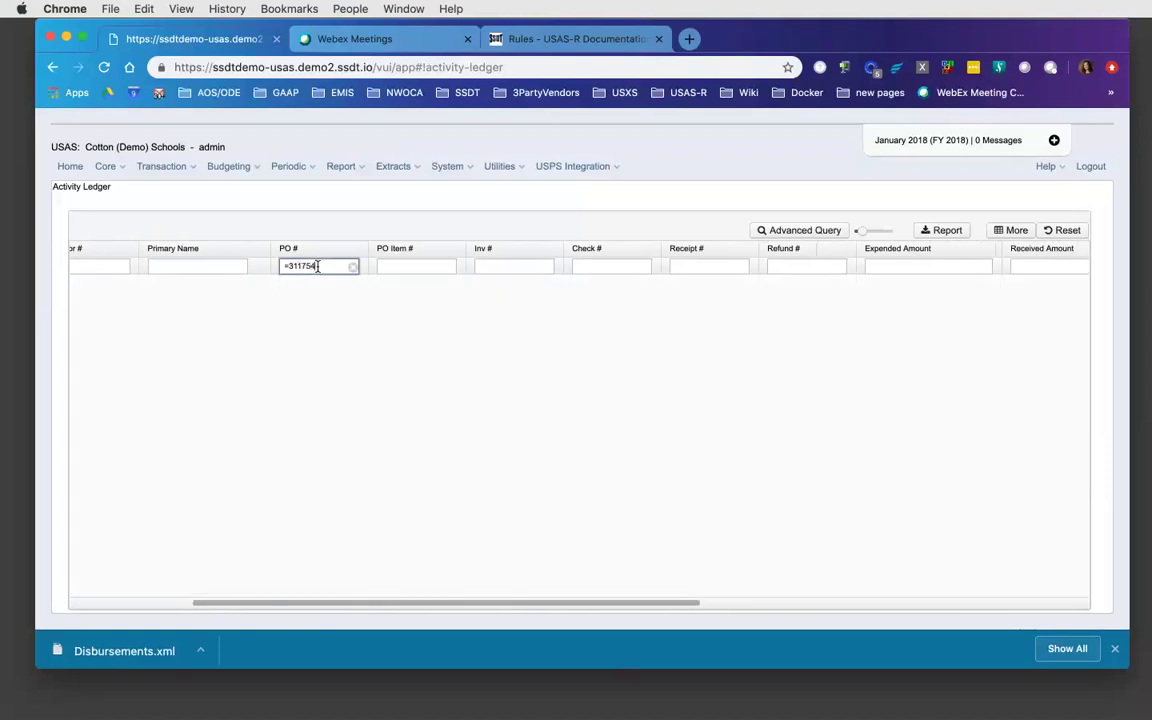
key("Return")
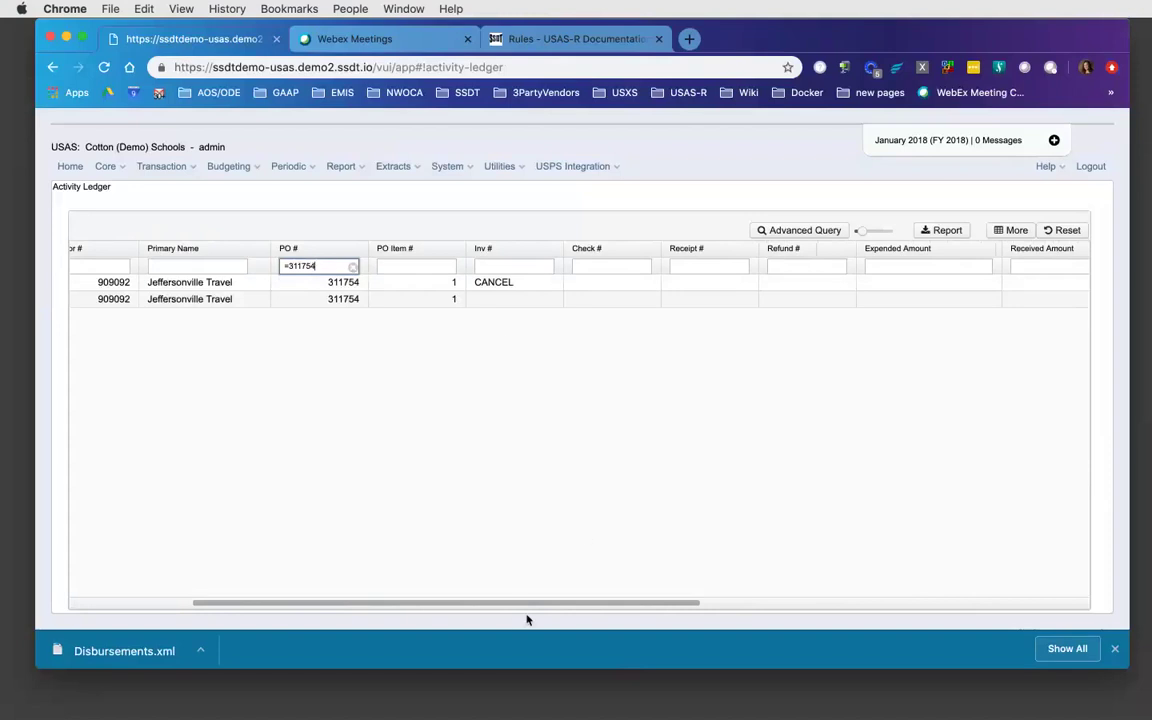
left_click_drag(381, 609, 327, 606)
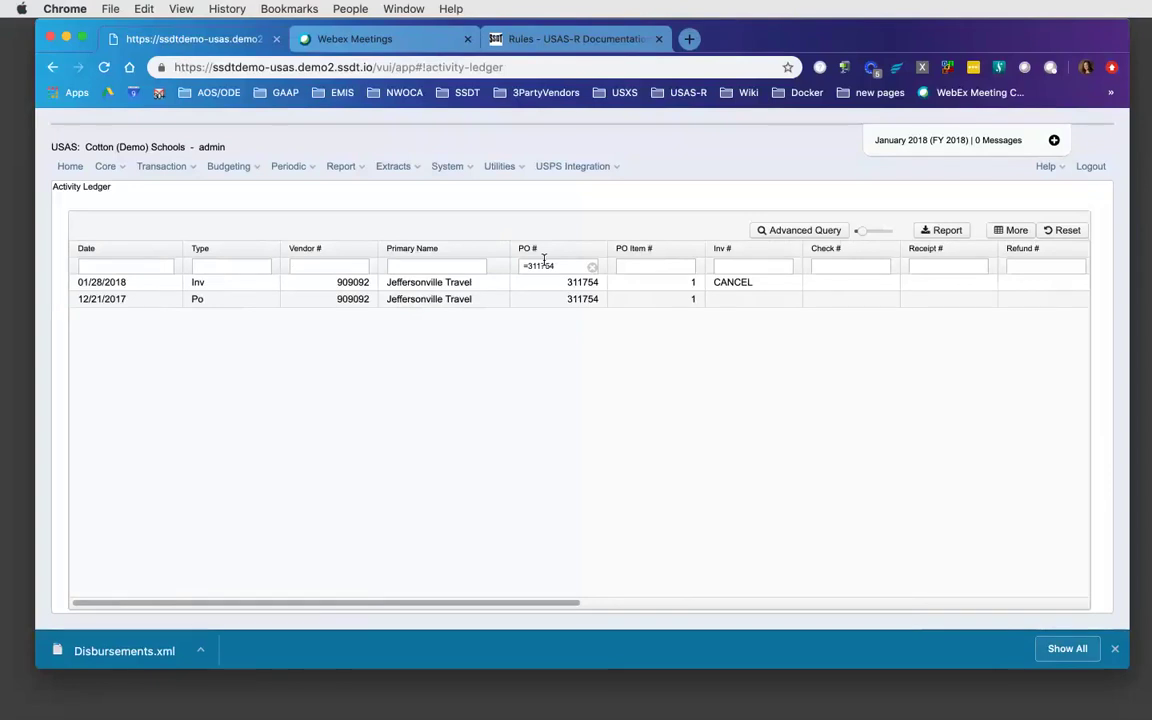
- Sort the PO 311754 entries by Type, with Date as a secondary sort
left_click(157, 253)
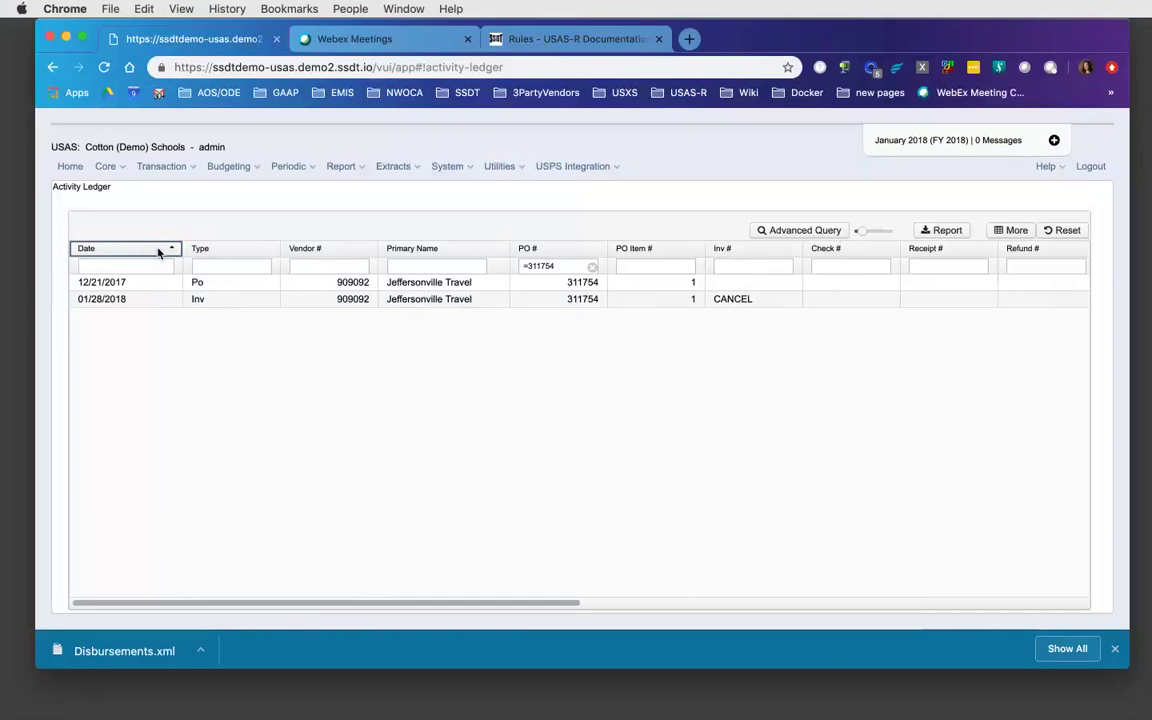
left_click(251, 250)
left_click(138, 257, "shift")
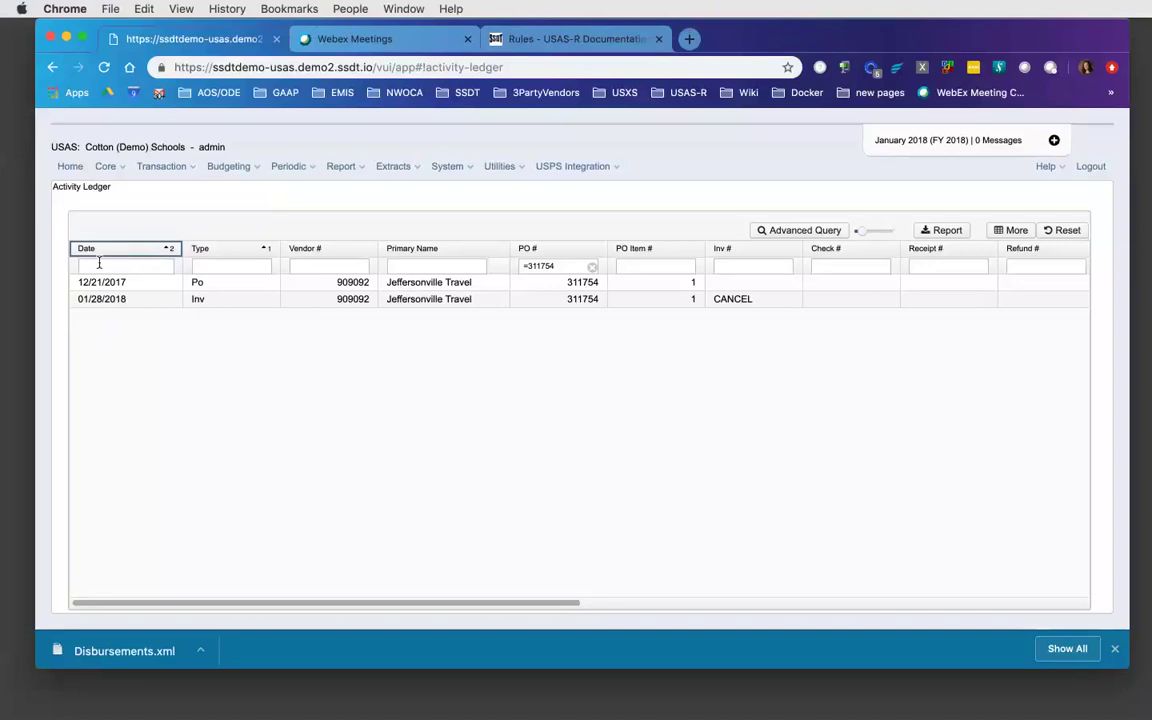
- Try the fiscal-year date-range filter, clear it, and scroll right to the amount columns
left_click(99, 266)
left_click(122, 306)
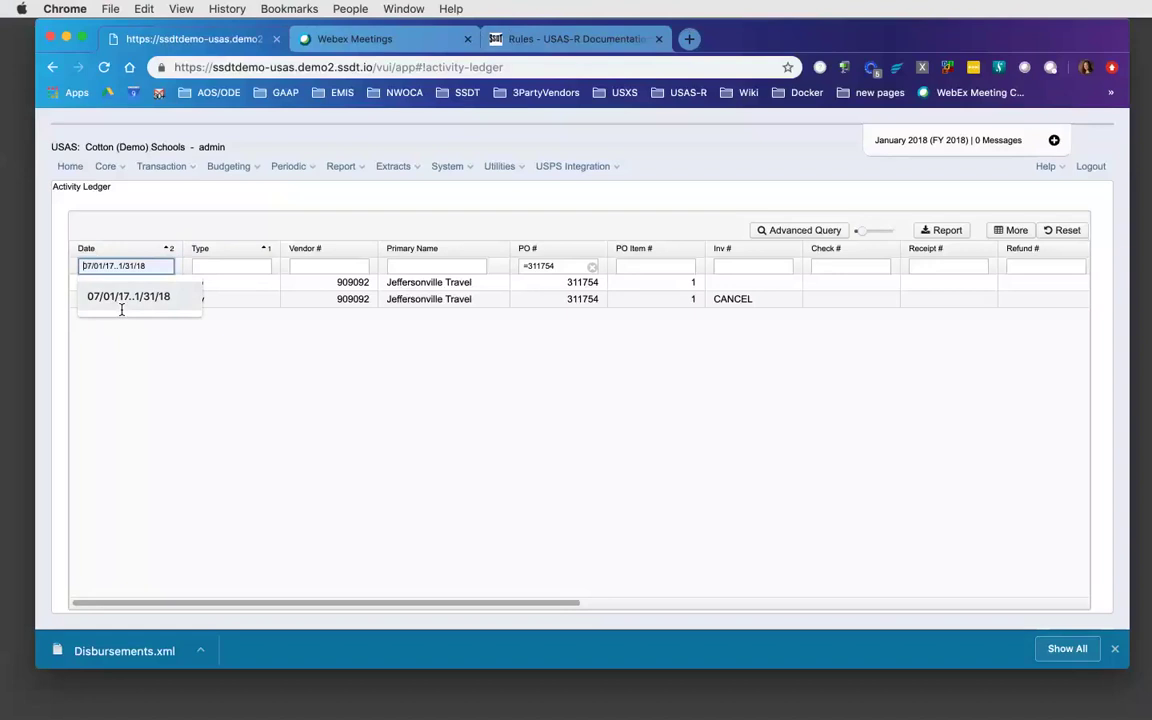
key("super+a")
key("BackSpace")
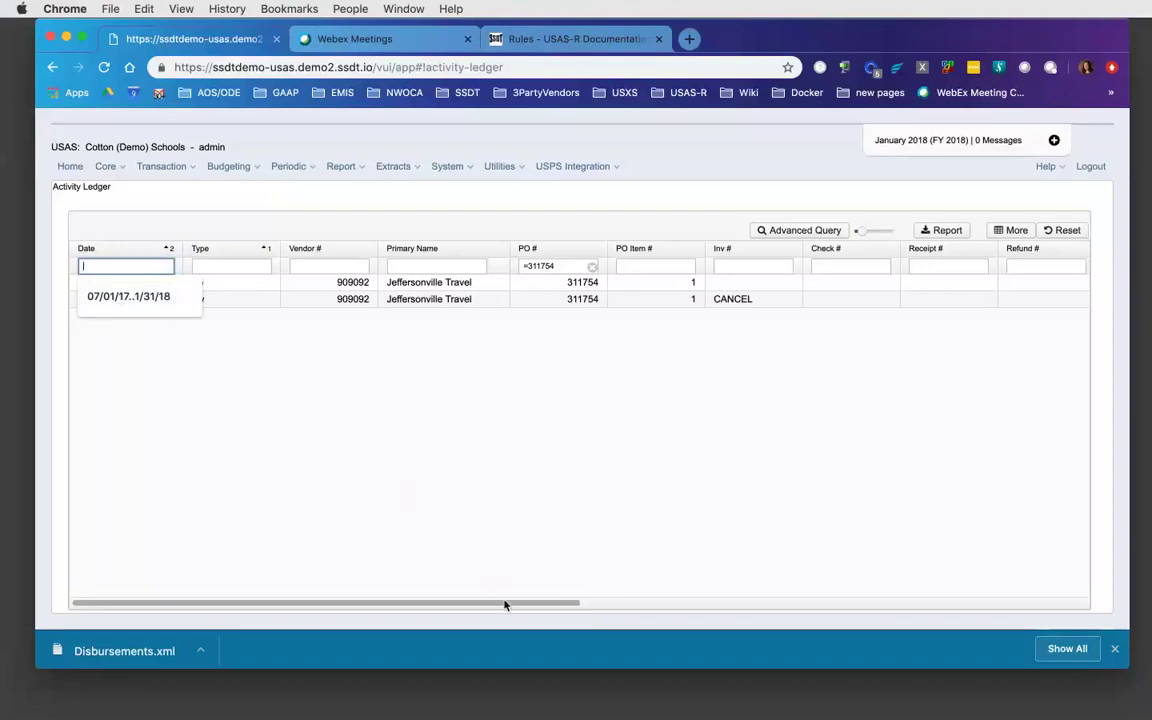
left_click_drag(505, 605, 891, 618)
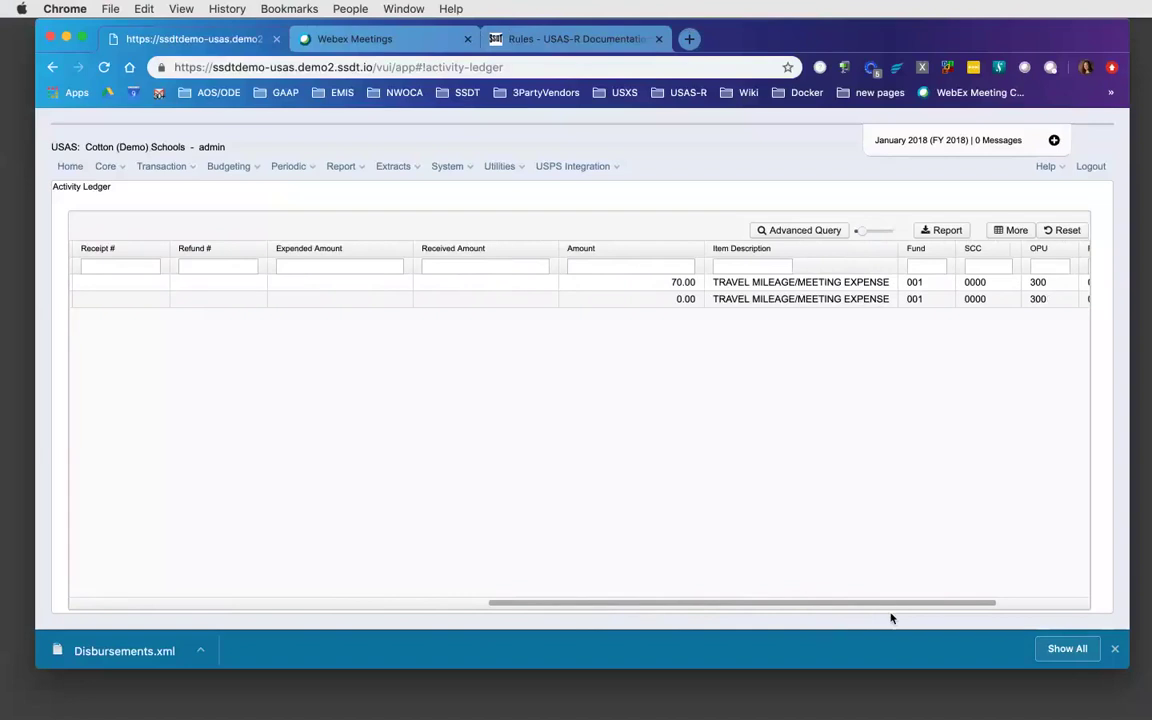
left_click_drag(887, 609, 1007, 610)
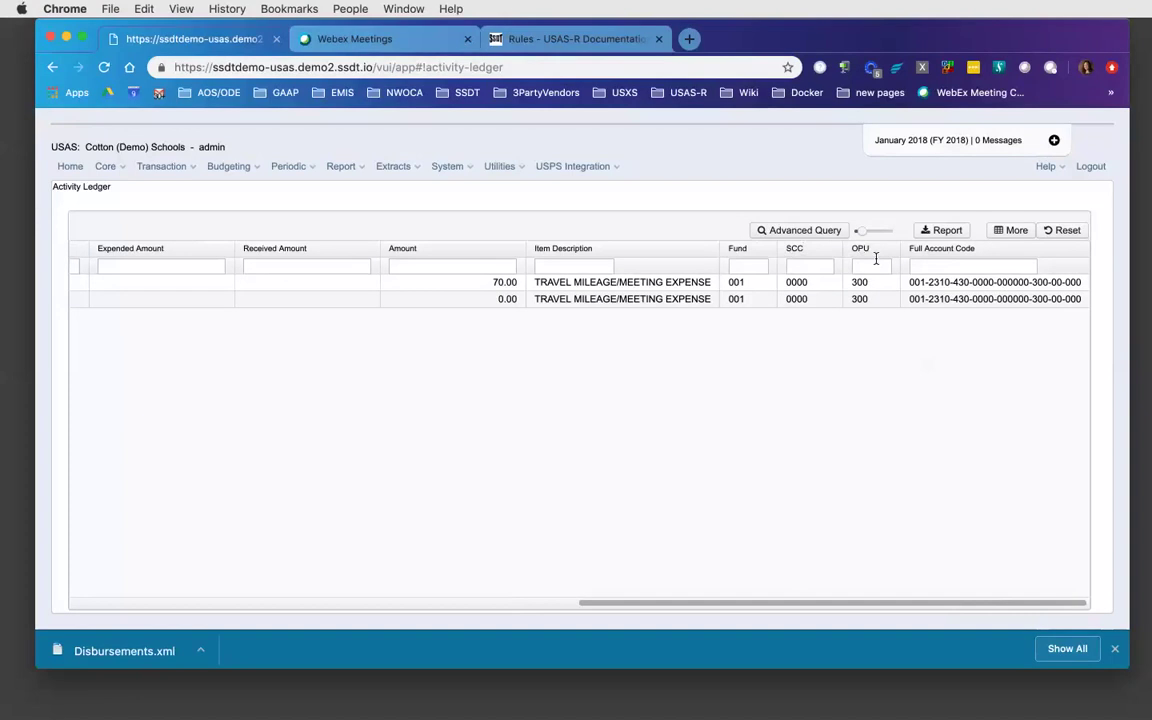
- Clear the =311754 PO filter so all entries from 03/26/2010 onward are listed
left_click(936, 266)
left_click_drag(769, 603, 206, 589)
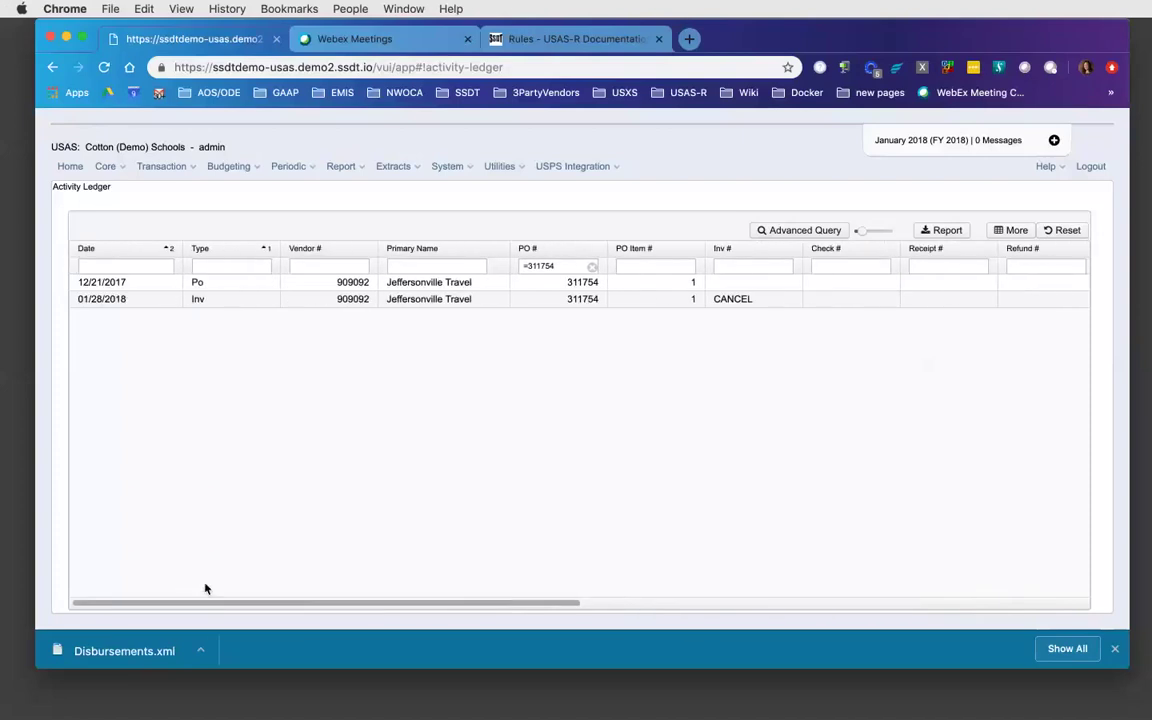
left_click(592, 266)
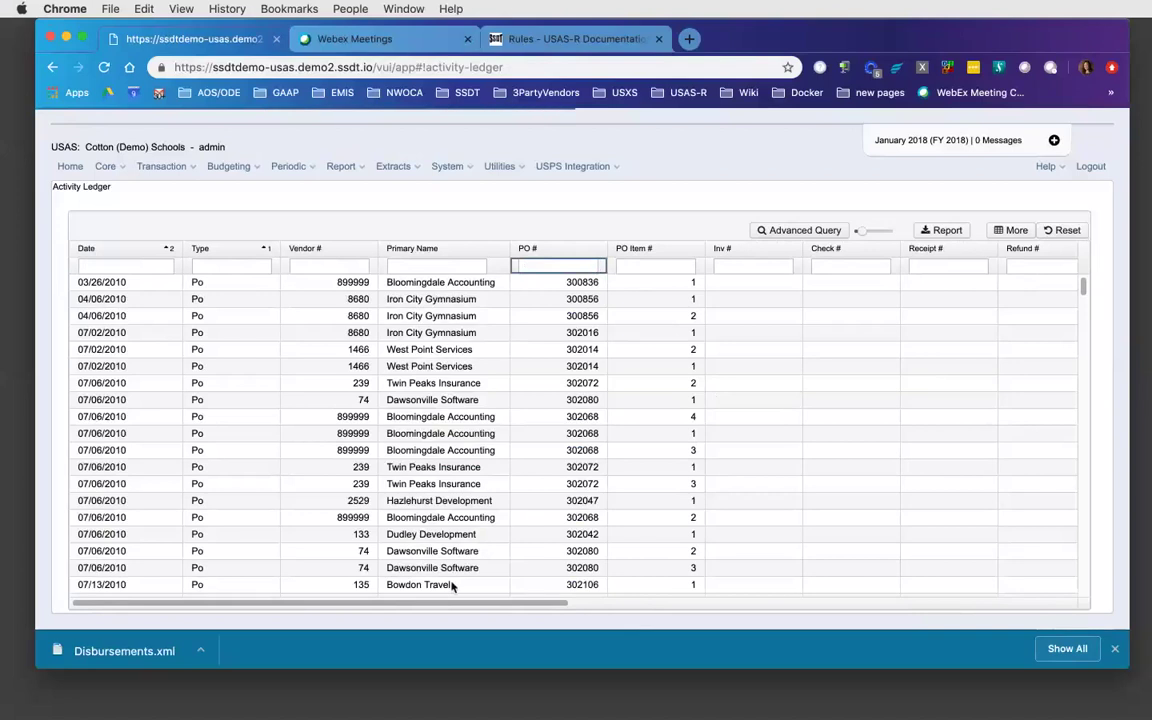
left_click(410, 607)
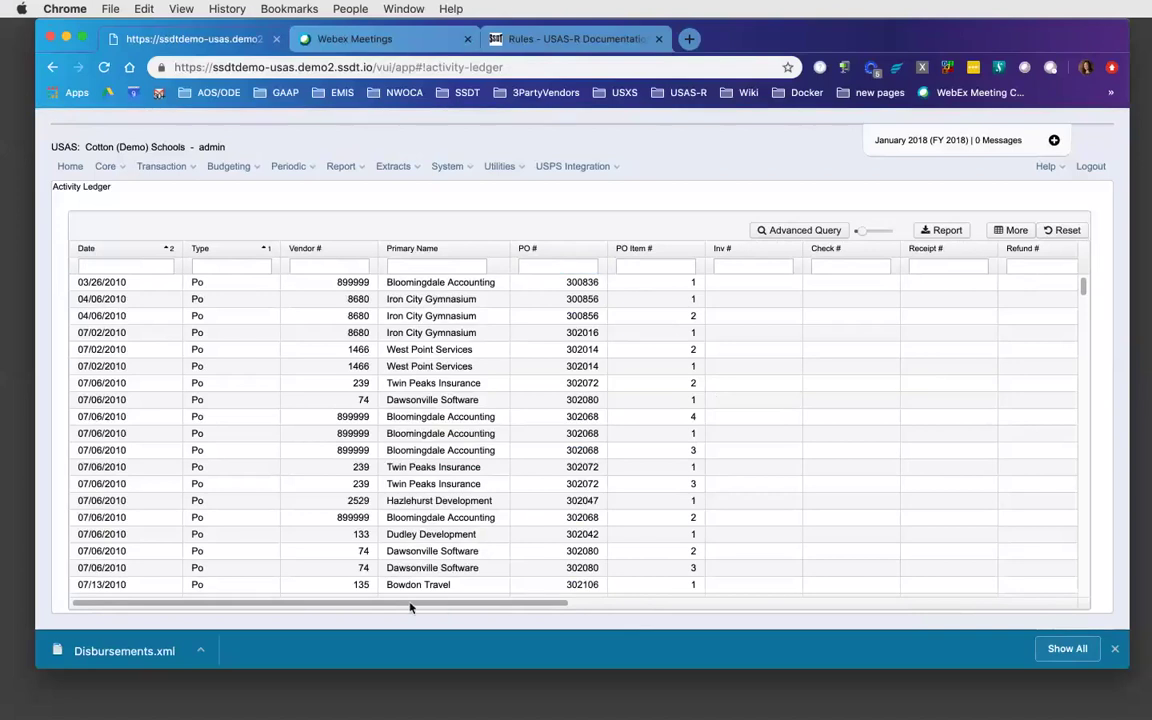
- Filter Full Account Code to 001-2510-%-%-%-000-%-% to list SOCIAL SECURITY-NONCERT. lines
left_click_drag(410, 607, 982, 611)
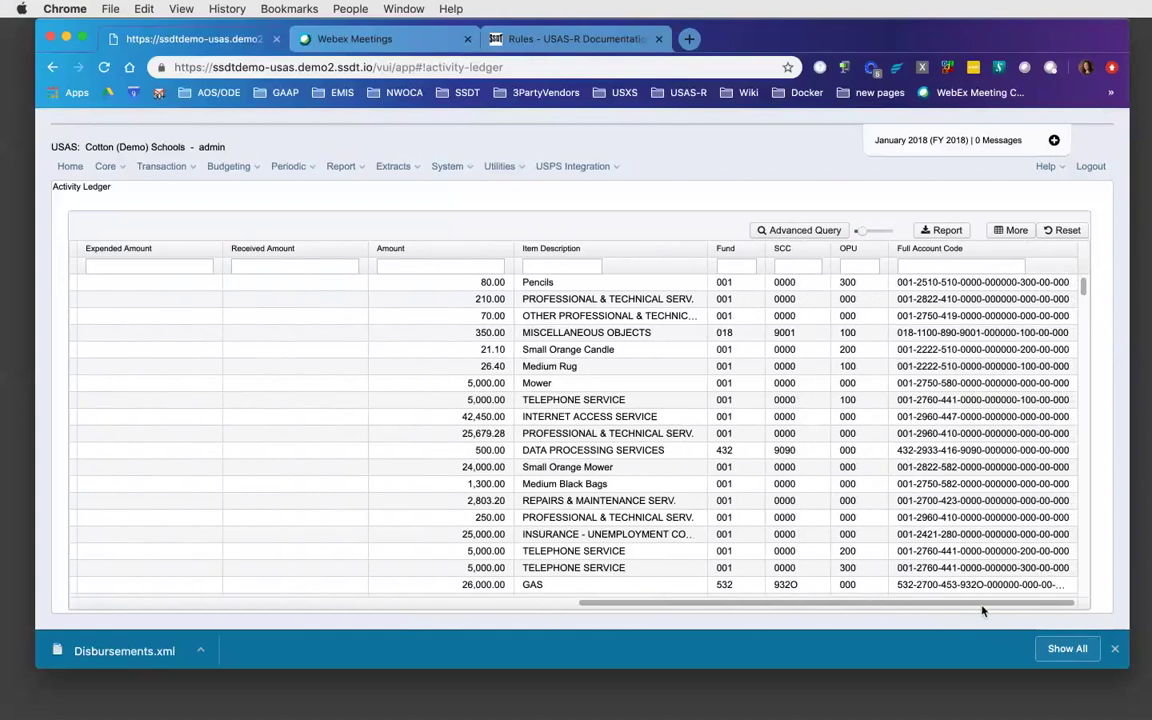
left_click(925, 266)
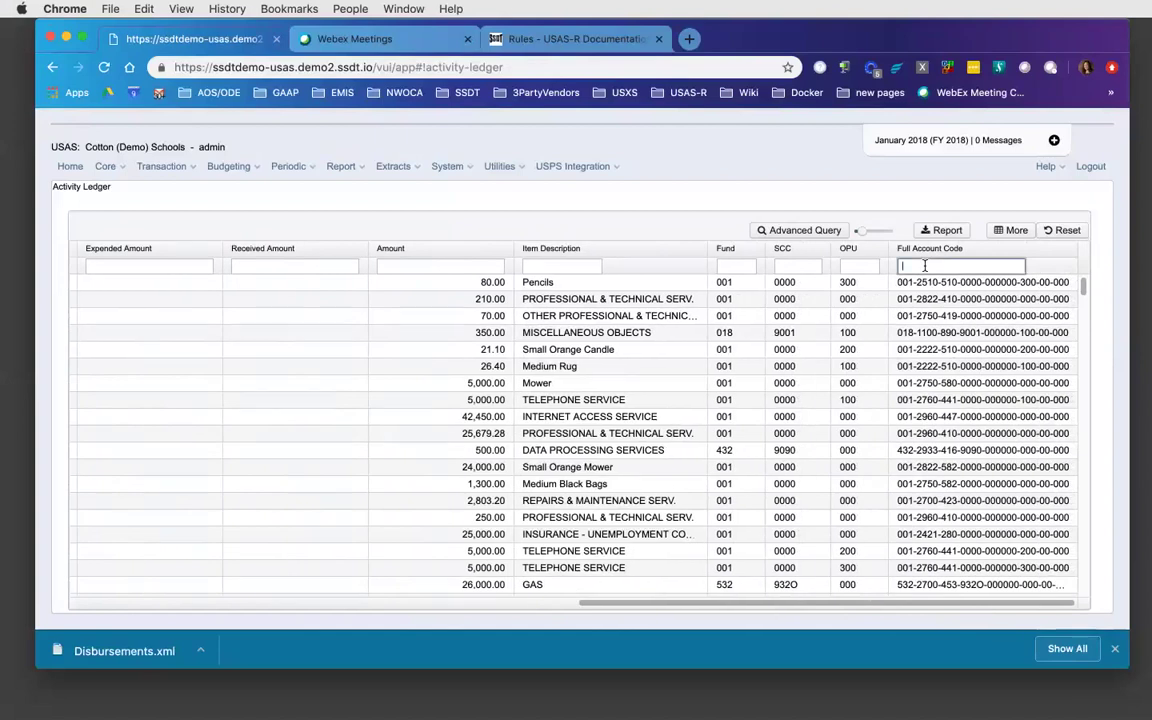
type("%1510")
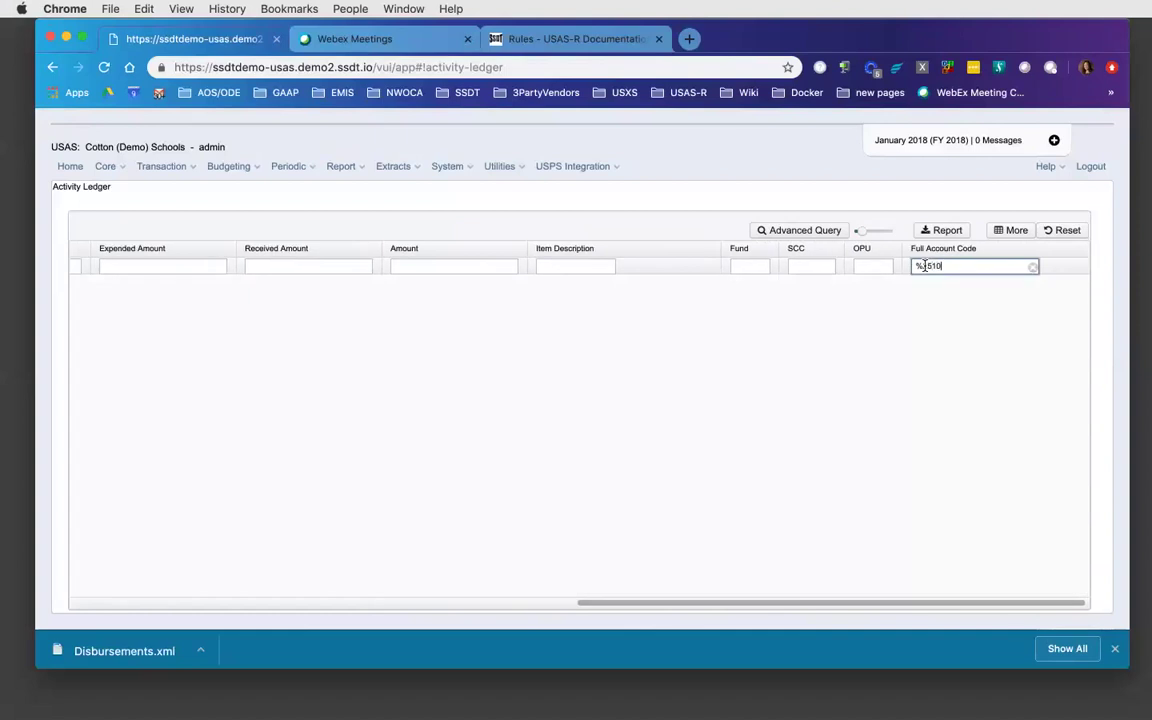
type("%")
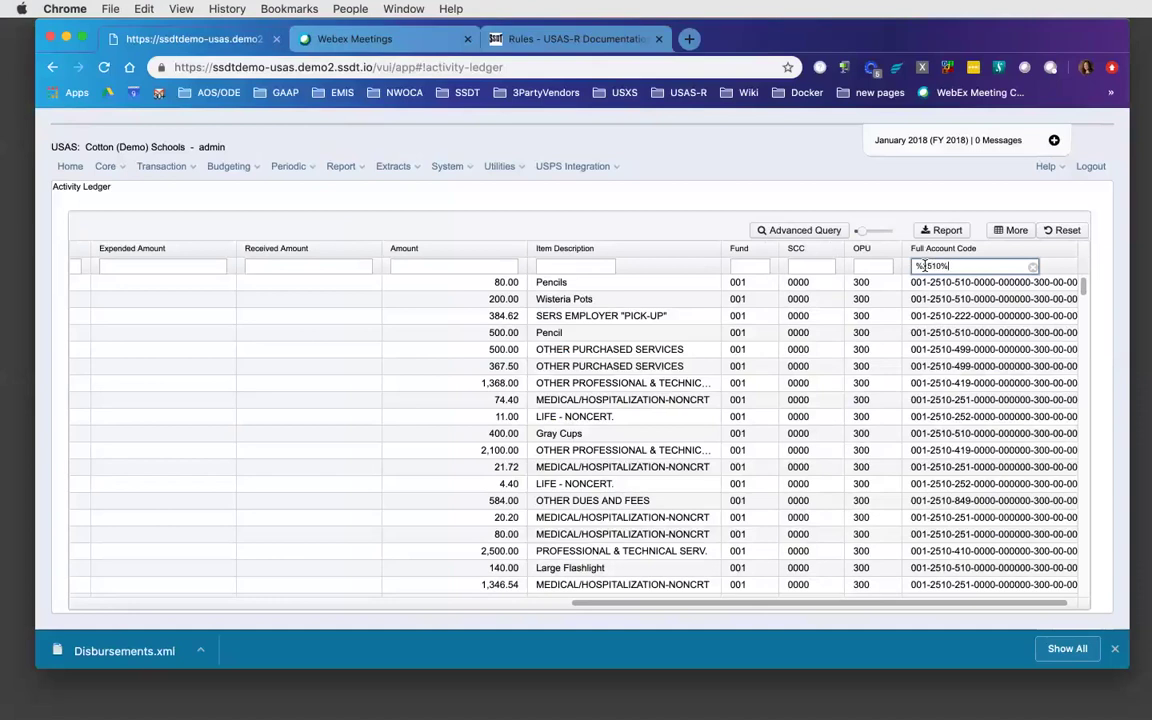
key("BackSpace")
key("BackSpace")
key("BackSpace")
key("BackSpace")
key("BackSpace")
key("BackSpace")
type("001-")
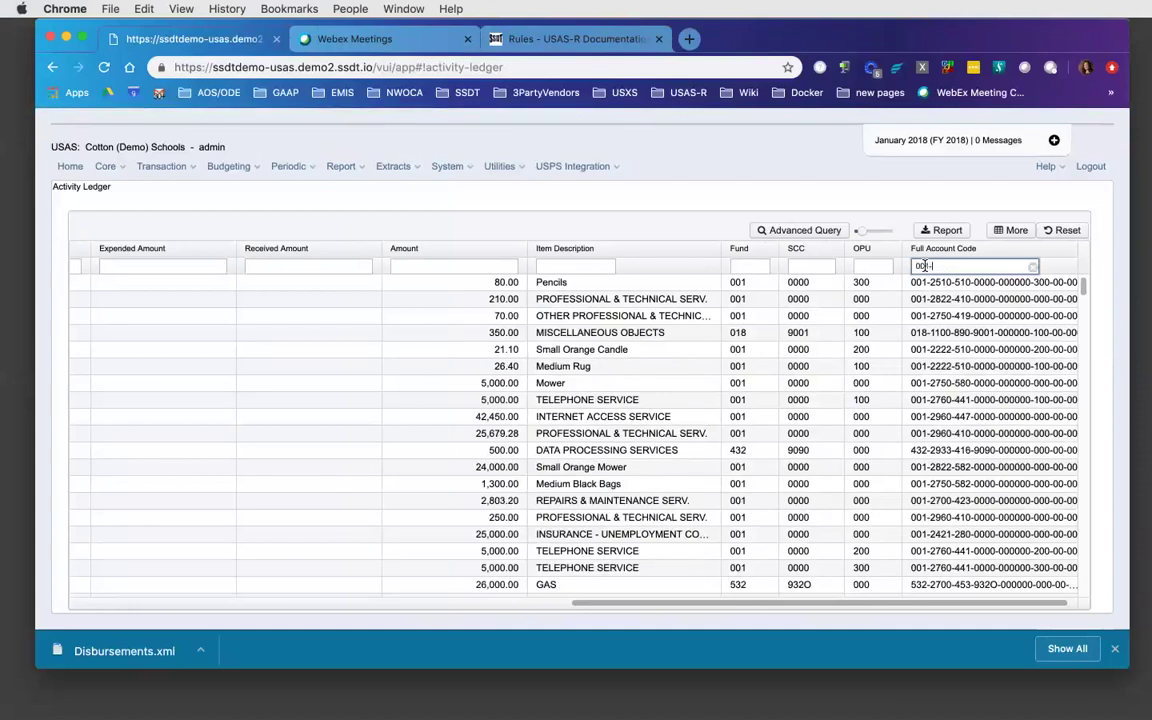
type("25")
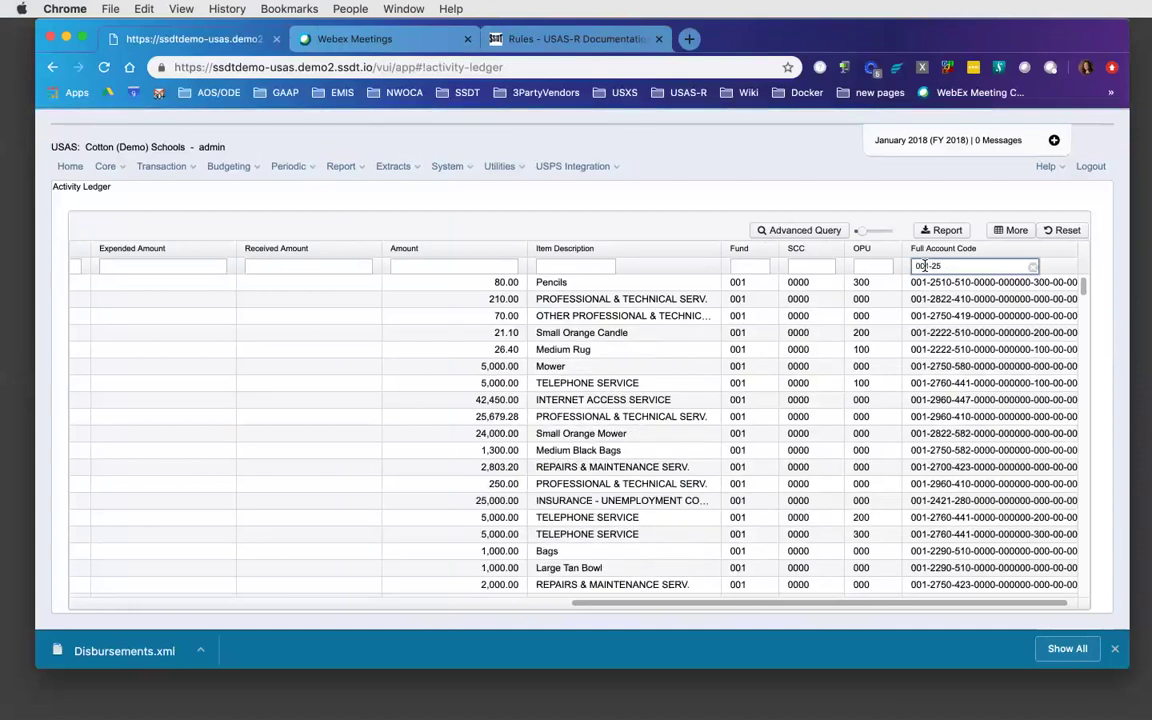
type("1")
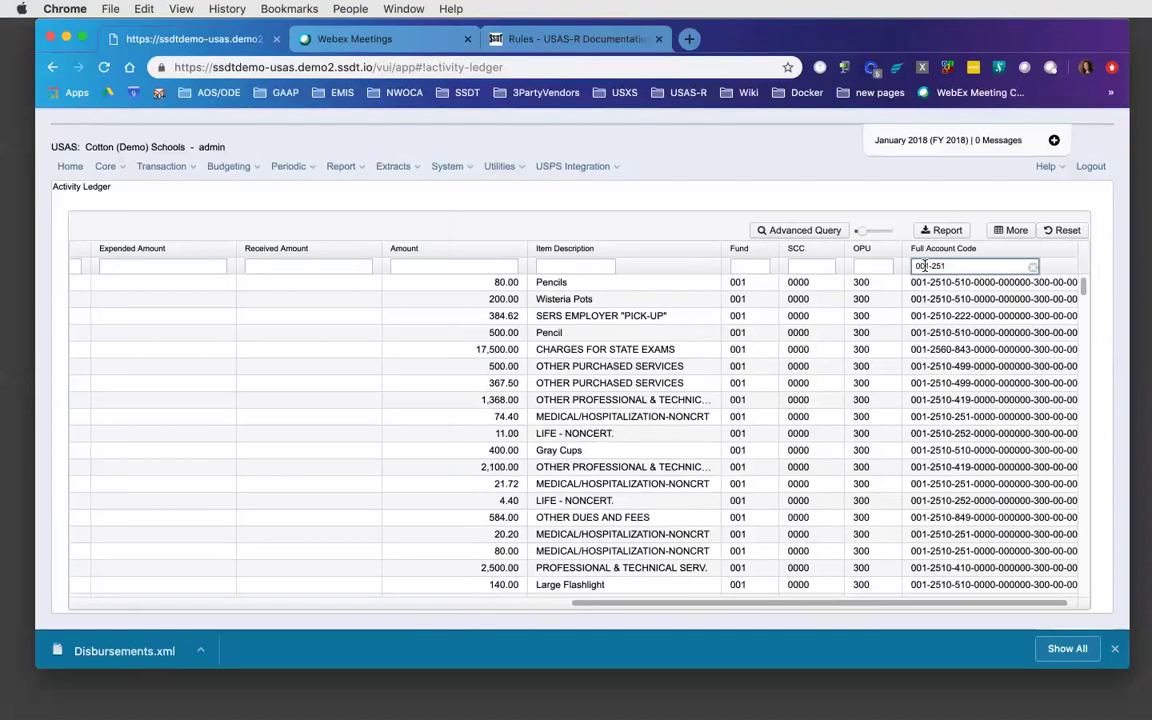
type("0")
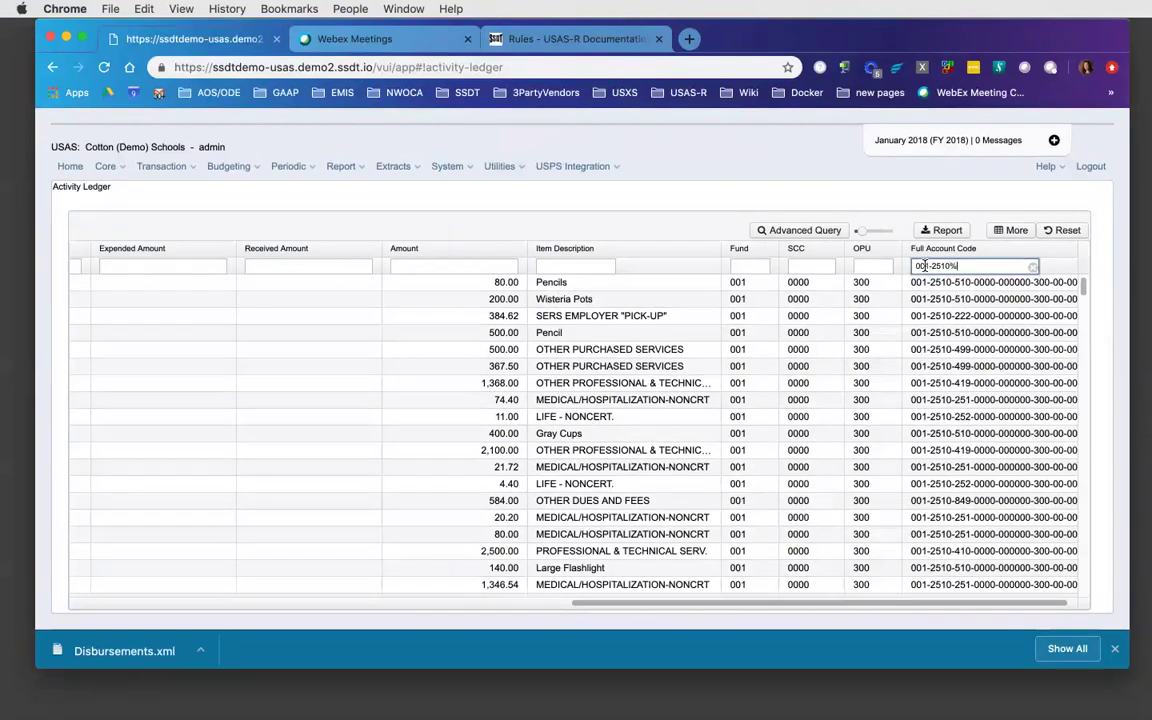
type("%000%")
key("BackSpace")
key("BackSpace")
key("BackSpace")
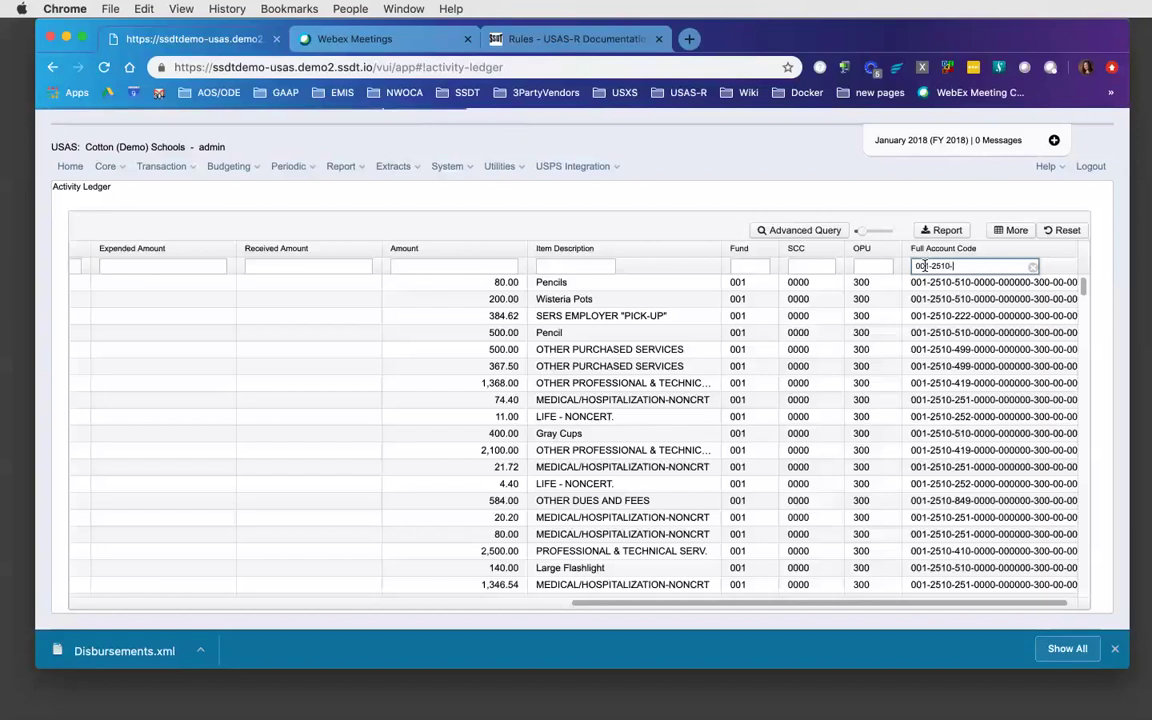
type("-%-")
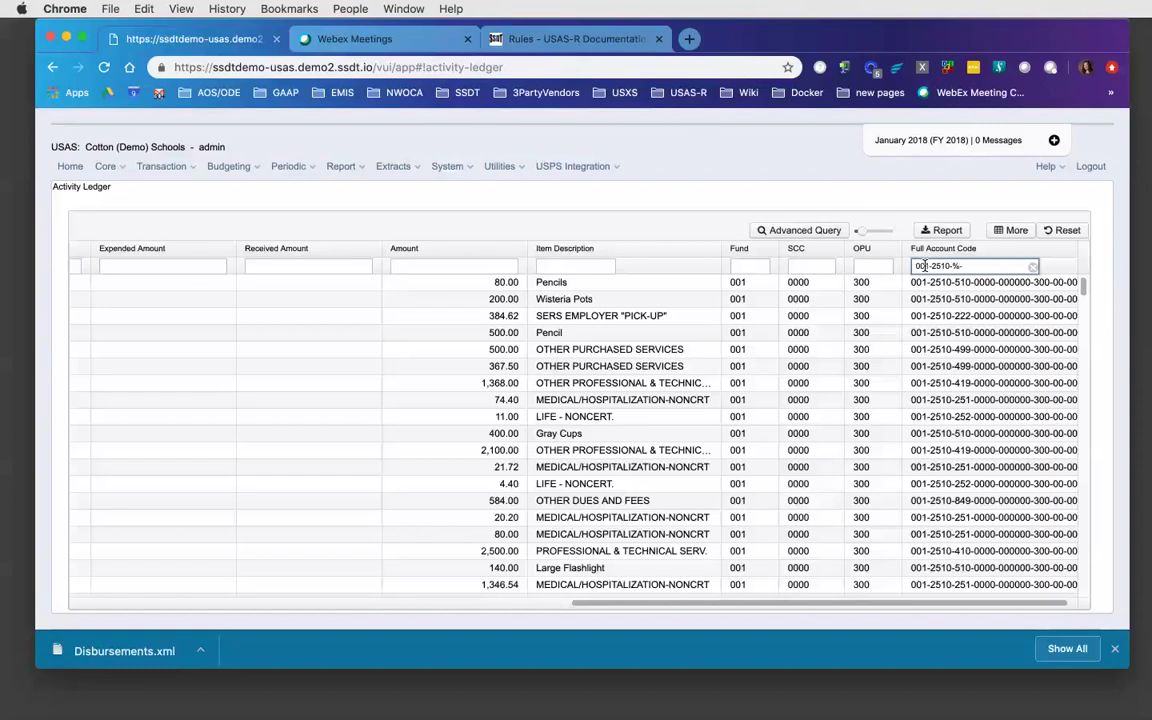
type("%")
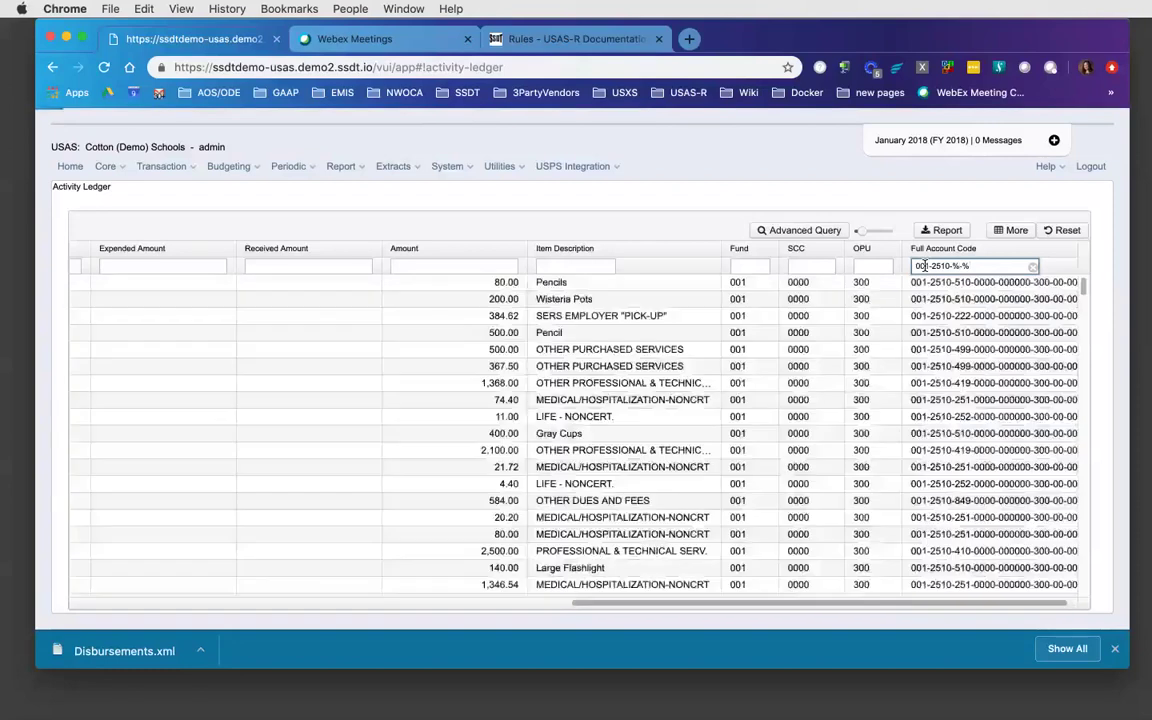
type("-")
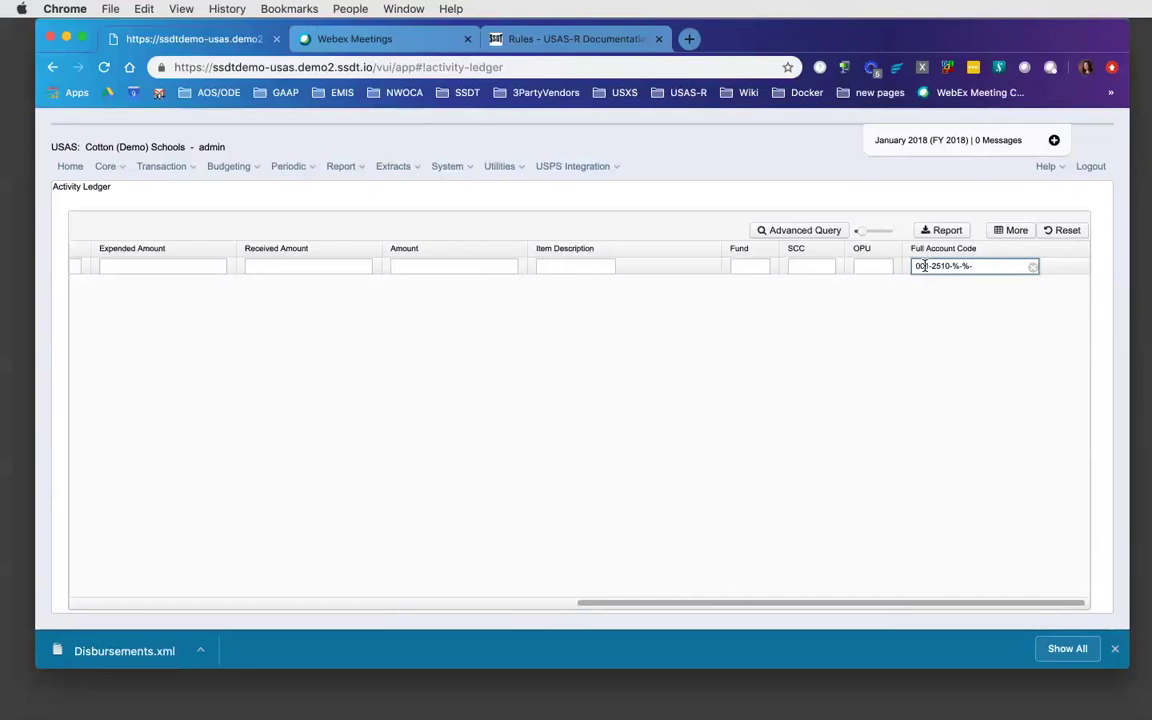
type("%-")
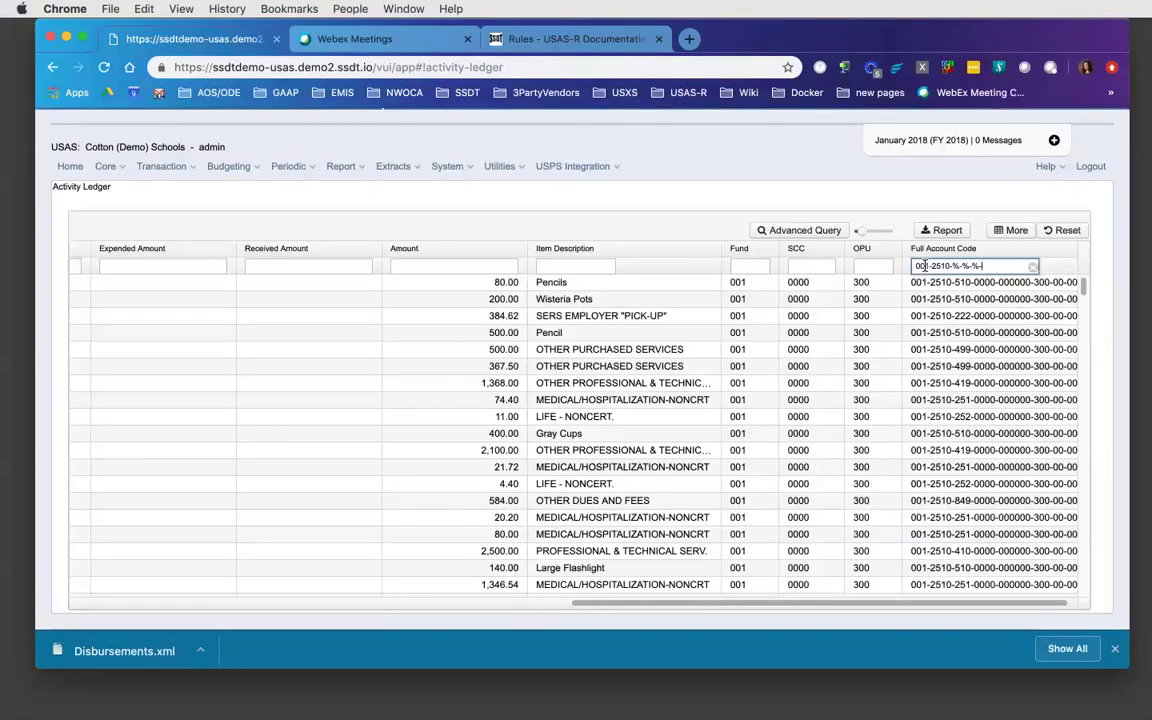
type("300")
type("-")
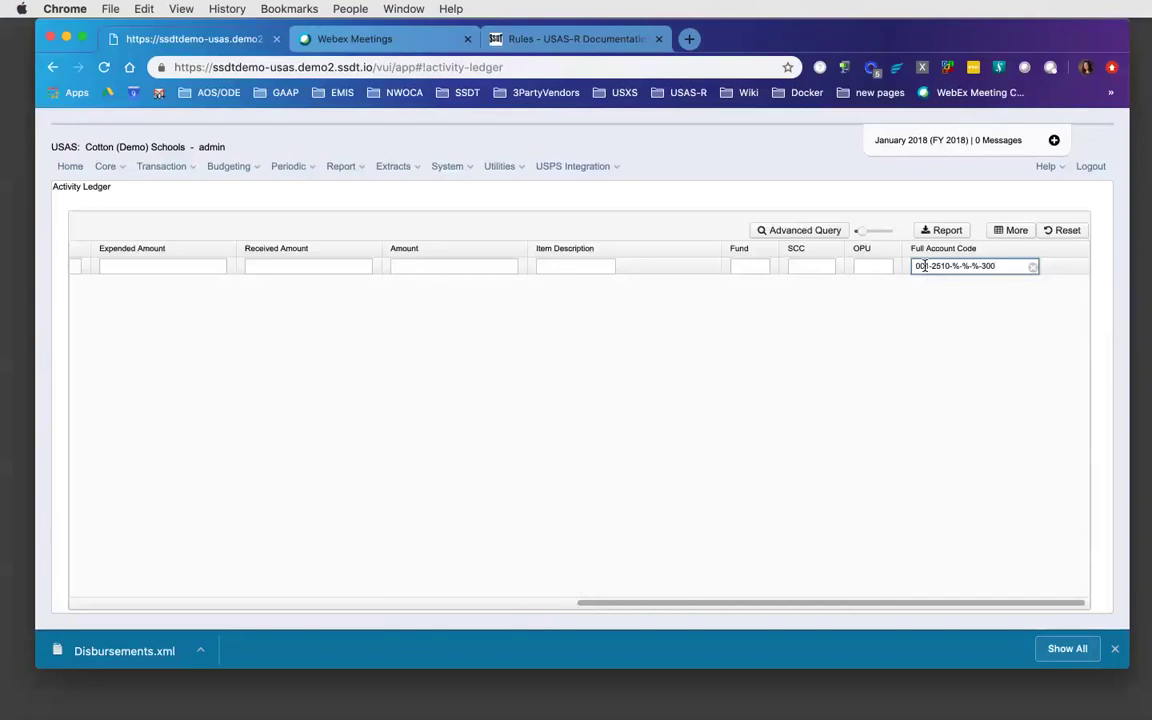
type("%-%")
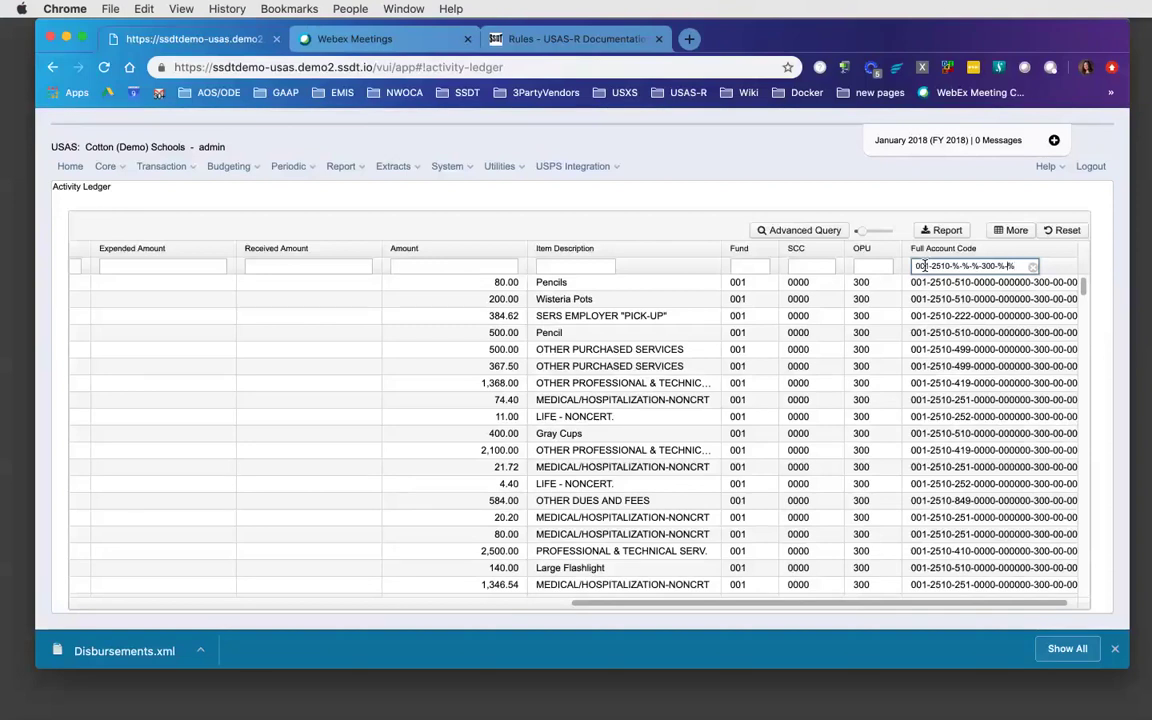
key("BackSpace")
key("BackSpace")
key("BackSpace")
key("BackSpace")
key("Left")
key("Left")
key("Left")
type("000")
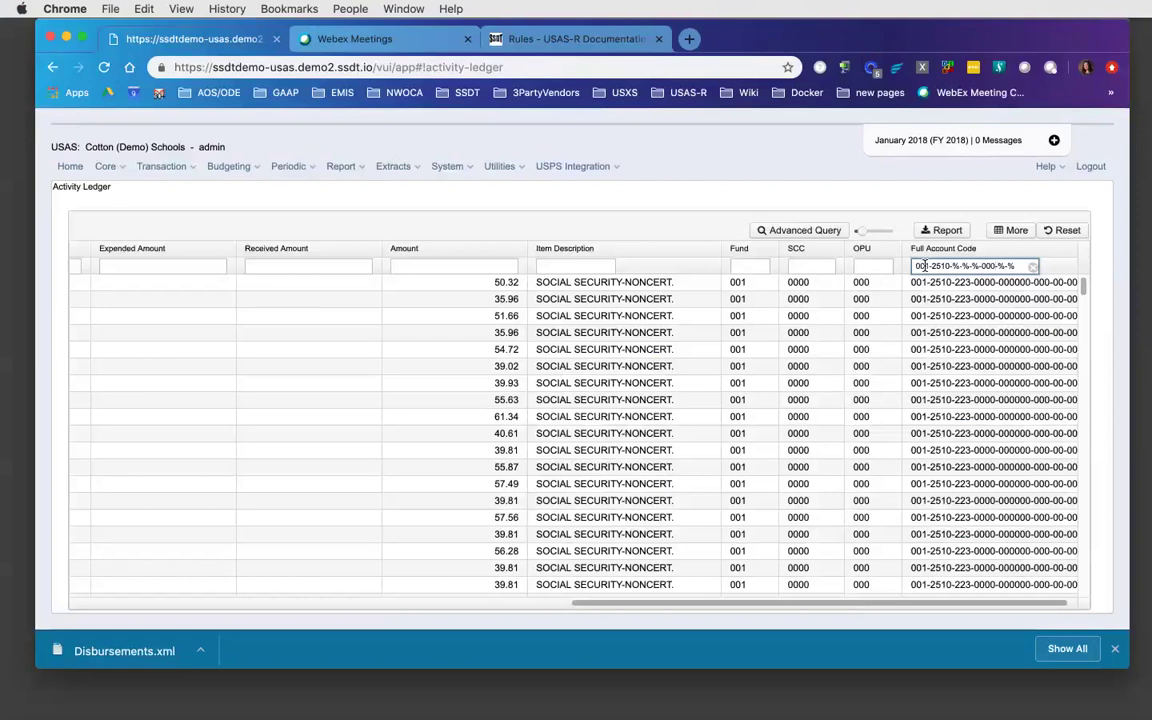
type("-")
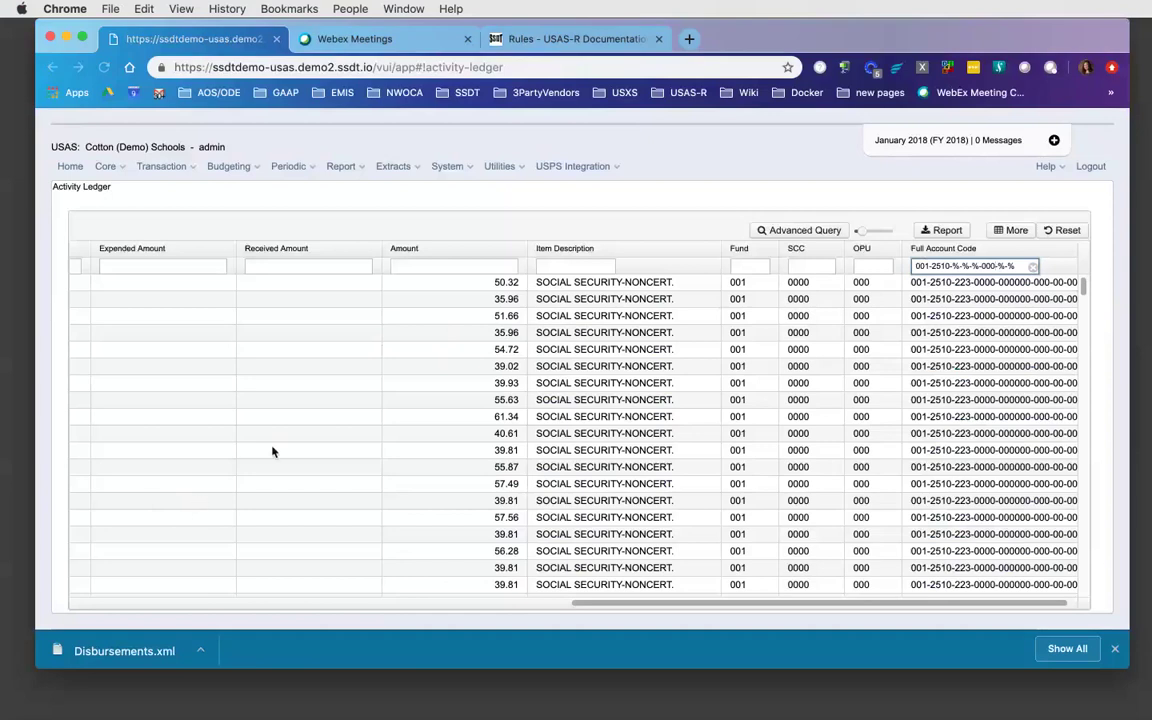
type("-")
- Scroll the ledger grid fully left to show Date, Type, Vendor # and Primary Name
left_click_drag(710, 607, 411, 609)
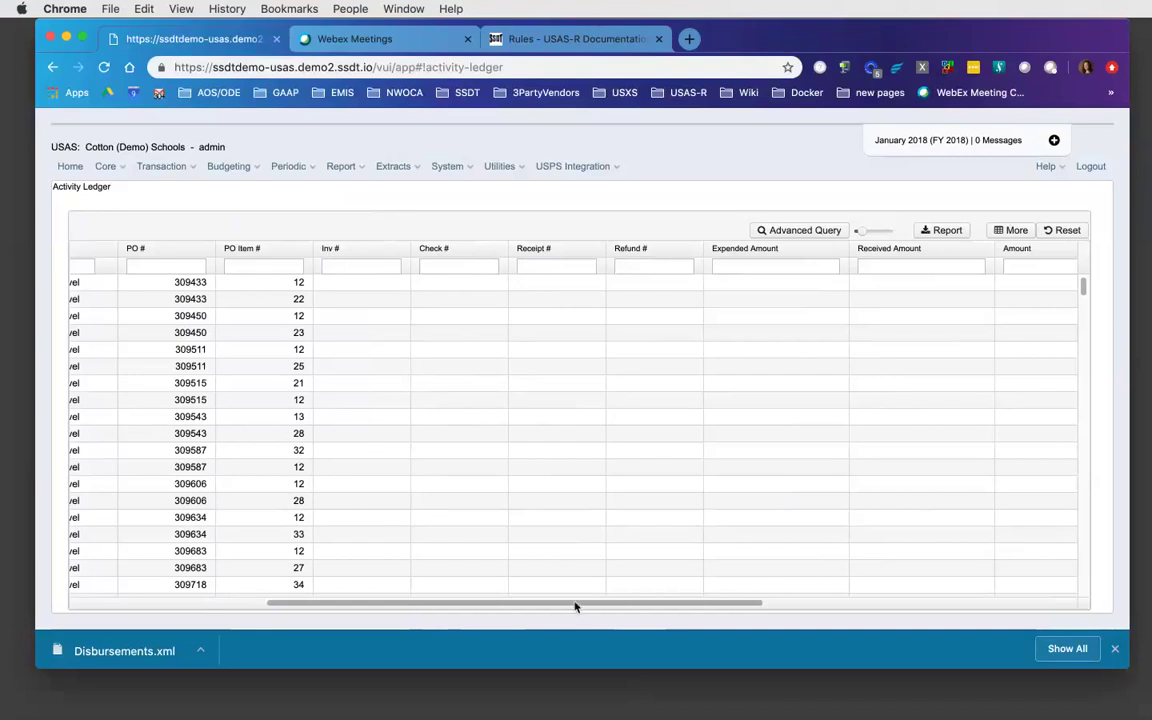
left_click_drag(575, 608, 298, 616)
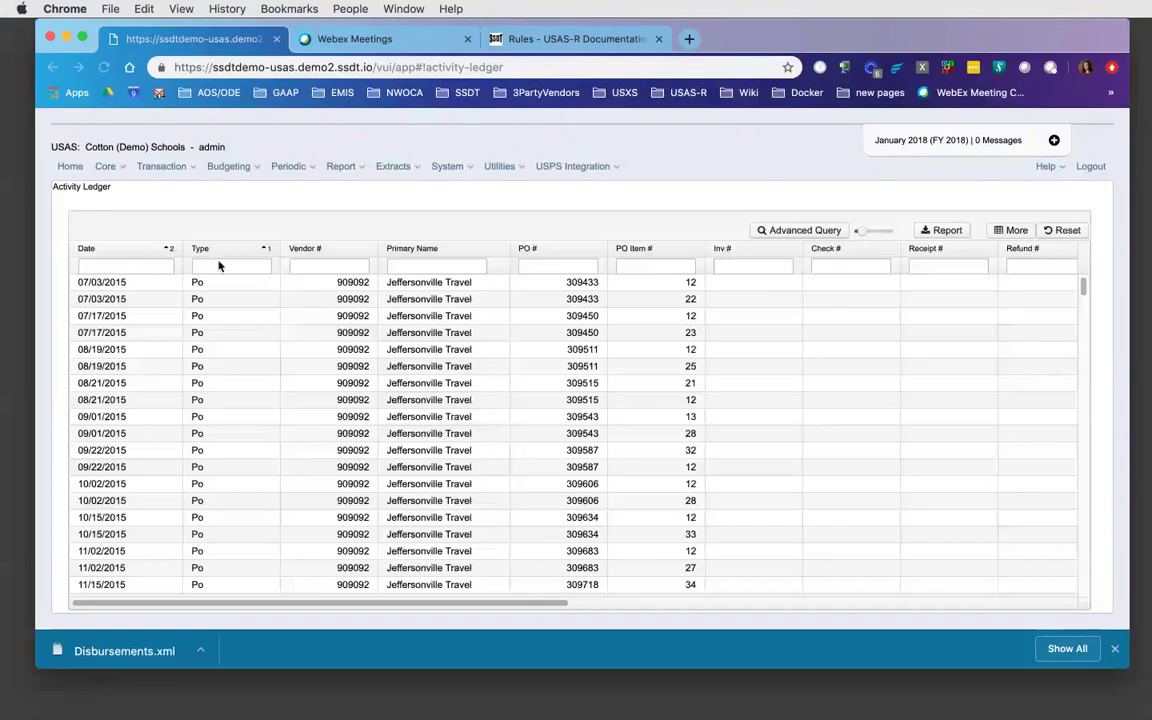
- Go to Transaction > Distributions/Error Corrections
left_click(193, 168)
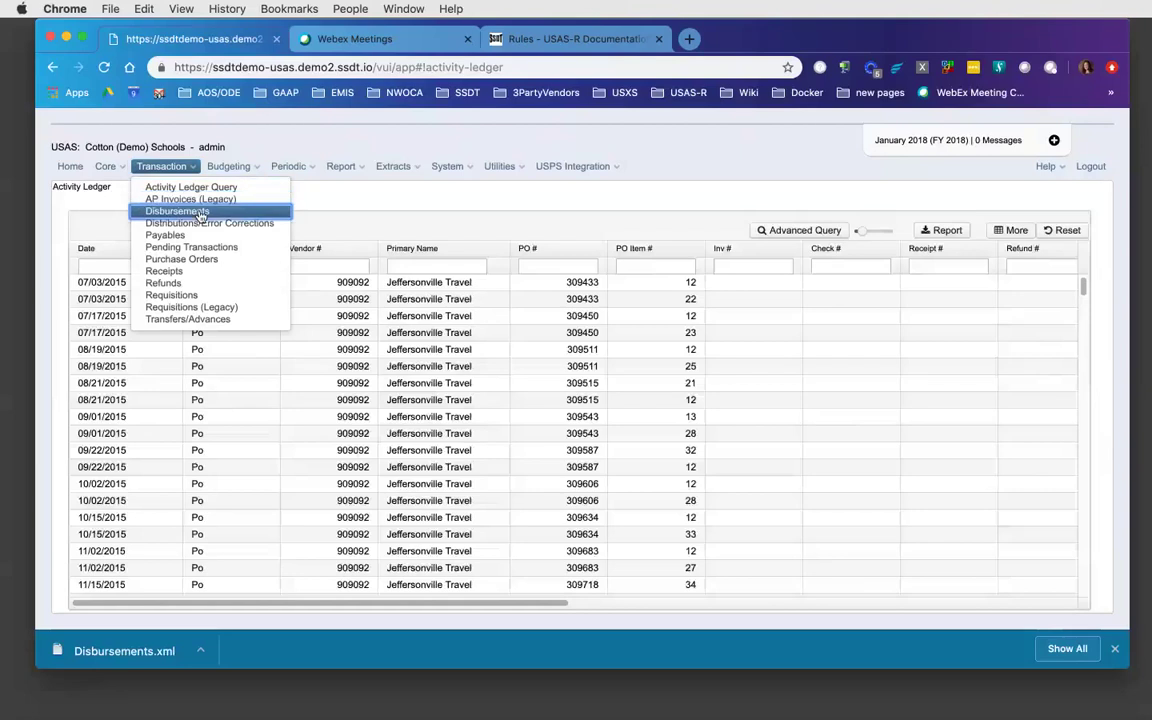
left_click(199, 225)
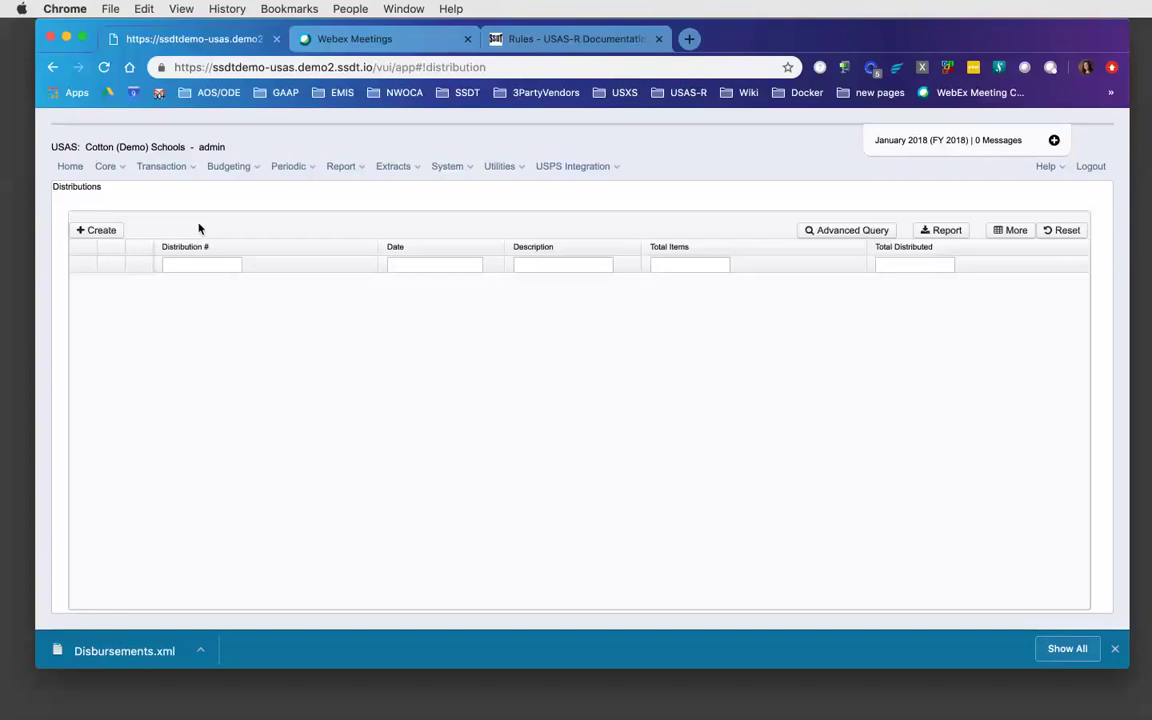
left_click(90, 233)
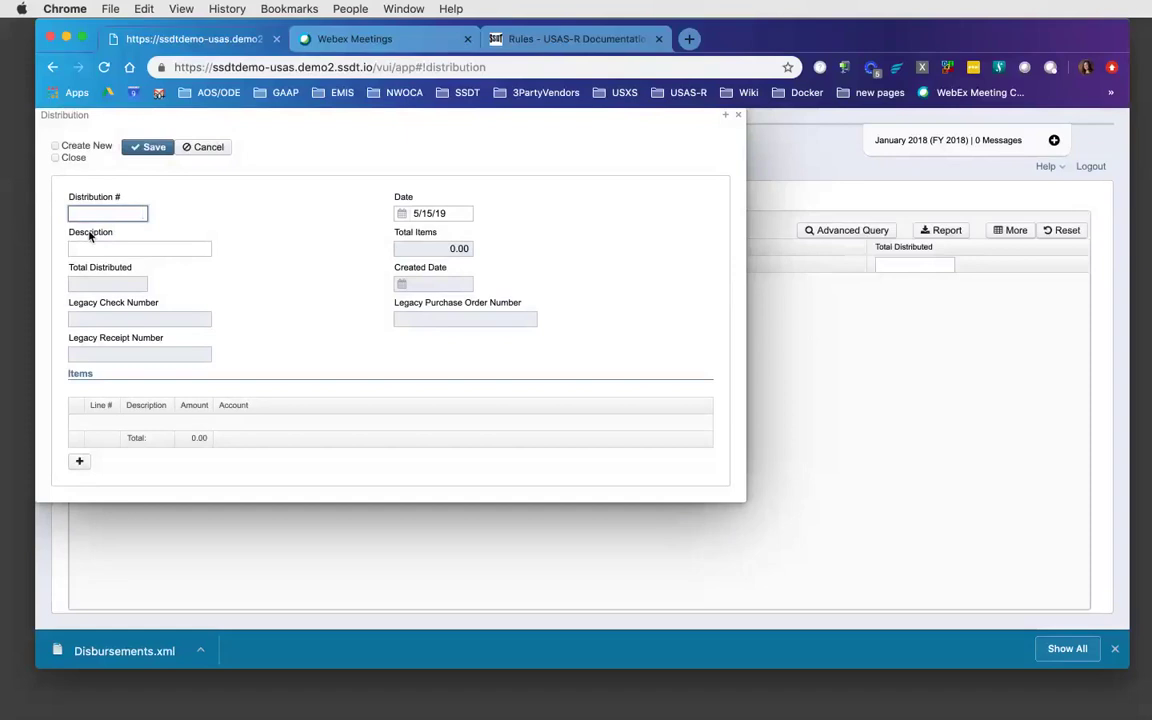
- Date the new distribution 1/18/18 (011818) with description 'Account Correction'
key("Tab")
type("01")
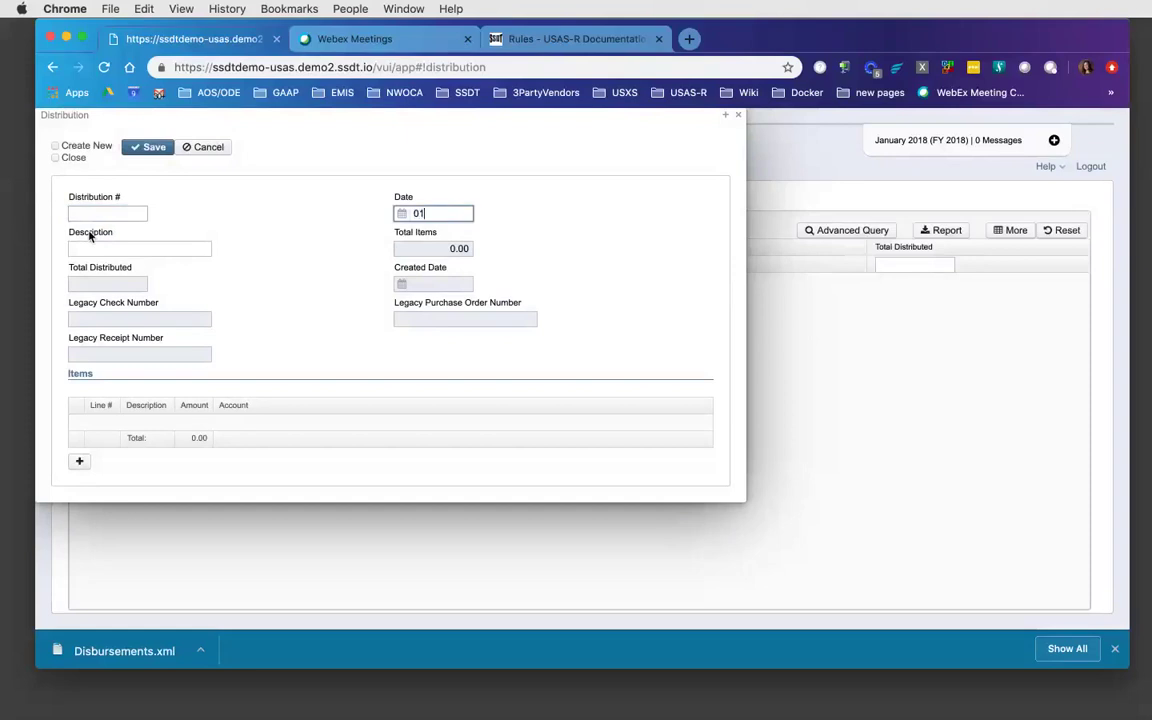
type("1818")
key("Tab")
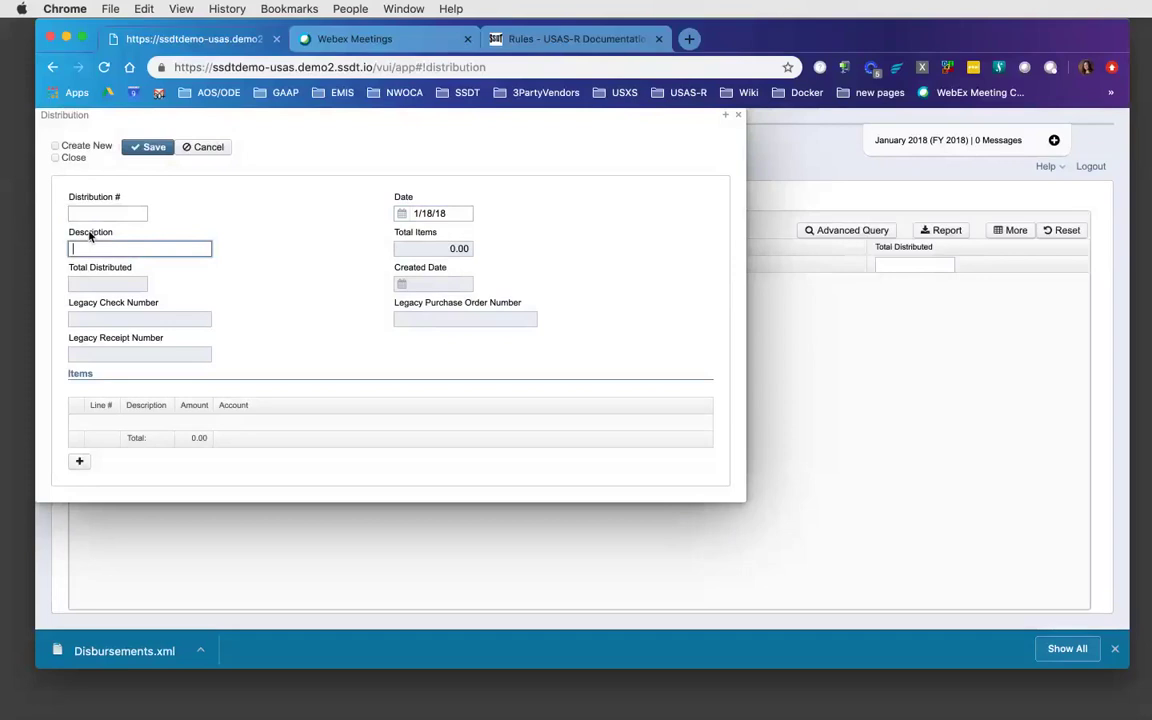
type("Account Correction")
key("Tab")
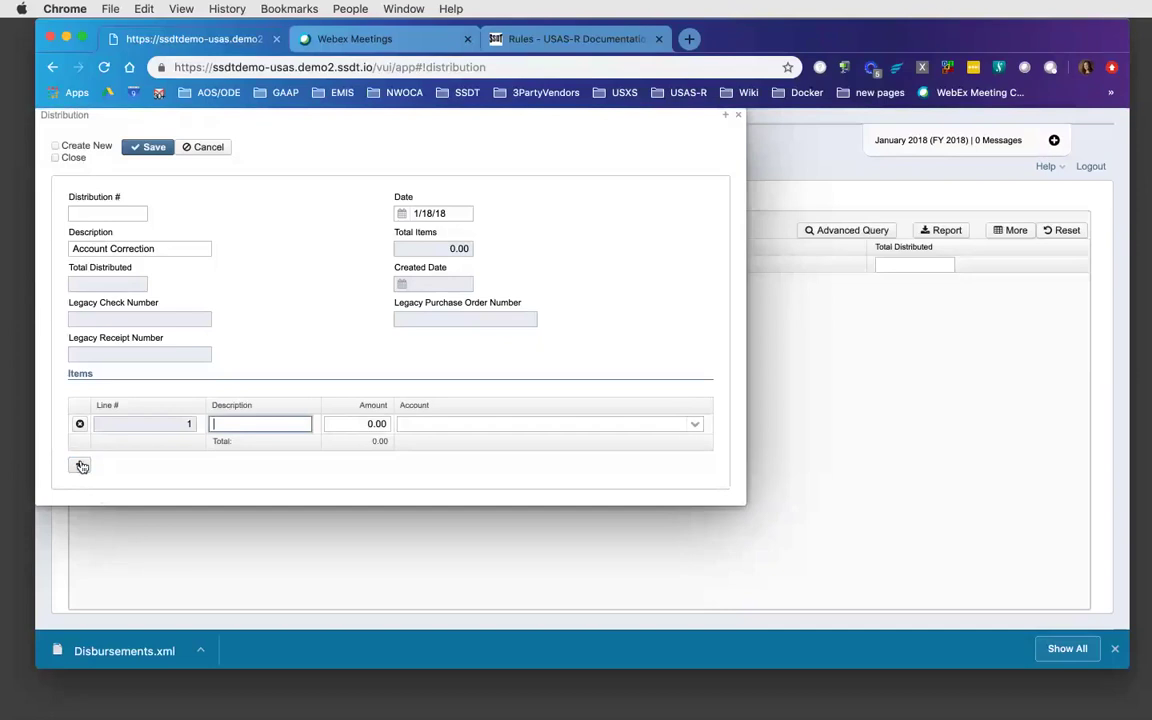
type("incorrect account")
key("Tab")
type("-")
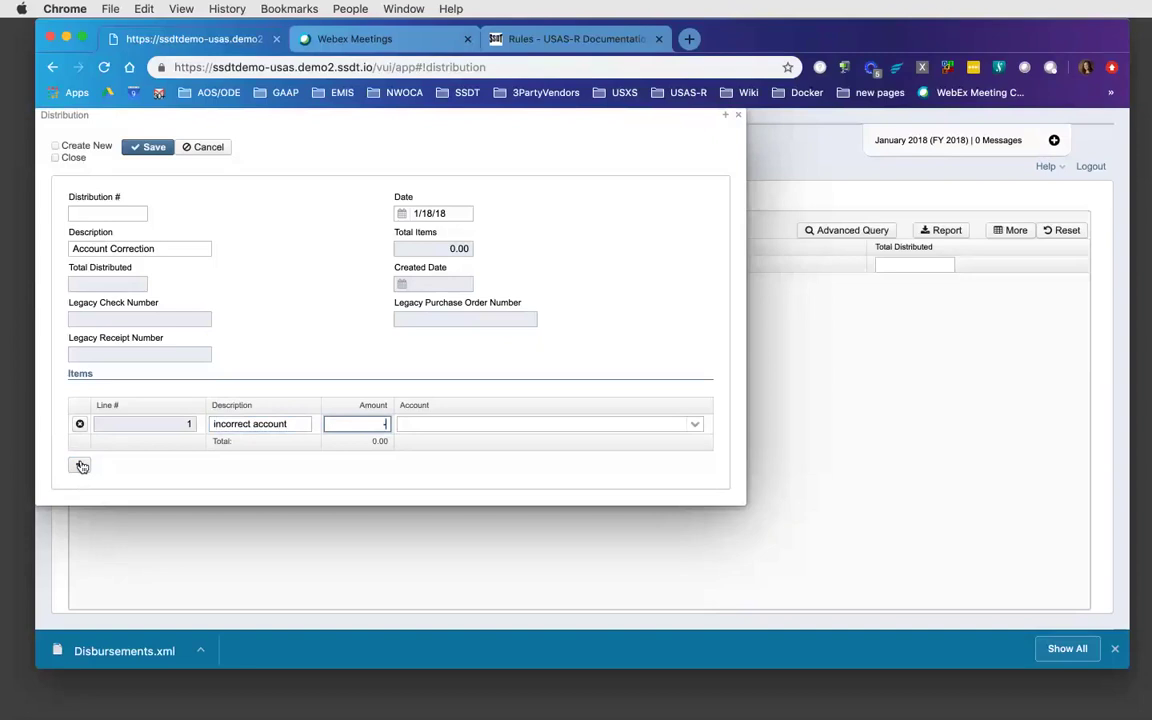
type("50")
key("Tab")
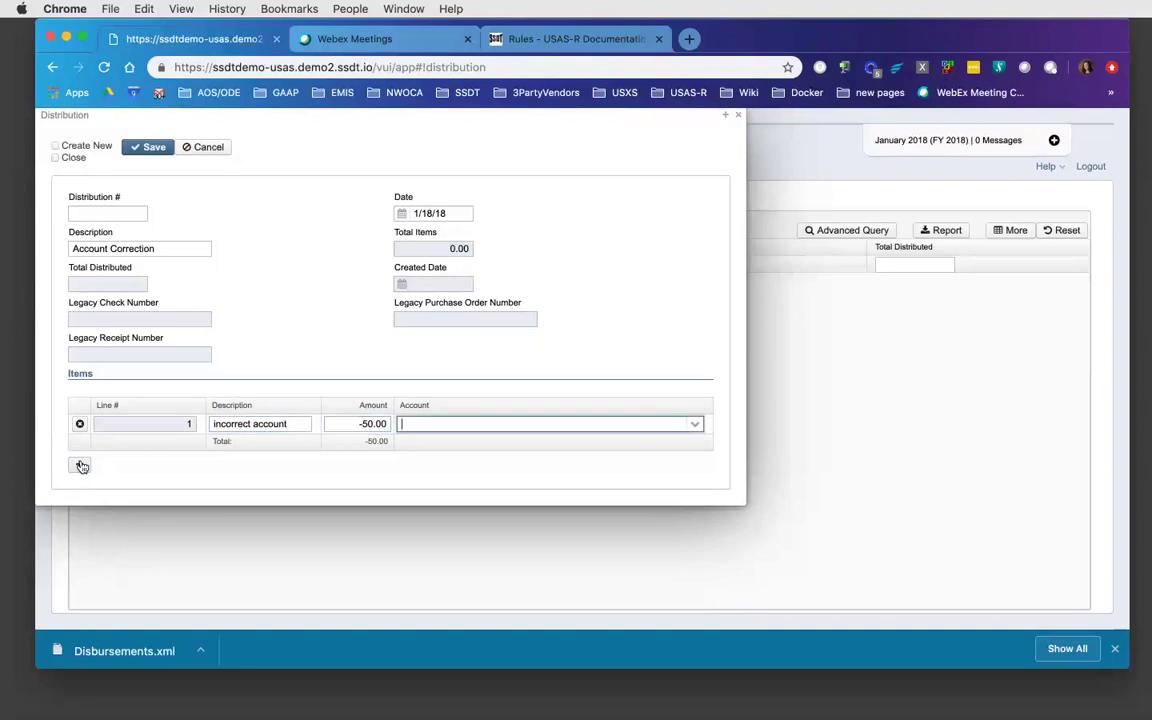
type("001-")
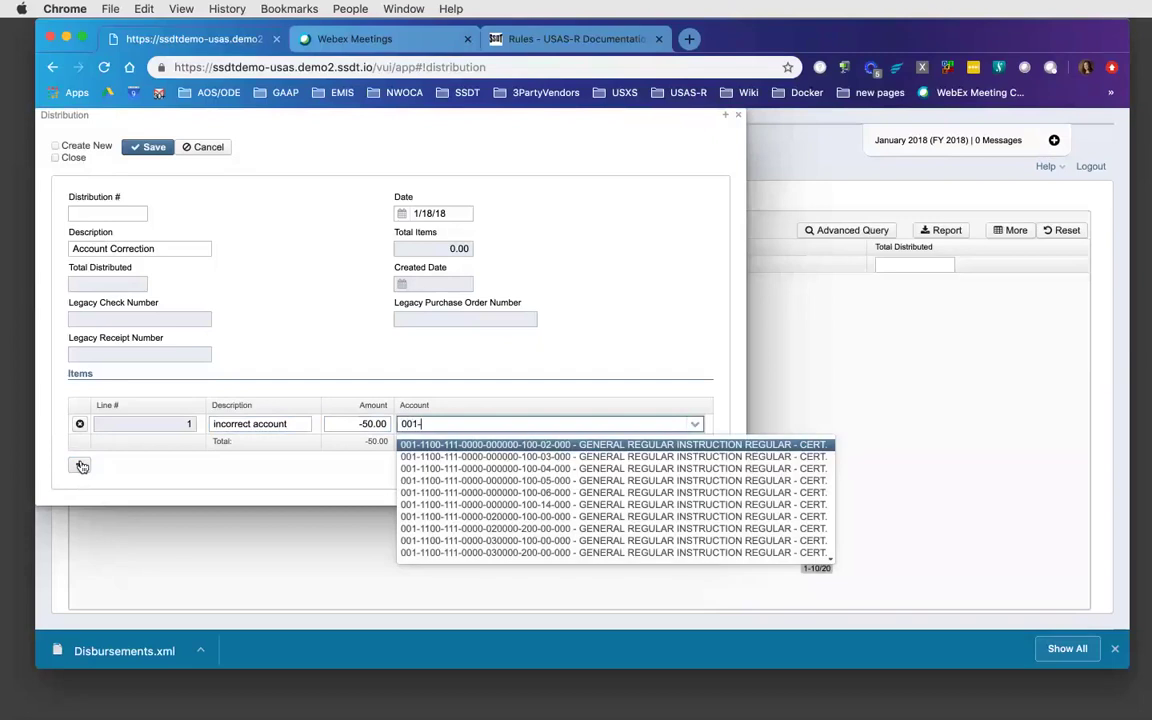
type("11-1")
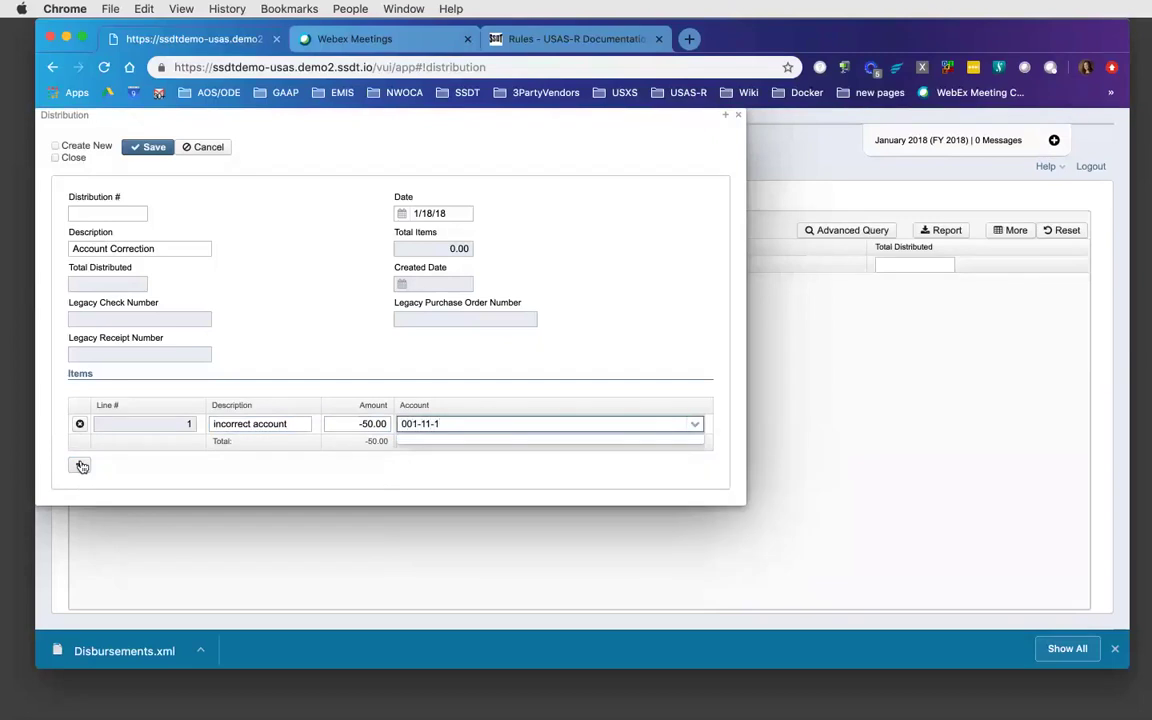
key("BackSpace")
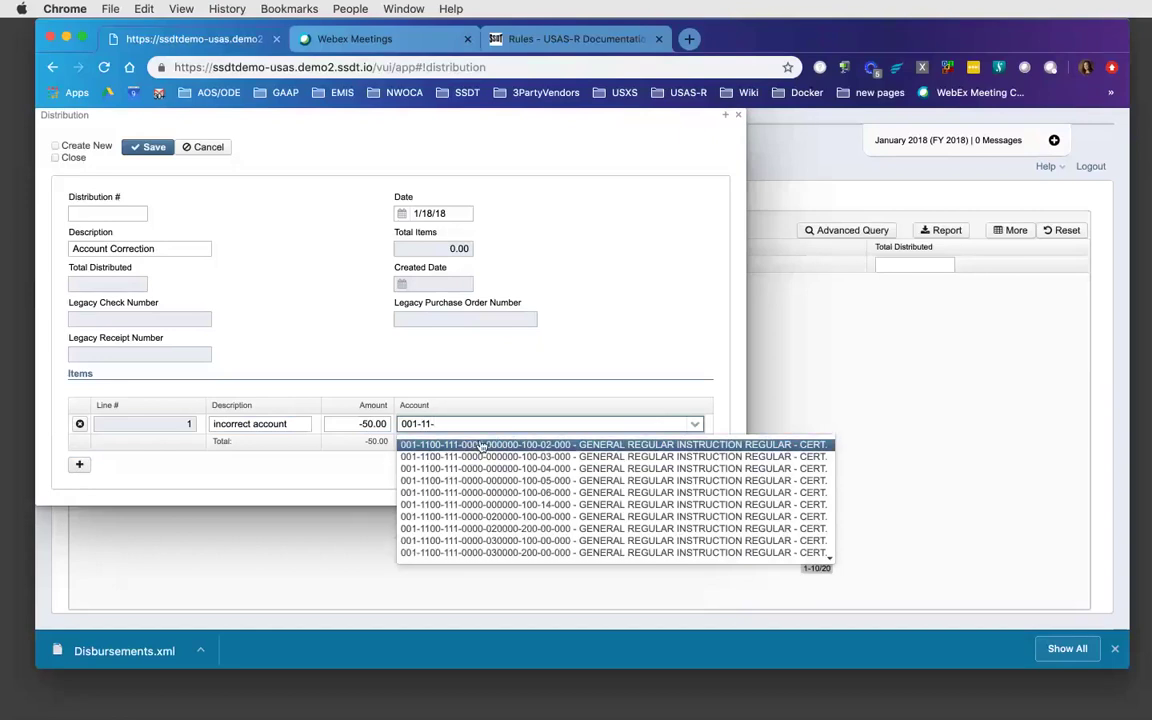
left_click(440, 445)
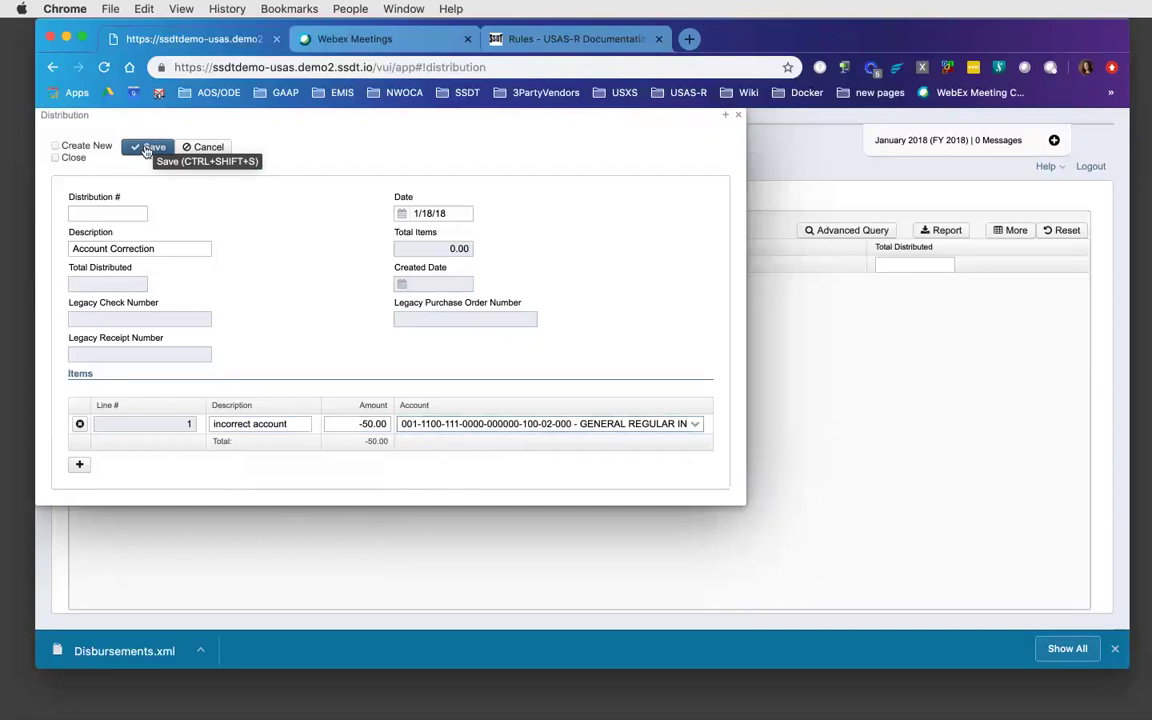
- Attempt a save, hit the 'total must equal zero' error, and add item line 2
left_click(148, 147)
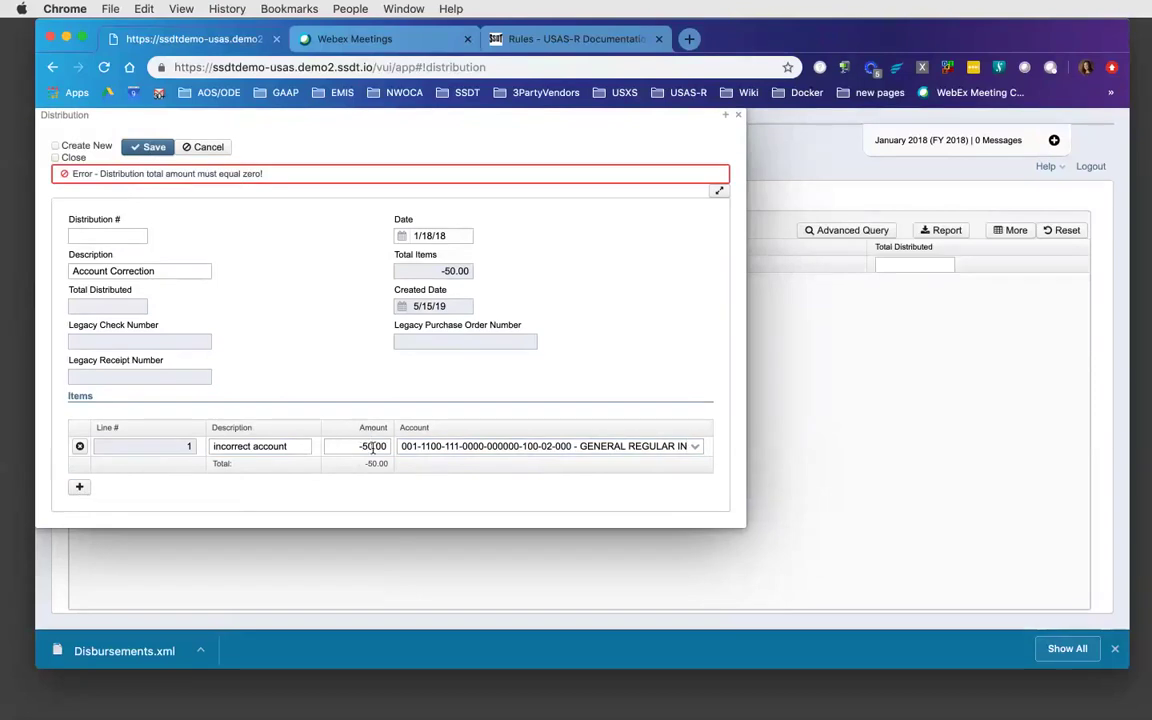
left_click(80, 487)
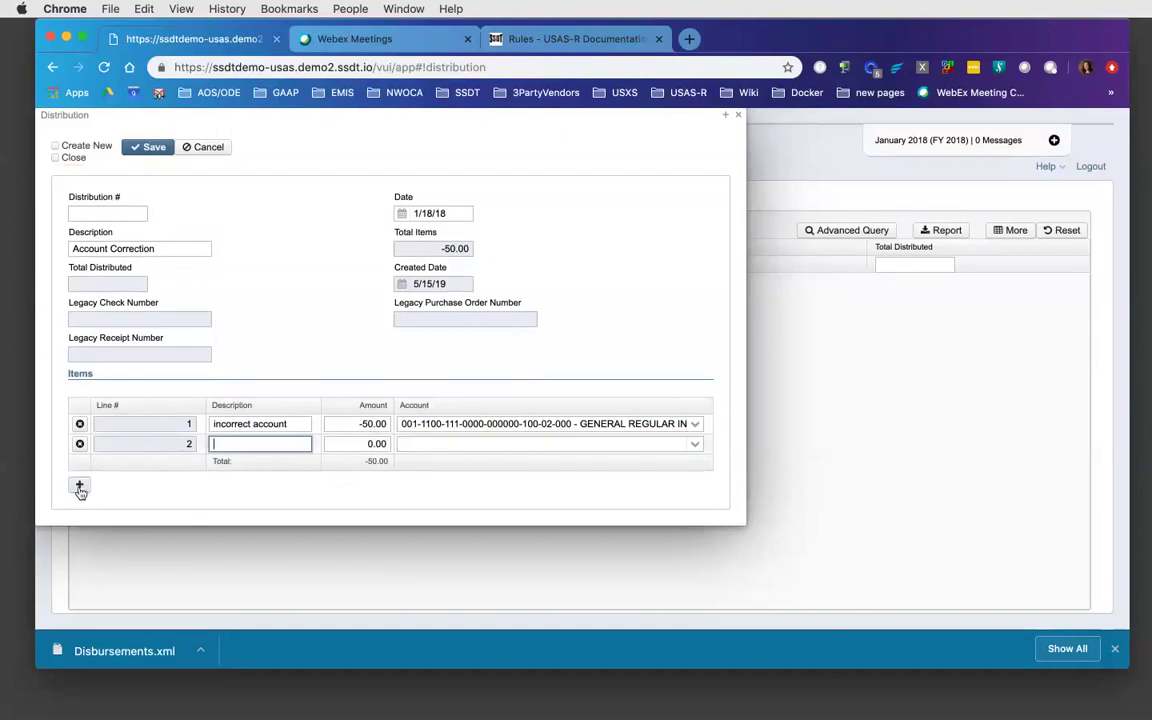
type("correct account")
key("Tab")
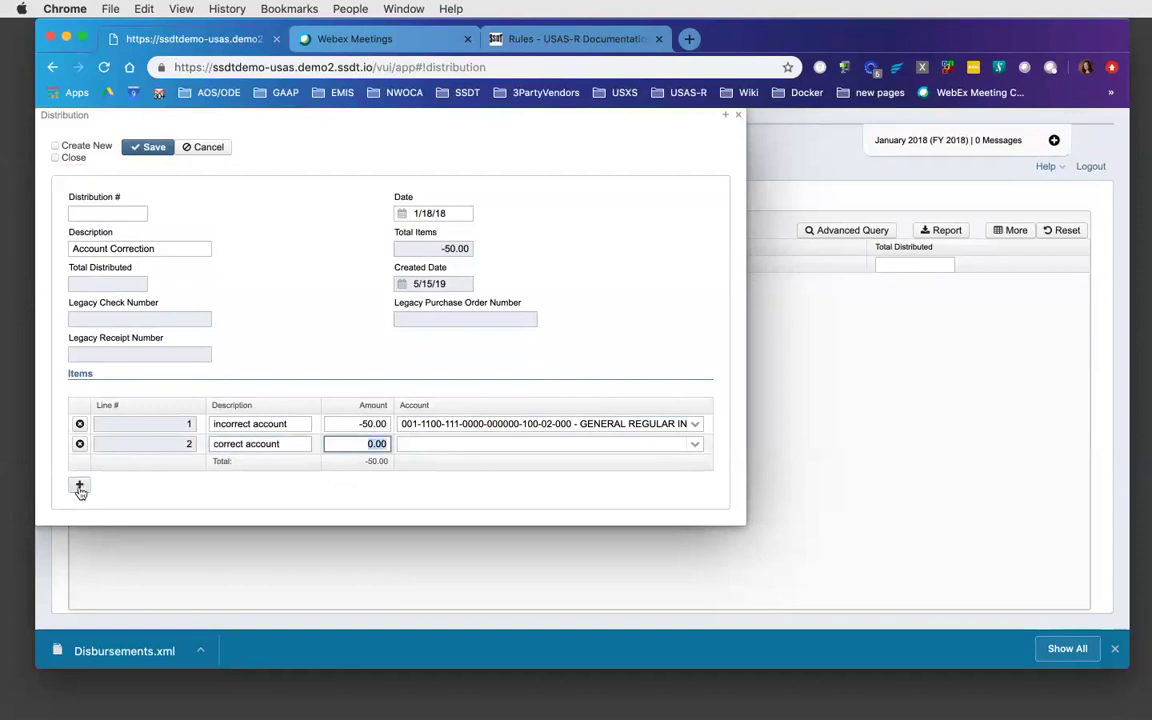
type("50")
key("Tab")
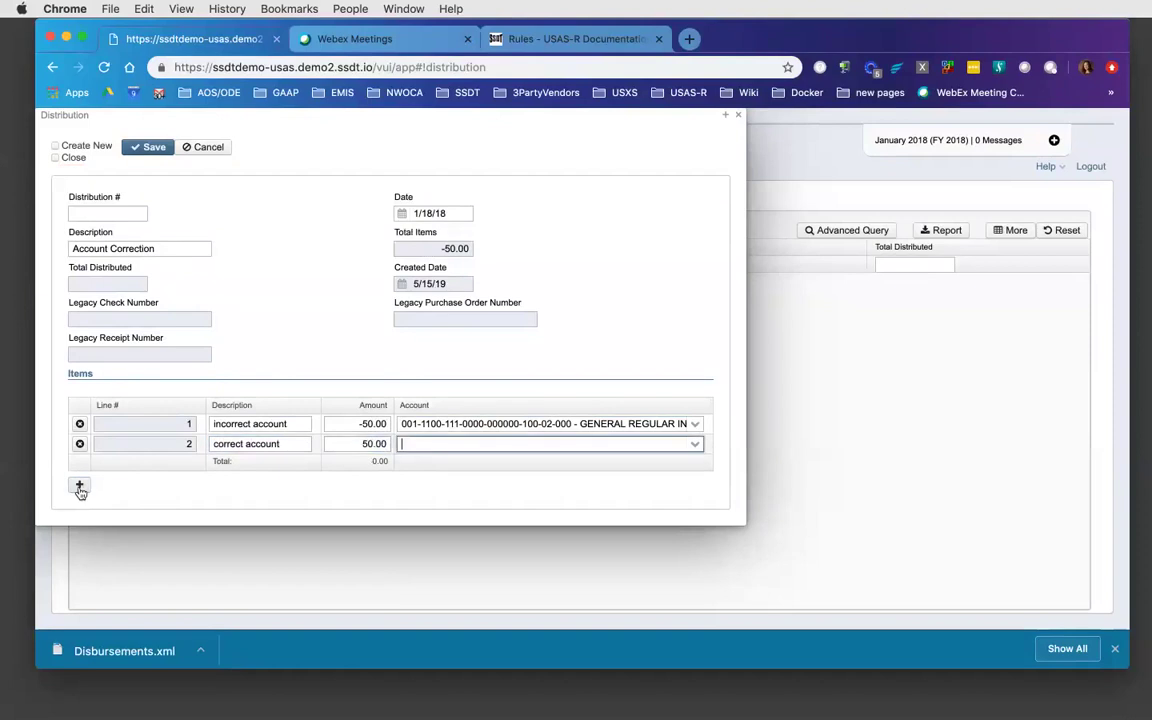
type("001-11-5")
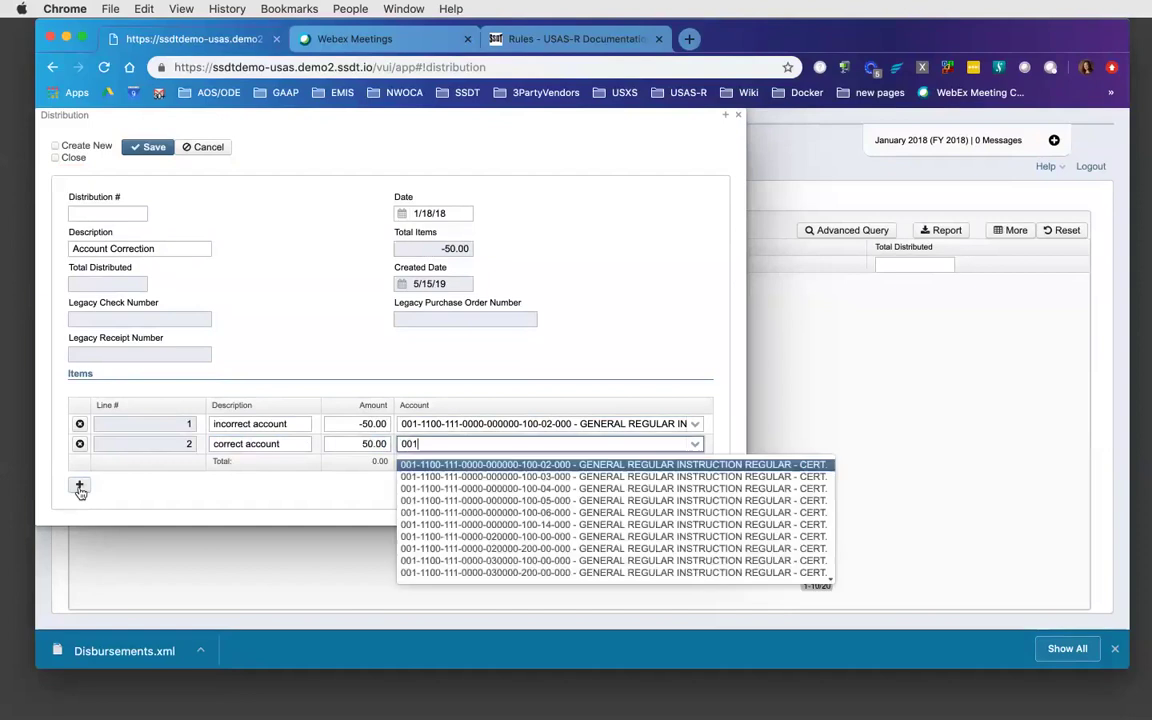
key("BackSpace")
key("BackSpace")
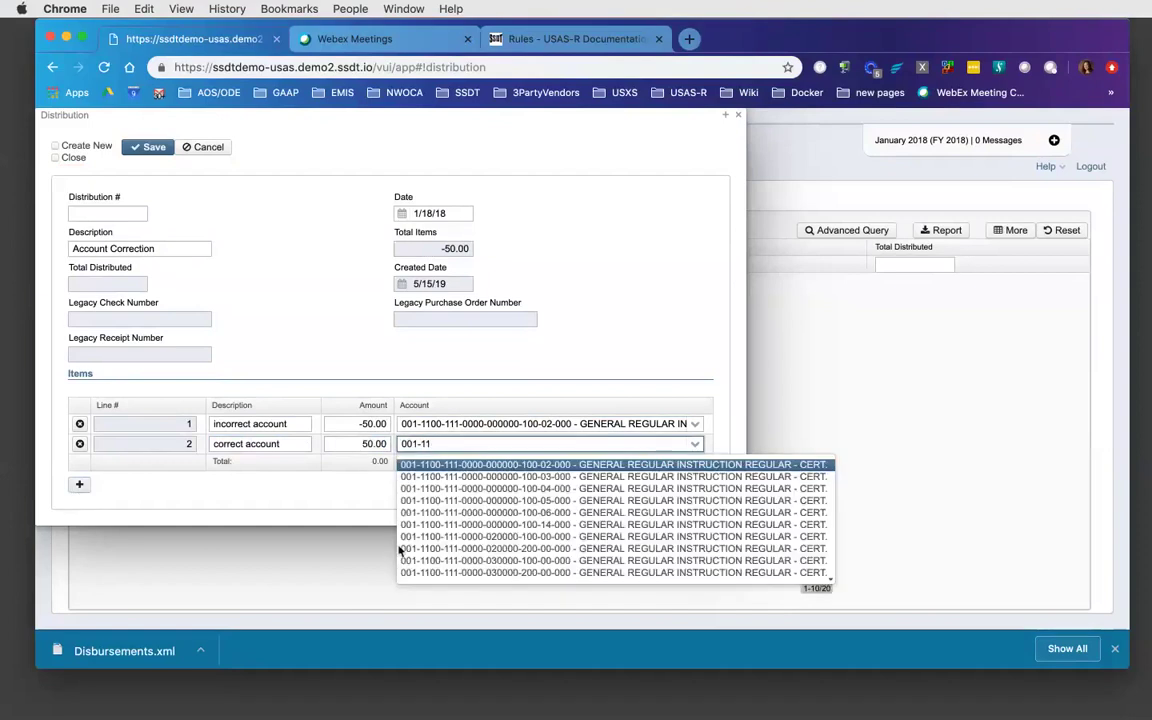
left_click(424, 548)
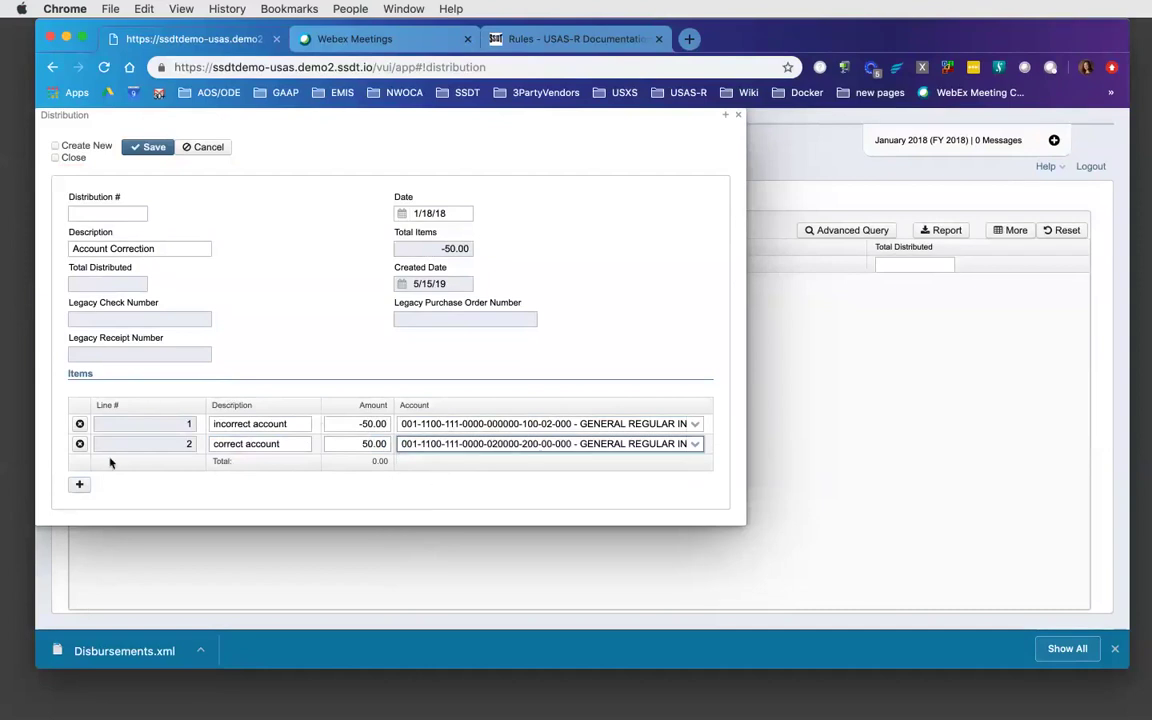
- Save distribution 10001 'Account Correction' (50.00 distributed, 0.00 total) and close its details
left_click(150, 148)
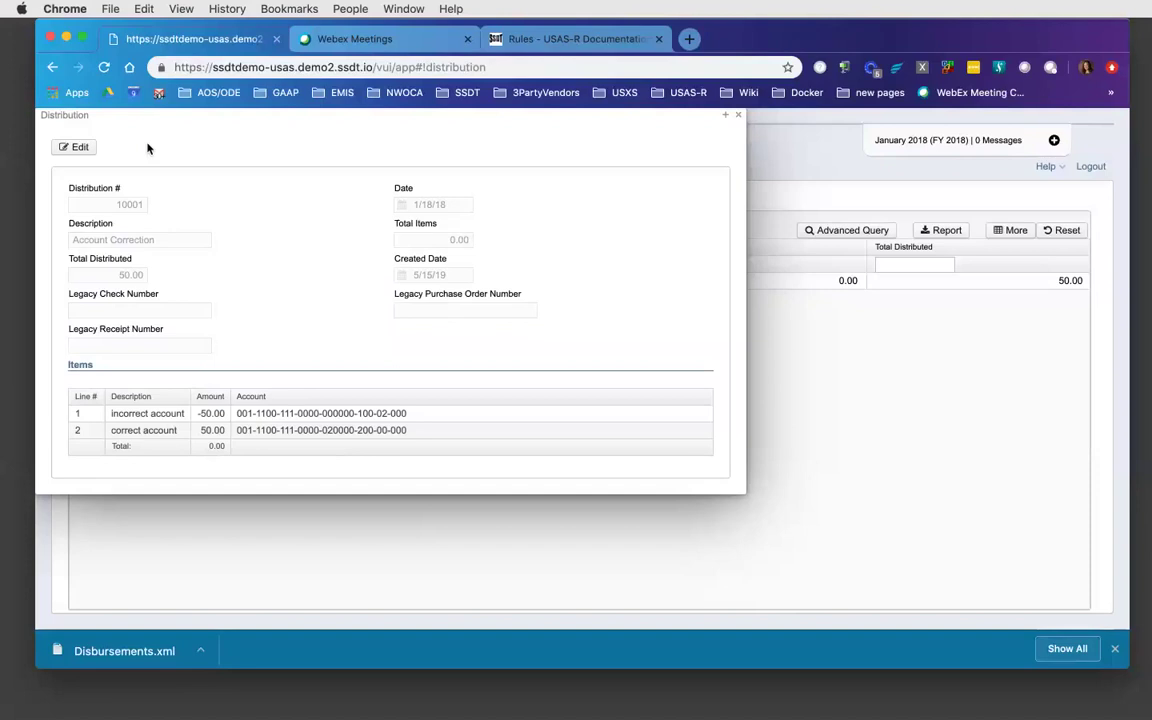
left_click(739, 118)
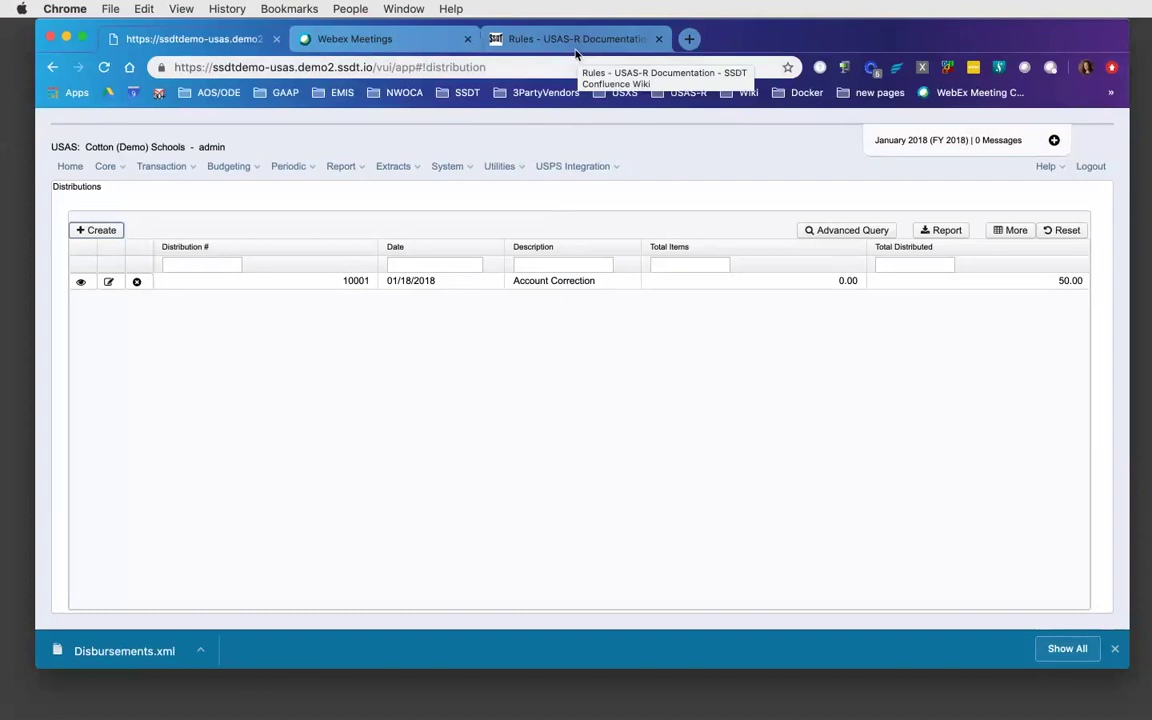
- In the Rules wiki, browse System > USAS-R User Manual > Transaction and review its options table
left_click(577, 48)
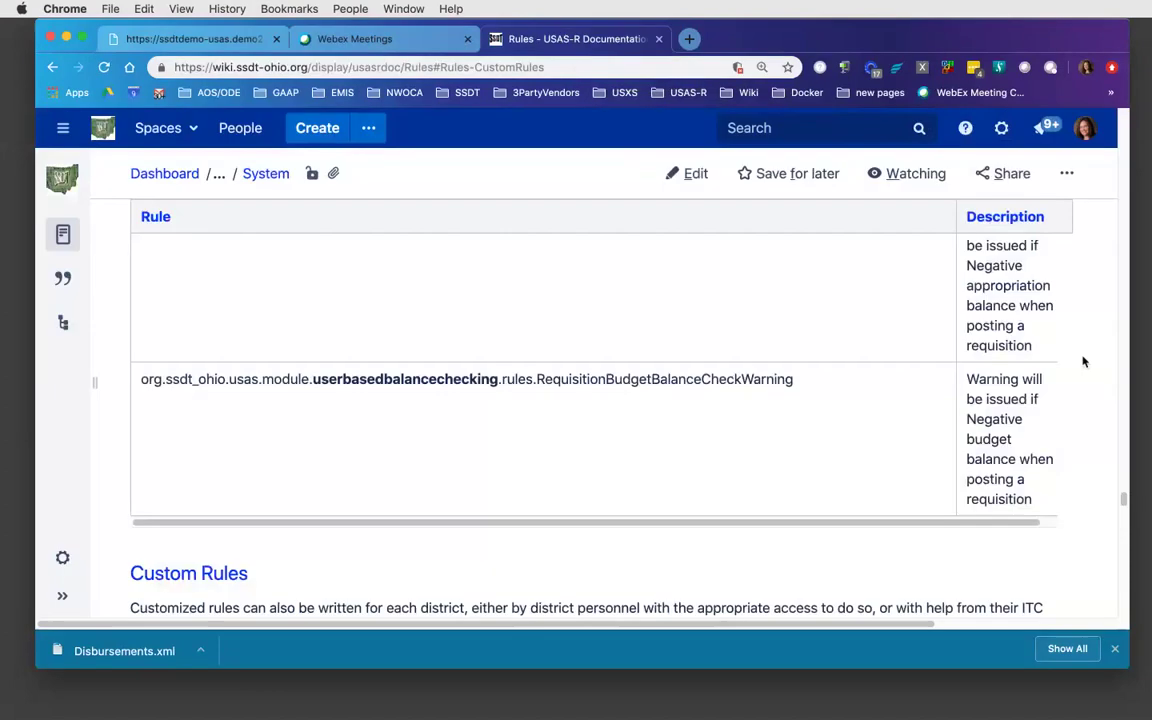
left_click_drag(1124, 498, 972, 120)
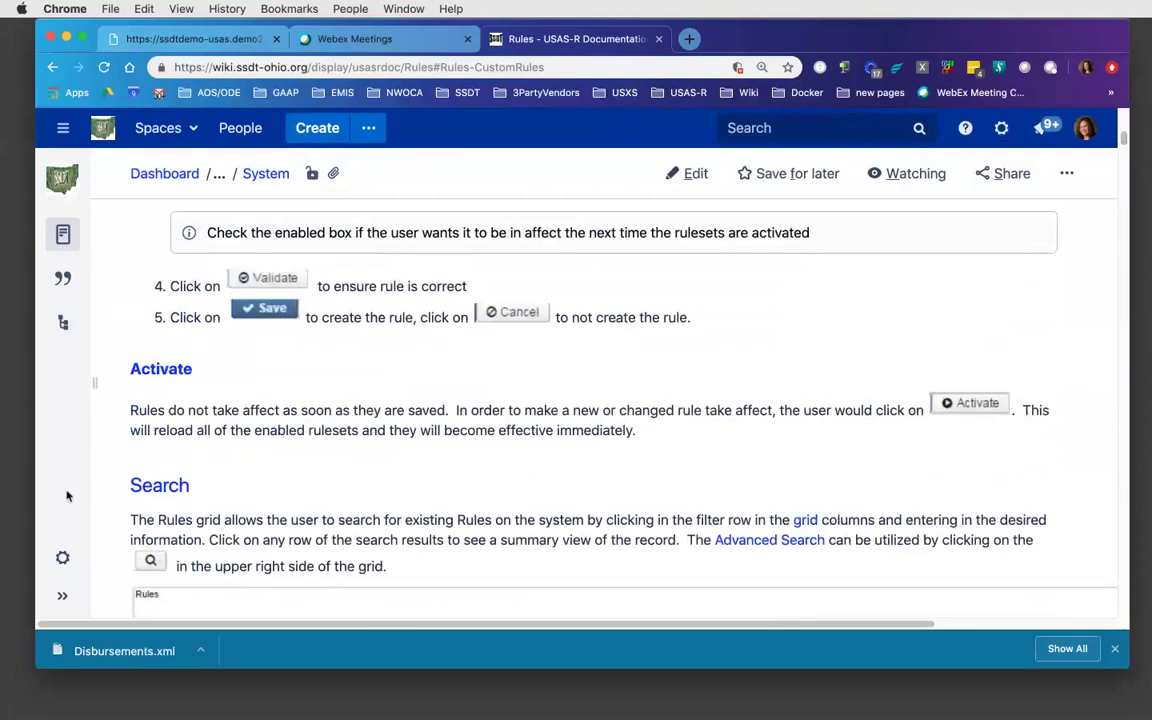
left_click(63, 599)
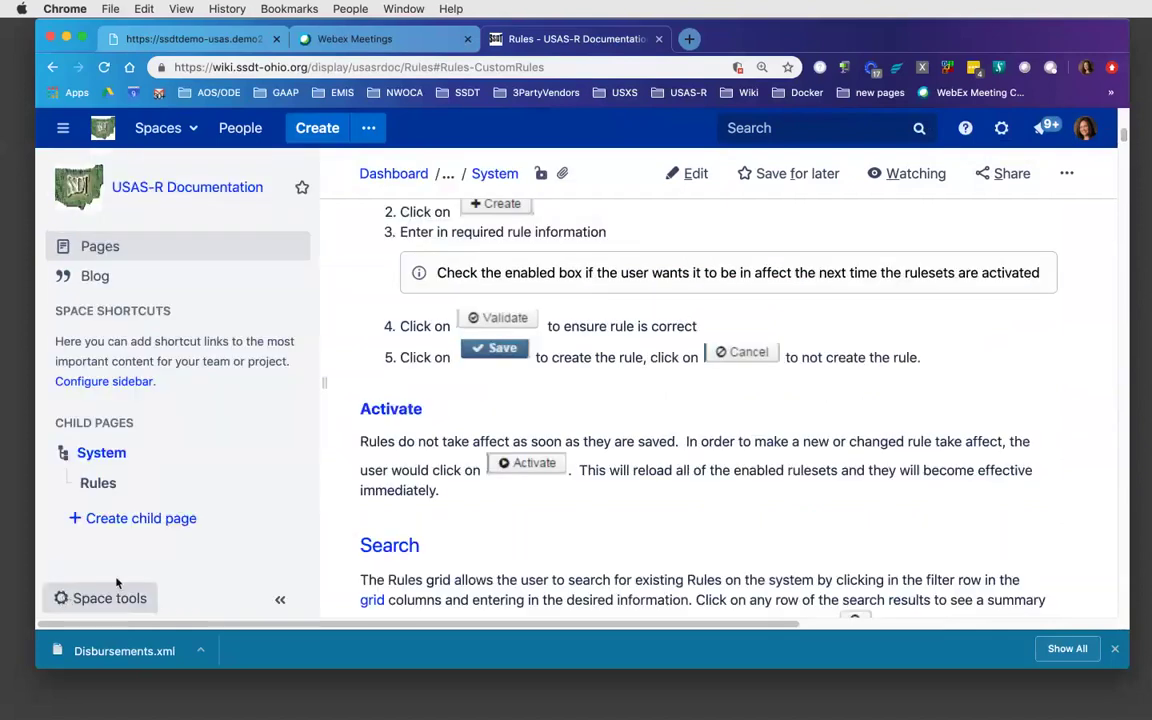
left_click(112, 455)
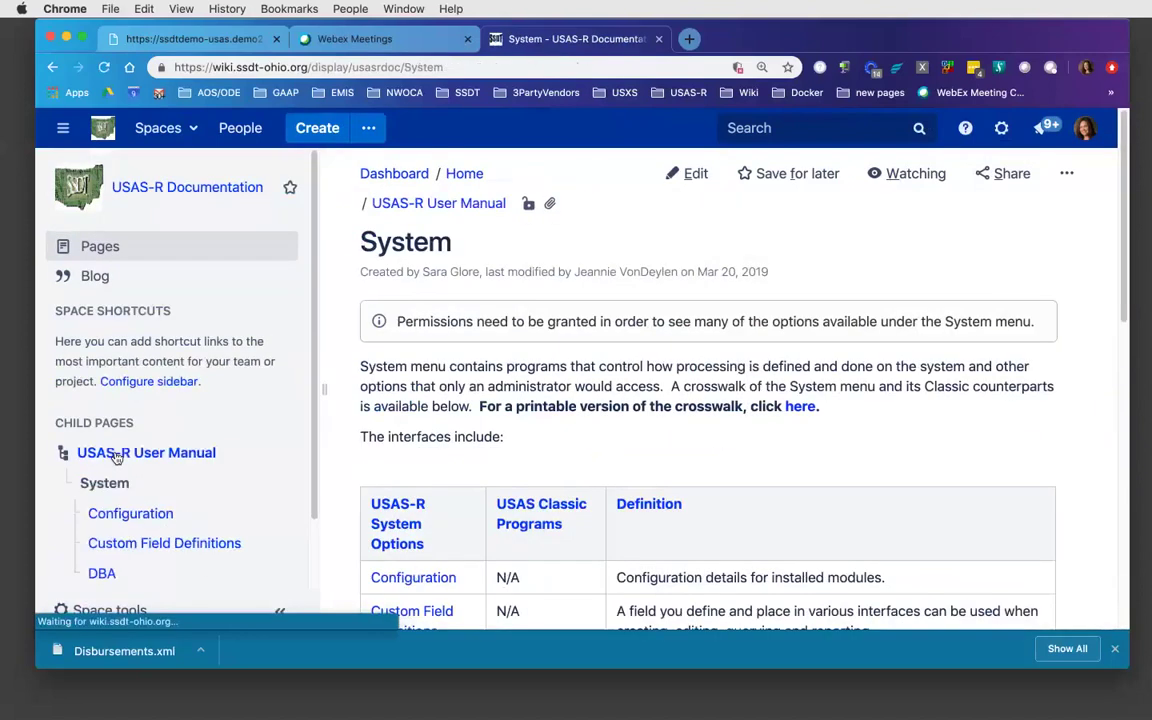
scroll(250, 420, "down", 2)
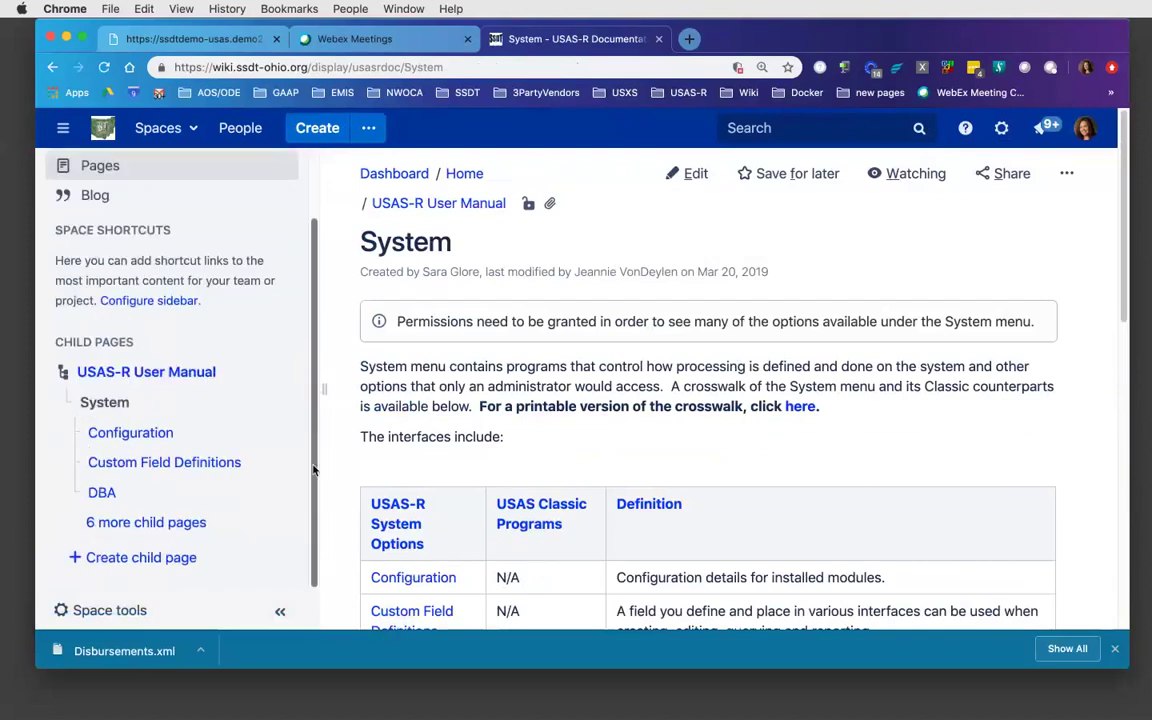
left_click(180, 371)
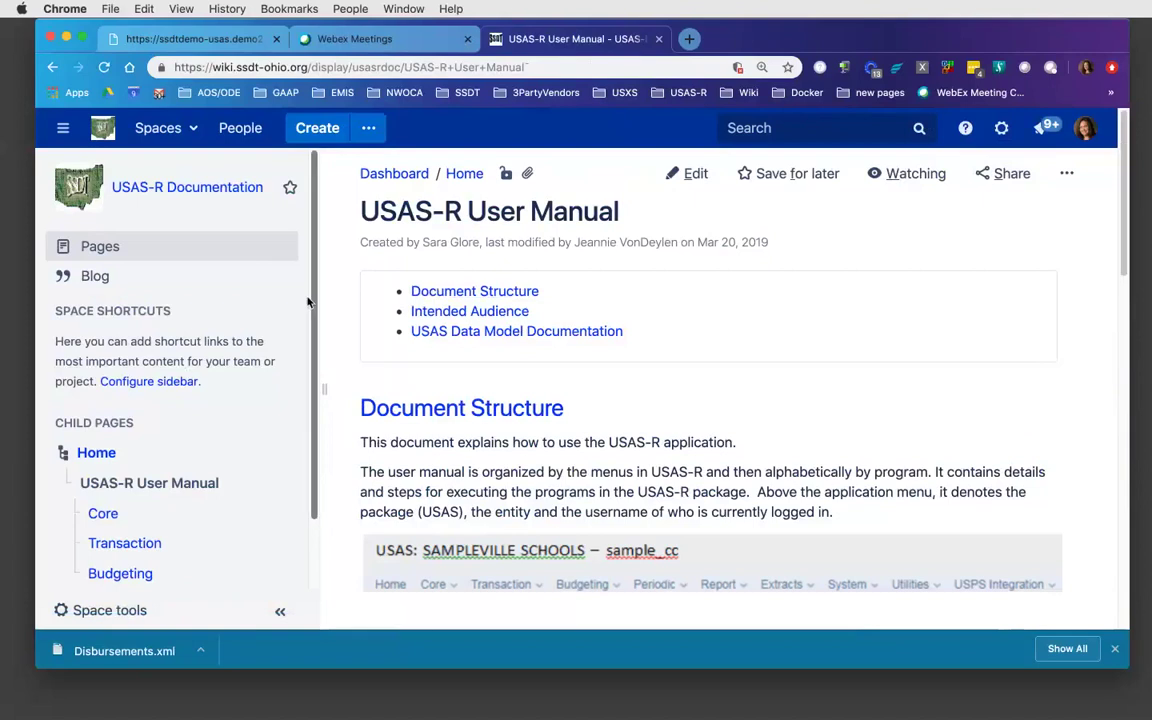
scroll(298, 420, "down", 2)
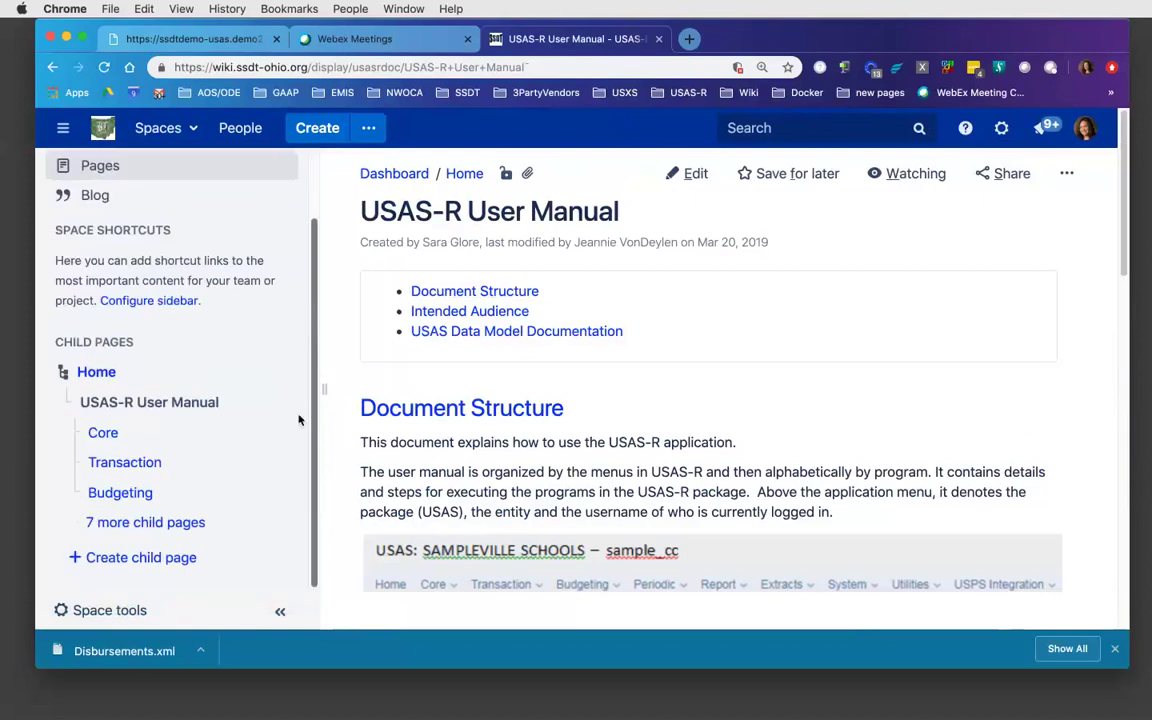
left_click(127, 465)
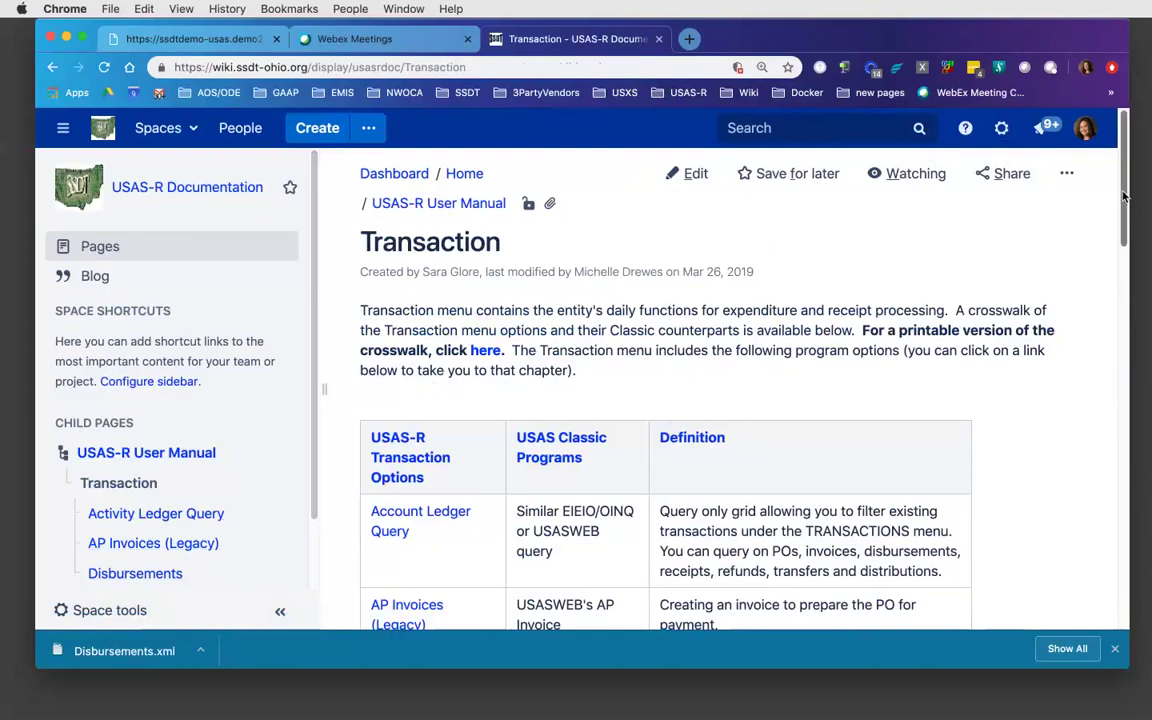
left_click_drag(1122, 218, 1124, 263)
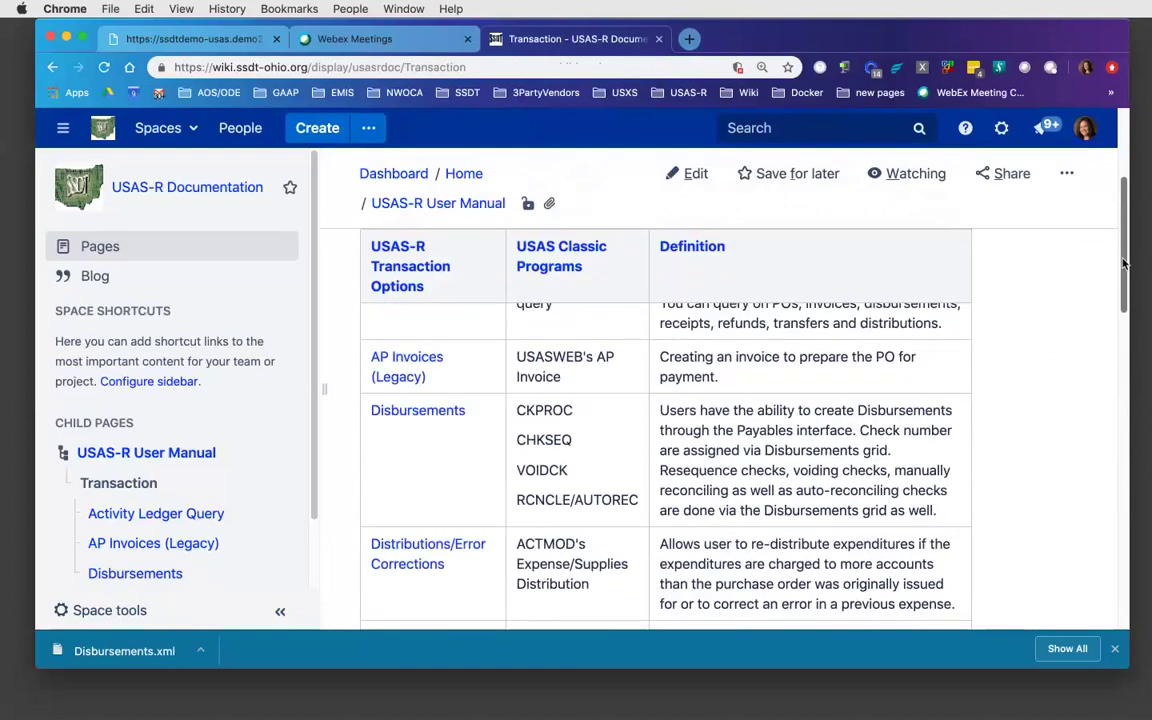
- Read the Create Distributions/Error Corrections help section, then return to the USAS-R Distributions list
left_click(436, 543)
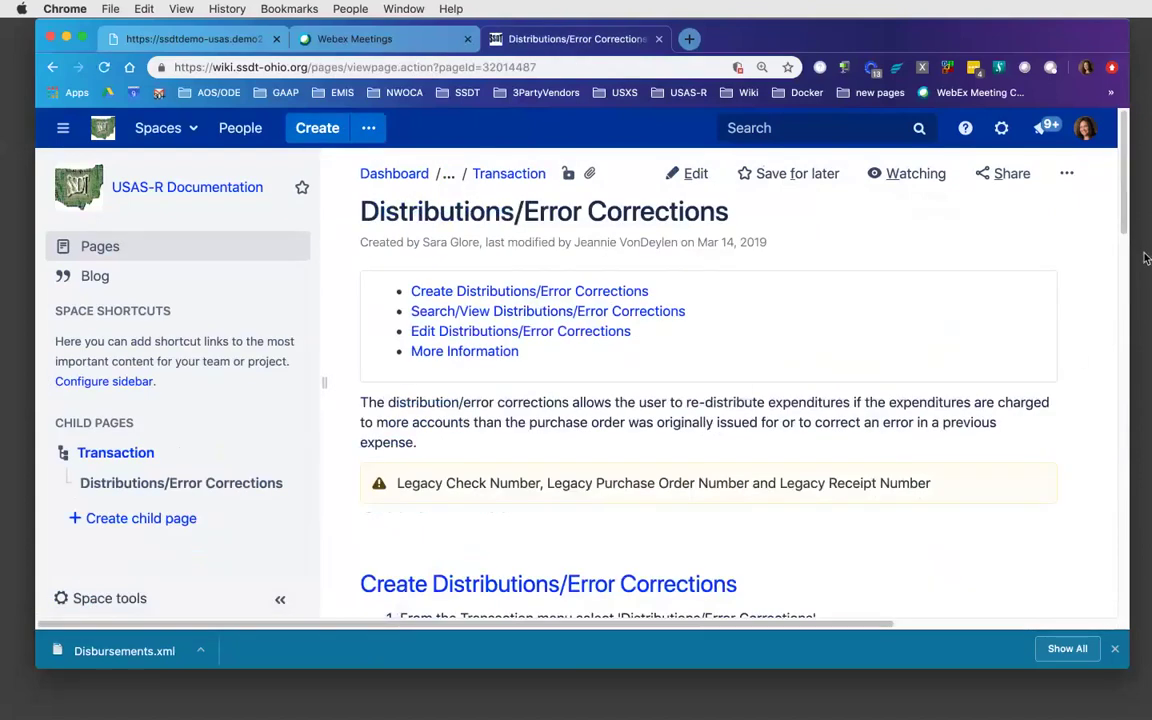
left_click_drag(1126, 203, 1114, 265)
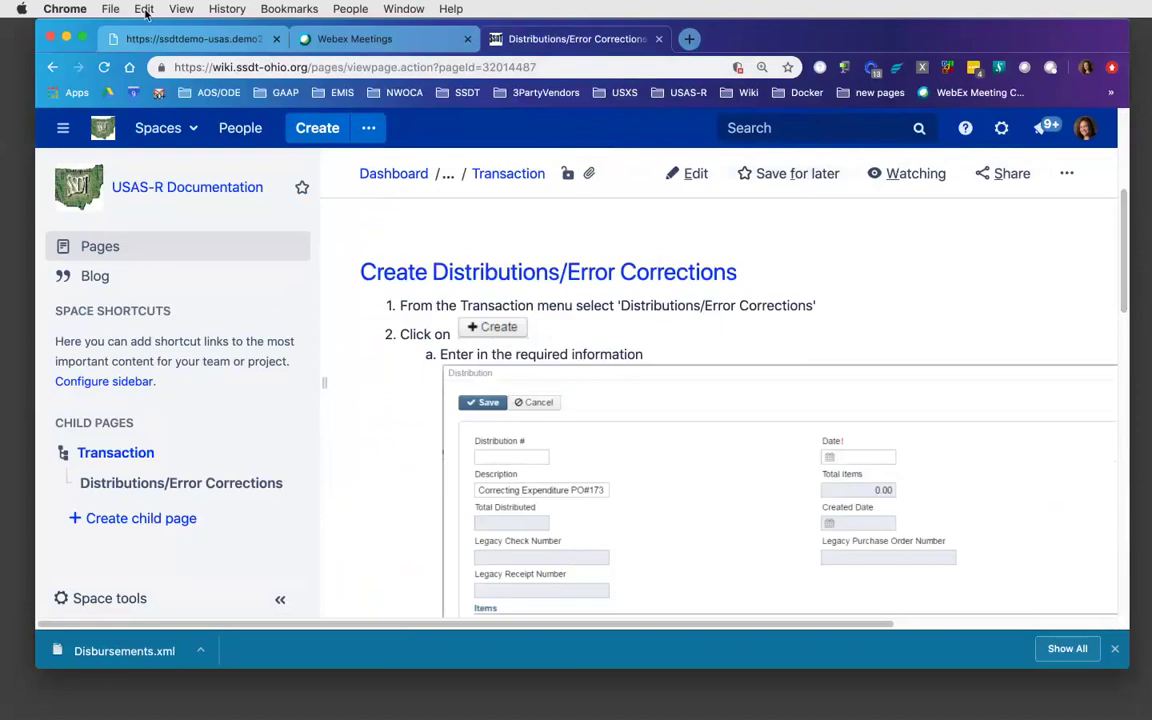
left_click(155, 40)
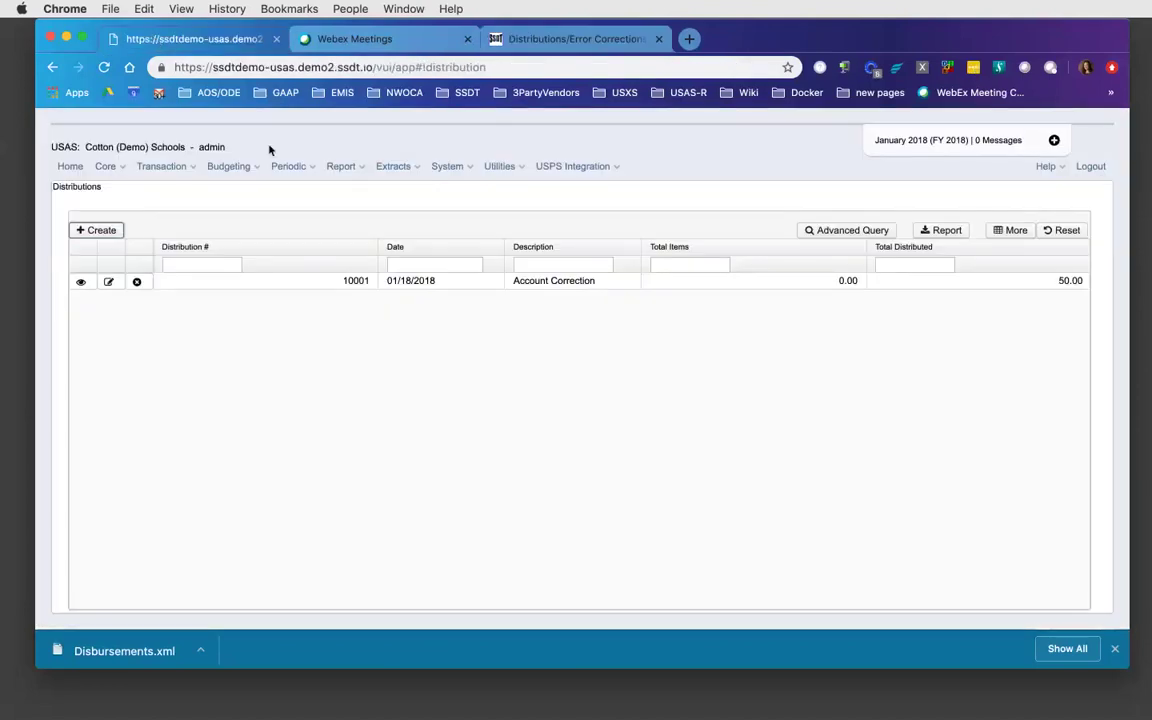
- Go to Transaction > Pending Transactions to view the Test1 and 5/3 Pay payroll entries
left_click(194, 167)
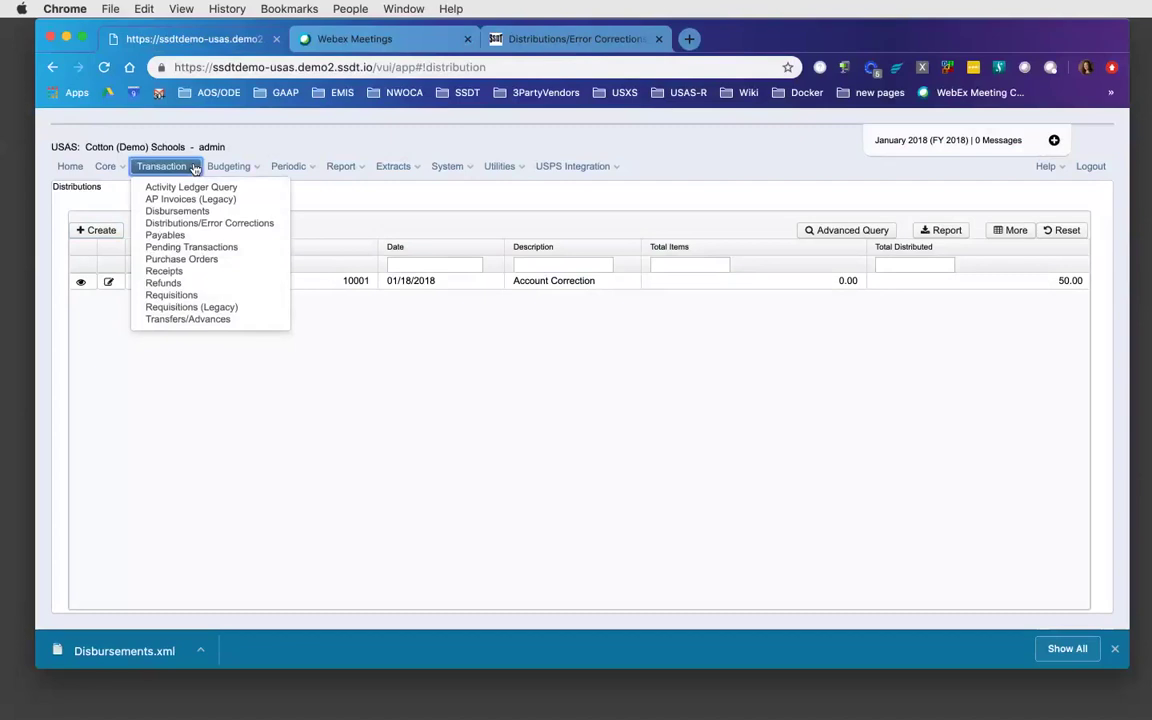
left_click(199, 248)
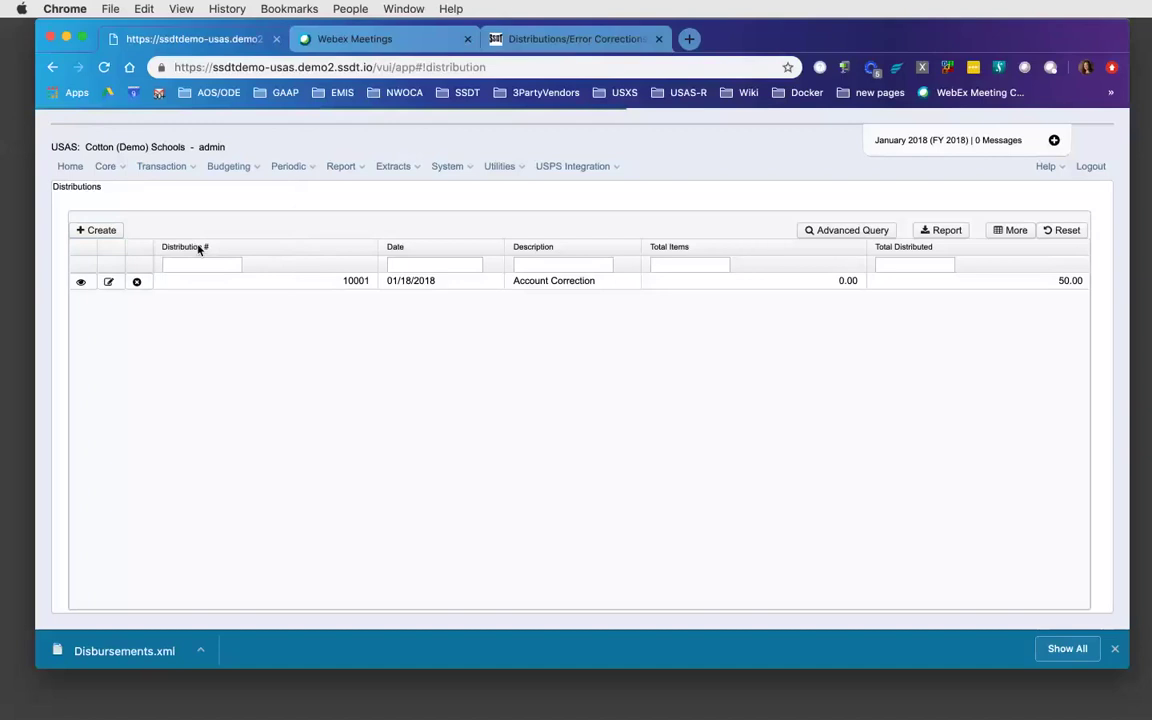
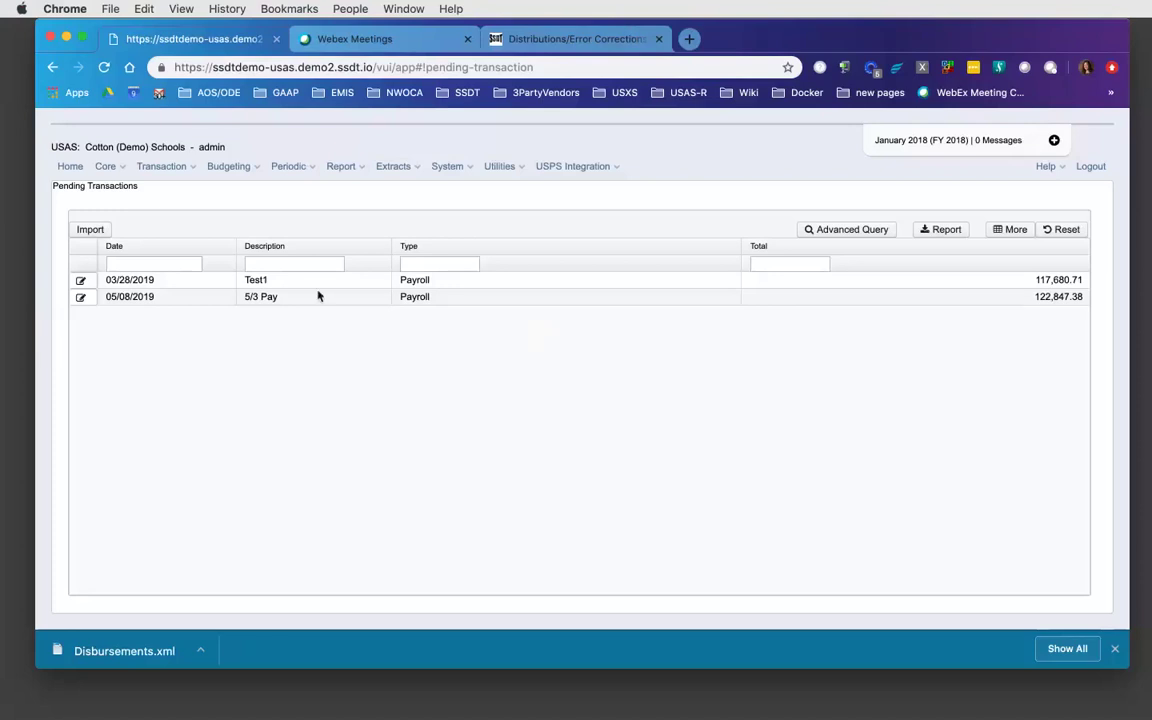
- Open the 05/08/2019 5/3 Pay pending transaction (122,847.38) and scroll through its account lines
left_click(82, 299)
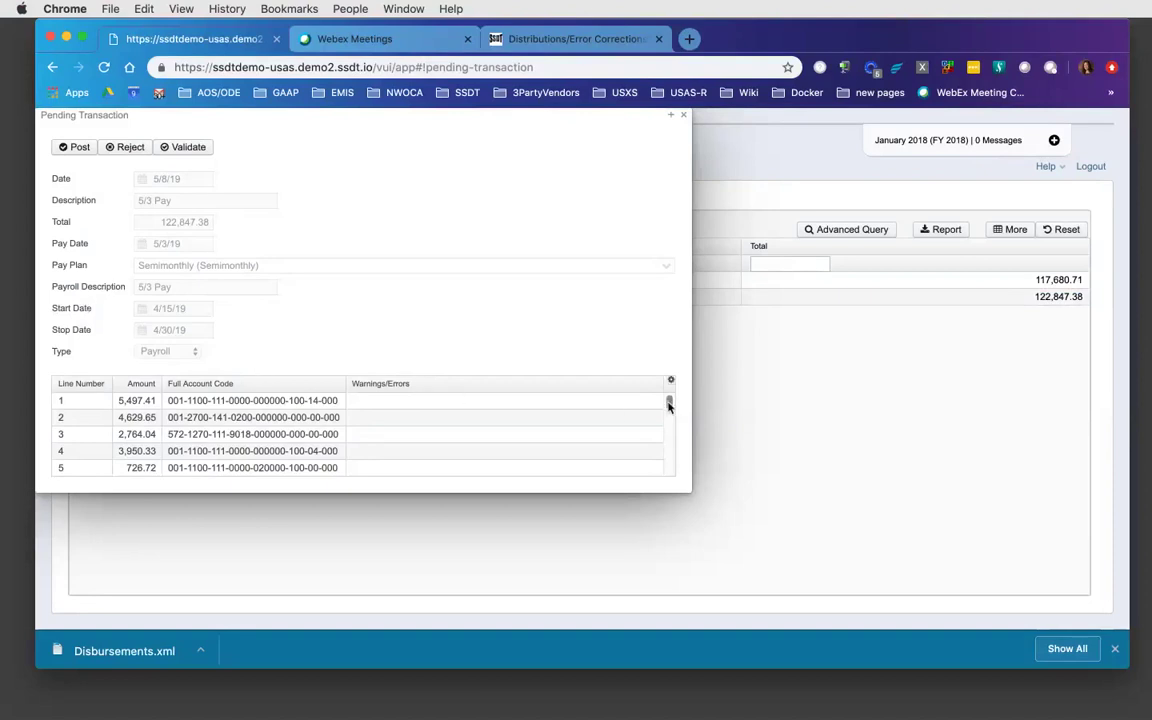
scroll(669, 405, "down", 10)
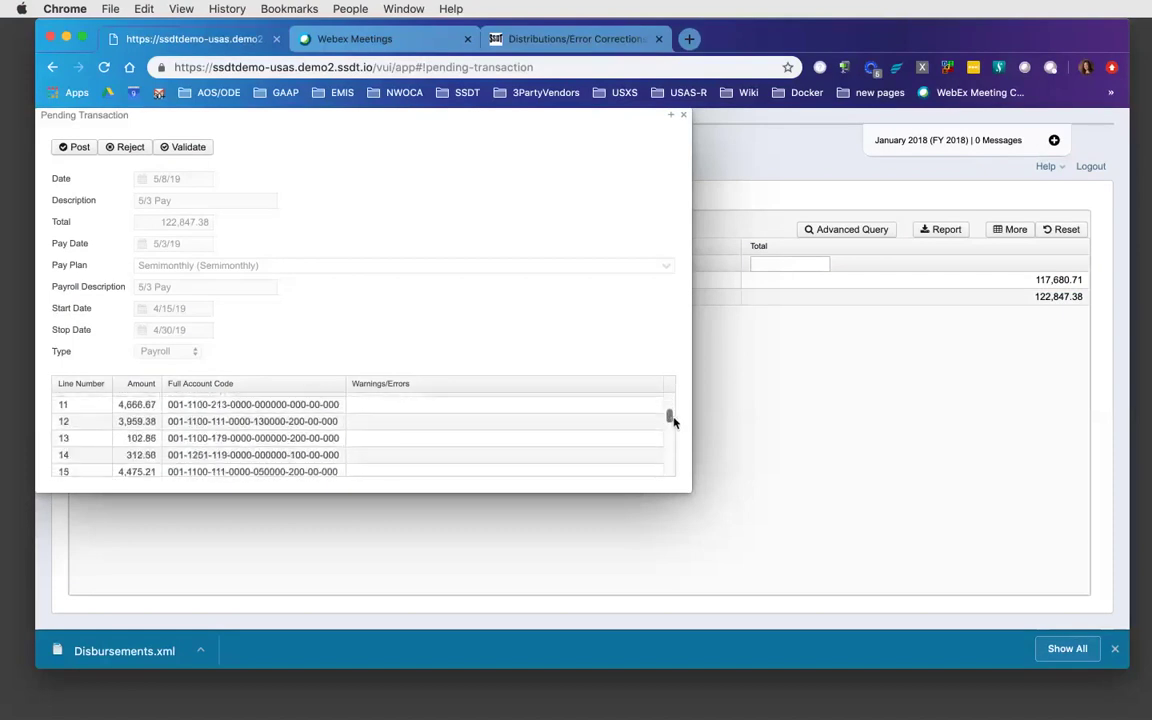
left_click_drag(673, 427, 673, 458)
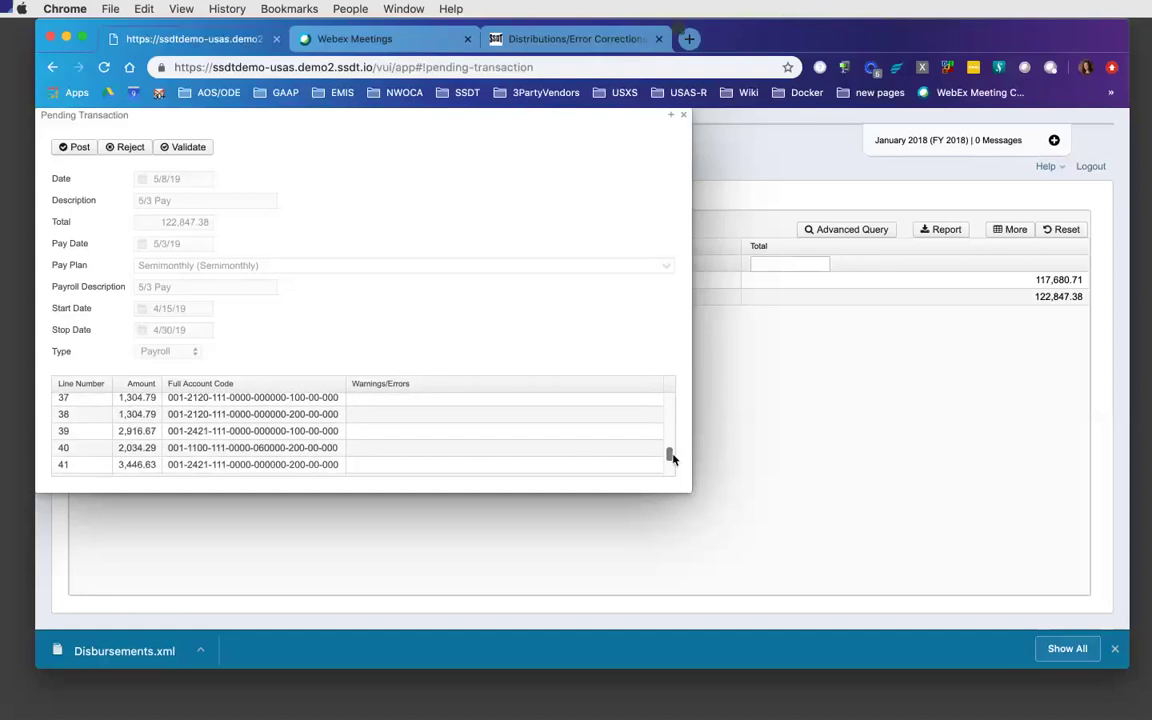
left_click_drag(673, 458, 676, 403)
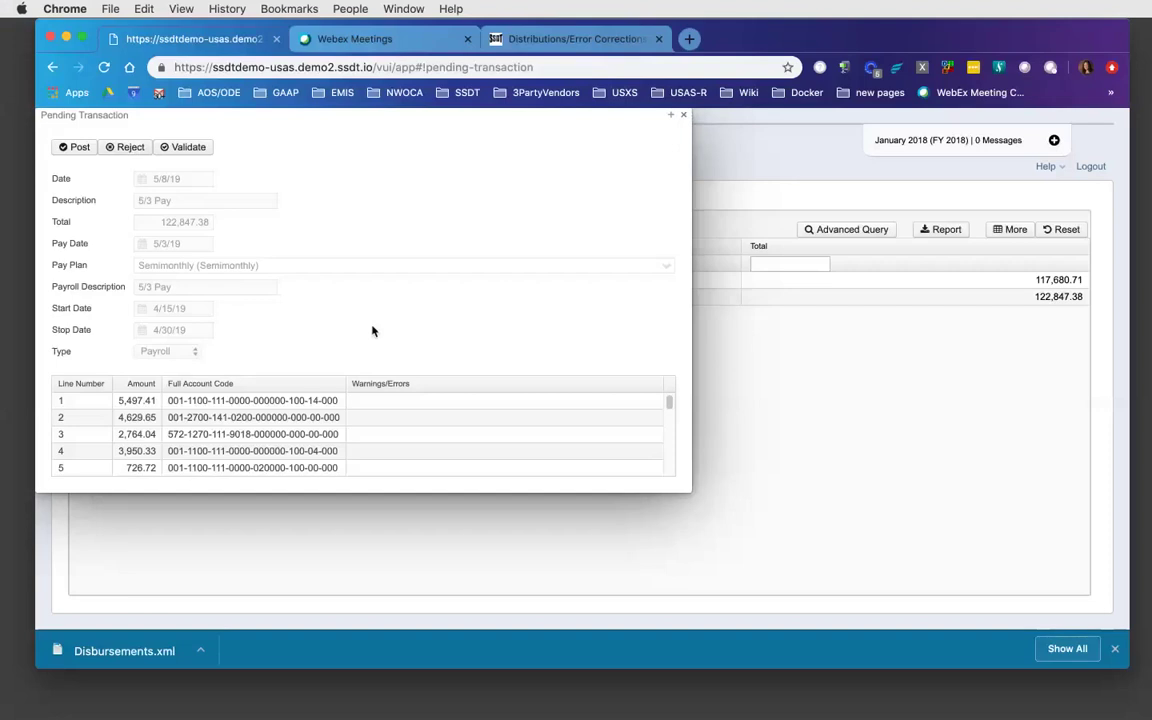
left_click(684, 116)
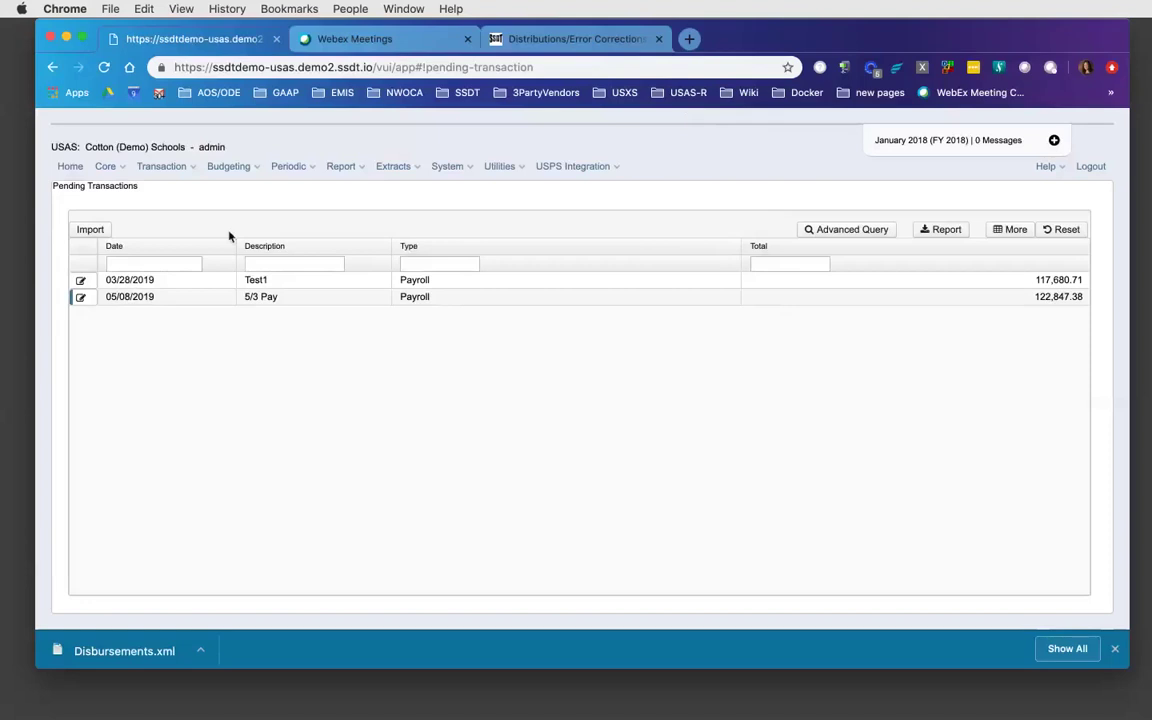
- Filter Disbursements by Type 'payrol', then bring up the Distributions/Error Corrections wiki page
left_click(178, 168)
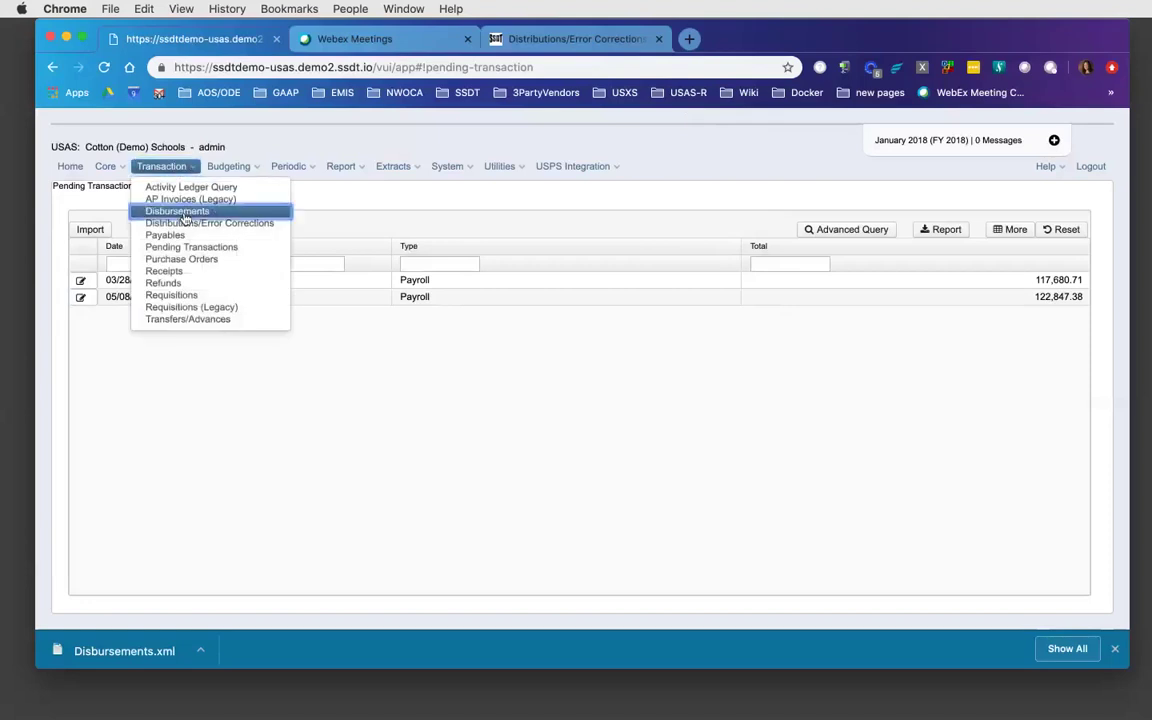
left_click(184, 220)
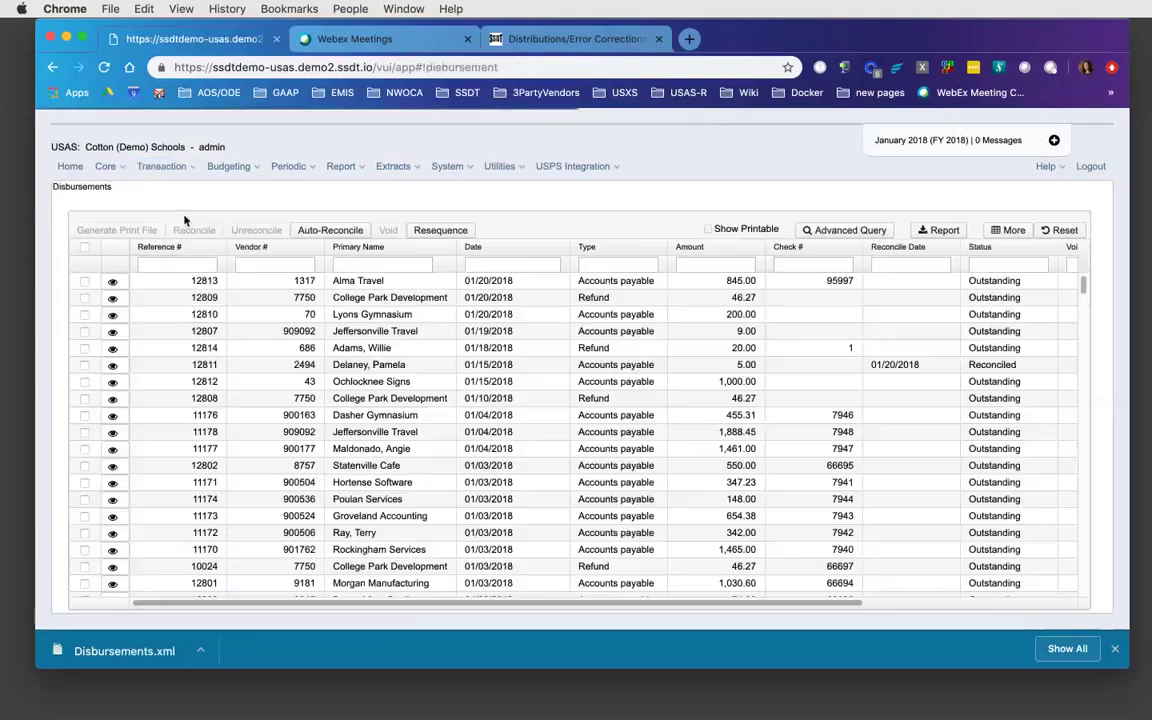
left_click(611, 265)
type("payroll")
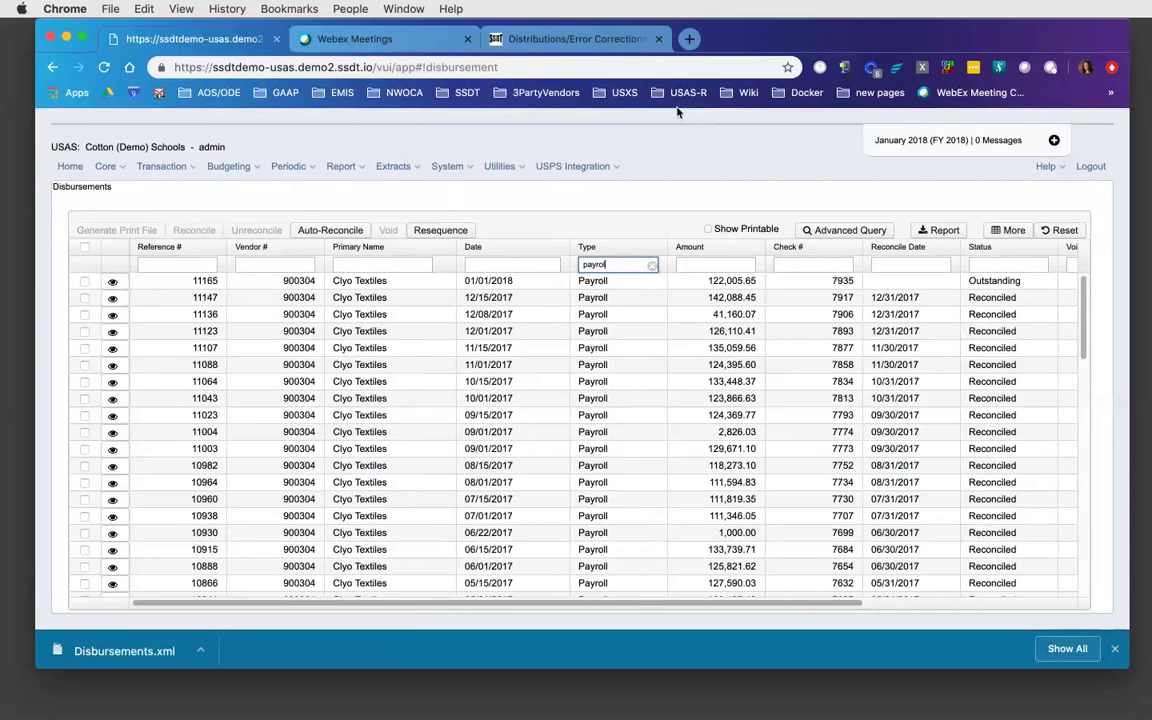
left_click(535, 44)
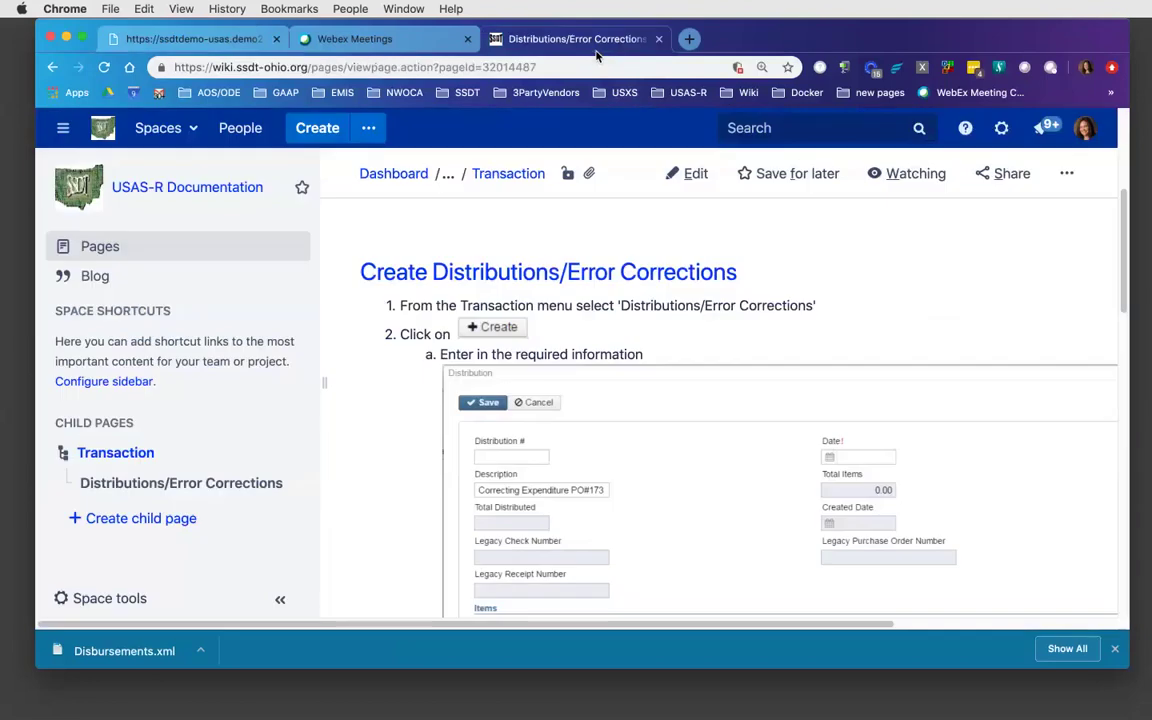
- Browse the wiki's Transaction child pages to Pending Transactions' Post Pending Transactions section
left_click(126, 455)
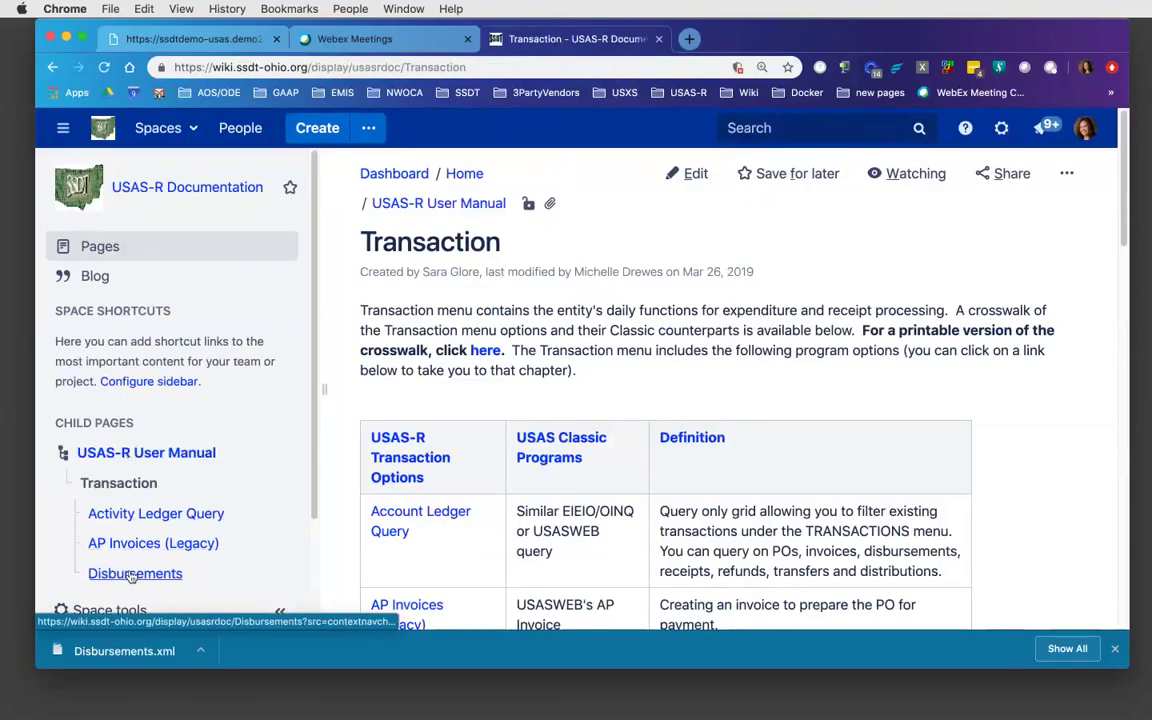
left_click(130, 573)
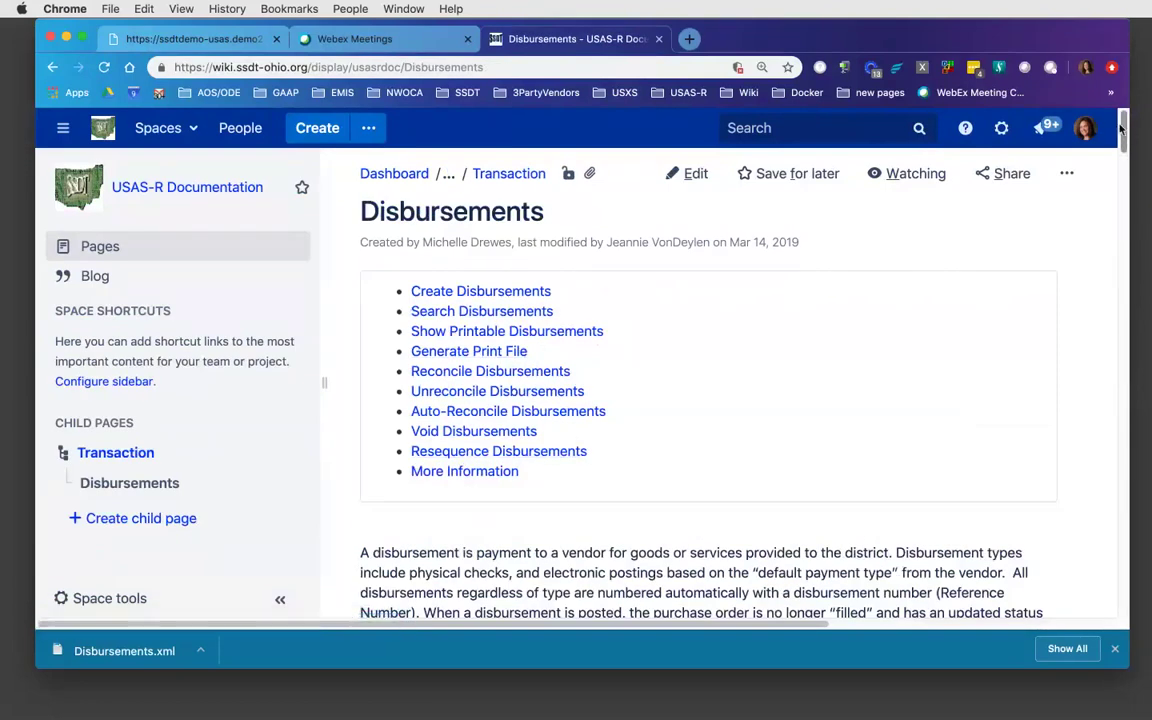
left_click_drag(1125, 138, 1118, 282)
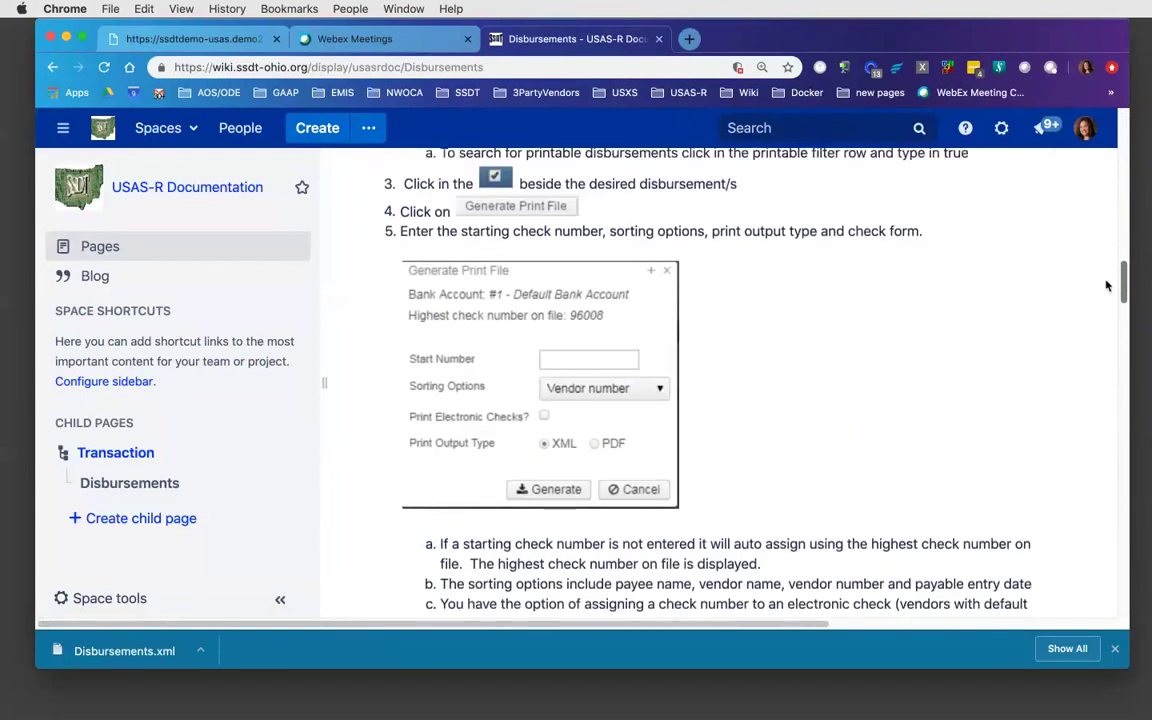
left_click(114, 456)
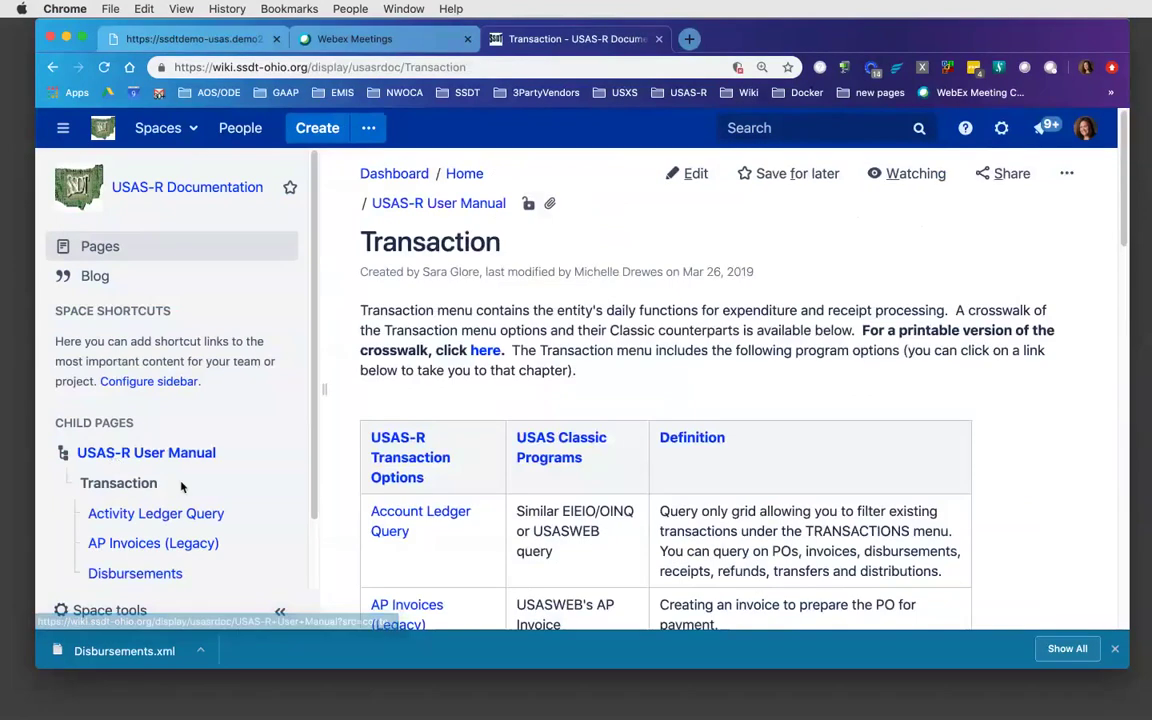
scroll(313, 390, "down", 2)
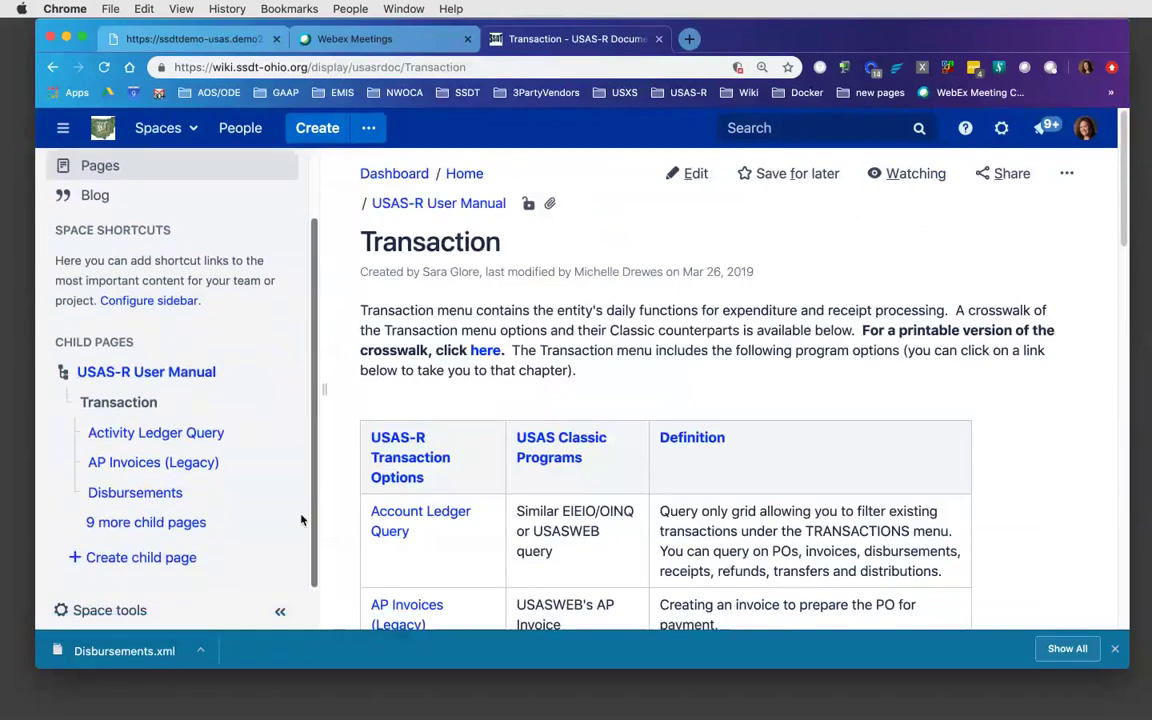
left_click(169, 534)
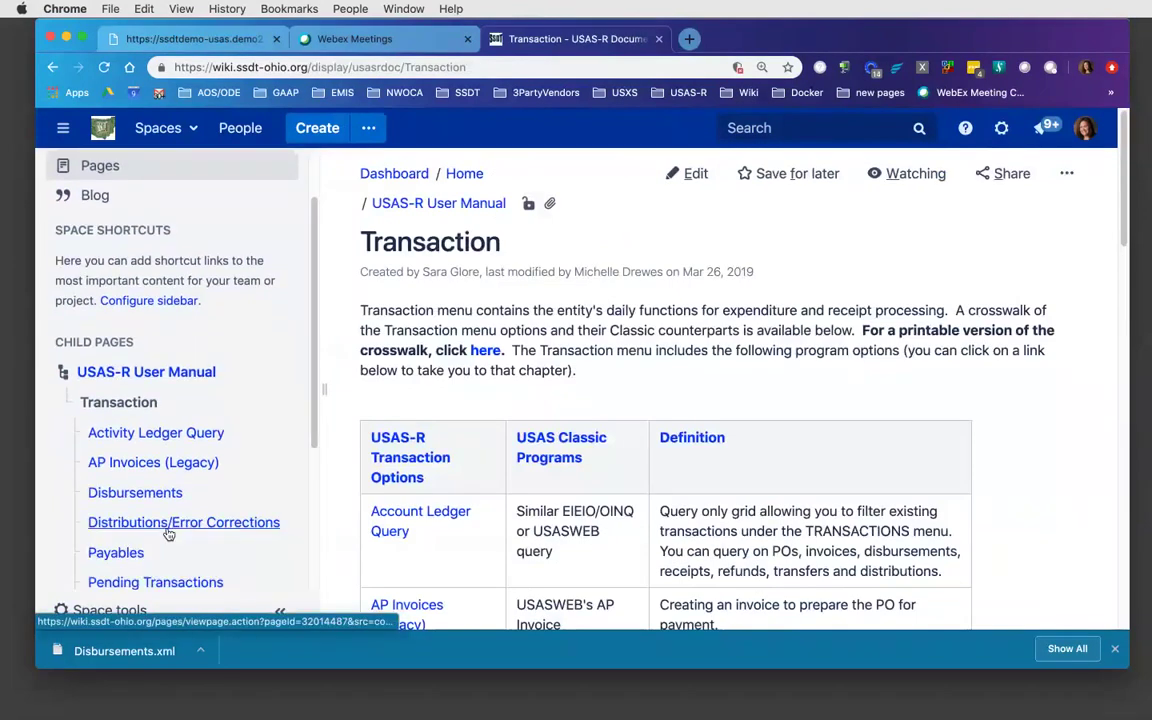
left_click(147, 584)
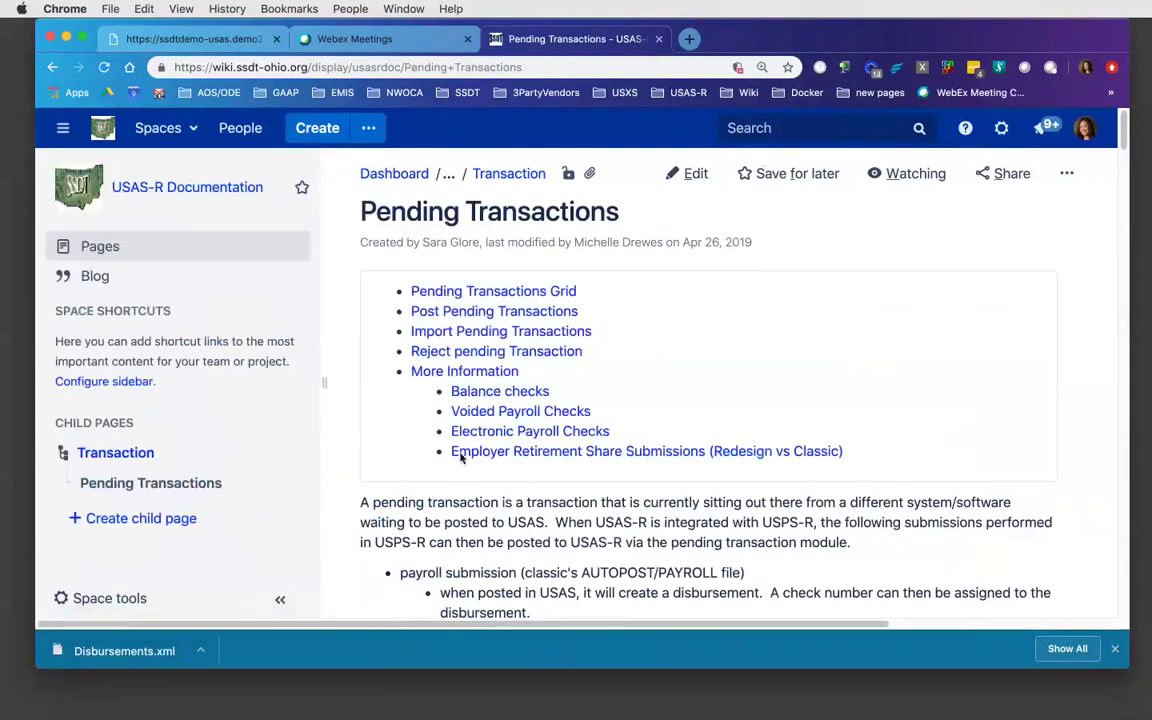
left_click(540, 313)
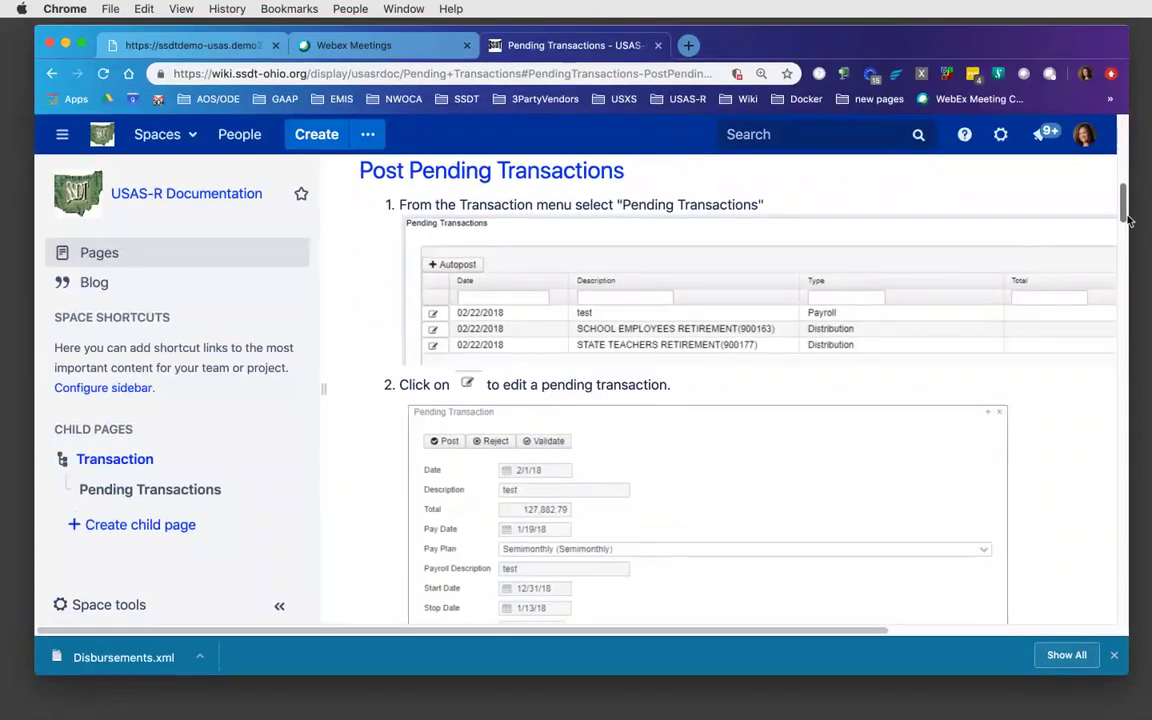
- Read the Pending Transaction Post Options section, then return to the Payroll-filtered Disbursements list
left_click_drag(1124, 212, 1115, 278)
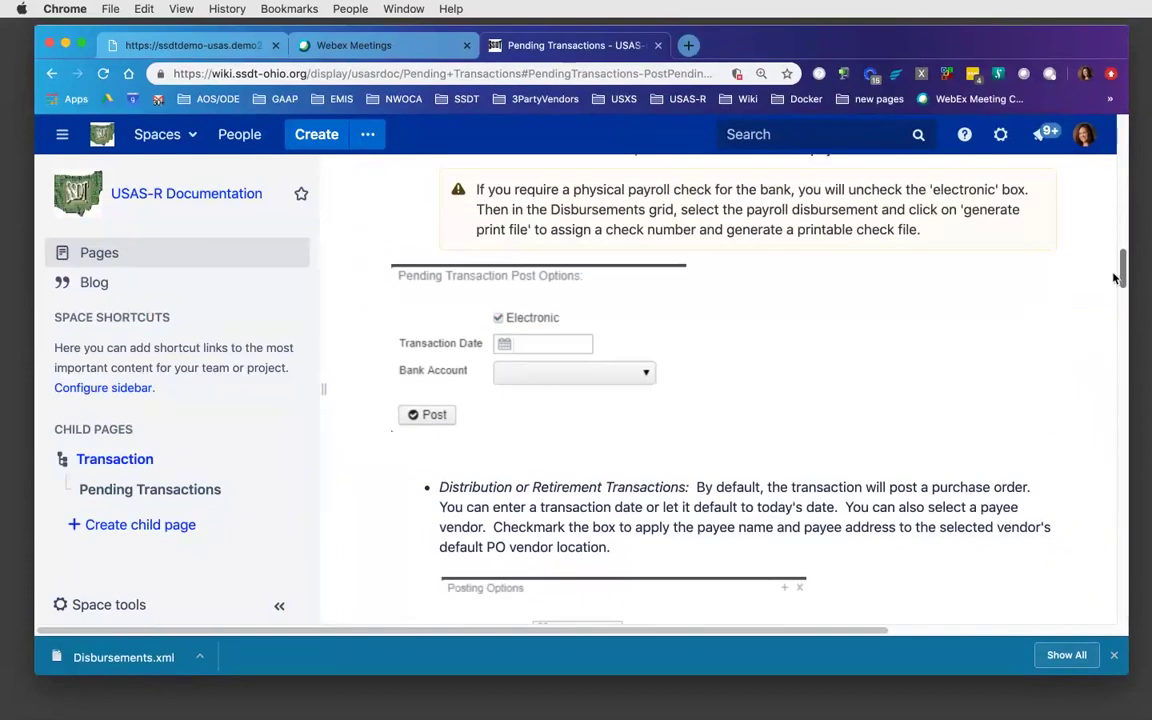
scroll(1005, 252, "down", 1)
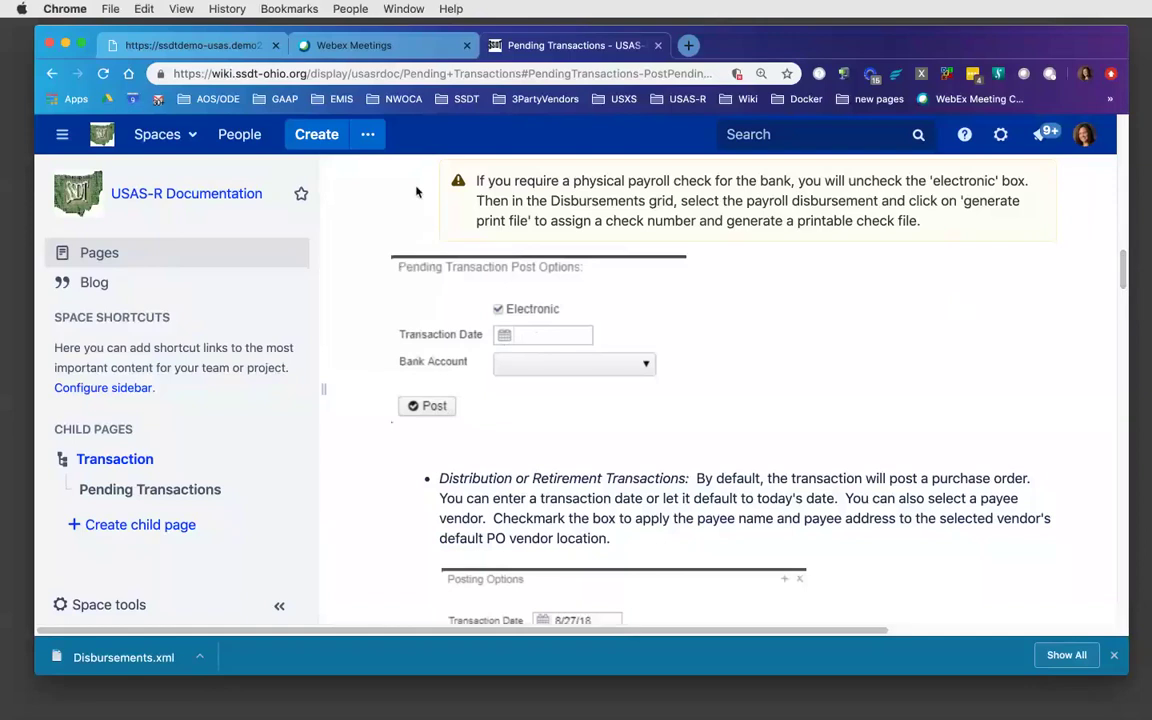
left_click(200, 46)
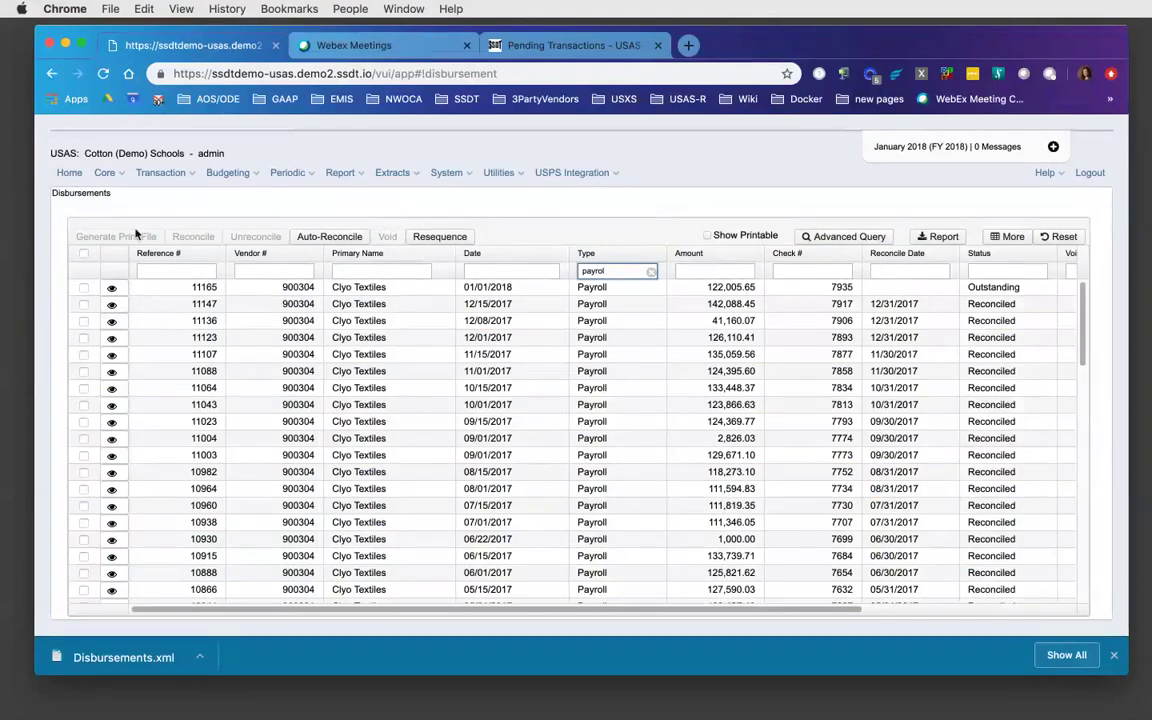
- View the 01/01/2018 Payroll disbursement for 122,005.65 and scroll through its payroll items
left_click(112, 290)
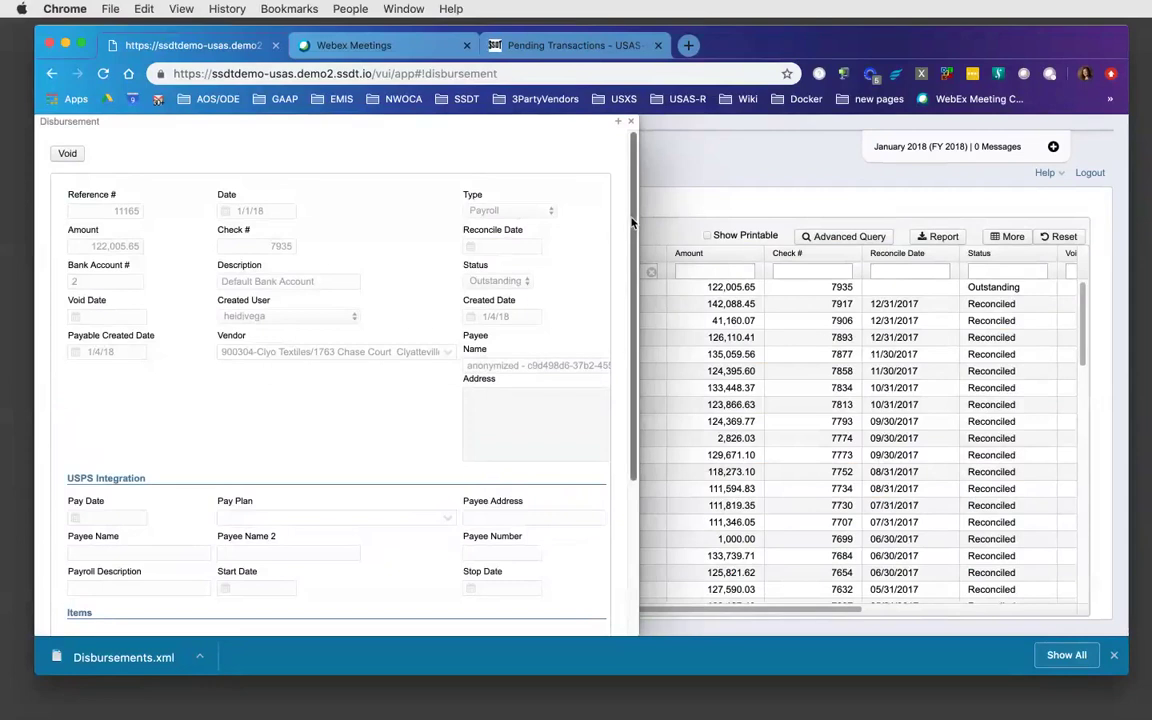
left_click_drag(632, 222, 638, 379)
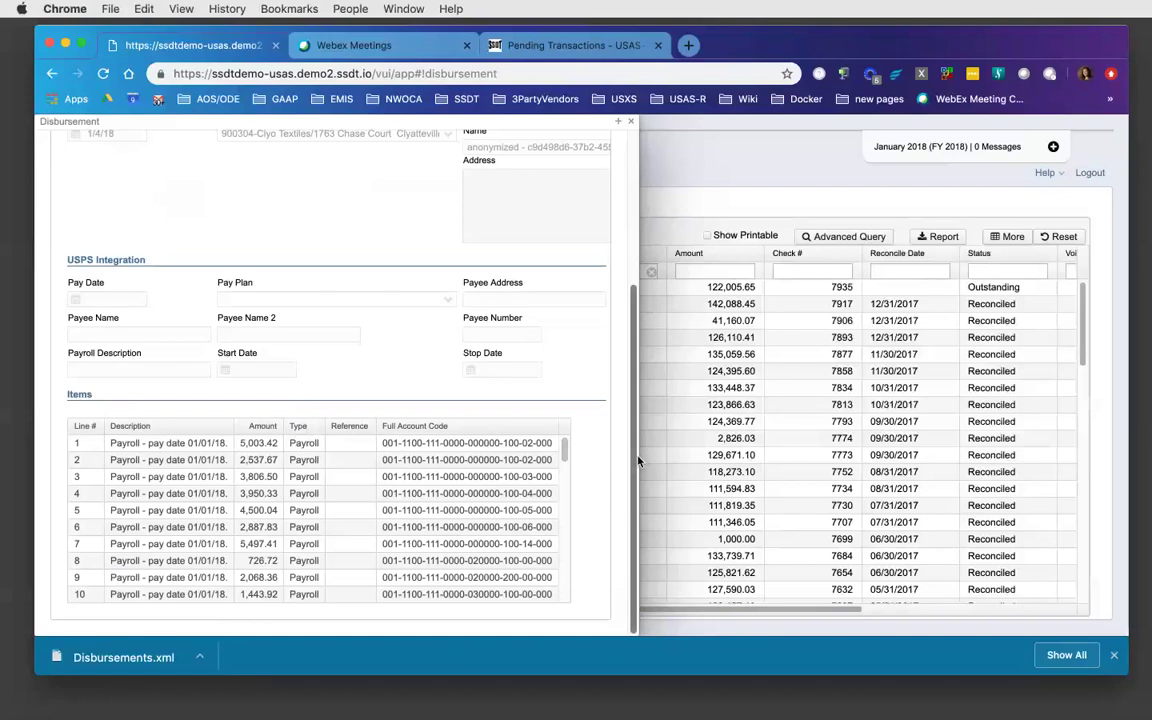
left_click_drag(638, 460, 643, 287)
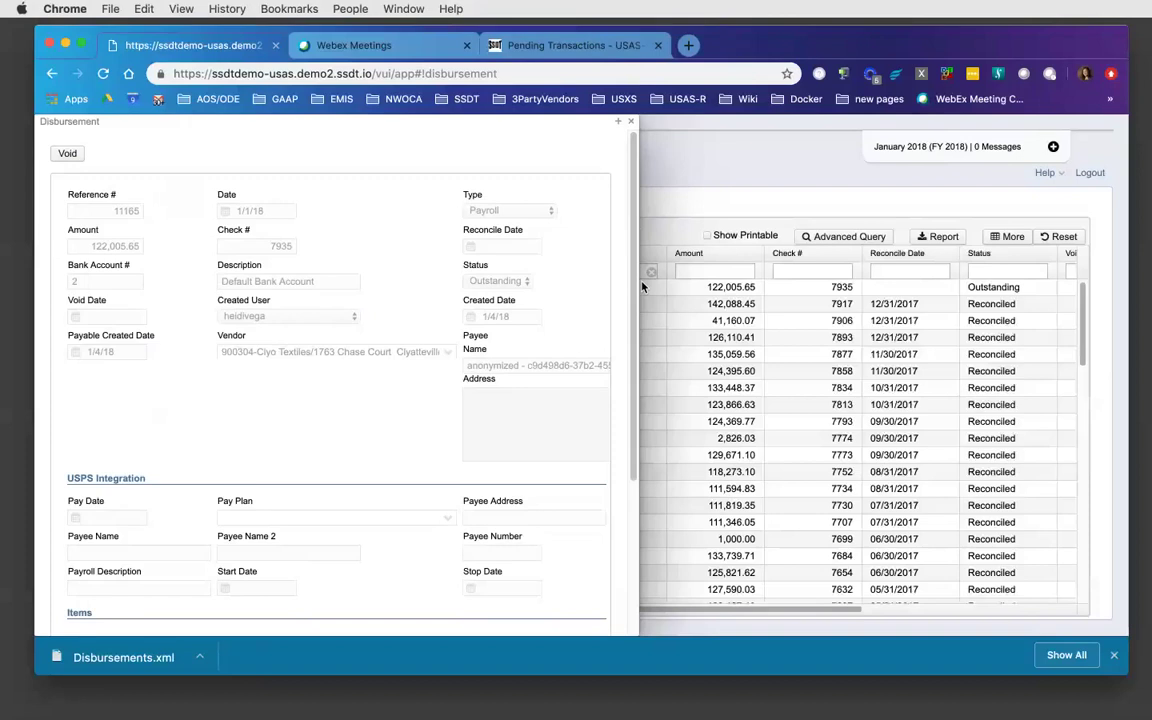
- Close the disbursement details, turn on Show Printable, and clear the 'payrol' Type filter
left_click(634, 122)
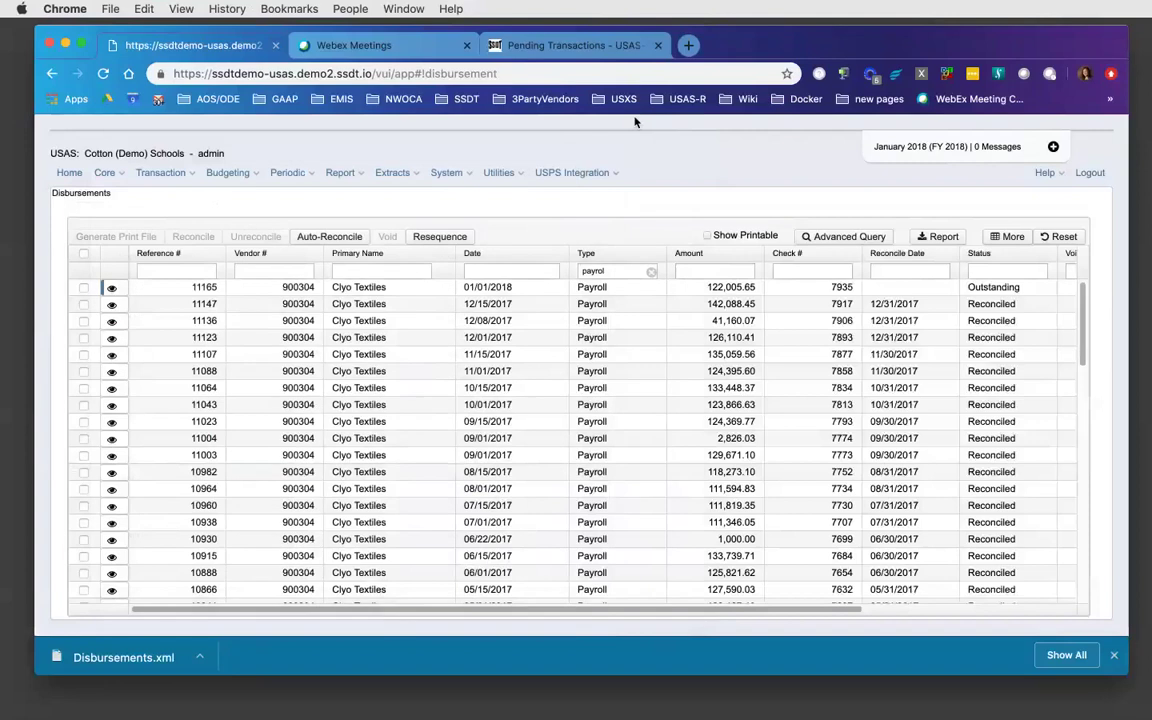
left_click(708, 238)
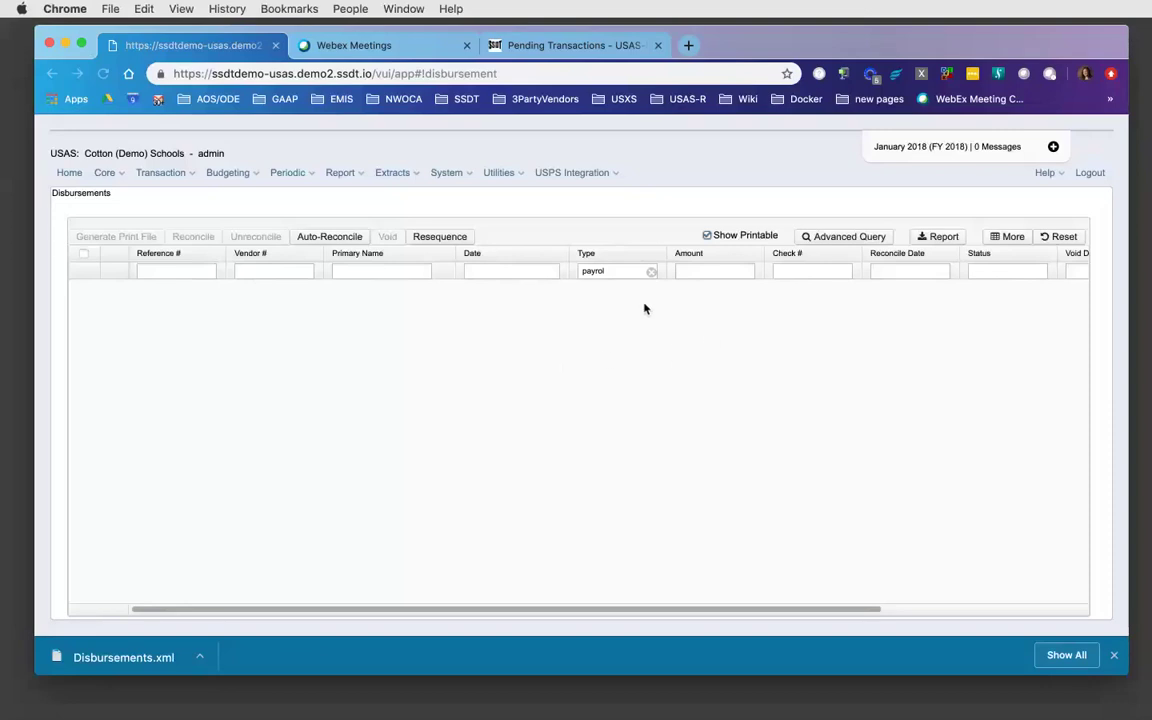
left_click(651, 272)
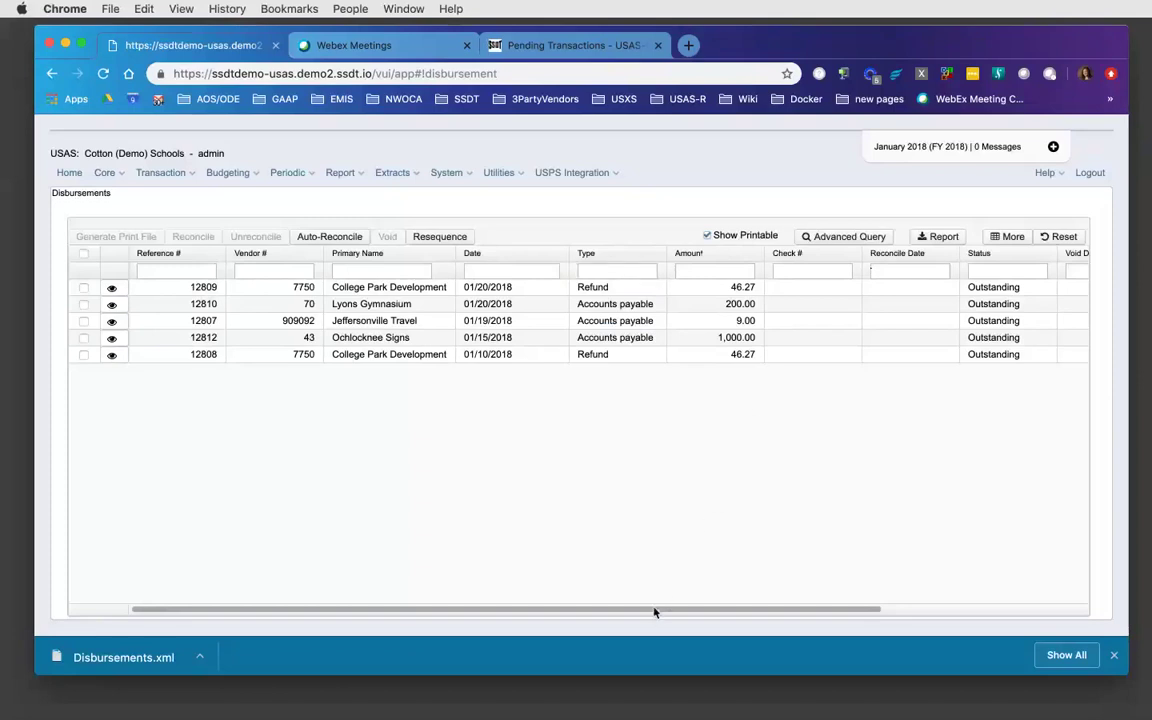
- Drag the Default Payment Type column header to sit right after Type
left_click_drag(653, 610, 920, 591)
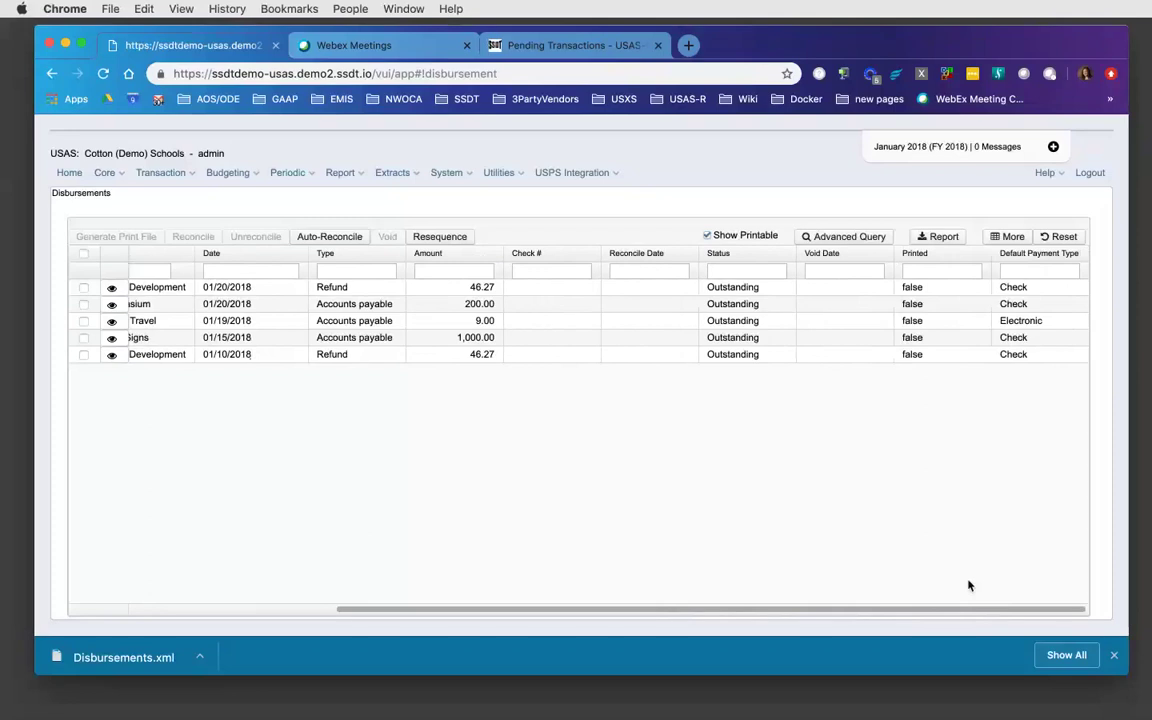
left_click_drag(1048, 252, 452, 276)
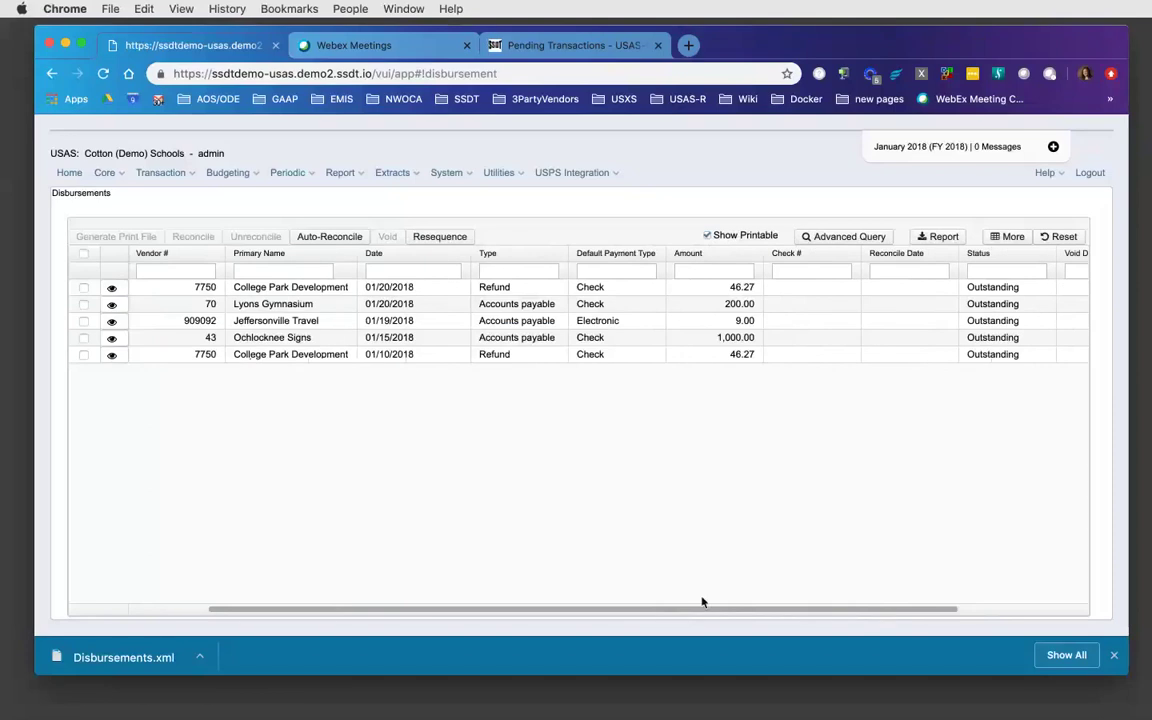
left_click_drag(688, 614, 611, 614)
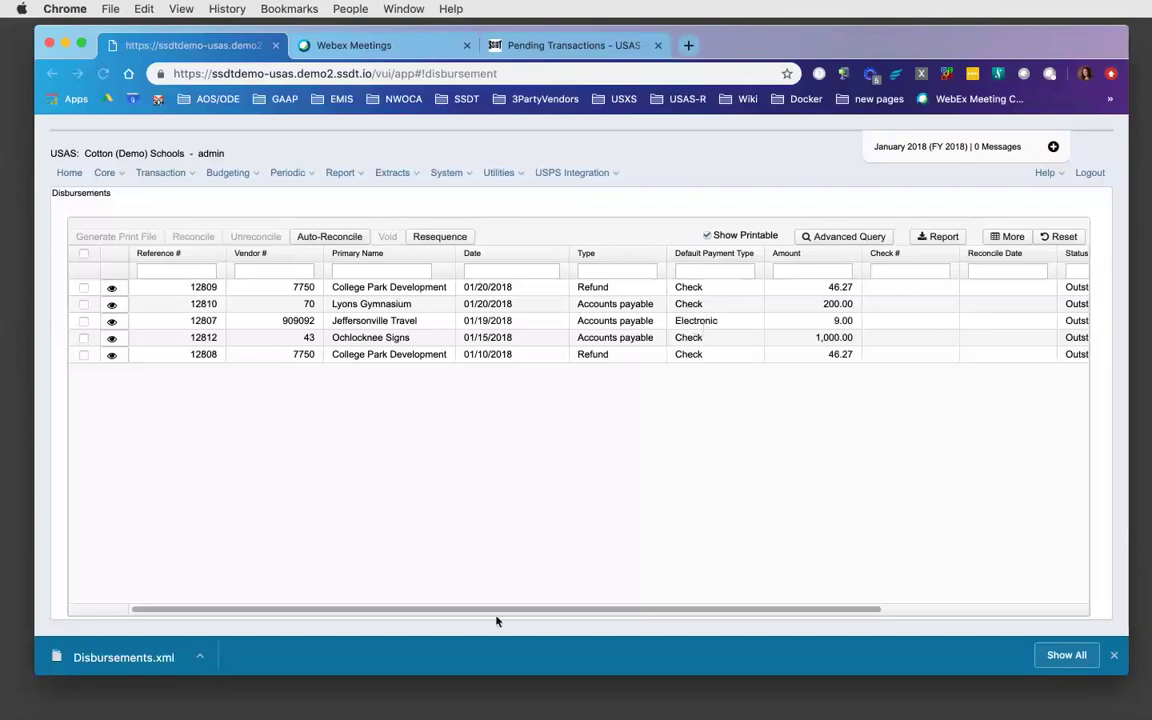
- Turn off Show Printable so every disbursement is listed again
left_click(452, 610)
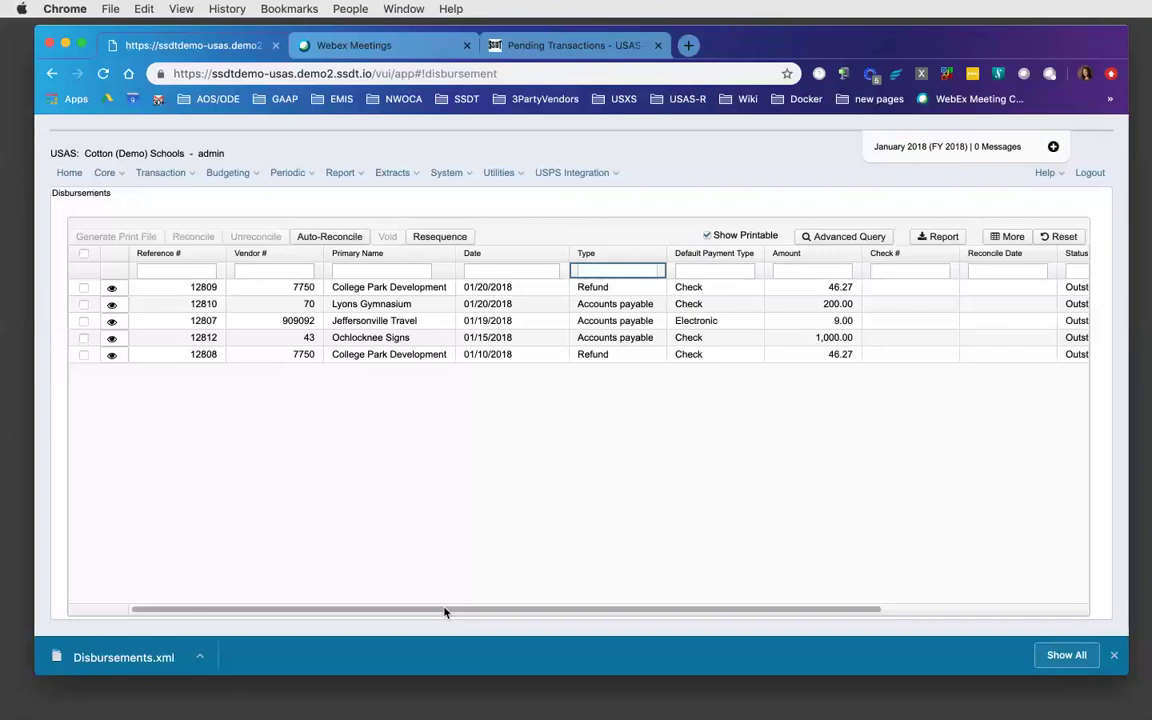
left_click(708, 237)
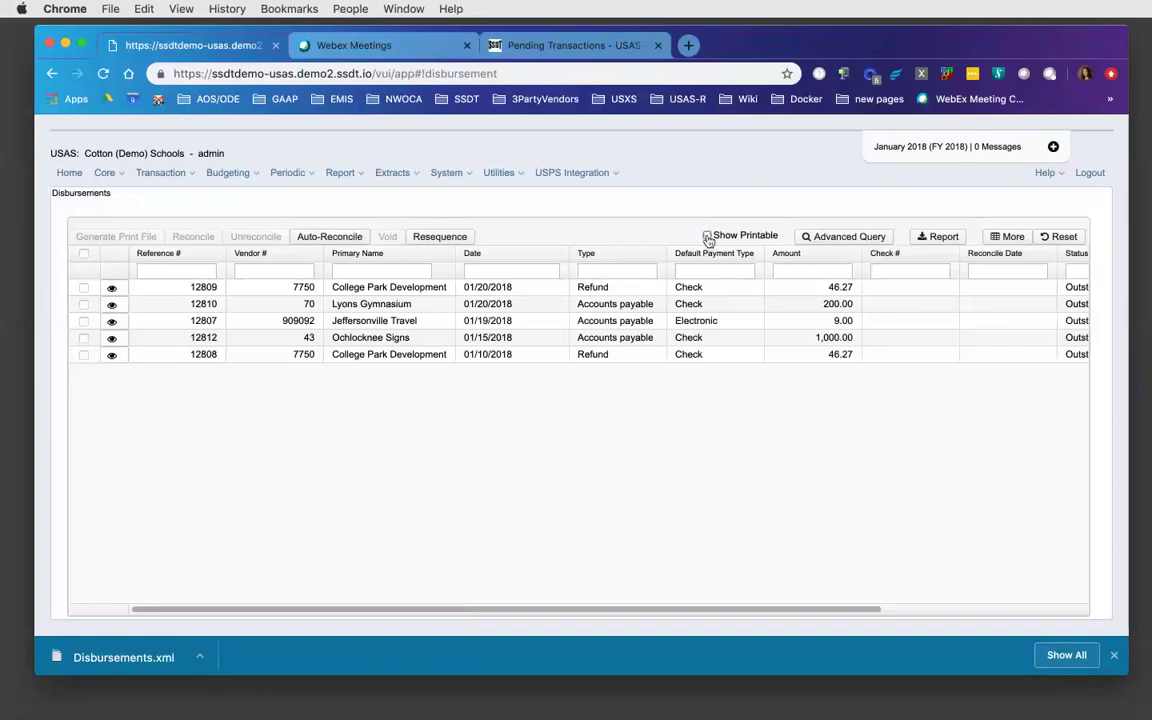
left_click(708, 237)
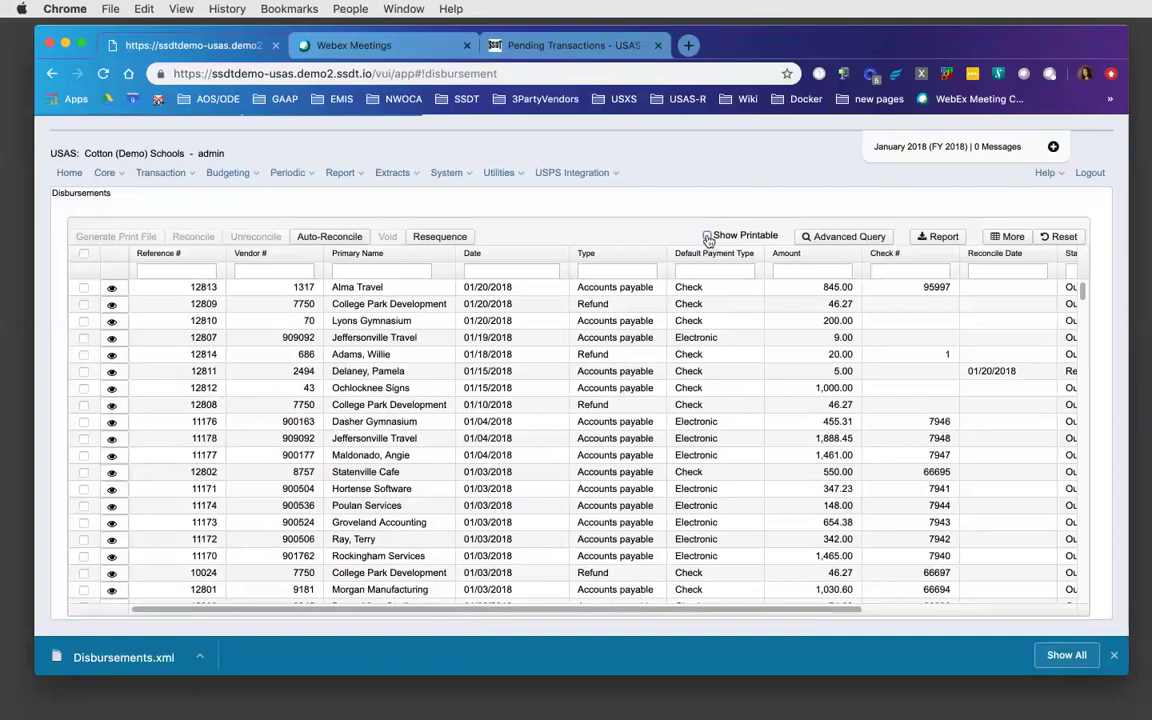
- Go to Transaction > Pending Transactions to list the Test1 and 5/3 Pay payroll entries
left_click(166, 176)
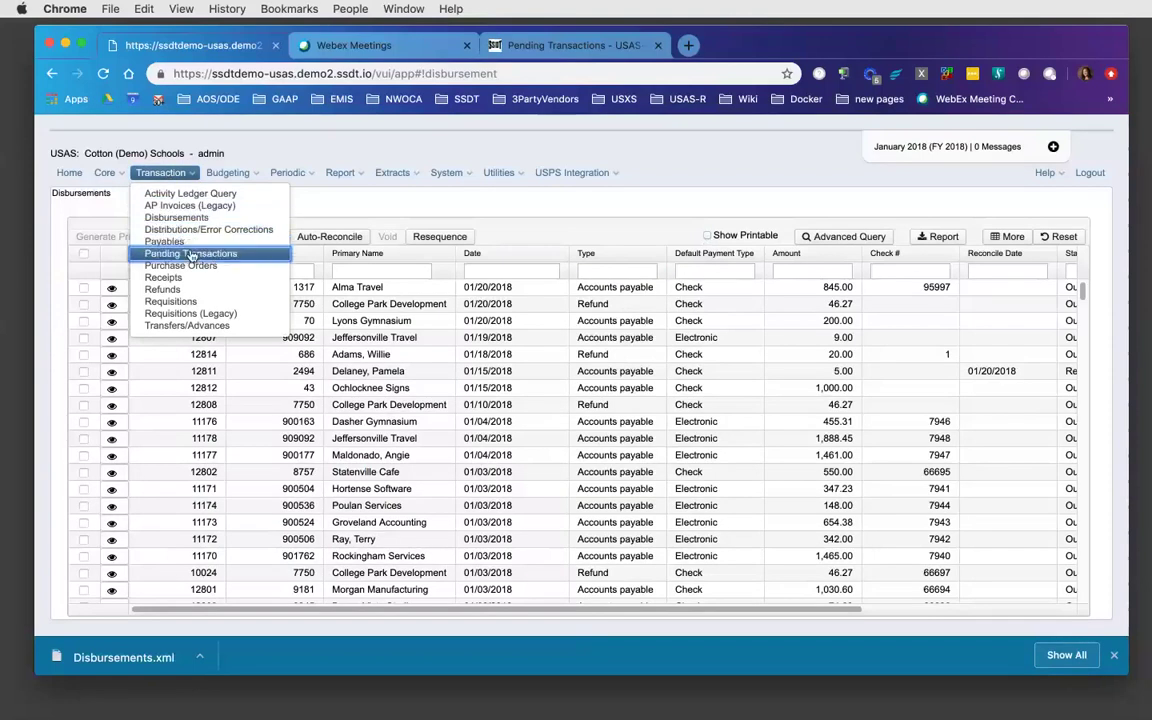
left_click(191, 255)
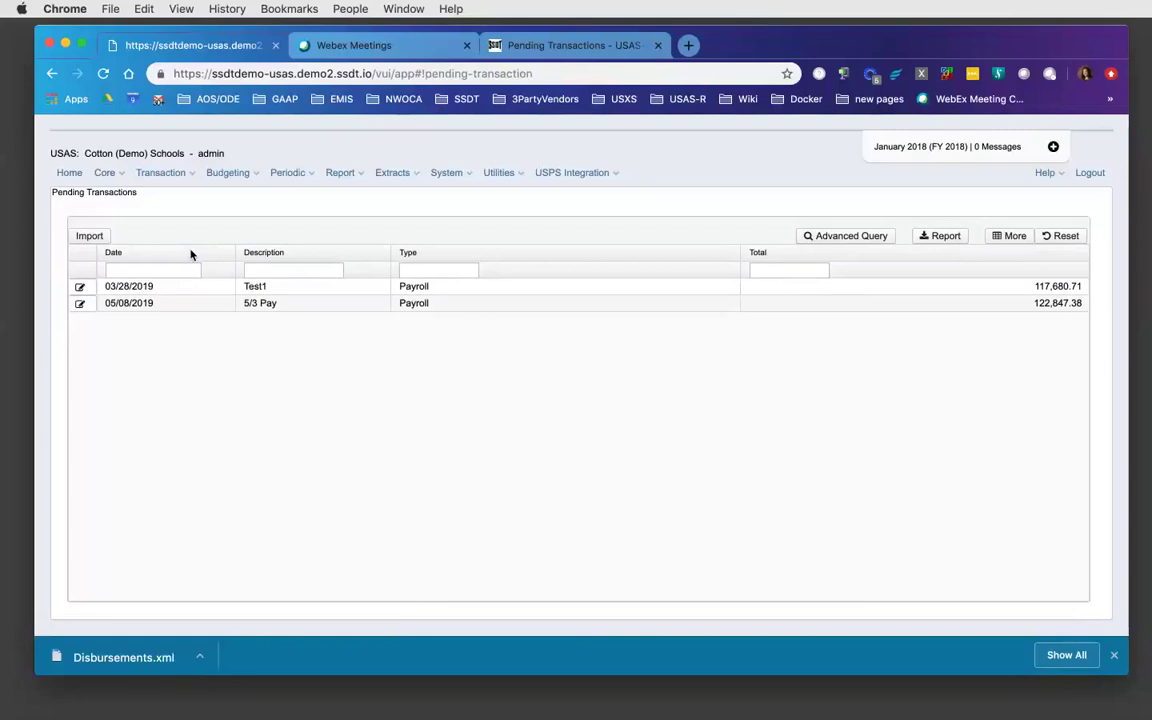
left_click(84, 238)
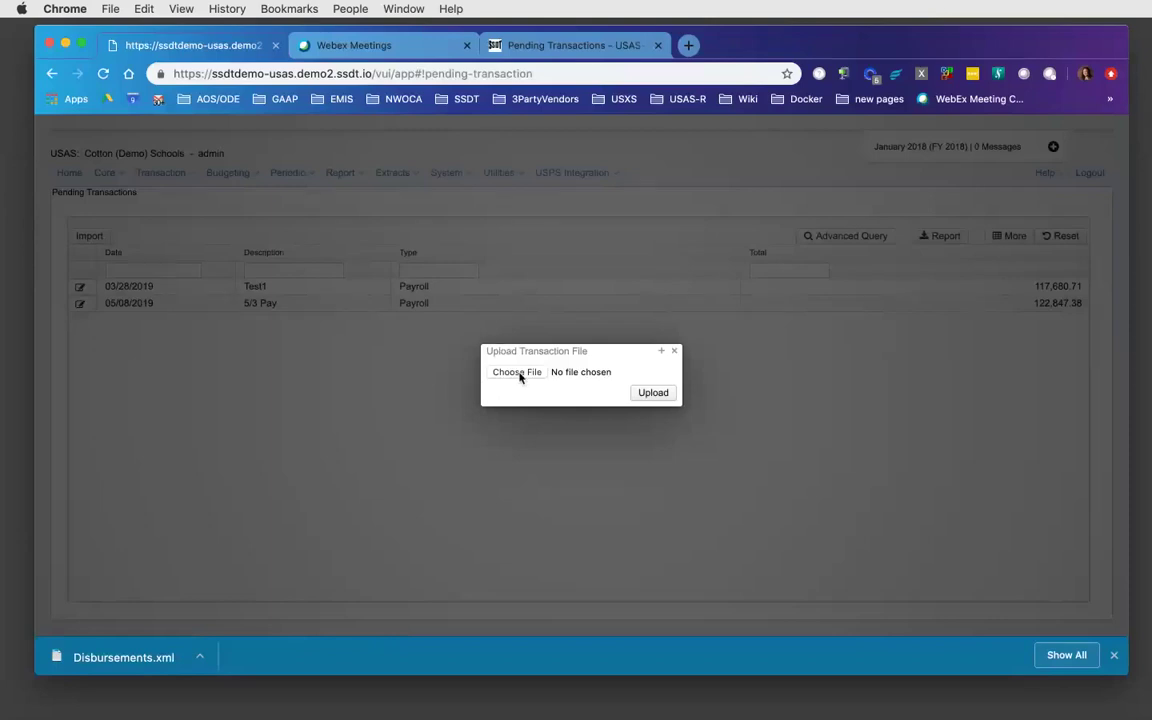
left_click(675, 353)
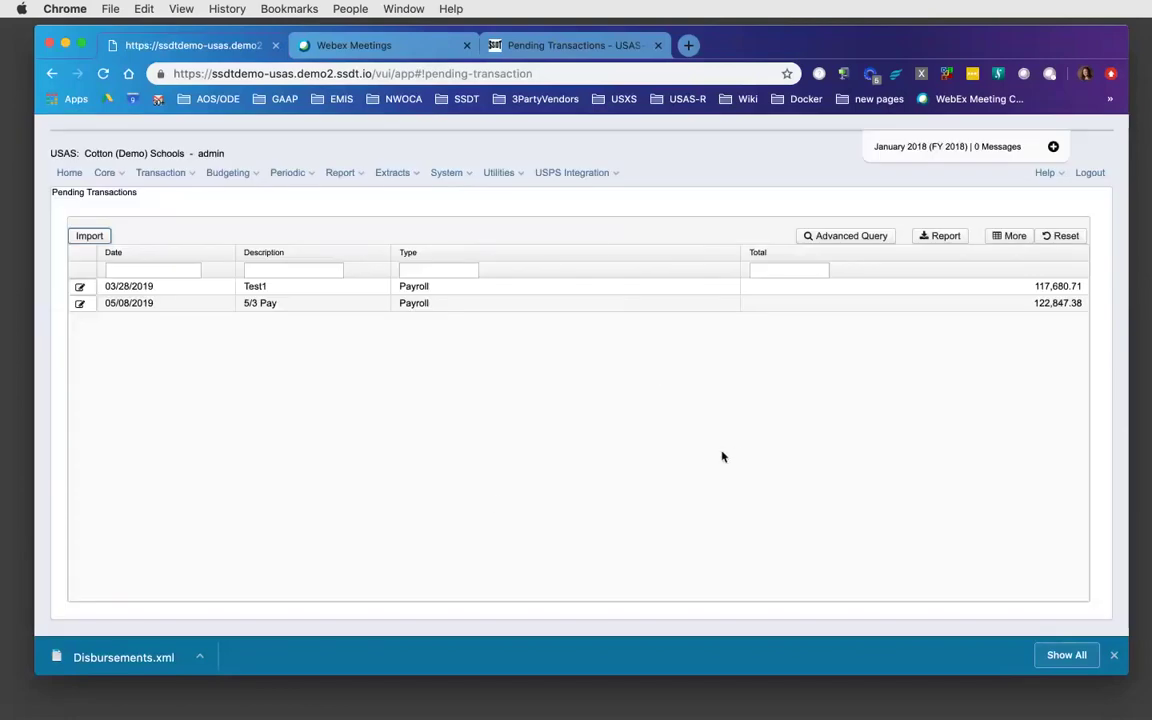
- Go to Transaction > Transfers/Advances and start a new Fund to Fund Transfer/Advance
left_click(193, 175)
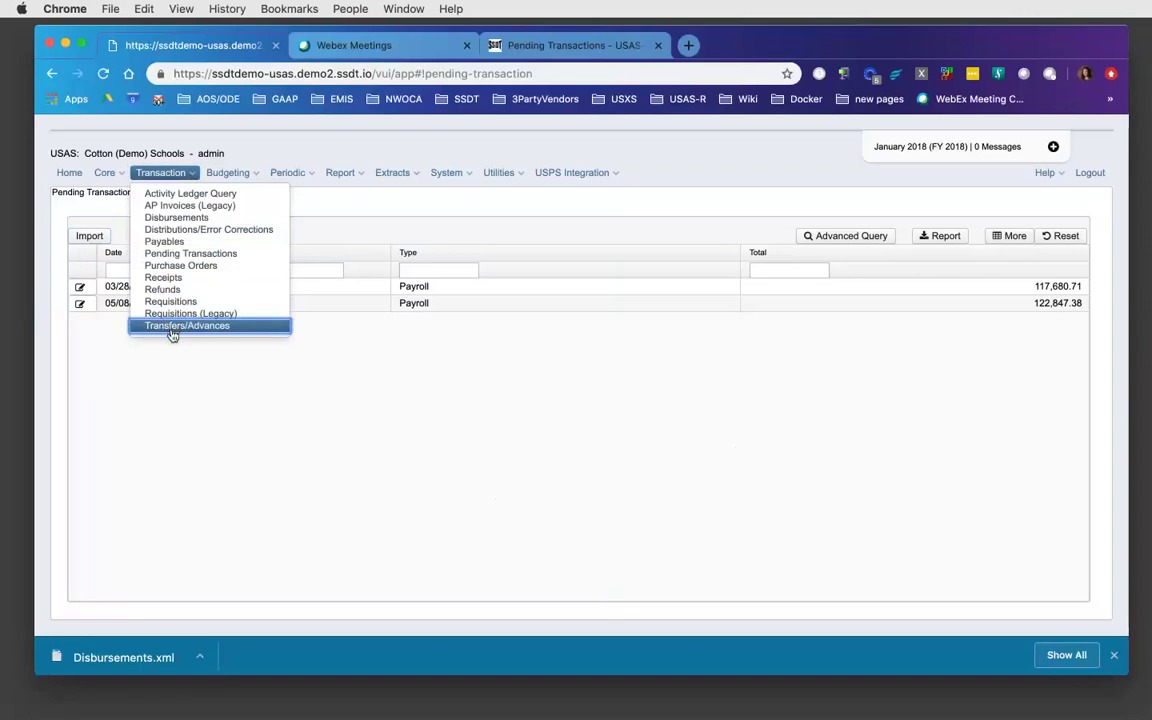
left_click(171, 327)
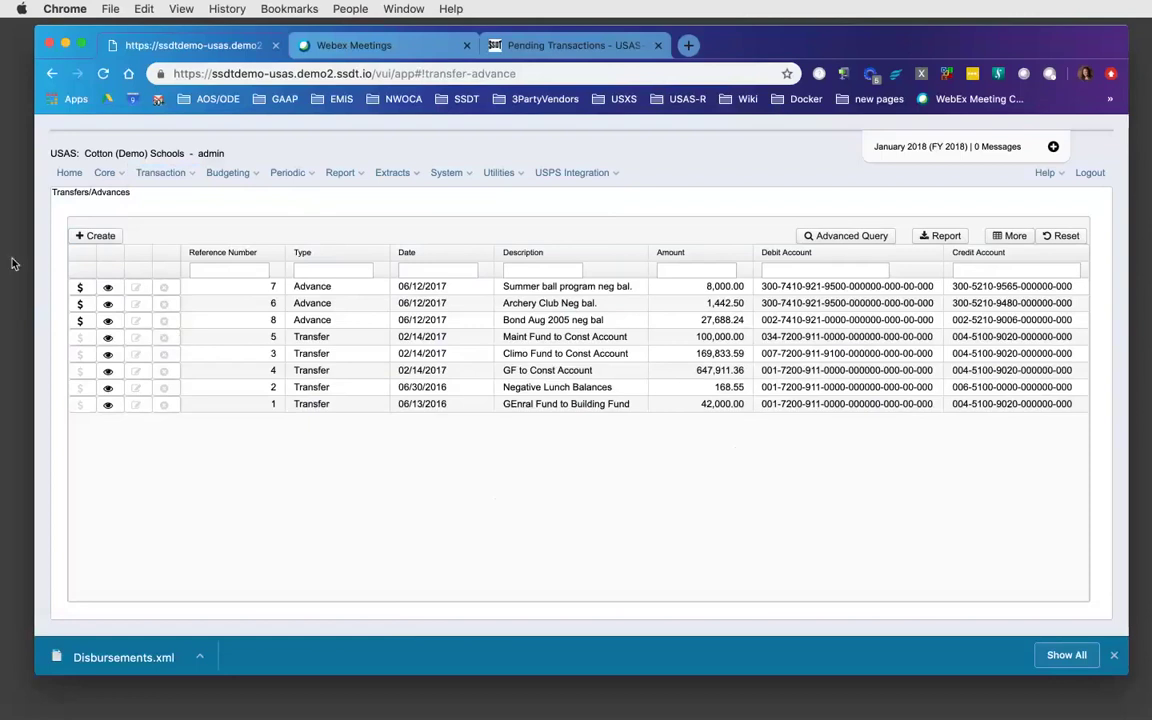
left_click(100, 236)
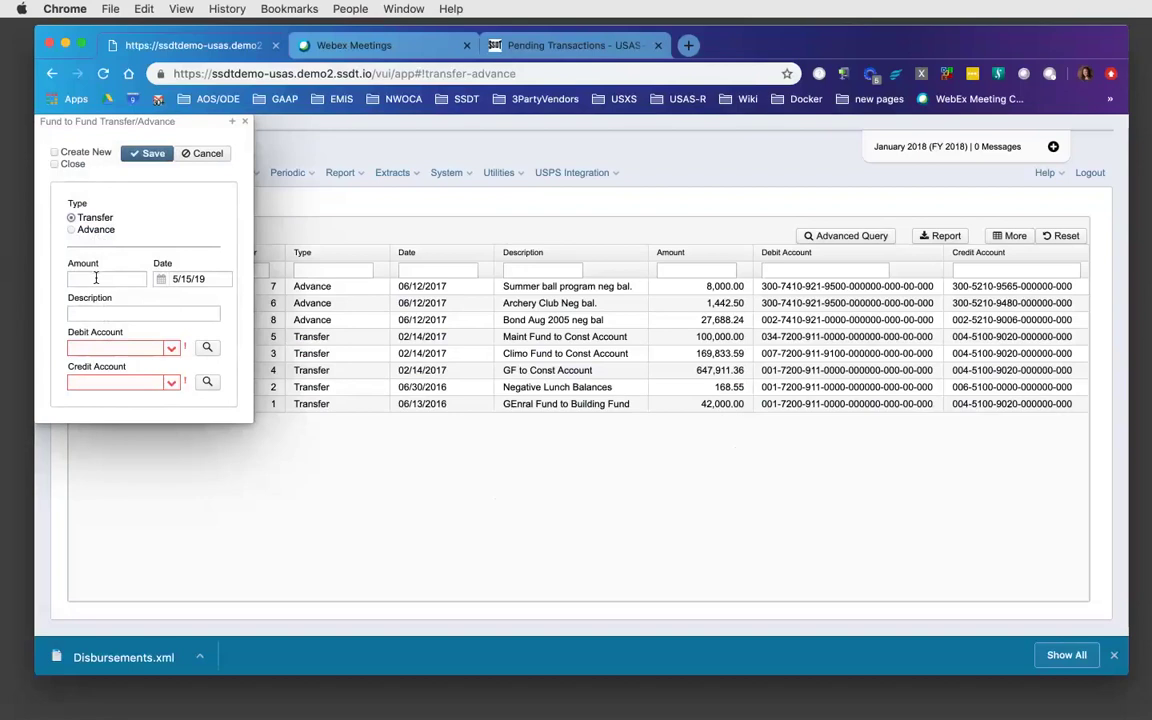
- Enter amount 500, date 01/18/18 and description 'from 001 to 006' on the new transfer
left_click(96, 278)
type("500")
key("Tab")
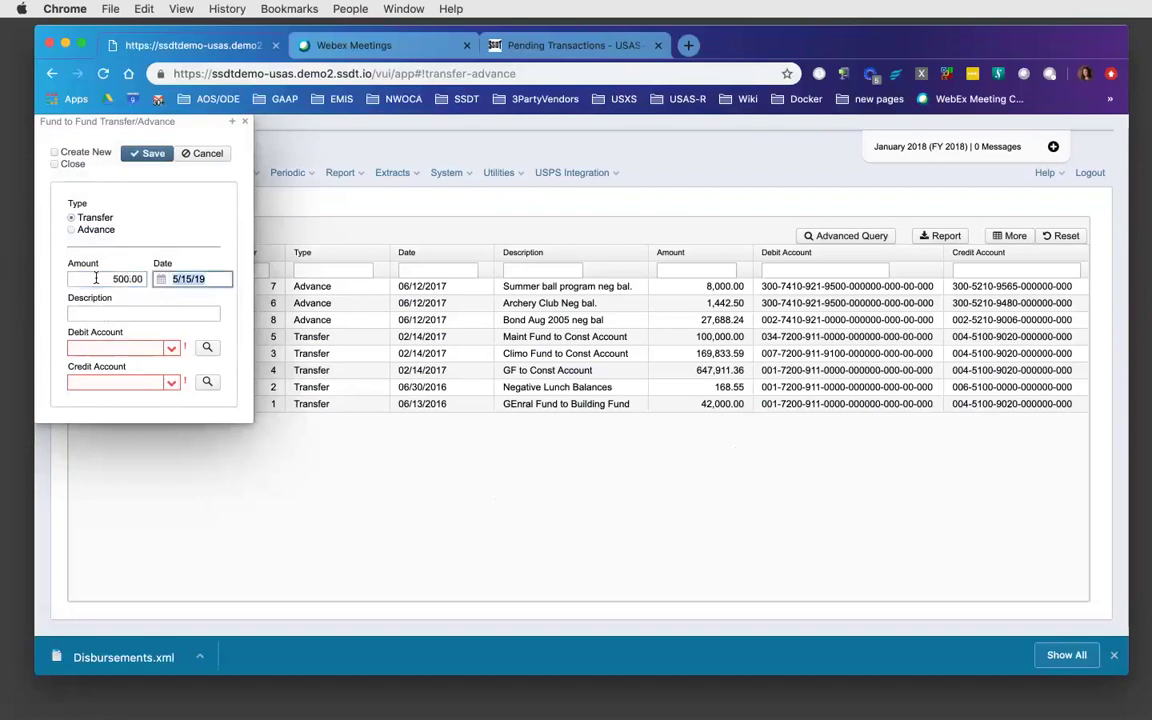
type("01/18/18")
key("Tab")
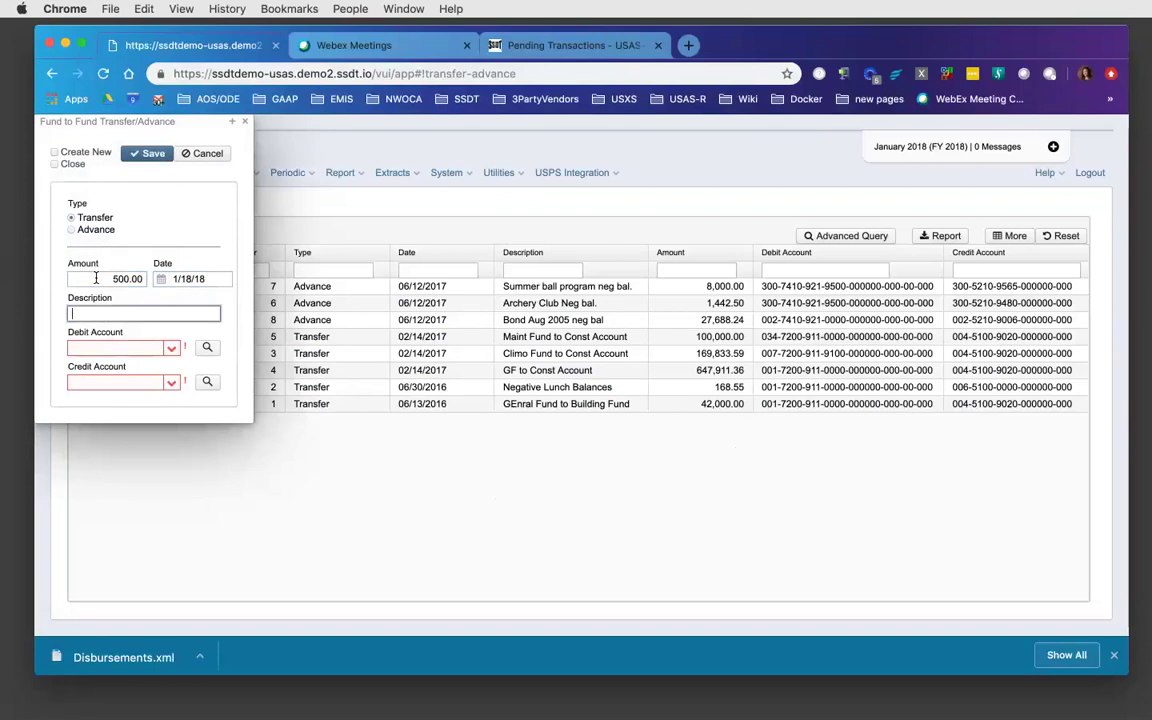
type("from 001 to 006")
key("Tab")
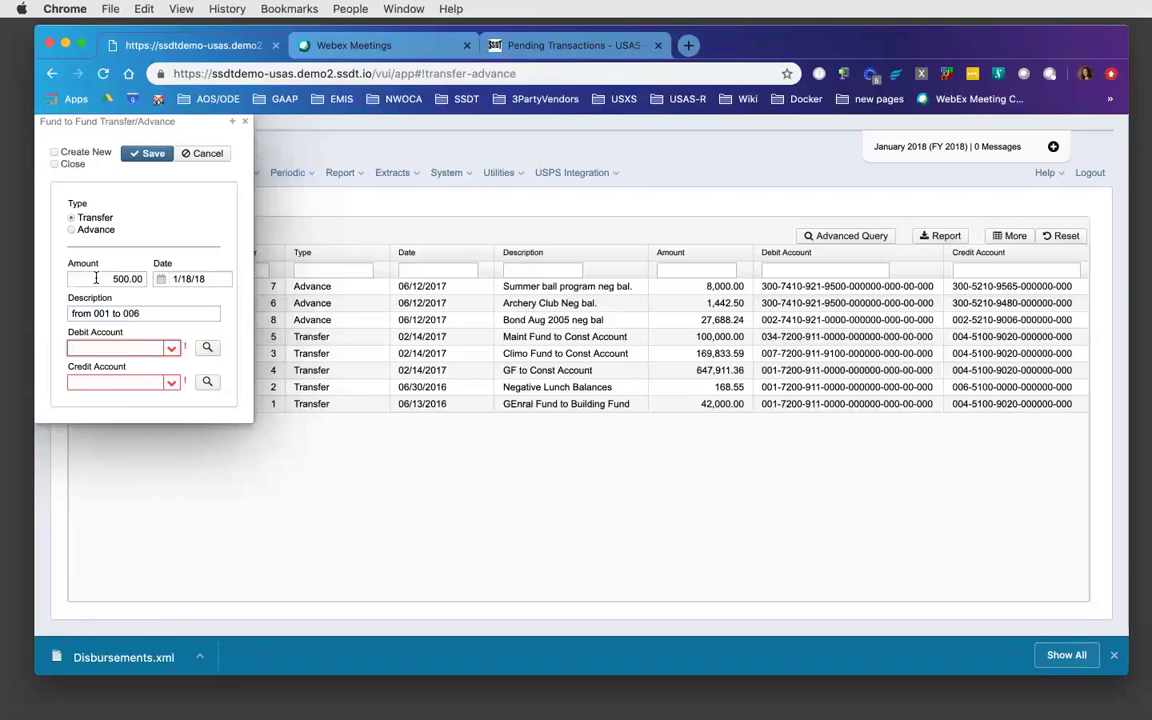
left_click(171, 350)
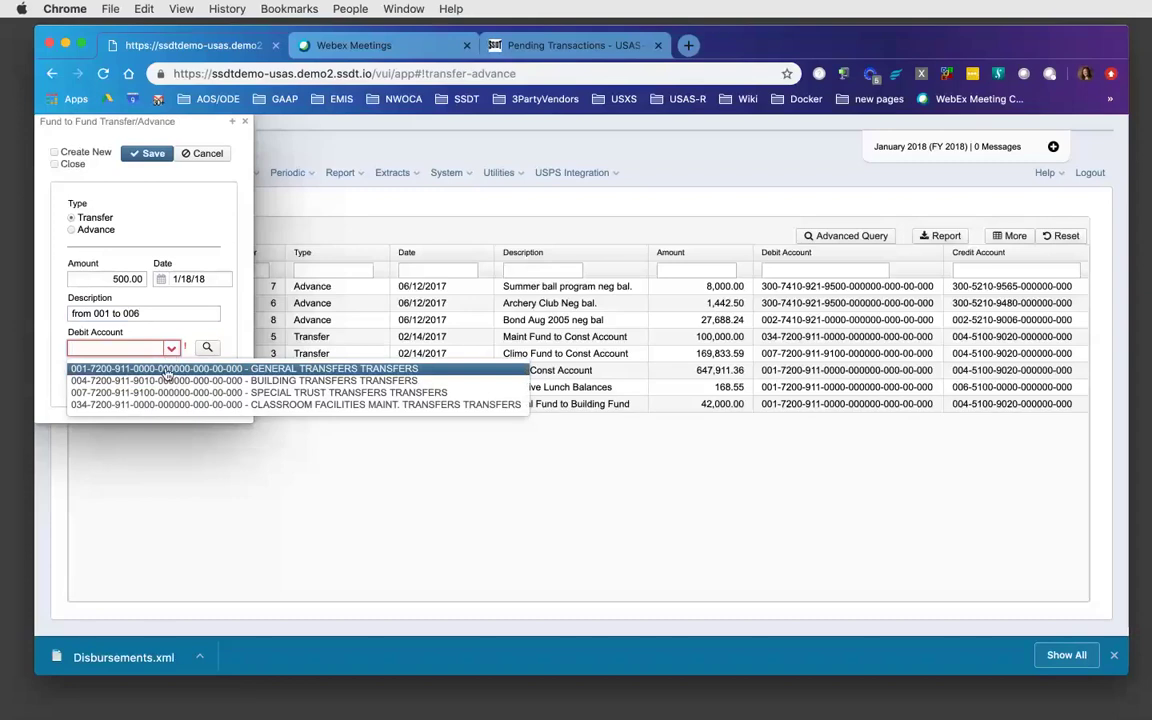
left_click(167, 370)
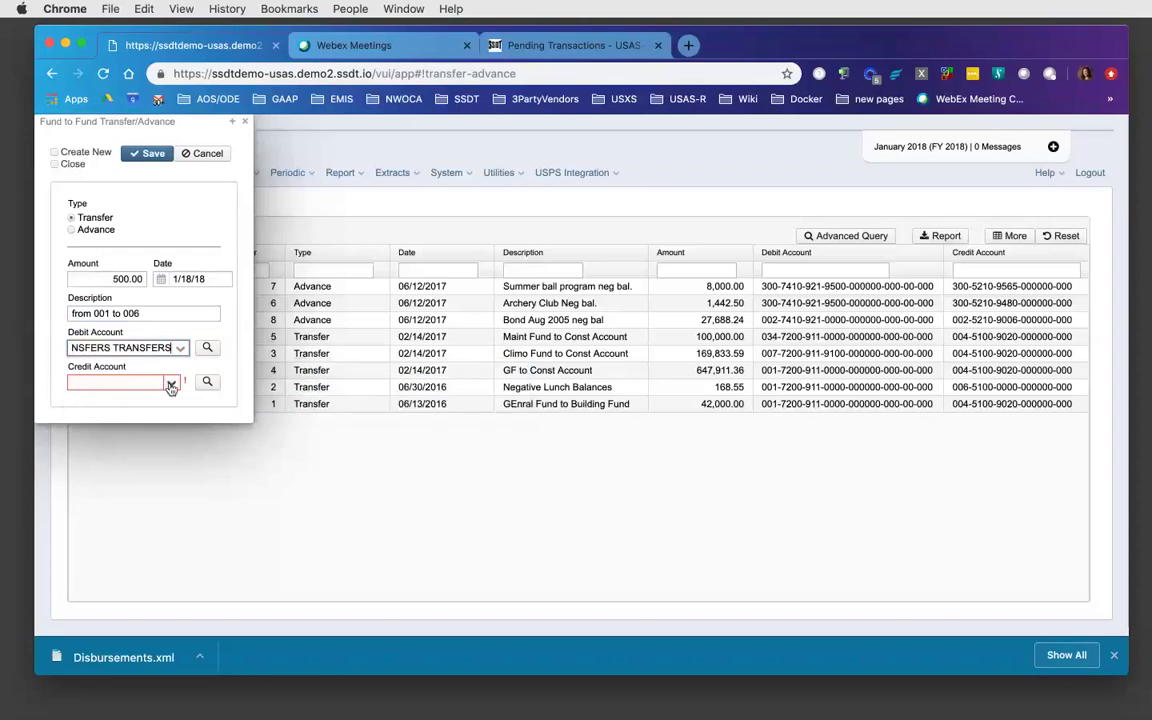
left_click(171, 385)
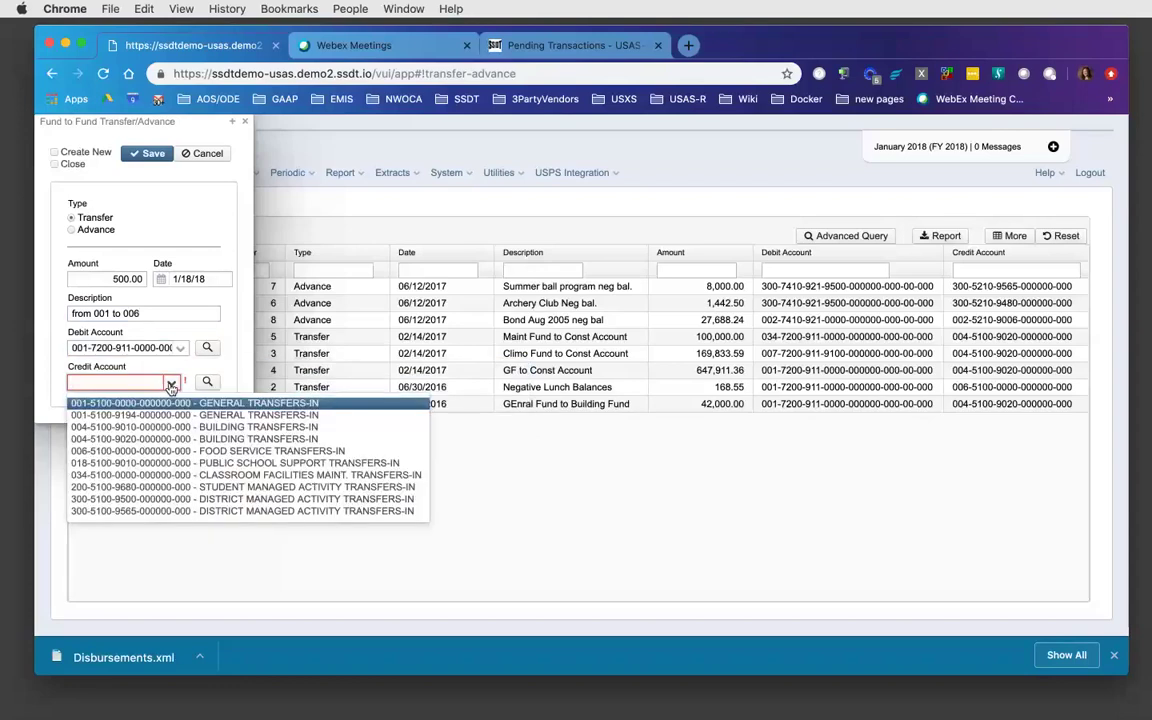
left_click(146, 452)
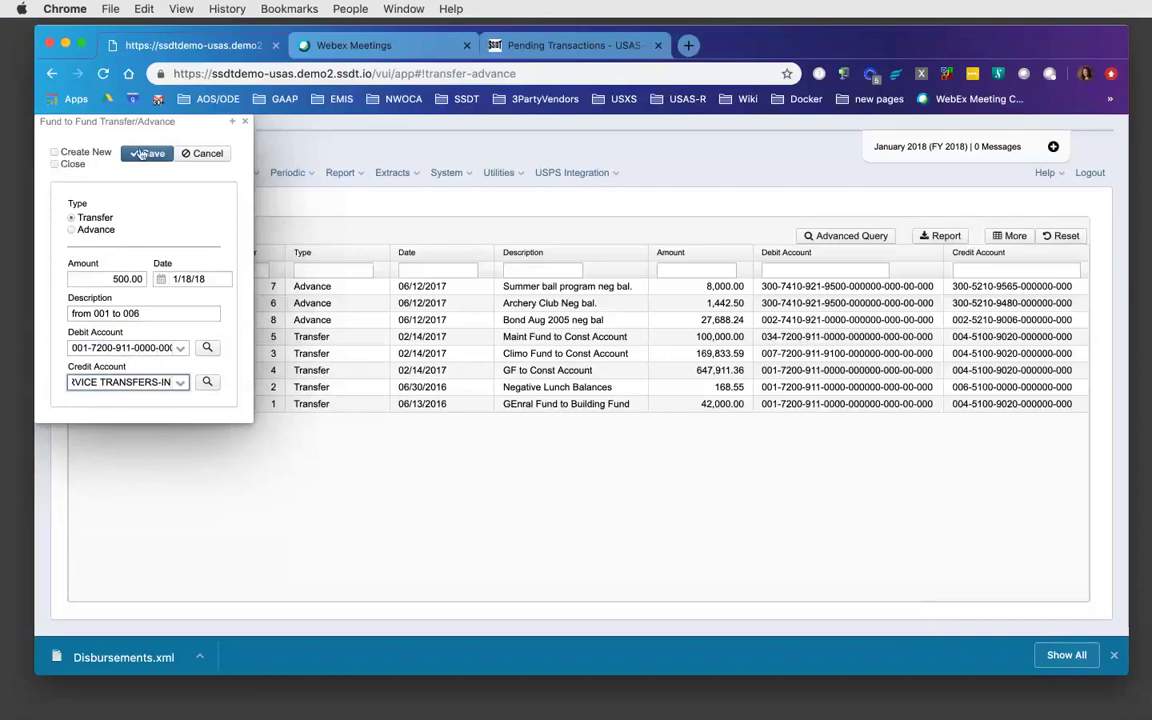
- Save transfer 9, change its amount from 500.00 to 400.00, save again and close the details
left_click(143, 153)
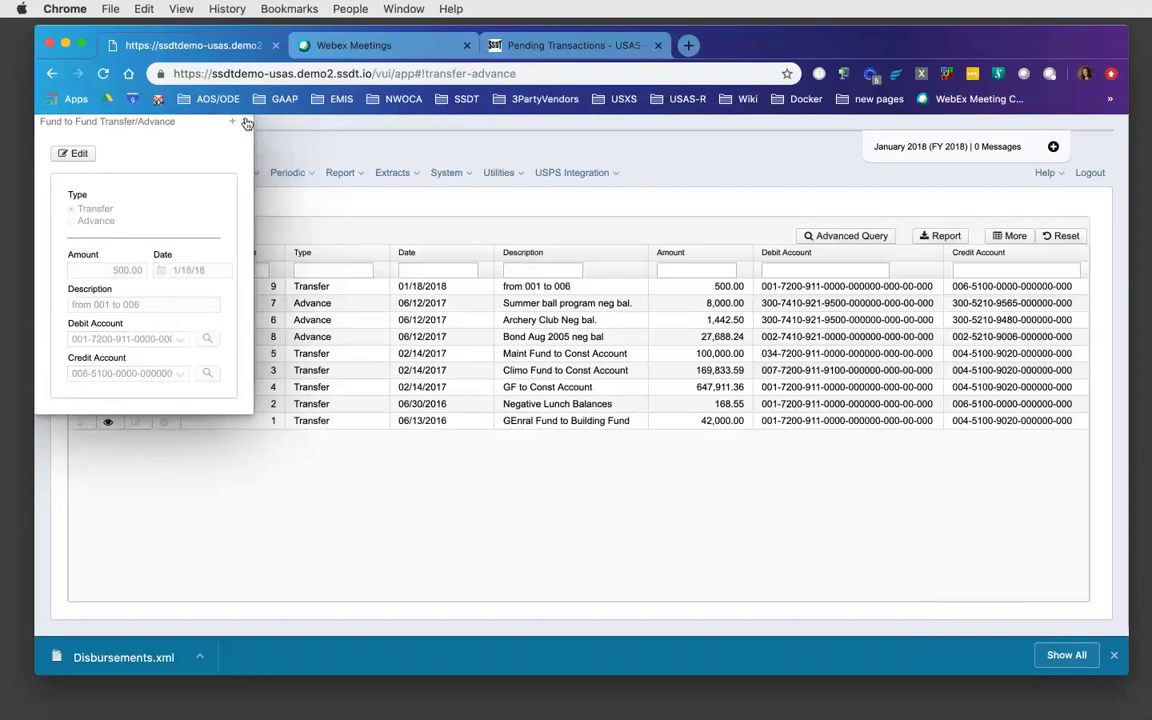
left_click(78, 155)
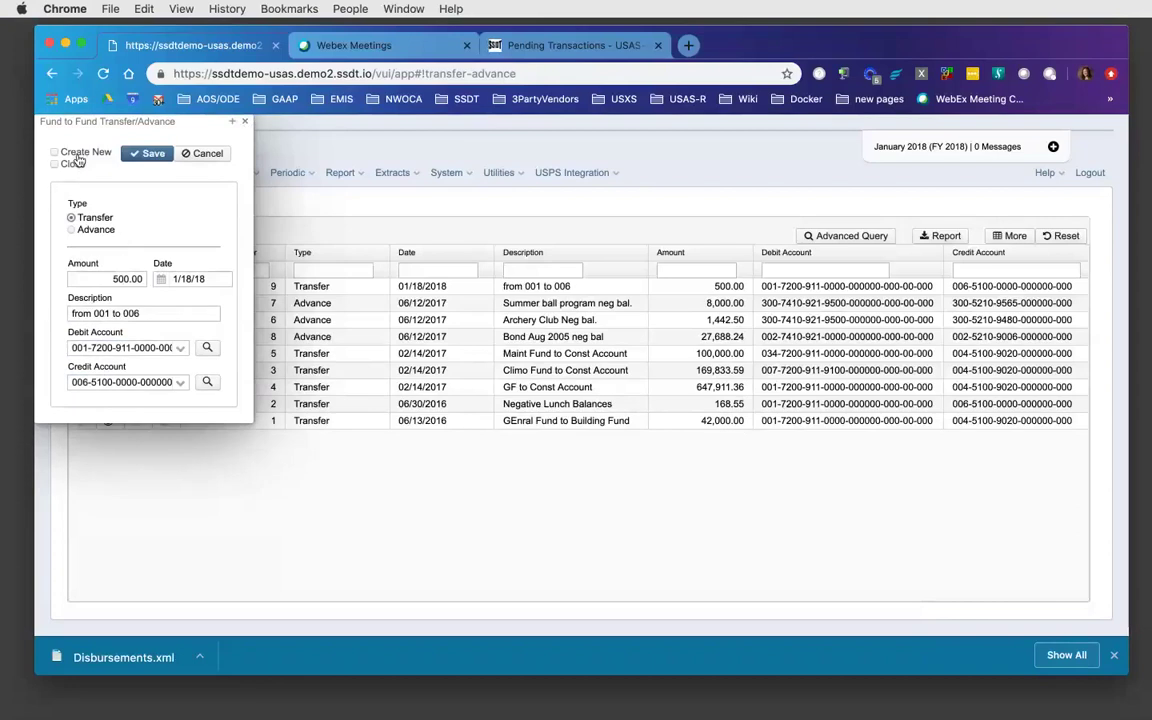
left_click(119, 279)
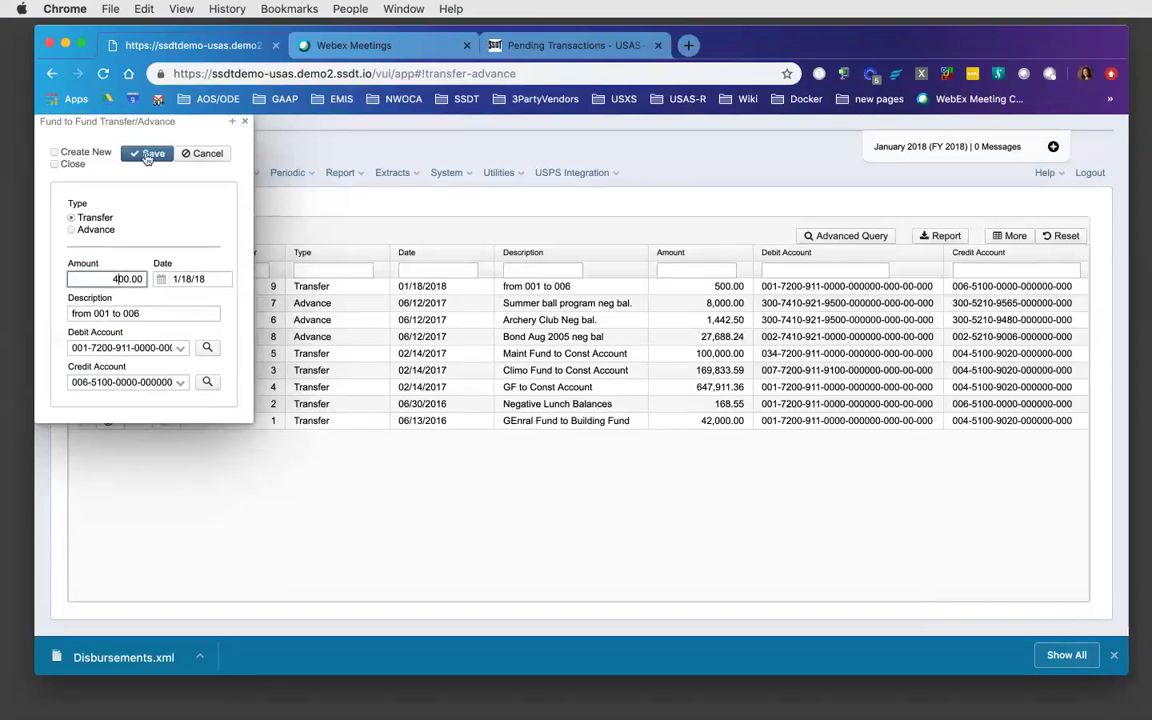
left_click(147, 155)
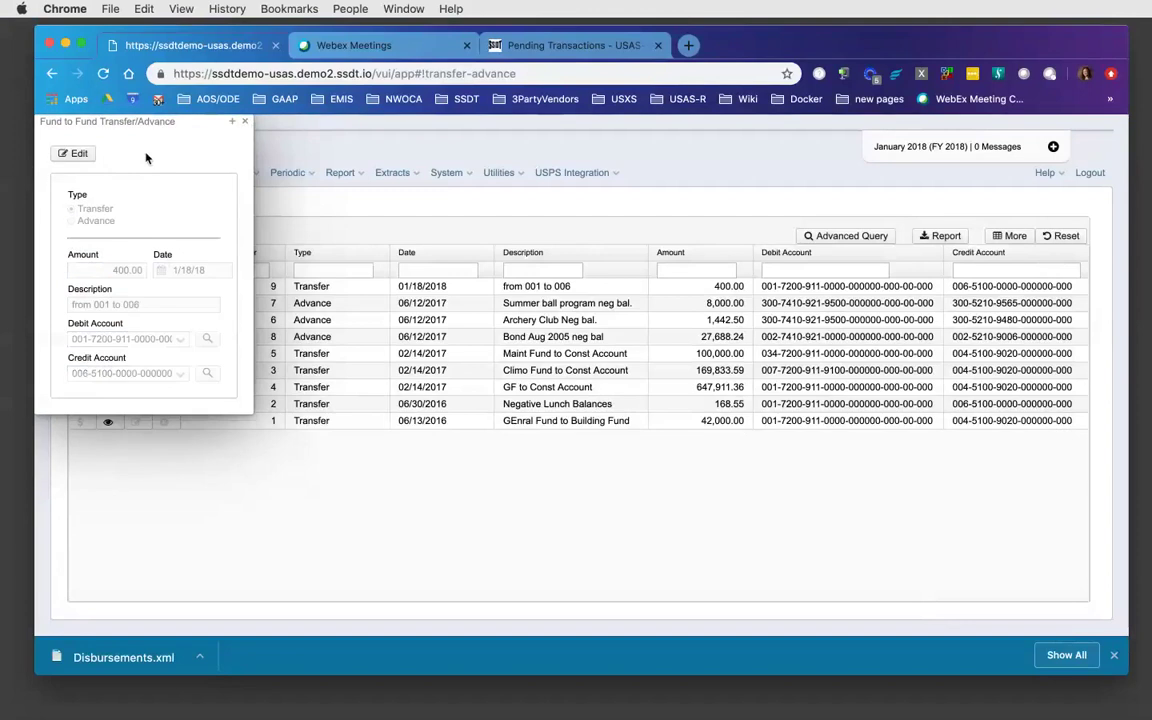
left_click(244, 123)
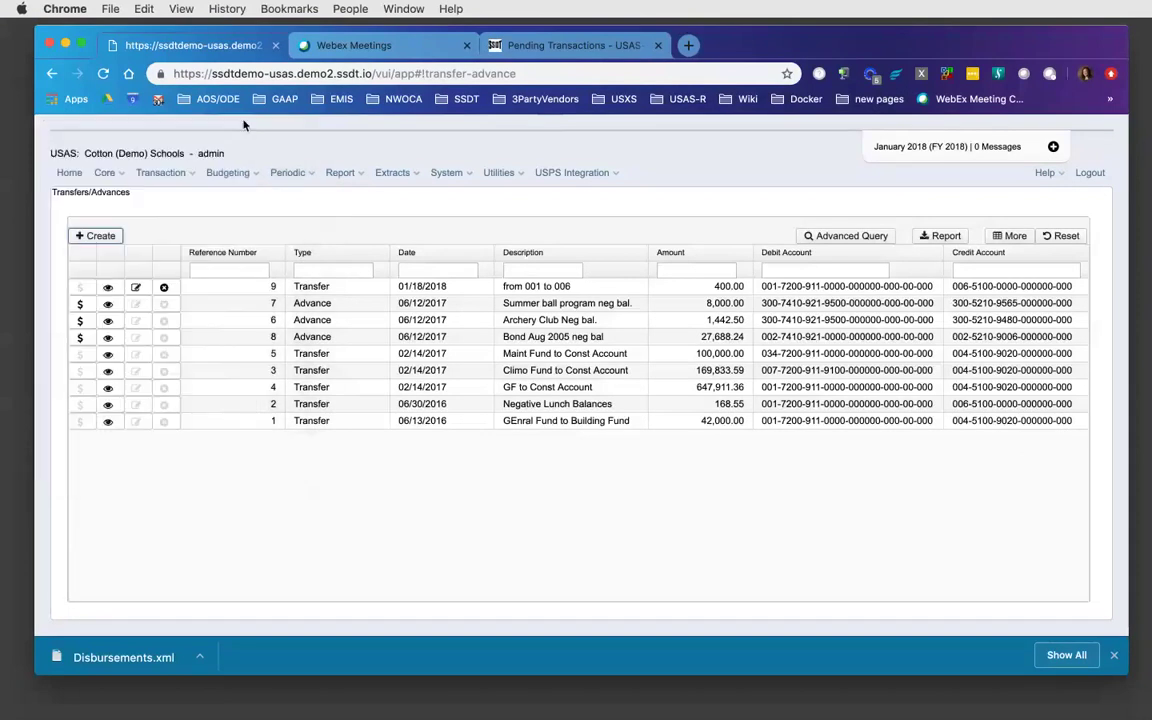
- Start a new Advance with amount 500, date 01/15/18 and a 'from 001' description
left_click(100, 236)
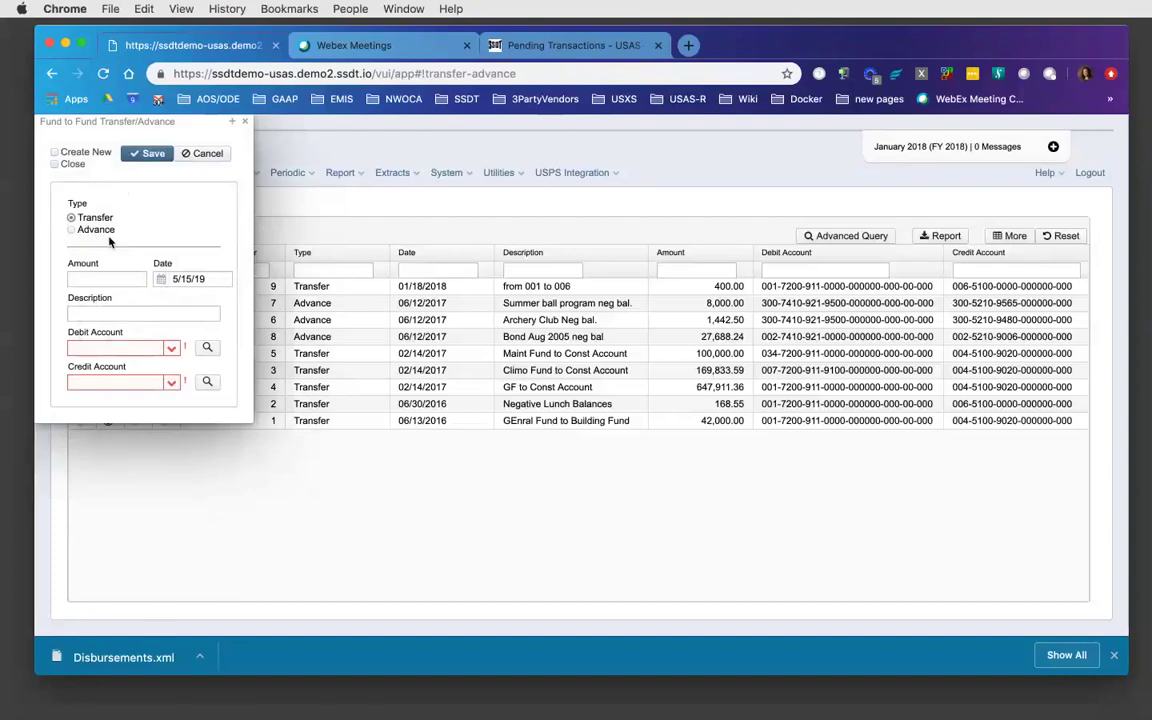
left_click(90, 231)
left_click(87, 280)
type("500")
key("Tab")
type("01")
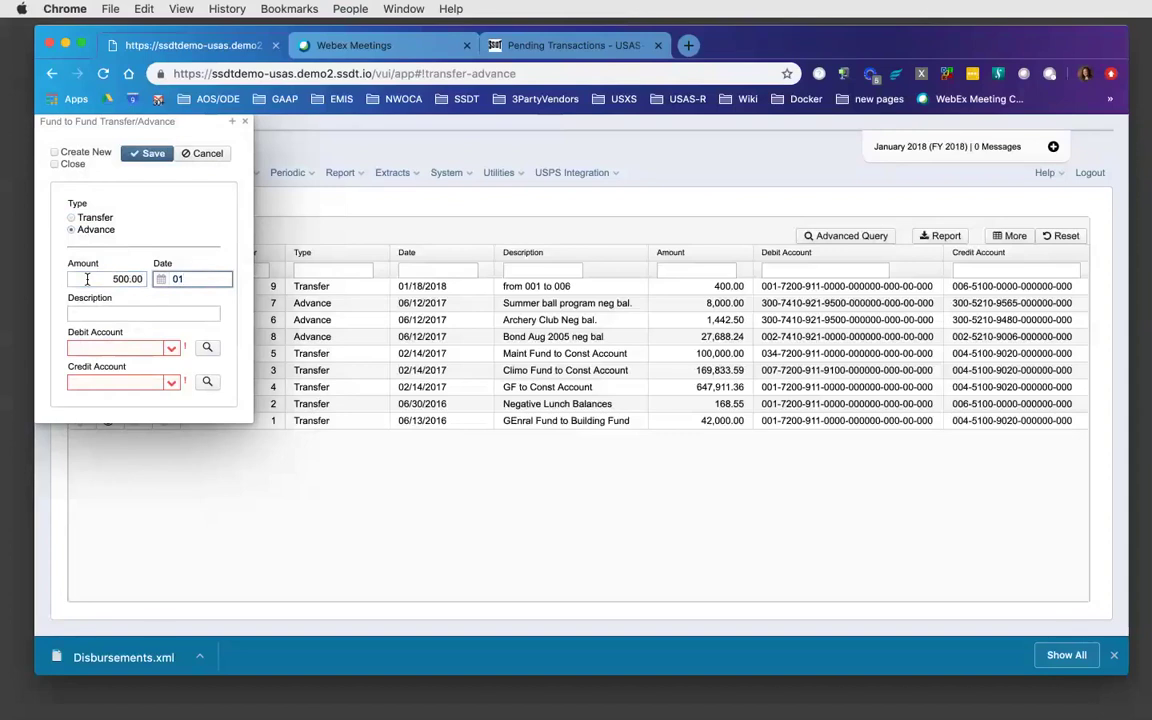
type("/15/18")
key("Tab")
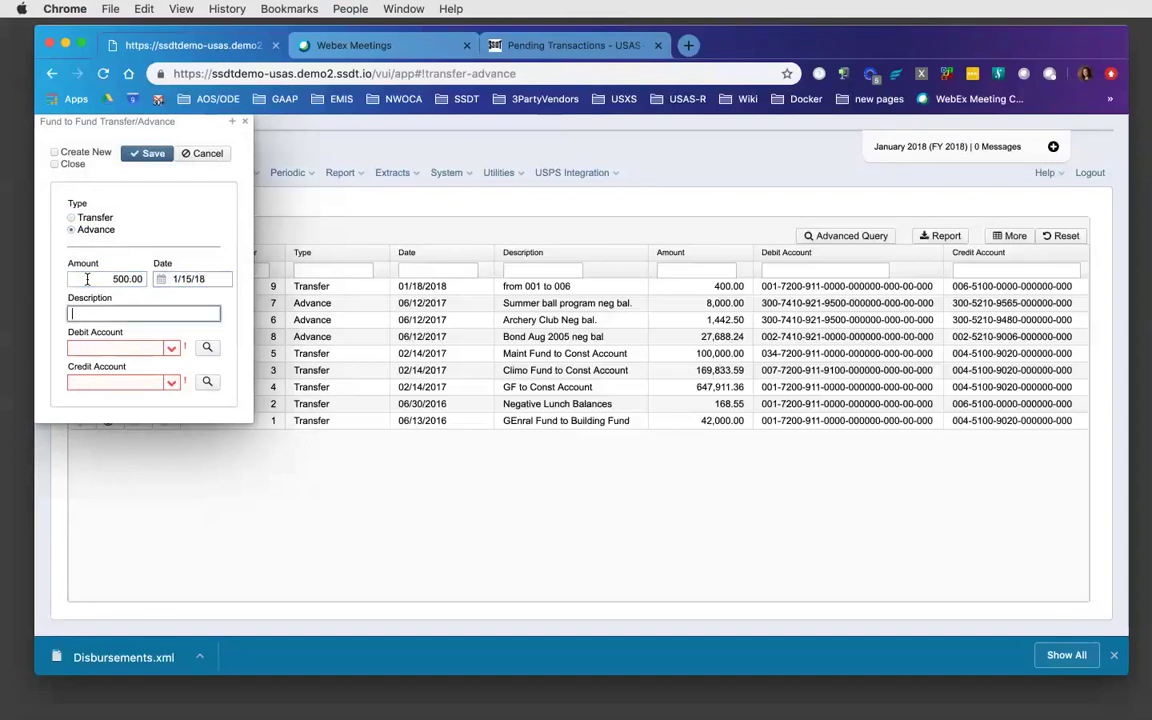
type("Advanced fro")
key("BackSpace")
key("BackSpace")
key("BackSpace")
key("BackSpace")
key("BackSpace")
type("from 001 to 006")
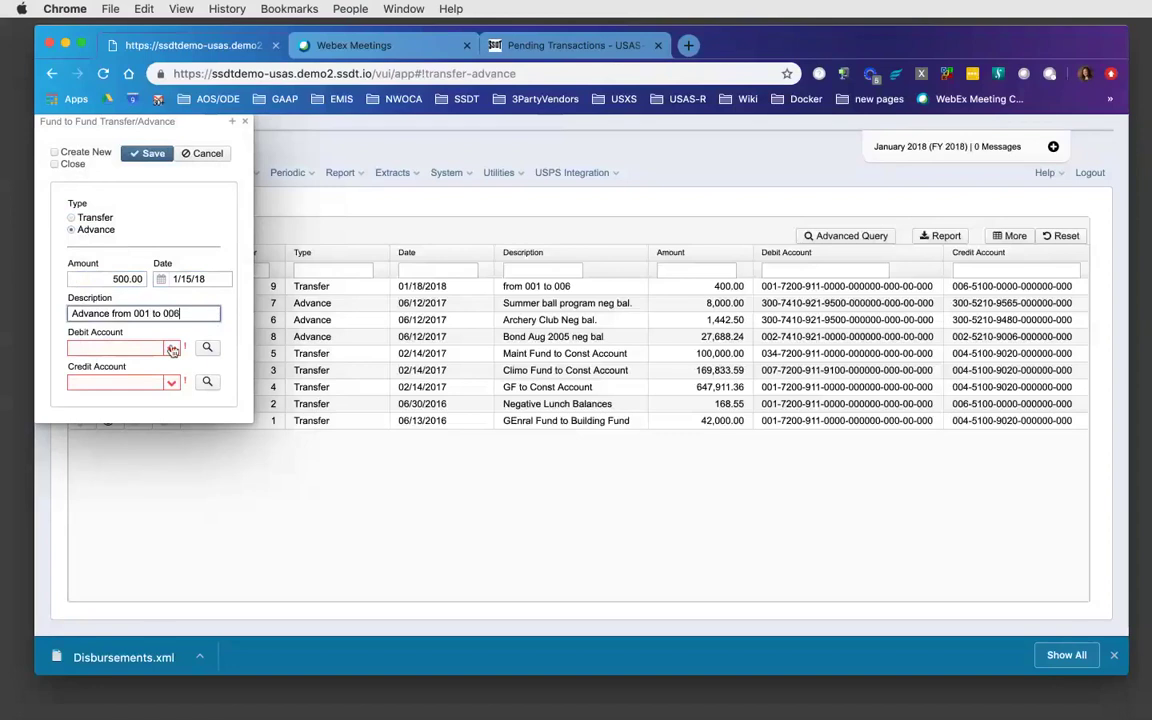
left_click(171, 347)
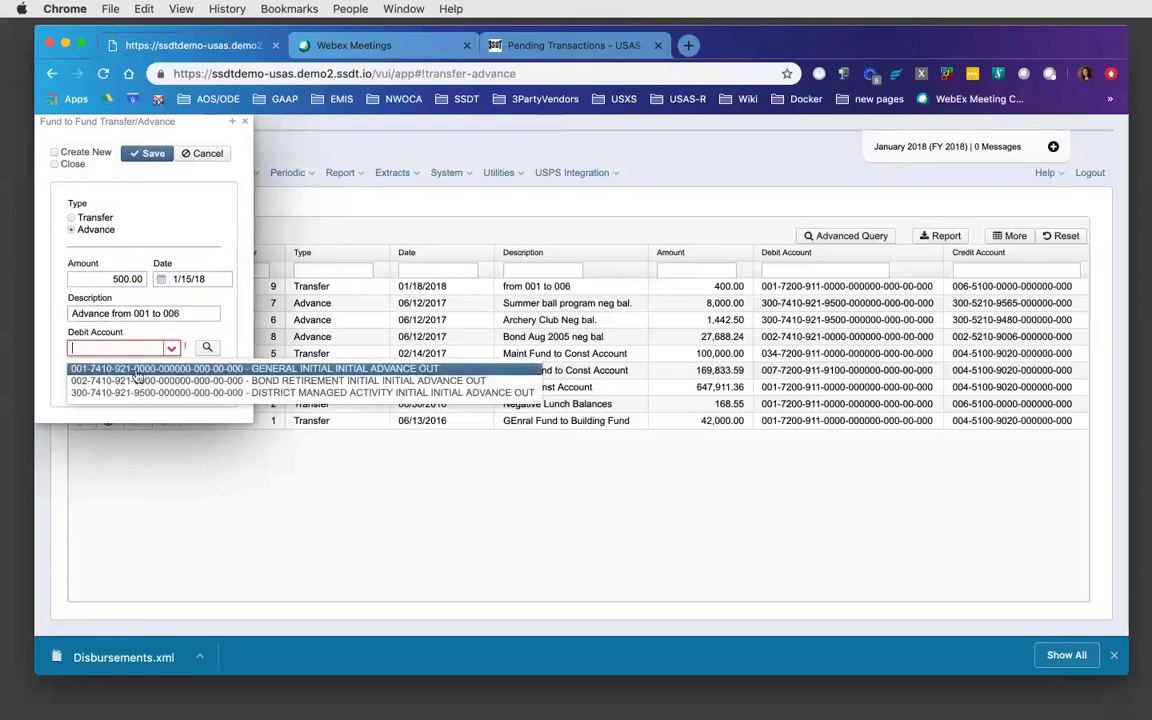
left_click(129, 370)
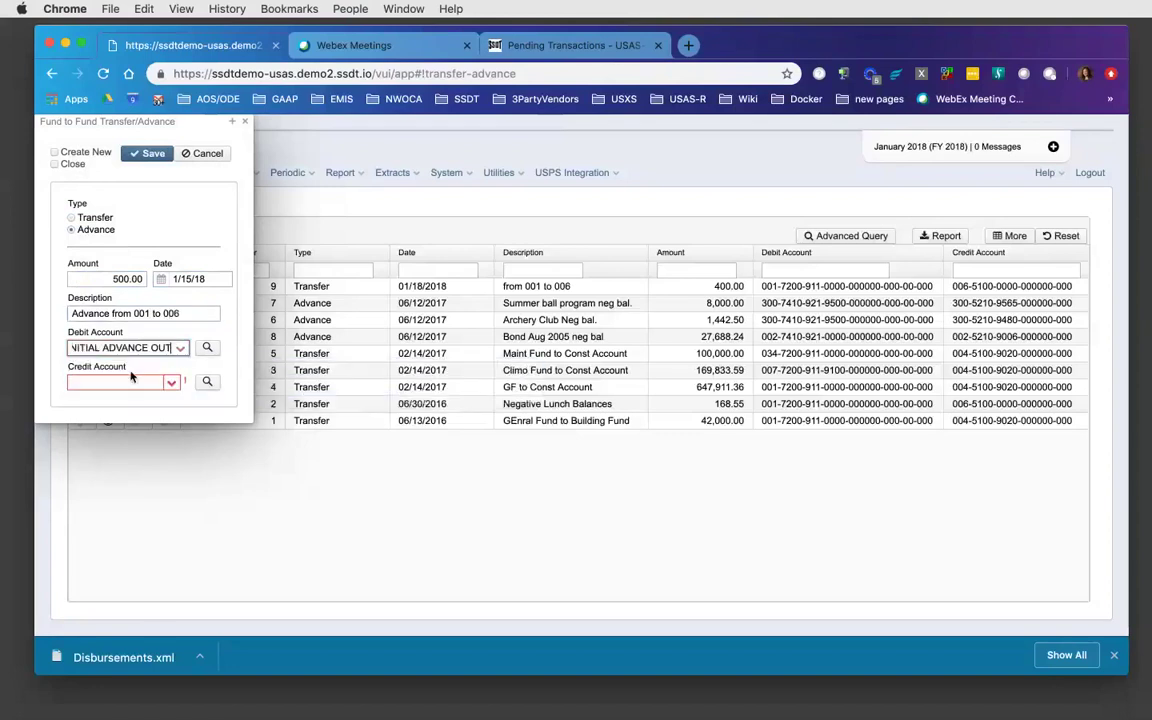
left_click(171, 382)
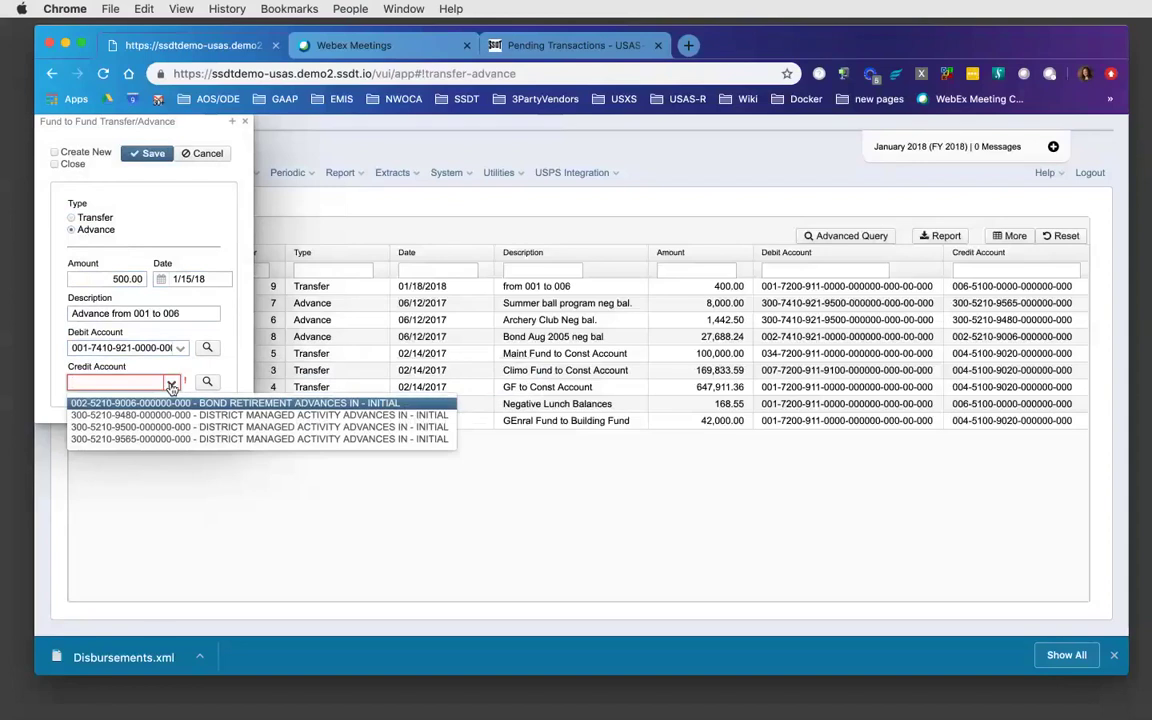
left_click(183, 313)
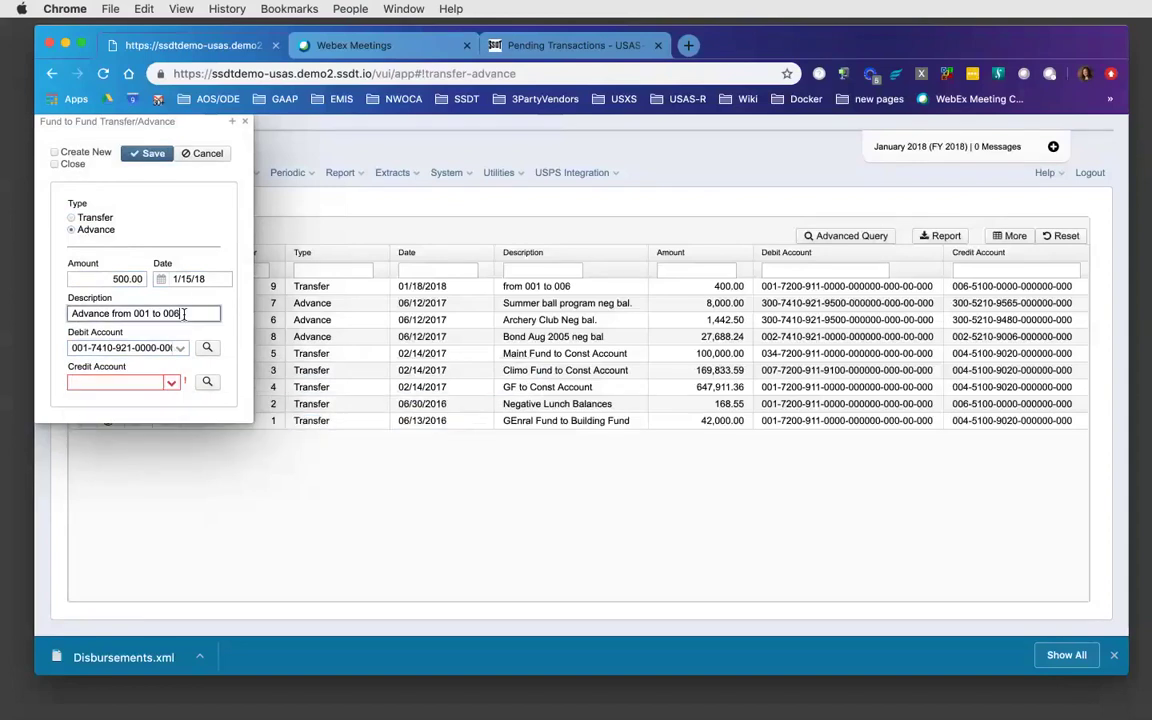
key("BackSpace")
key("BackSpace")
key("BackSpace")
type("300")
left_click(172, 386)
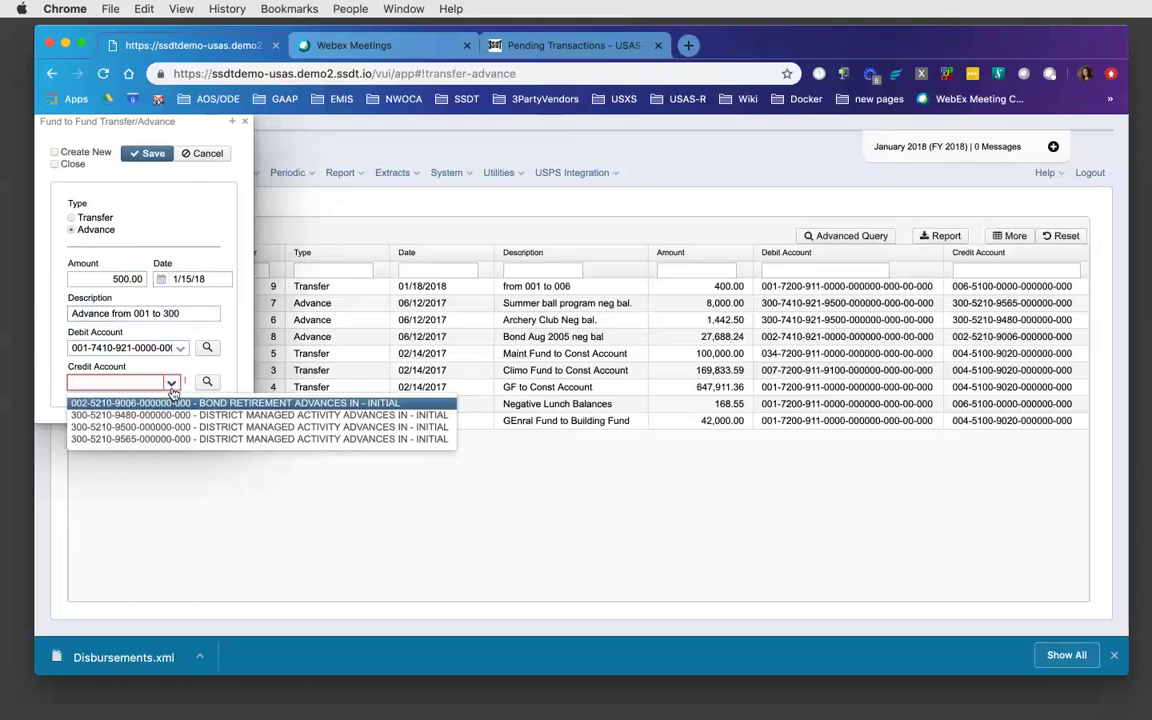
left_click(168, 415)
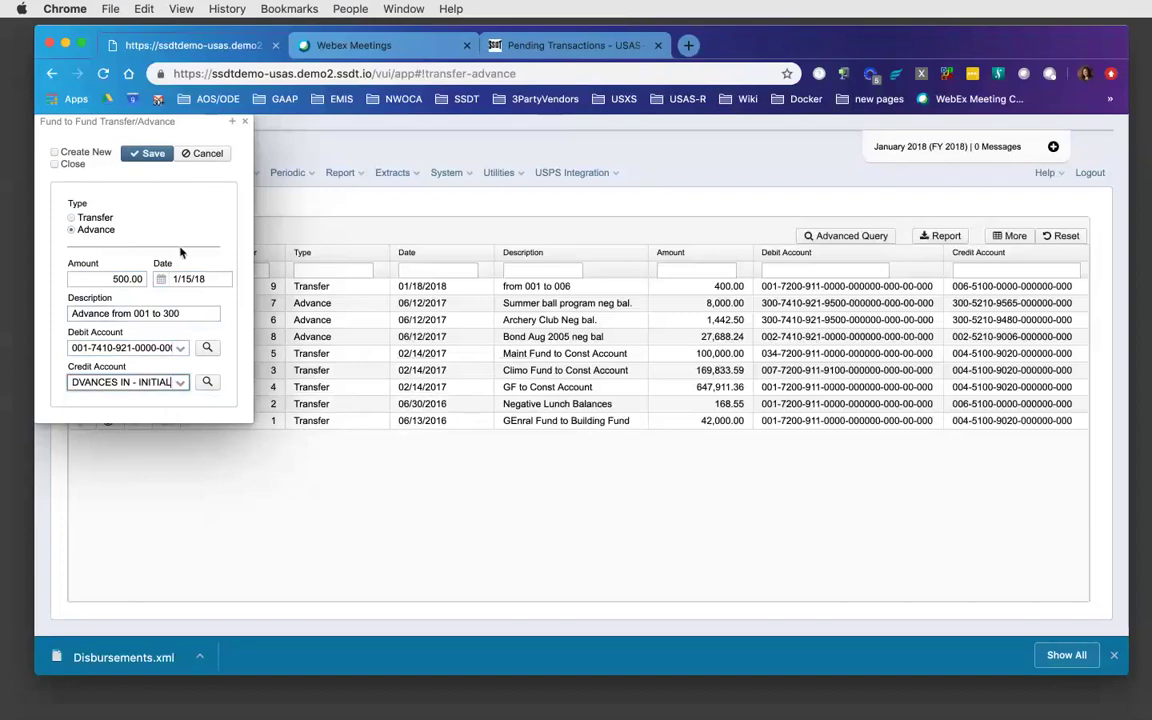
left_click(150, 156)
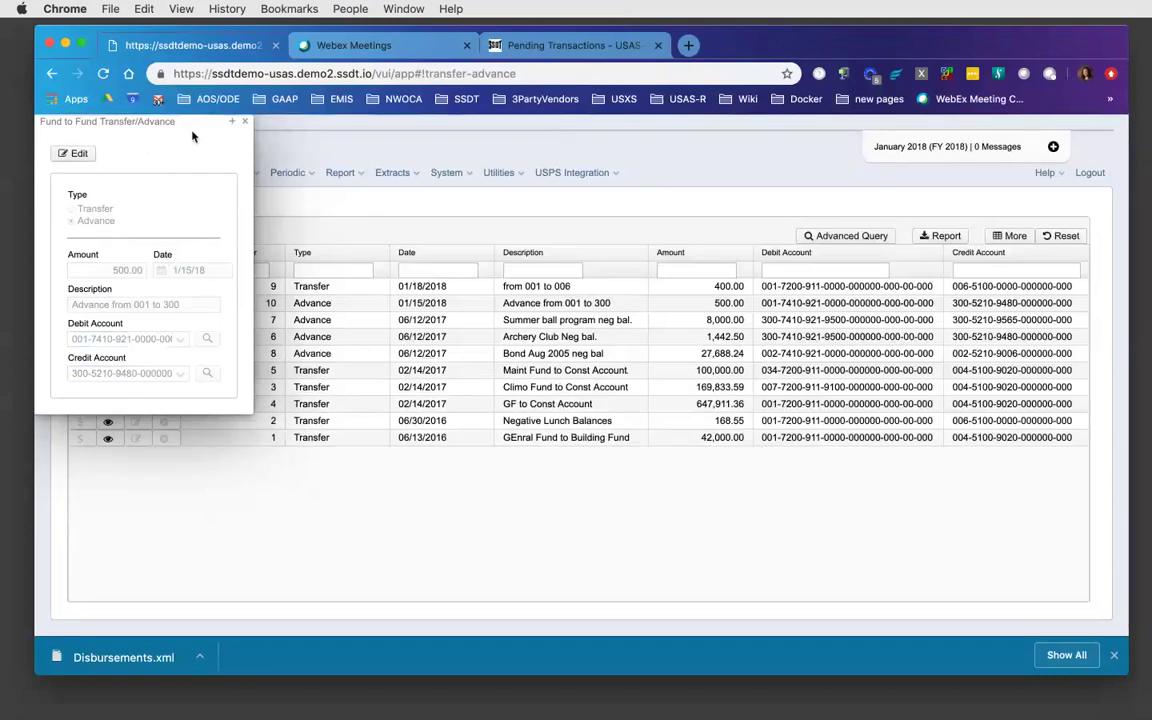
- Move the details panel, try switching advance 10 to Transfer, then cancel the edit and close
left_click_drag(193, 119, 298, 466)
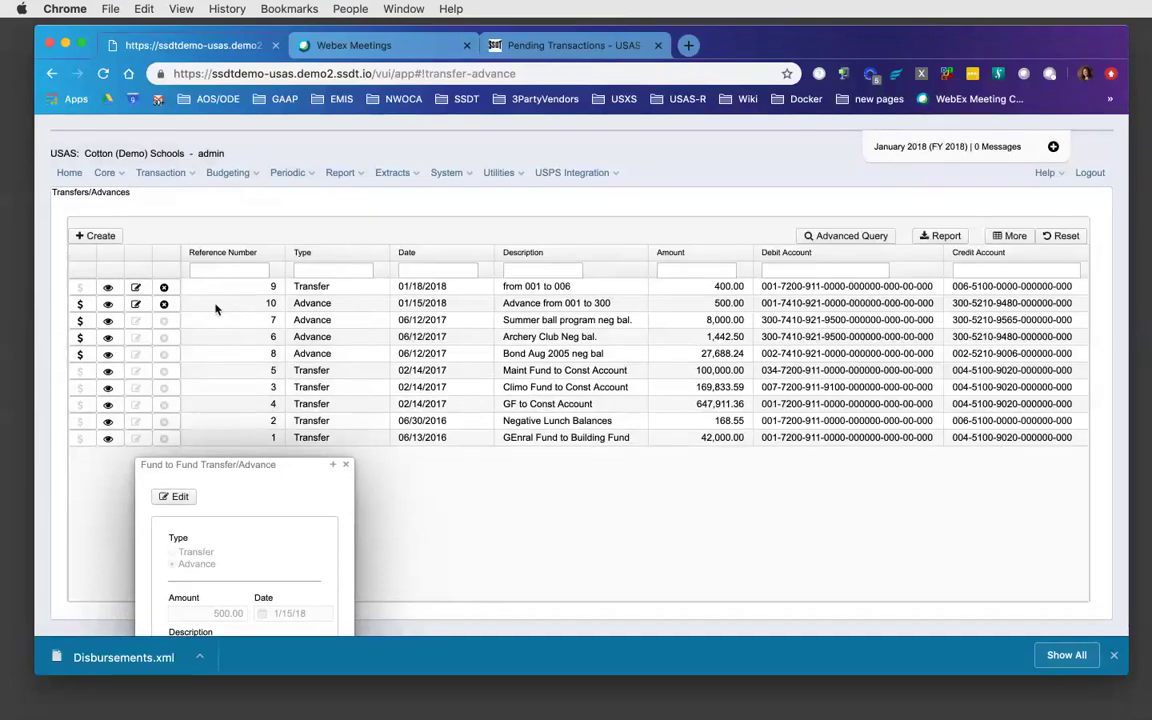
left_click_drag(278, 471, 297, 244)
left_click(194, 268)
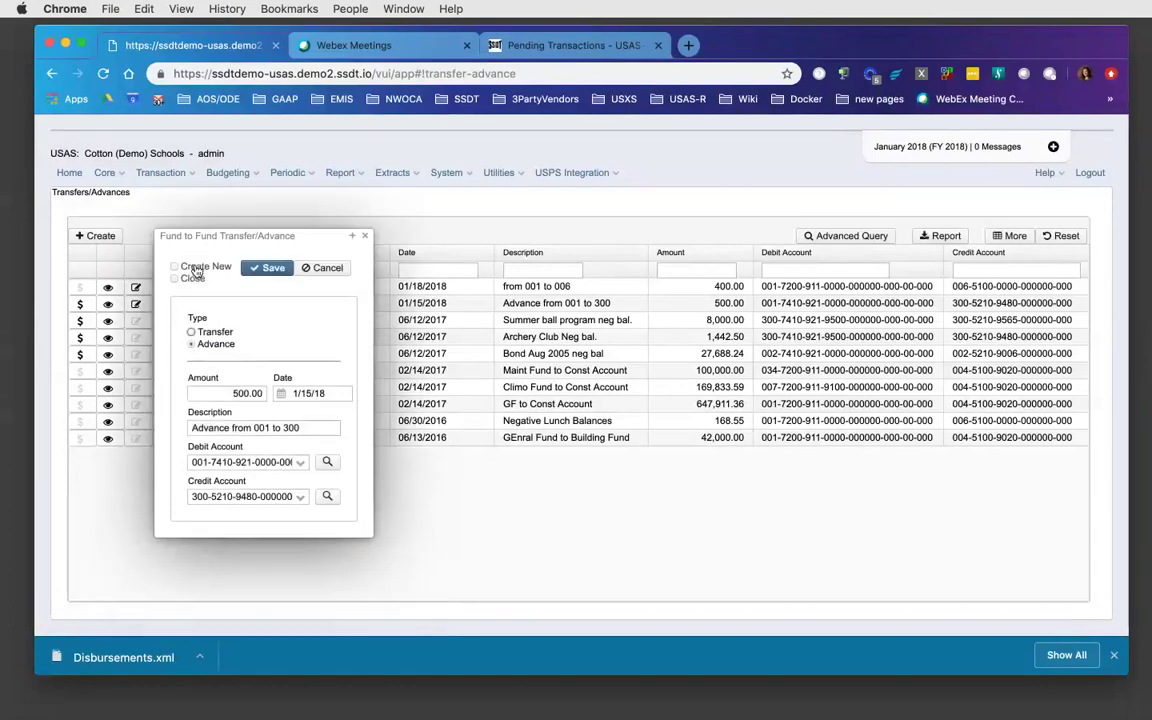
left_click(191, 332)
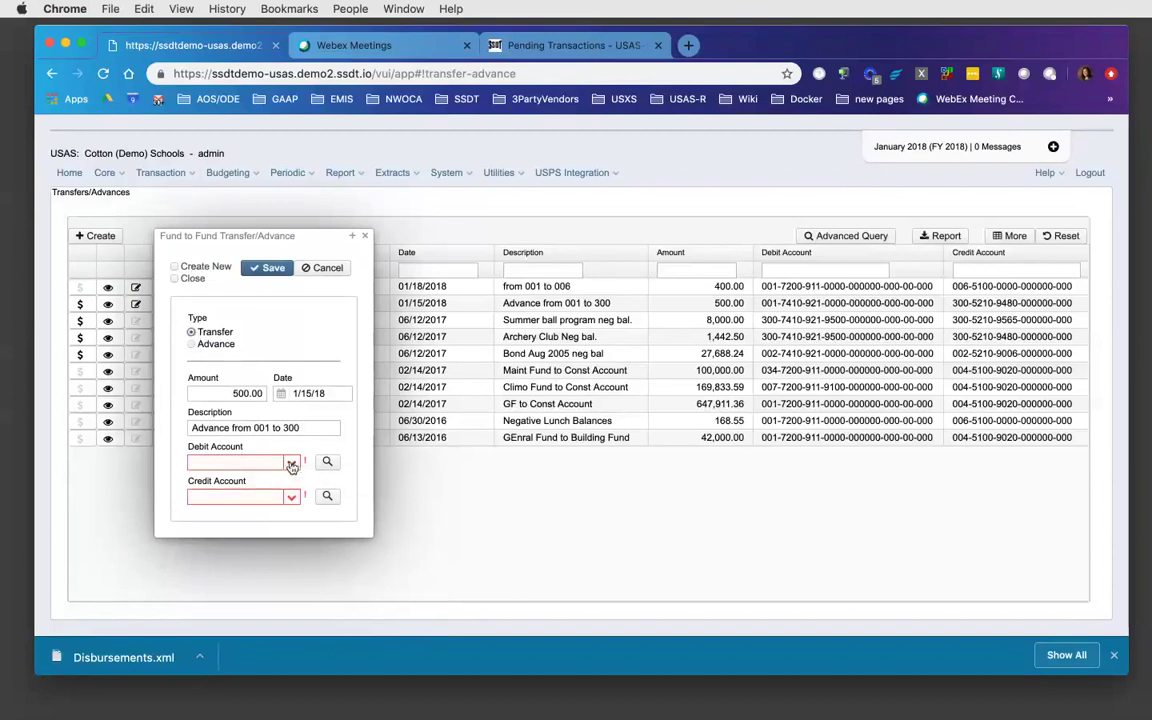
left_click(291, 463)
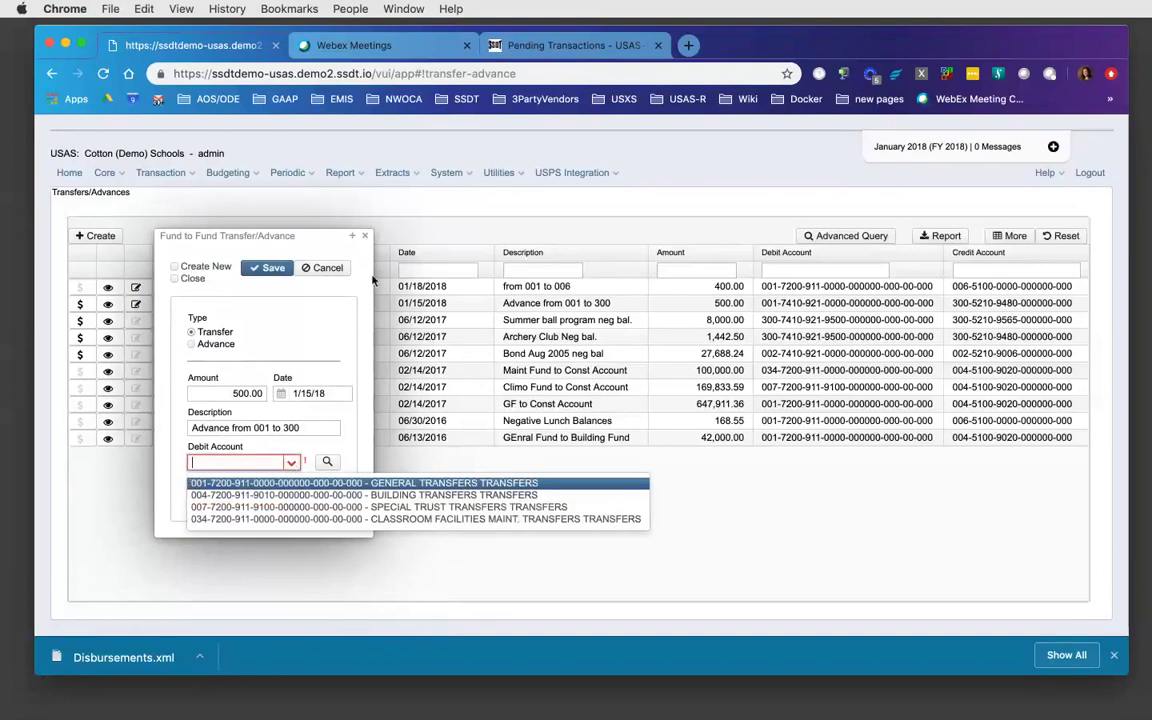
left_click(321, 266)
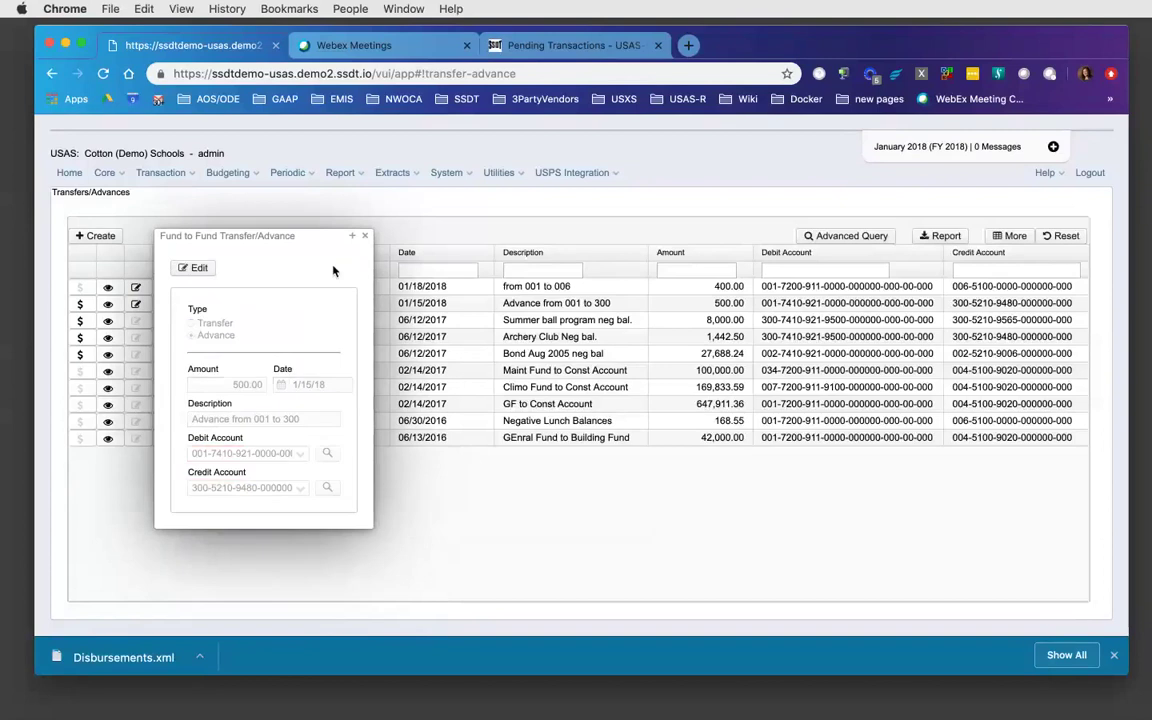
left_click(334, 212)
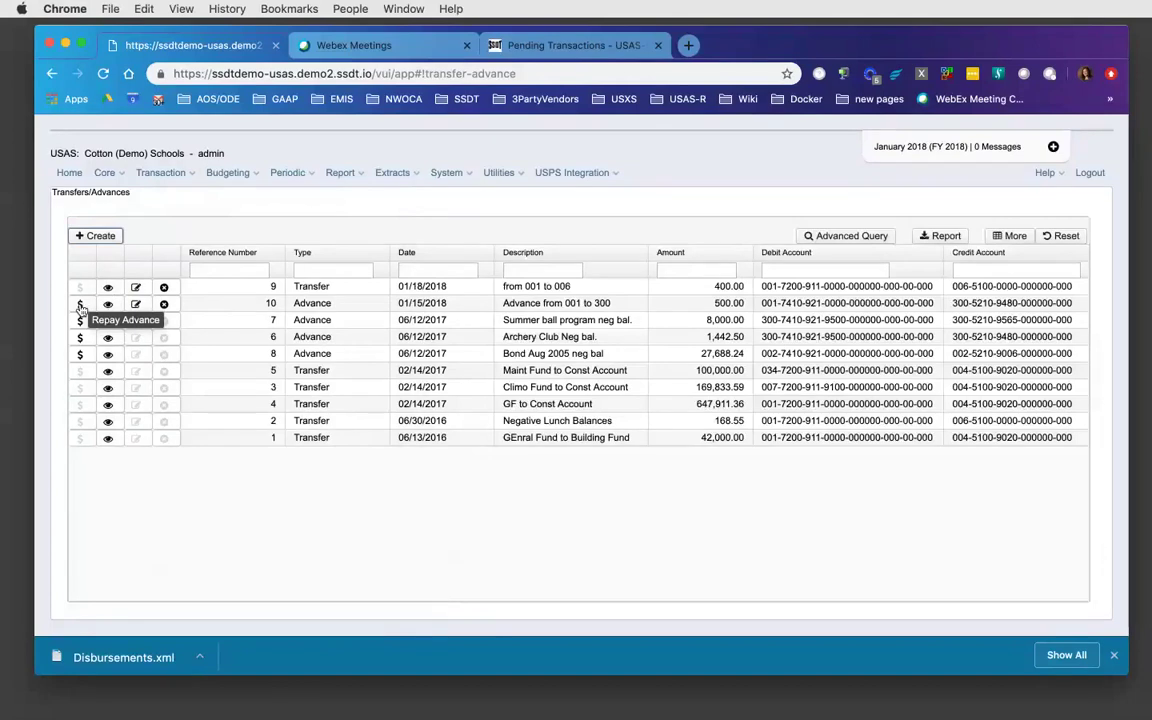
- Start repaying advance 10 with 250, date 01/20/18 and description 'Repay partial'
left_click(80, 305)
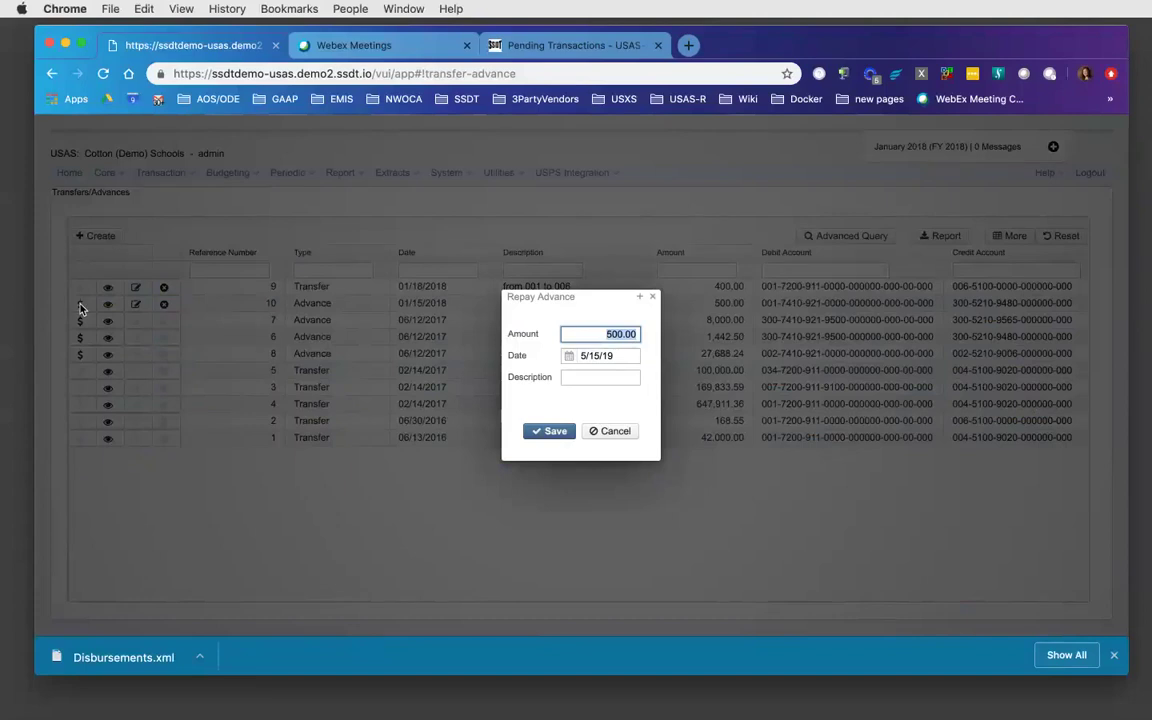
type("250")
key("Tab")
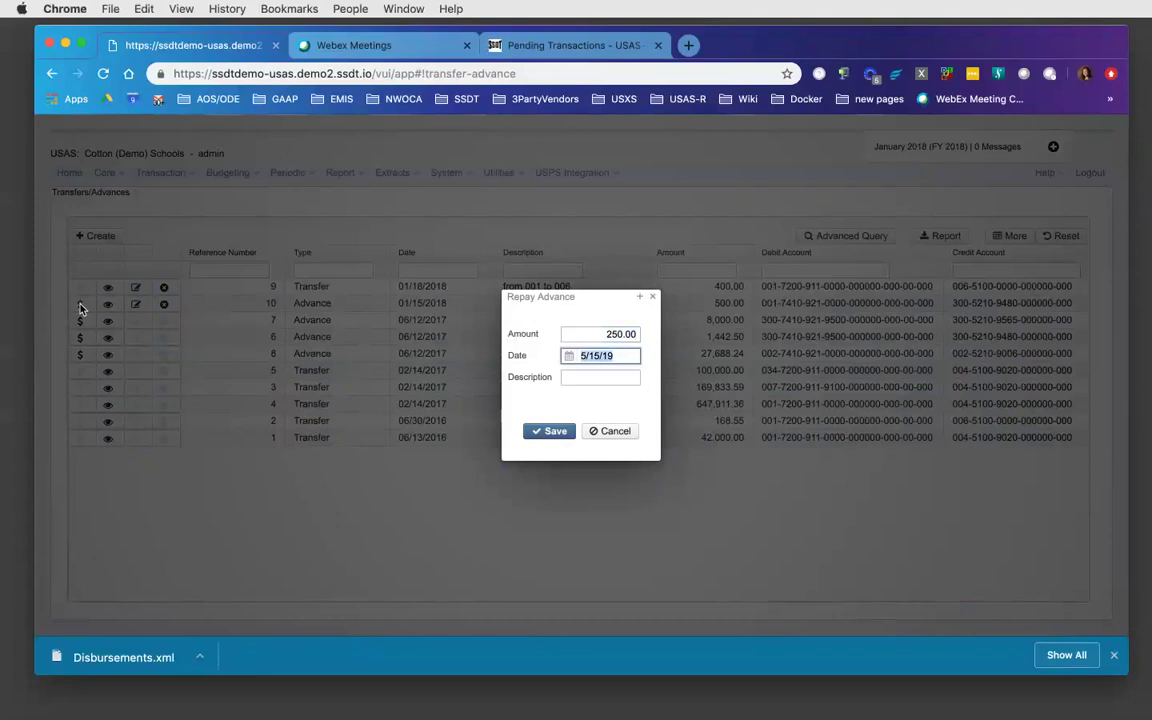
type("01/20/18")
key("Tab")
type("Re")
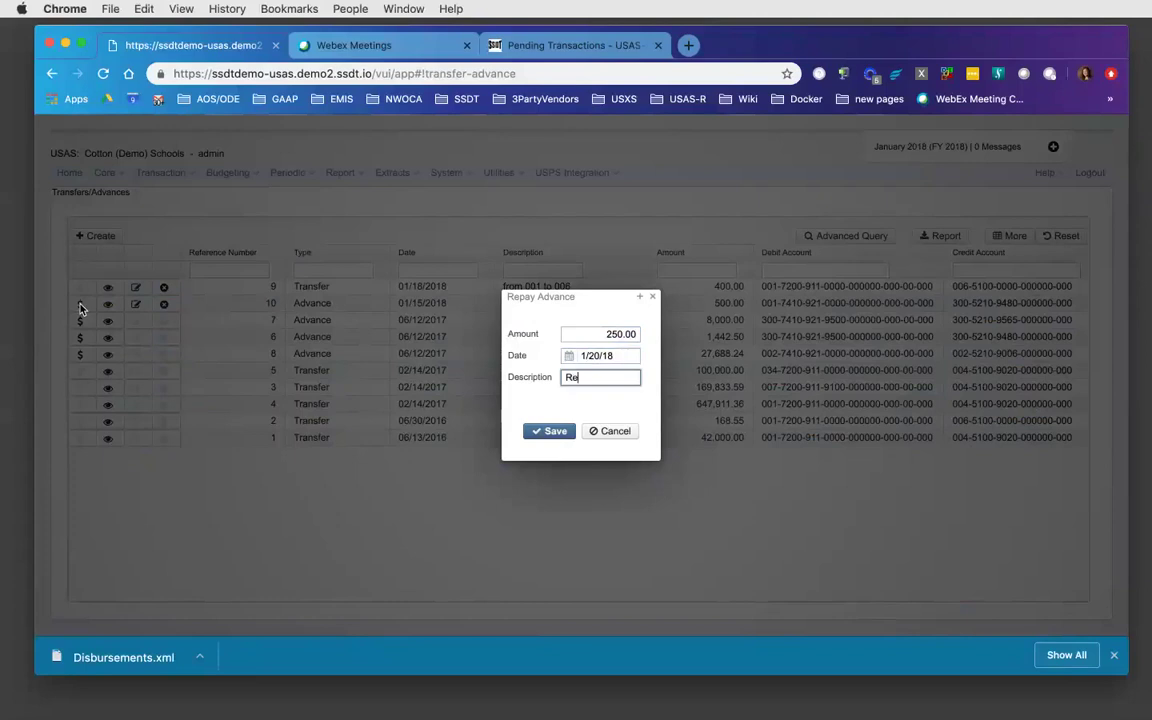
type("pat")
key("BackSpace")
key("BackSpace")
type("y paetu")
key("BackSpace")
key("BackSpace")
key("BackSpace")
type("rtuak")
key("BackSpace")
key("BackSpace")
key("BackSpace")
type("ial")
- Submit the repayment, dismiss the missing-account error, and cancel the Repay Advance dialog
left_click(551, 431)
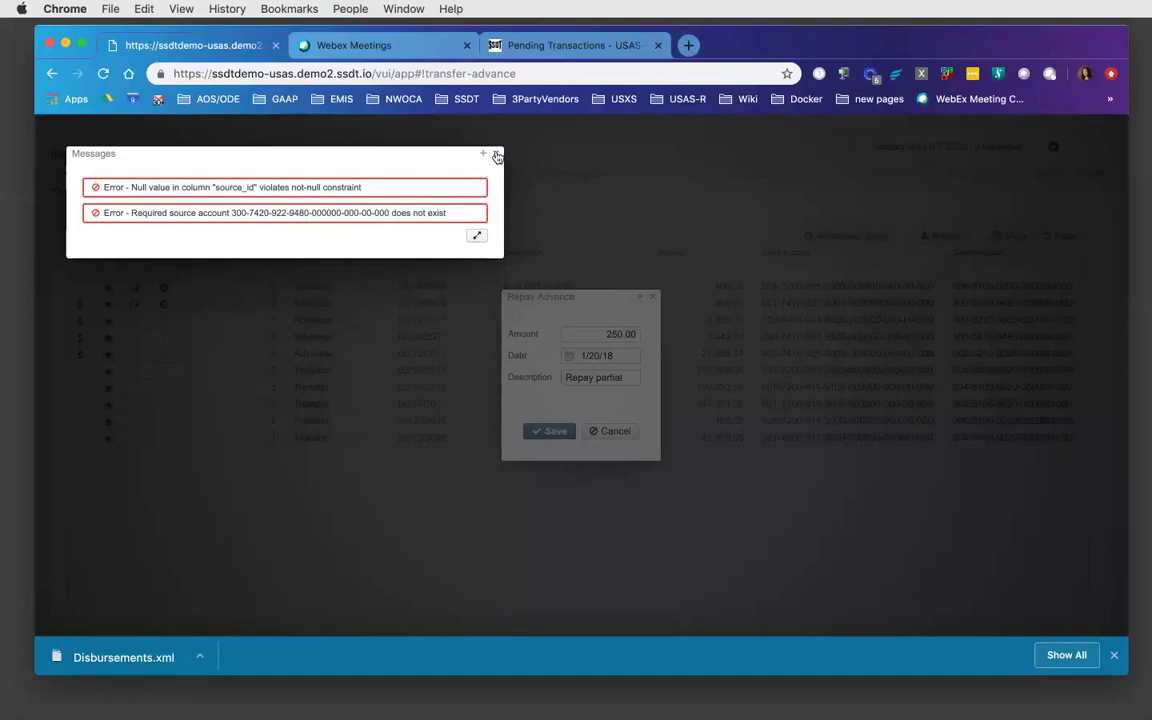
left_click(496, 155)
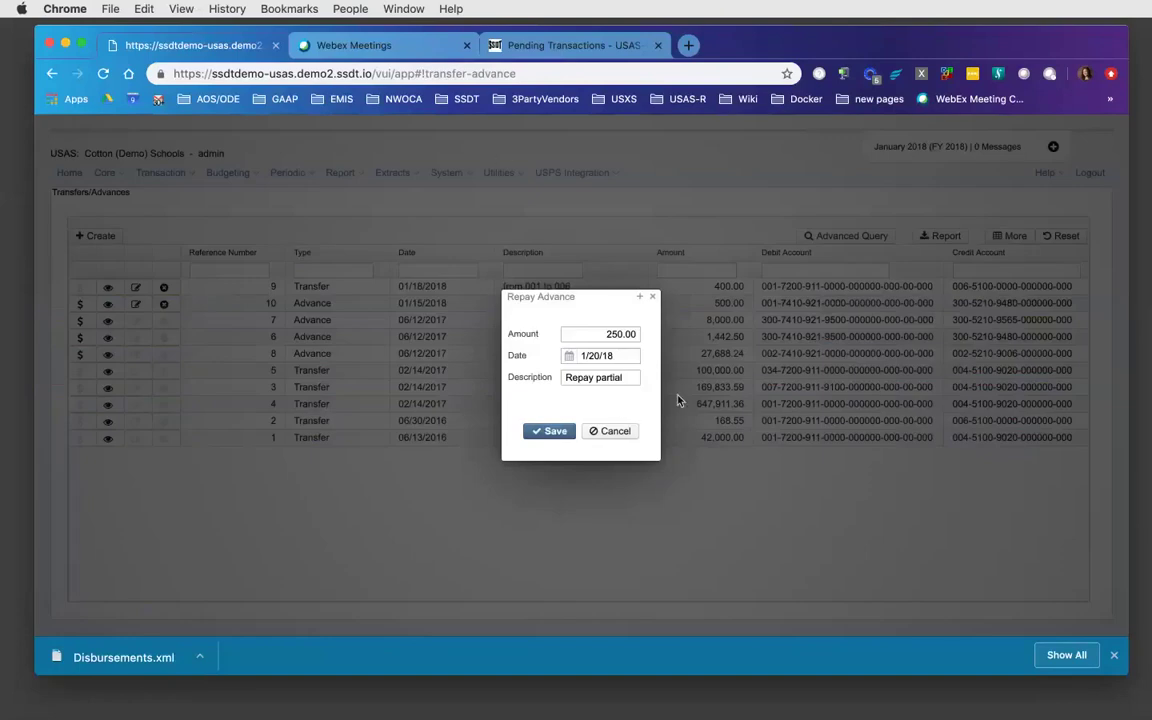
left_click(607, 437)
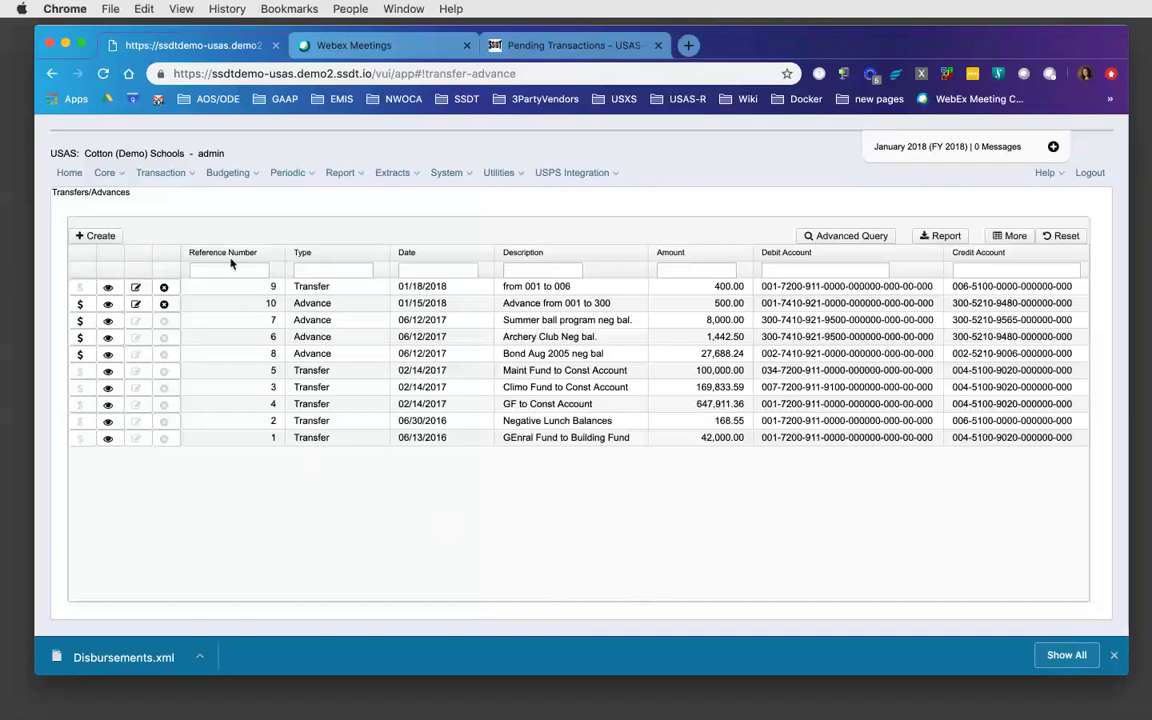
- Show the Transaction menu's programs, from Activity Ledger Query through Transfers/Advances
left_click(181, 173)
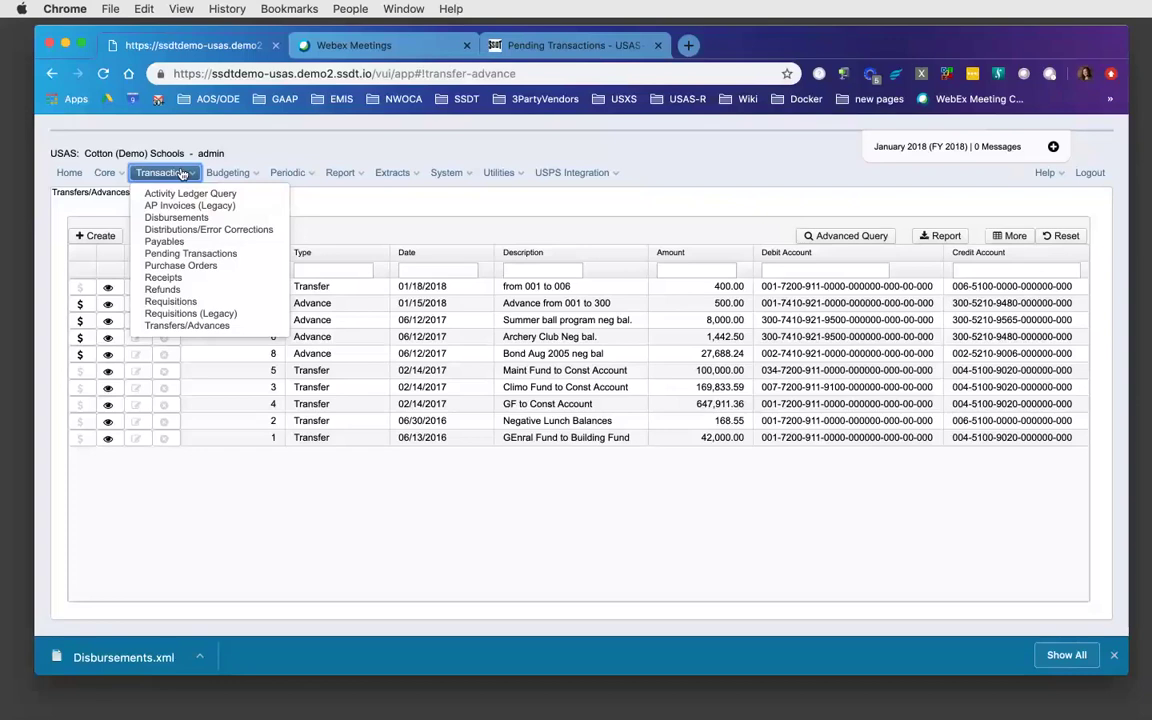
- Bring the Pending Transactions documentation page to the front in the browser
mouse_move(232, 174)
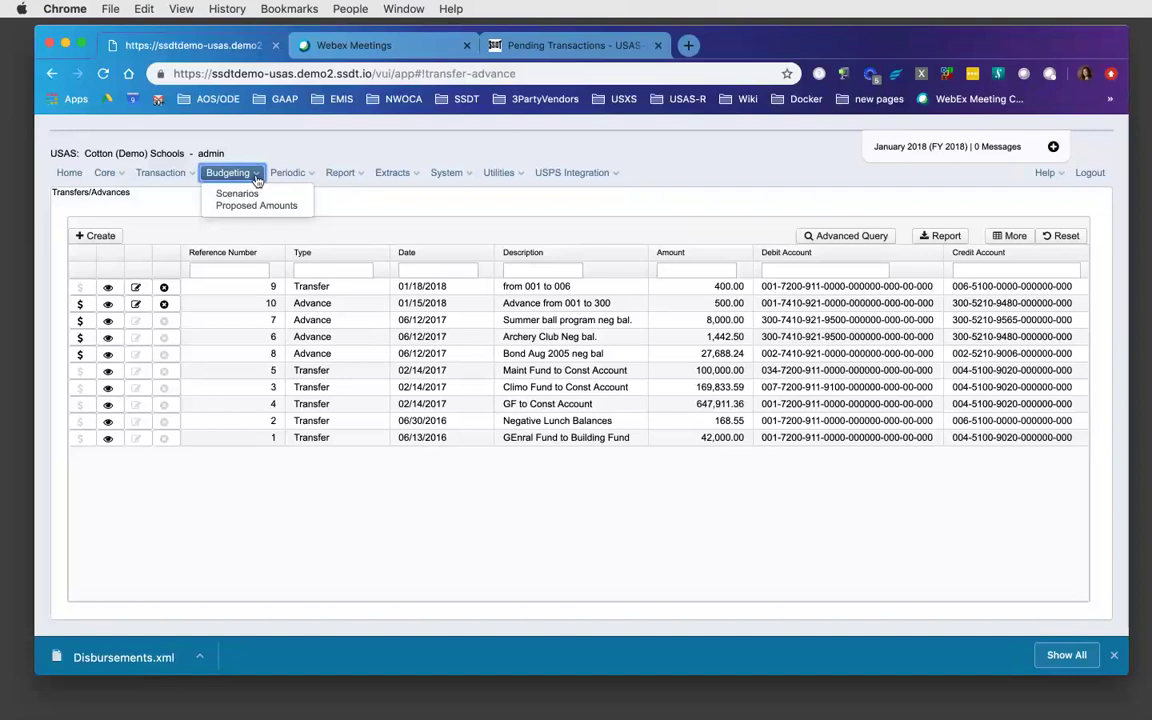
left_click(533, 50)
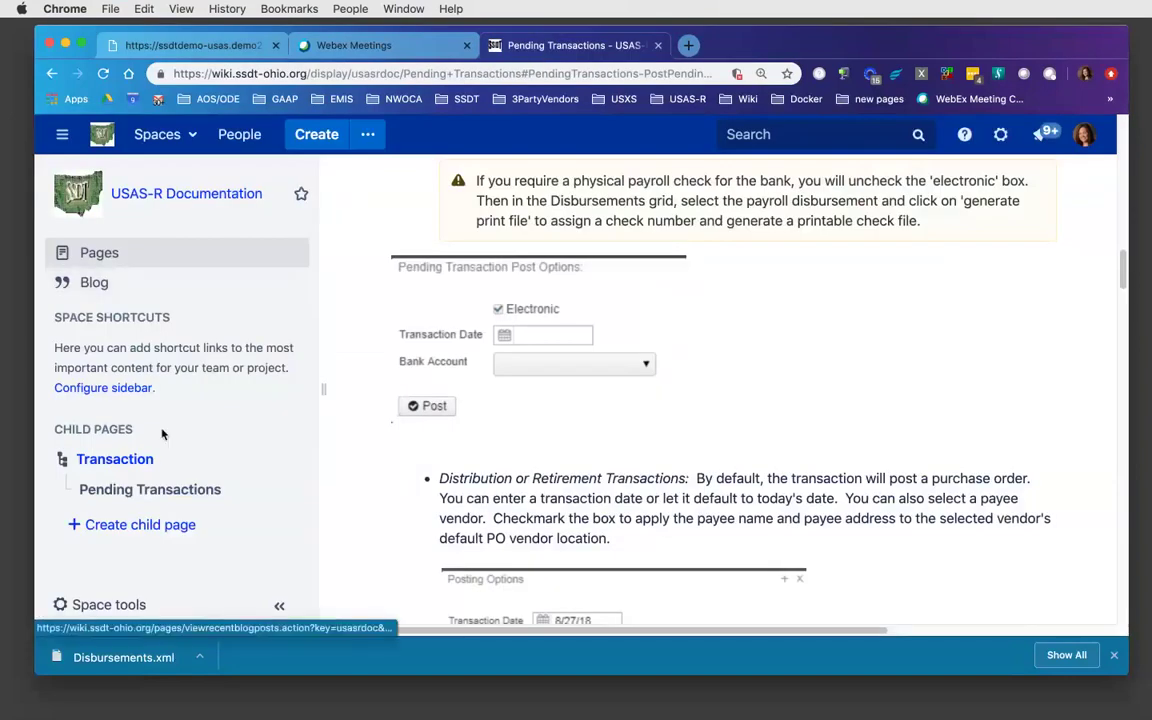
- Go up to the USAS-R User Manual, expand all its child pages, and open the Appendix
left_click(111, 462)
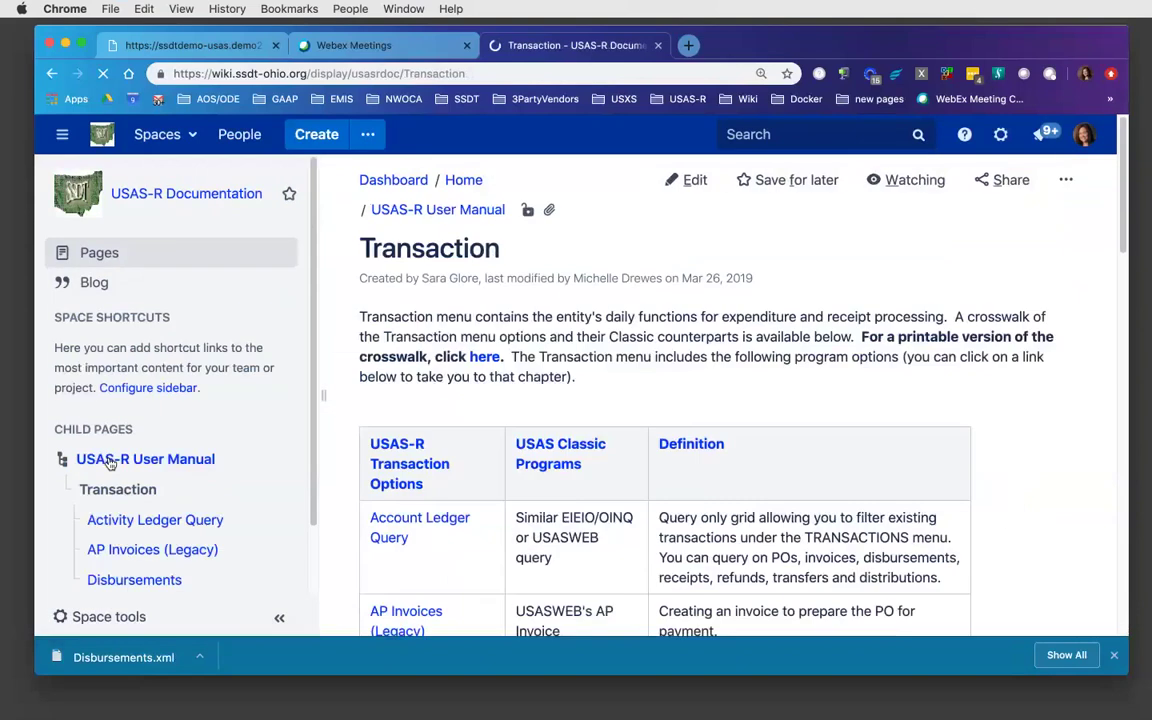
left_click(111, 462)
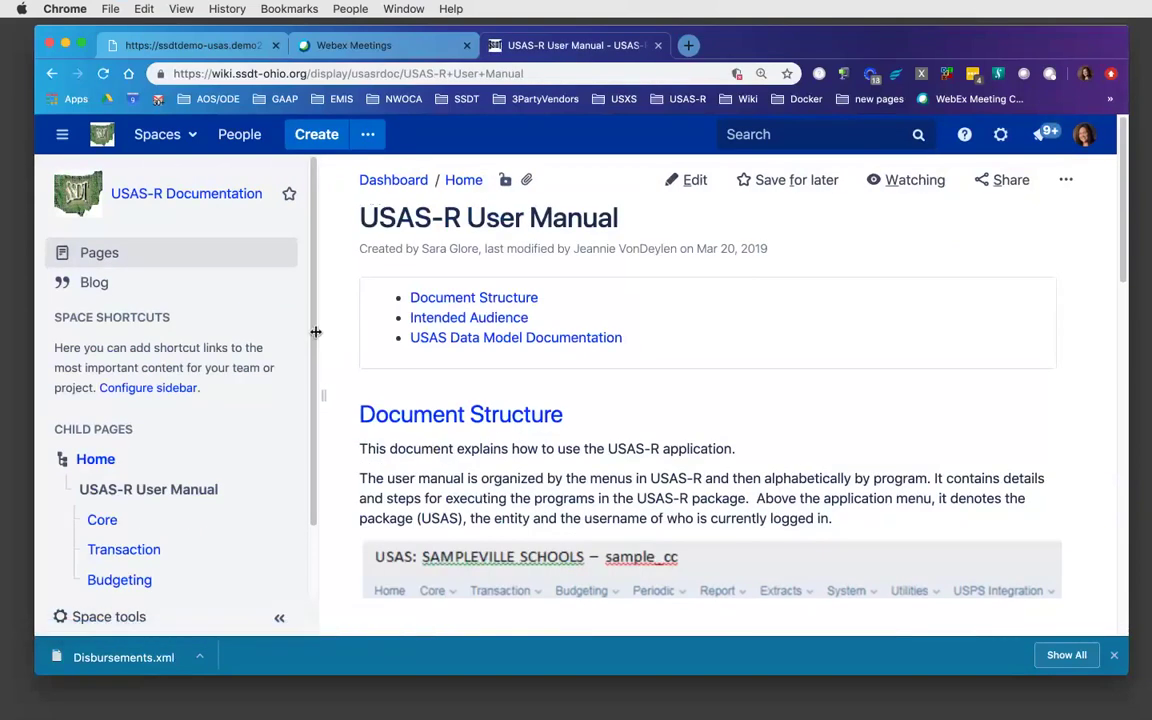
scroll(314, 420, "down", 2)
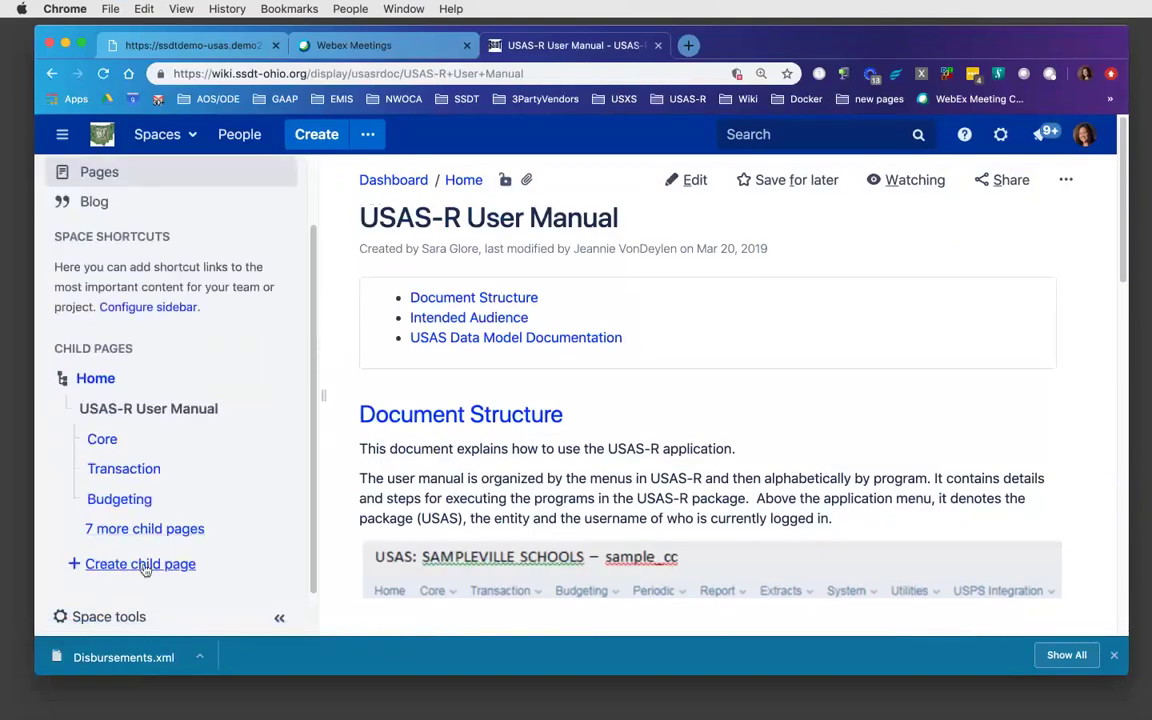
left_click(146, 529)
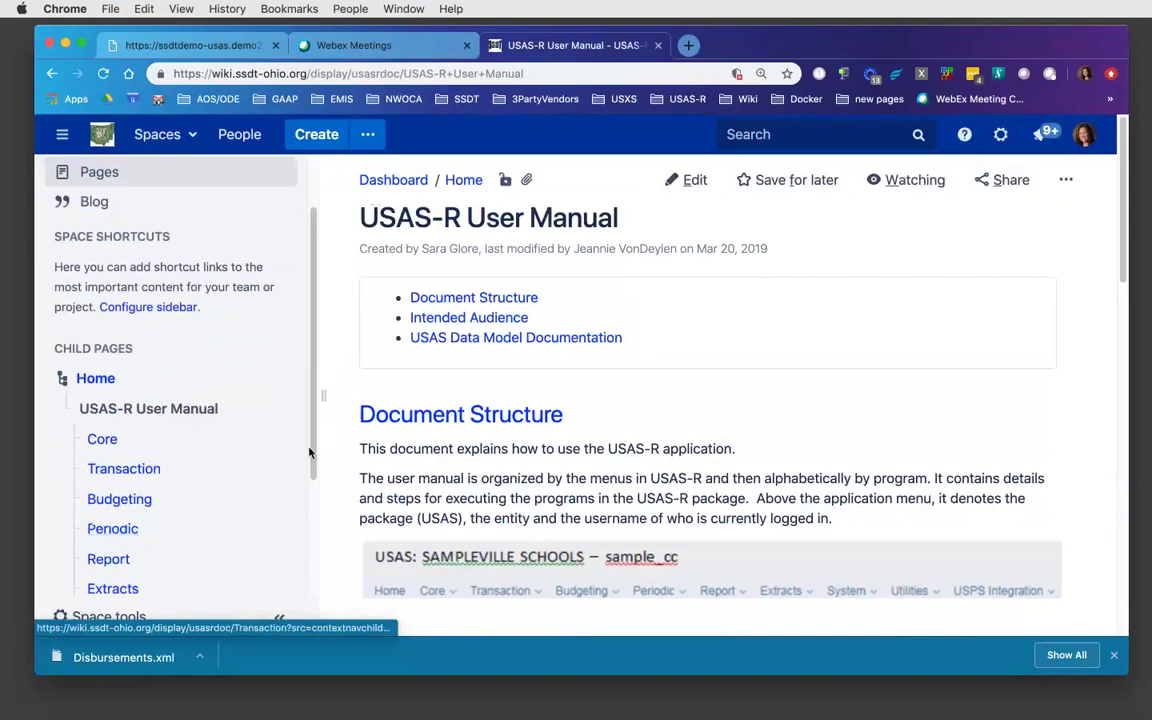
scroll(313, 523, "down", 2)
left_click_drag(313, 523, 309, 558)
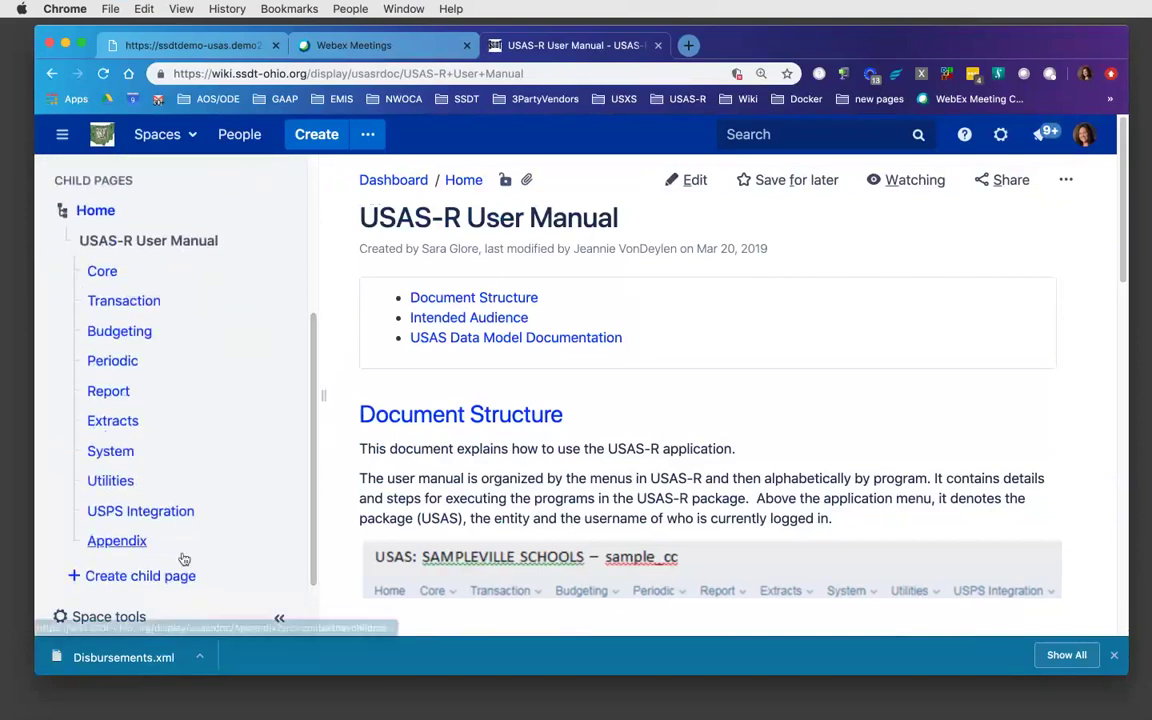
left_click(128, 543)
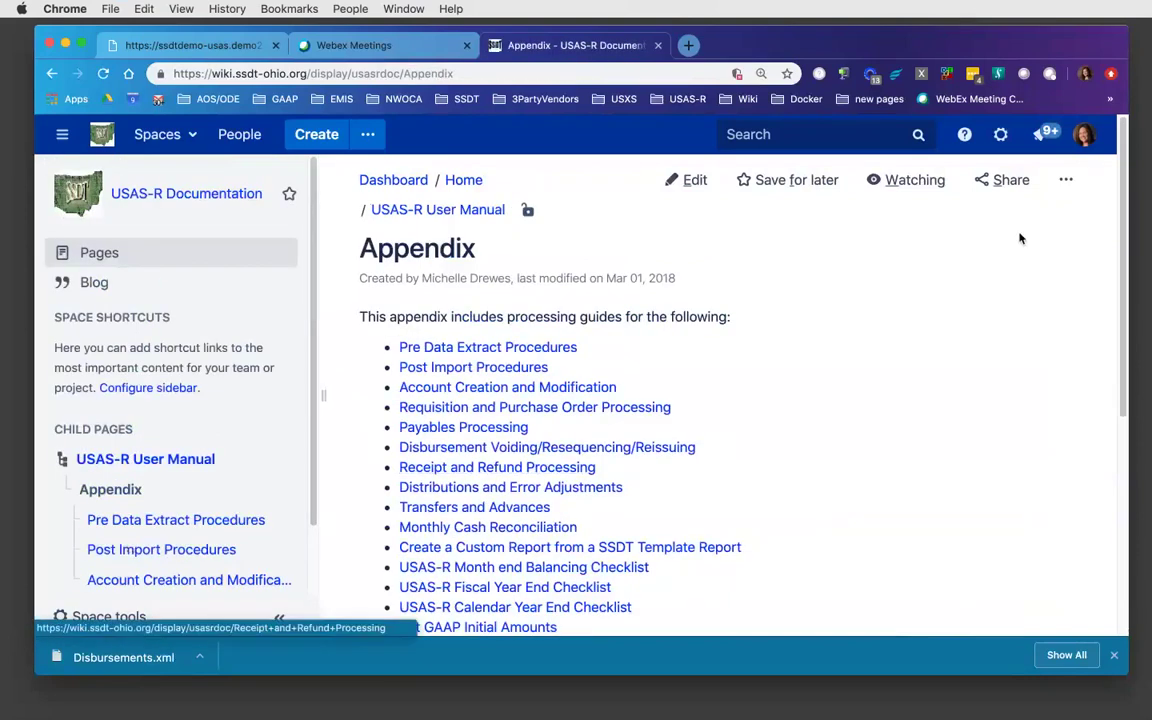
scroll(1120, 180, "down", 3)
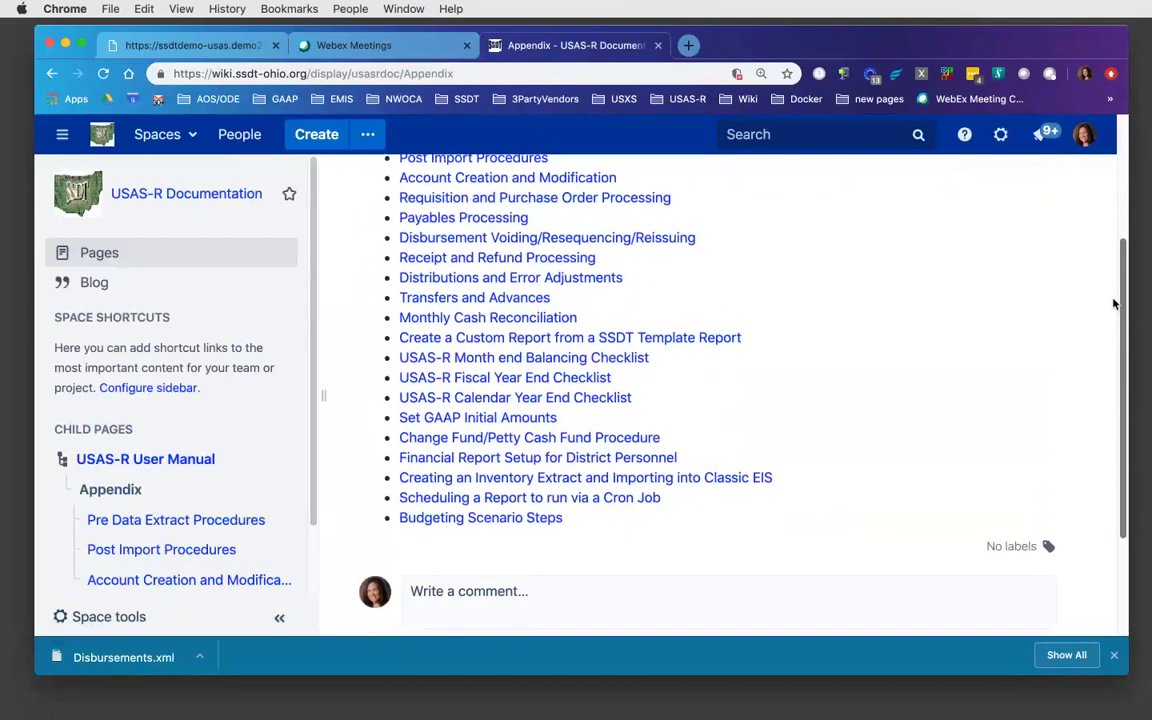
- Read the Budgeting Scenario Steps guide, then return to the USAS-R Transfers/Advances page
left_click(487, 522)
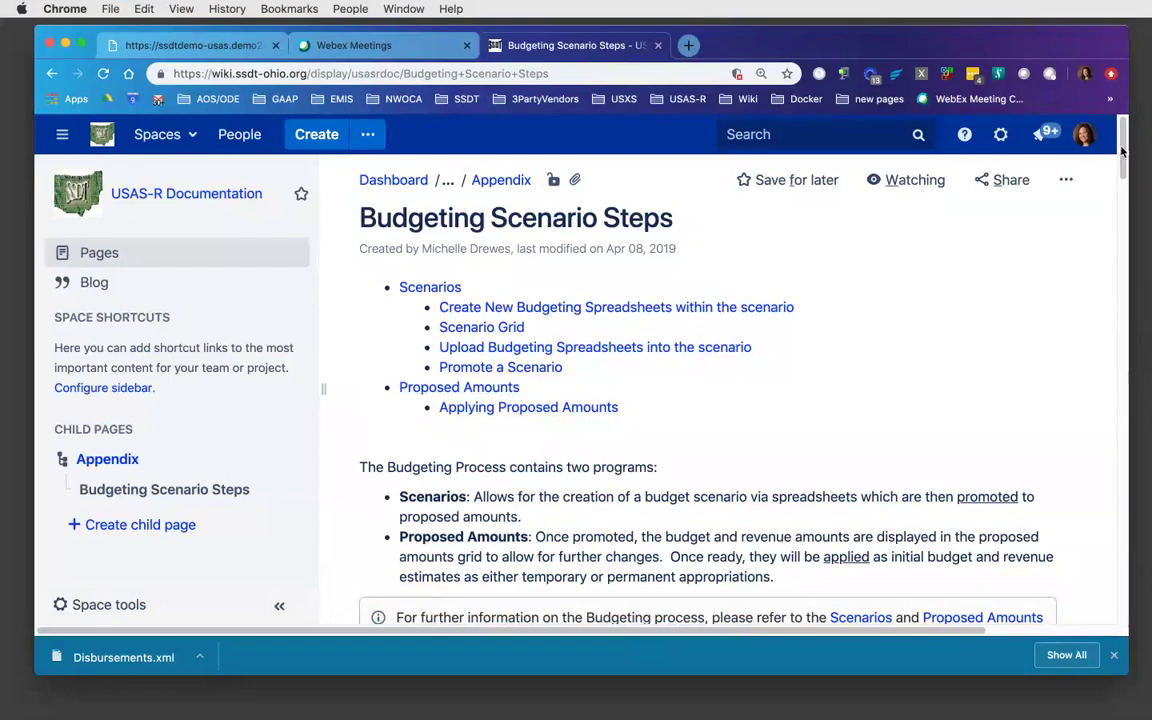
left_click_drag(1122, 143, 1125, 183)
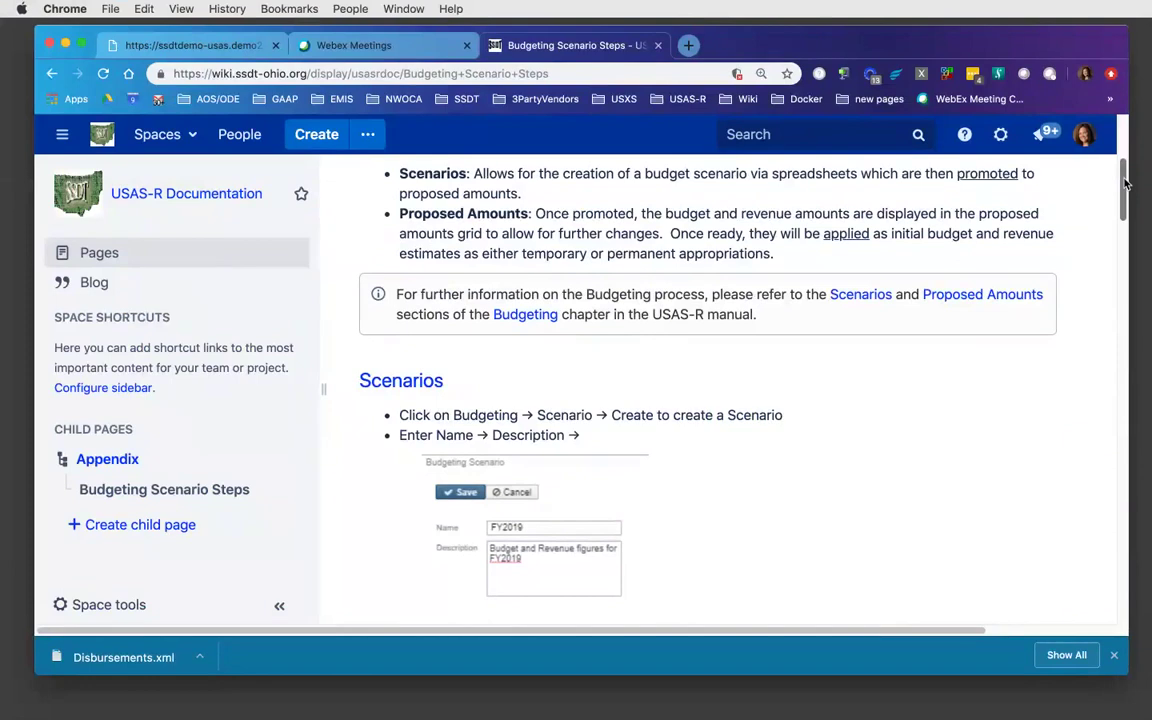
left_click_drag(1125, 183, 1113, 352)
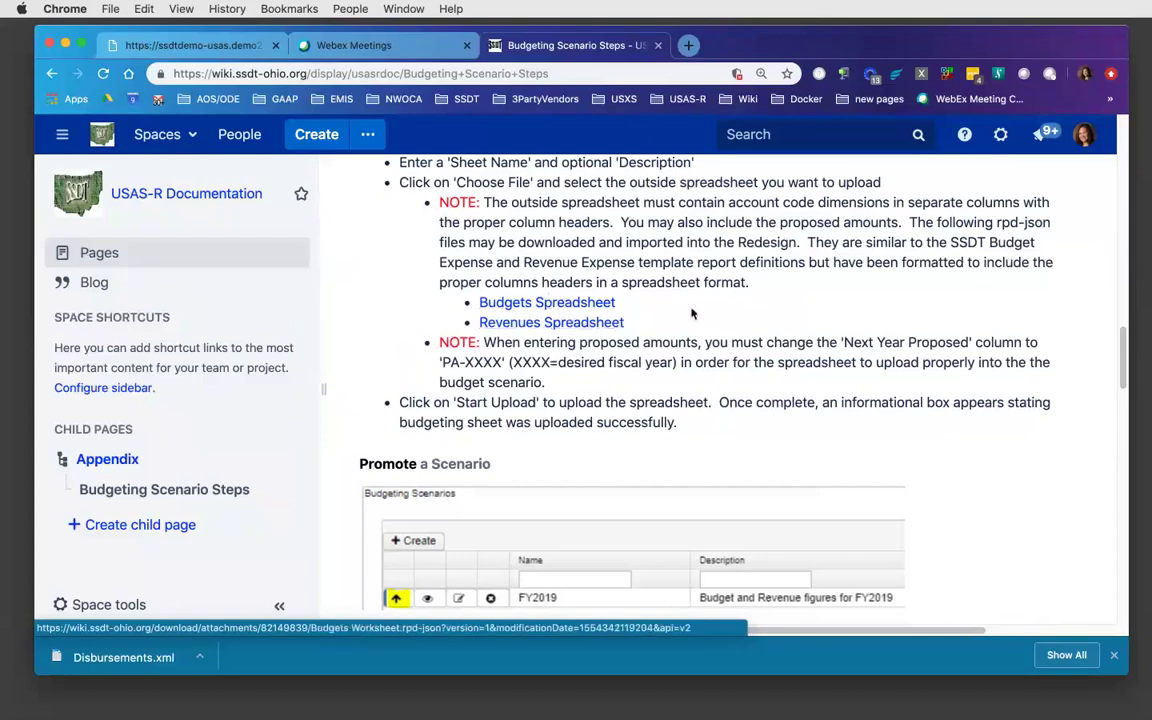
left_click_drag(1122, 355, 700, 40)
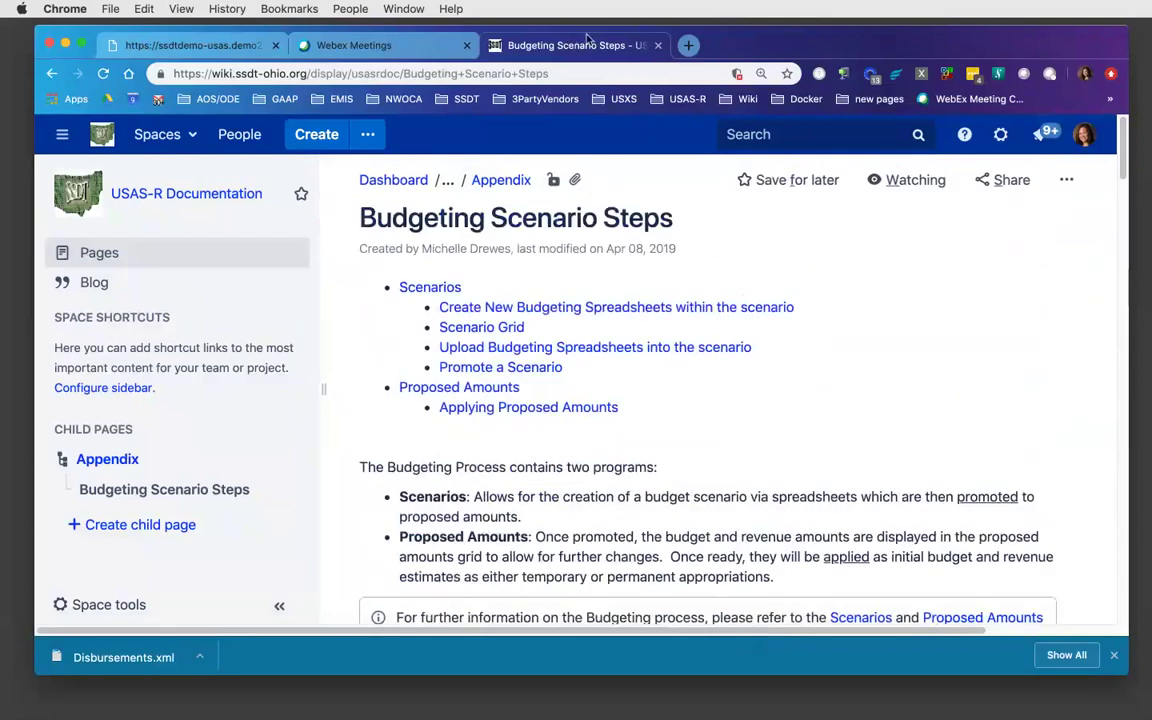
left_click(638, 48)
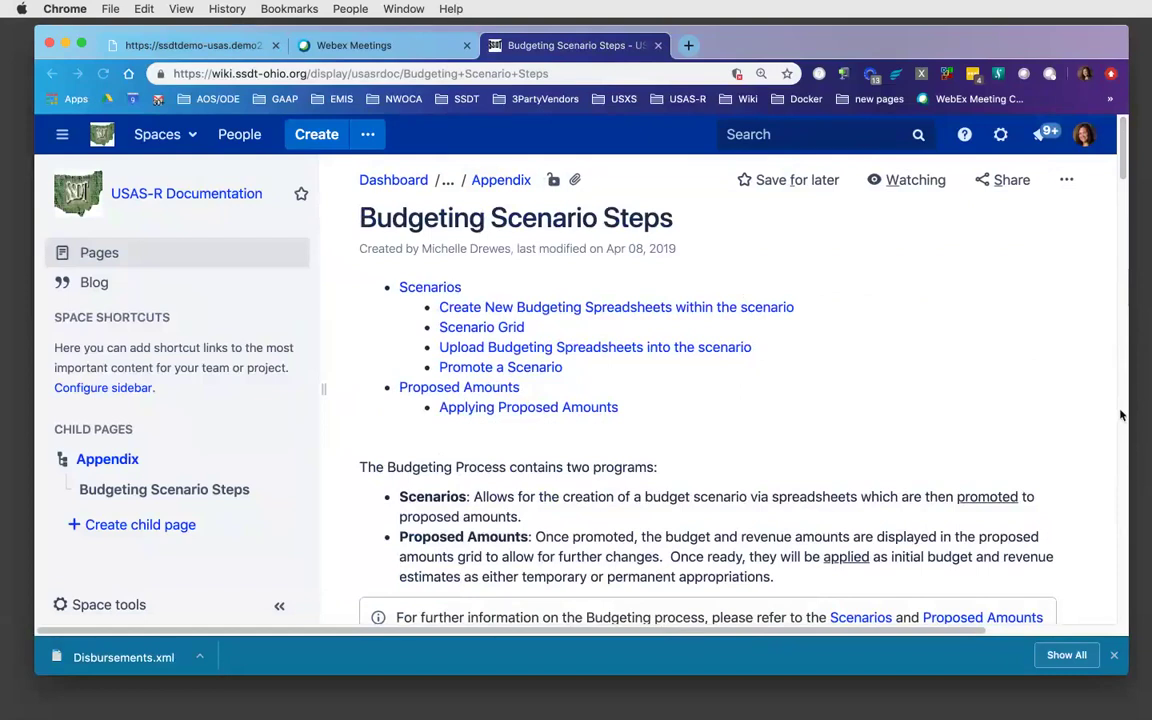
left_click(937, 198)
left_click(189, 44)
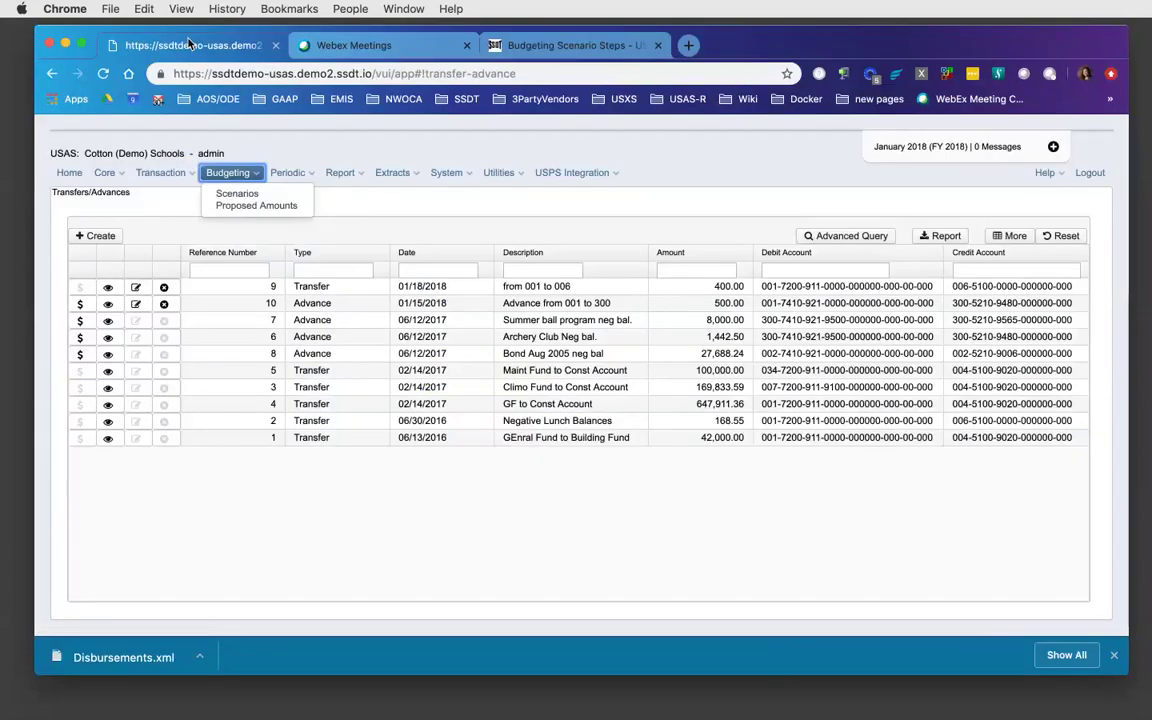
- Open Budgeting > Scenarios to list the FY2019 'Budget and Revenue figures for FY2019' scenario
left_click(236, 194)
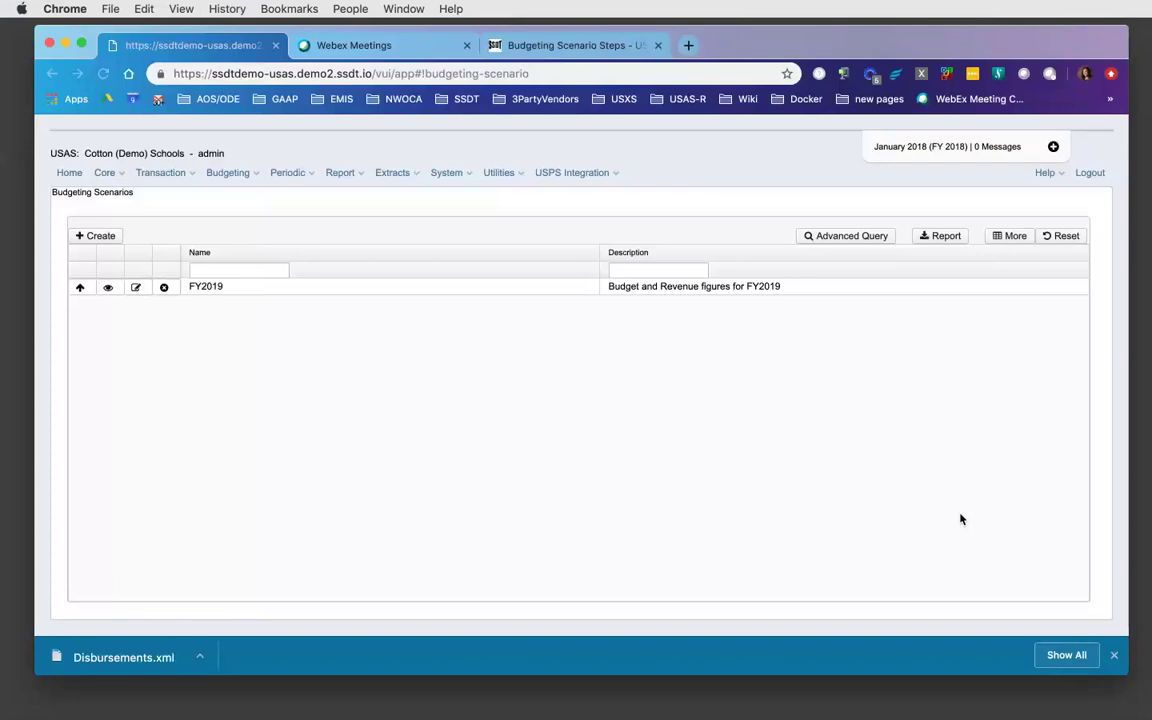
left_click(397, 466)
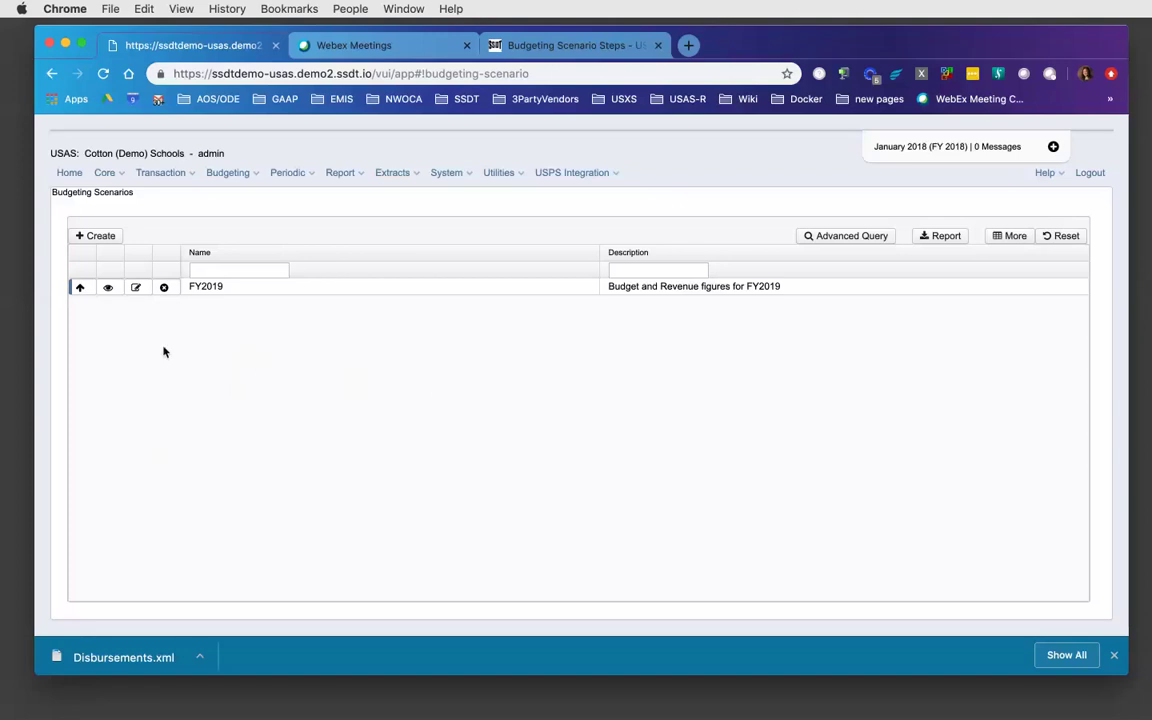
- Open the FY2019 budgeting scenario for editing and start creating a new budgeting sheet
left_click(135, 288)
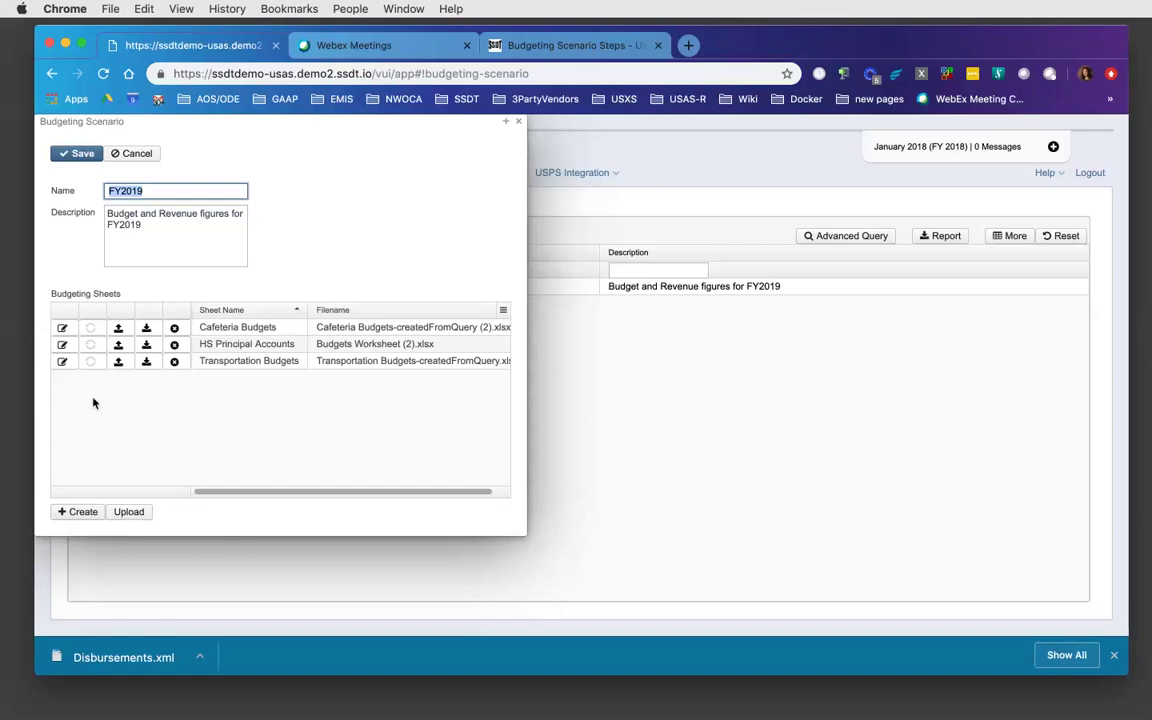
left_click(73, 512)
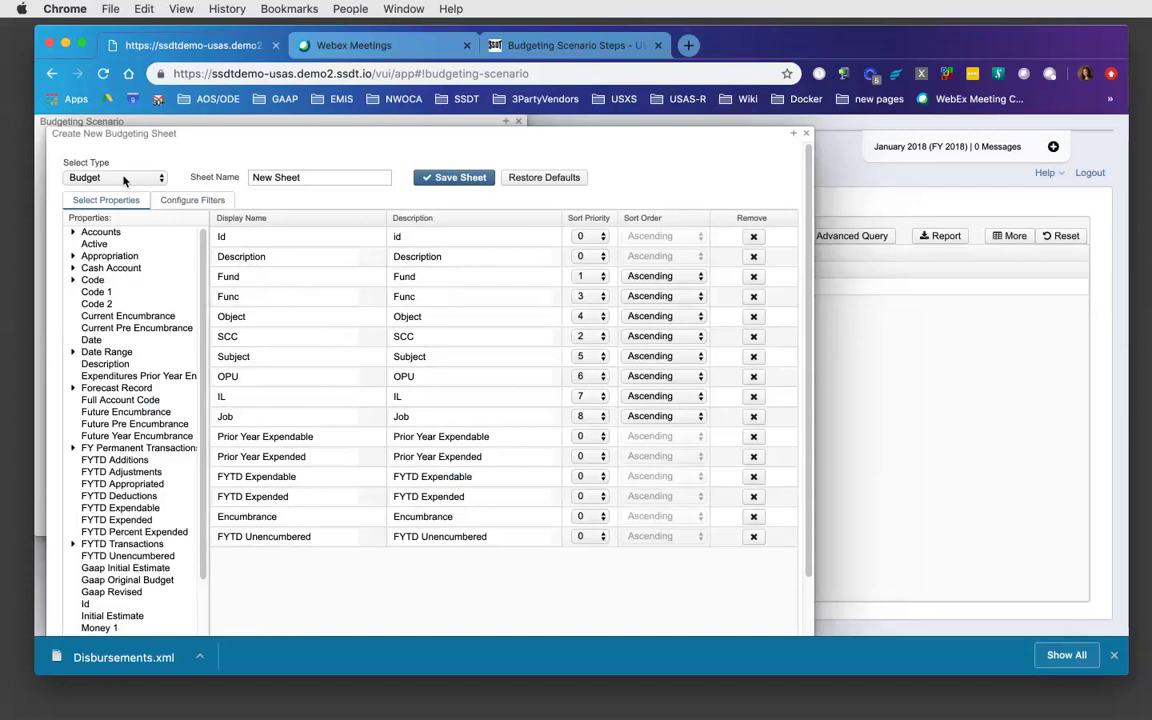
- Keep Budget as the type for the new sheet
left_click(158, 179)
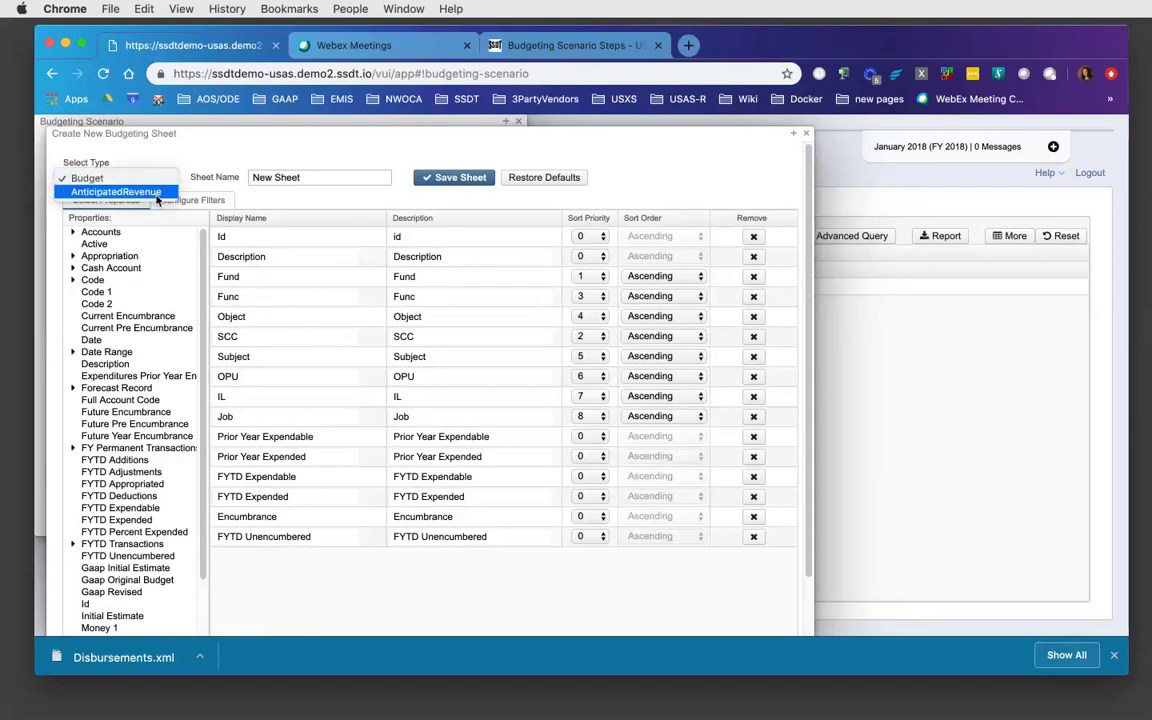
left_click(194, 148)
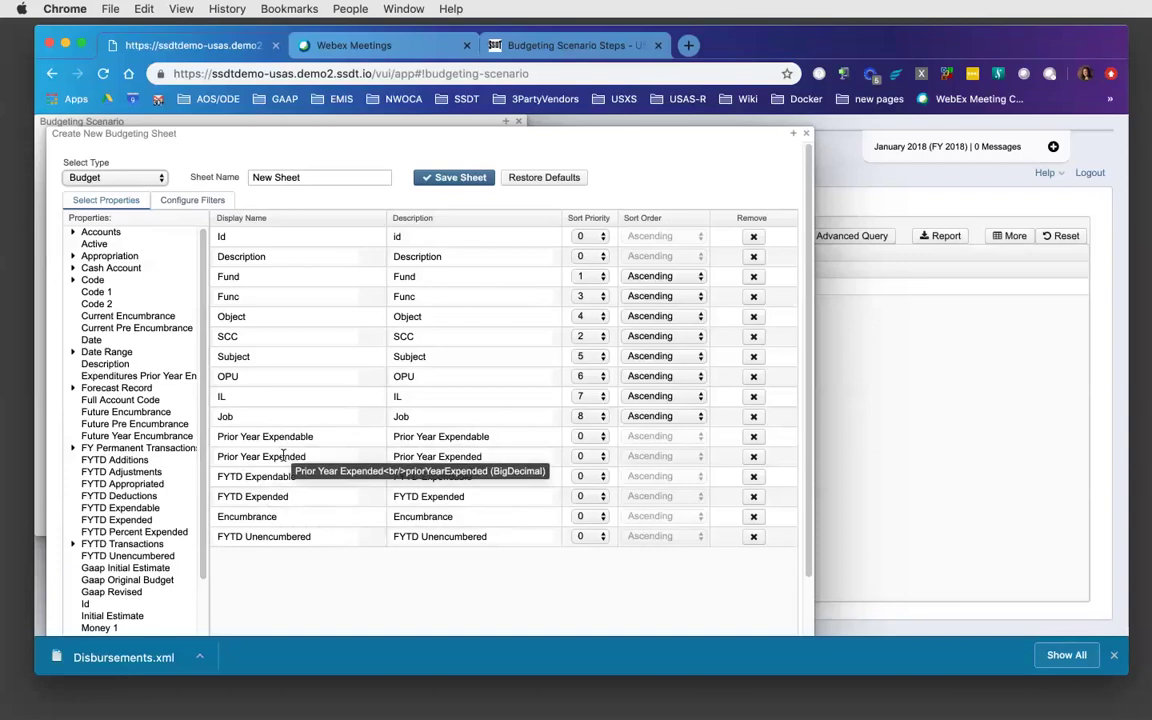
- Remove the Prior Year Expendable, Encumbrance and FYTD Unencumbered columns
left_click(754, 438)
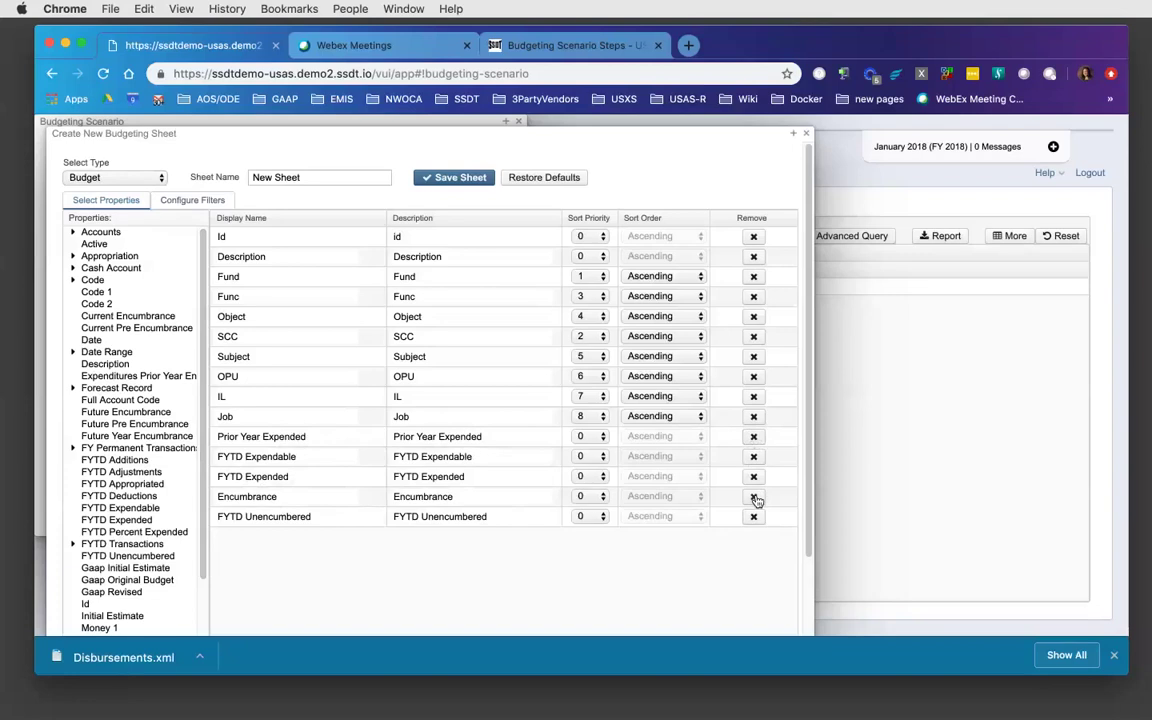
left_click(755, 497)
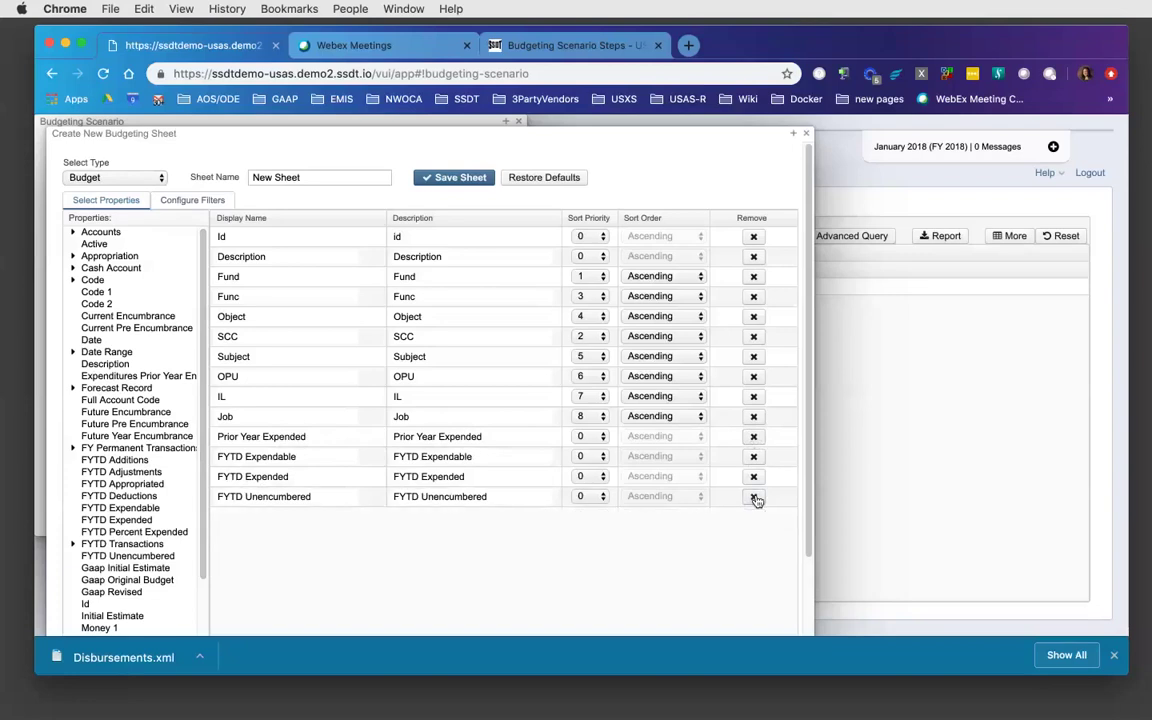
left_click(755, 497)
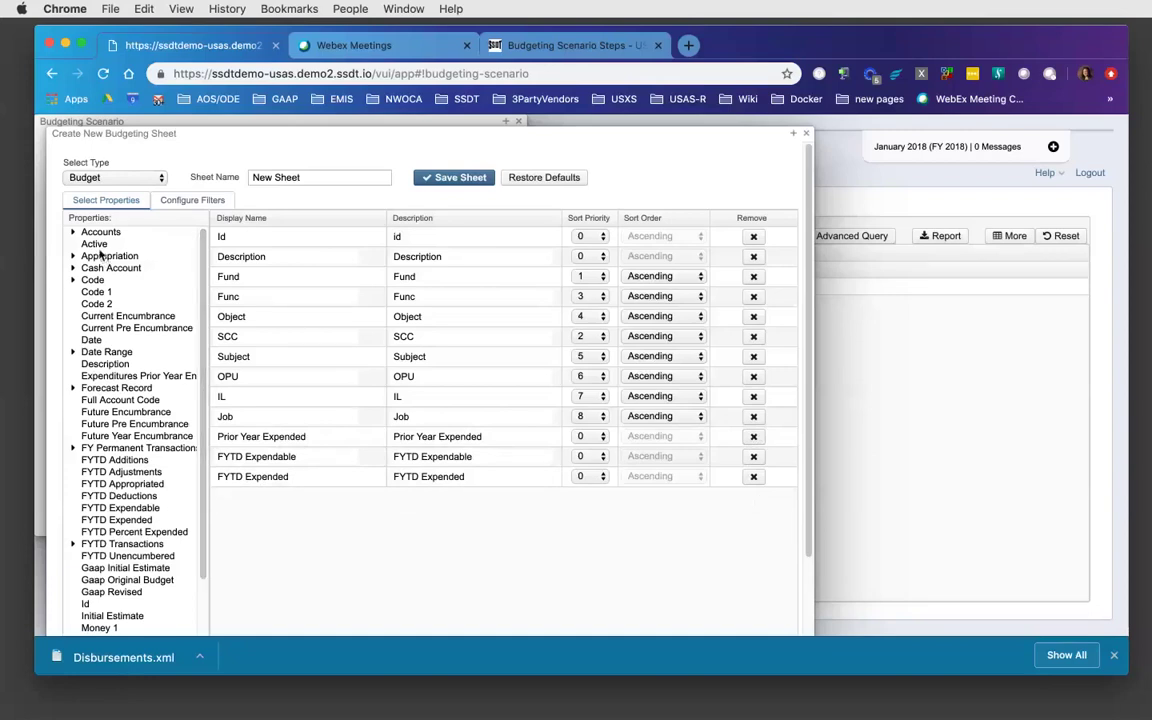
- Expand the Accounts and Account History property groups
left_click(73, 233)
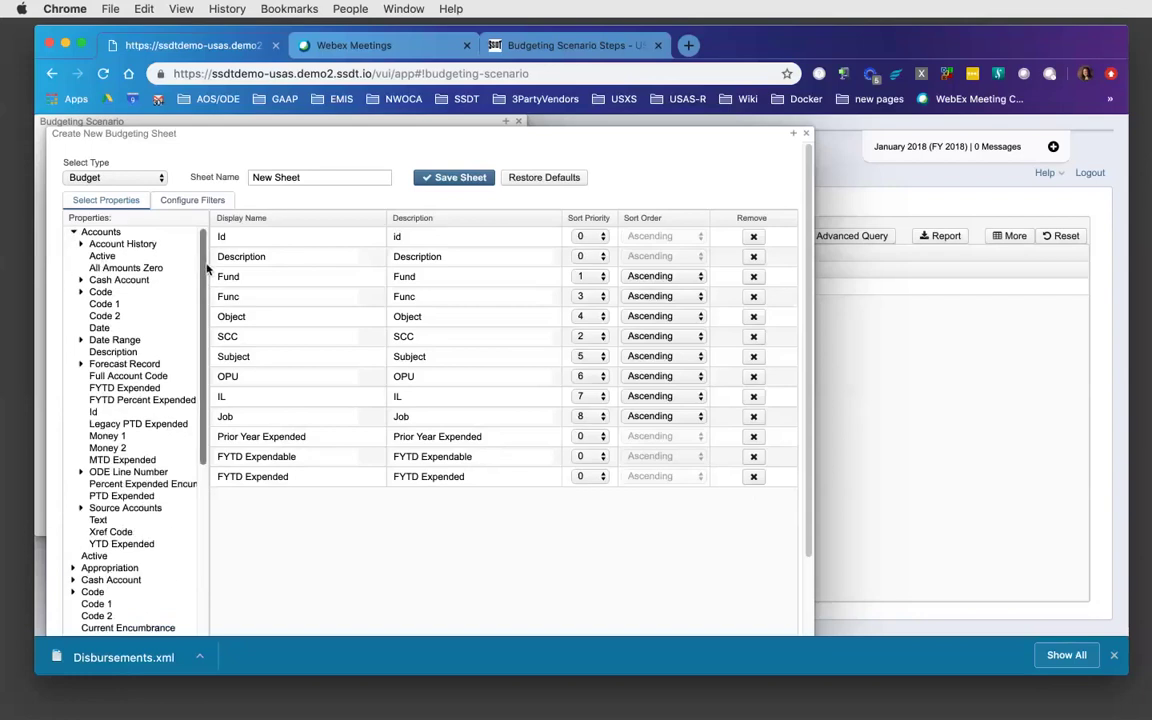
mouse_move(207, 268)
left_mouse_down()
mouse_move(195, 482)
mouse_move(205, 272)
left_mouse_up()
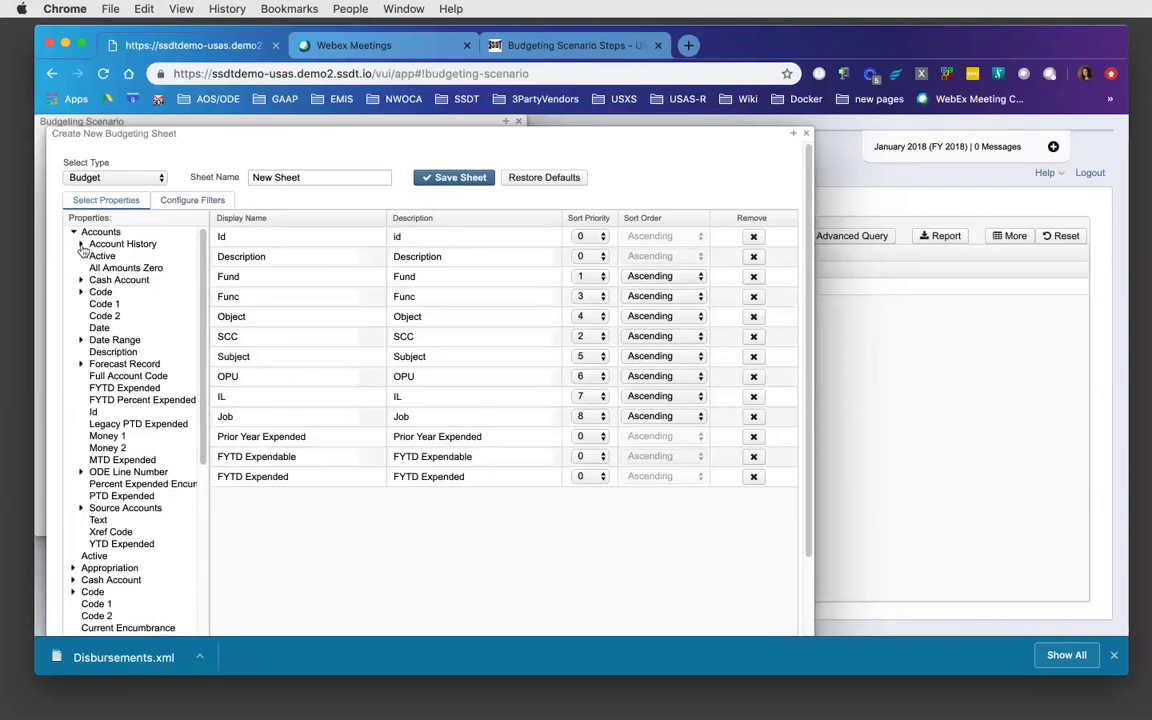
left_click(82, 245)
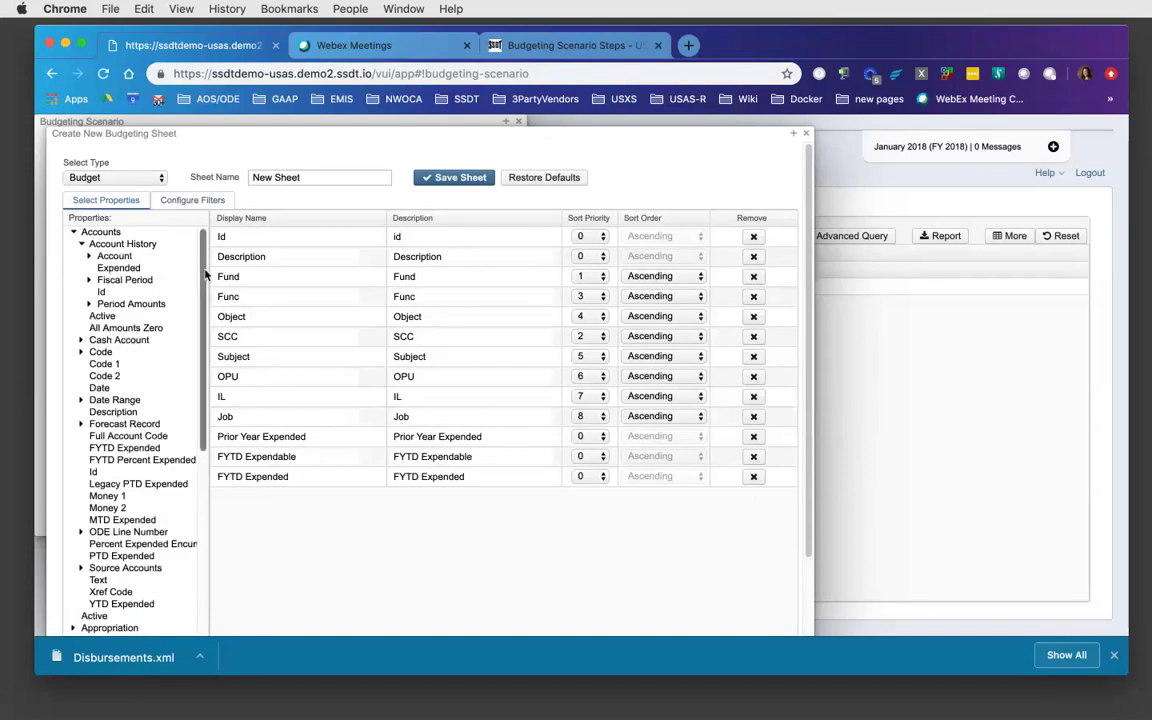
scroll(205, 285, "down", 1)
left_click_drag(205, 285, 193, 545)
scroll(195, 373, "down", 1)
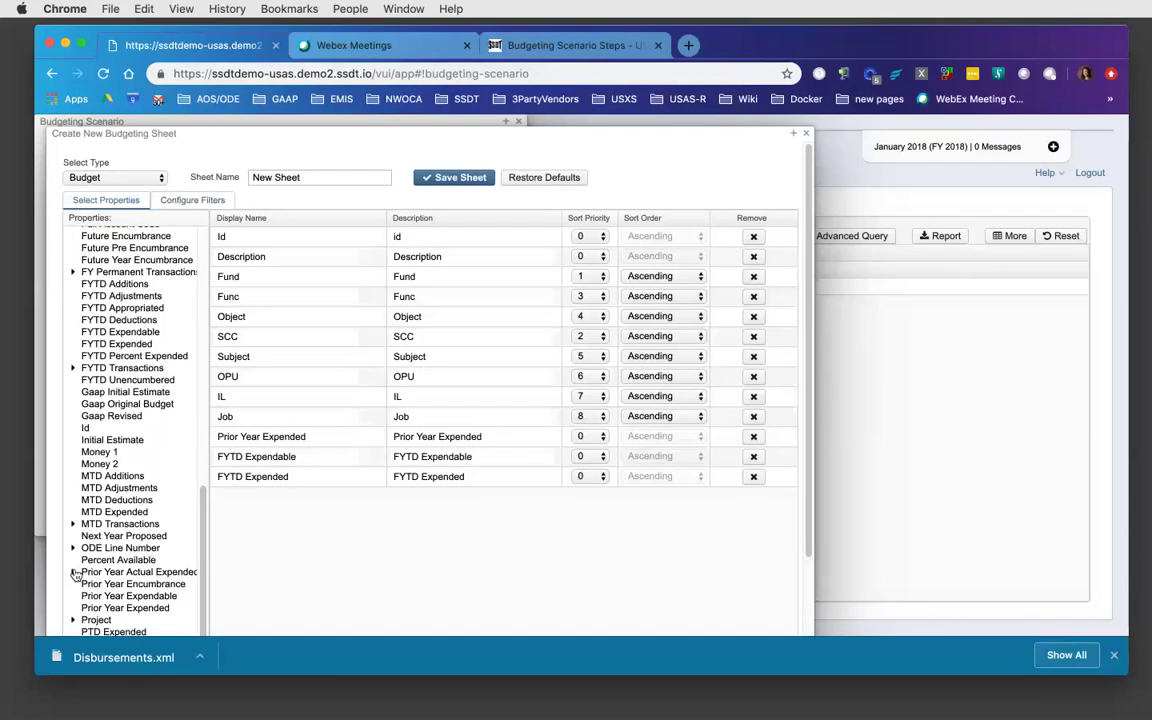
- Add Prior Year Actual Expended Amount and Fiscal Year as the last two columns
left_click(74, 573)
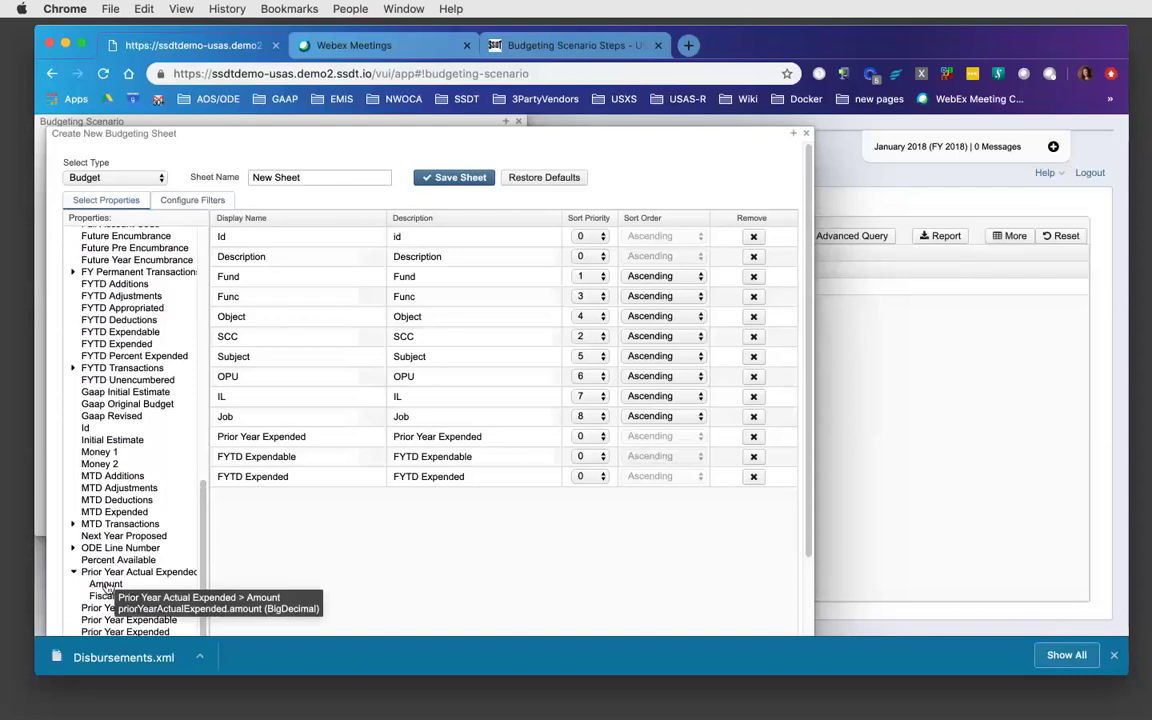
double_click(106, 585)
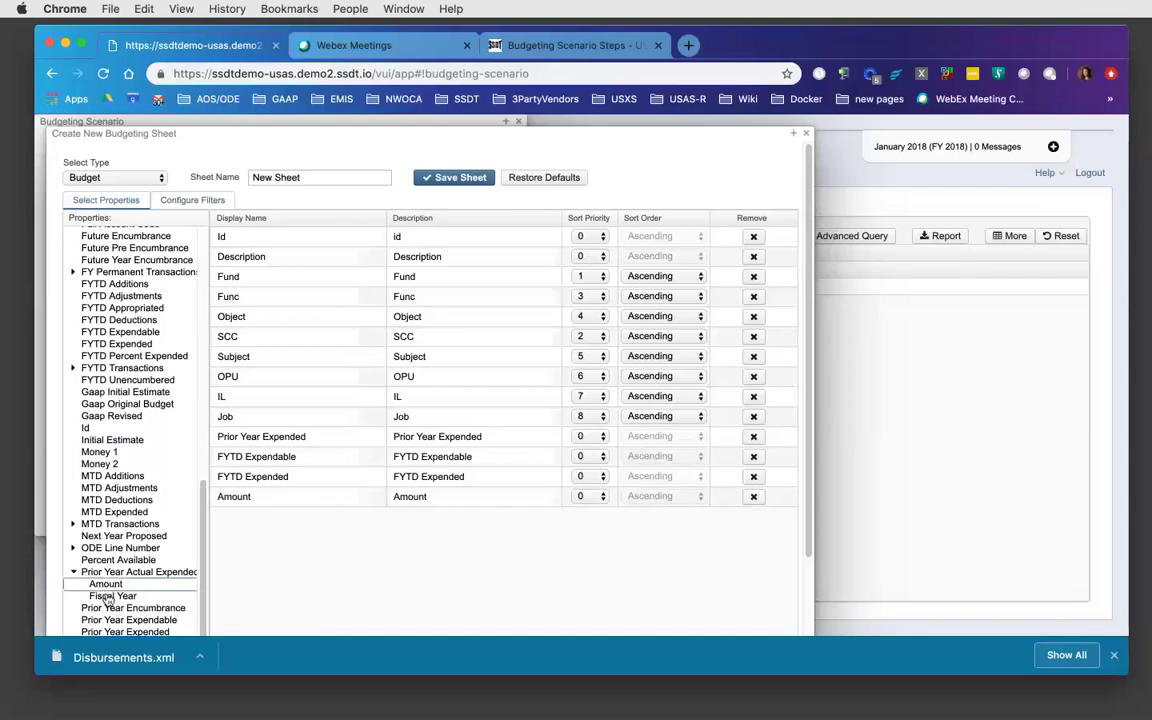
left_click(108, 600)
double_click(106, 600)
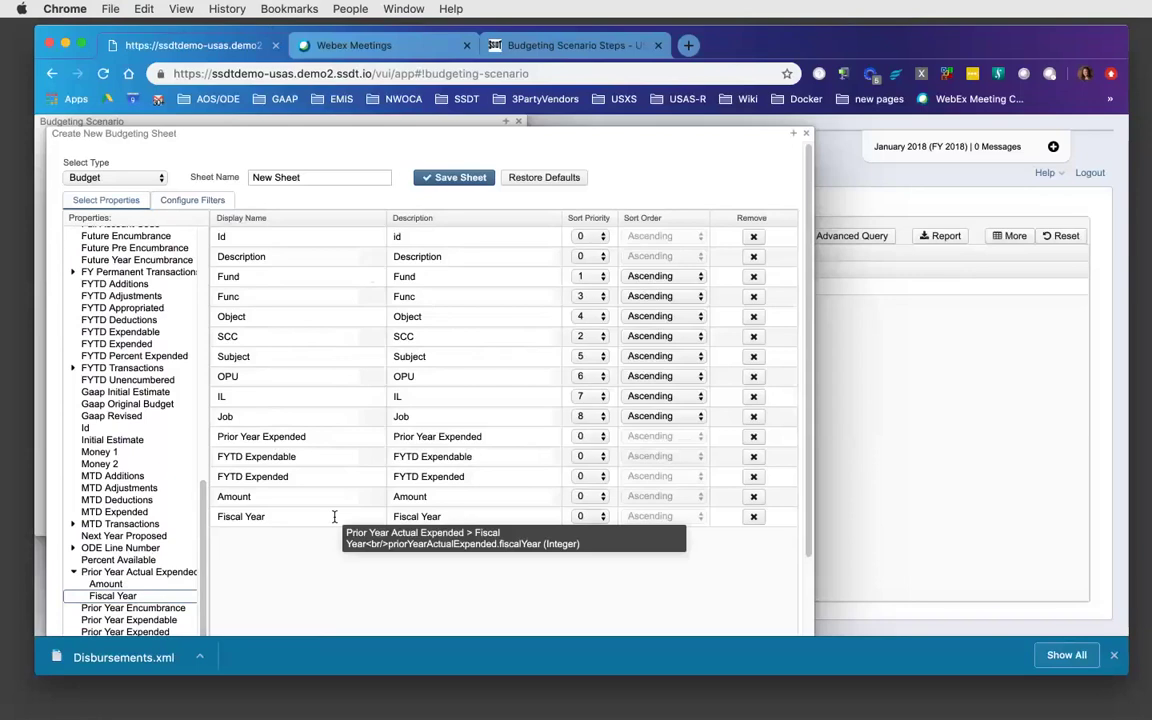
- Add a filter limiting the sheet to Fund equals 006
left_click(195, 201)
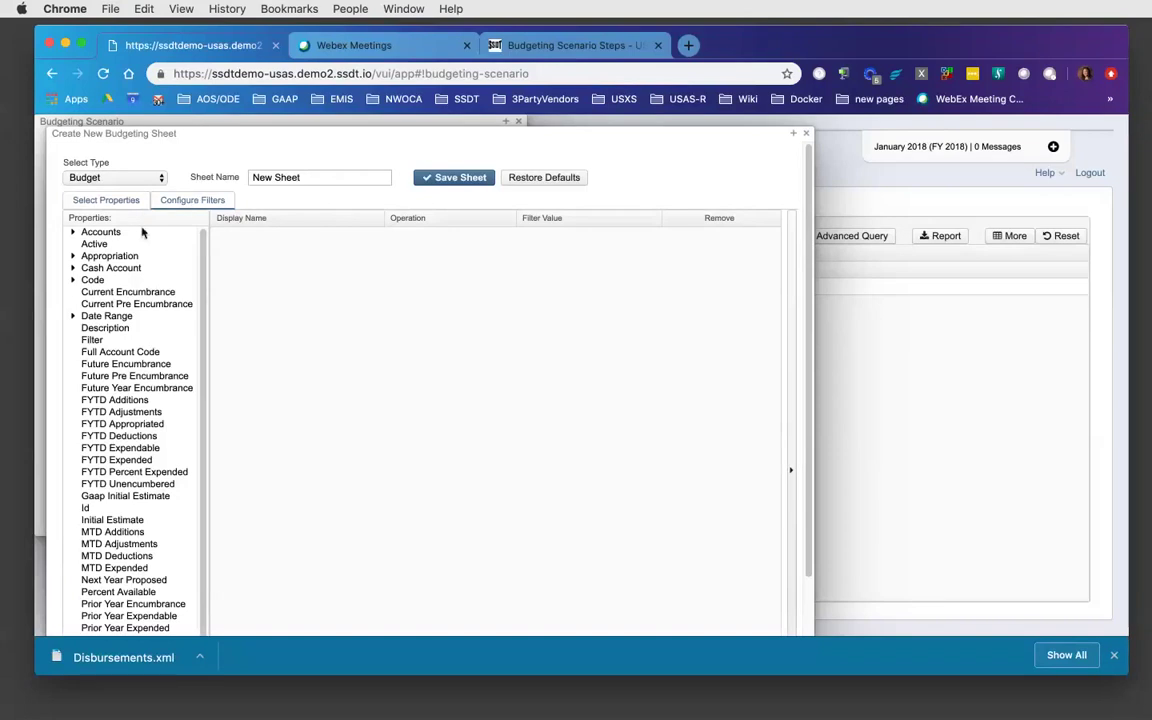
left_click(73, 280)
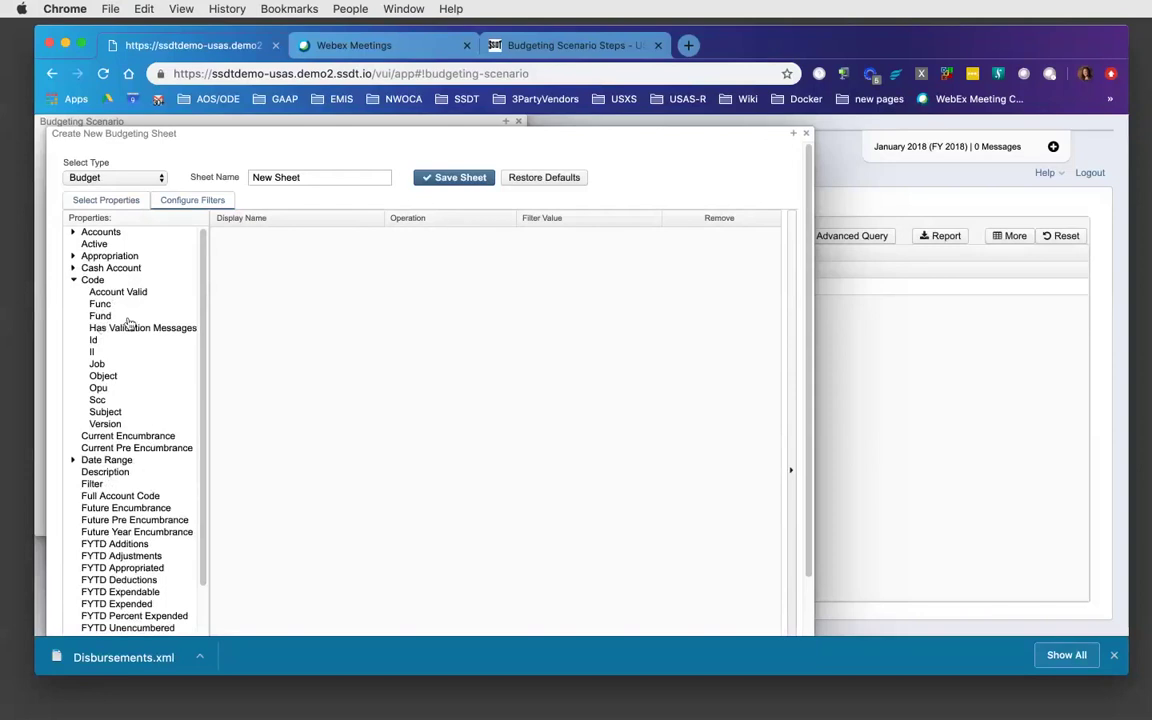
double_click(101, 316)
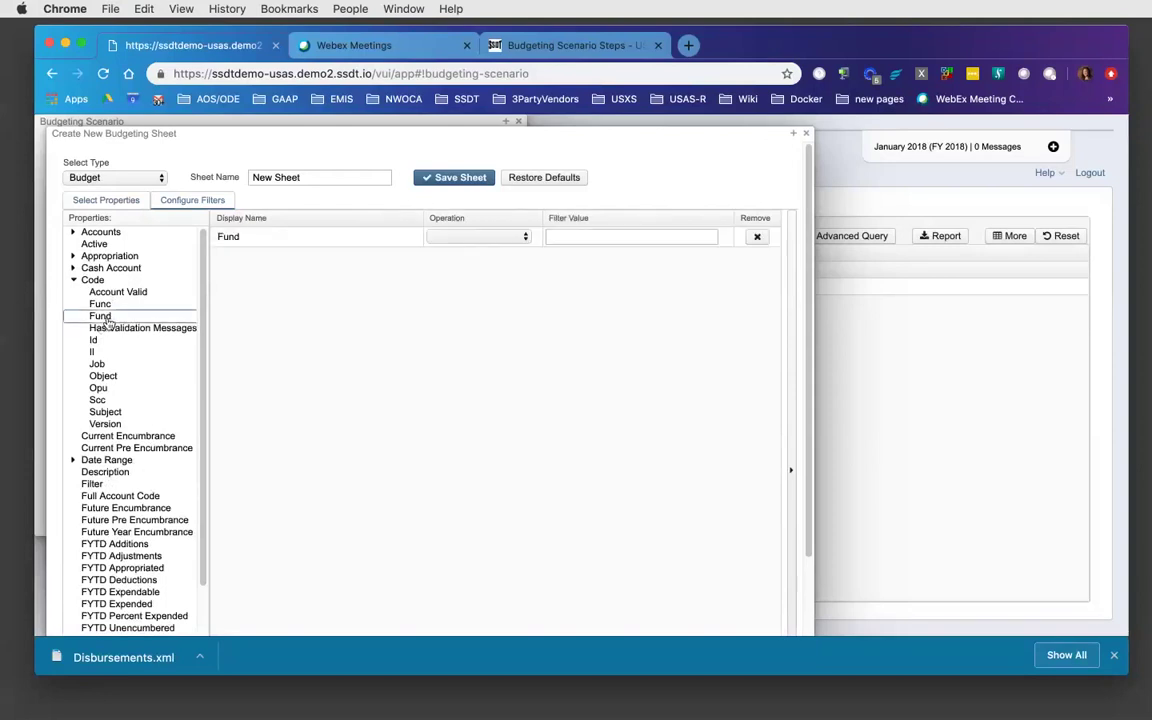
left_click(439, 236)
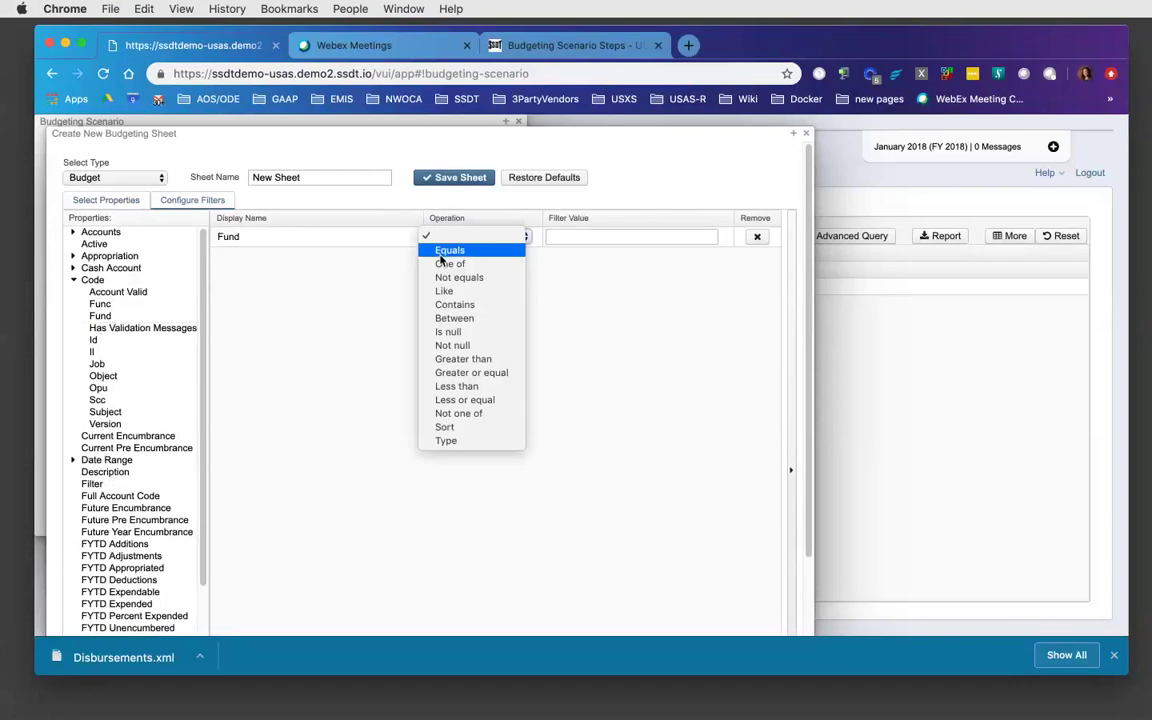
left_click(442, 250)
left_click(567, 236)
type("006")
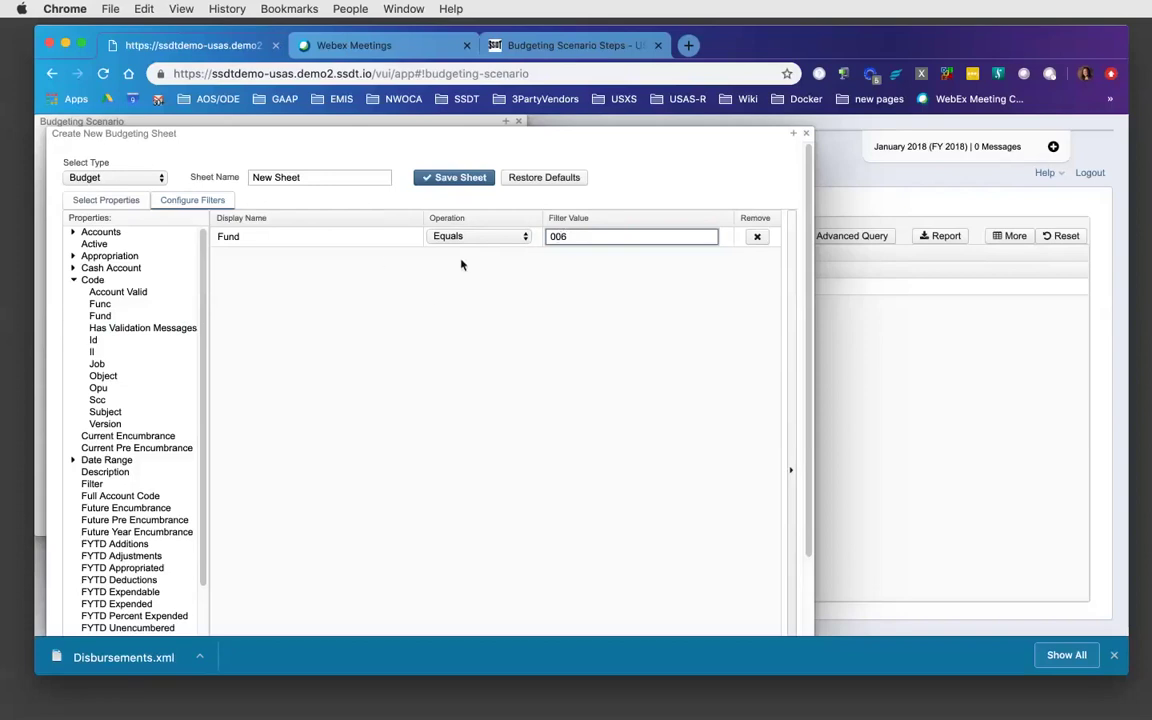
- Rename the sheet from New Sheet to Cafeteria Spreadsheet
left_click(310, 177)
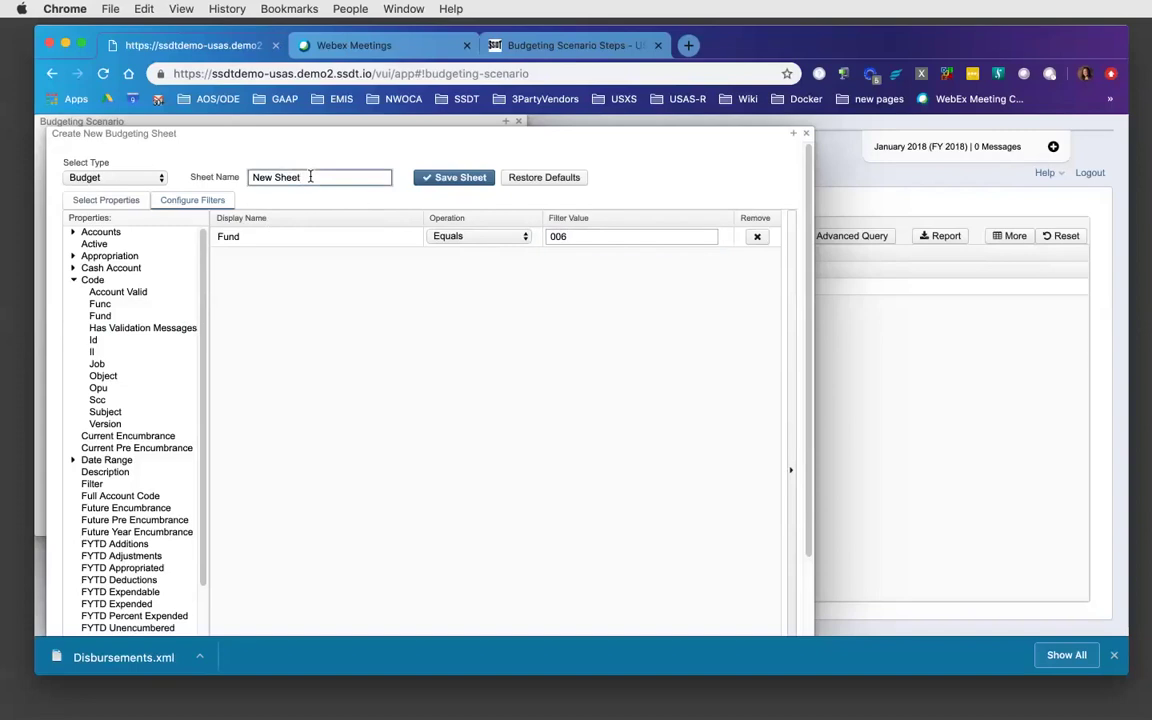
key("BackSpace")
key("BackSpace")
key("BackSpace")
key("BackSpace")
key("BackSpace")
key("BackSpace")
key("BackSpace")
key("BackSpace")
key("BackSpace")
type("Cafeterua")
key("BackSpace")
key("BackSpace")
type("ia Spreas")
key("BackSpace")
- Finish the name 'Cafeteria Spreadsheet', then save the sheet and confirm its creation
type("d")
type("t")
left_click(465, 179)
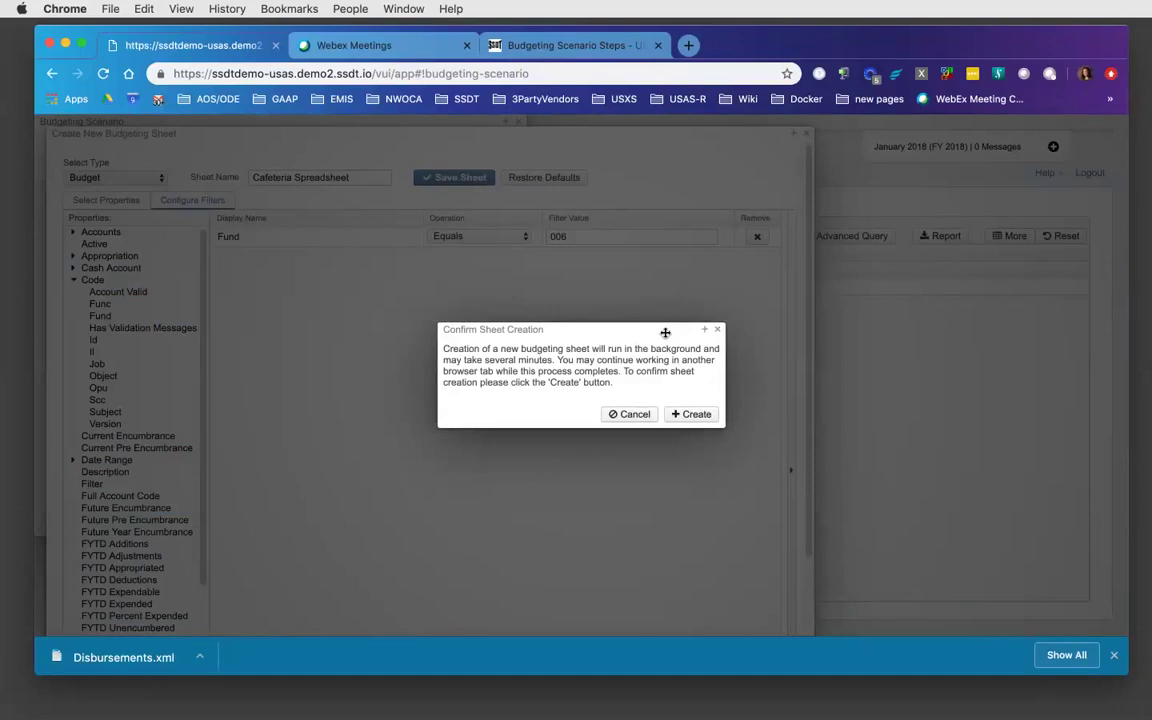
left_click(690, 416)
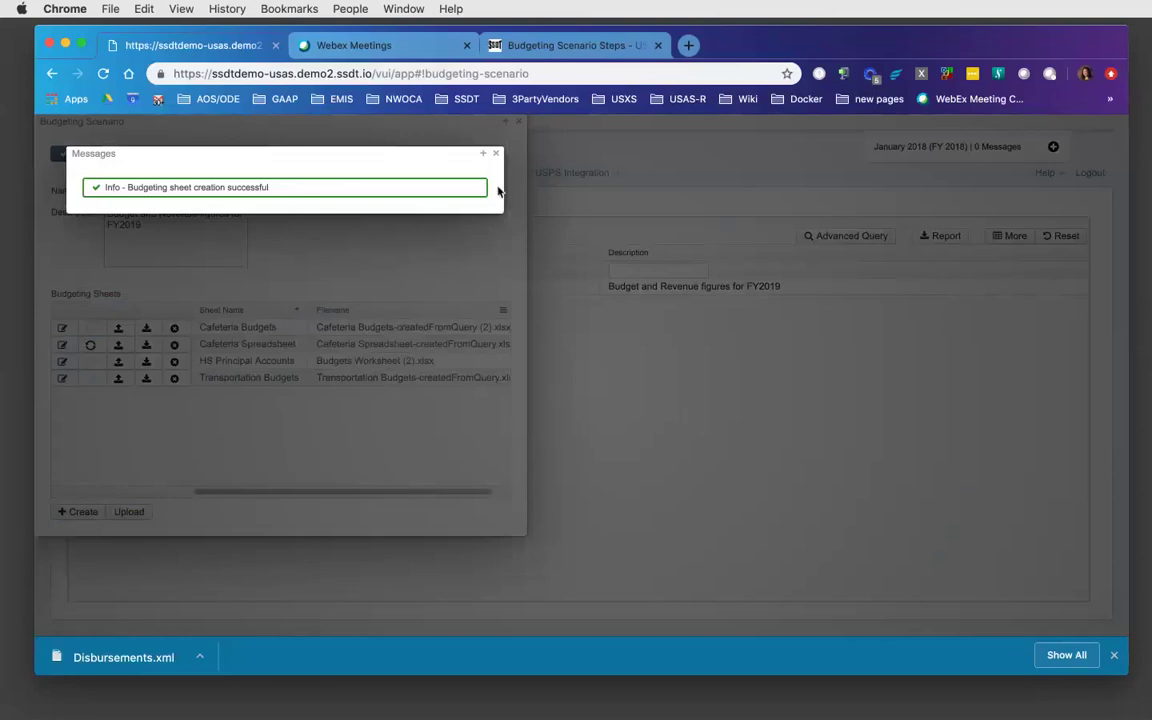
left_click(496, 154)
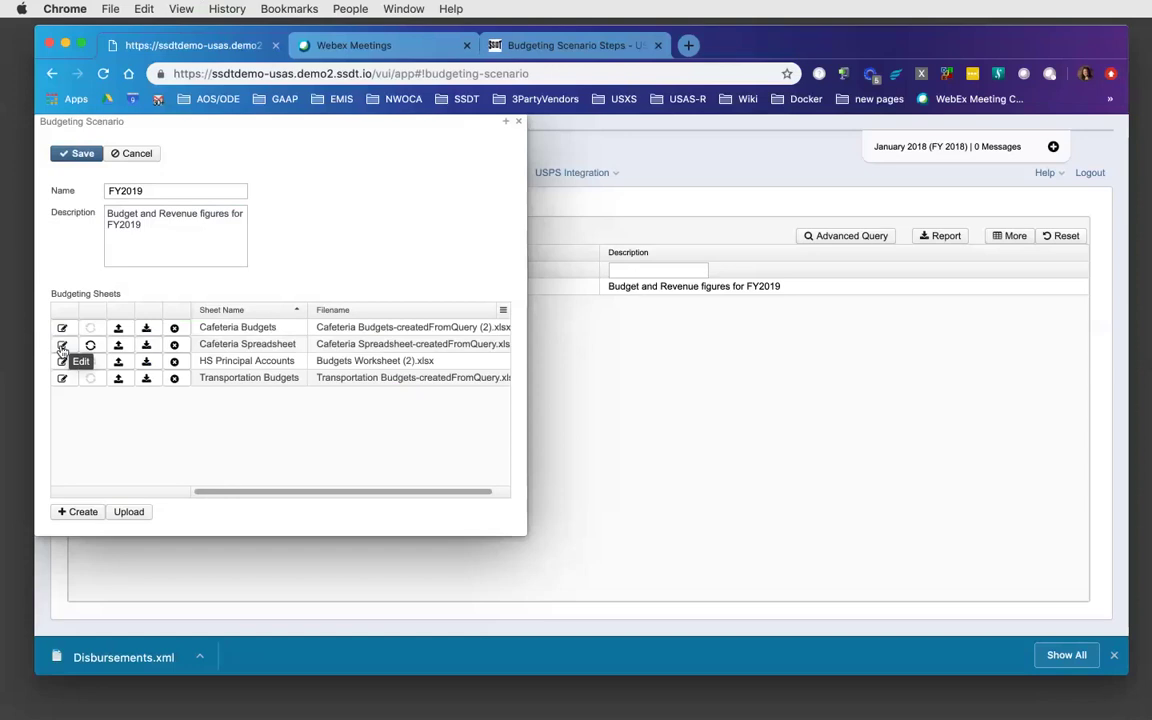
- Open Cafeteria Spreadsheet, widen columns B, K and the Amount column N, and select P2
left_click(62, 345)
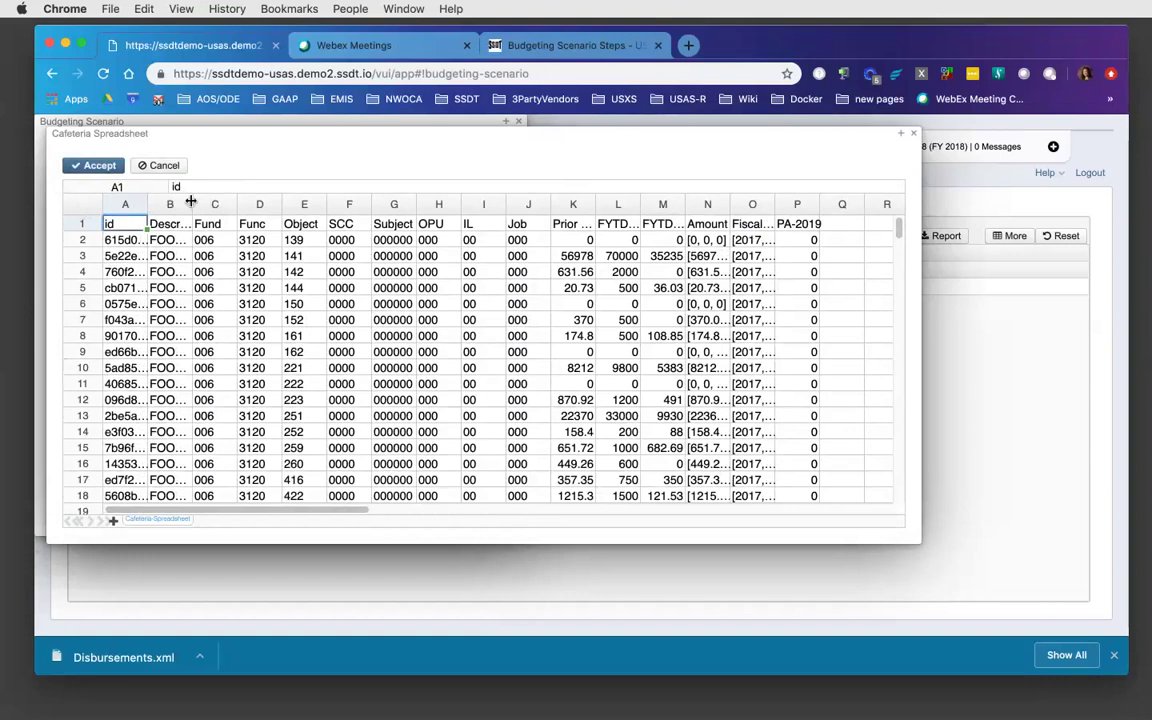
left_click_drag(190, 200, 213, 201)
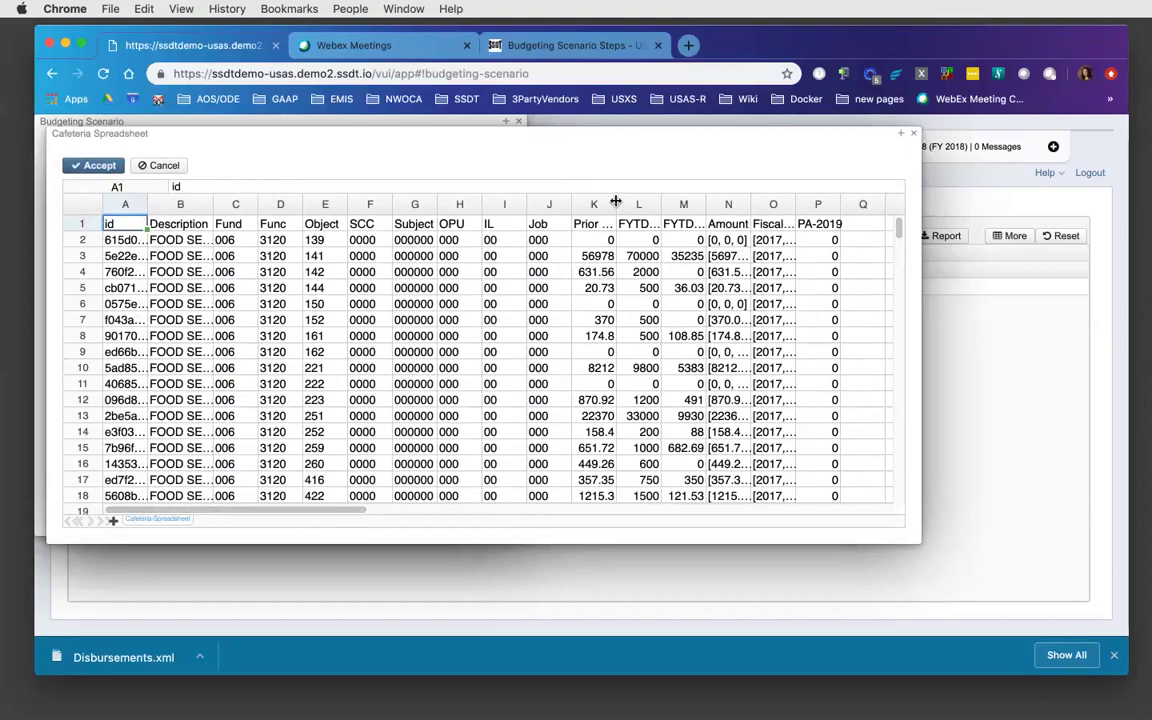
left_click_drag(618, 203, 646, 204)
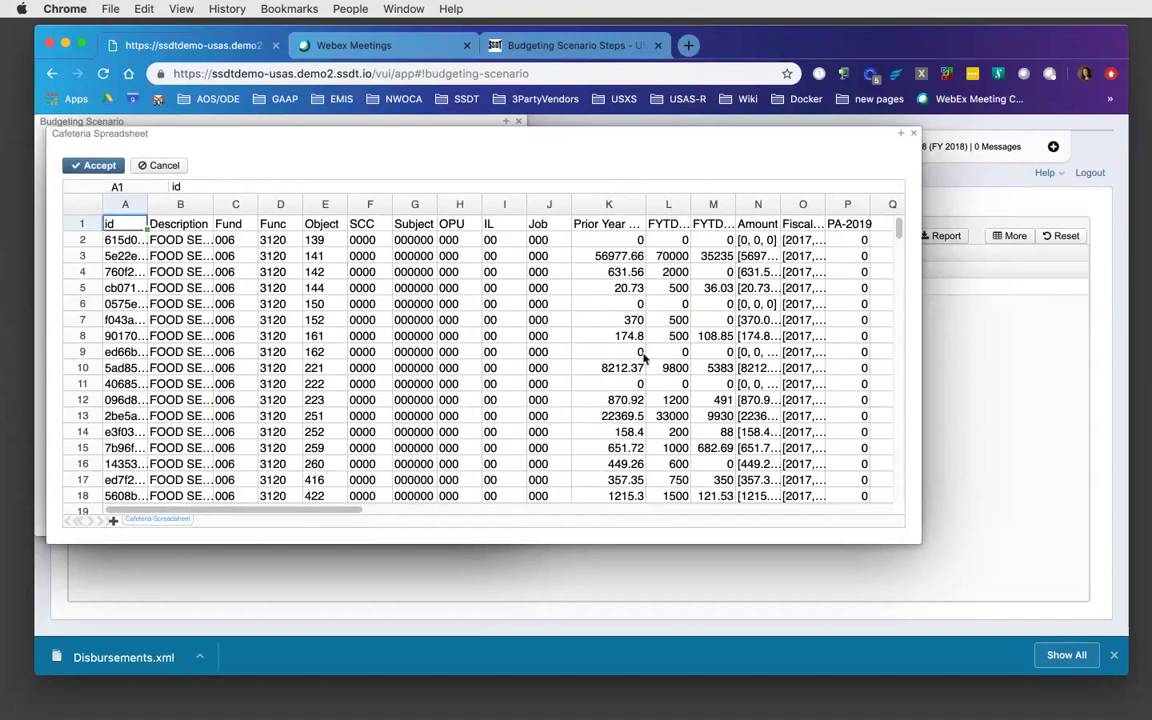
left_click_drag(329, 512, 425, 514)
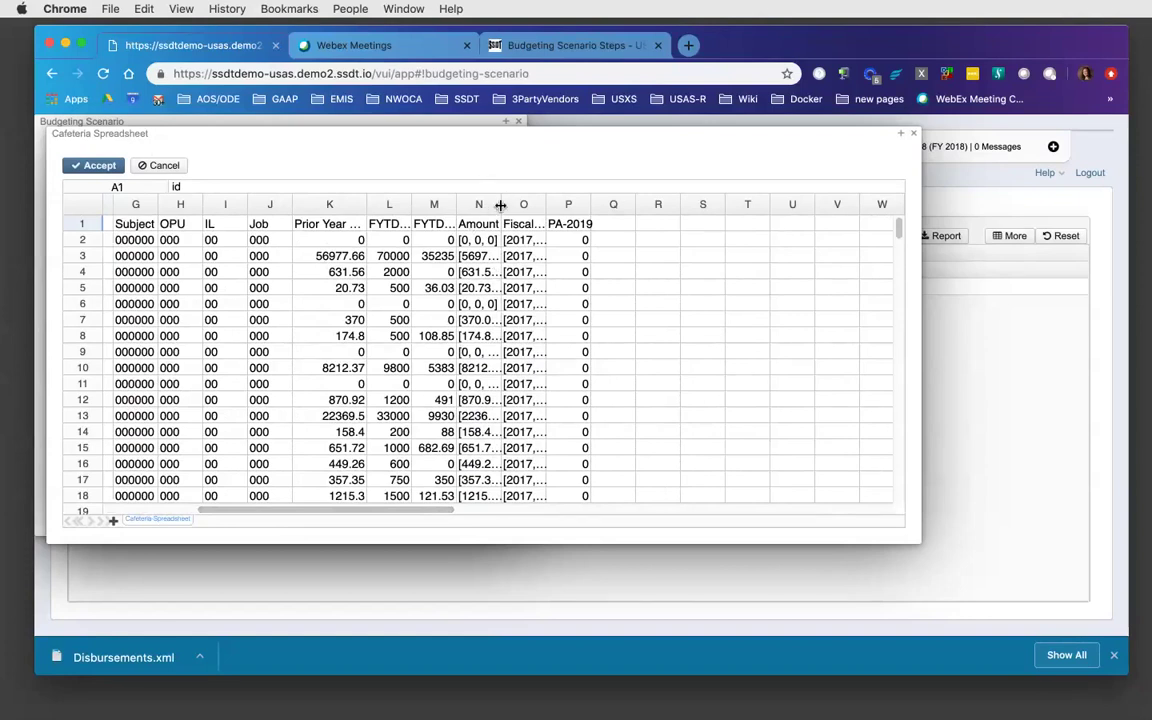
left_click_drag(500, 205, 635, 207)
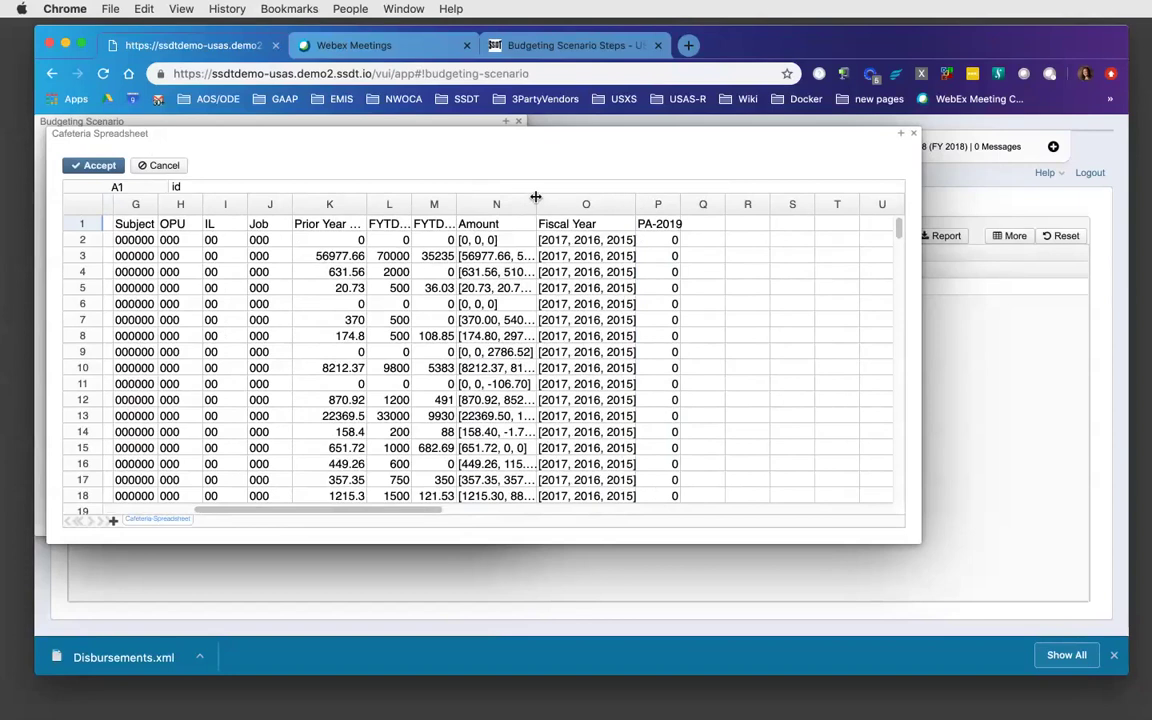
left_click_drag(536, 200, 562, 199)
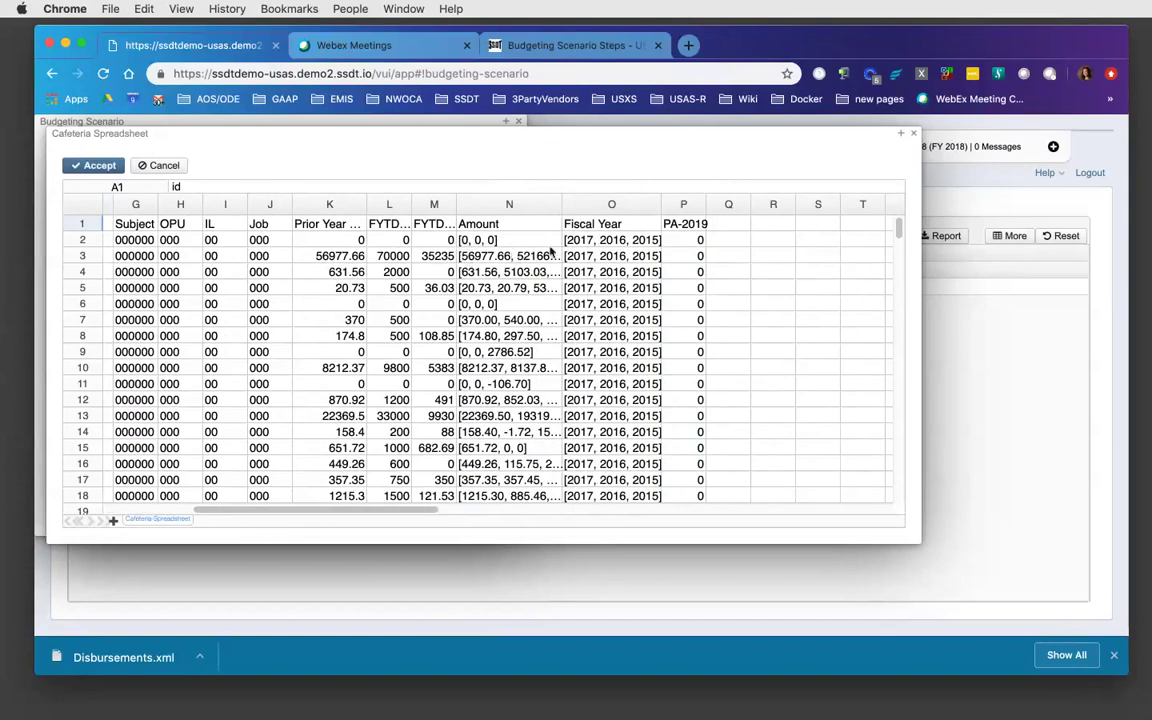
left_click_drag(560, 205, 612, 204)
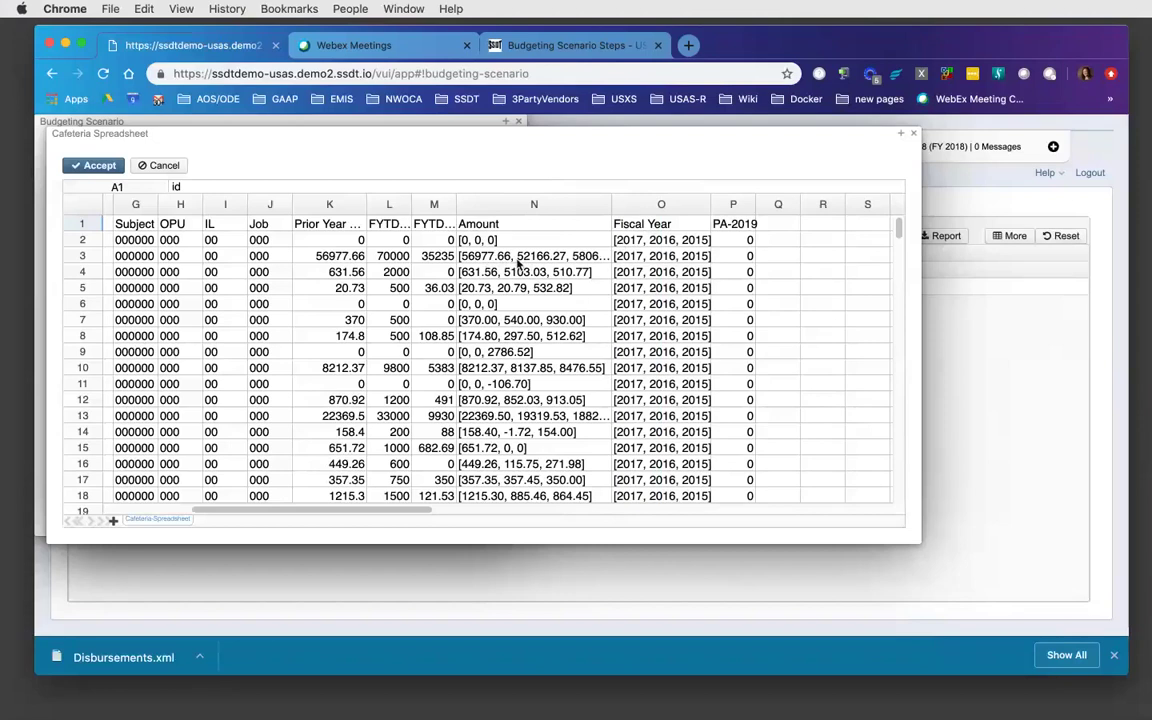
left_click(731, 241)
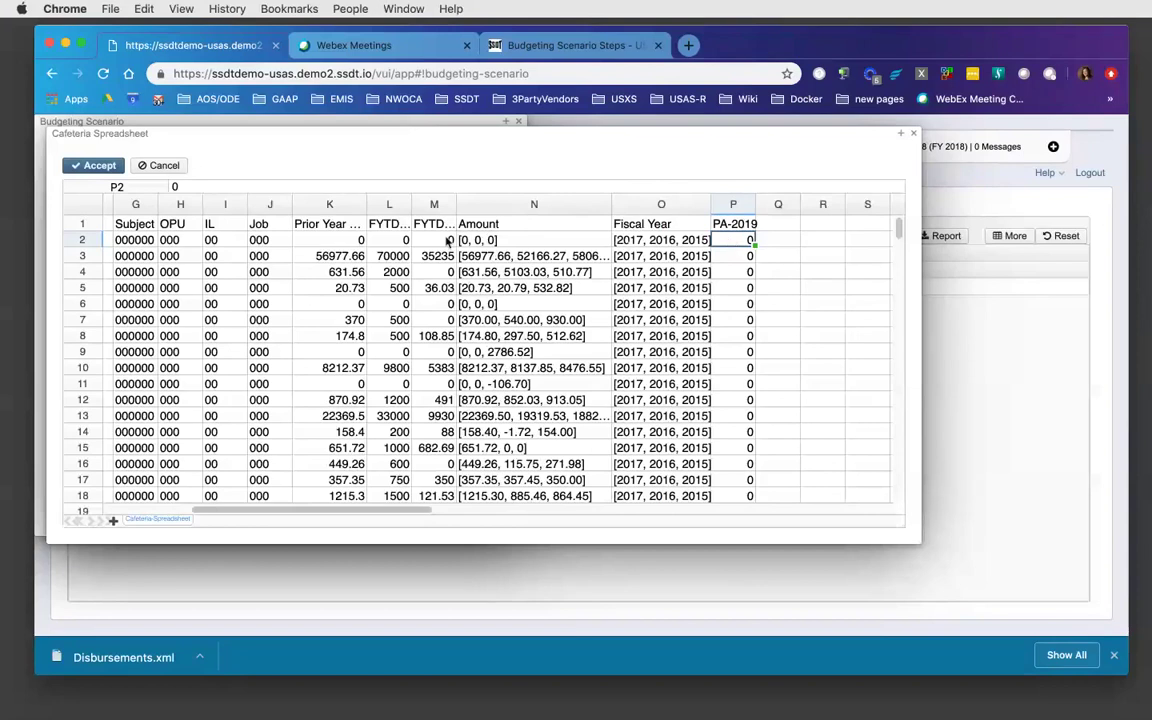
- Enter 100 in PA-2019 for rows 2 through 5 and accept the sheet
left_click_drag(410, 205, 450, 206)
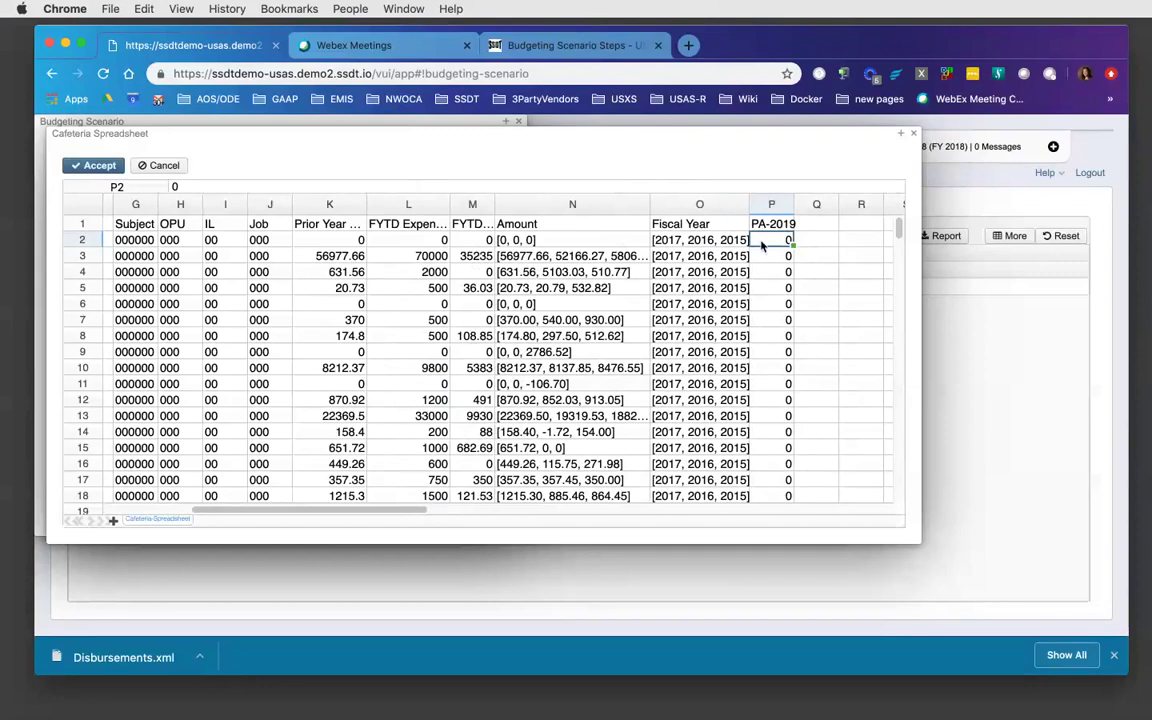
type("100")
key("Return")
type("100")
key("Return")
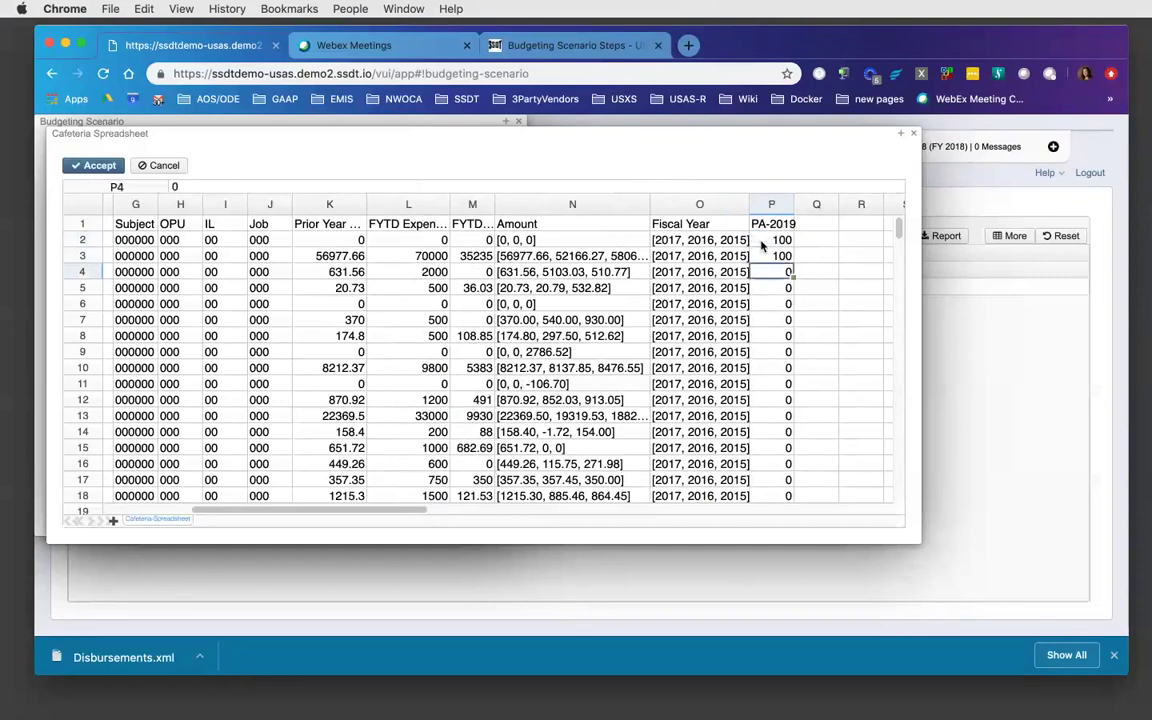
type("100")
key("Return")
type("100")
key("Return")
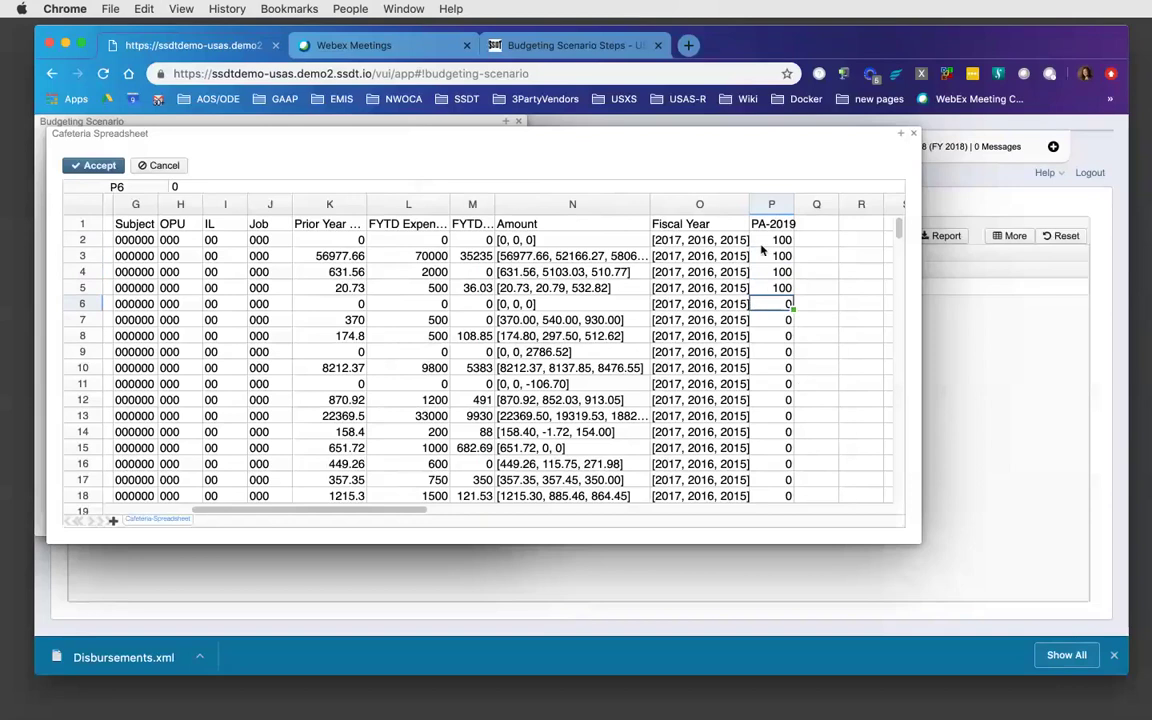
left_click(100, 168)
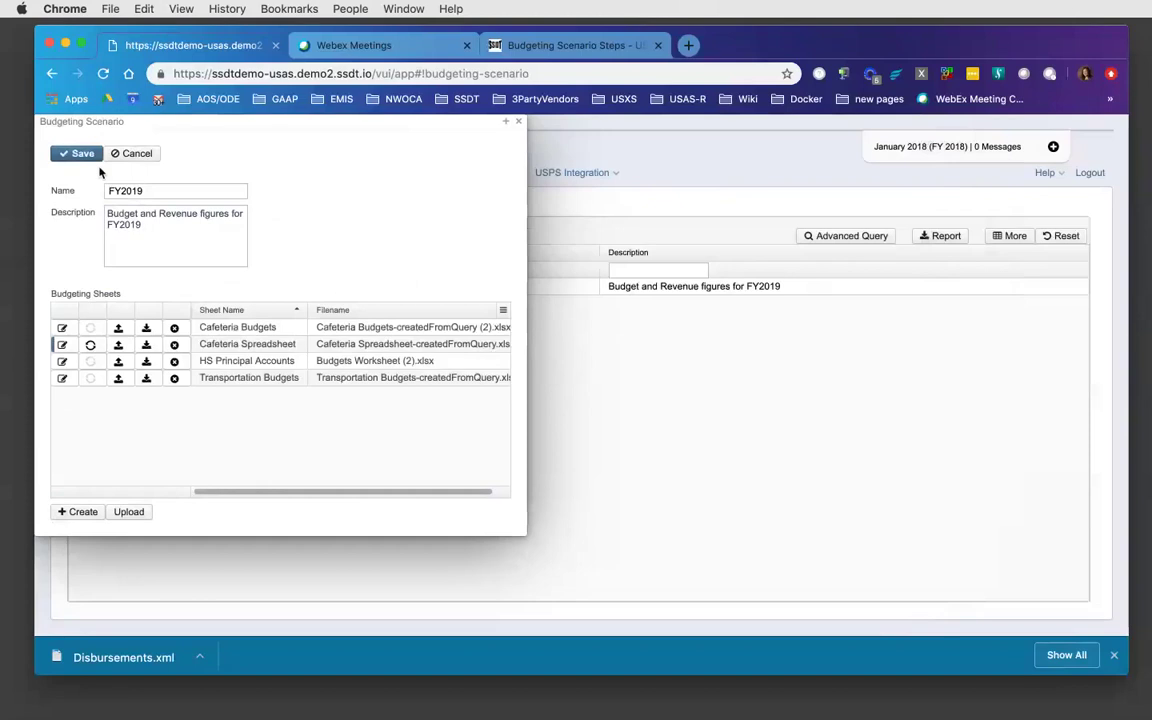
left_click(62, 362)
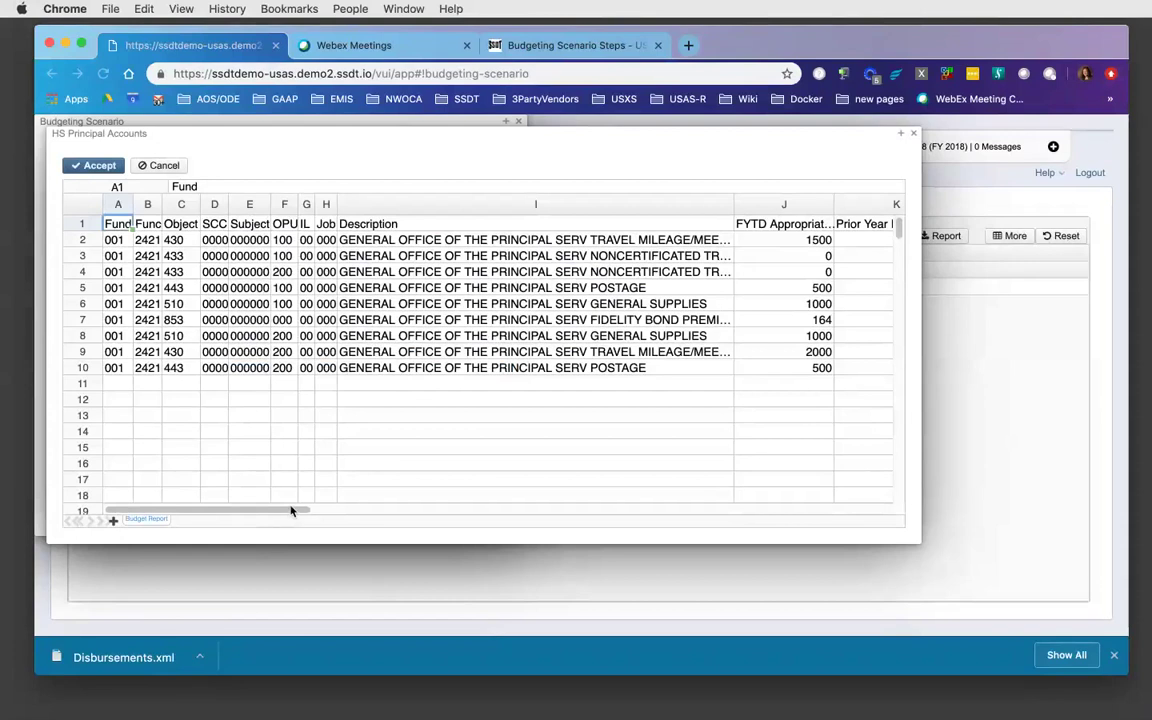
left_click_drag(285, 510, 470, 509)
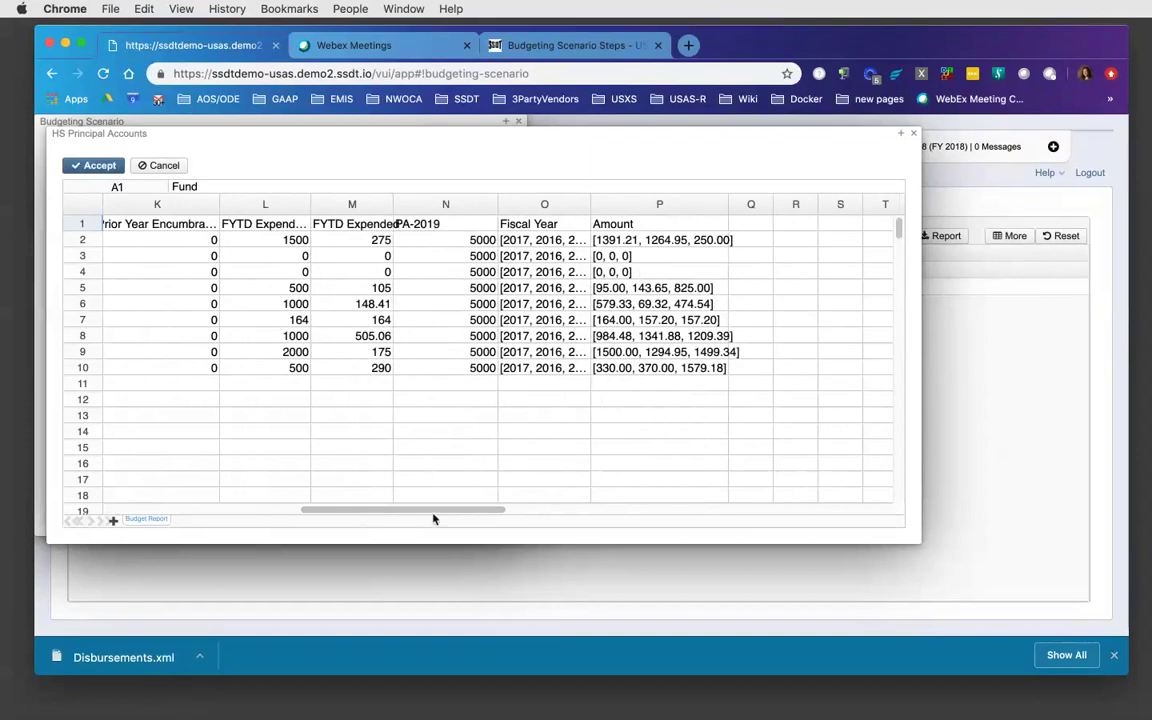
left_click_drag(430, 515, 275, 483)
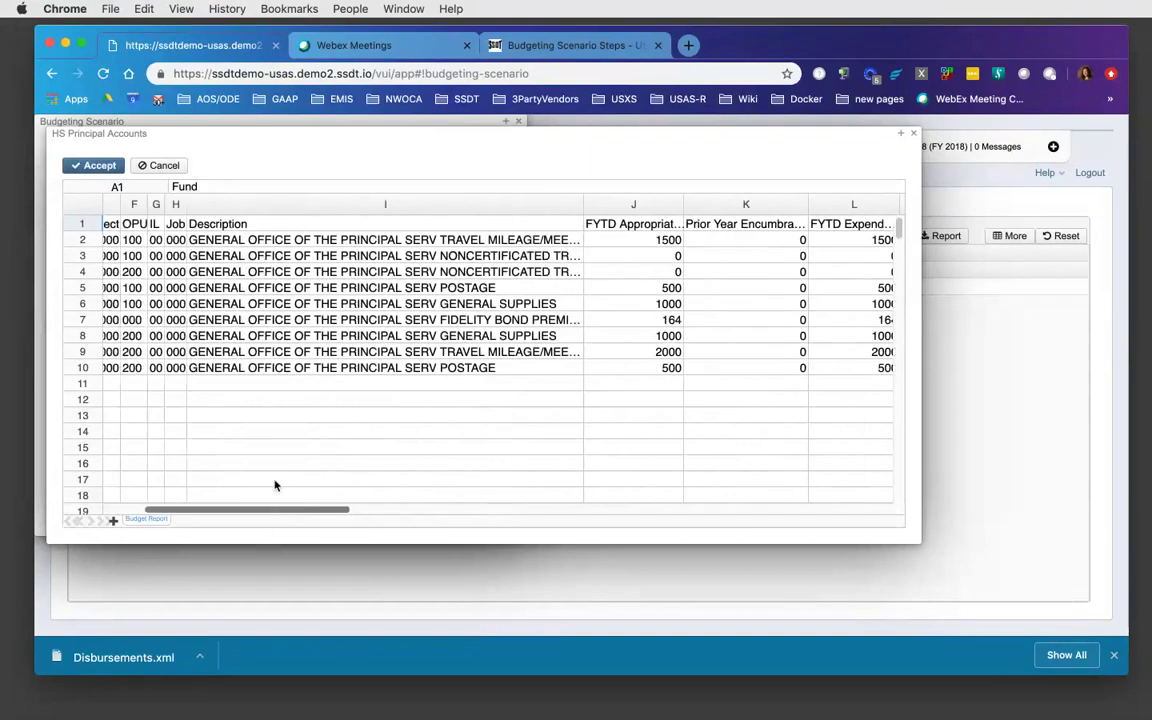
left_click(168, 168)
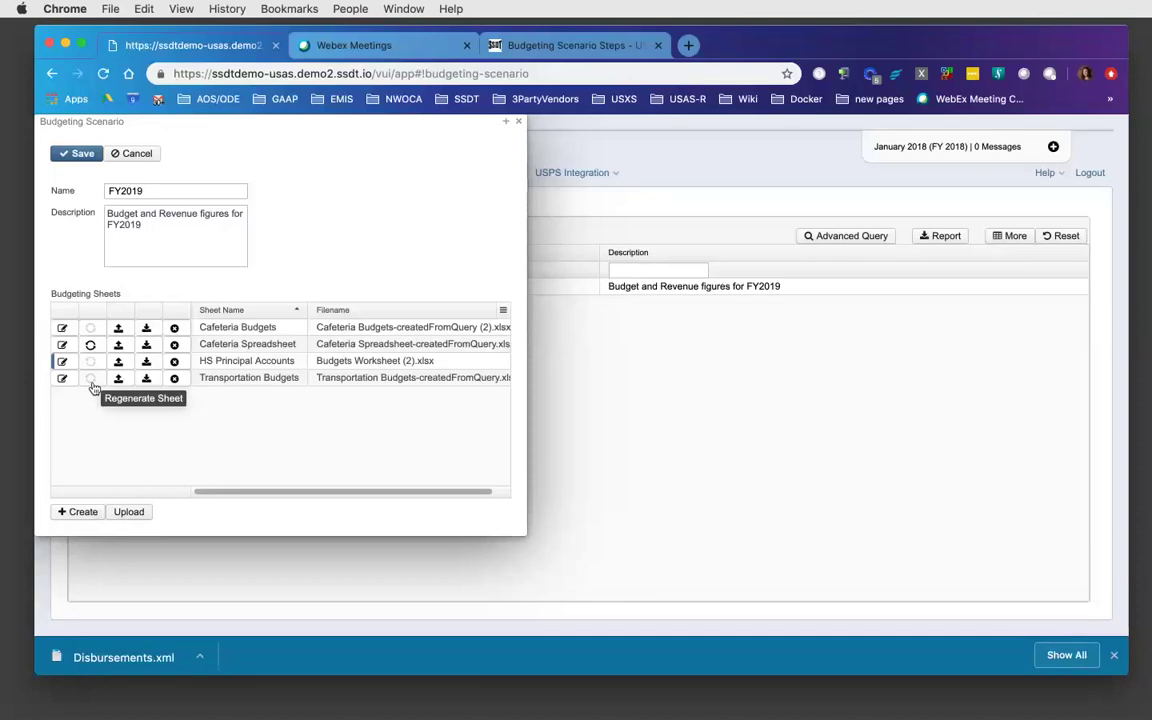
- Read the Scenario Grid and Upload sections of the Budgeting Scenario Steps page
left_click(596, 50)
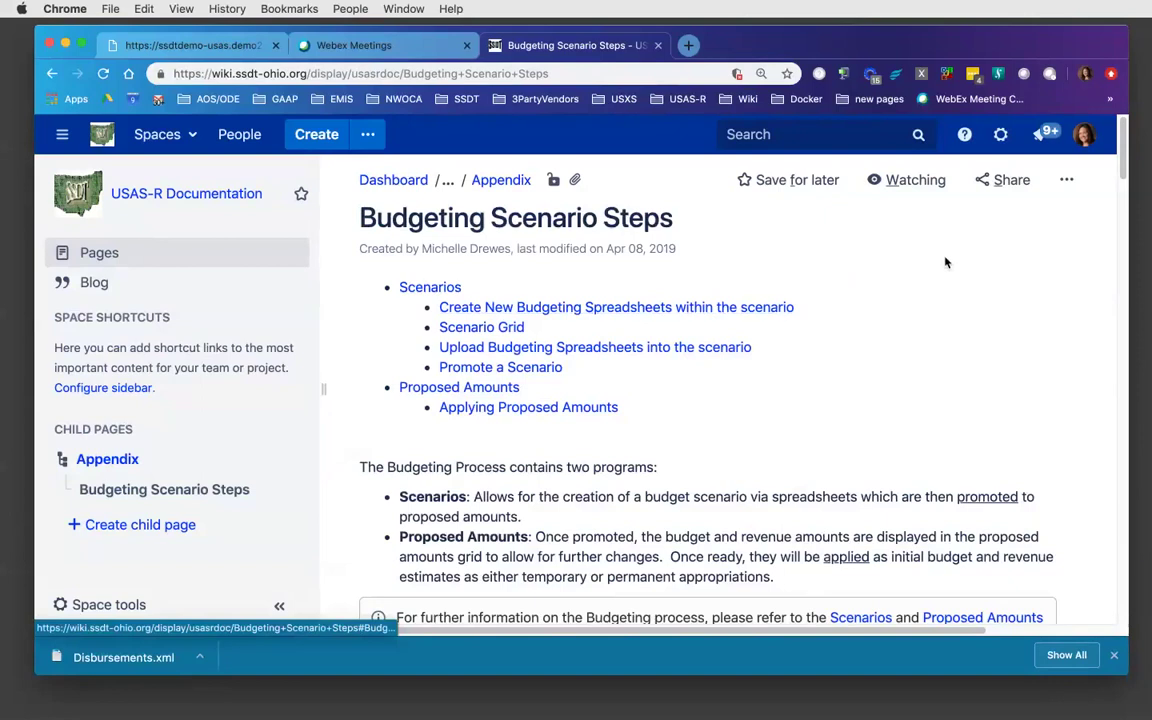
left_click_drag(1126, 140, 1120, 252)
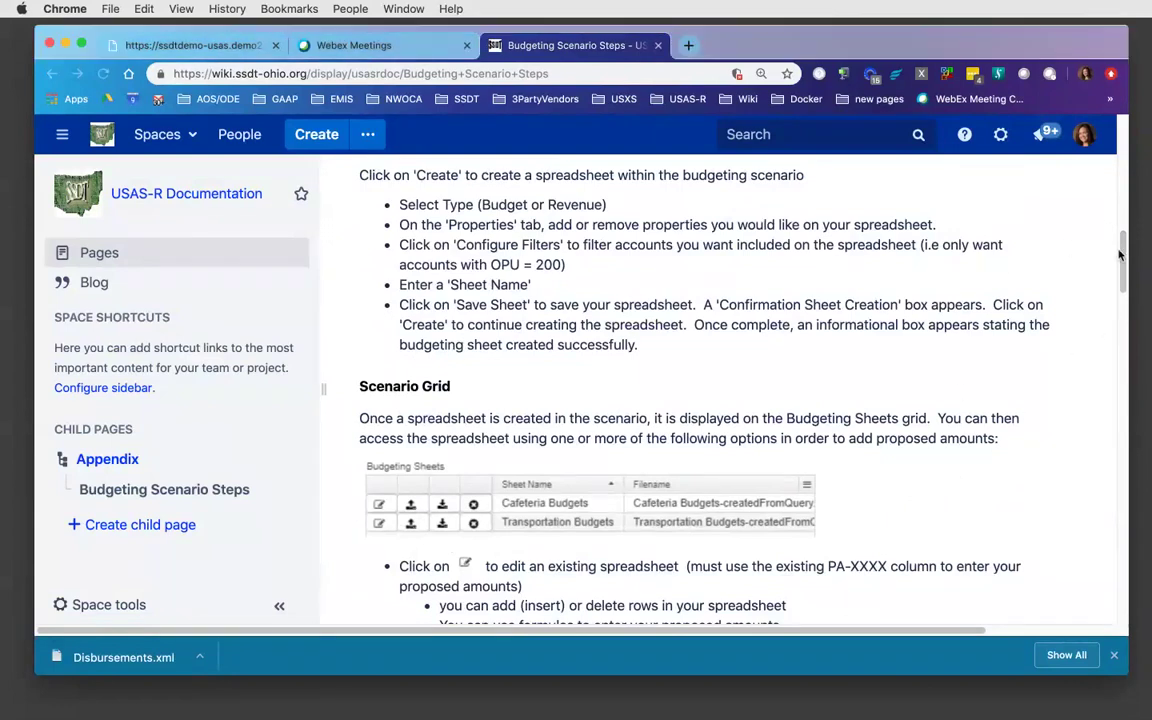
left_click_drag(1123, 262, 1121, 333)
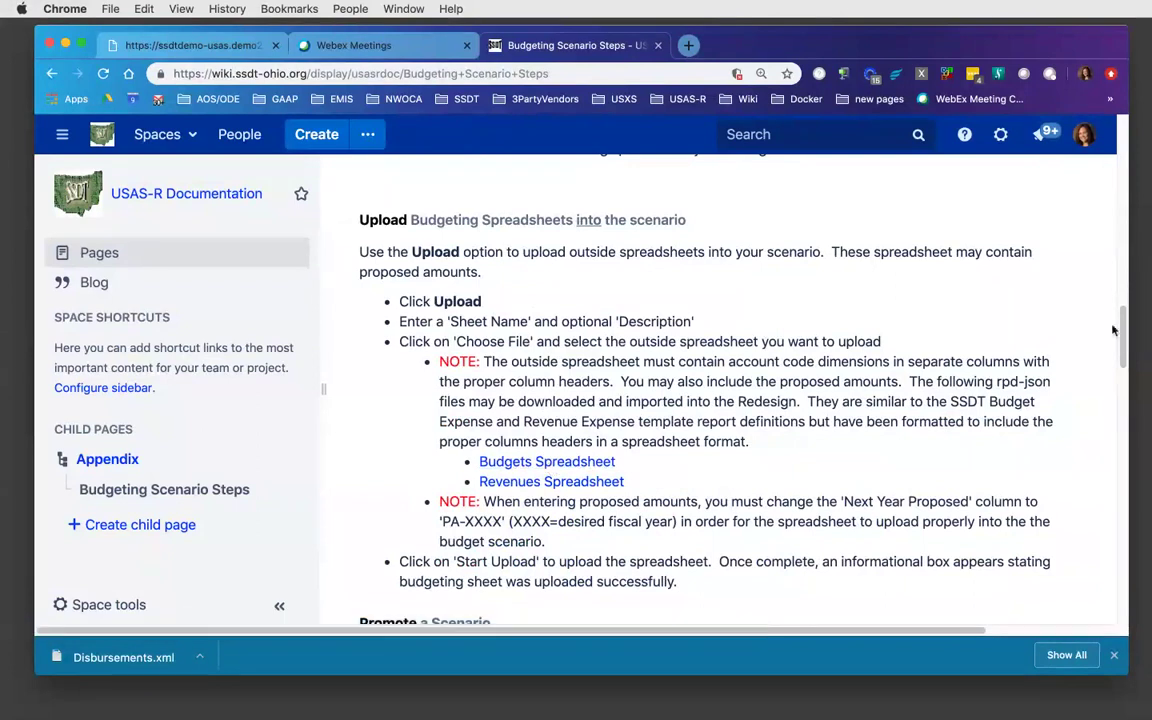
scroll(1121, 346, "down", 3)
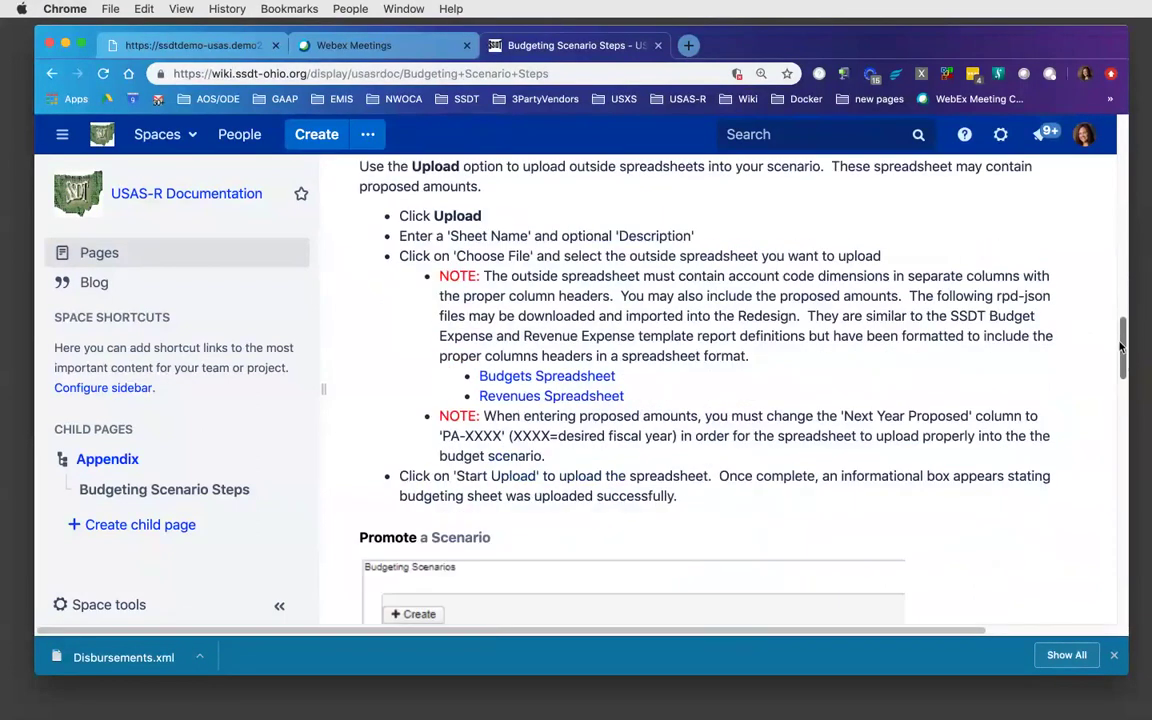
left_click_drag(1121, 346, 1126, 275)
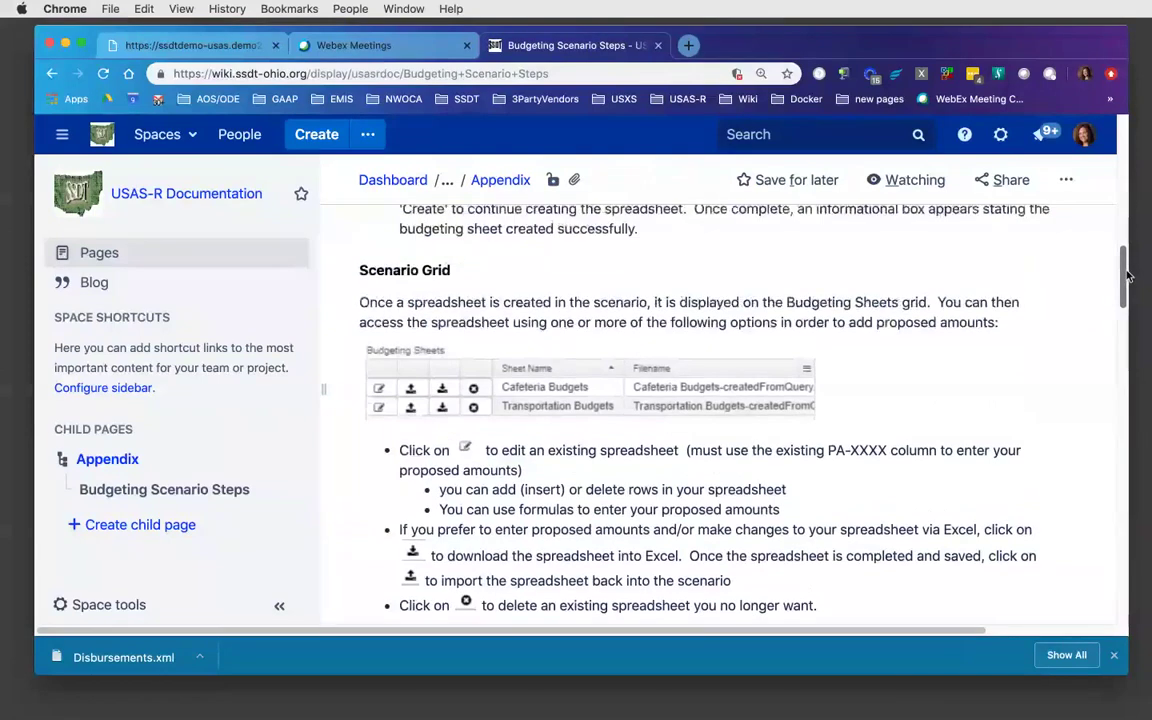
scroll(1016, 255, "down", 2)
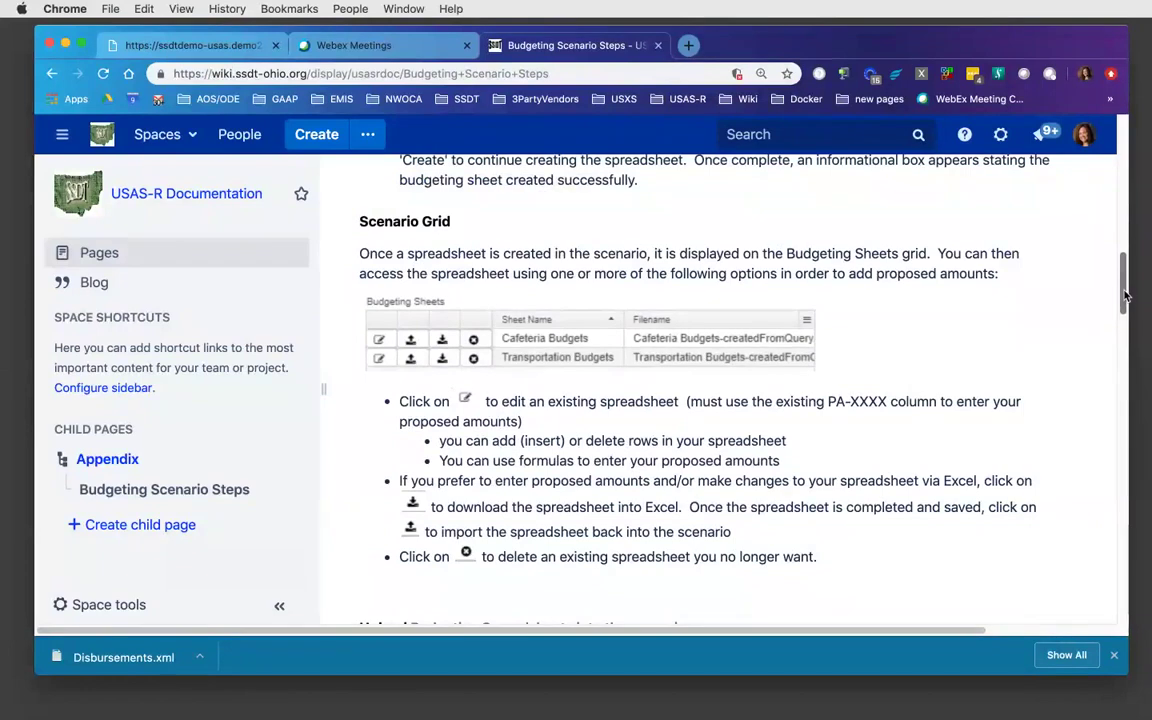
left_click_drag(1124, 297, 1124, 170)
- Back in USAS-R, save the FY2019 scenario and close its window
left_click(218, 47)
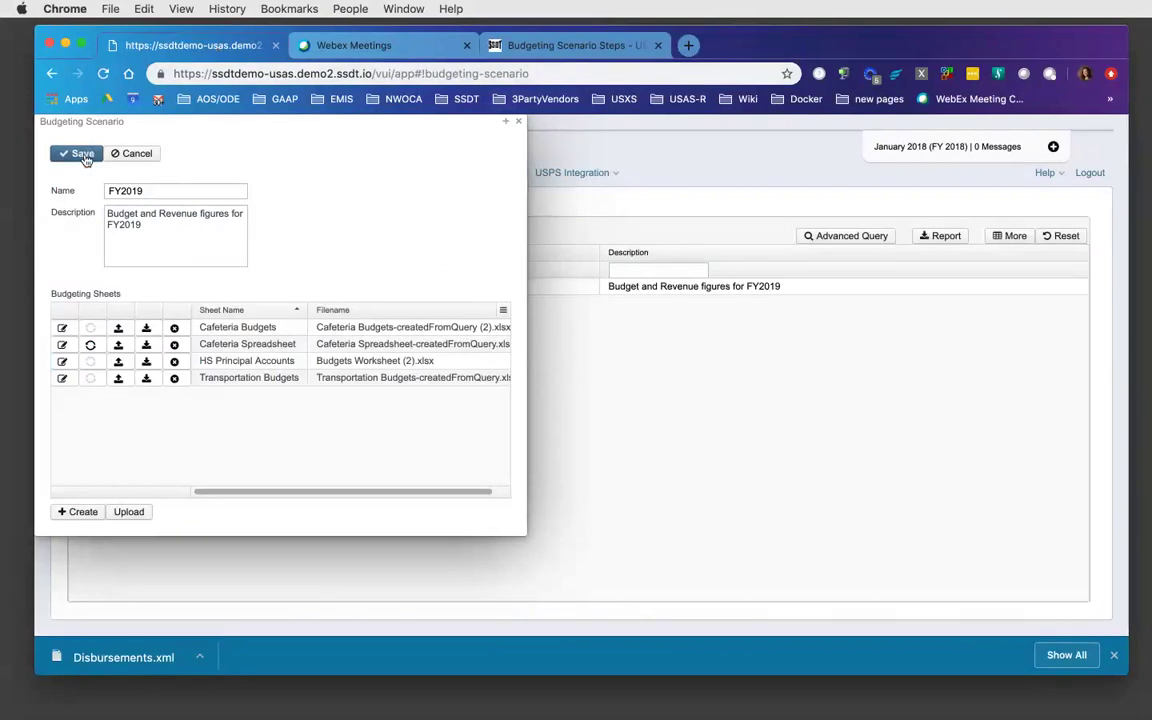
left_click(82, 155)
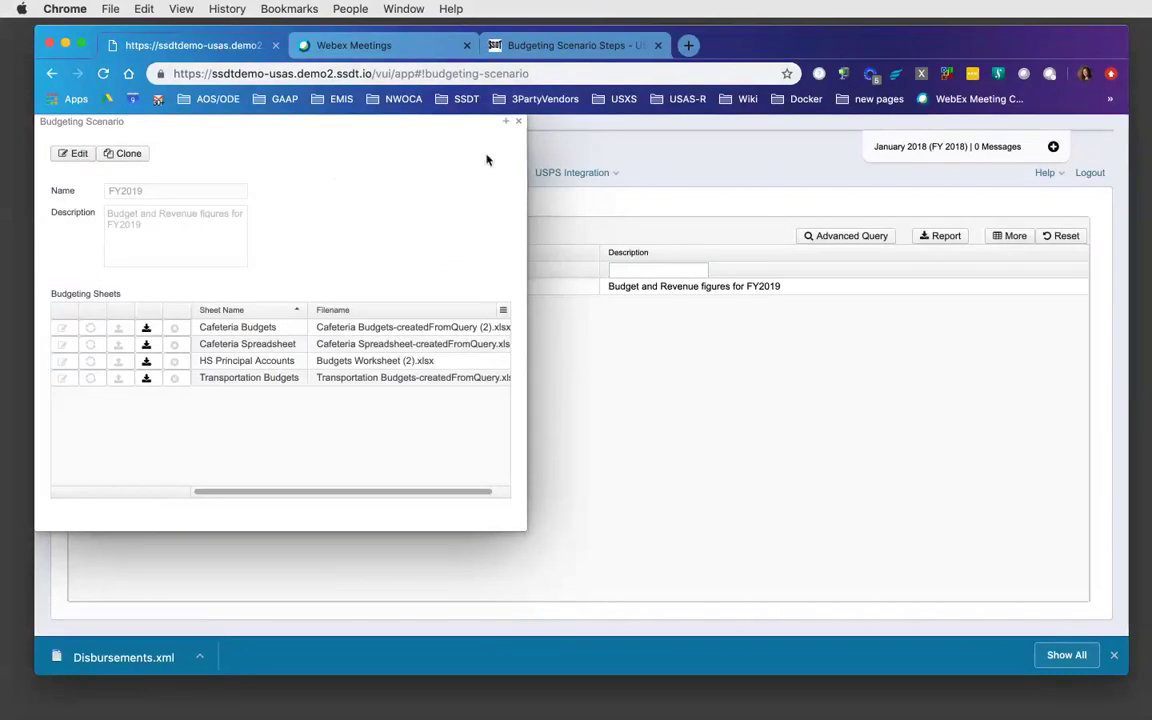
left_click(519, 121)
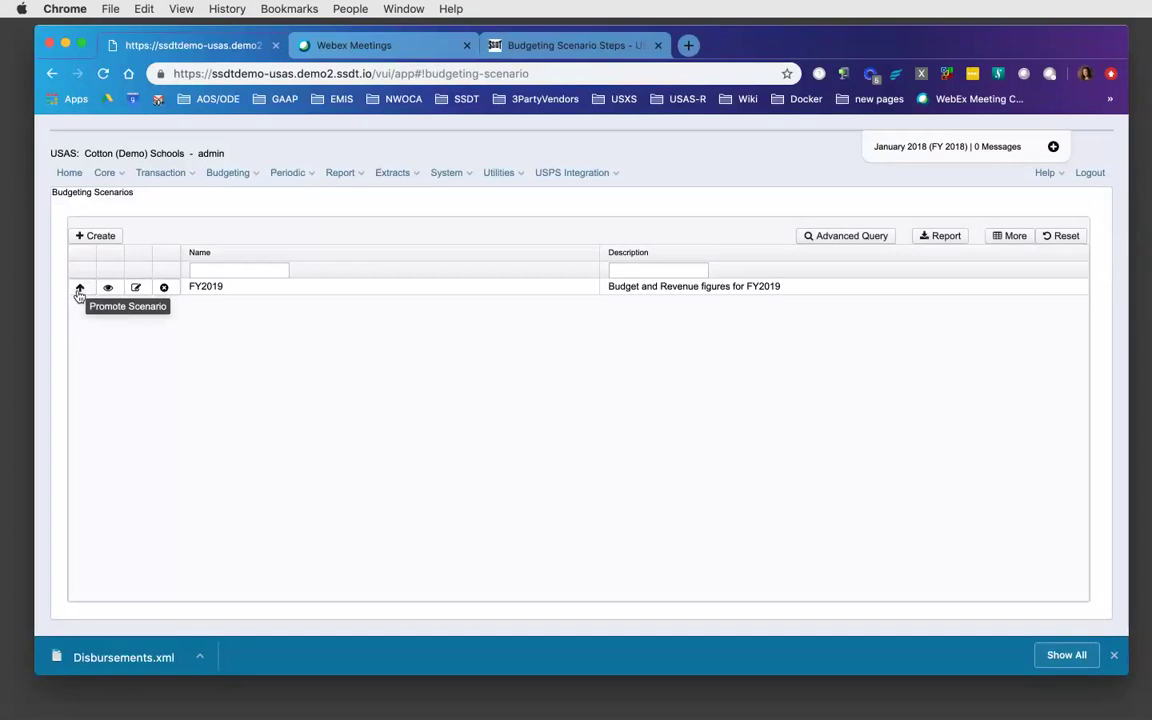
left_click(254, 175)
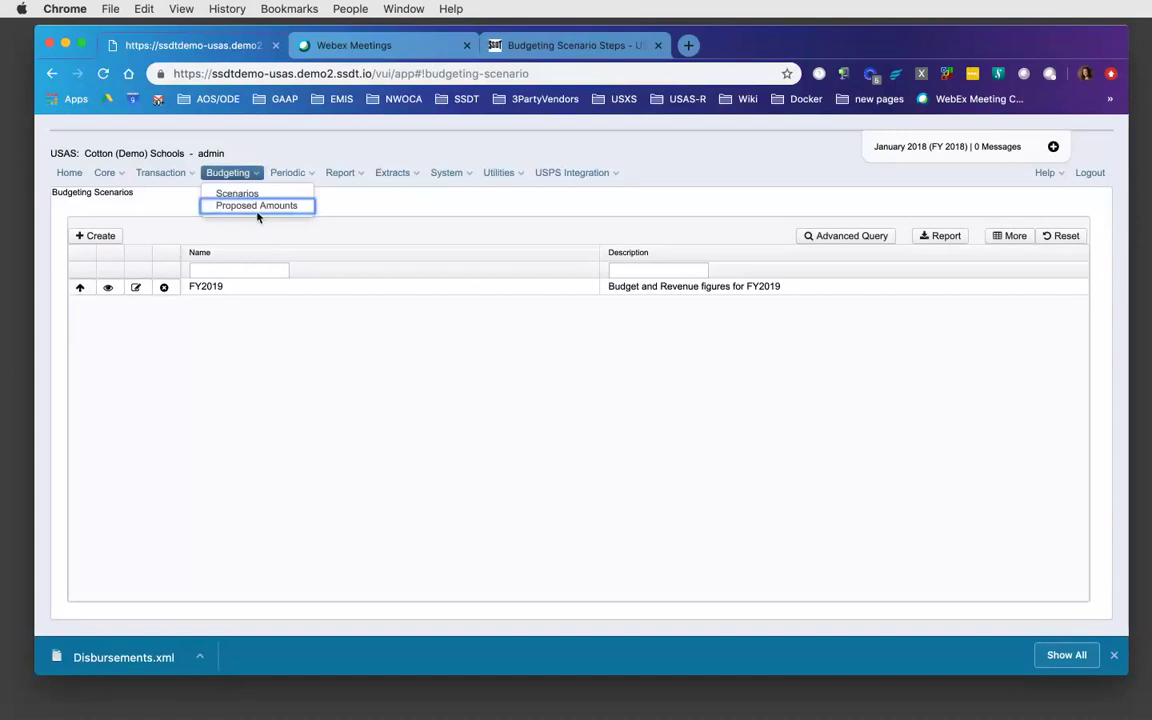
left_click(257, 210)
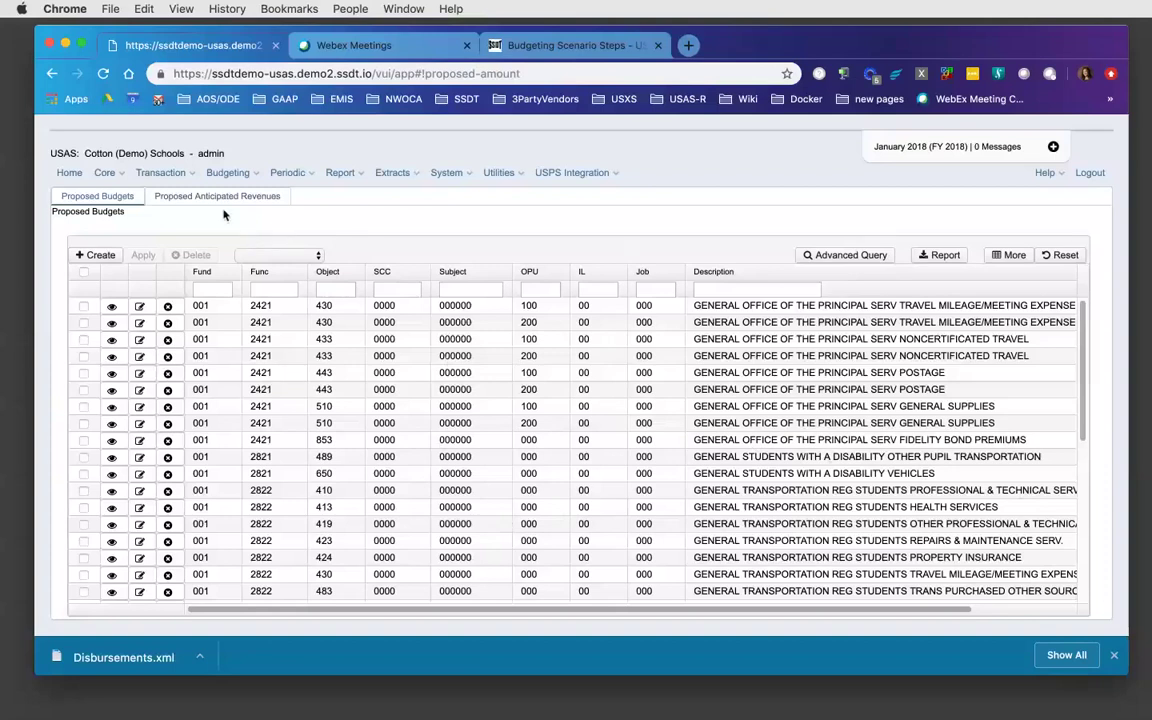
left_click(255, 174)
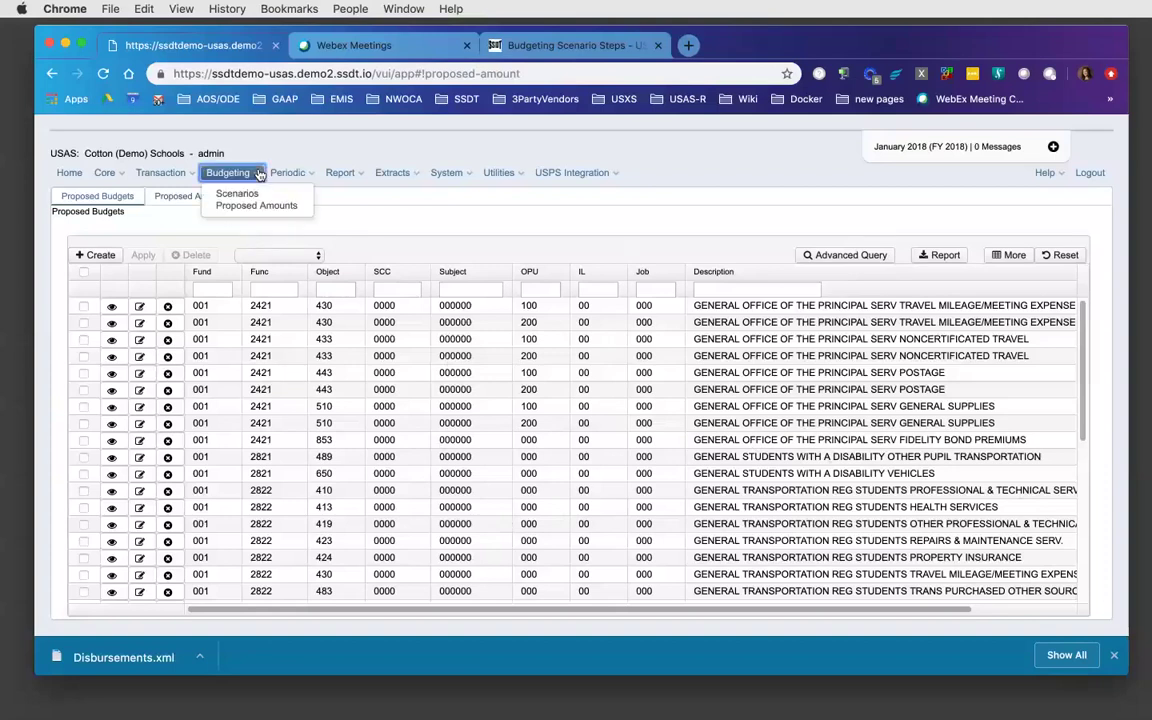
left_click(392, 230)
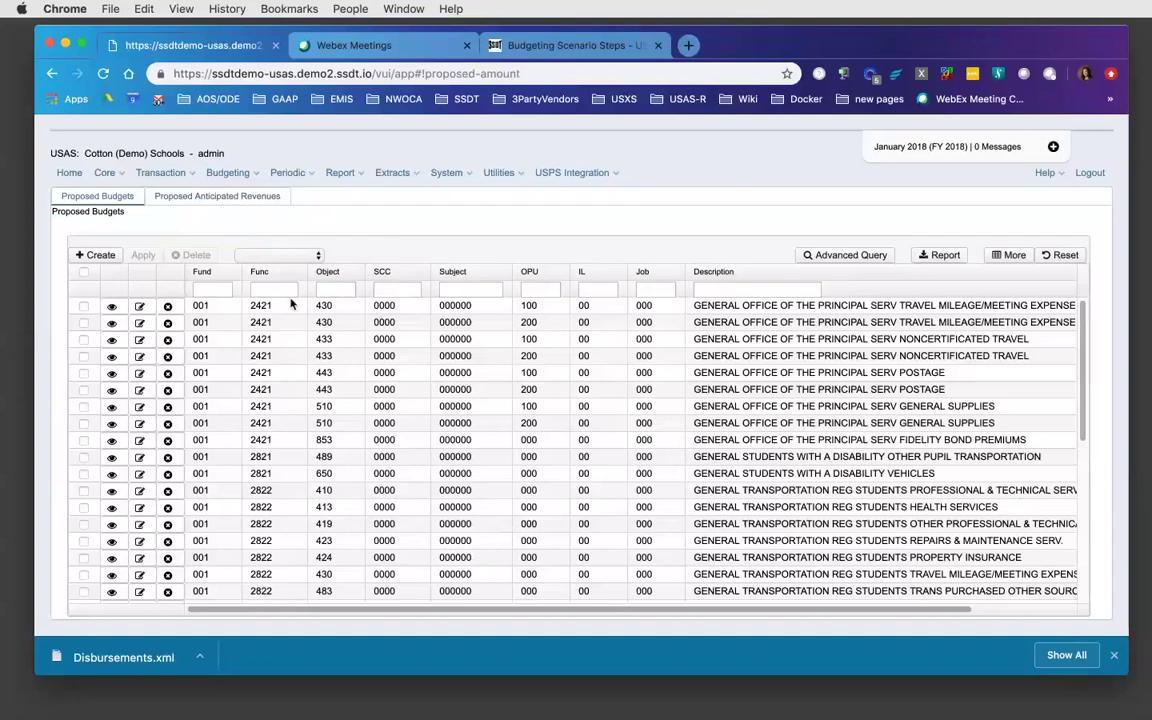
left_click(112, 308)
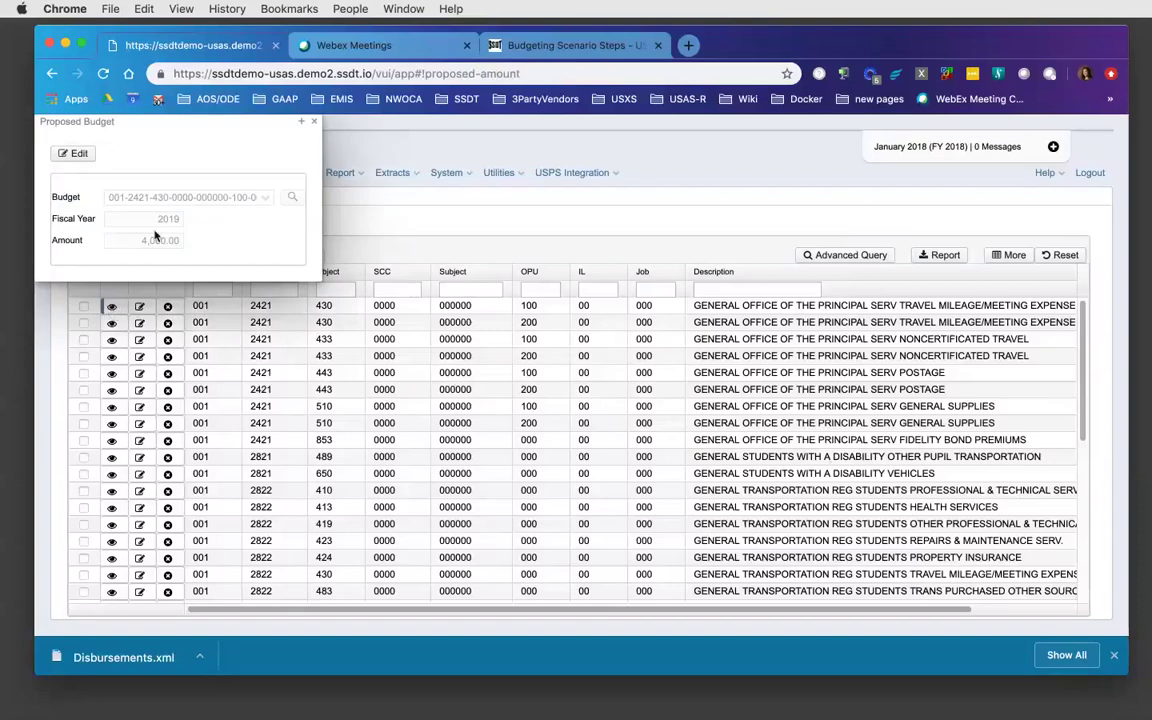
left_click(78, 154)
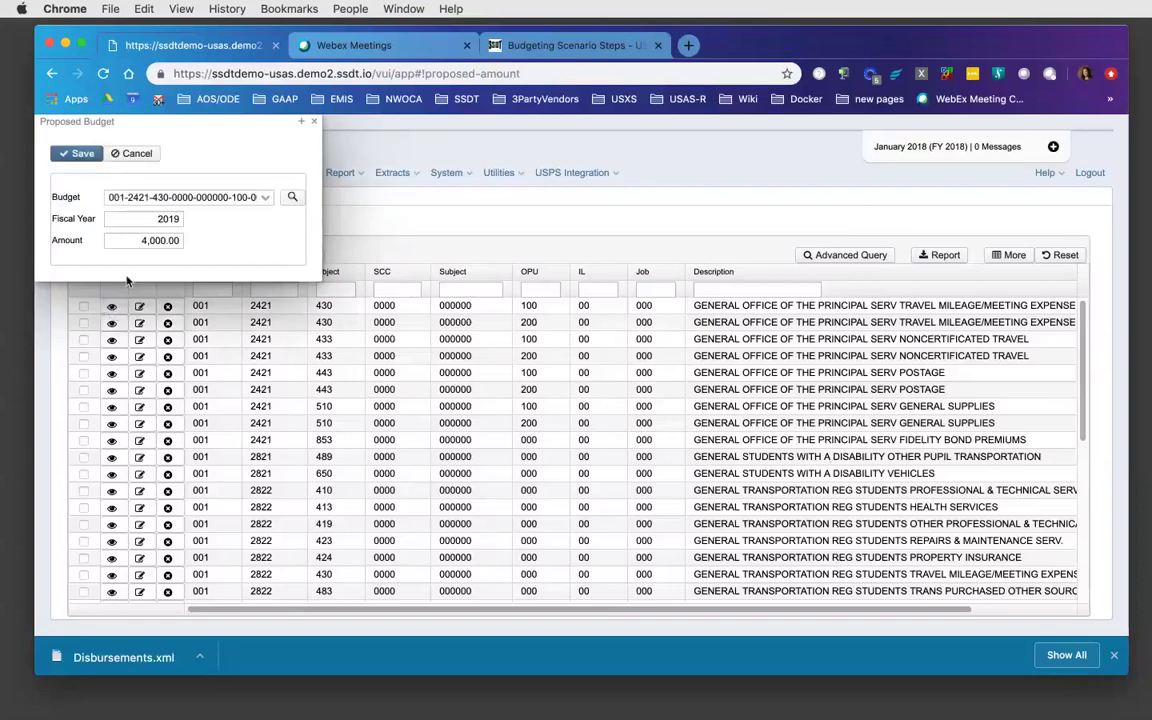
left_click_drag(140, 240, 218, 248)
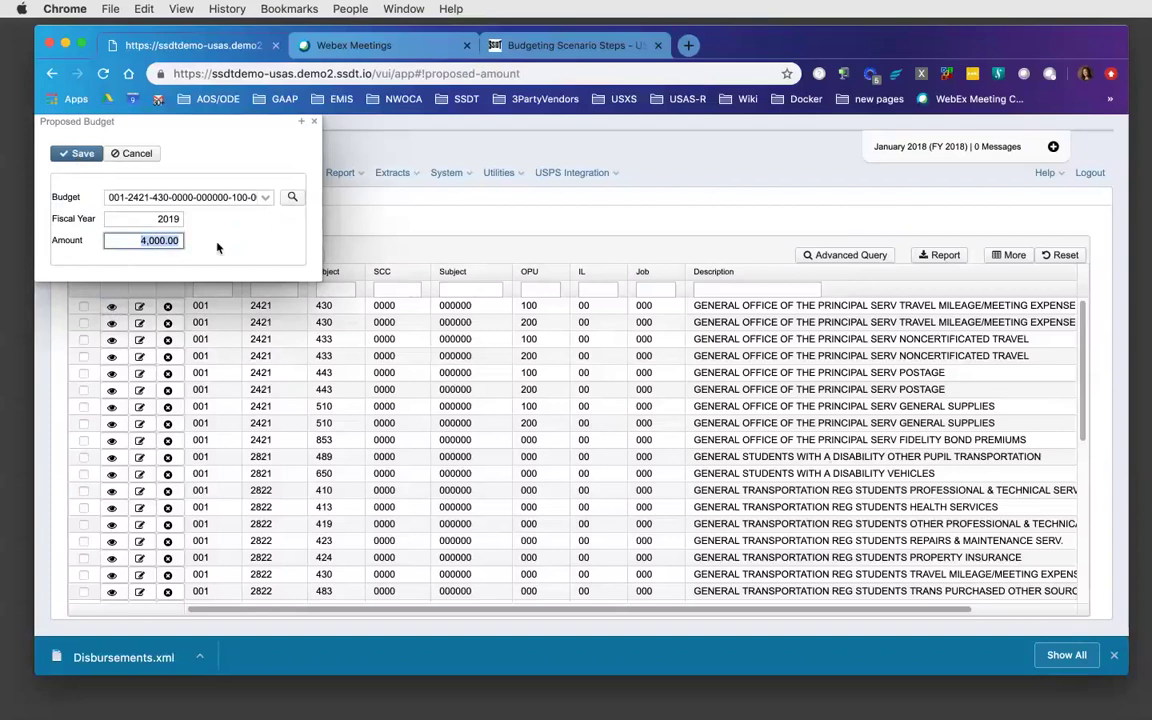
type("4500")
left_click(88, 154)
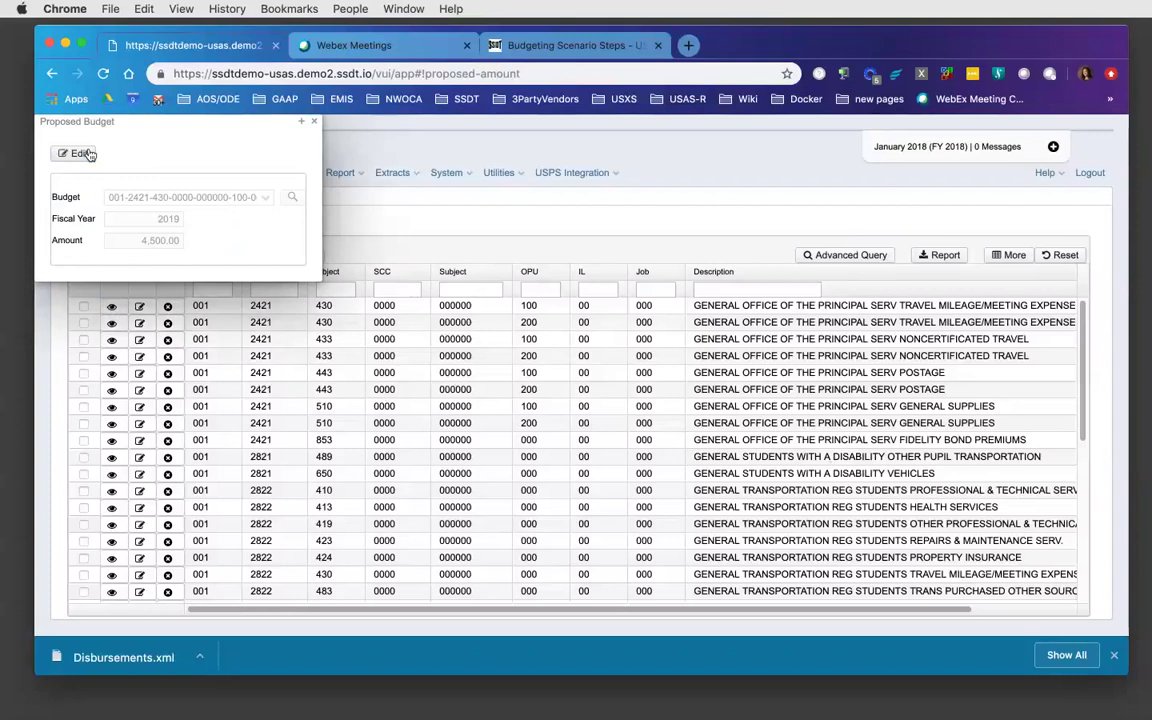
left_click(314, 122)
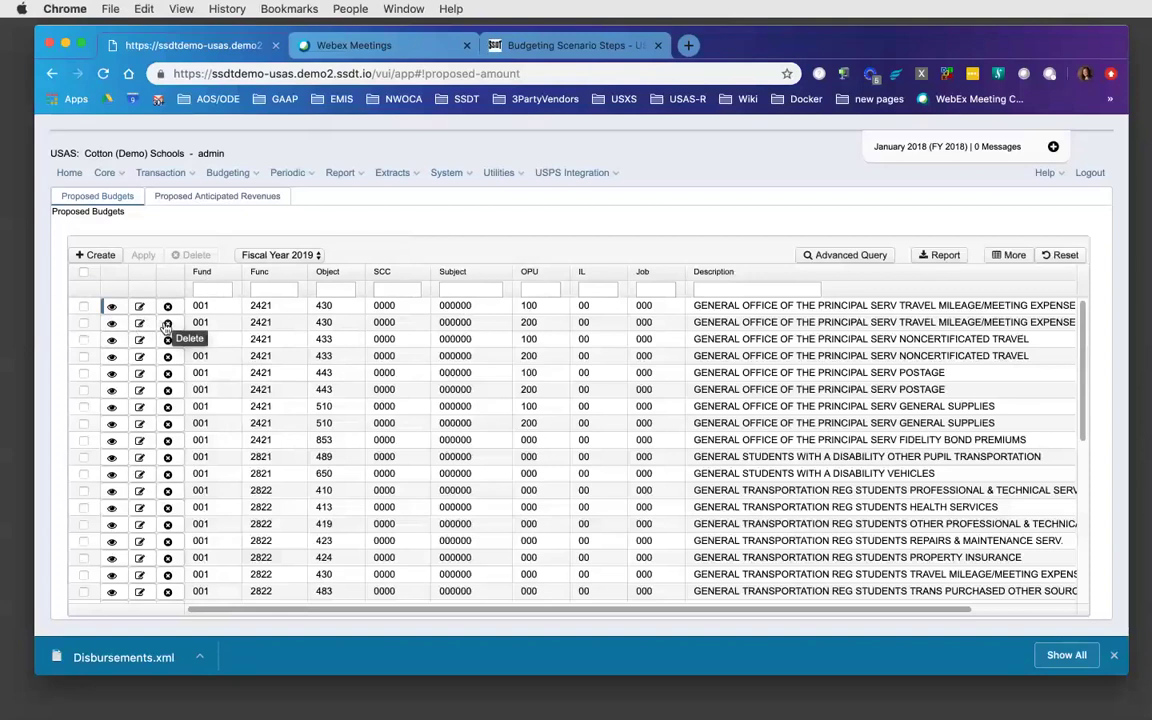
left_click(167, 323)
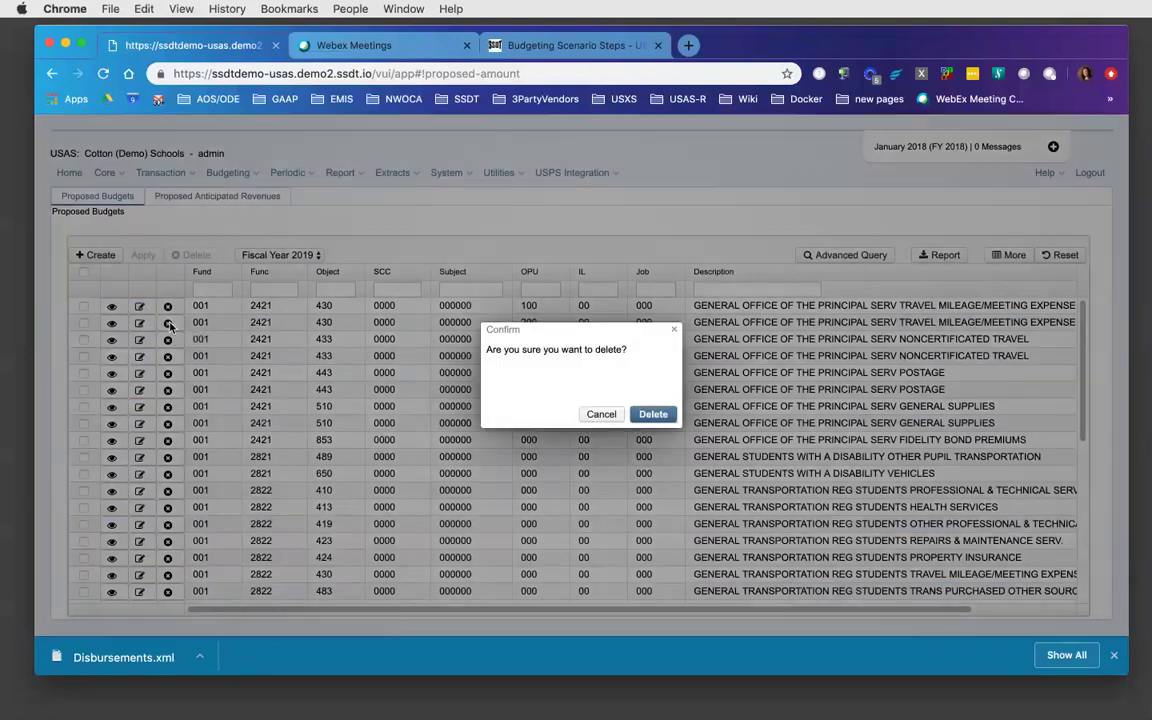
left_click(652, 415)
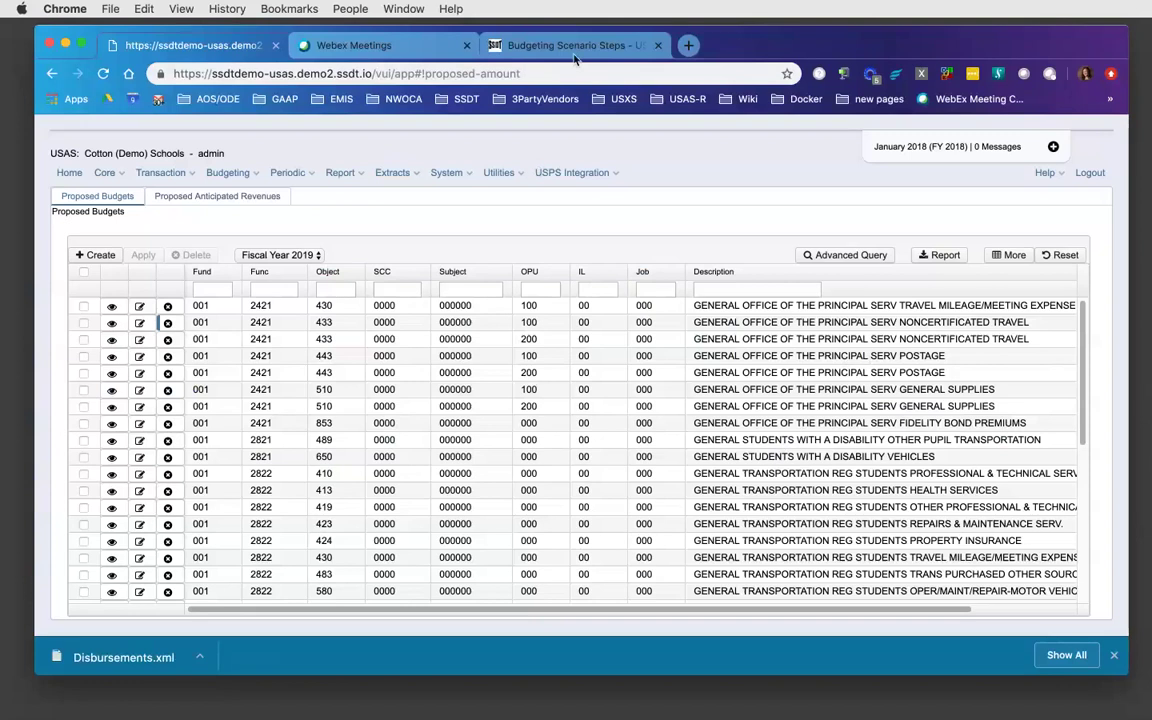
left_click(518, 45)
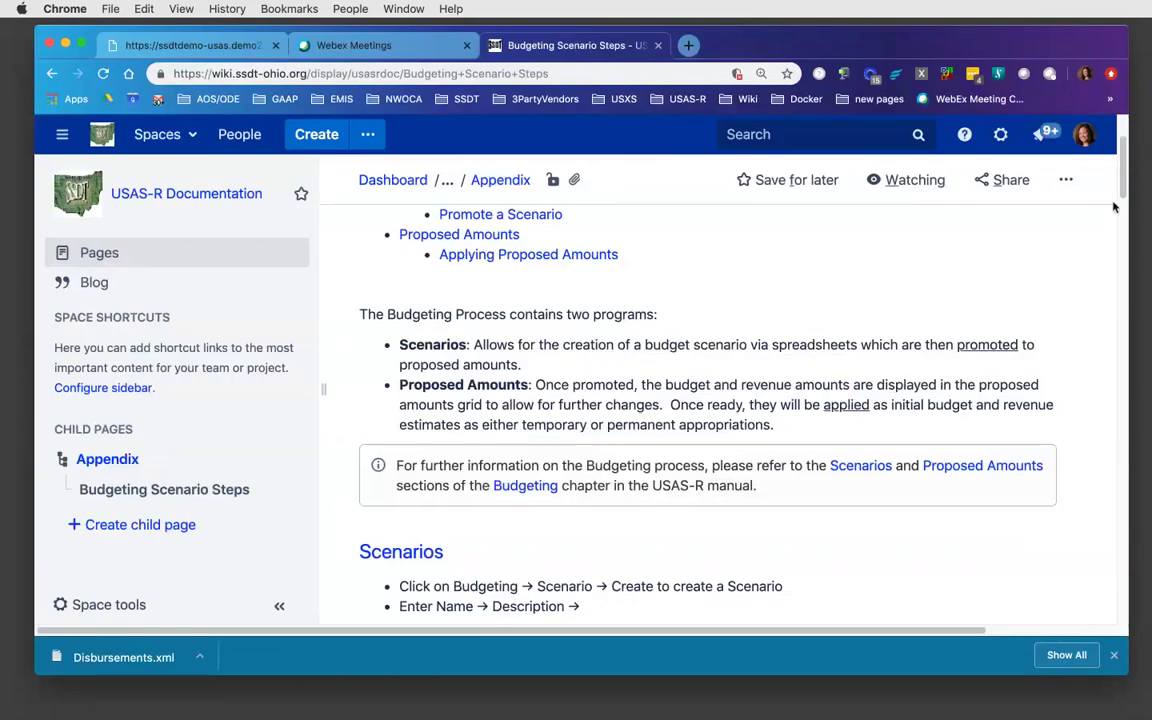
- Read the wiki's Proposed Amounts create, view, edit and delete instructions, then return to USAS-R
scroll(1115, 206, "down", 10)
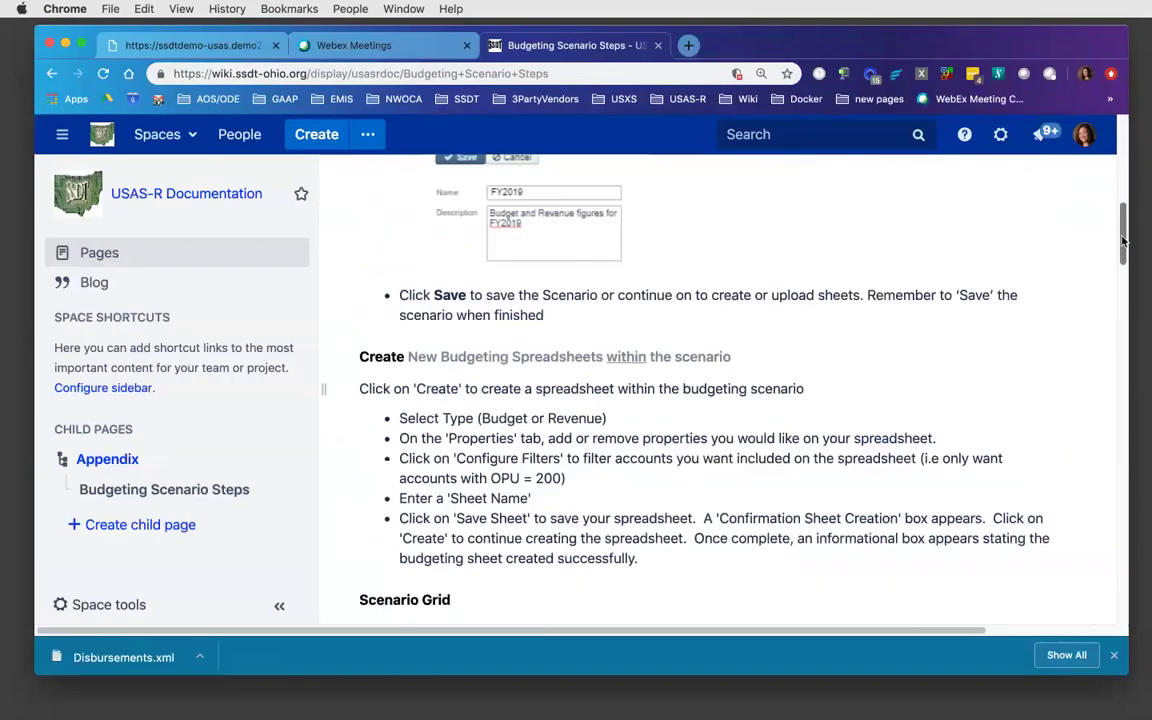
left_click_drag(1122, 240, 1118, 465)
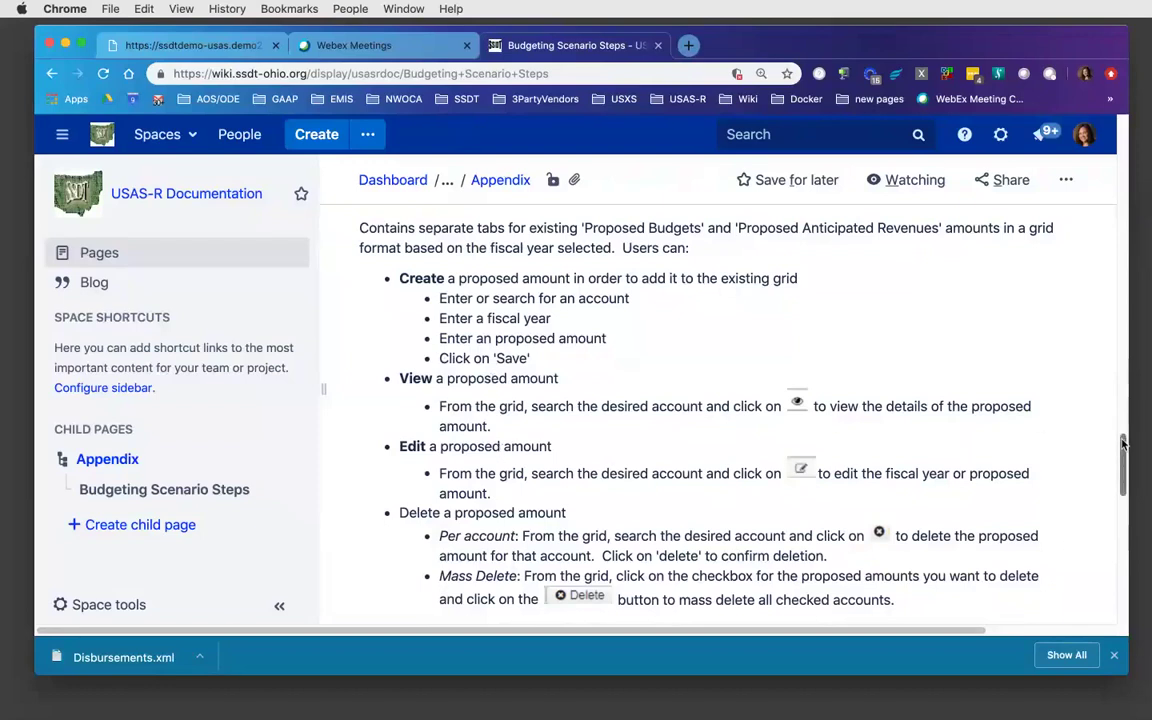
left_click_drag(1123, 430, 1123, 478)
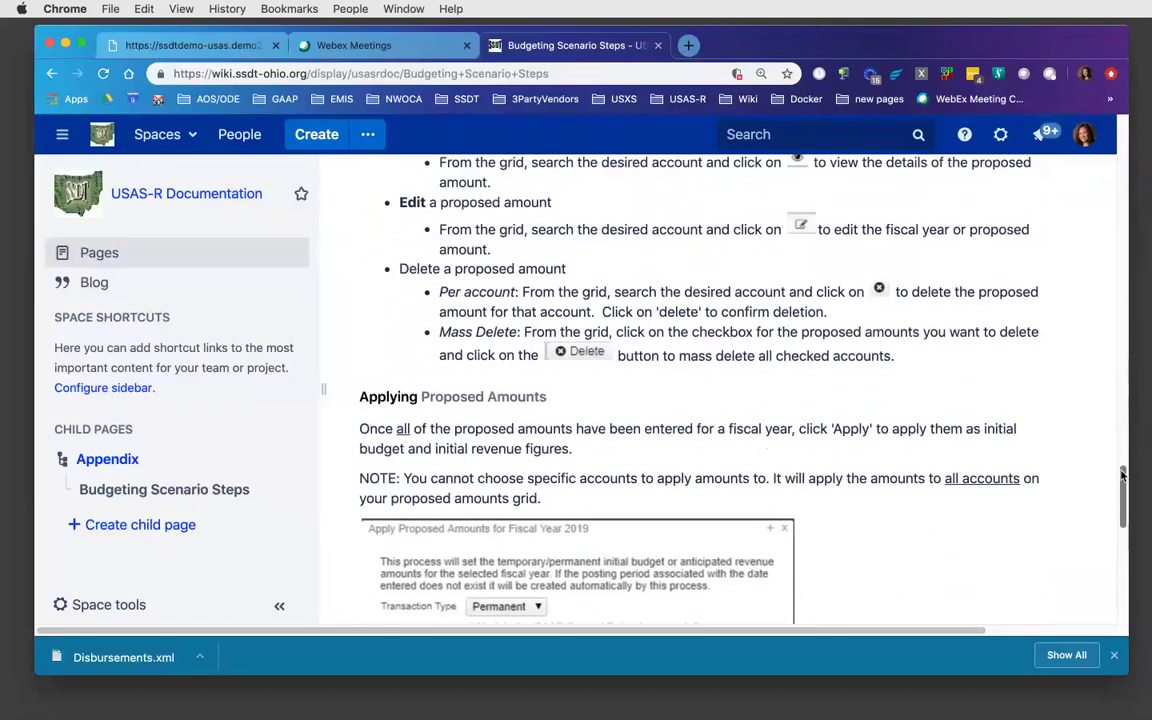
scroll(555, 370, "up", 5)
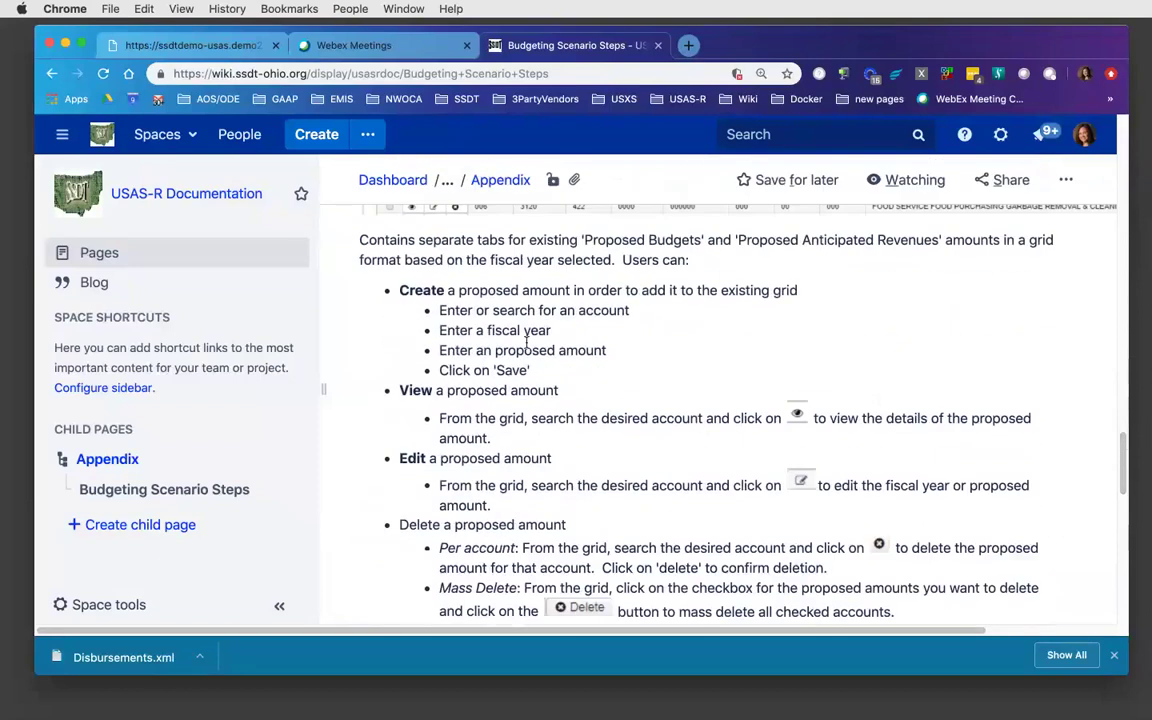
left_click(211, 50)
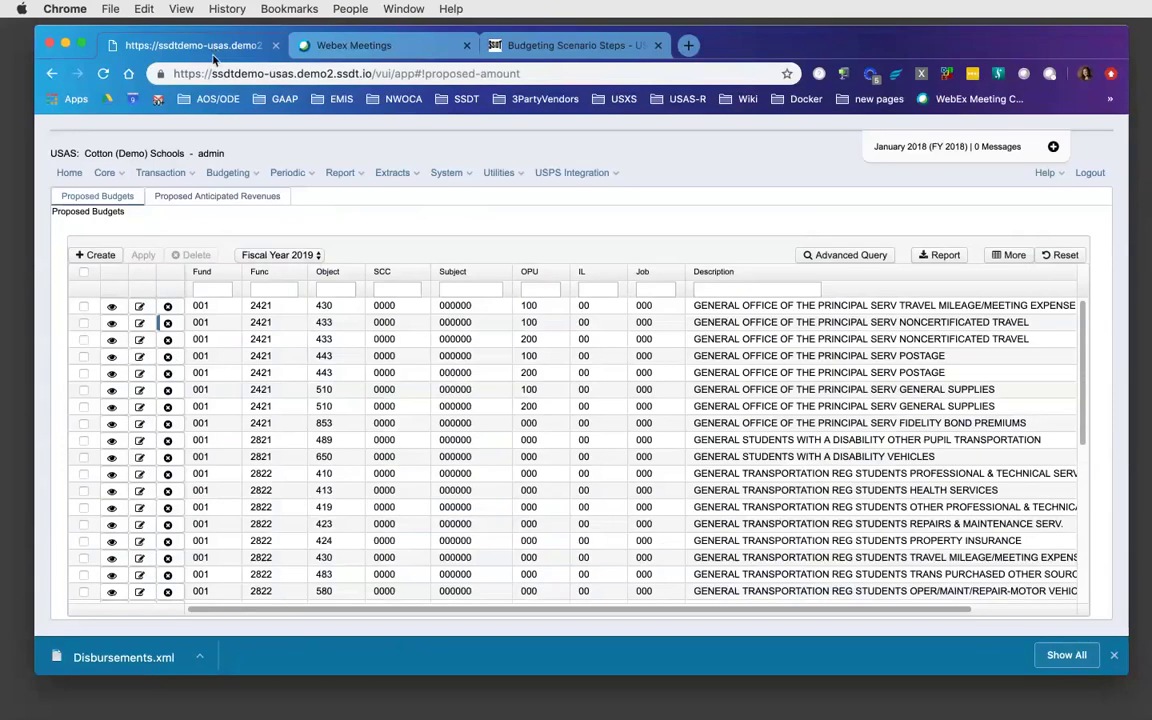
left_click(99, 255)
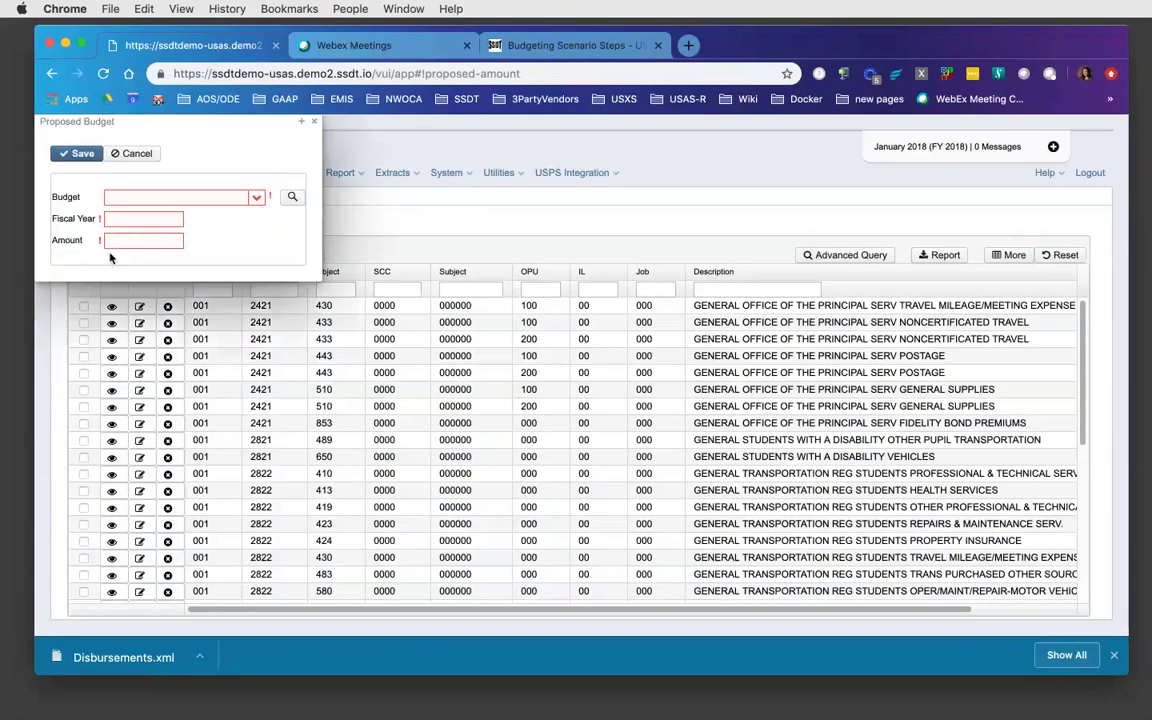
left_click(256, 197)
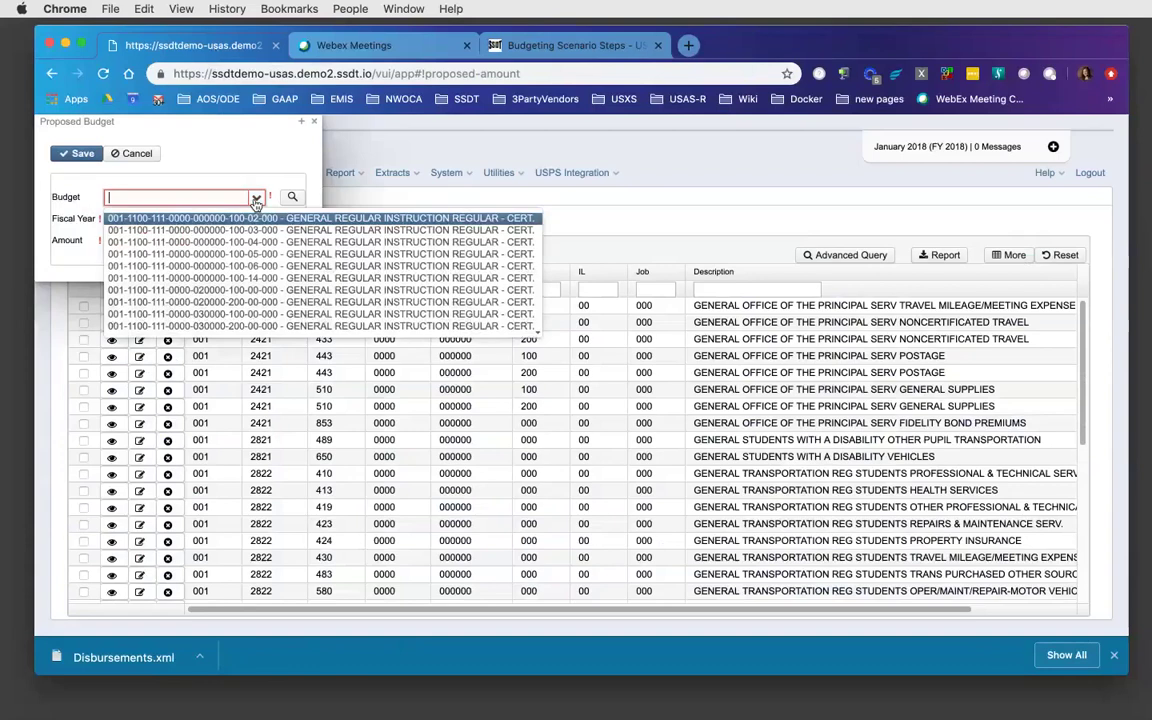
type("001")
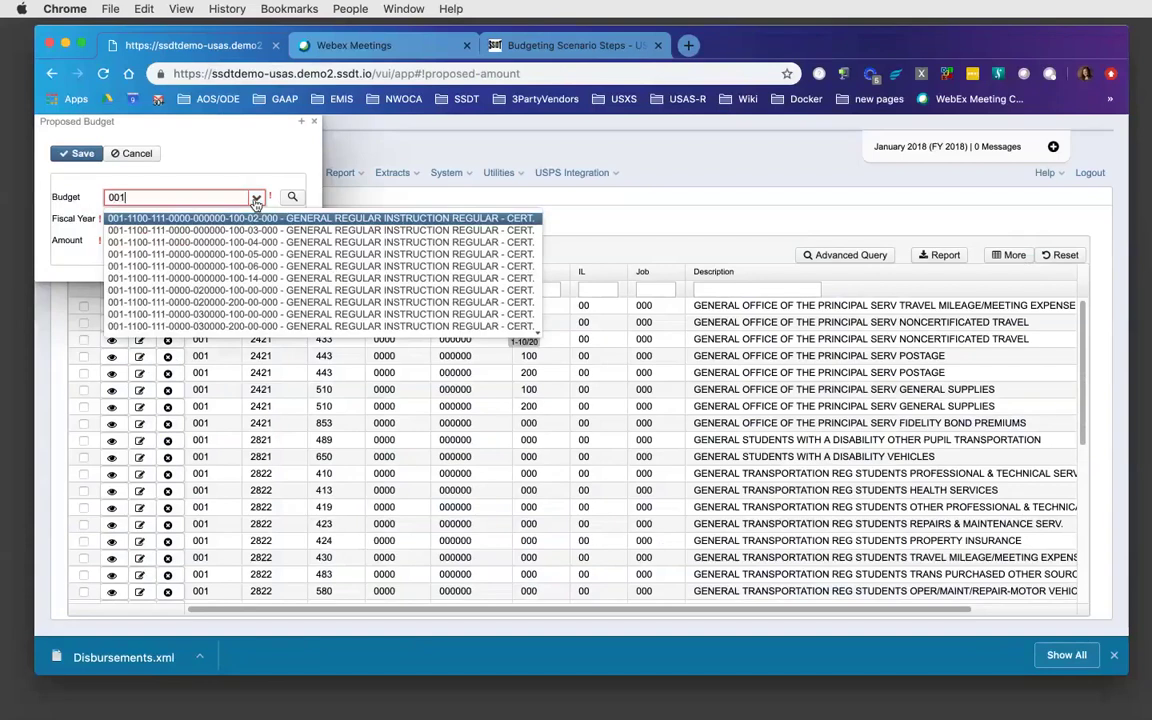
type("-11")
left_click(249, 218)
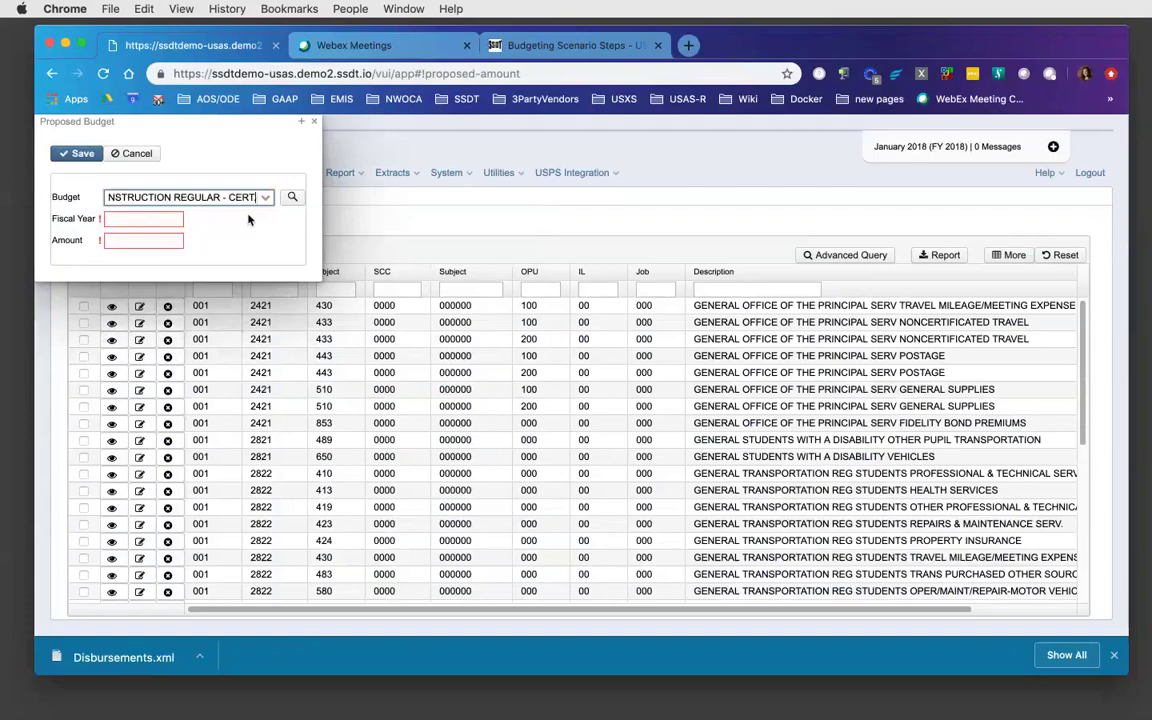
left_click(160, 222)
type("2019")
key("Tab")
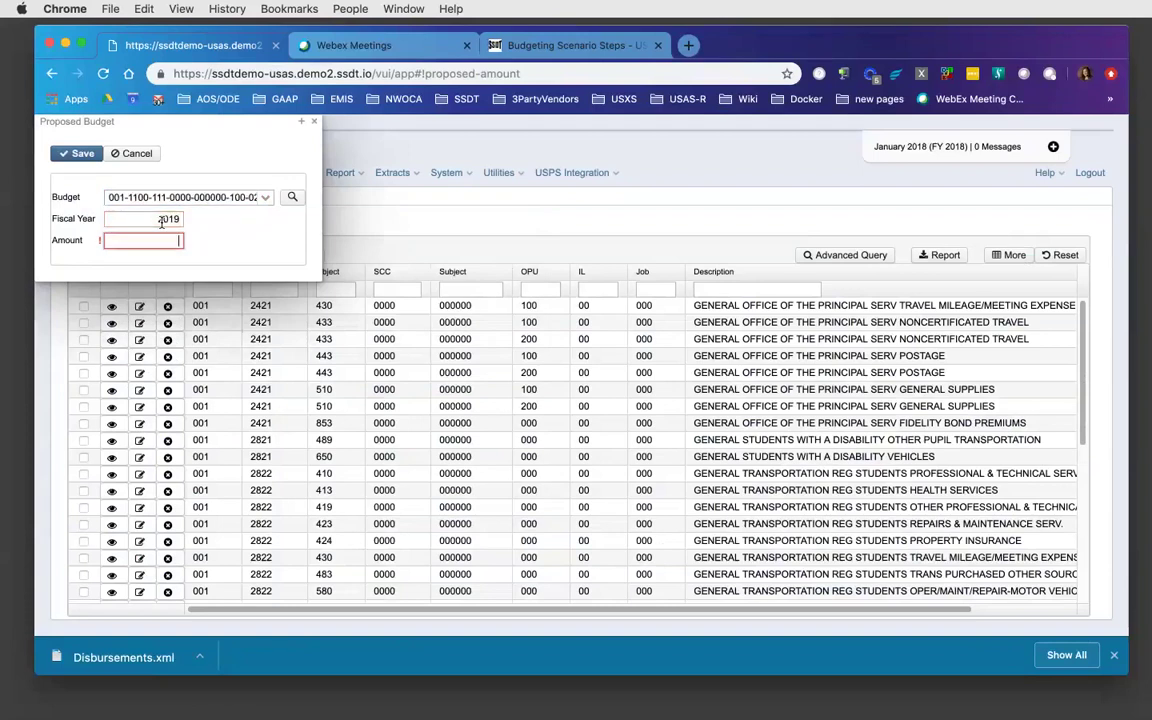
type("50")
left_click(89, 155)
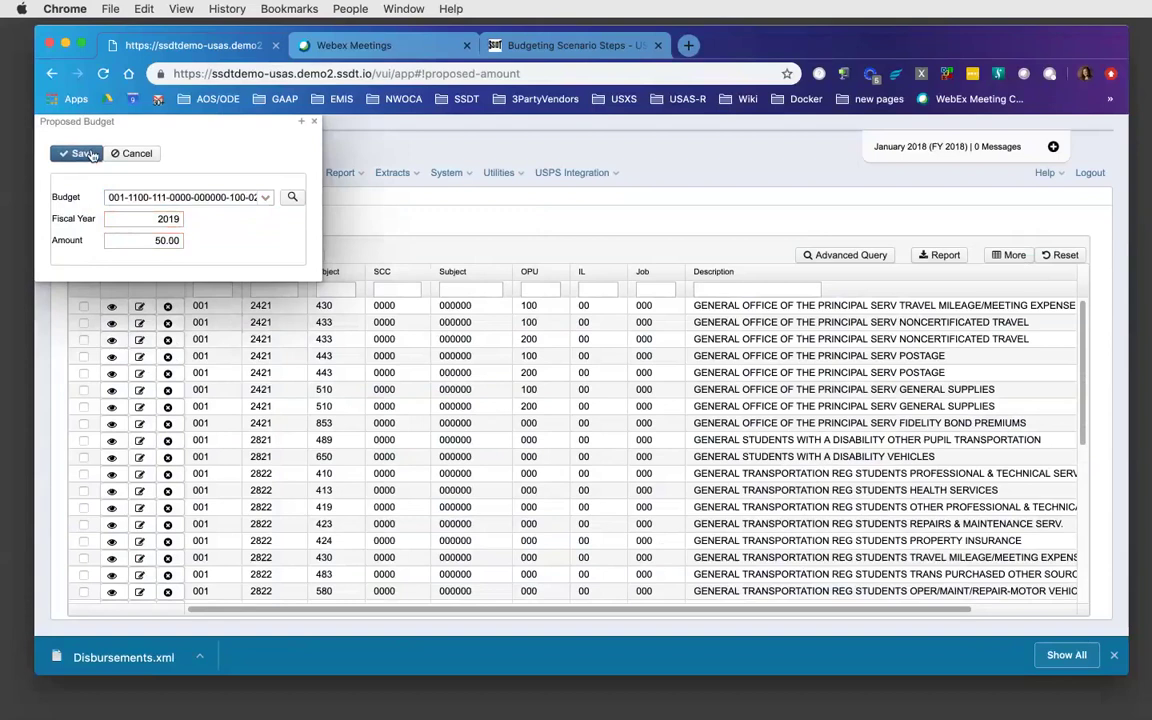
left_click(316, 124)
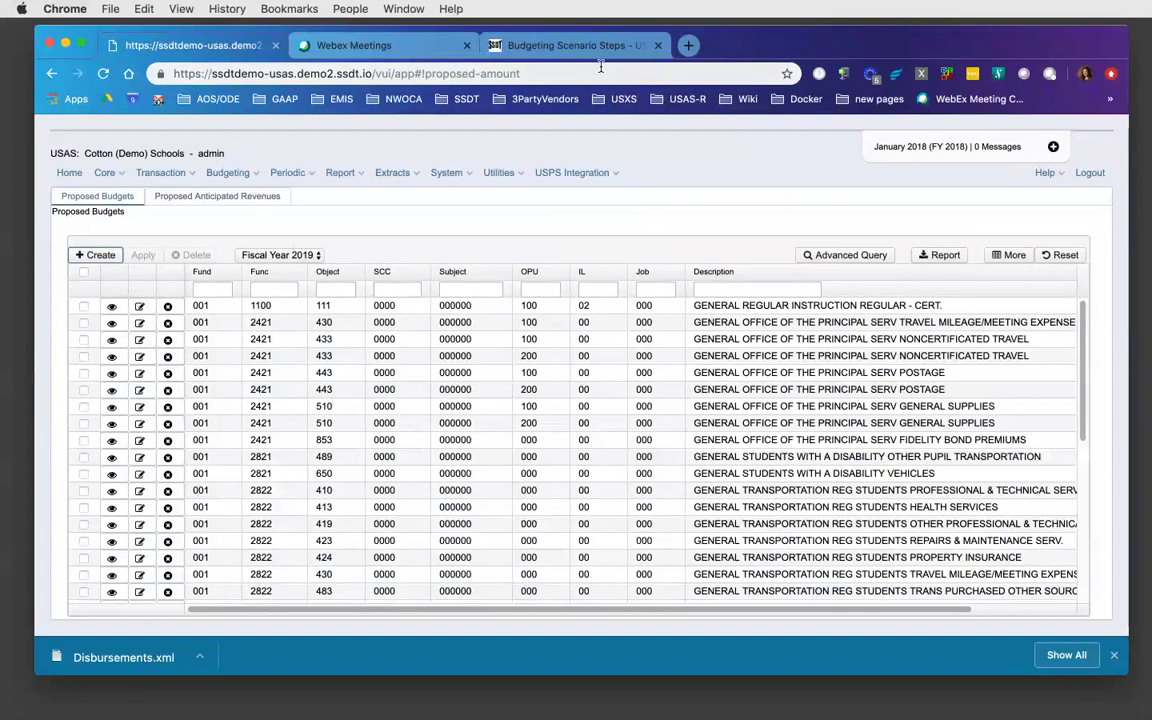
left_click(545, 47)
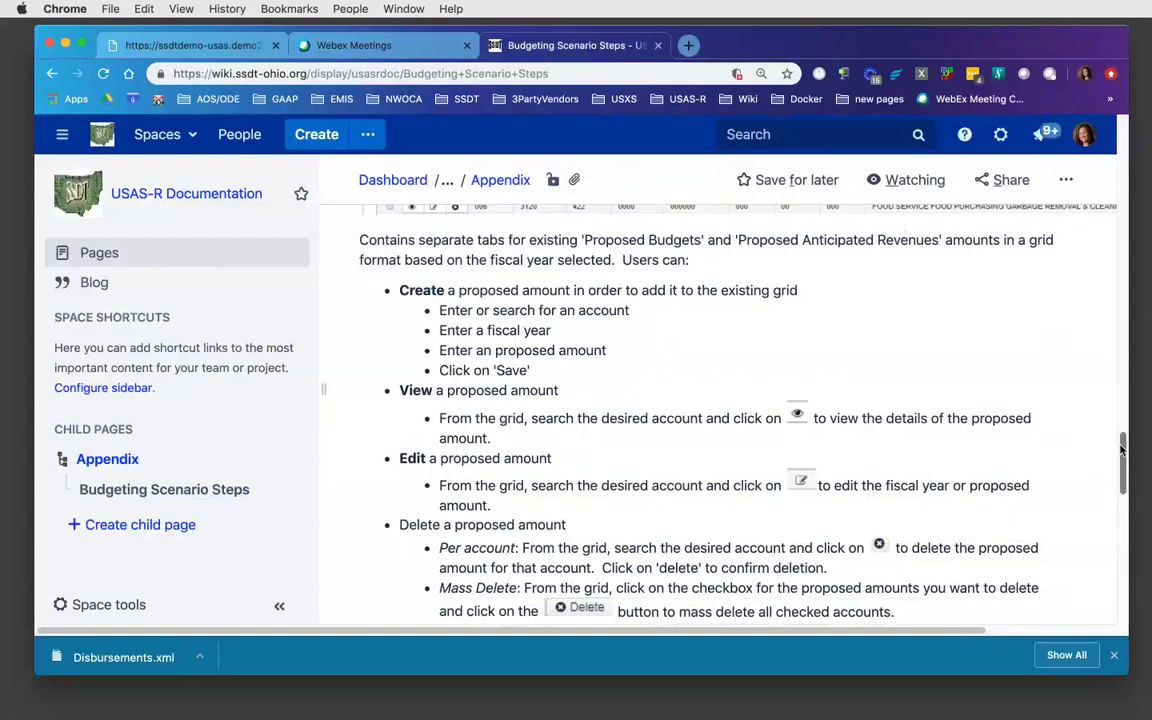
- Scroll the wiki to Applying Proposed Amounts and its Temporary, Permanent and Adjustment transaction types
left_click_drag(1120, 447, 1121, 512)
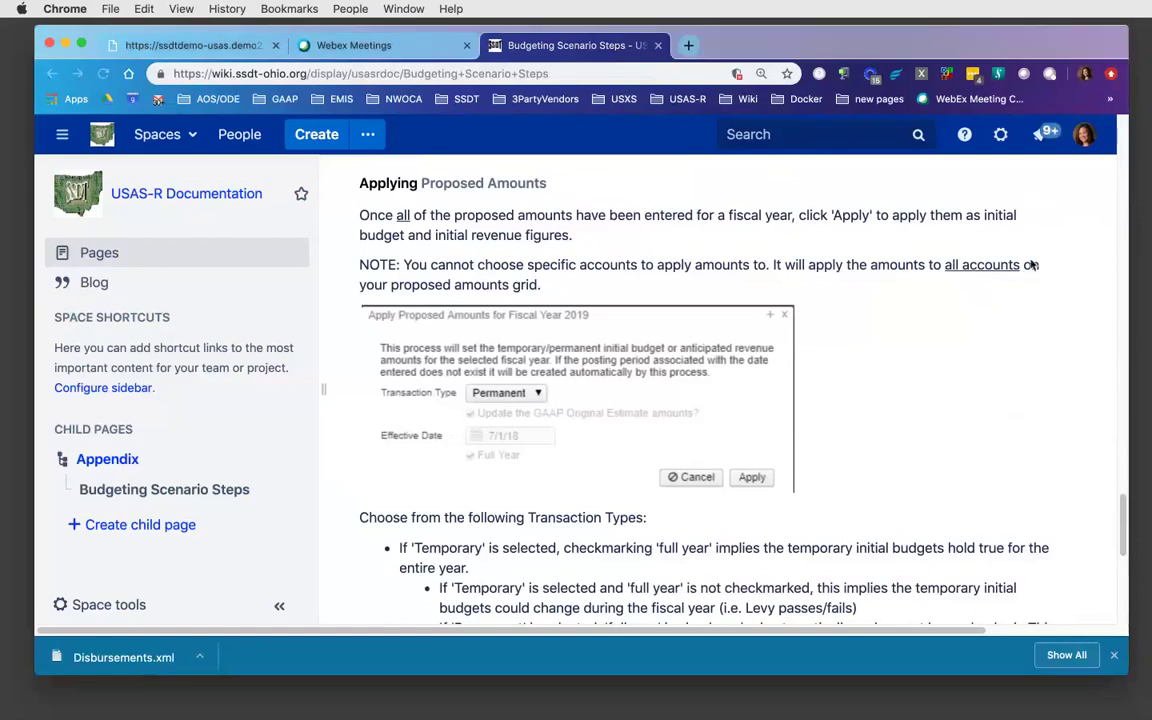
left_click(1121, 527)
scroll(1122, 520, "down", 2)
left_click_drag(1122, 521, 1123, 532)
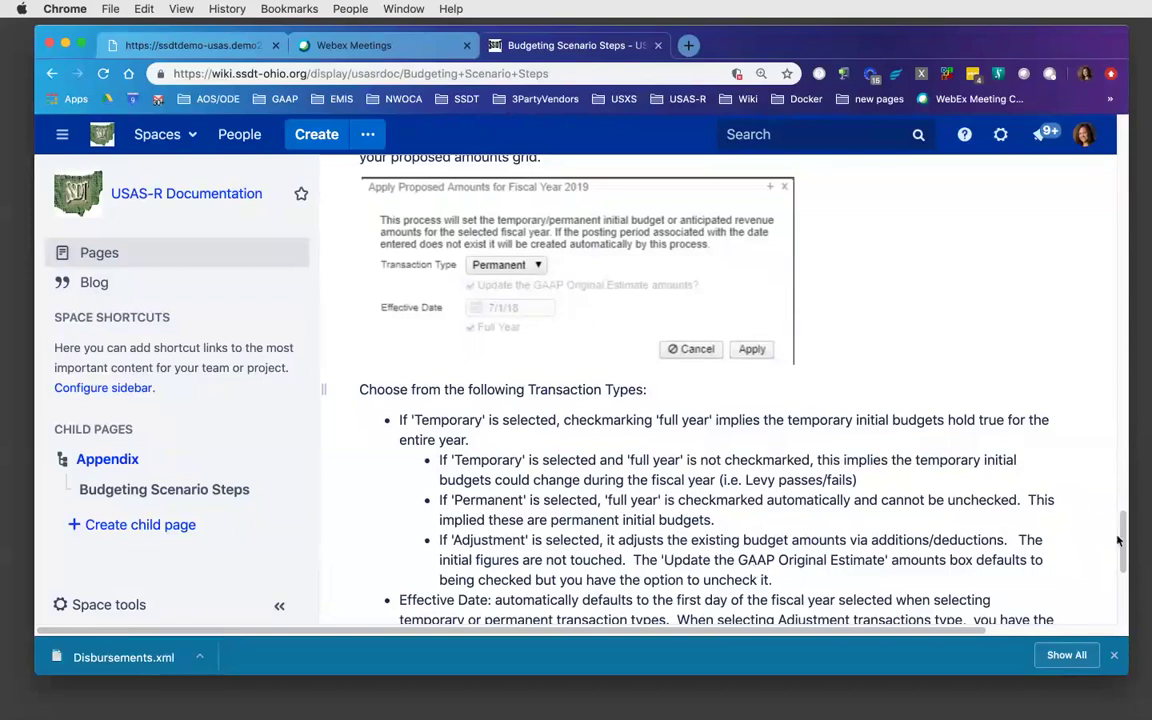
- Back in USAS-R, select all rows in the Fiscal Year 2019 Proposed Budgets grid
left_click_drag(1124, 533, 1124, 543)
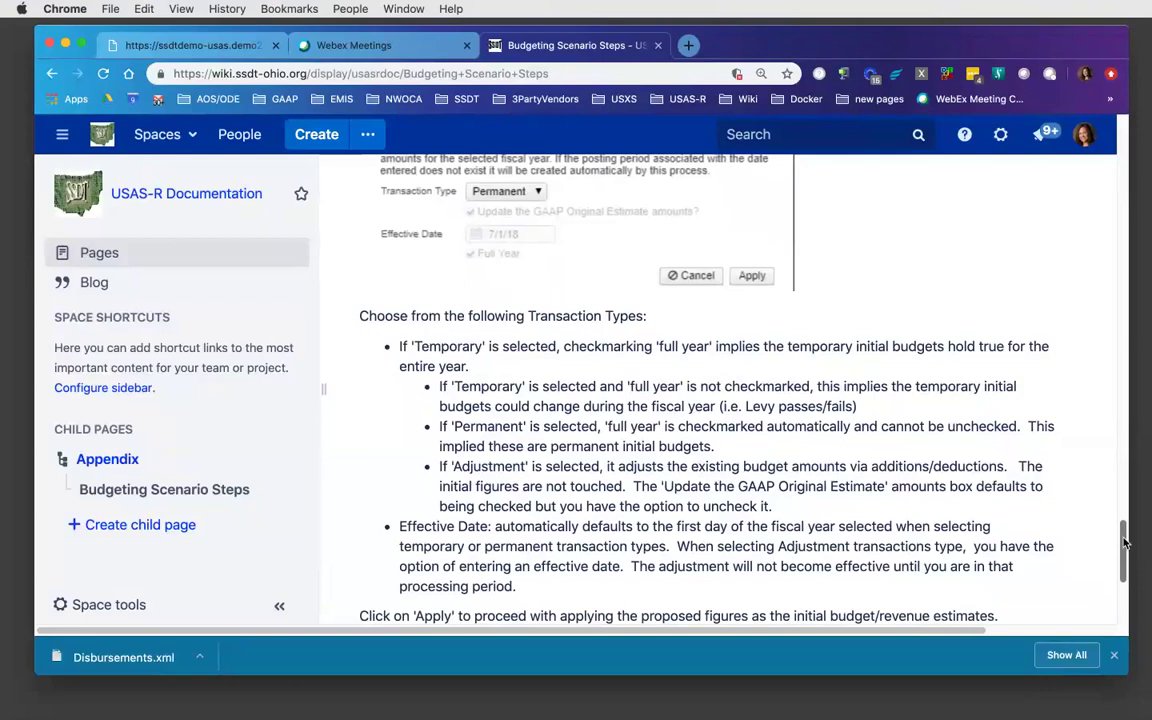
mouse_move(1124, 543)
left_mouse_down()
mouse_move(1128, 565)
mouse_move(1124, 553)
left_mouse_up()
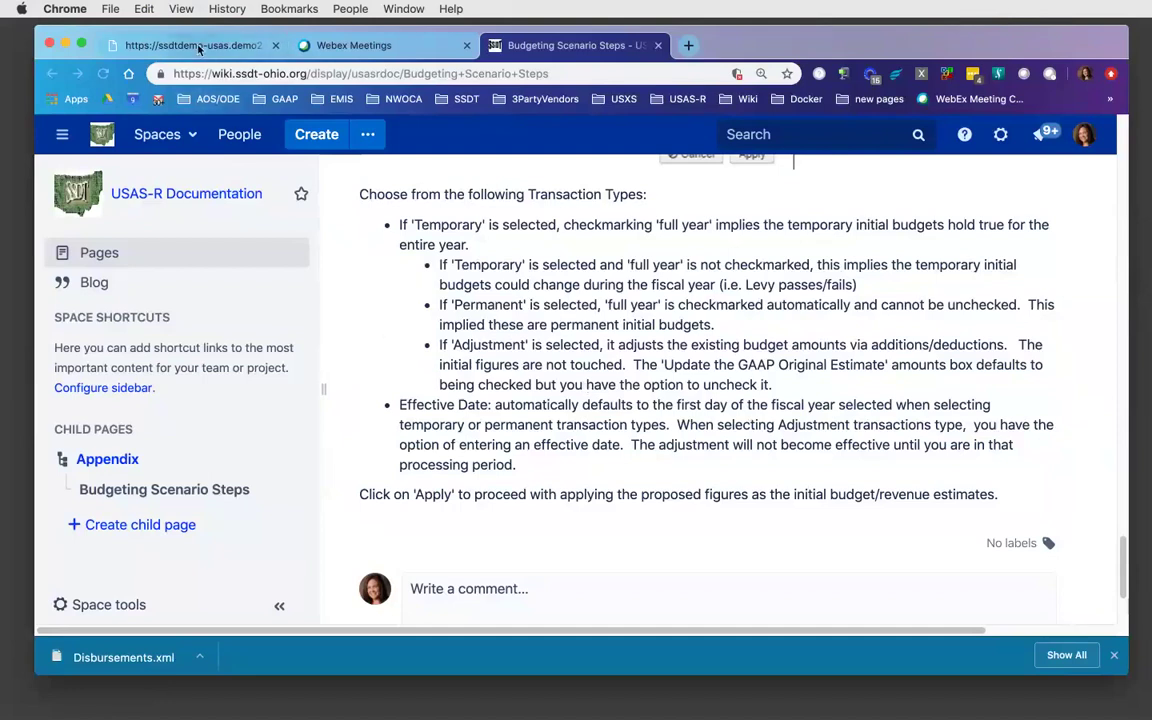
left_click(199, 49)
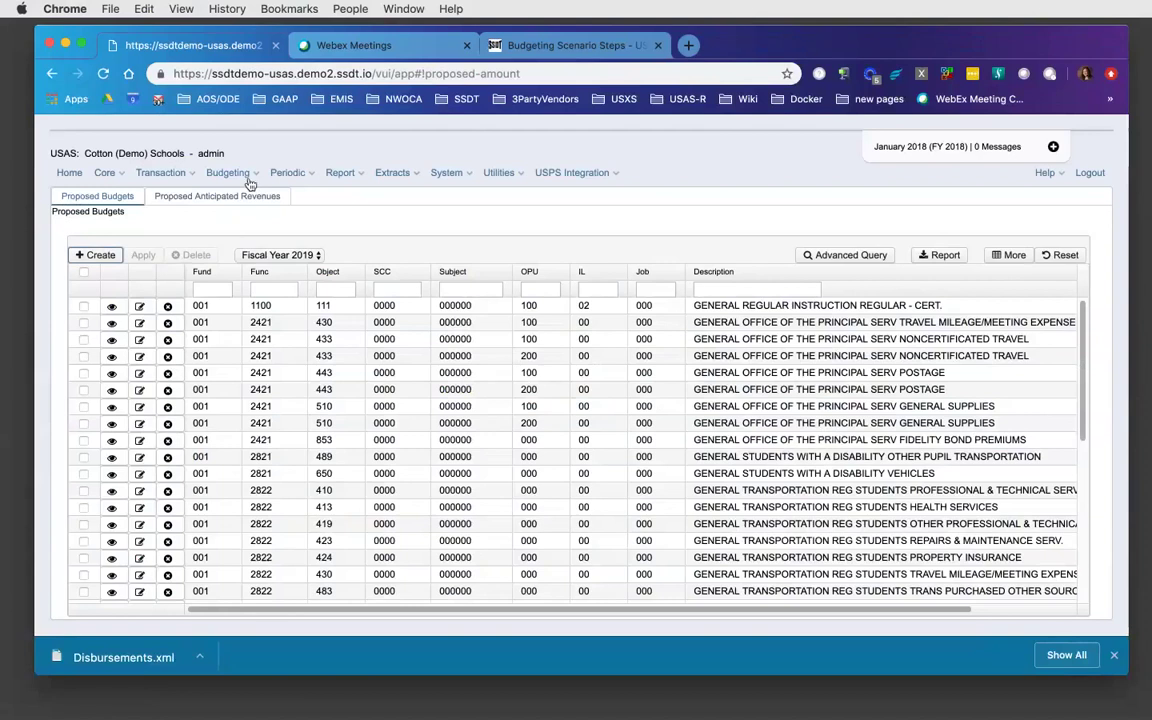
left_click(84, 272)
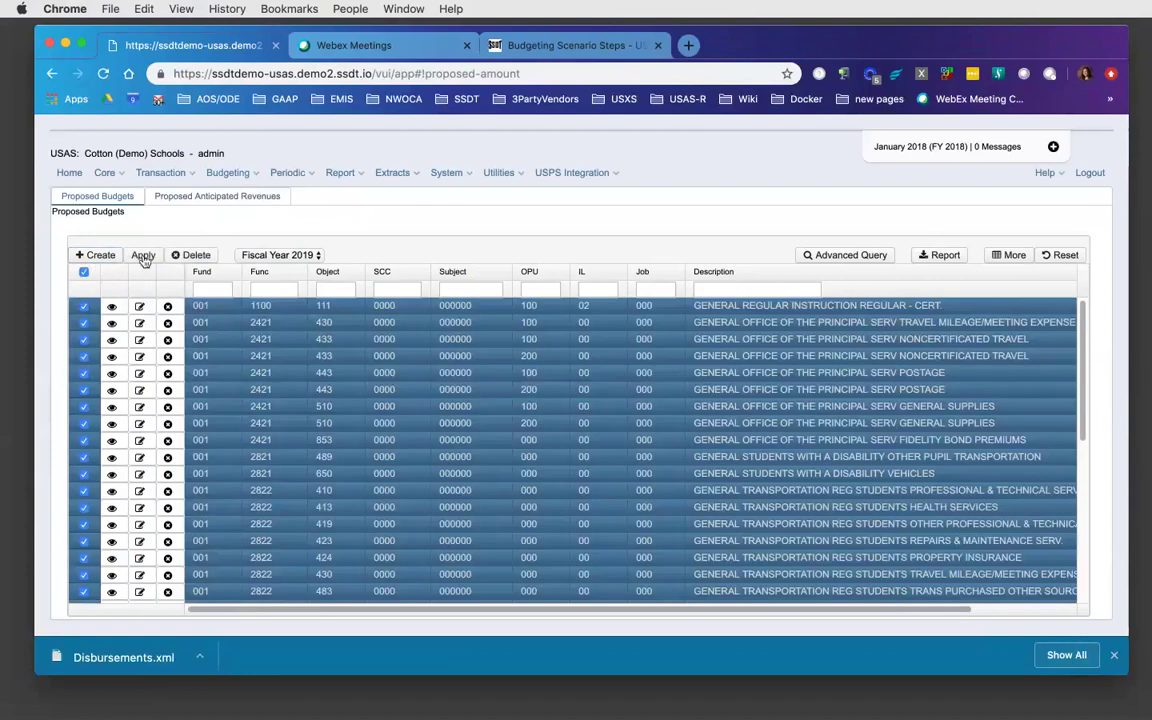
left_click(143, 256)
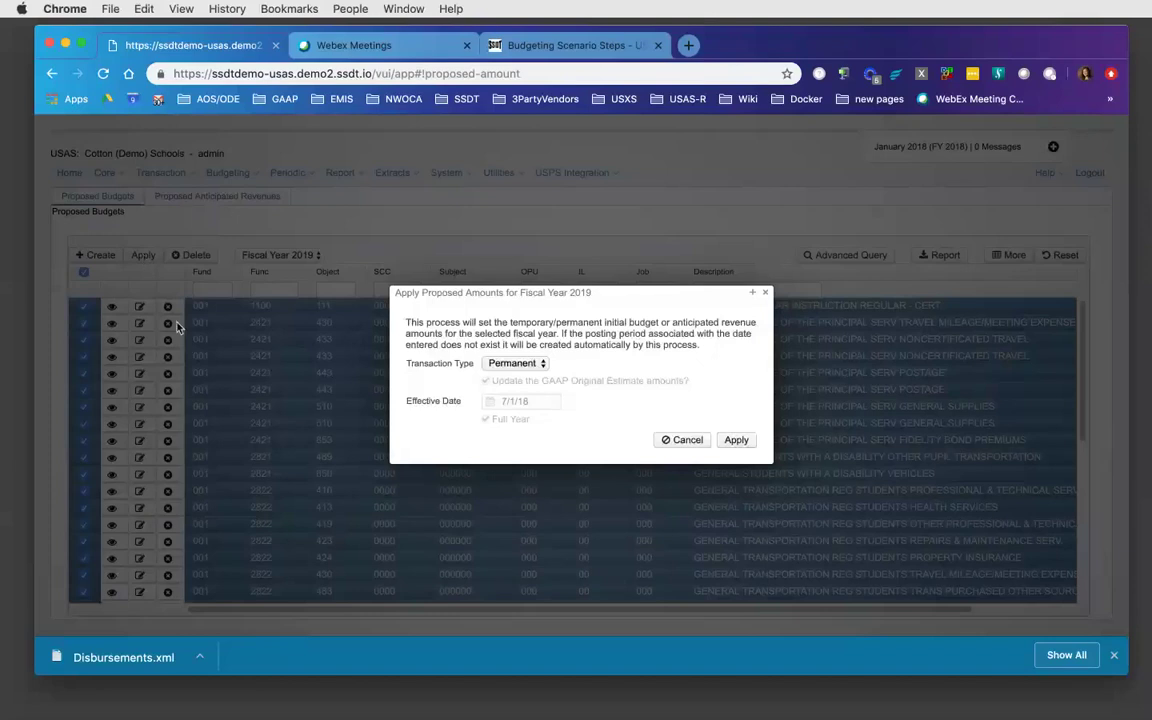
left_click(765, 294)
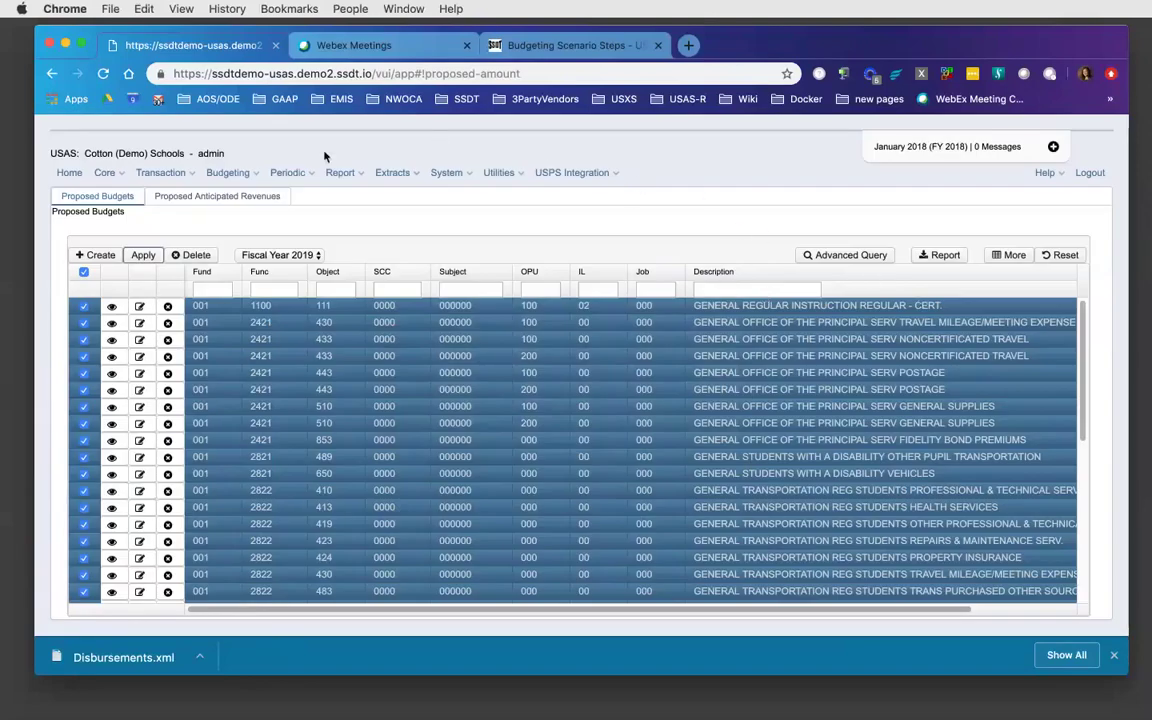
- Go to Budgeting Scenarios, then reopen the Budgeting menu showing Scenarios and Proposed Amounts
left_click(249, 177)
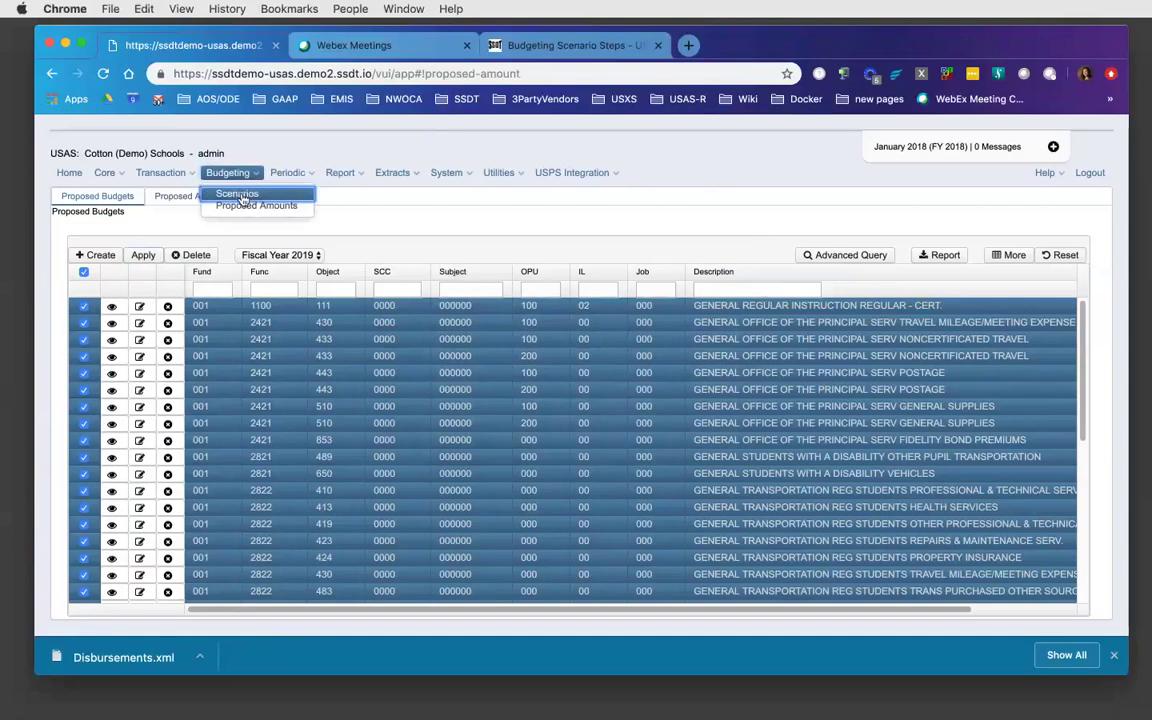
left_click(239, 196)
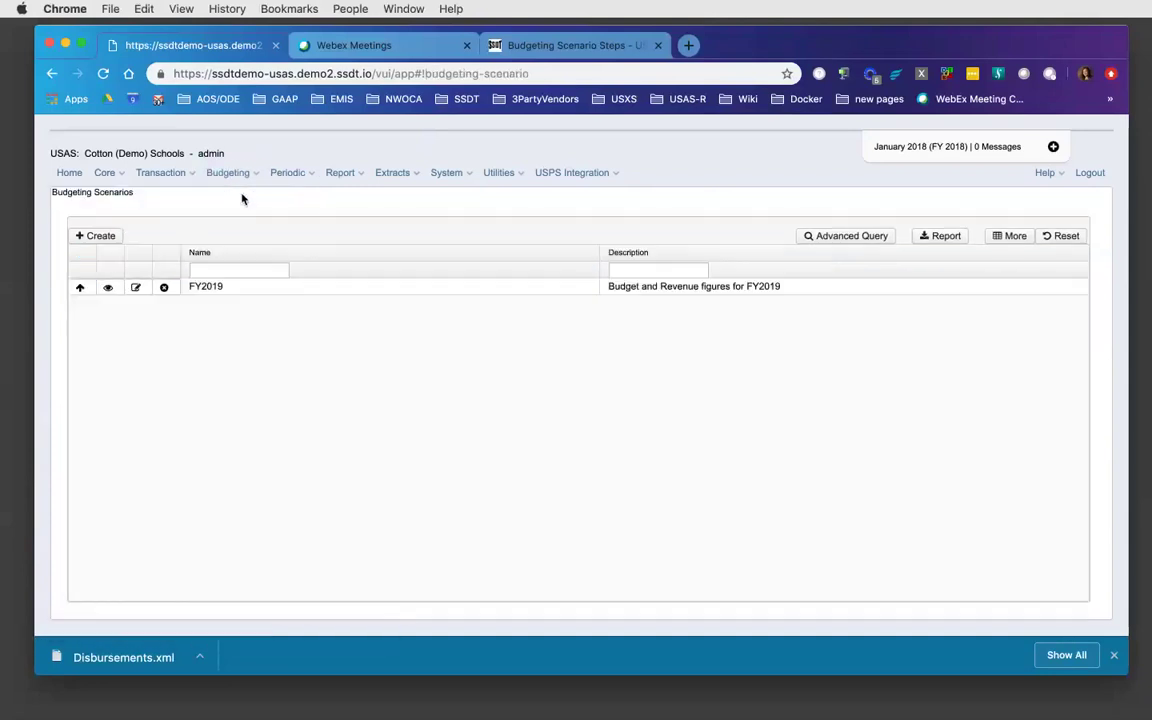
left_click(248, 174)
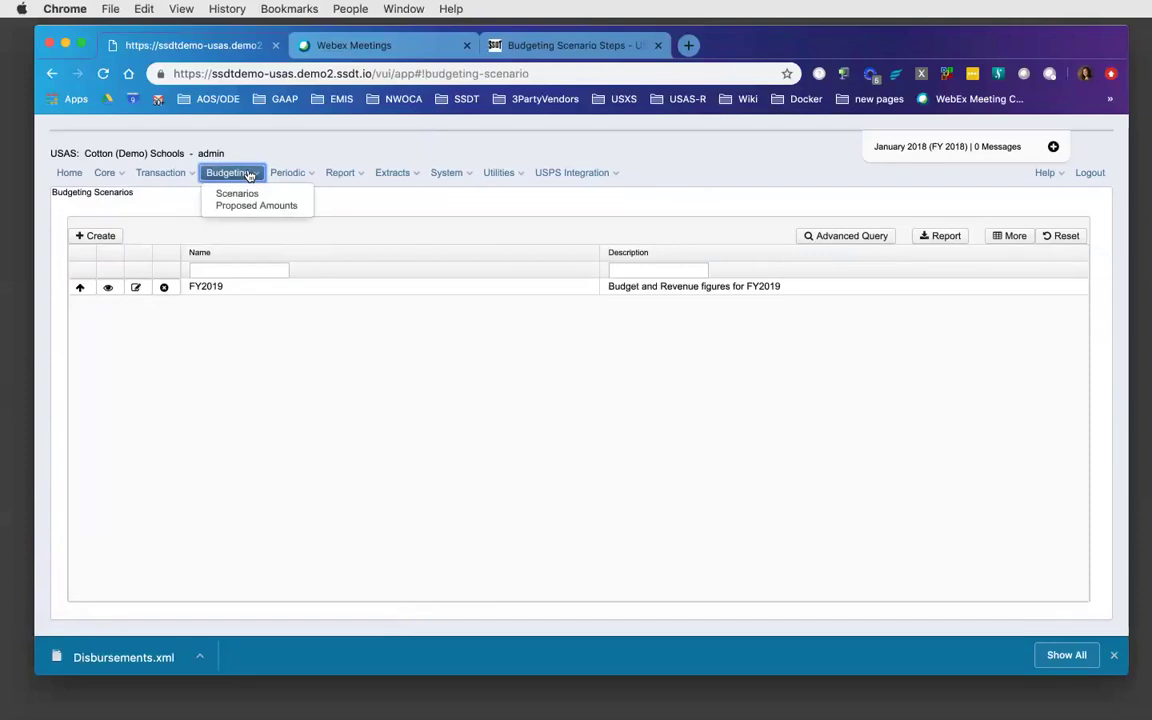
- Review the proposed budget account lines under Budgeting > Proposed Amounts, then show the Periodic reports
left_click(254, 205)
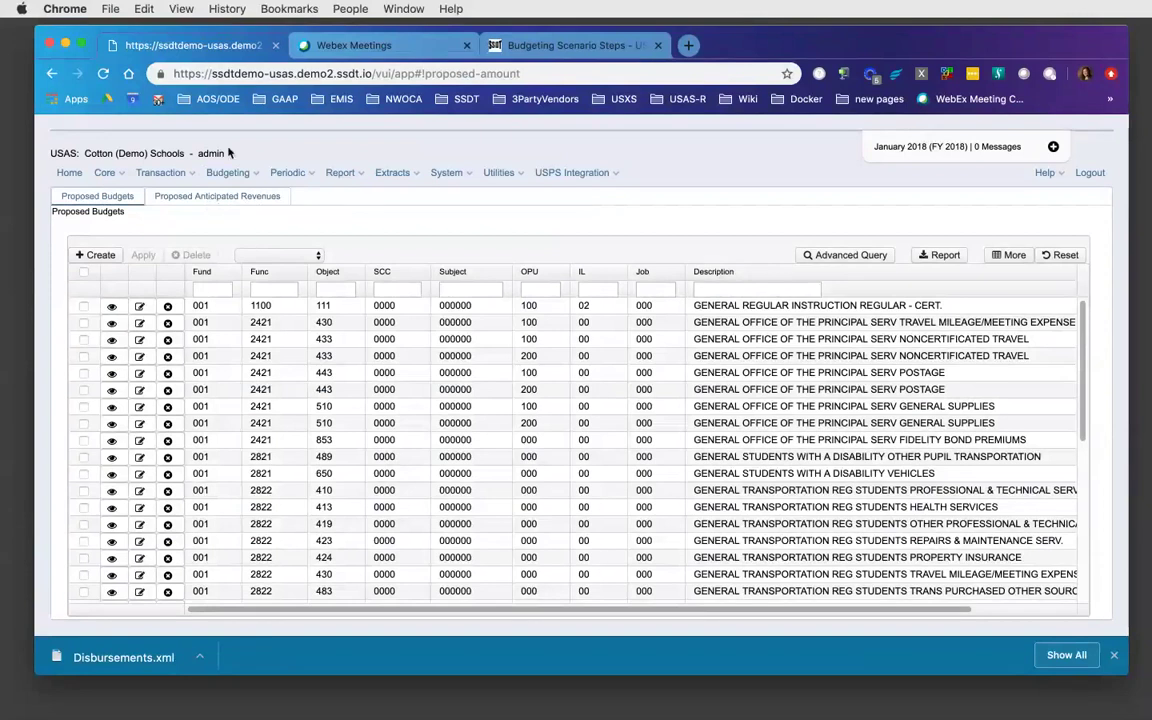
left_click(298, 176)
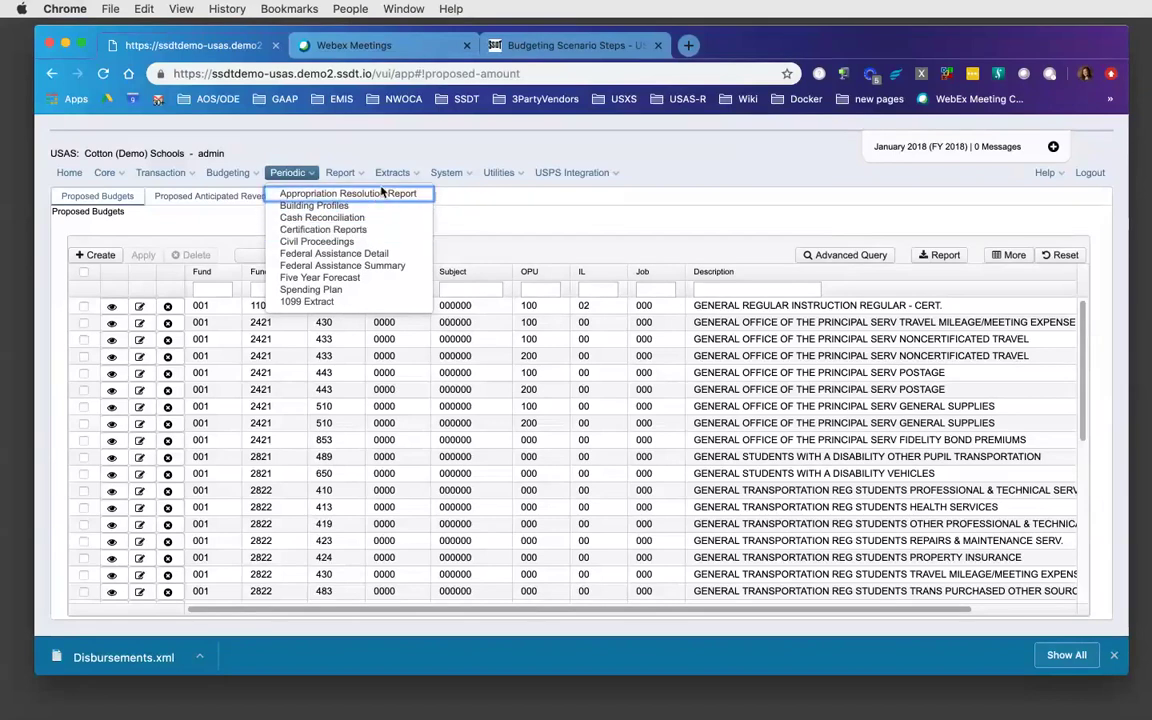
- Open the Appropriation Resolution Report form and list its four Amounts to use choices
left_click(380, 194)
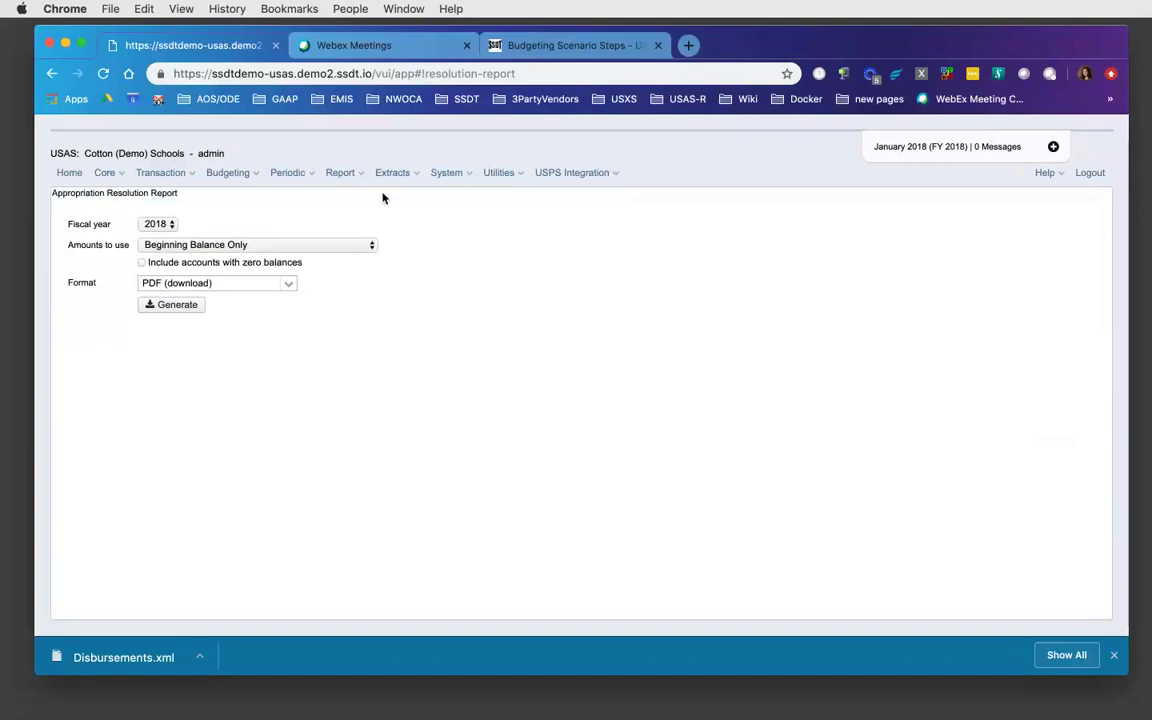
left_click(372, 252)
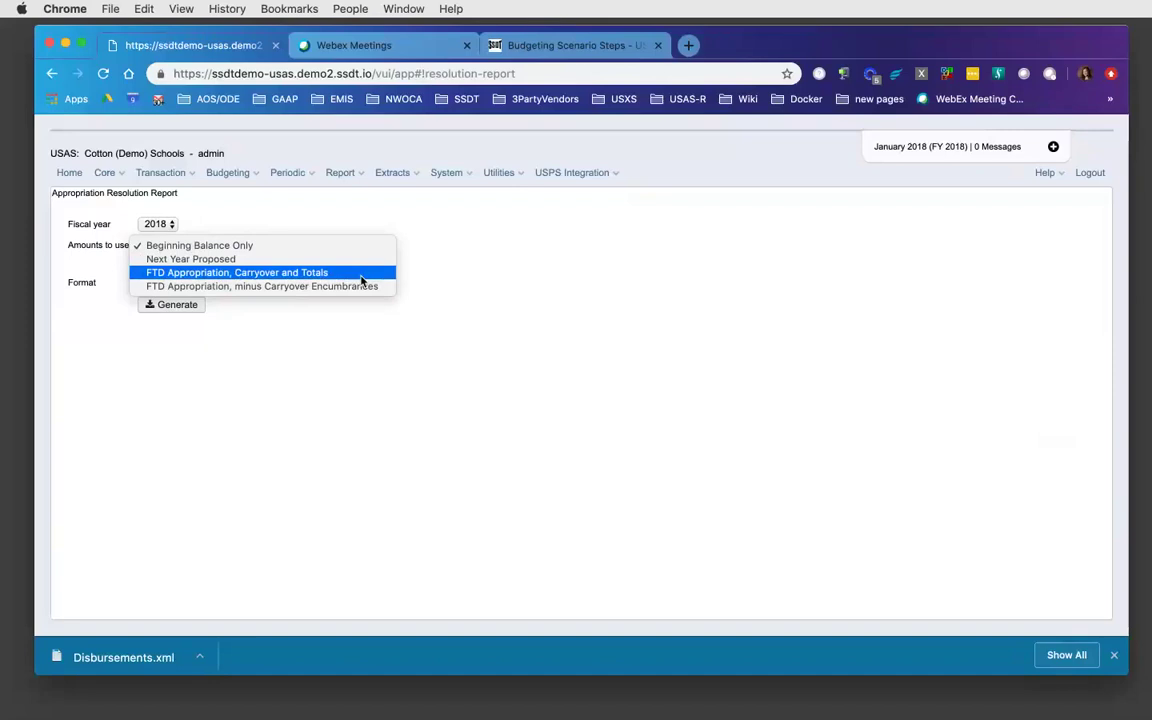
- Set amounts to FTD Appropriation, Carryover and Totals, keep PDF (download), then view Budgeting Scenario Steps docs
left_click(361, 277)
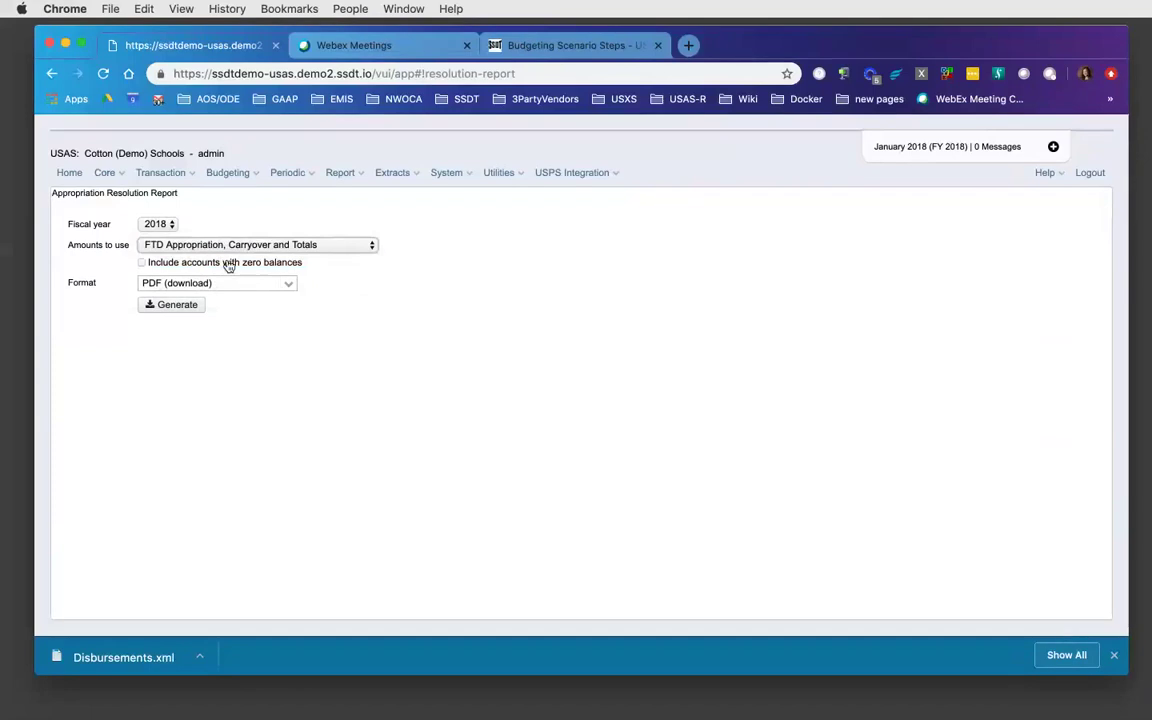
left_click(288, 285)
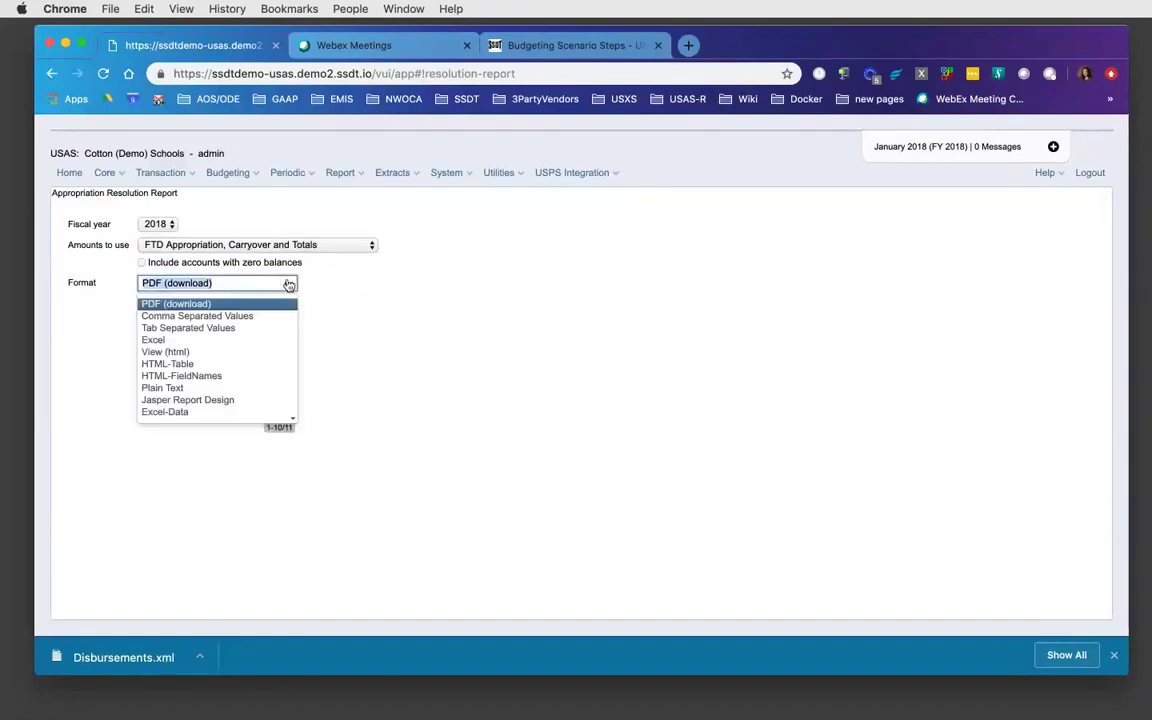
left_click(360, 309)
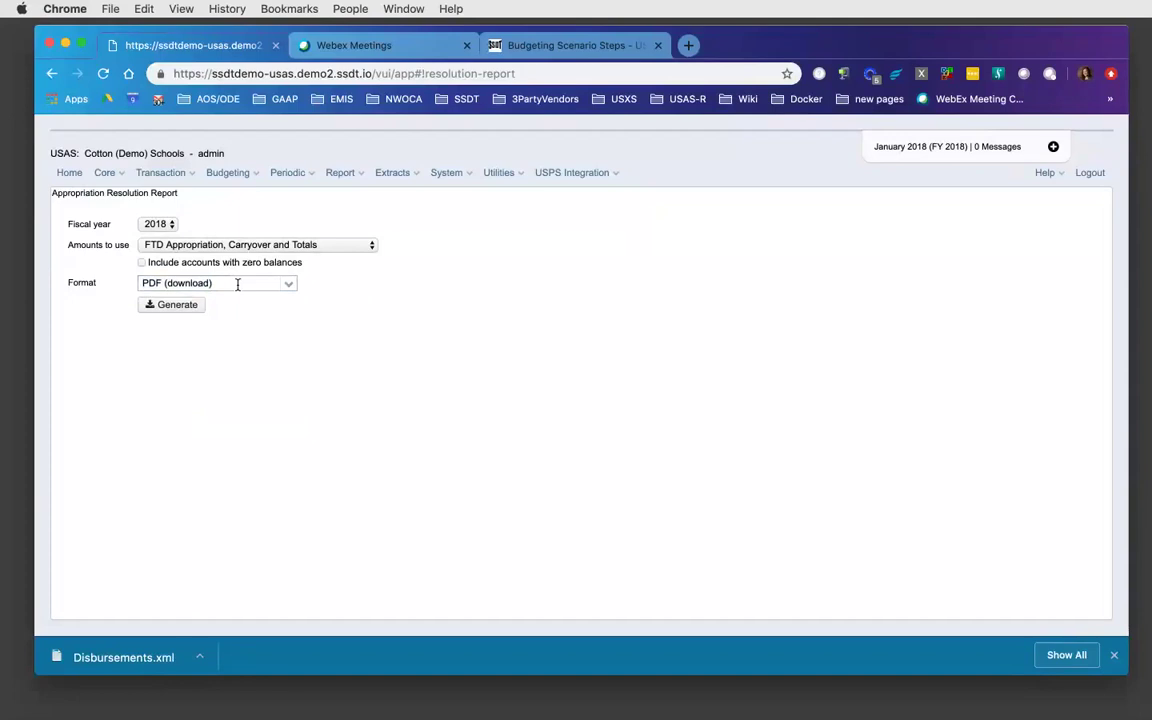
left_click(568, 50)
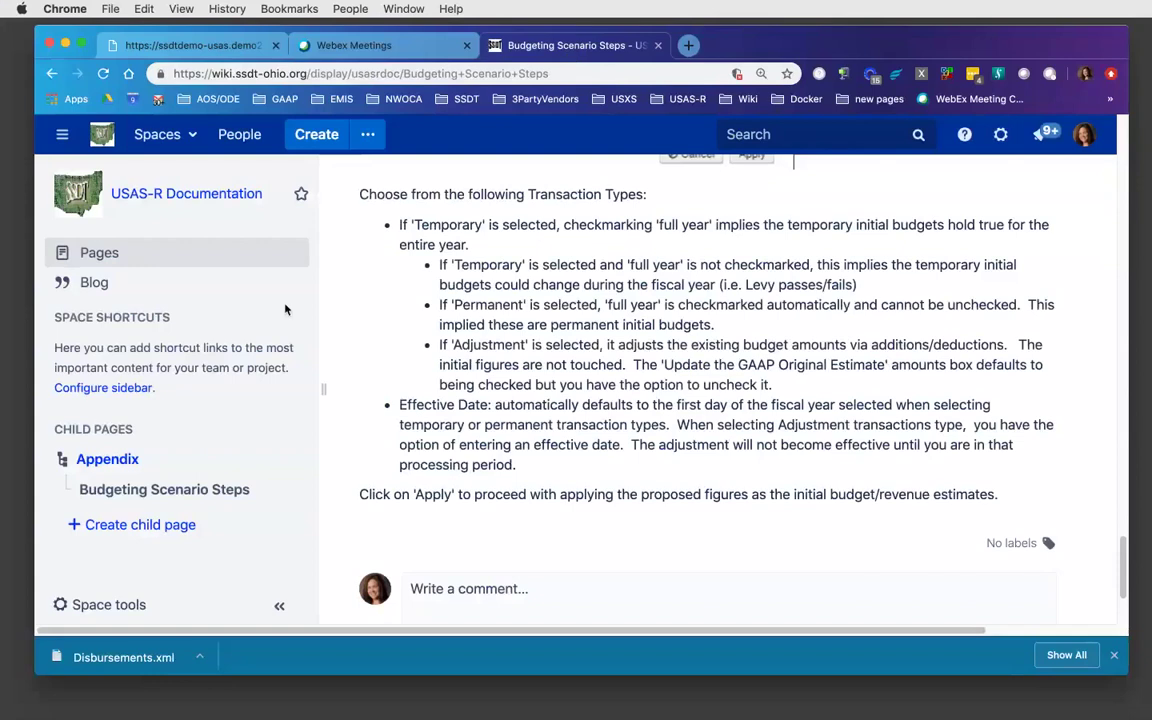
- Navigate Appendix > USAS-R User Manual > Periodic to the Appropriation Resolution Report help page
left_click(123, 462)
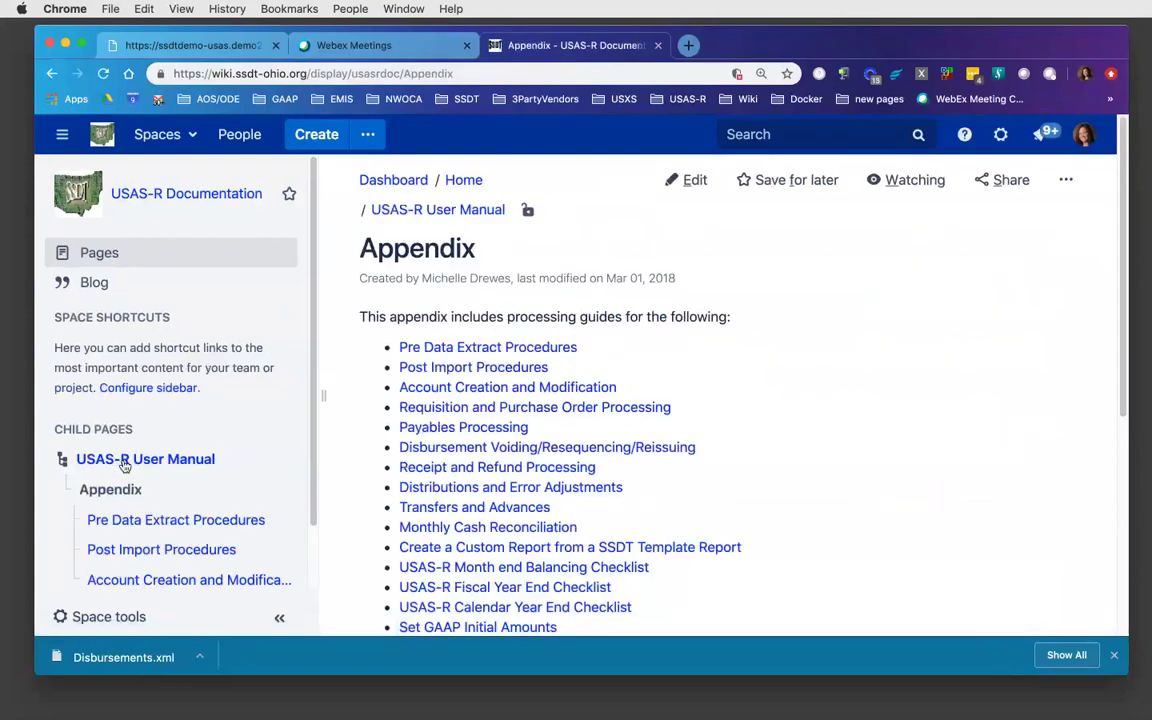
left_click(123, 462)
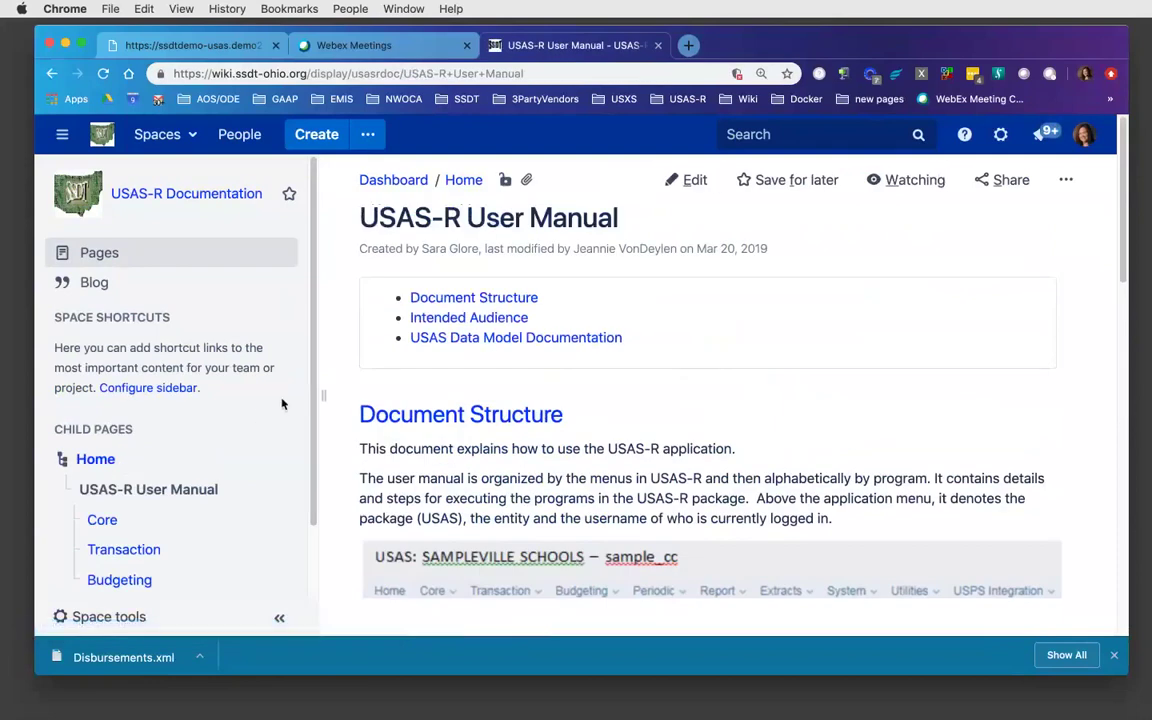
scroll(312, 377, "down", 3)
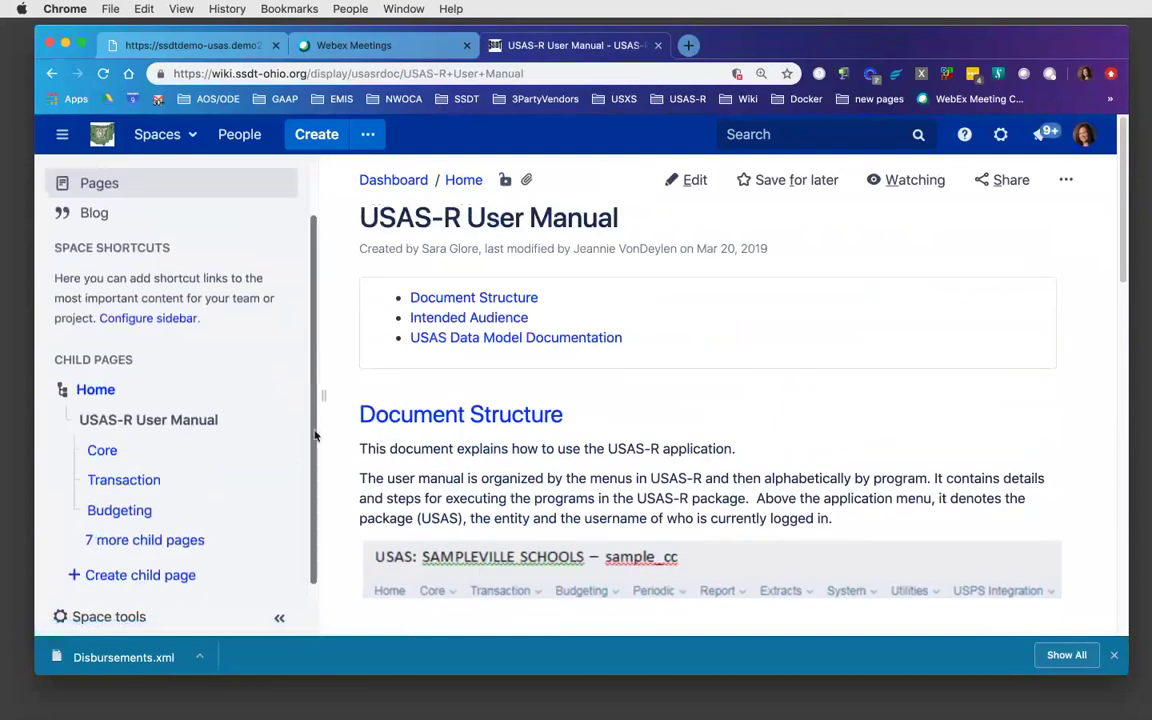
left_click(173, 536)
left_click(116, 528)
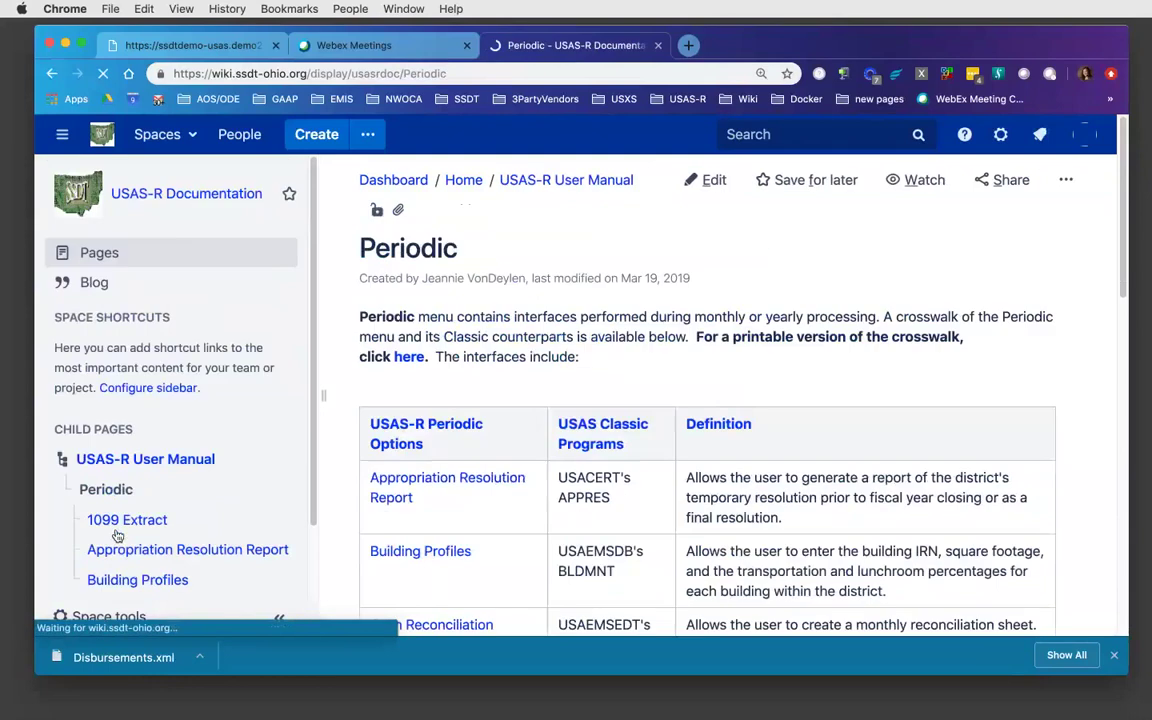
left_click(455, 485)
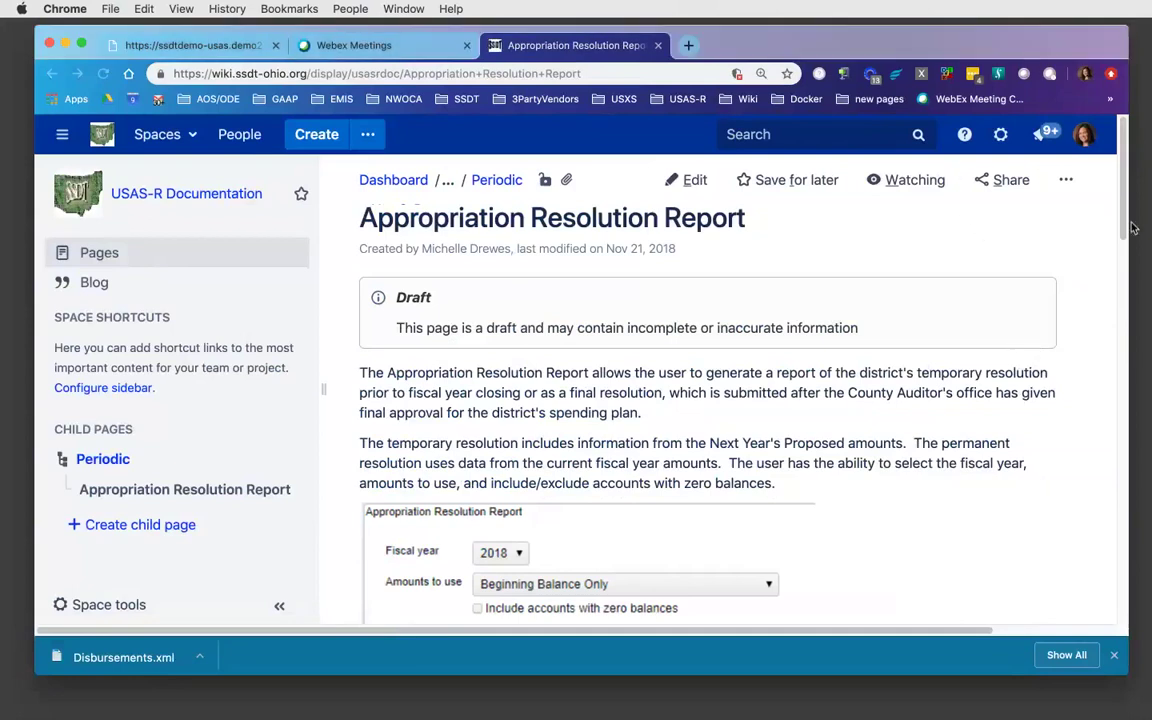
left_click(1124, 345)
left_click(1123, 347)
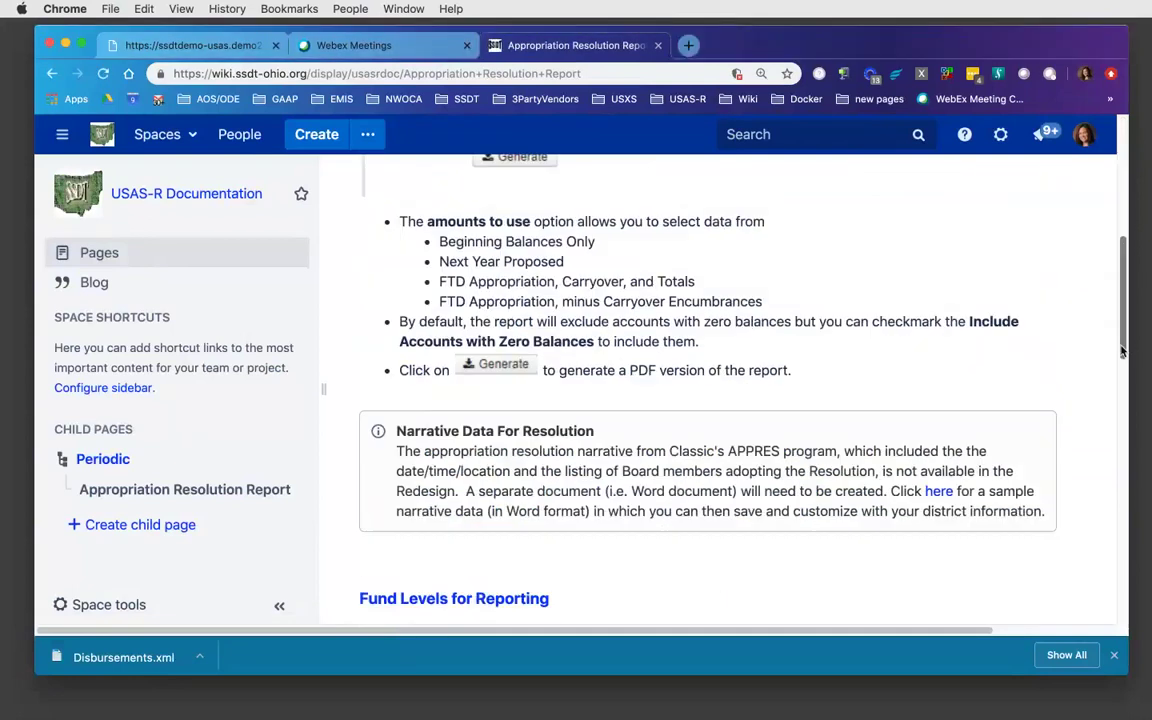
mouse_move(1123, 347)
left_mouse_down()
mouse_move(1126, 244)
mouse_move(1130, 359)
left_mouse_up()
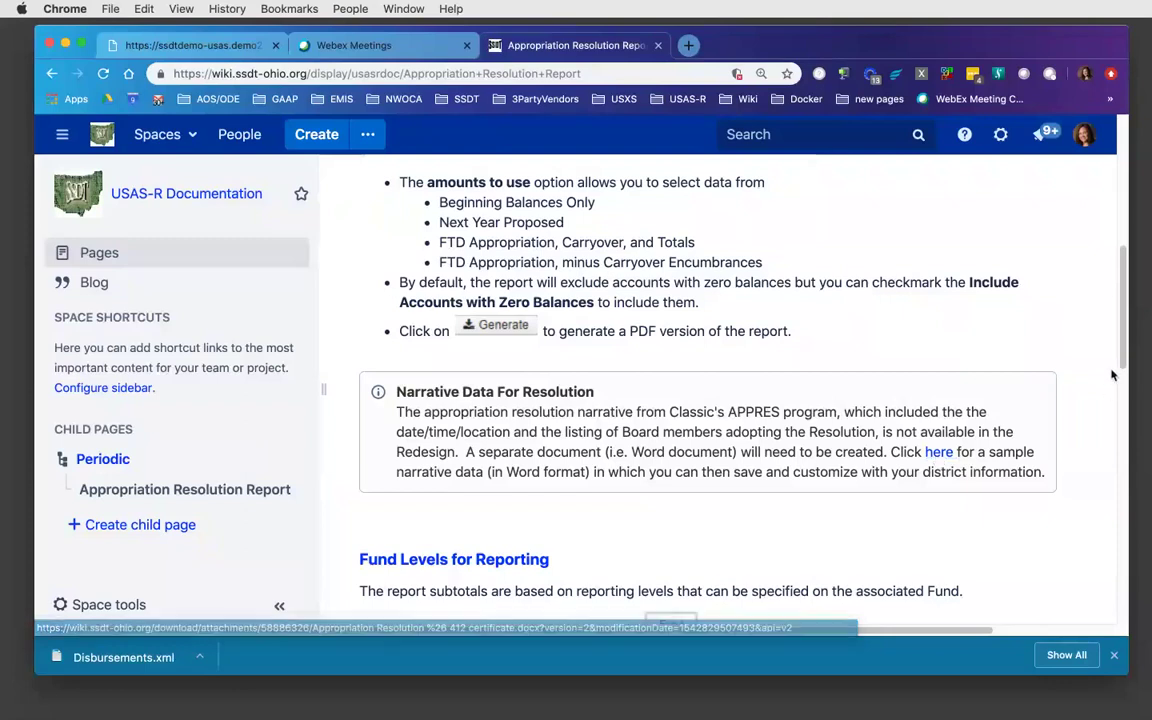
left_click_drag(1118, 375, 1121, 413)
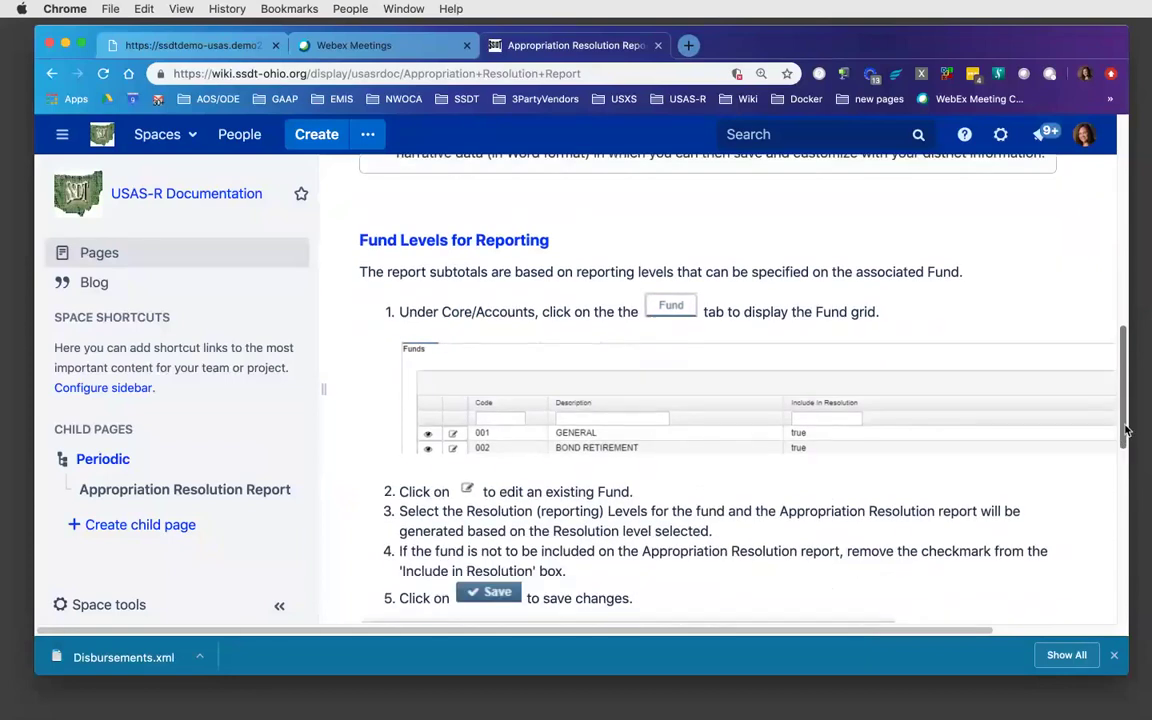
mouse_move(1119, 412)
left_mouse_down()
mouse_move(1125, 430)
mouse_move(1123, 400)
left_mouse_up()
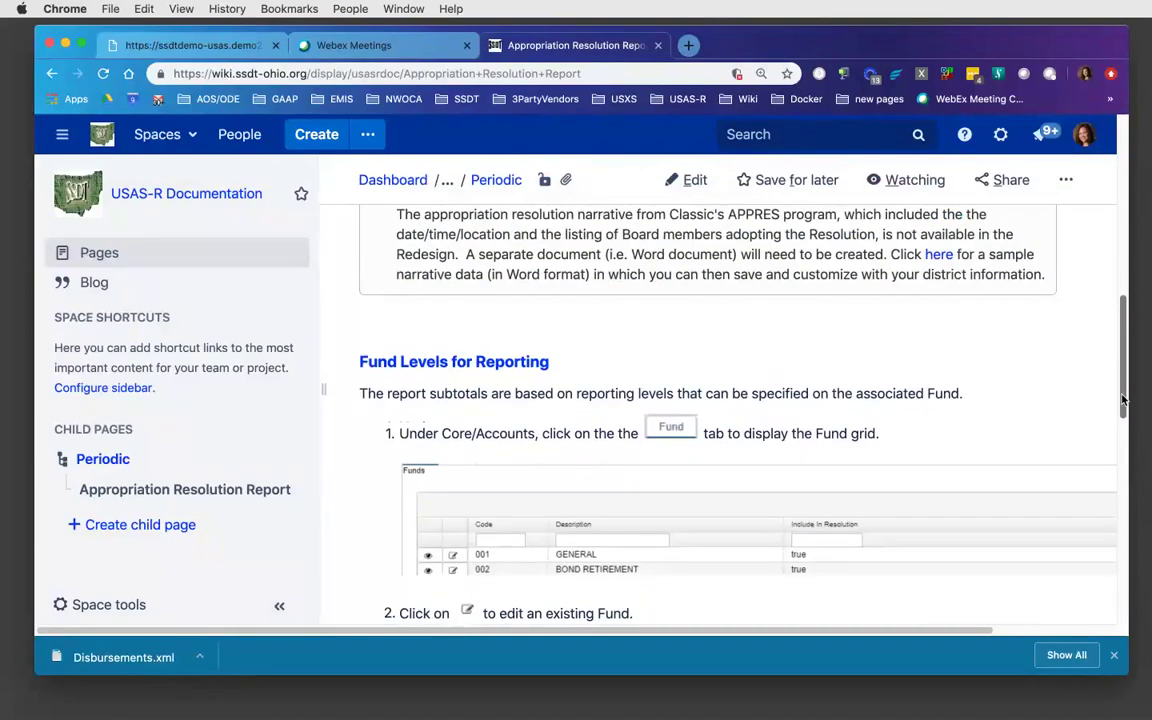
left_click_drag(1124, 388, 1125, 428)
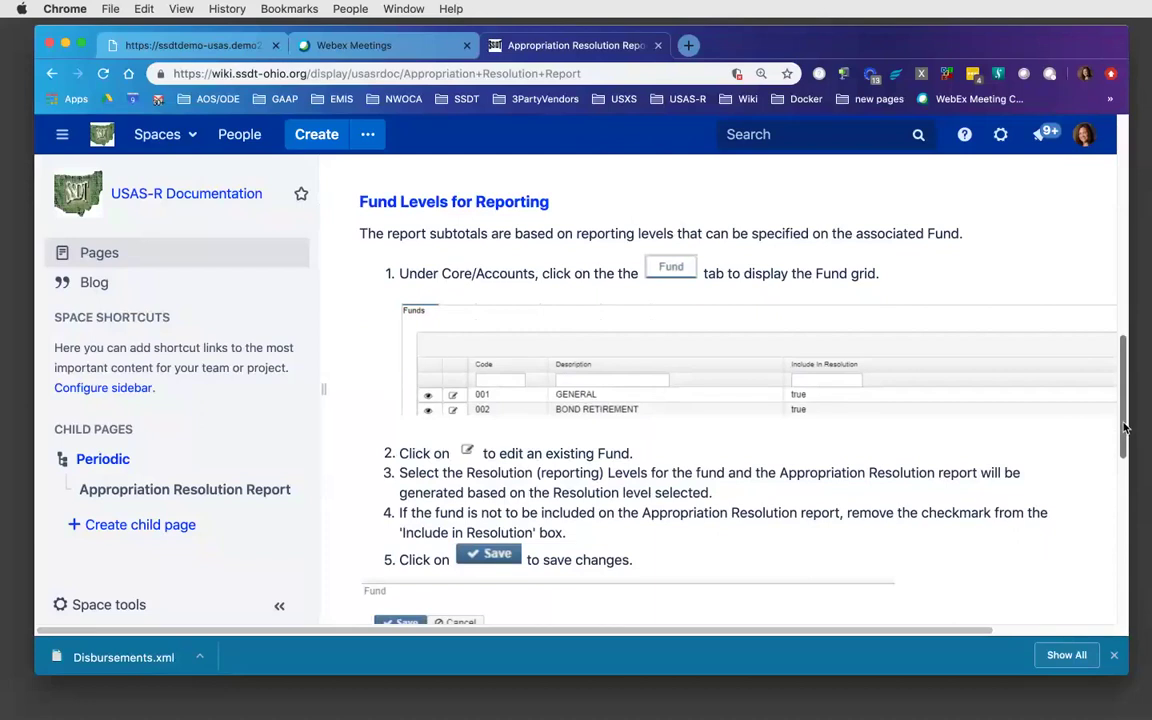
left_click_drag(1124, 429, 1111, 507)
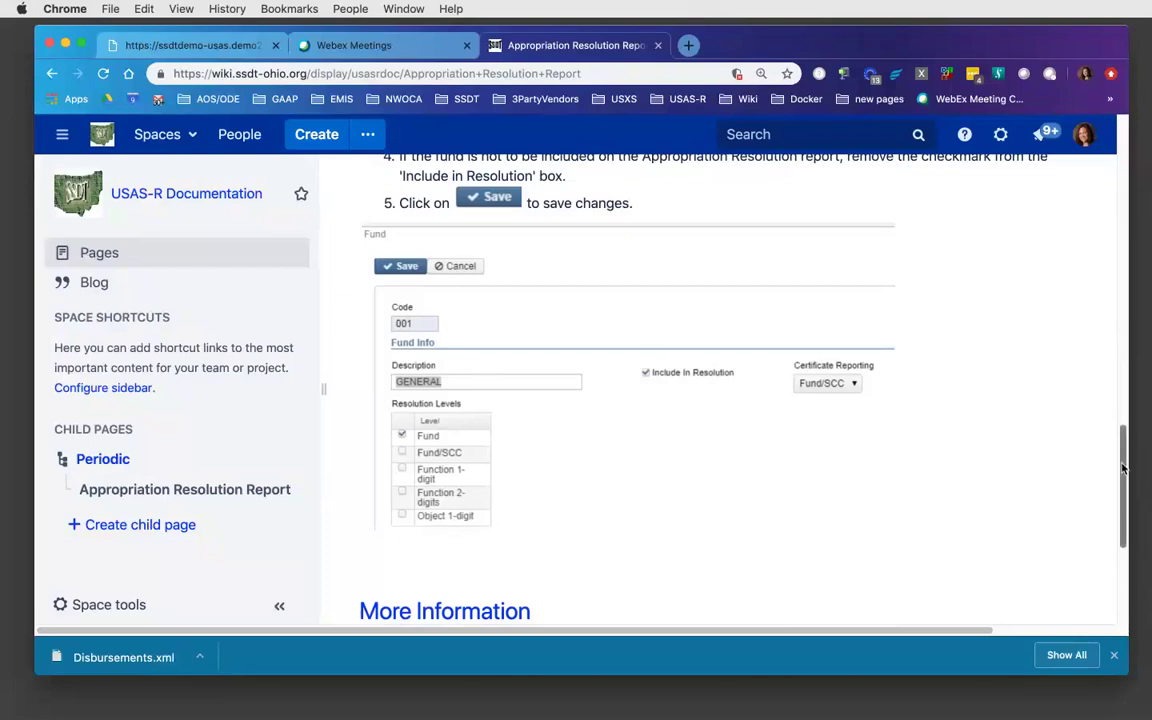
left_click_drag(1123, 476, 1143, 155)
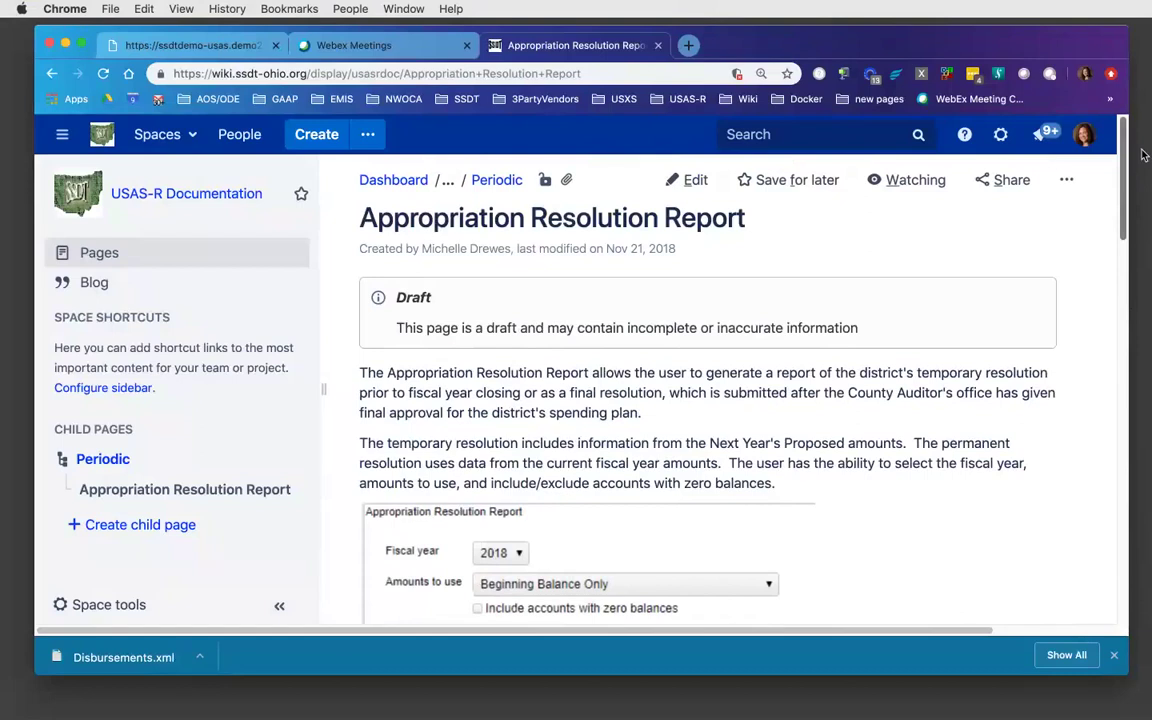
scroll(900, 130, "down", 1)
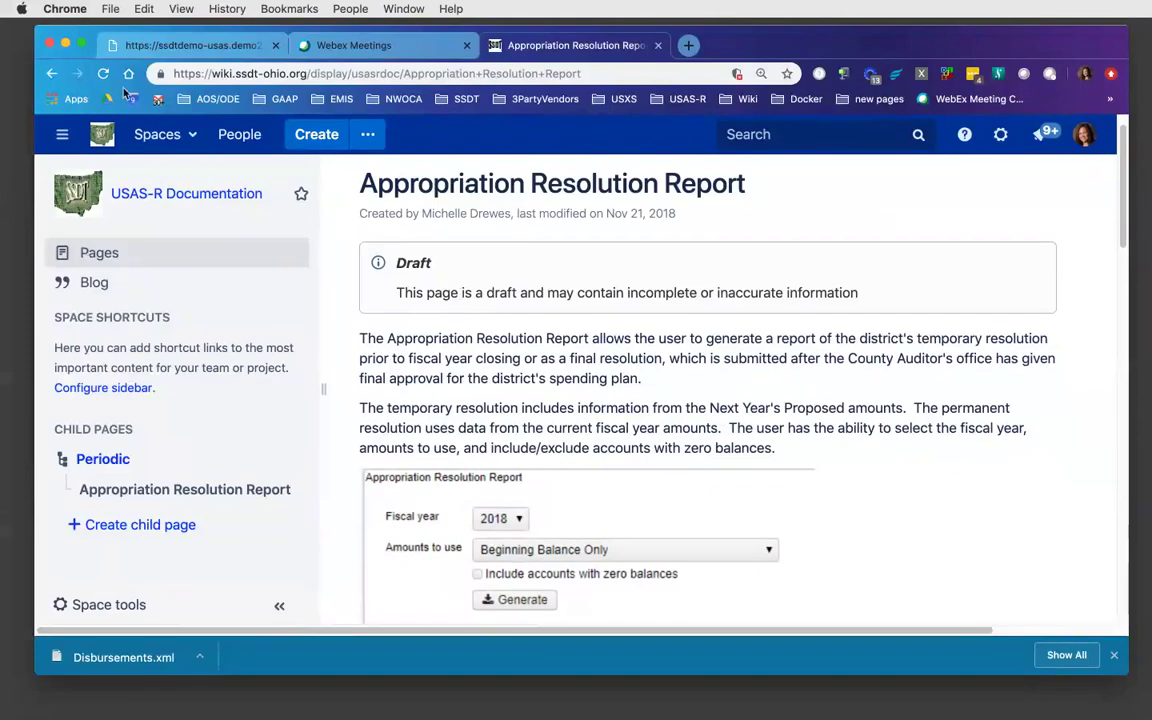
- Generate the Appropriation Resolution Report as a PDF, then open Periodic > Certification Reports
left_click(187, 47)
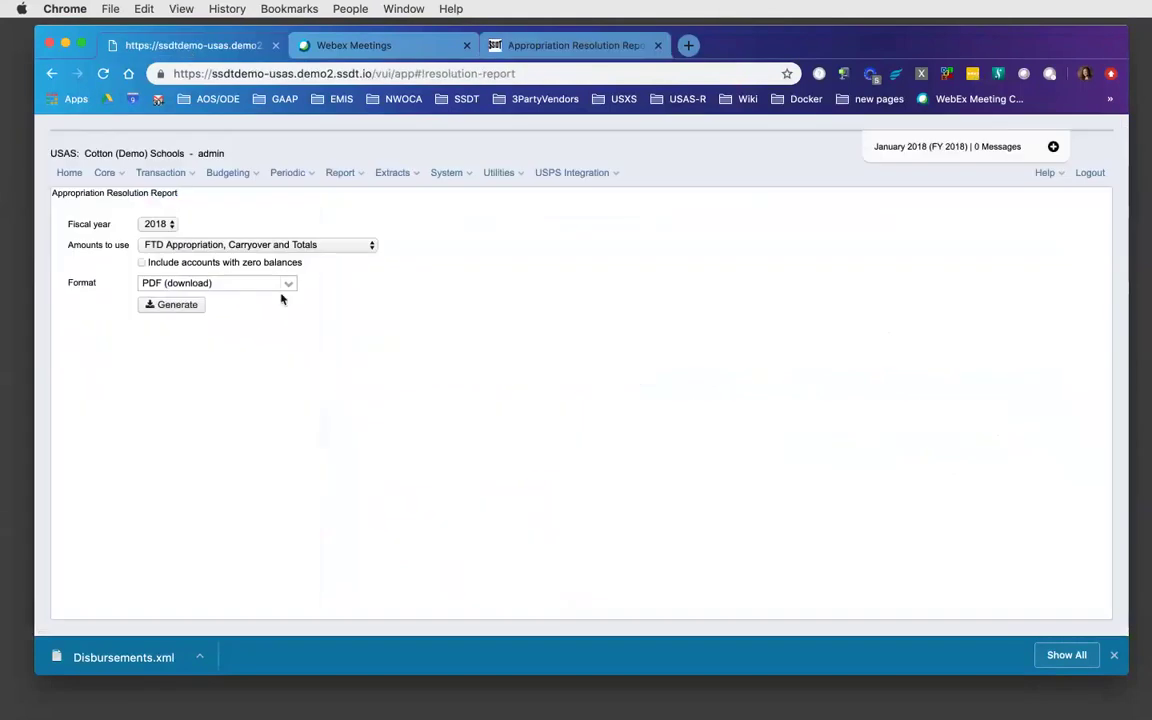
left_click(175, 306)
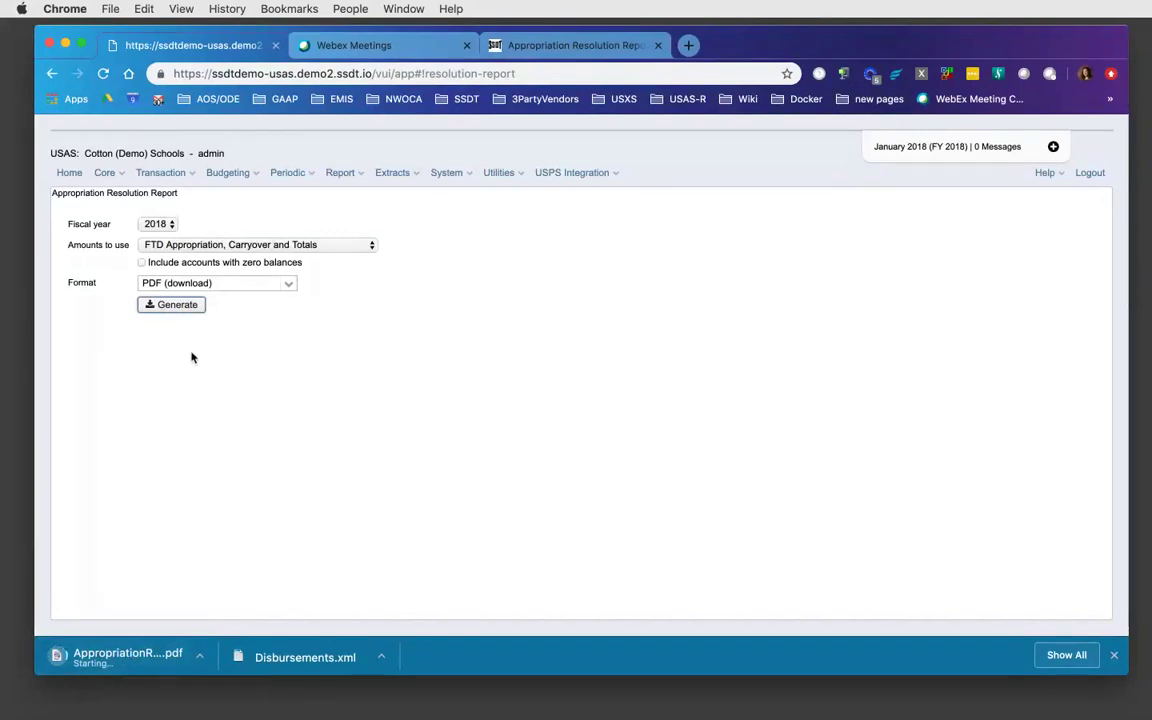
left_click(311, 174)
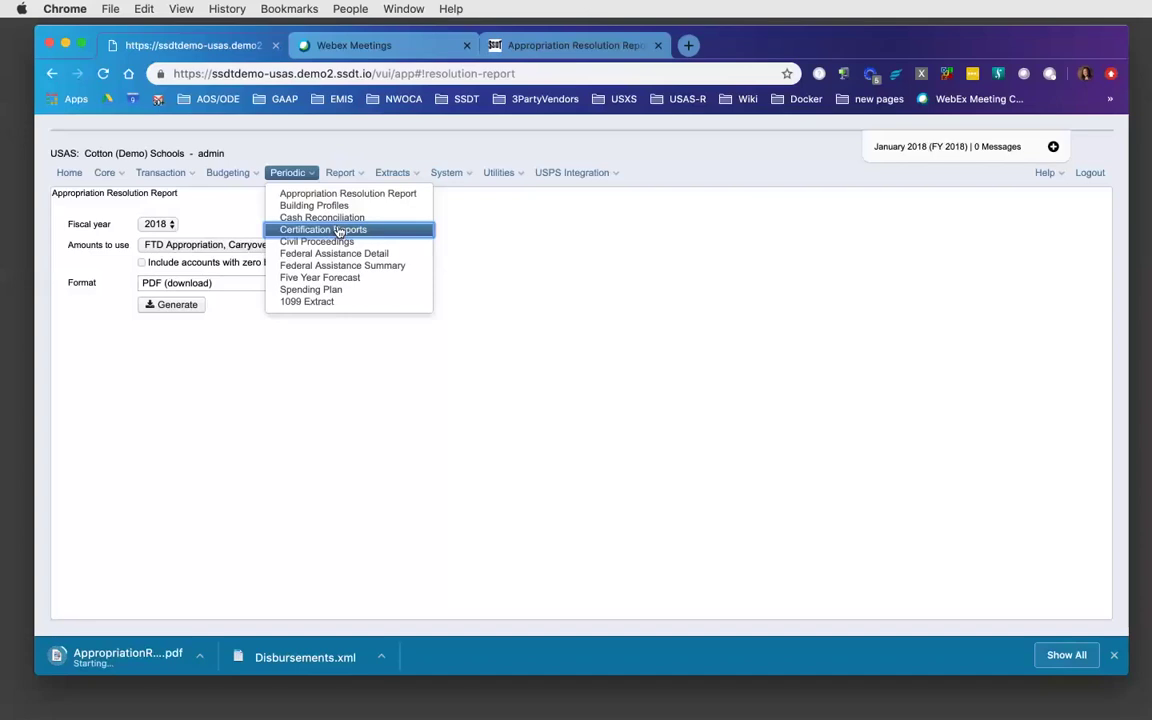
left_click(338, 231)
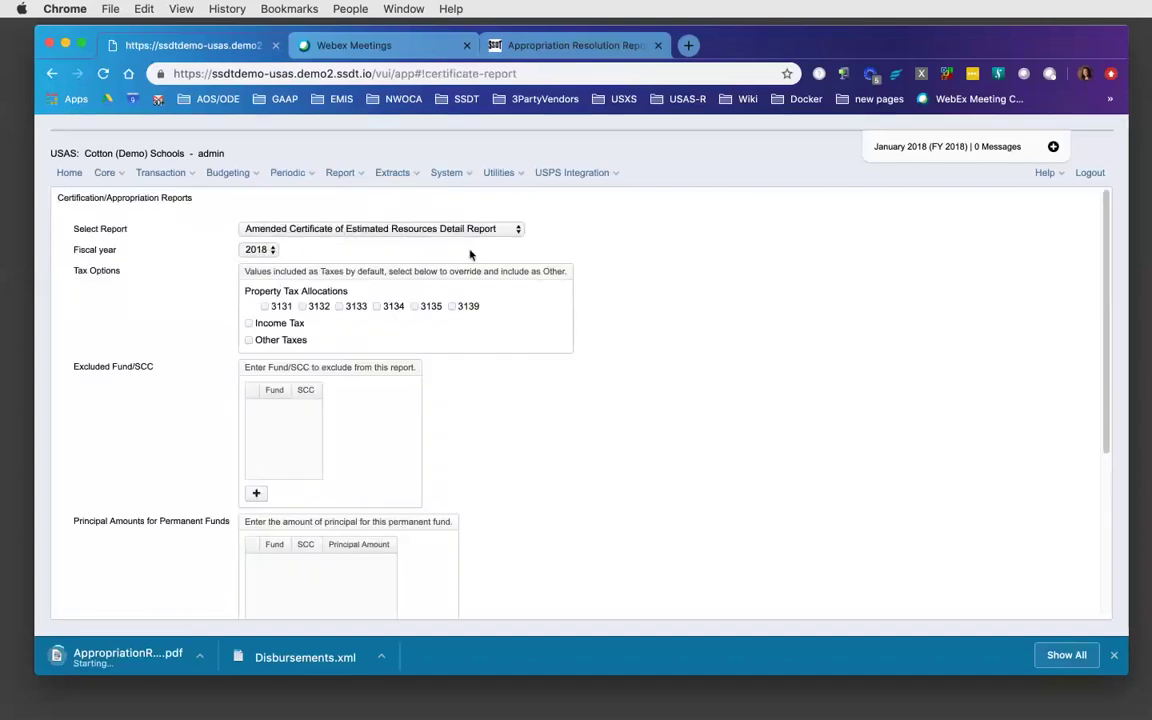
- Choose Certificate of Available Balances Summary Report from the Select Report list
left_click(517, 231)
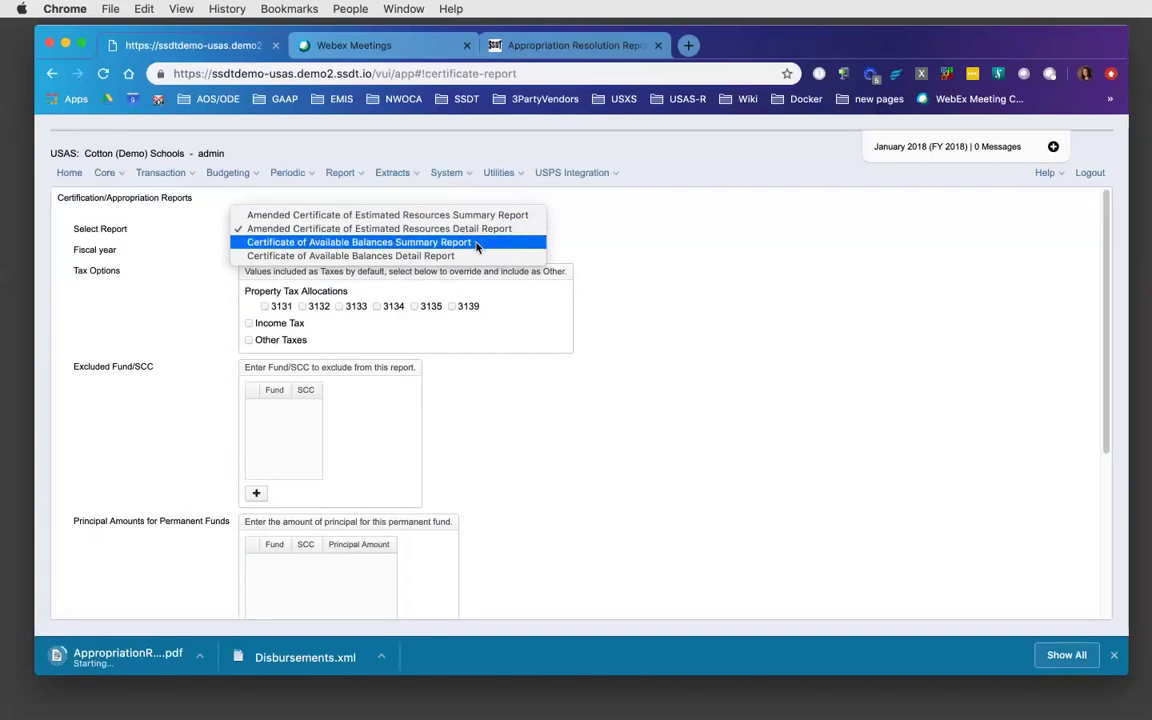
left_click(477, 244)
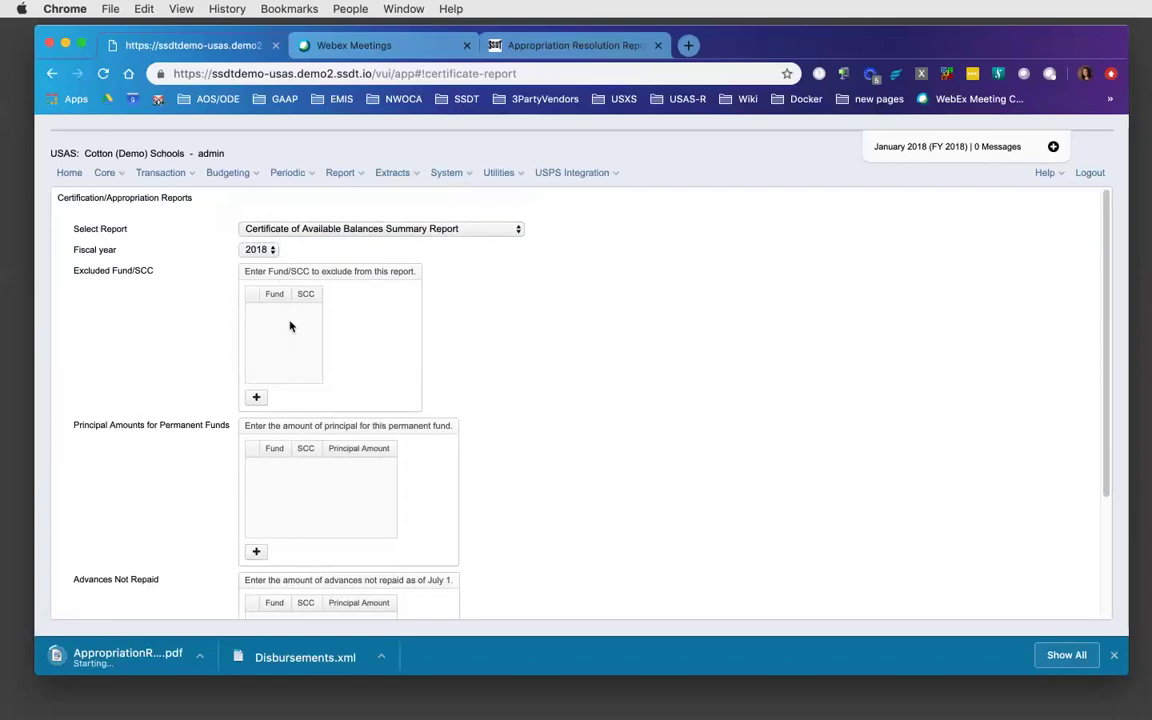
mouse_move(290, 329)
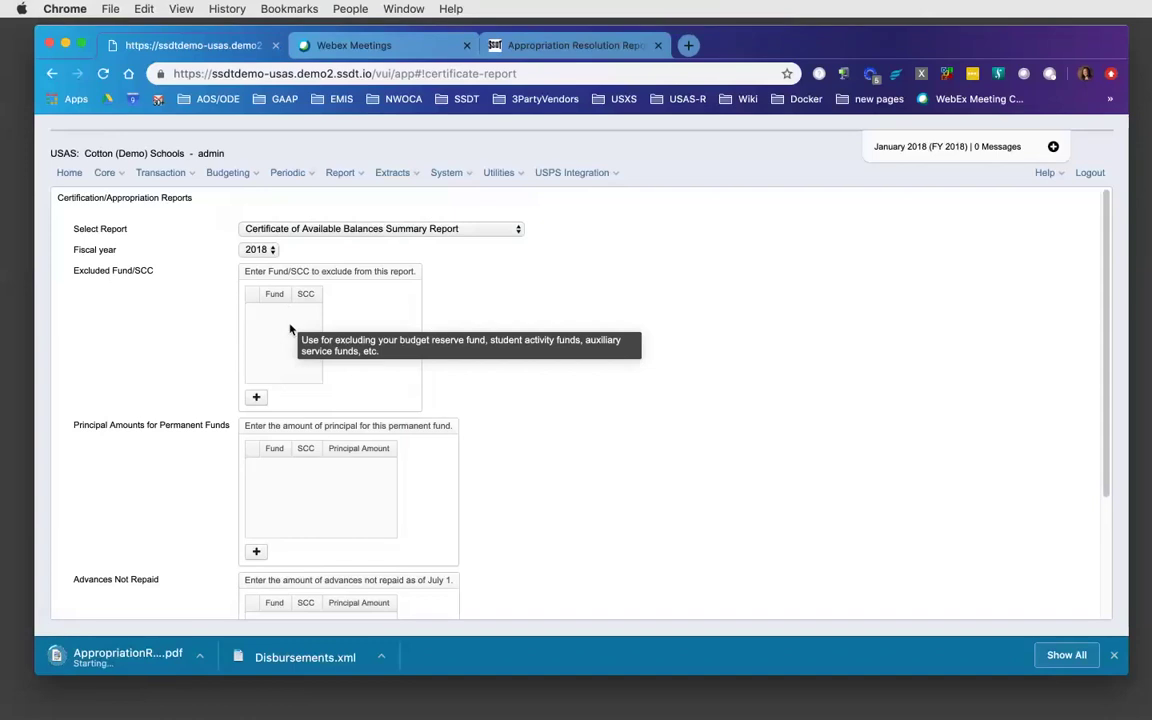
left_click(257, 400)
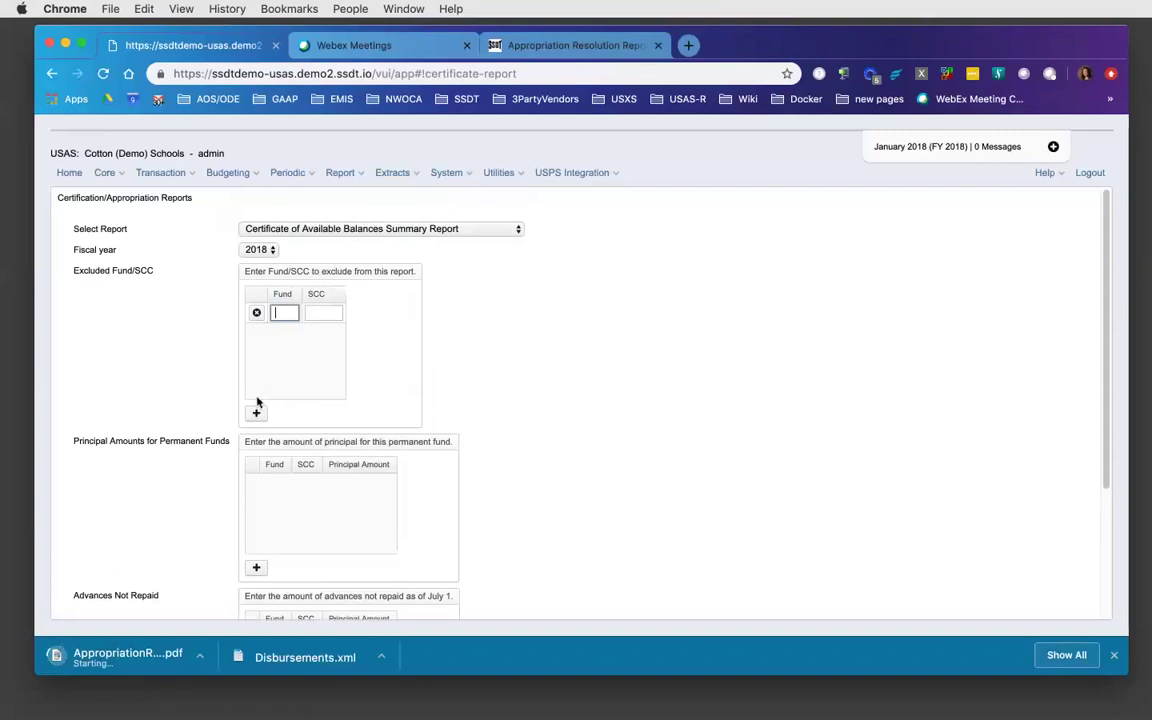
type("200")
key("Tab")
type("9018")
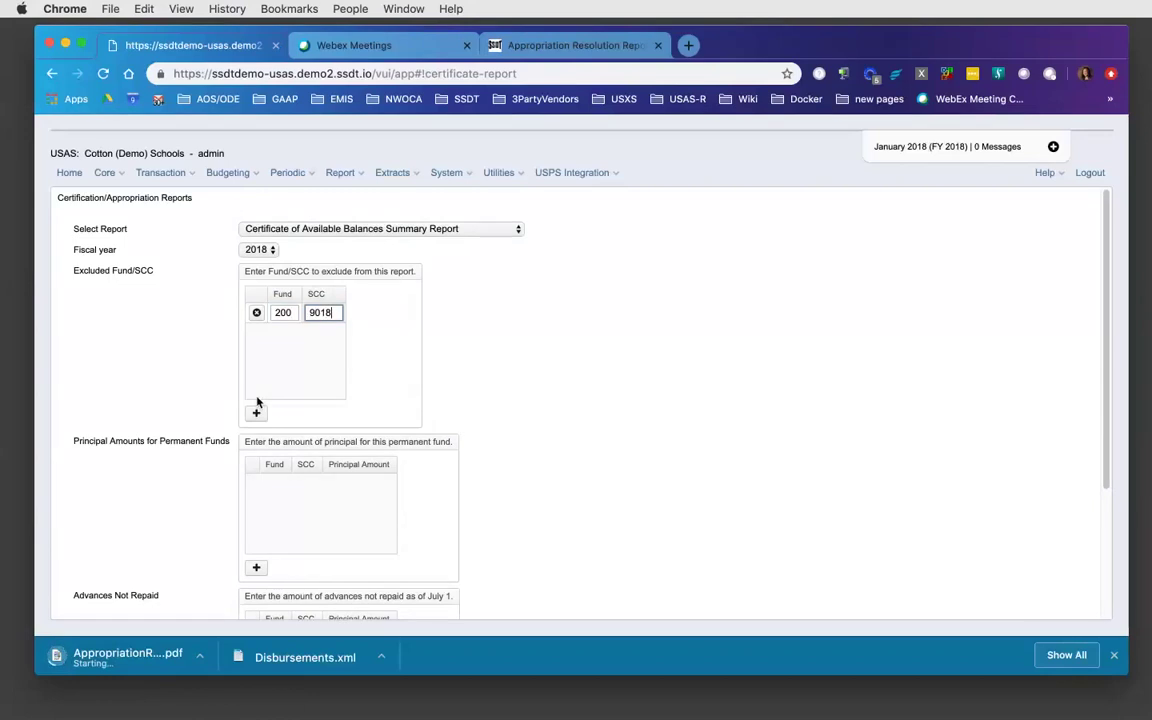
left_click(257, 314)
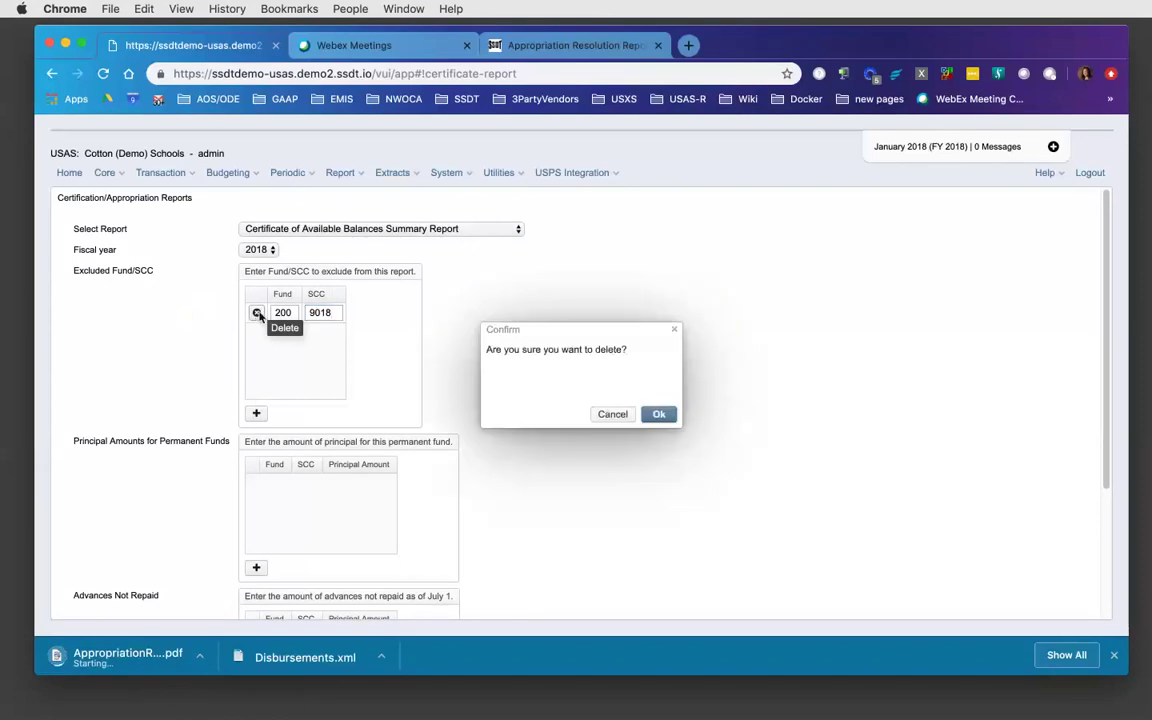
left_click(659, 415)
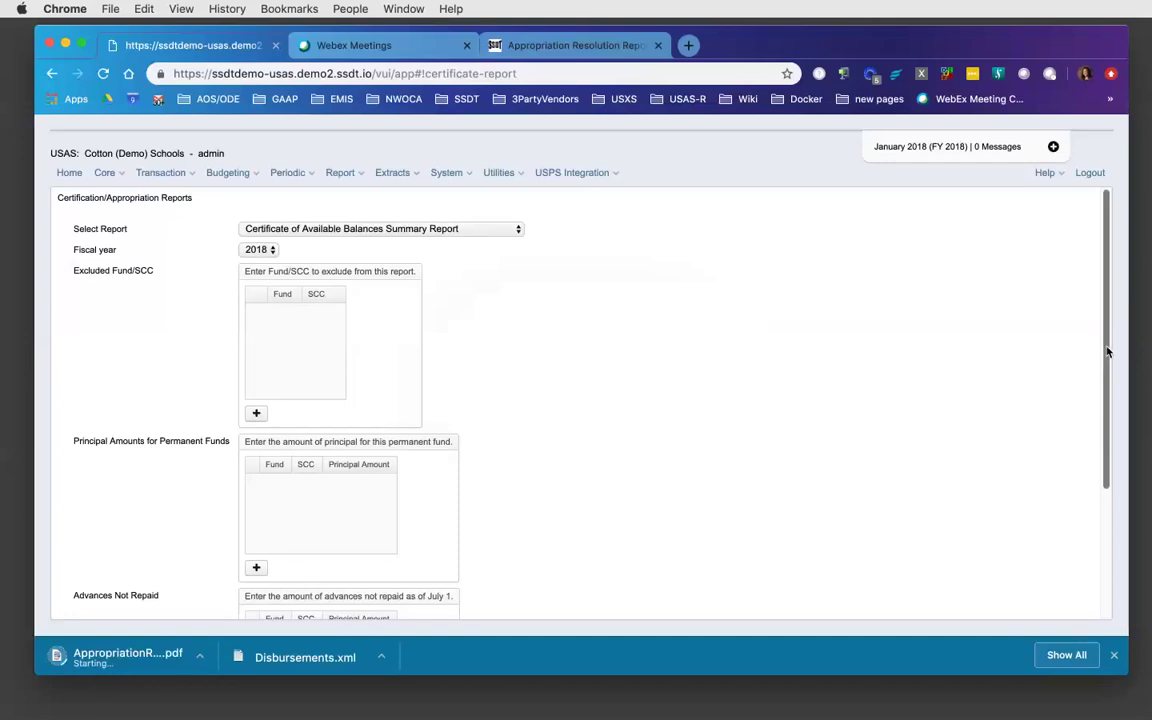
- Add a Principal Amounts for Permanent Funds row defaulting to Fund 000, SCC 0000, 0.00
left_click_drag(1109, 354, 1100, 425)
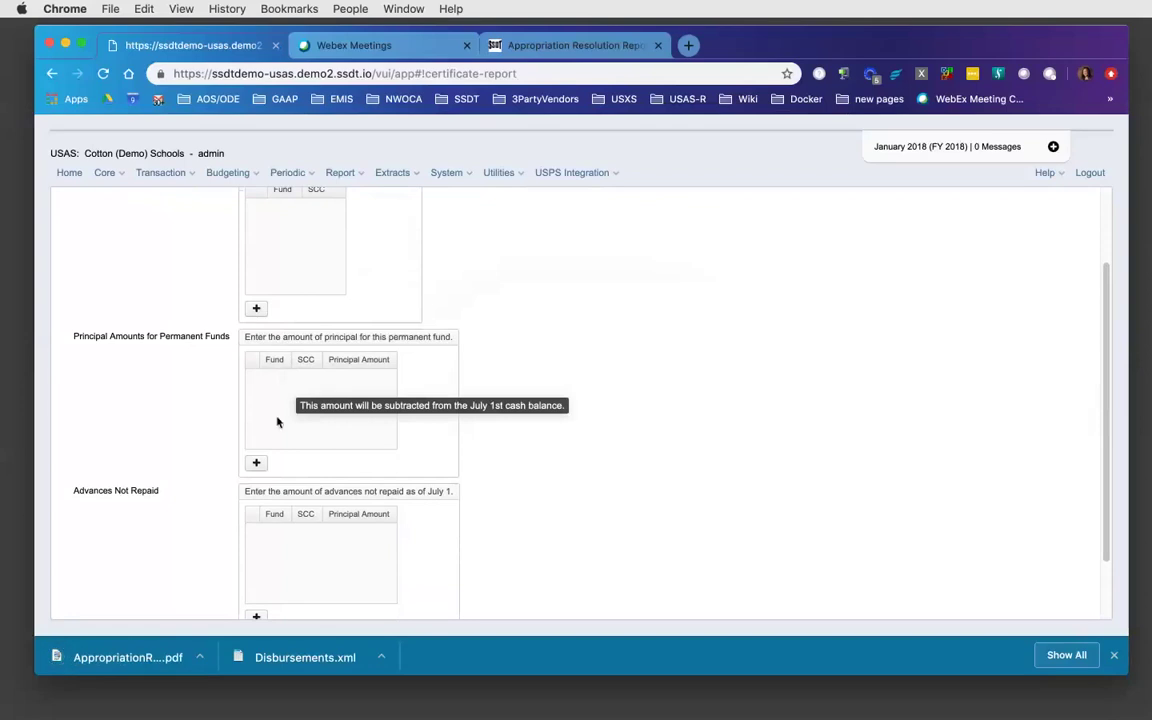
left_click(256, 465)
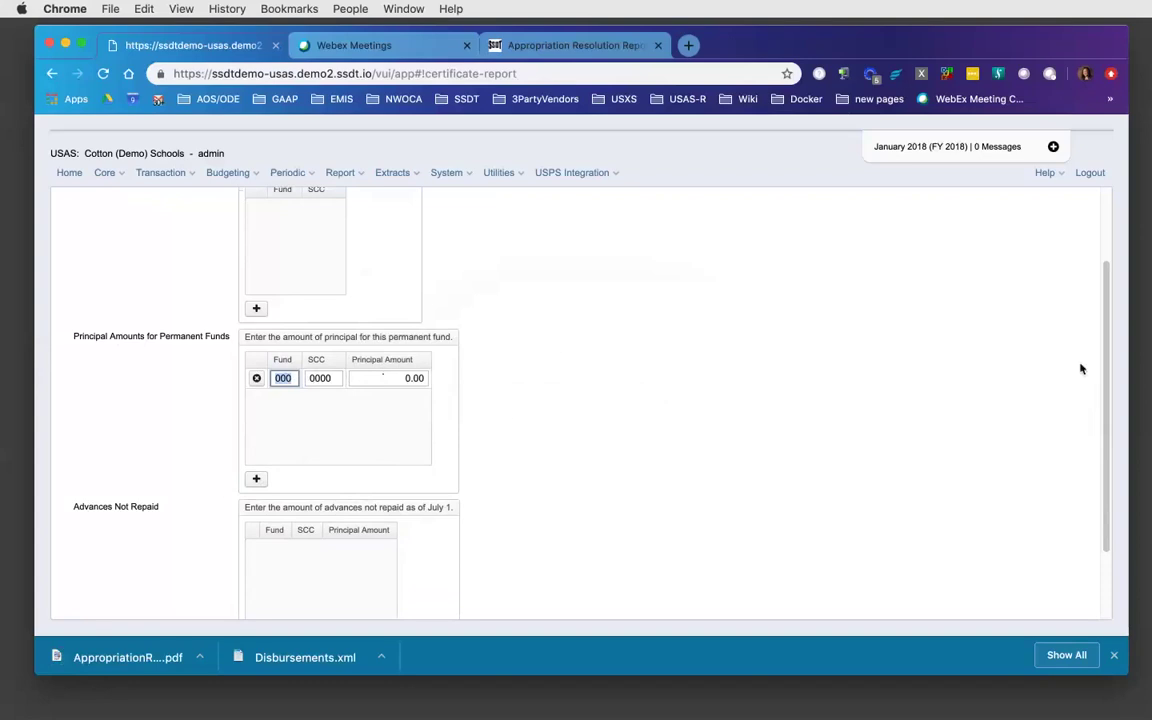
left_click_drag(1106, 338, 1104, 420)
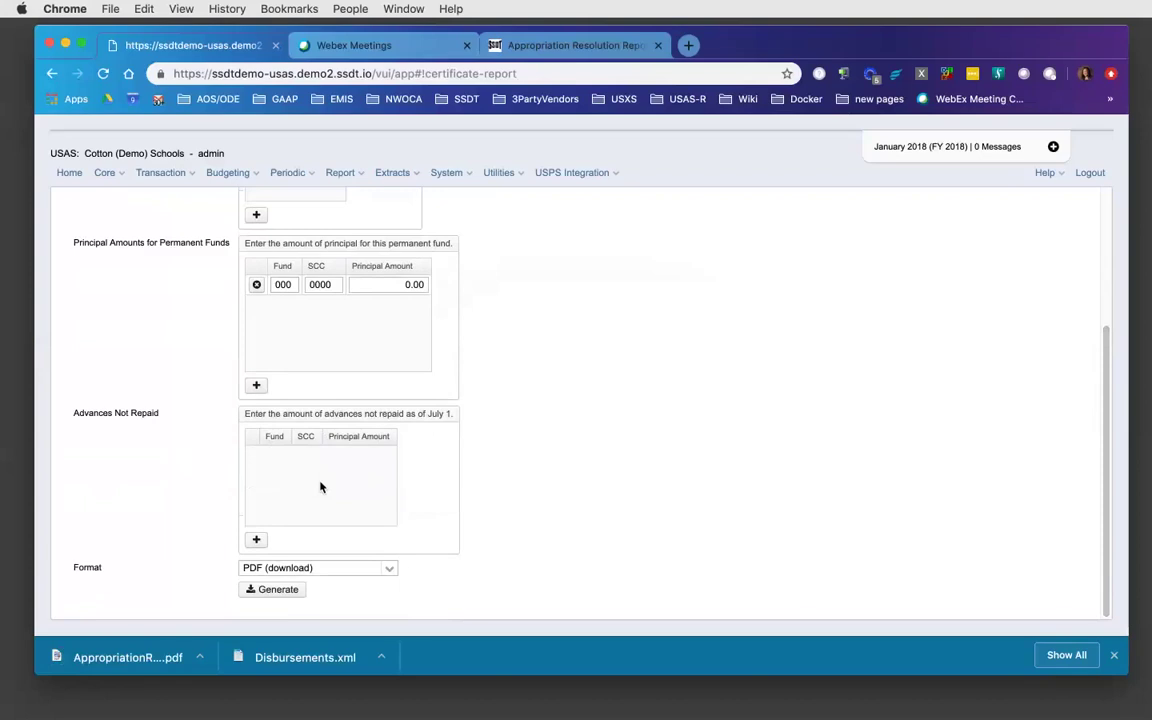
mouse_move(320, 487)
left_click(551, 47)
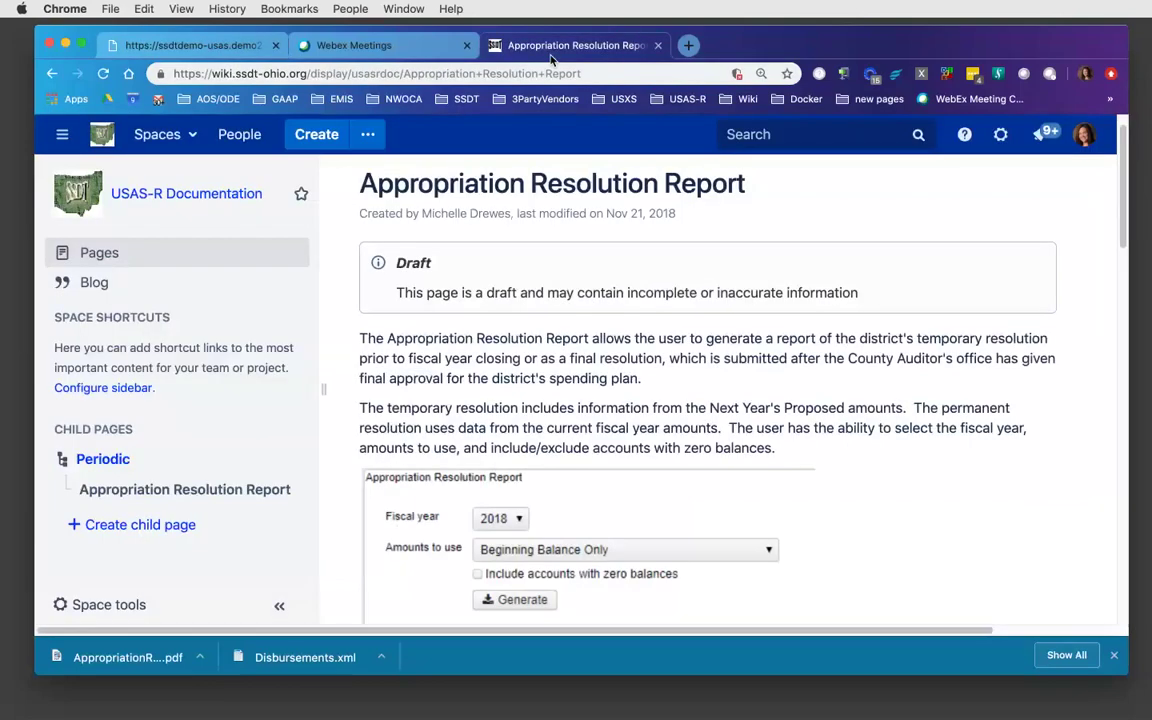
left_click(122, 462)
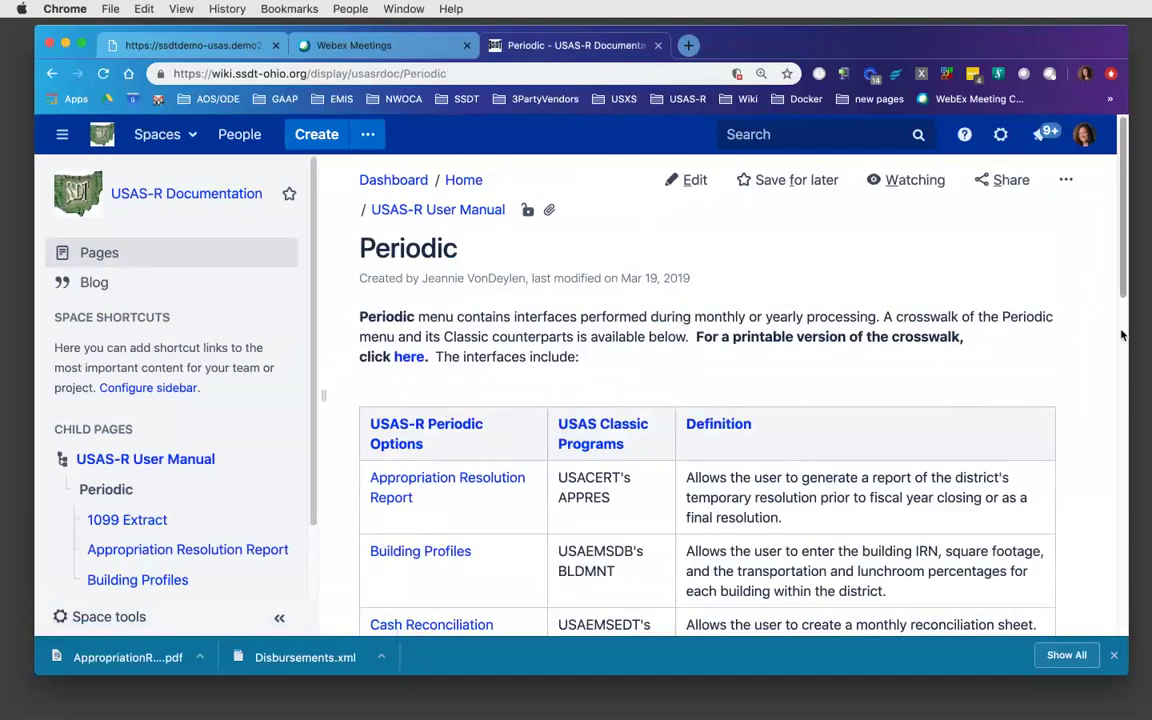
scroll(1125, 307, "down", 1)
scroll(1125, 307, "down", 5)
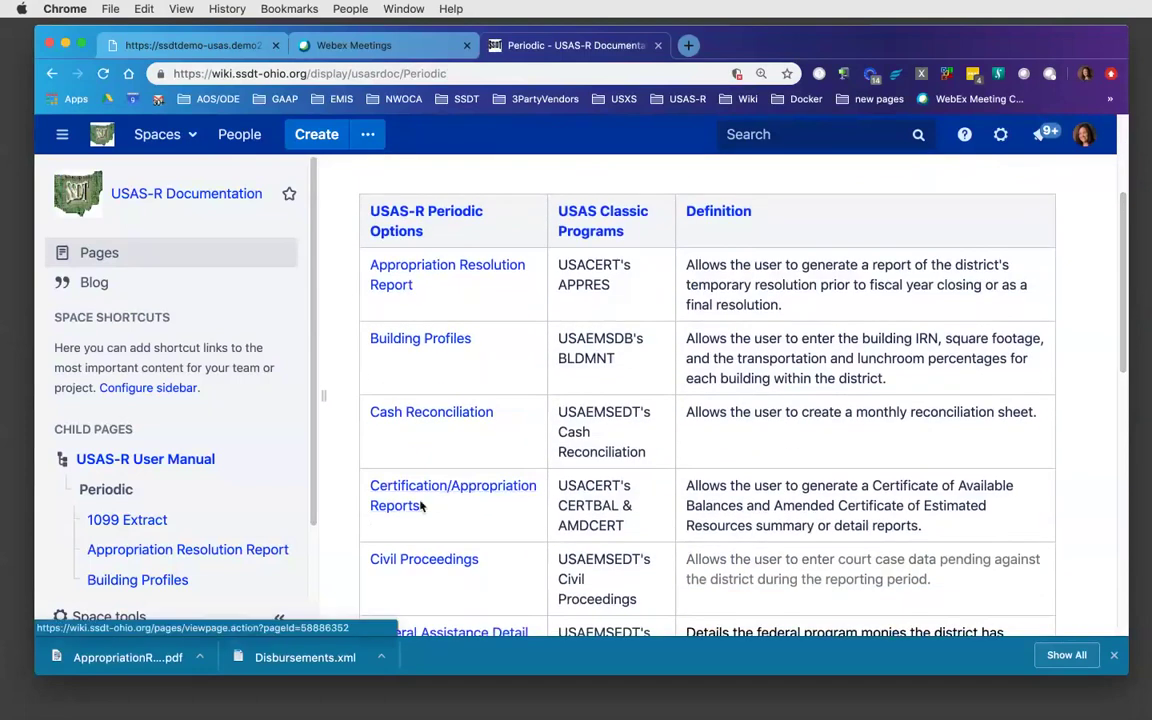
left_click(420, 494)
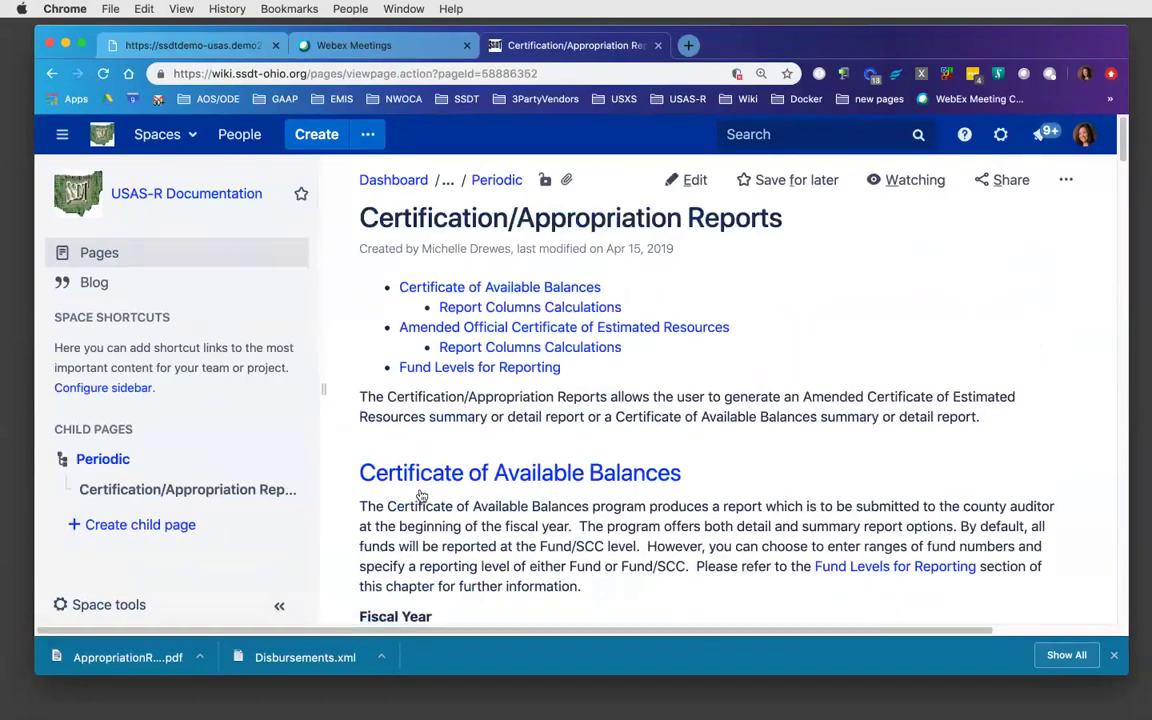
left_click(487, 292)
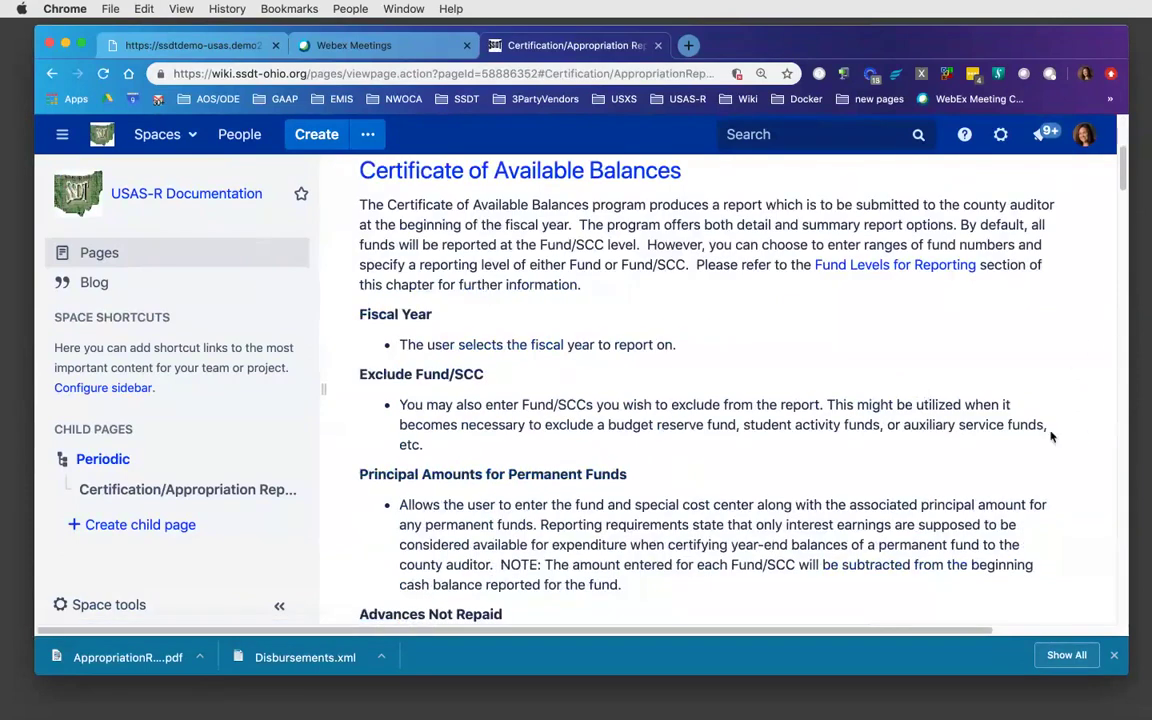
scroll(1125, 401, "down", 5)
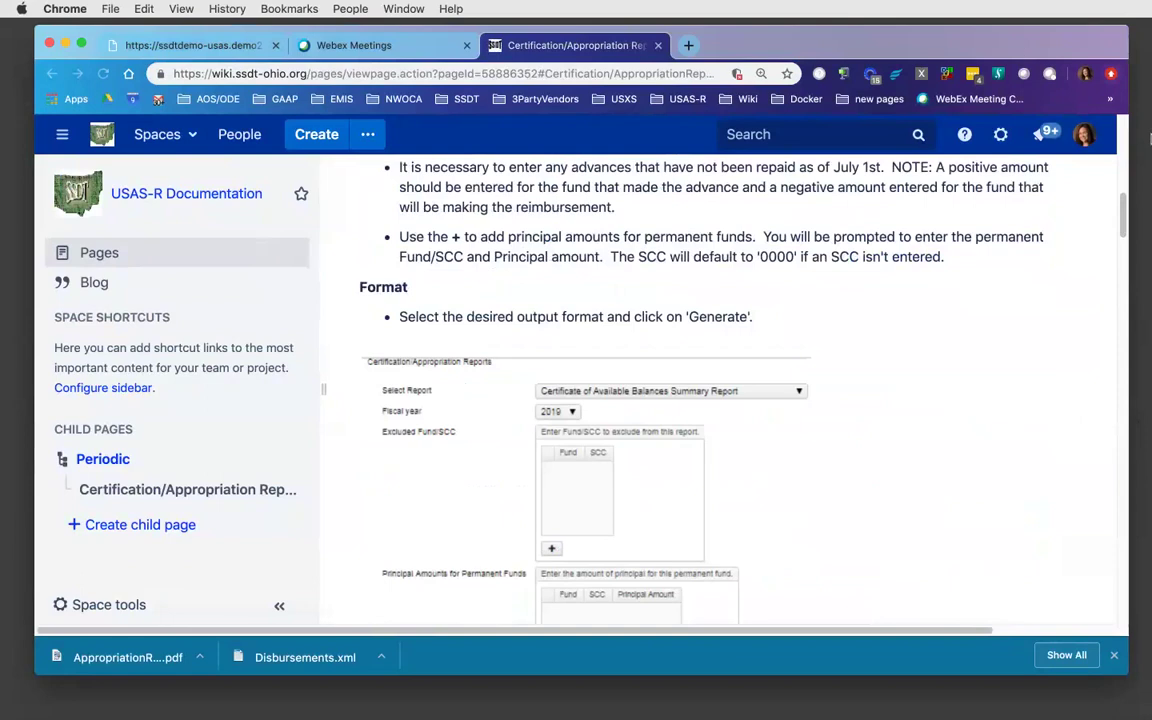
left_click_drag(1124, 210, 1128, 289)
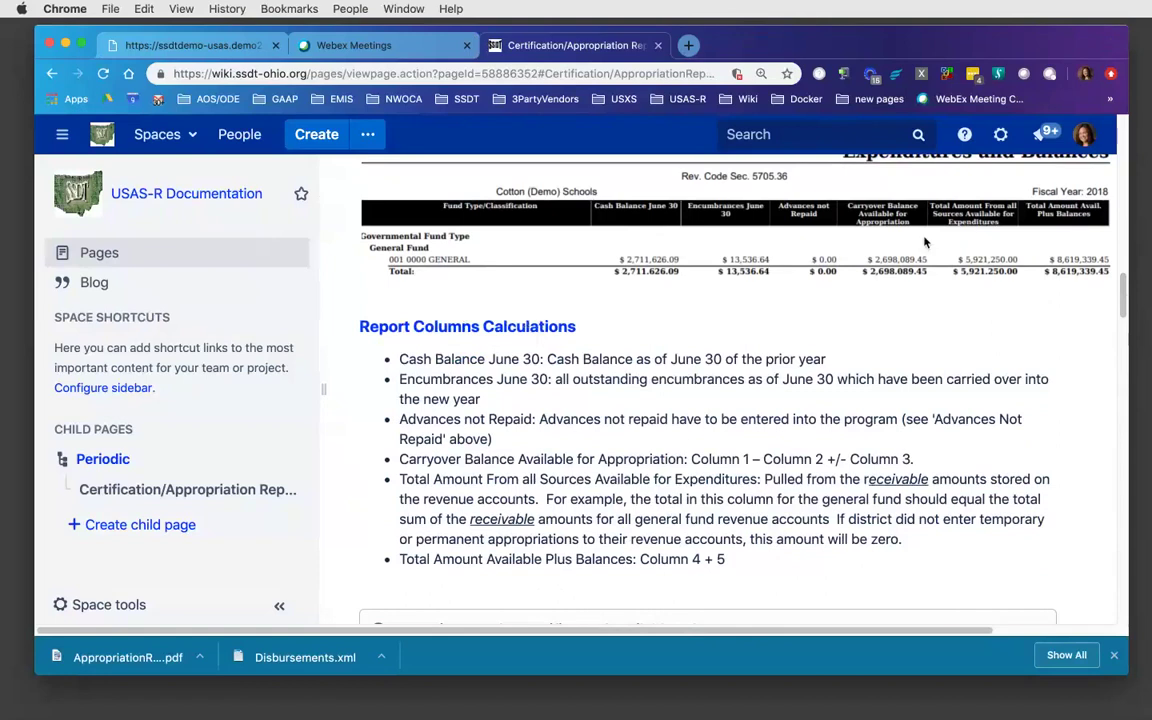
left_click_drag(1124, 298, 1124, 278)
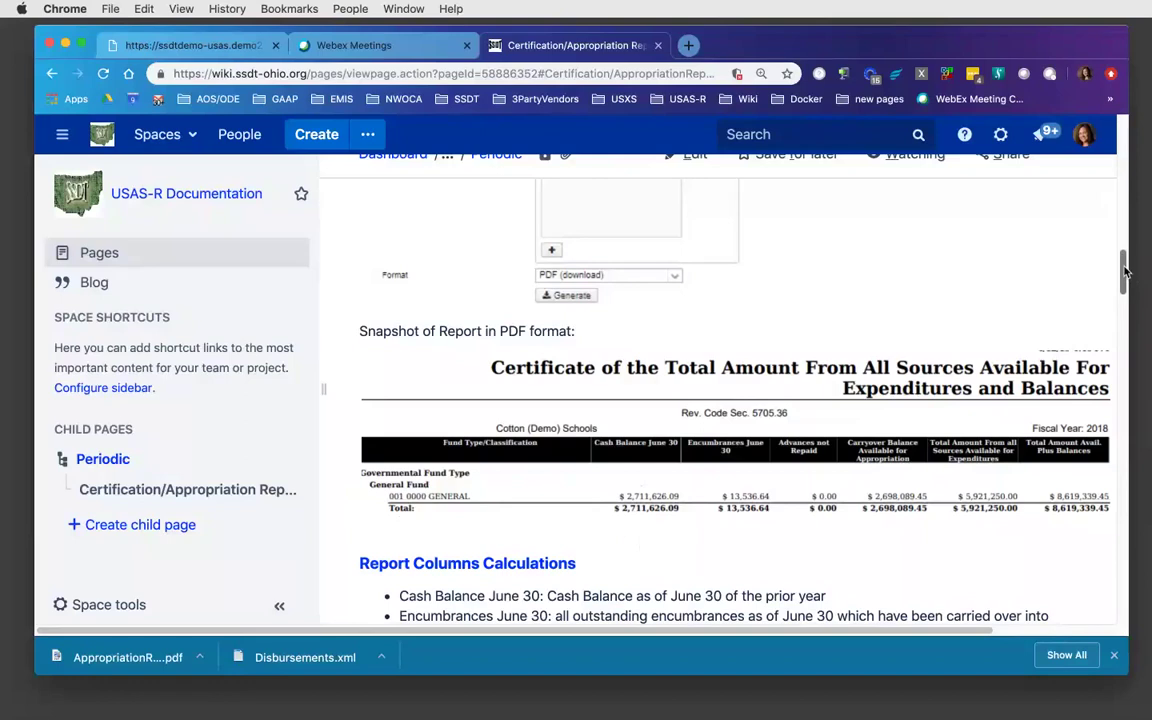
left_click_drag(1125, 270, 1126, 283)
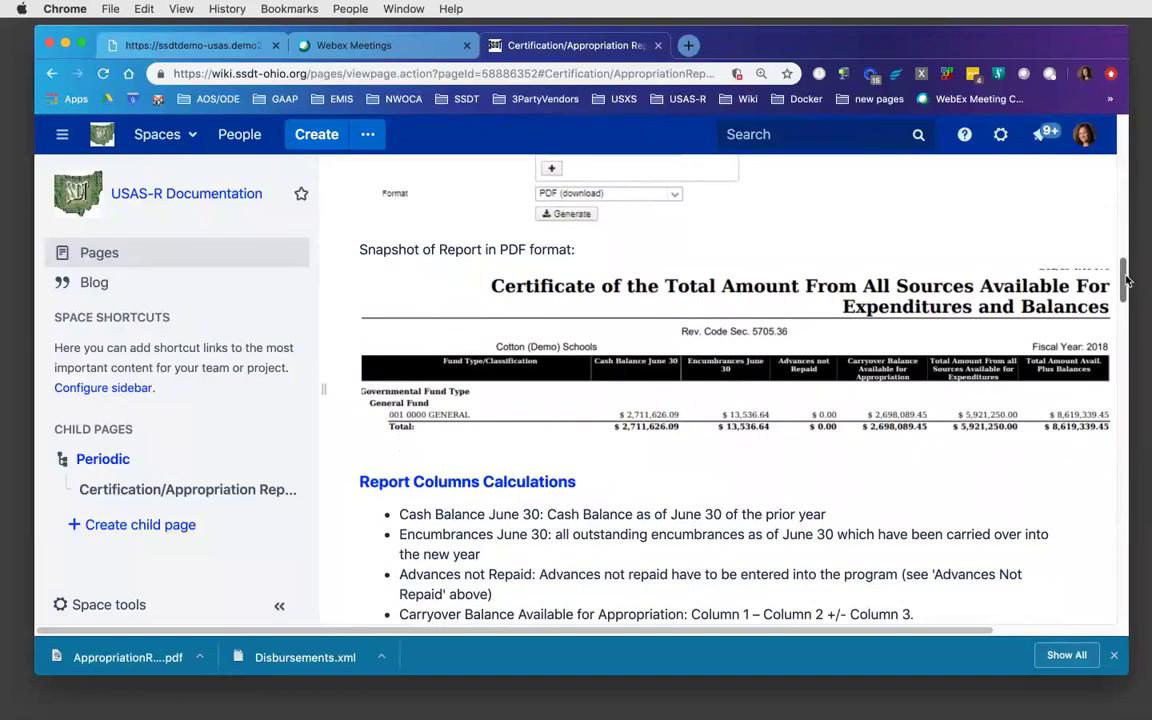
left_click_drag(1125, 282, 1126, 290)
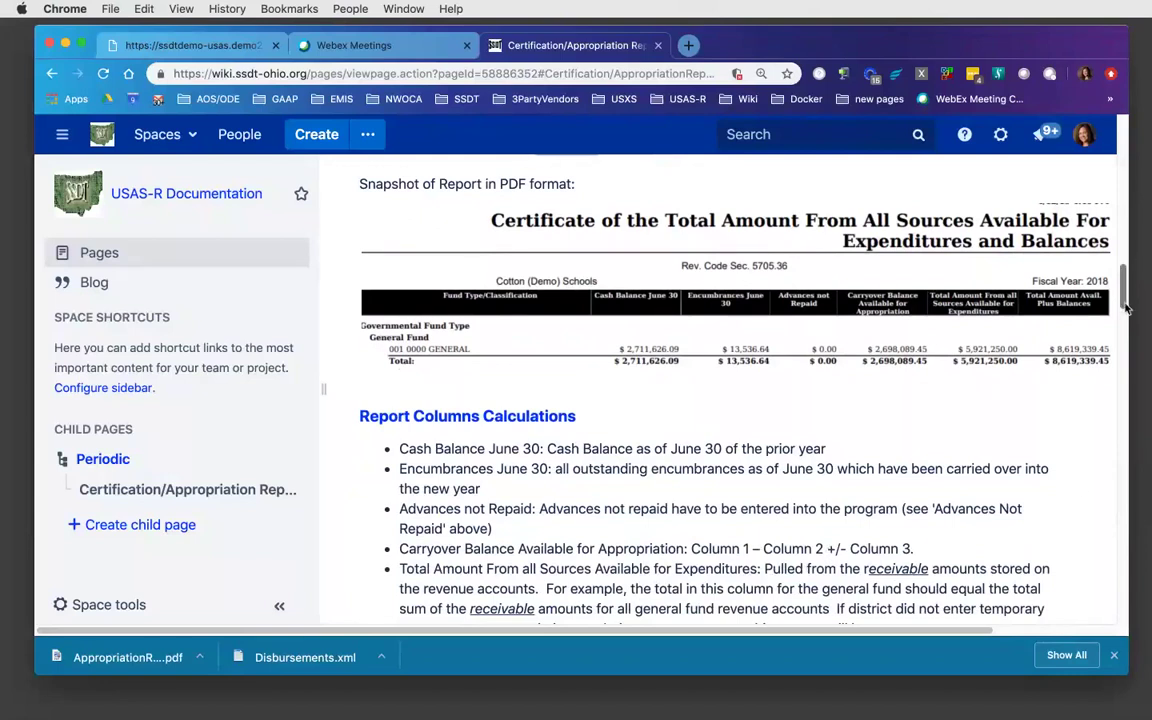
left_click_drag(1122, 300, 1124, 314)
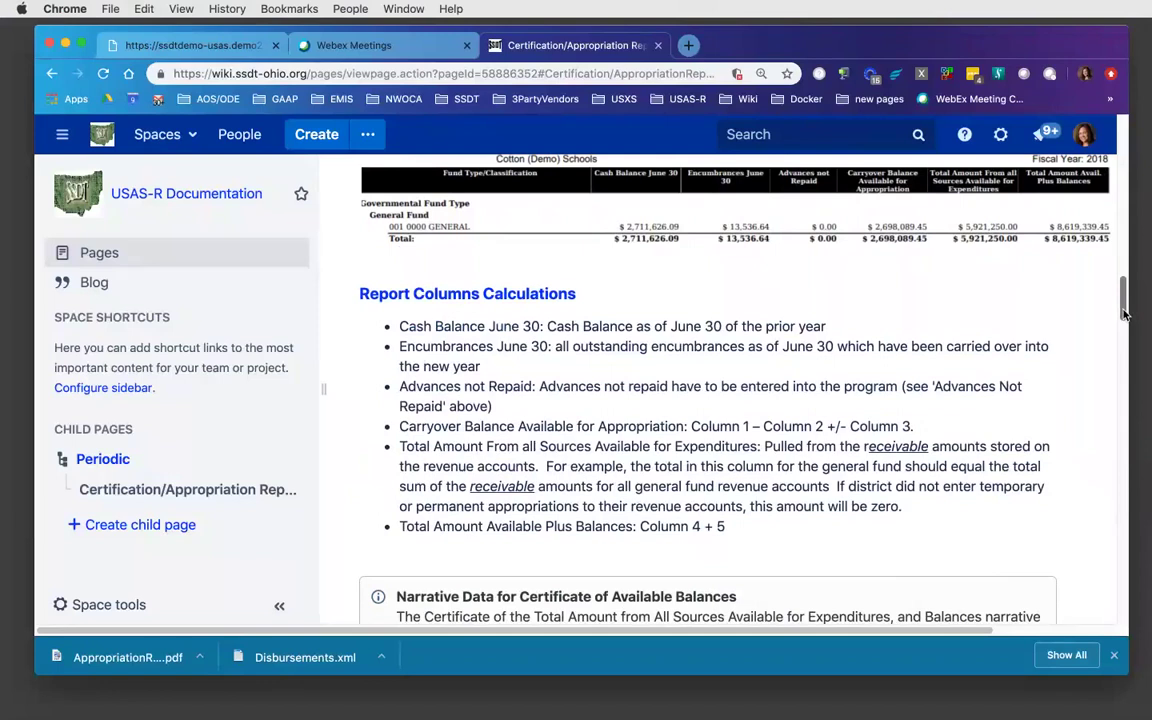
left_click_drag(1124, 314, 1124, 240)
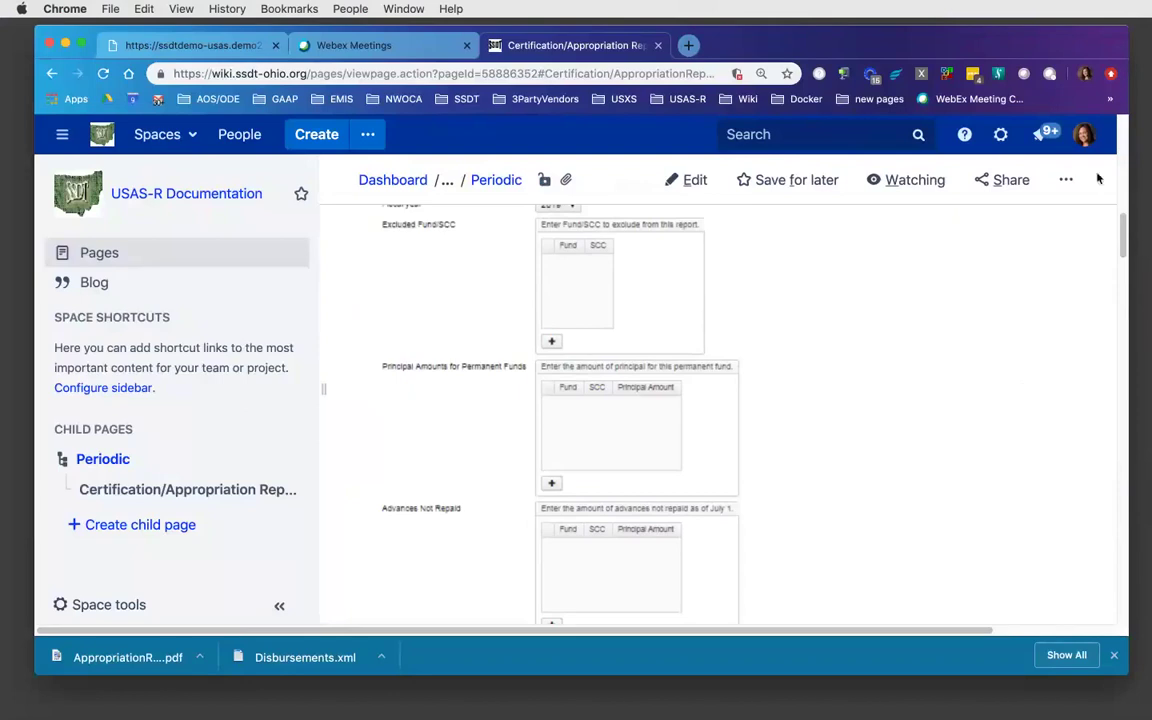
- Open the downloaded AppropriationR....pdf from the wiki, then return to the USAS-R certificate form
left_click_drag(1124, 238, 1124, 193)
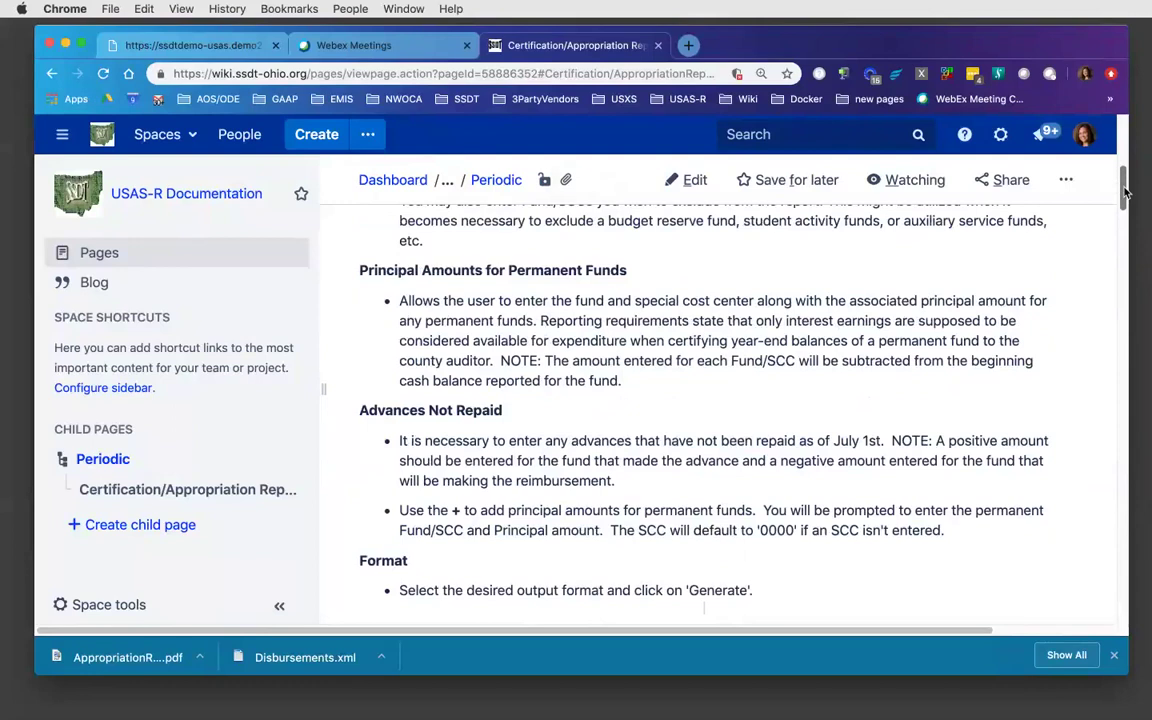
left_click_drag(1124, 193, 650, 65)
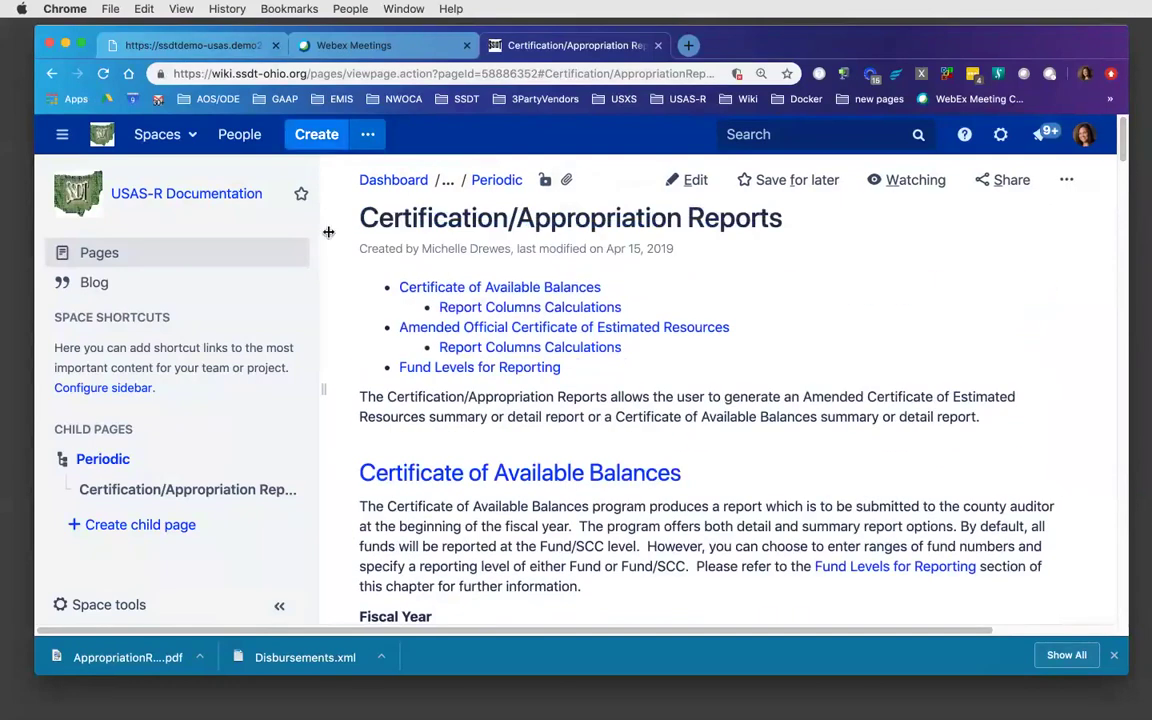
left_click(110, 650)
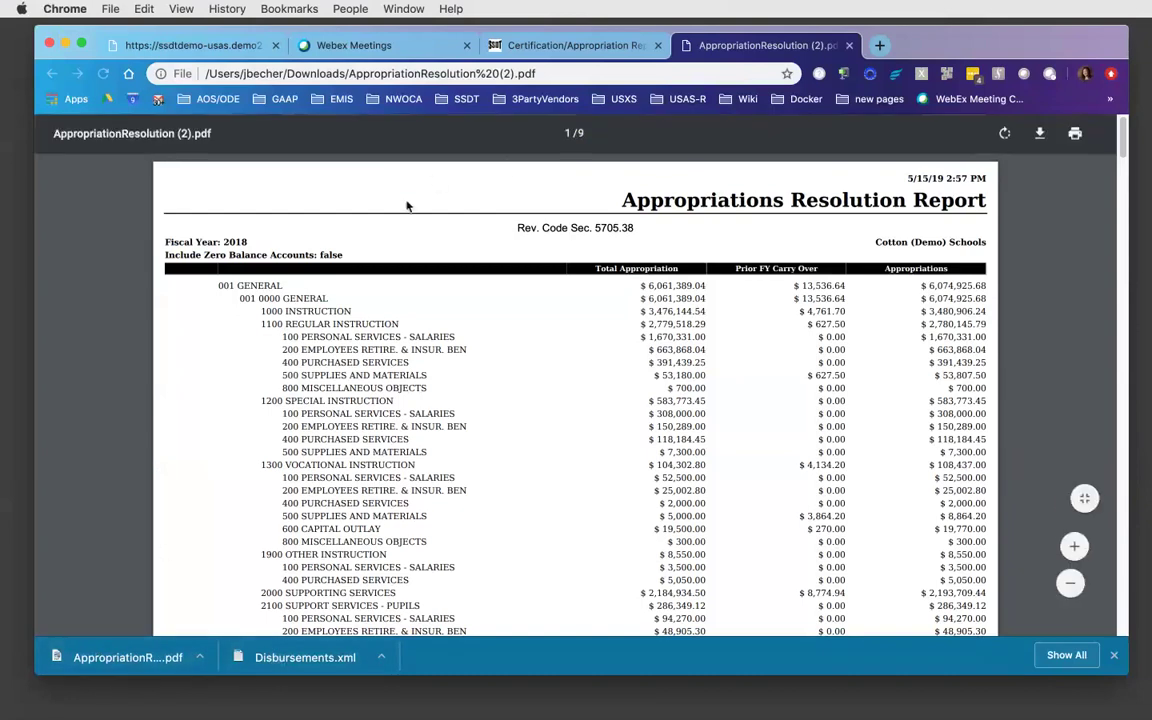
left_click(133, 662)
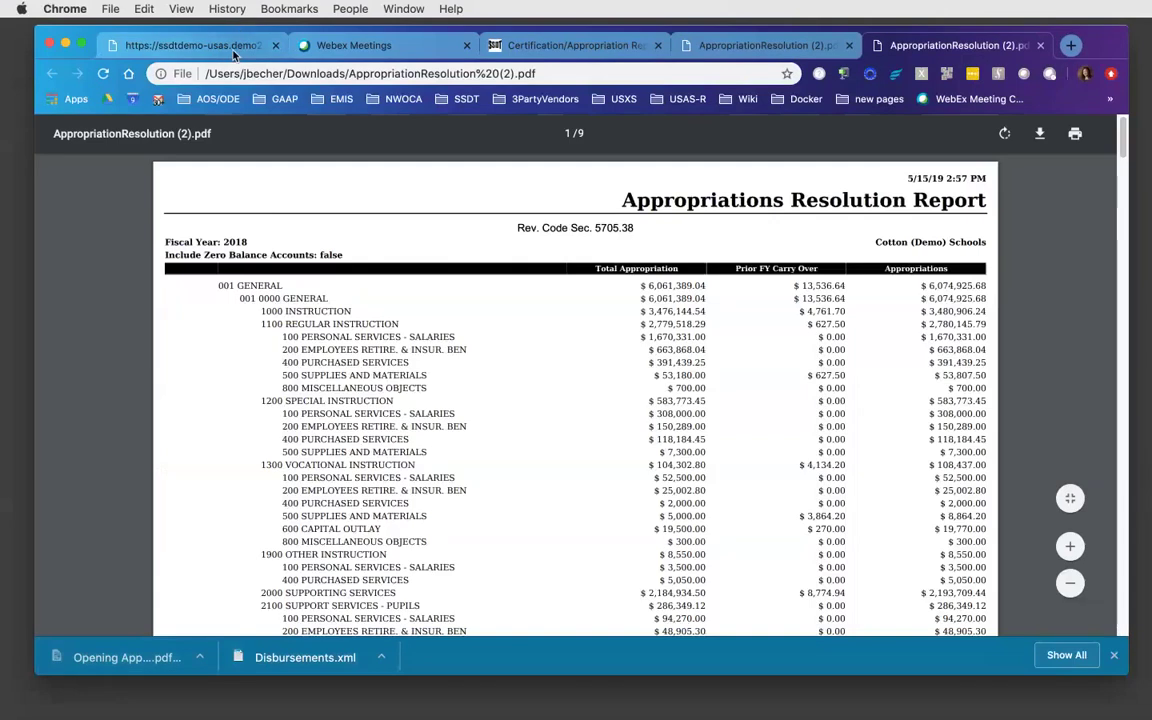
left_click(233, 52)
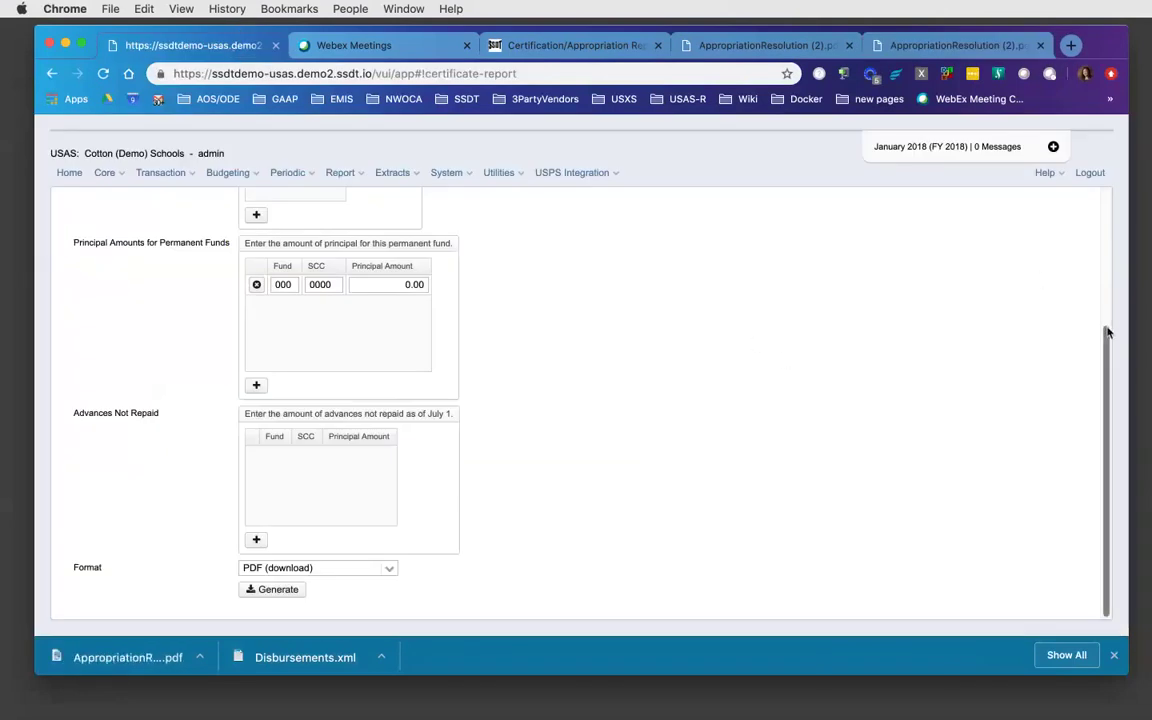
- Scroll to the top of the form and list the four Select Report types
left_click_drag(1105, 329, 1117, 185)
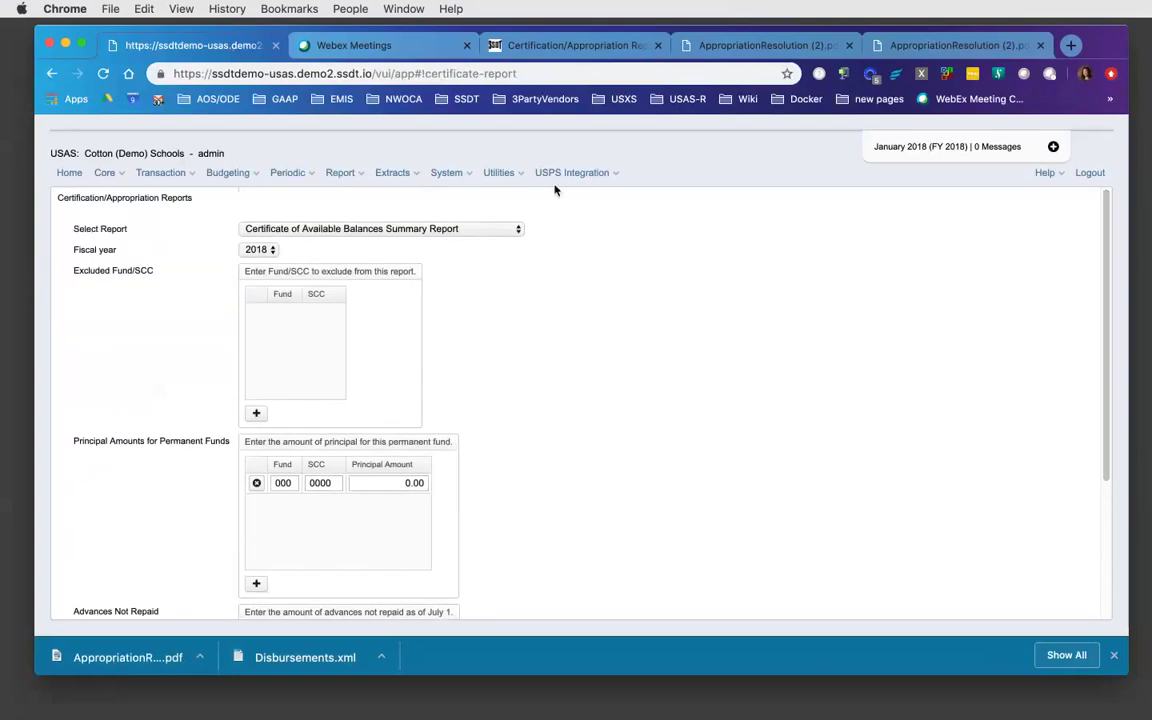
left_click(517, 231)
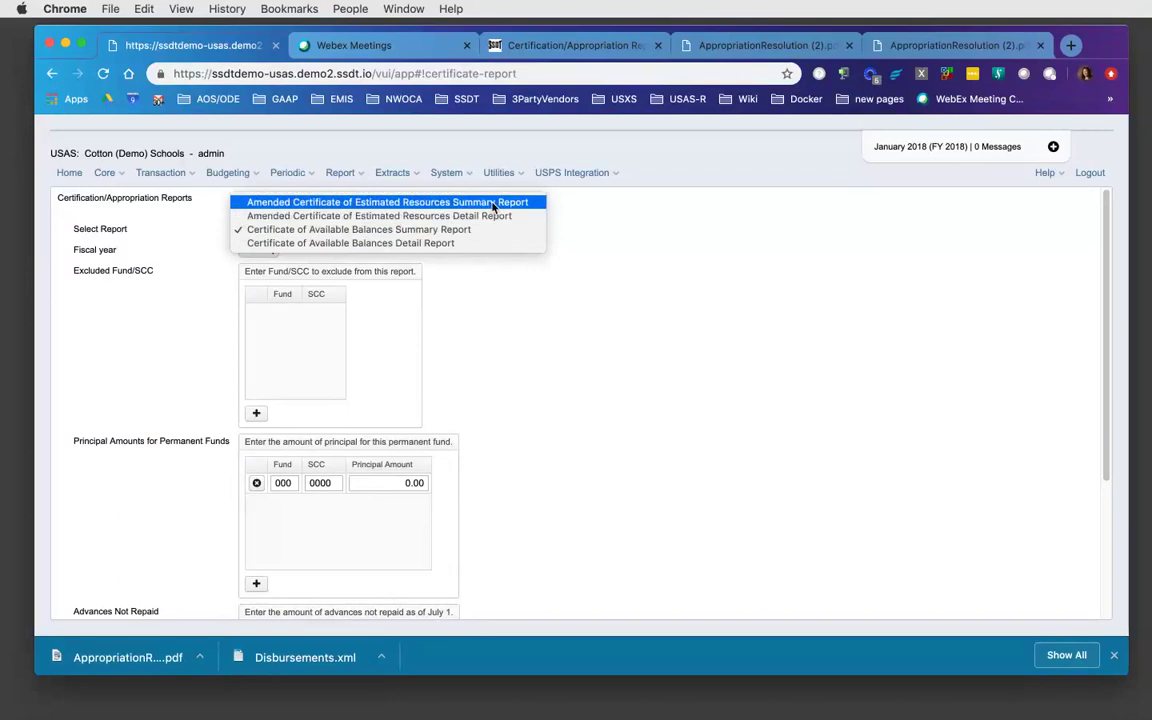
- Choose the Amended Certificate of Estimated Resources Summary Report, view its Tax Options, then return to the wiki
left_click(492, 204)
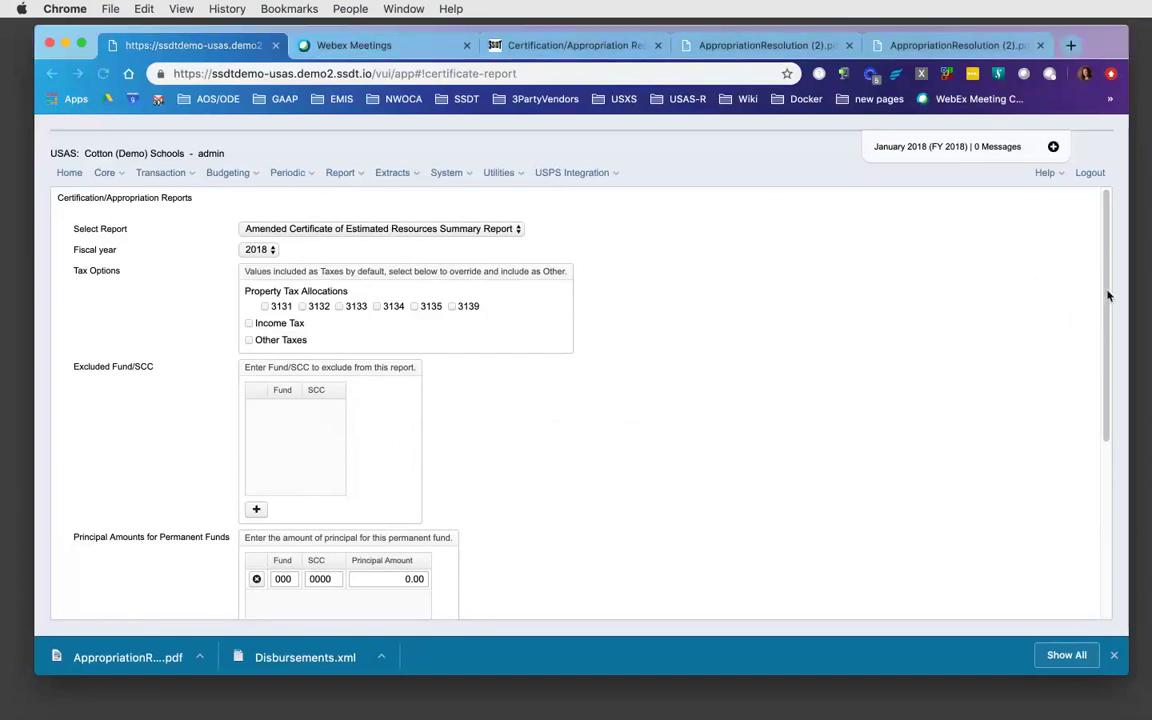
left_click_drag(1107, 285, 1102, 497)
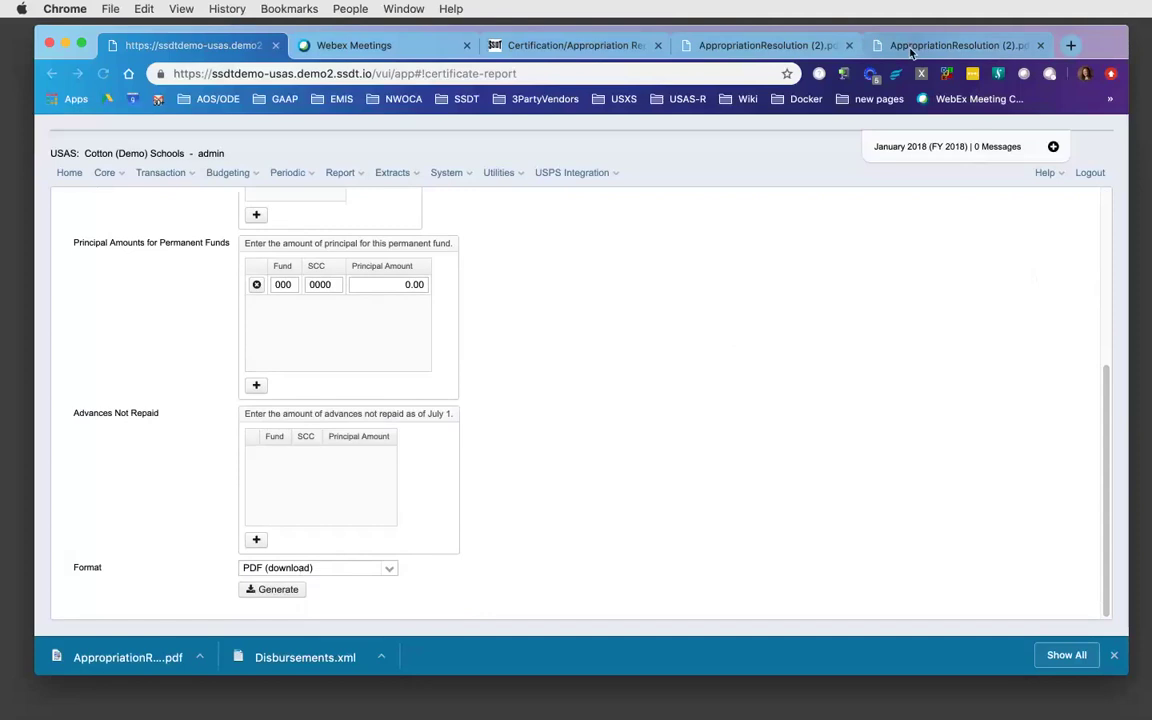
left_click(552, 45)
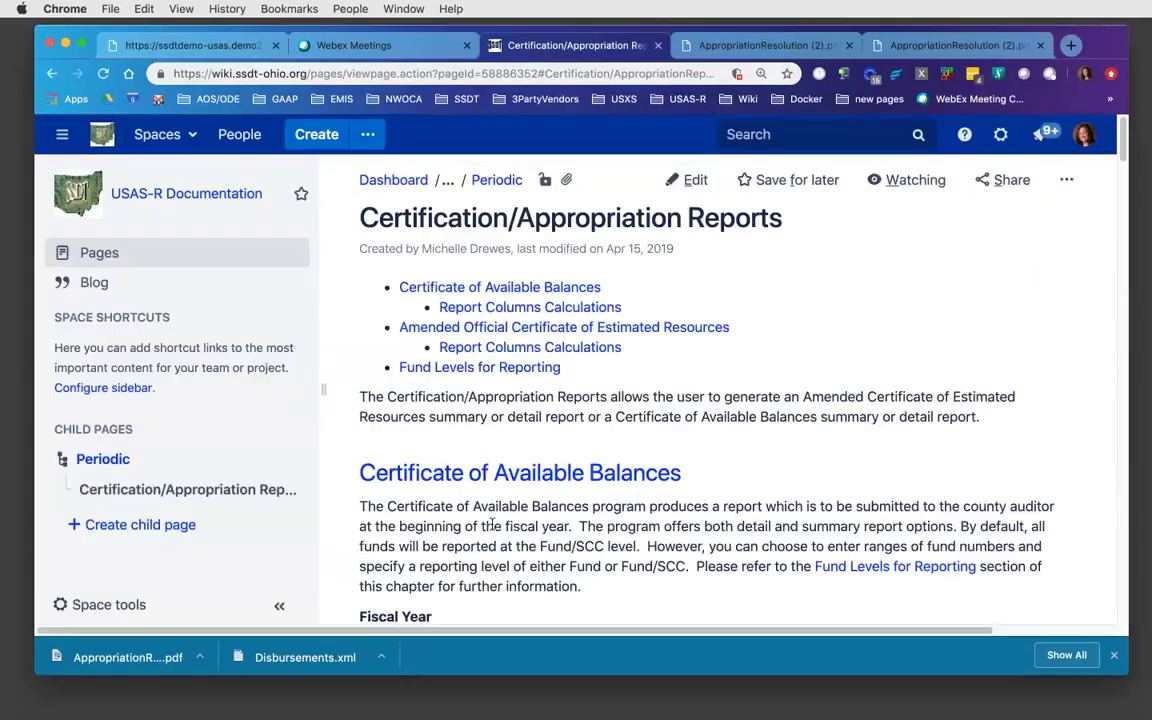
- Jump to the Amended Official Certificate section and scroll down to Fund Levels for Reporting
left_click(520, 330)
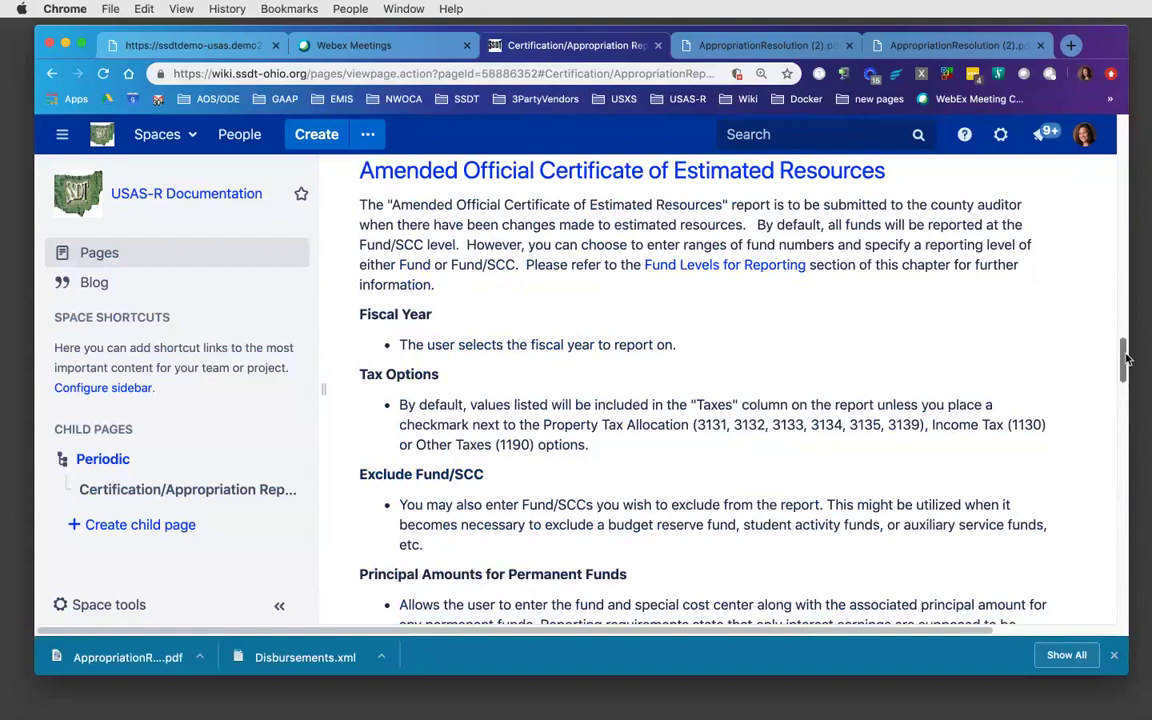
left_click_drag(1126, 358, 1111, 484)
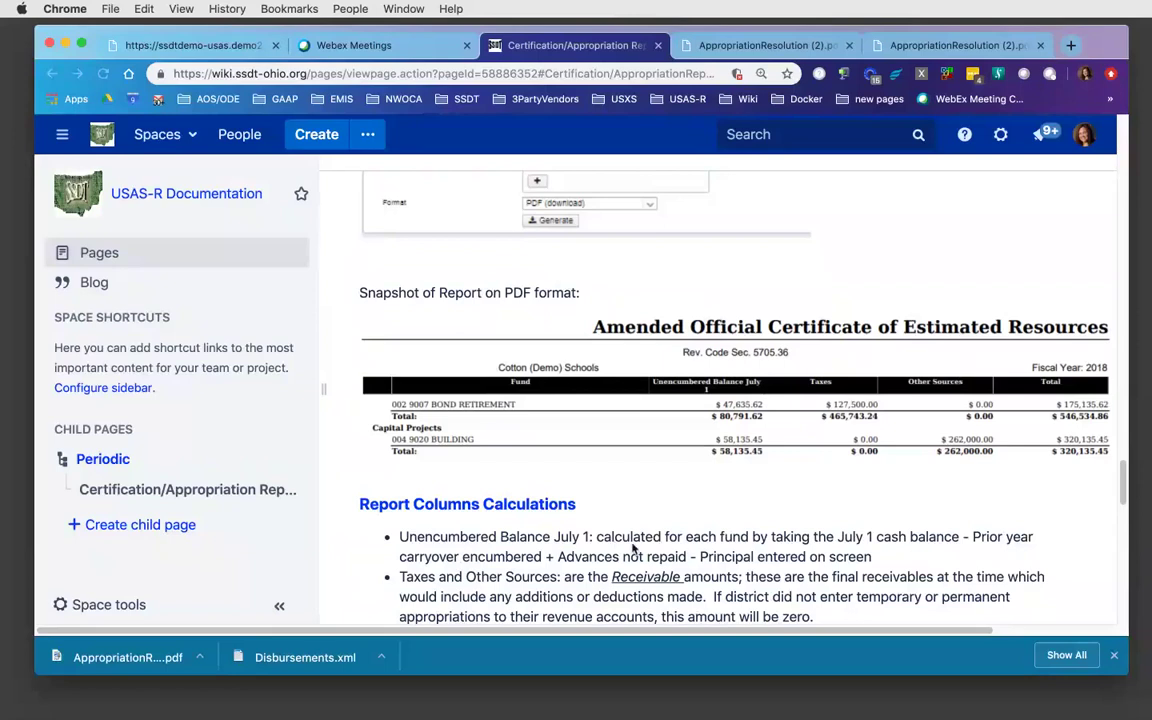
left_click_drag(1124, 478, 1126, 485)
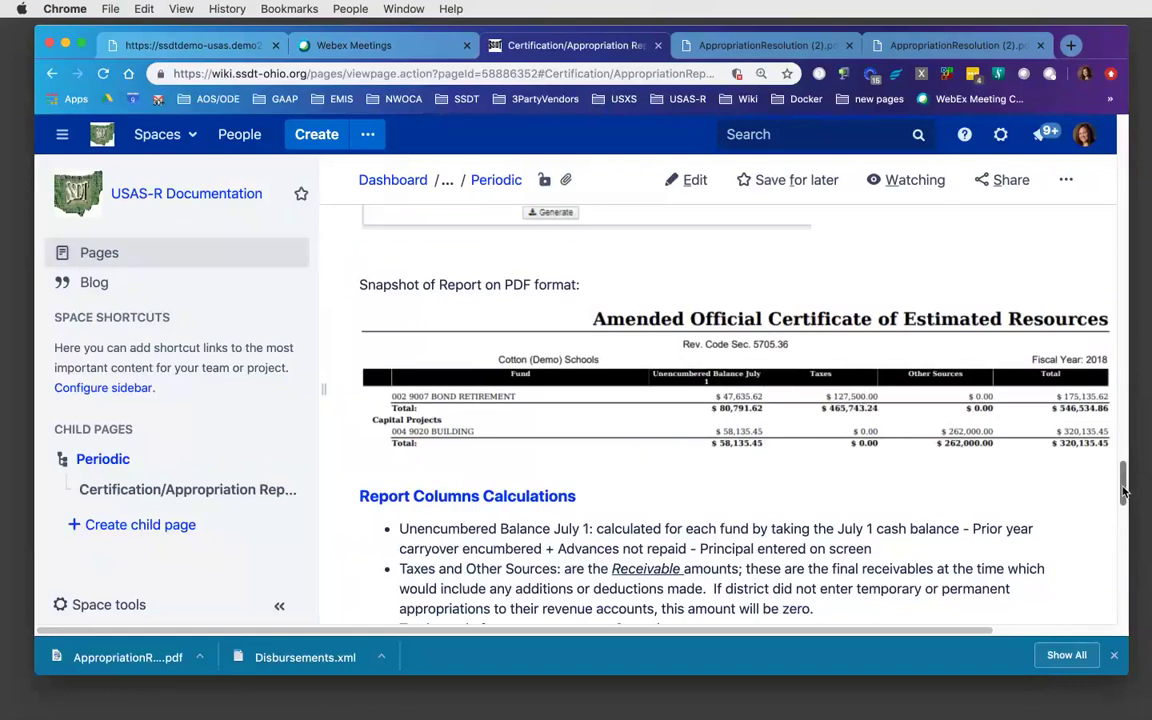
left_click_drag(1123, 490, 1128, 543)
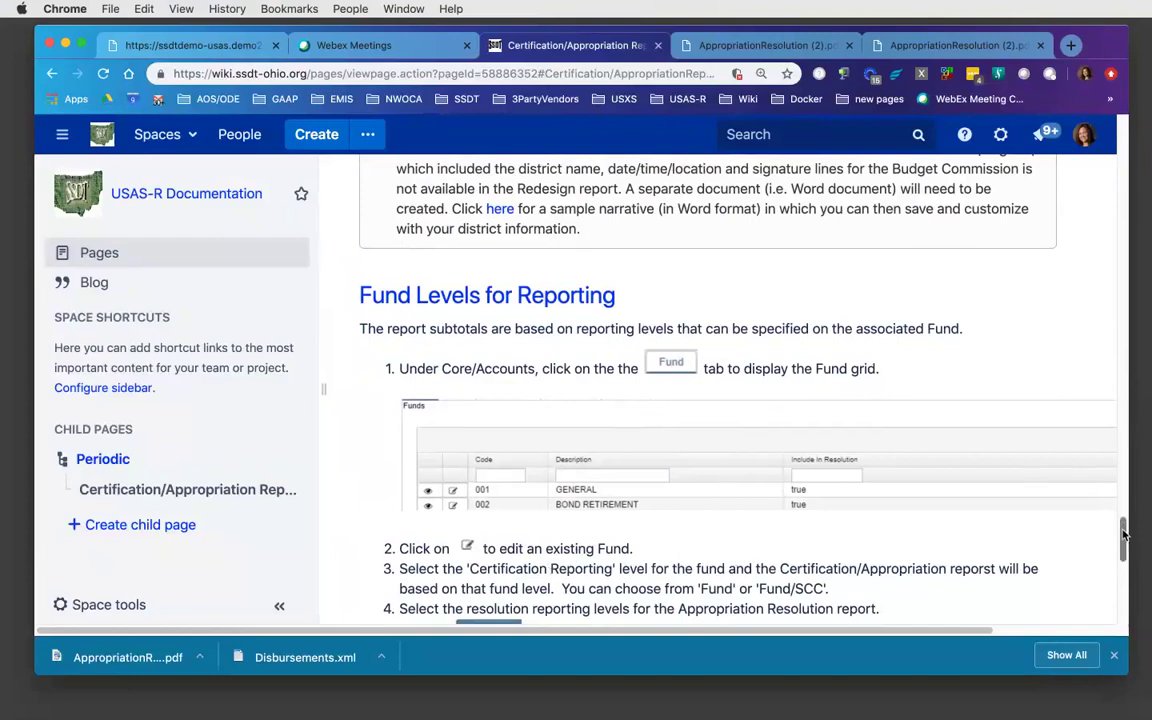
- Scroll through the Fund setup steps, then back up to the Amended Official Certificate section
scroll(1125, 547, "down", 3)
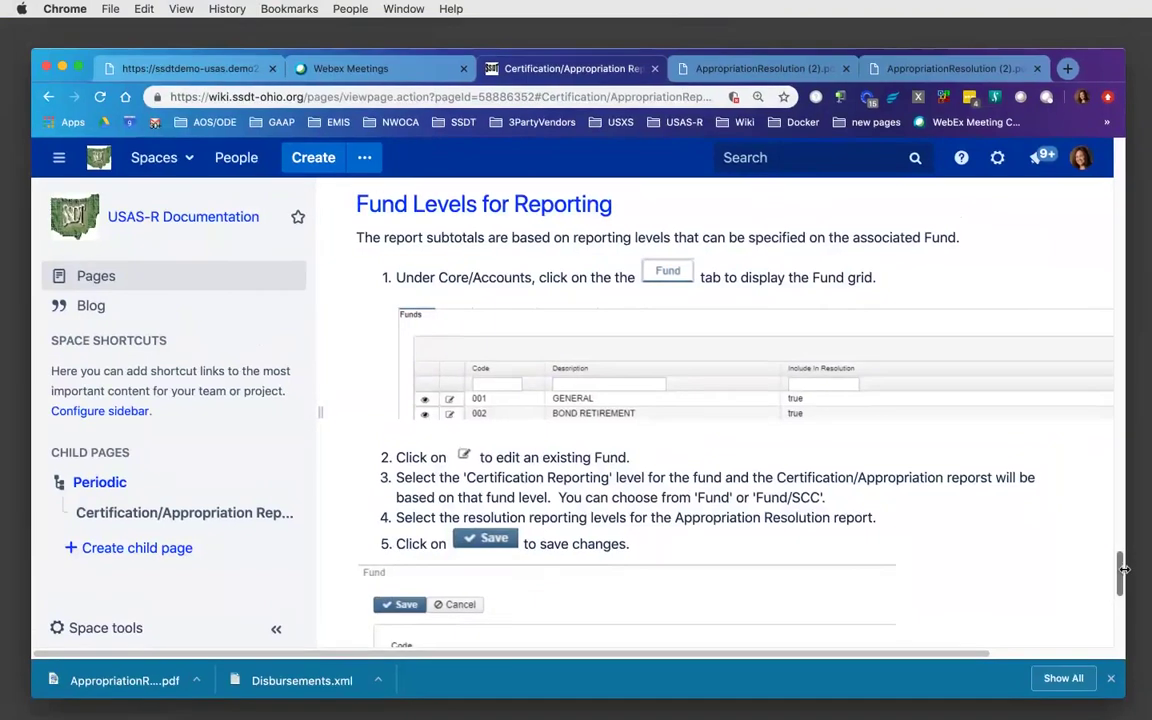
mouse_move(1122, 572)
left_mouse_down()
mouse_move(1124, 625)
mouse_move(1122, 597)
left_mouse_up()
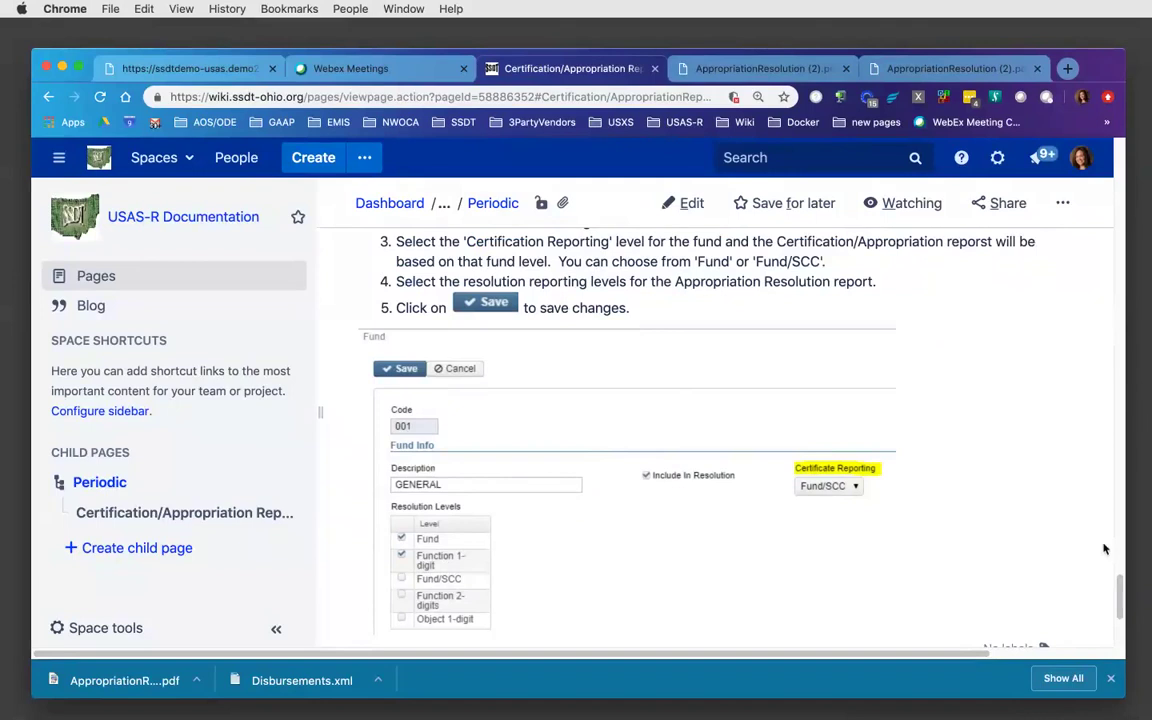
left_click_drag(1121, 590, 1135, 354)
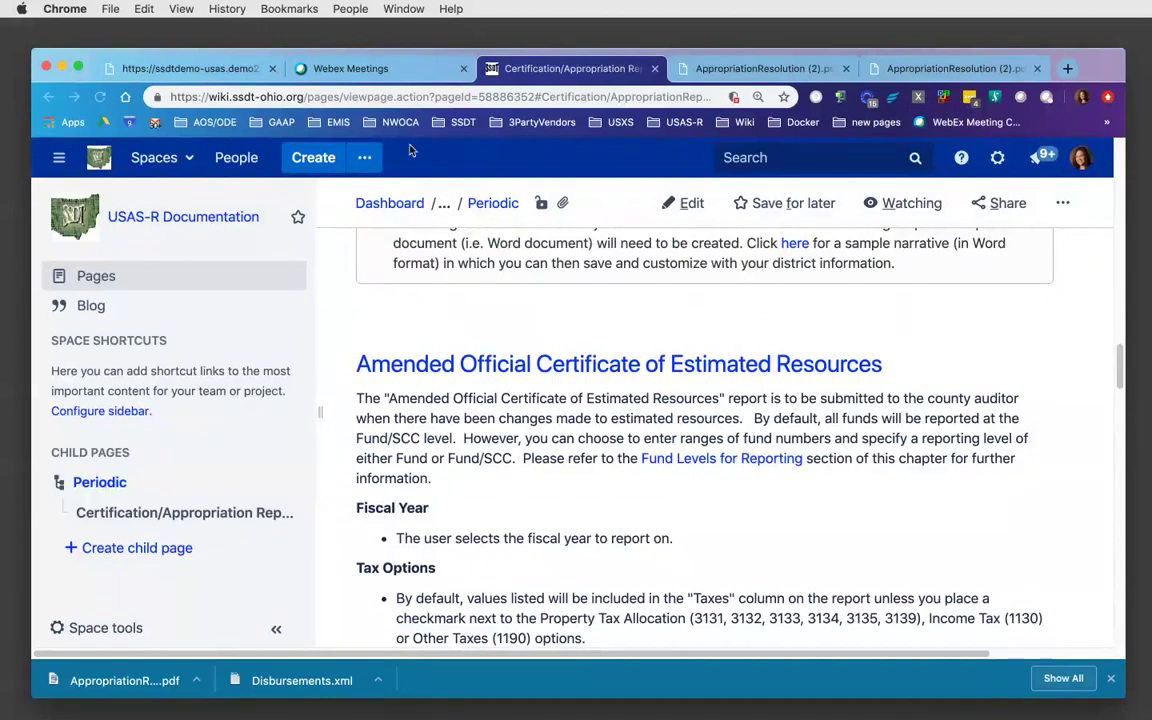
- Return to the USAS-R certificate report form and show the Periodic menu
left_click(213, 70)
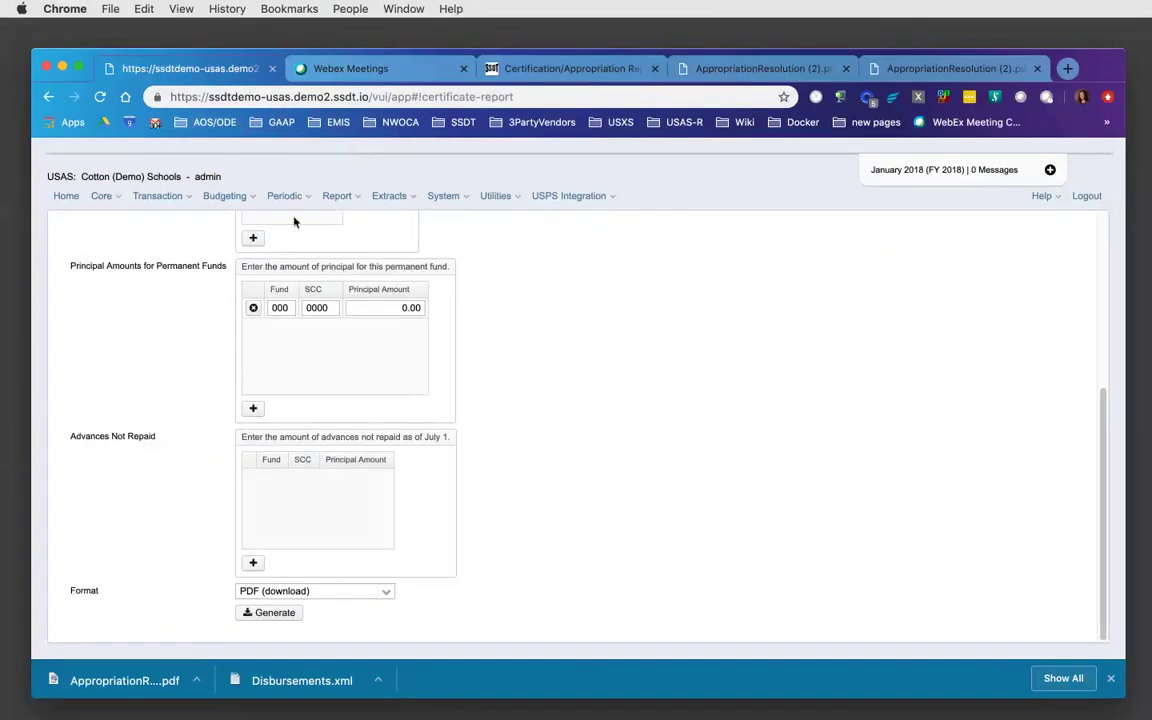
mouse_move(294, 221)
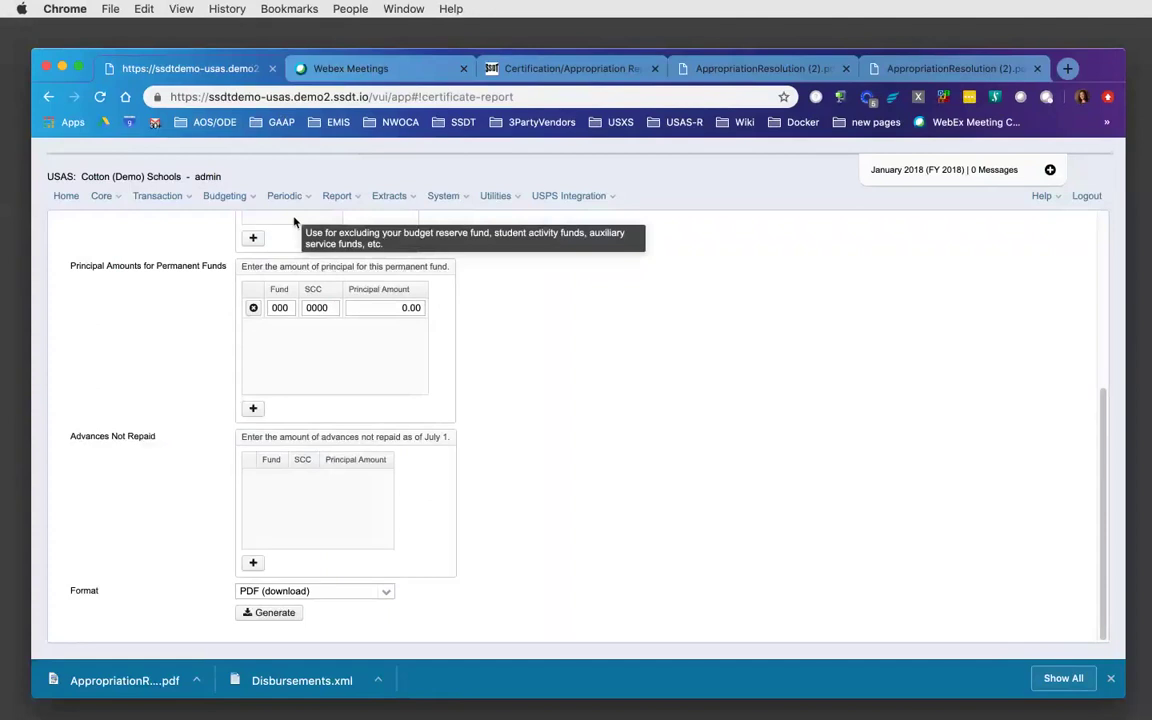
left_click(310, 201)
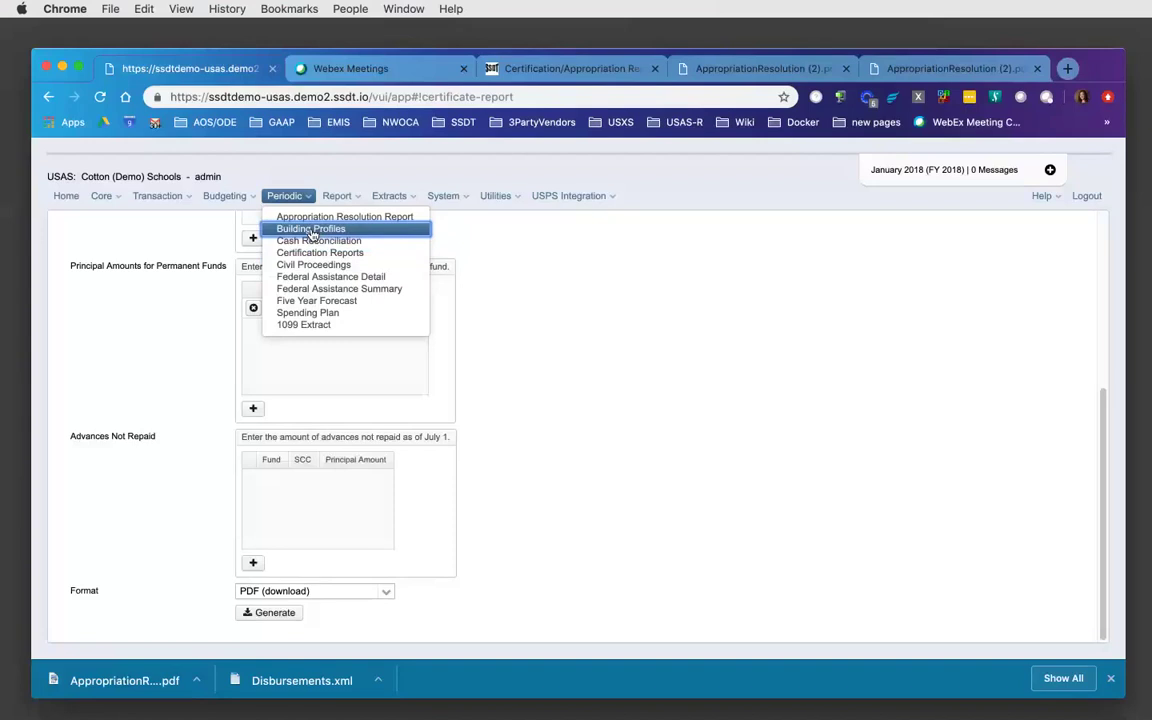
- Open Building Profiles, start a new building, and cancel it without saving
left_click(311, 229)
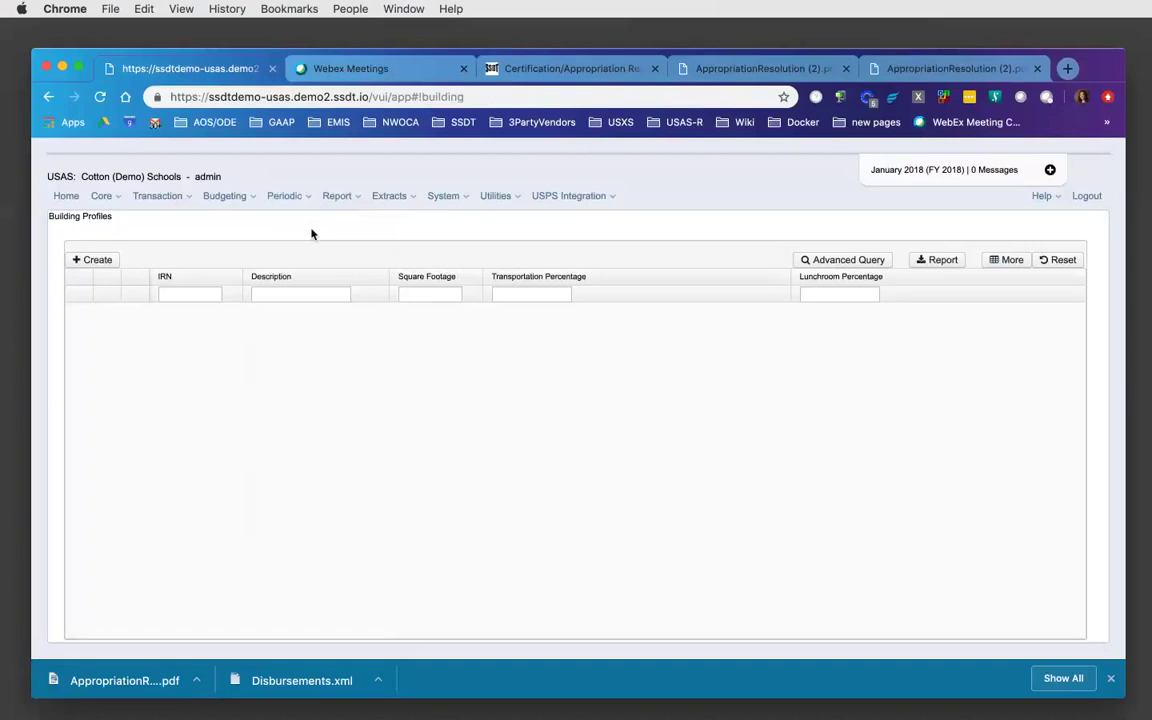
left_click(96, 260)
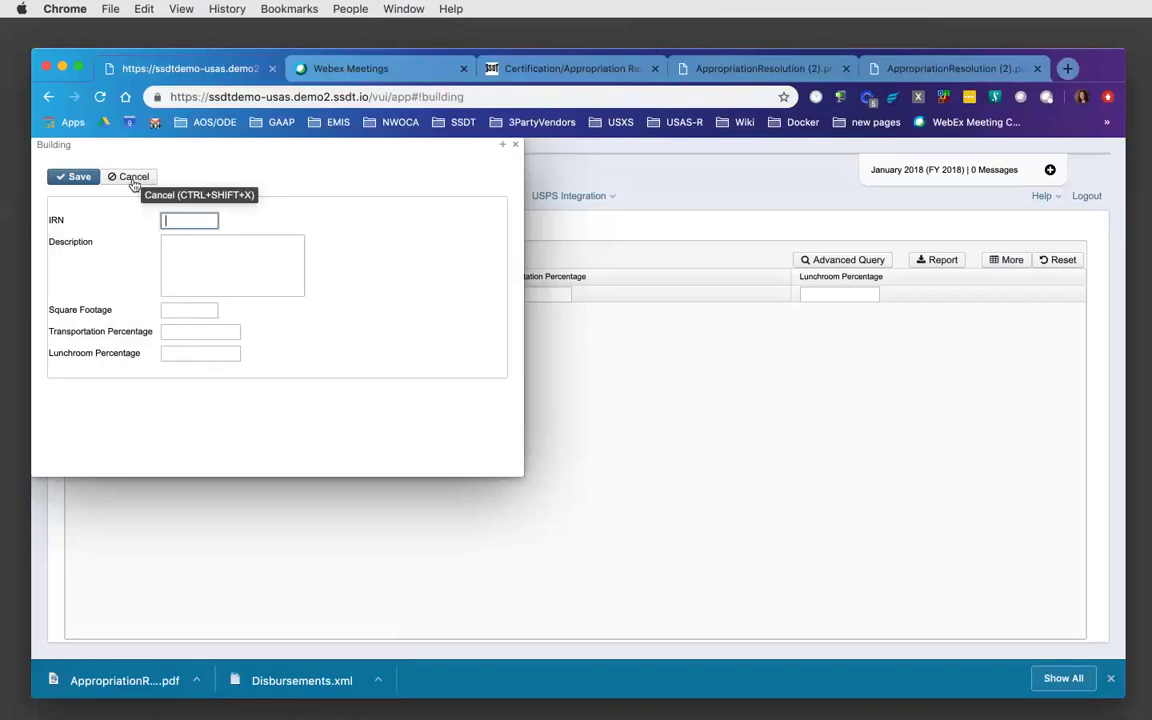
left_click(131, 177)
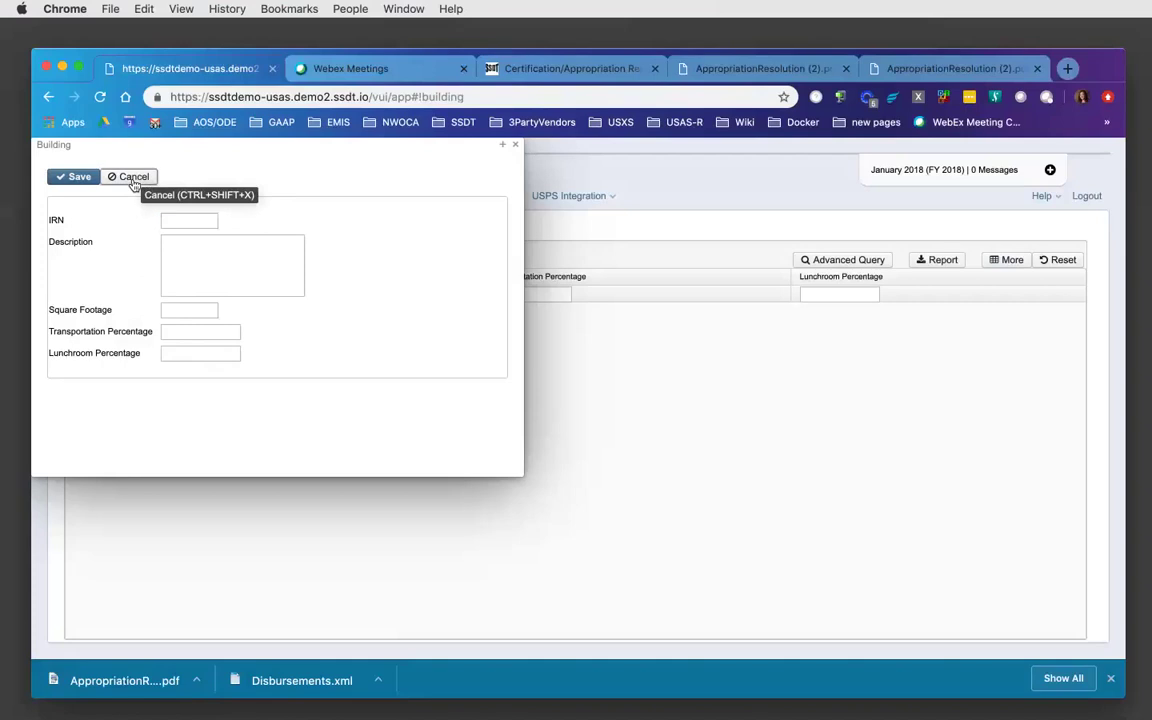
left_click(102, 196)
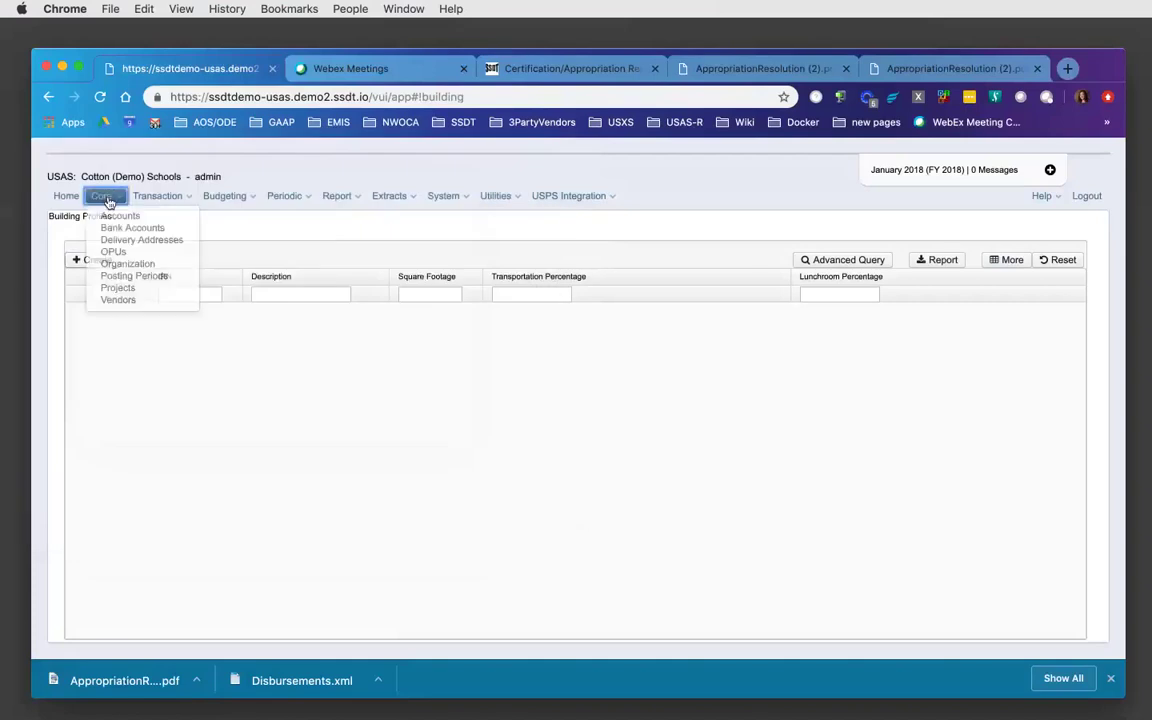
left_click(118, 264)
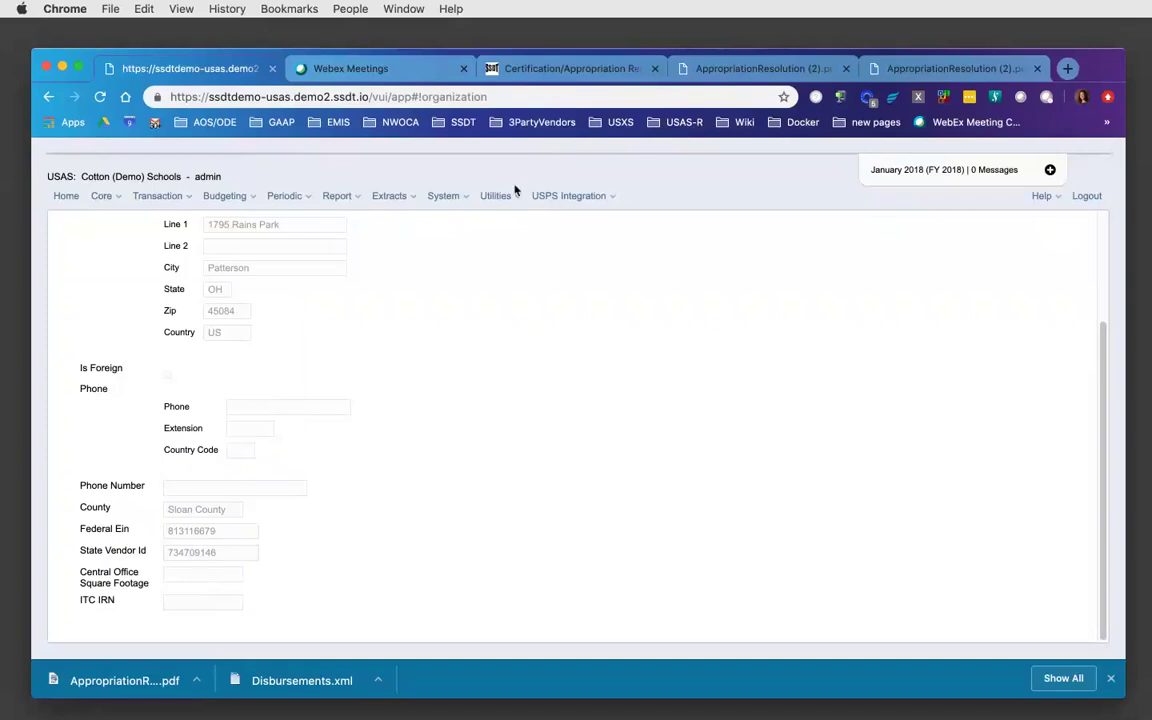
left_click(307, 204)
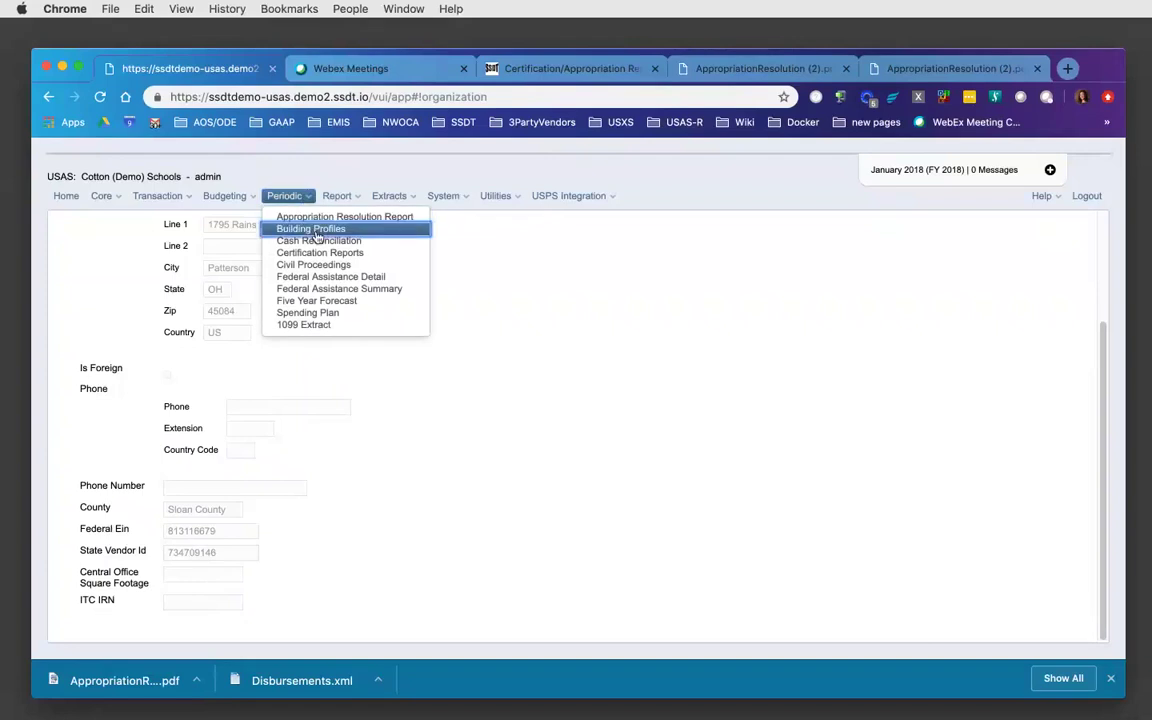
left_click(316, 229)
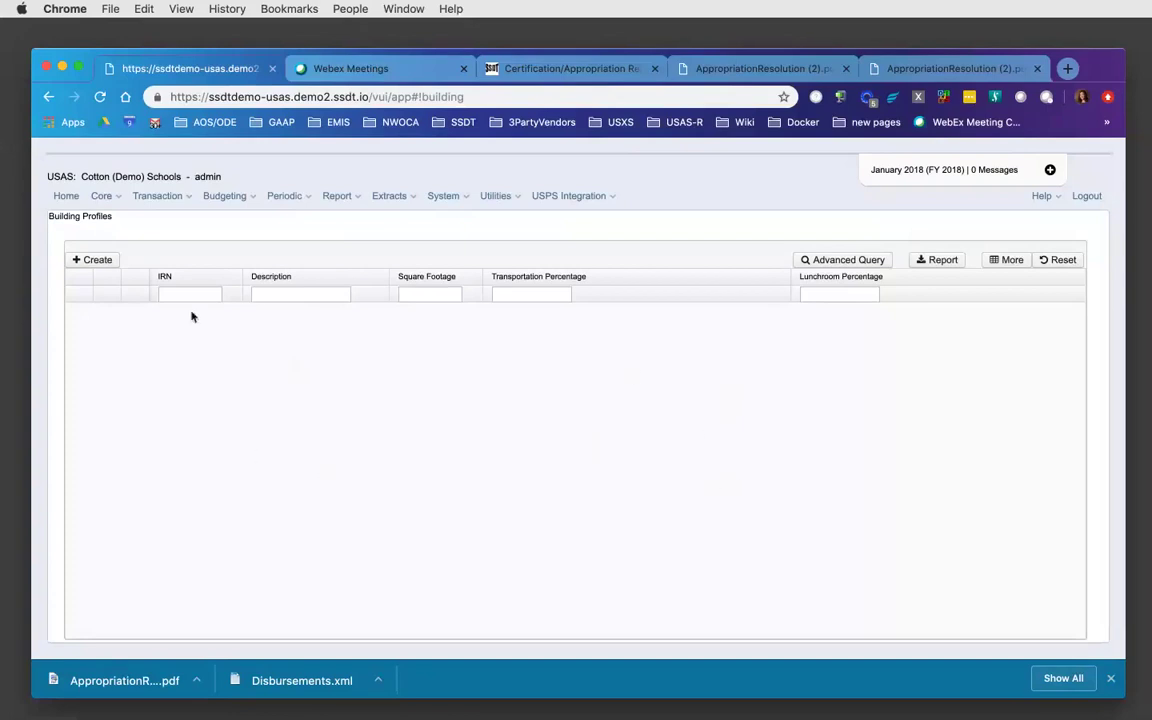
- Create and save building IRN 99999 'Sampleville Elementary': 10,000 sq ft, 50 transportation, 75 lunchroom percentages
left_click(111, 262)
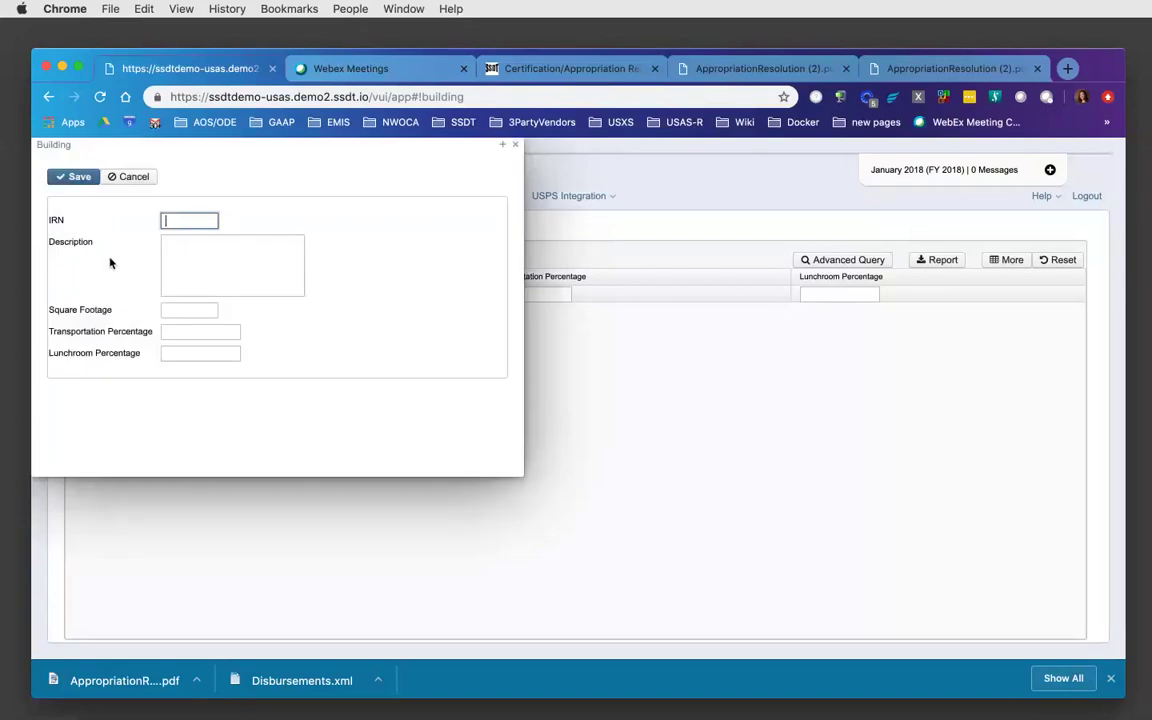
type("99999")
key("Tab")
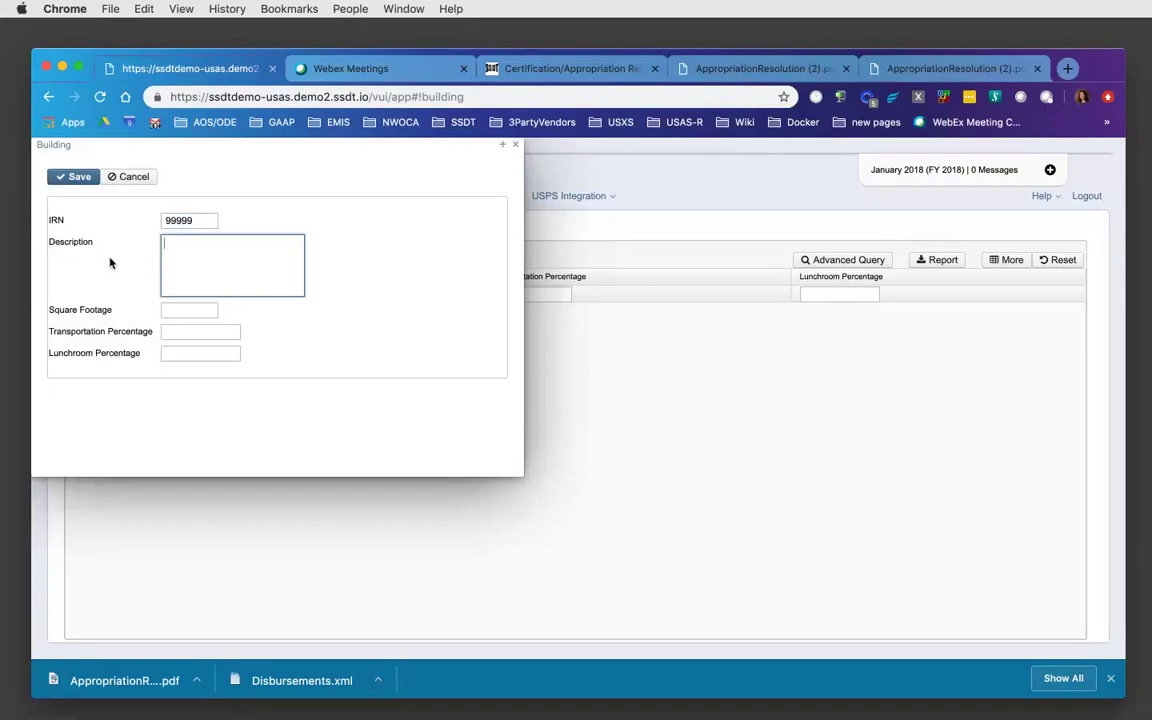
type("Sampleville Elementary")
key("Tab")
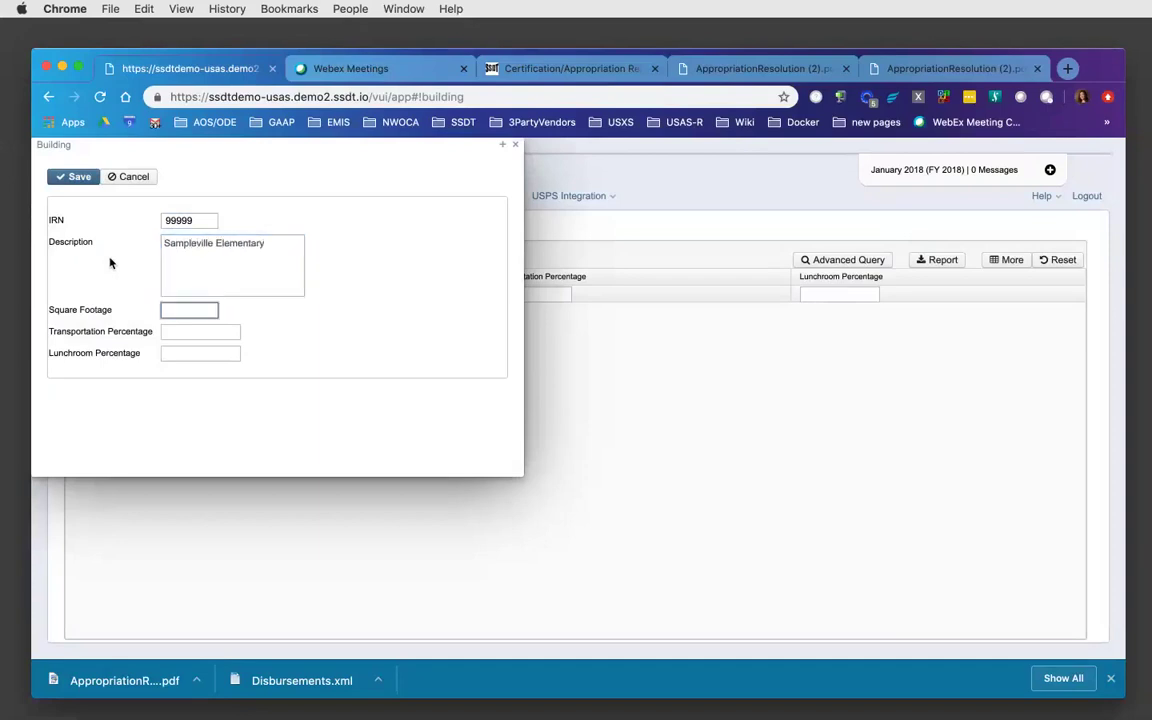
type("10,000")
key("Tab")
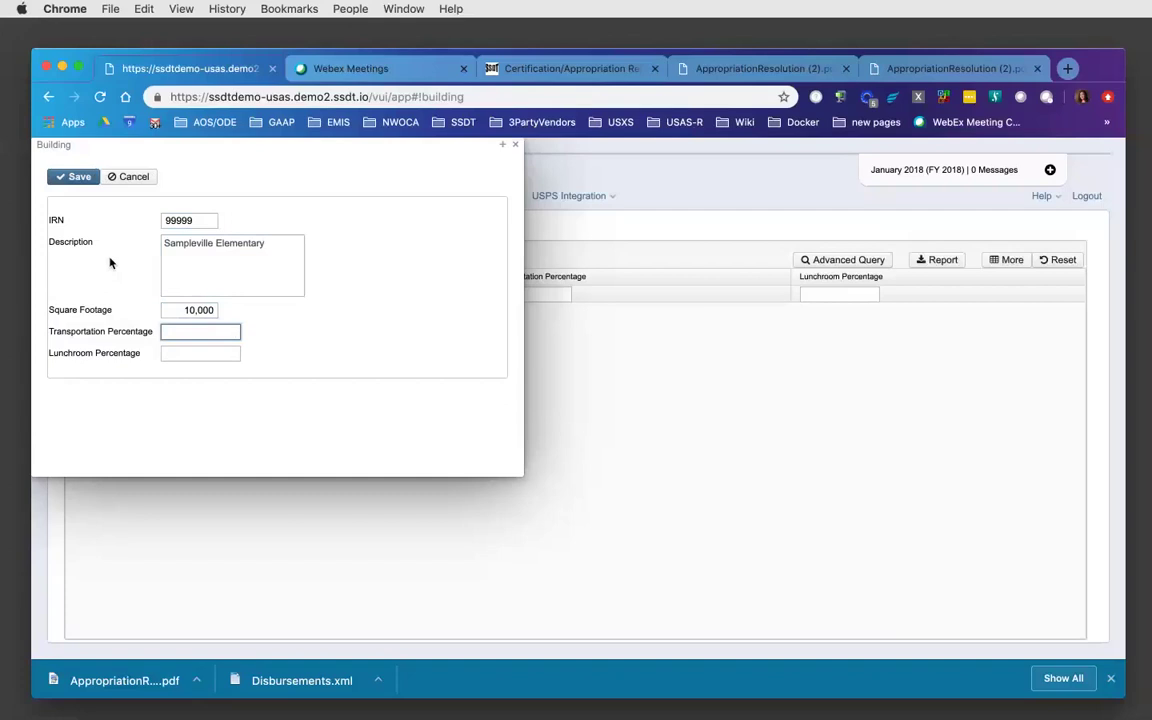
type("50")
key("Tab")
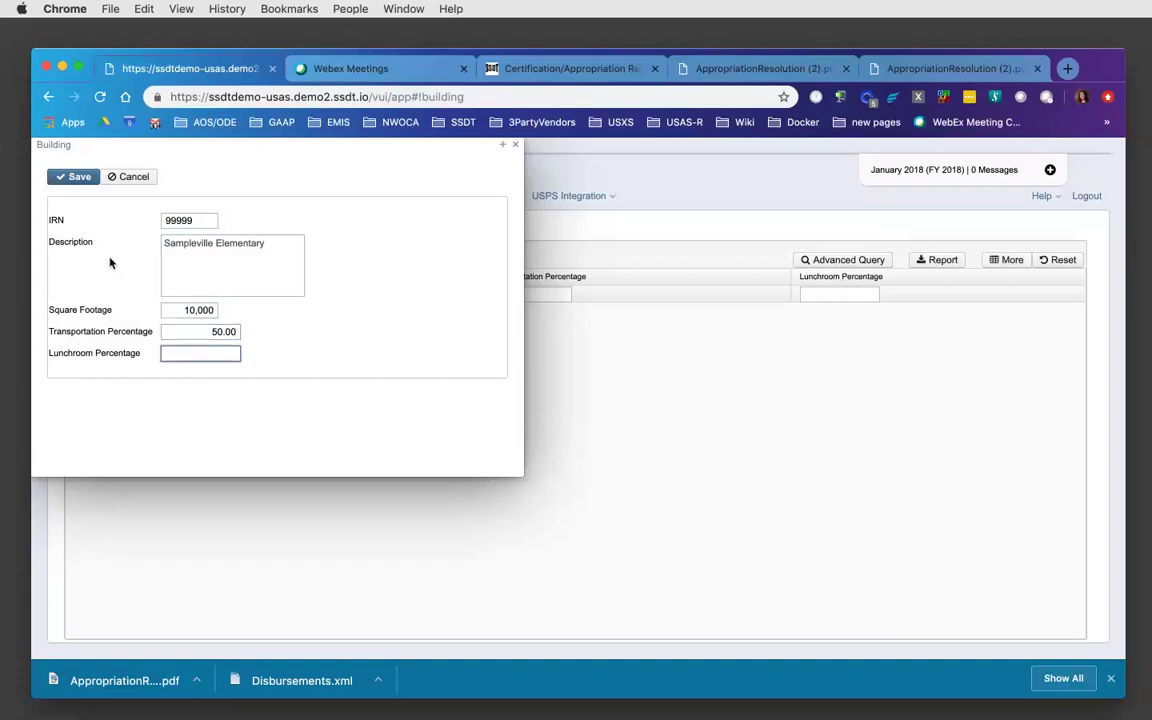
type("75")
left_click(80, 177)
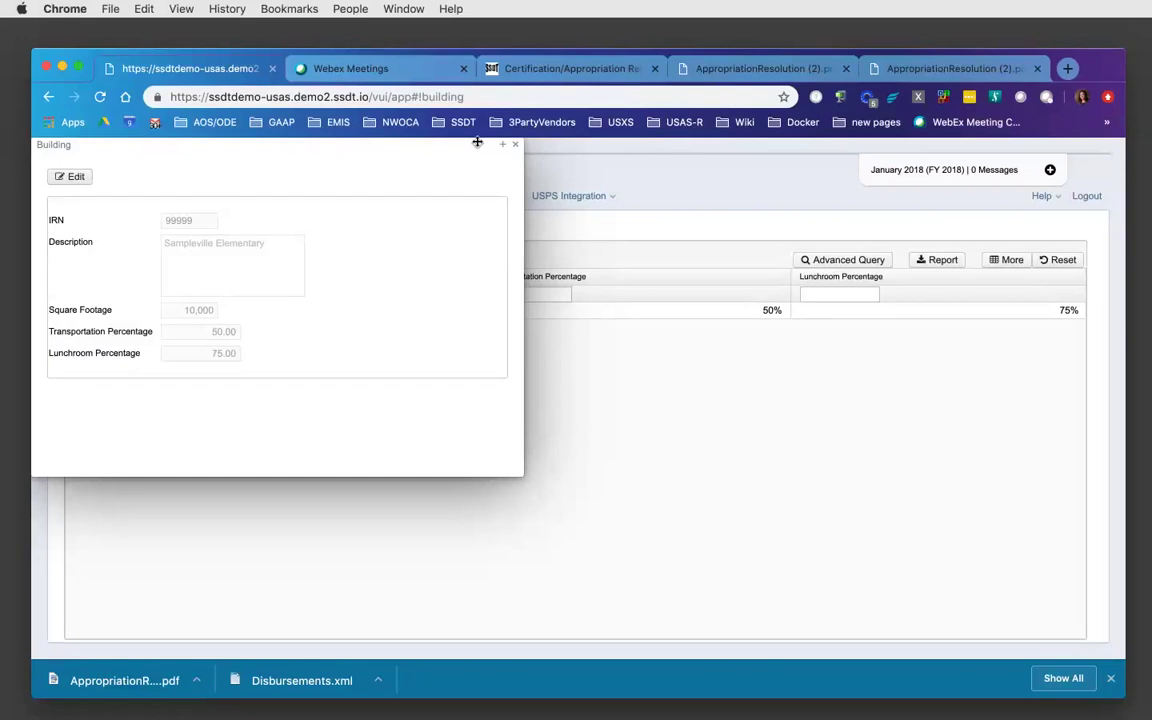
- Close the Sampleville Elementary building detail window
left_click(515, 145)
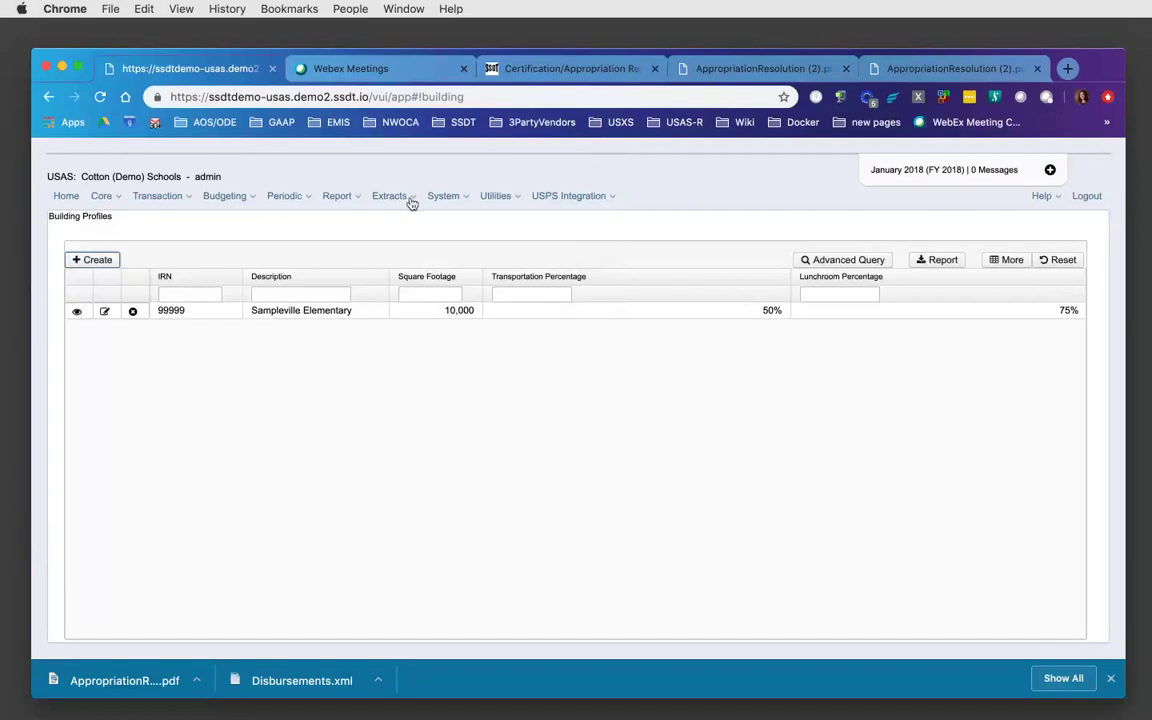
- Go to the Cash Reconciliation page from the Periodic menu
left_click(309, 203)
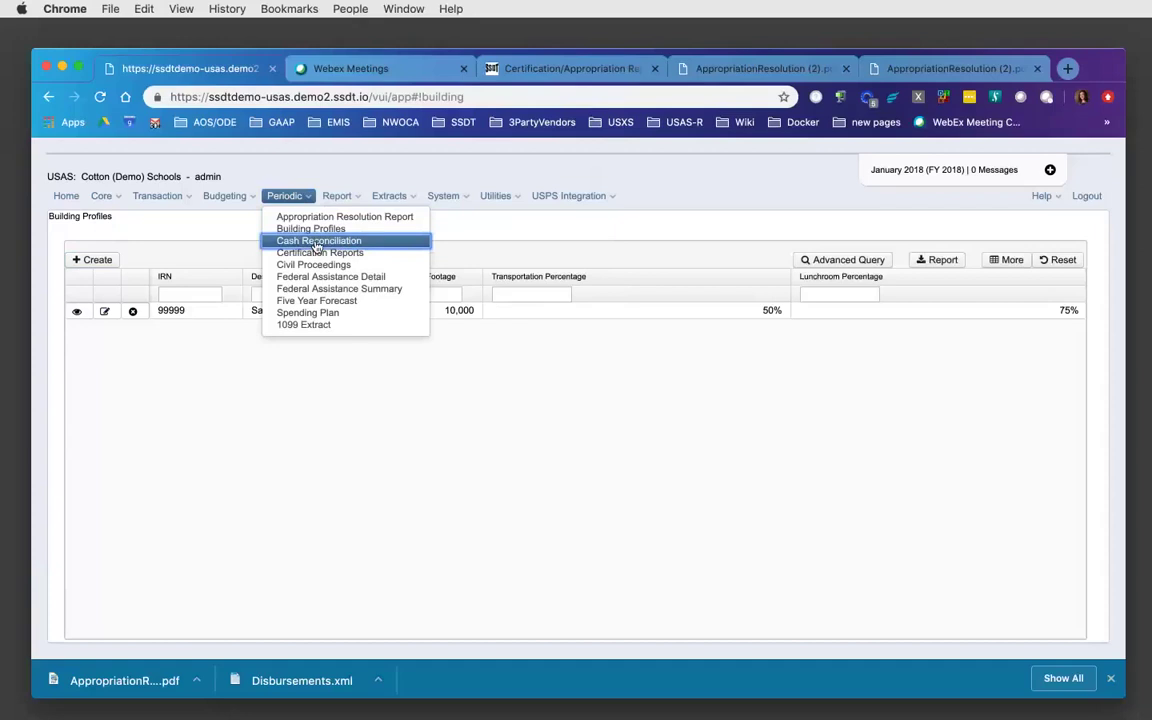
left_click(316, 244)
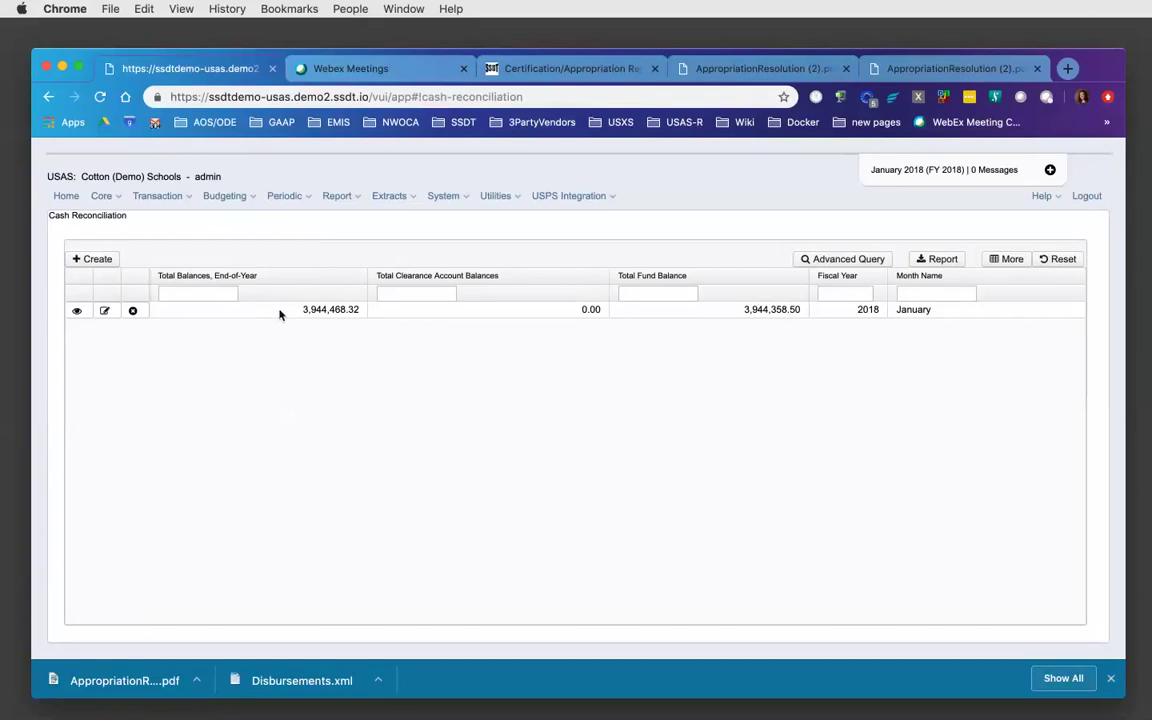
- Open the January 2018 cash reconciliation record for editing
left_click(106, 313)
left_click(105, 311)
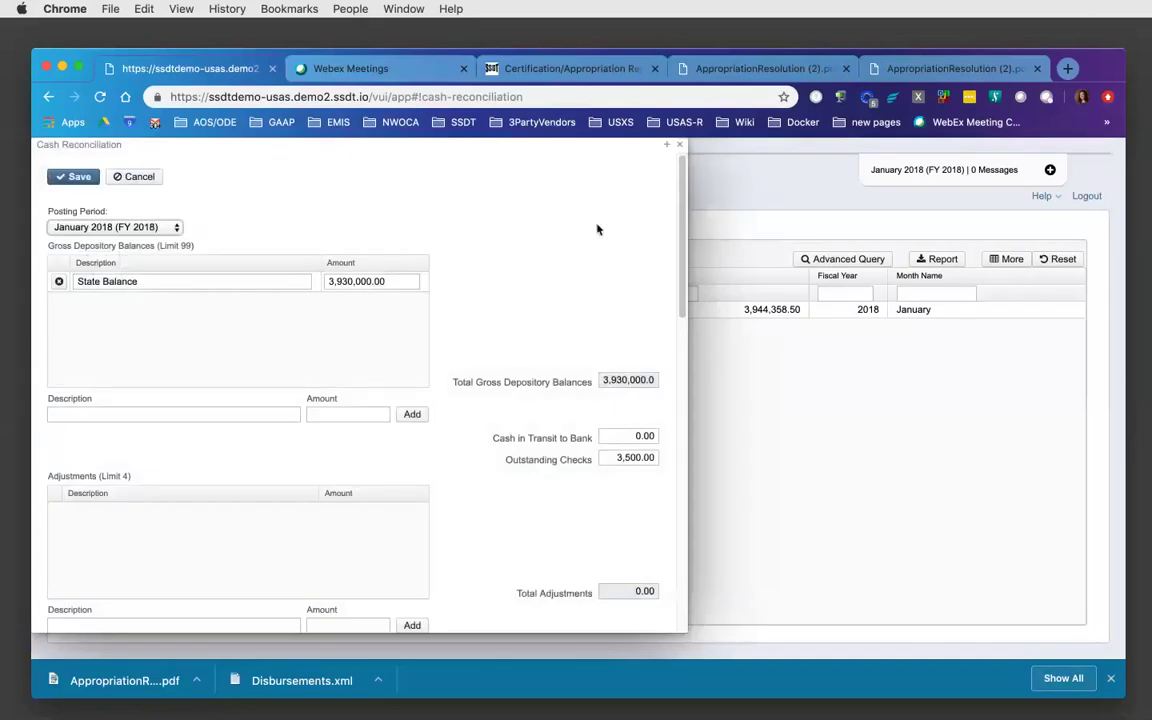
scroll(682, 225, "down", 1)
scroll(682, 225, "down", 1)
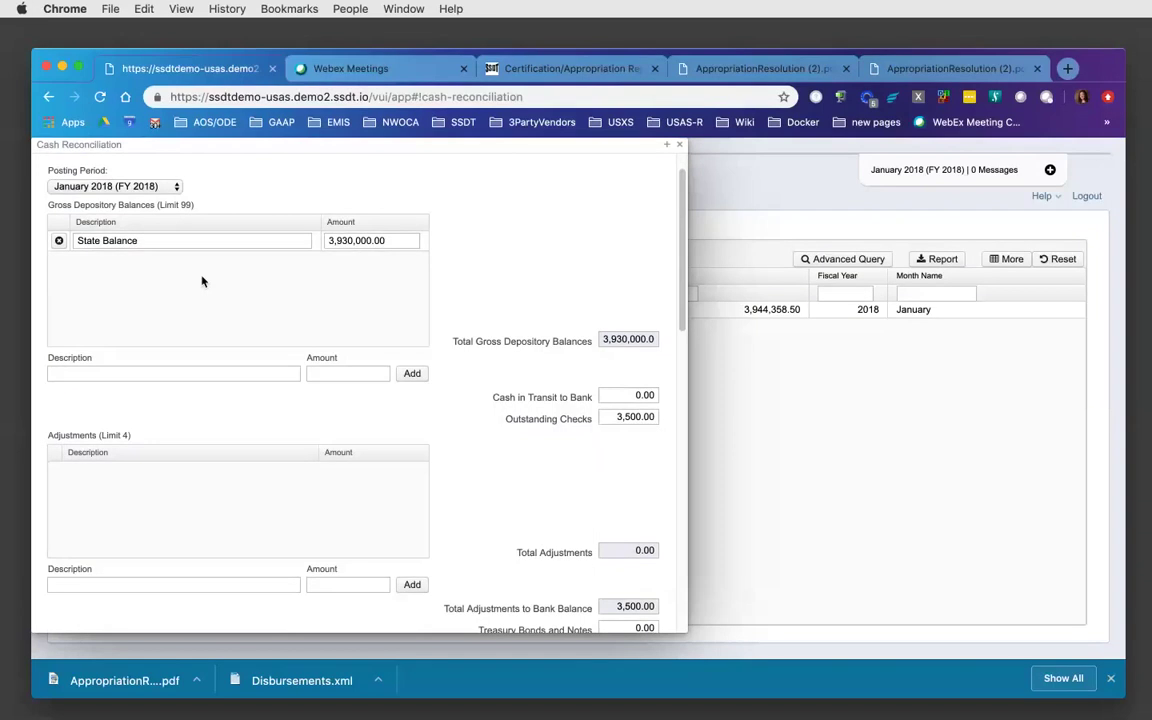
- Add a 'sampleville bank' gross depository balance of 400000, then delete that row
left_click(83, 373)
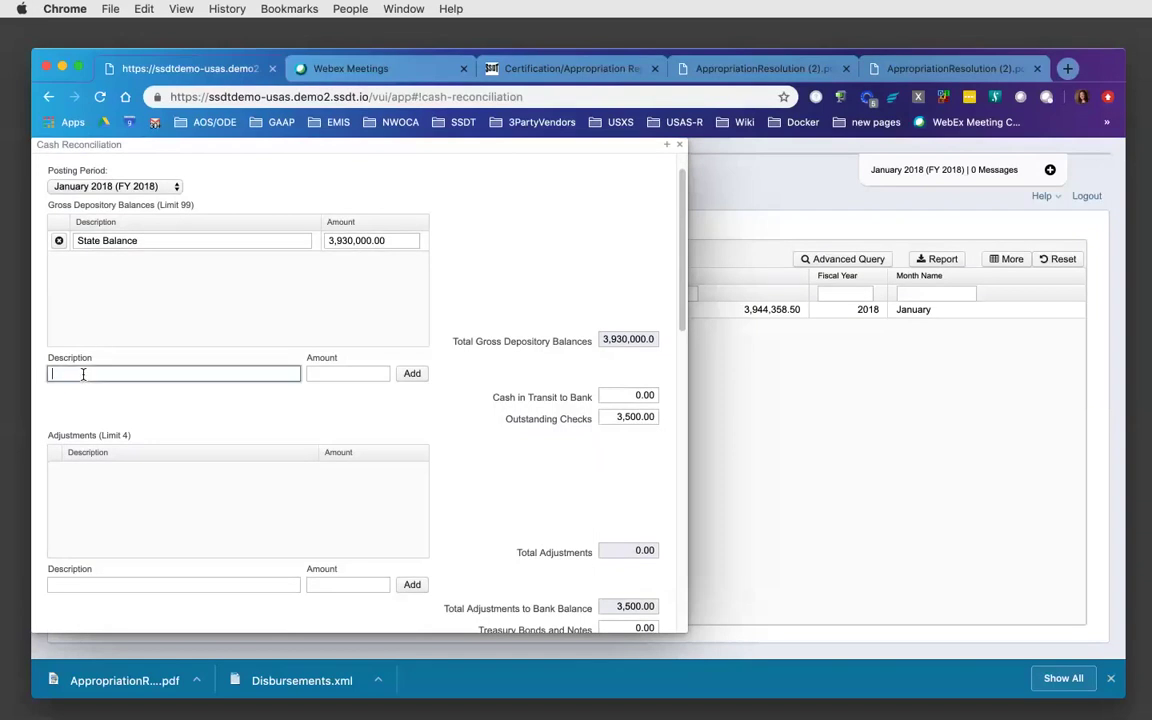
type("sampleville bank")
key("Tab")
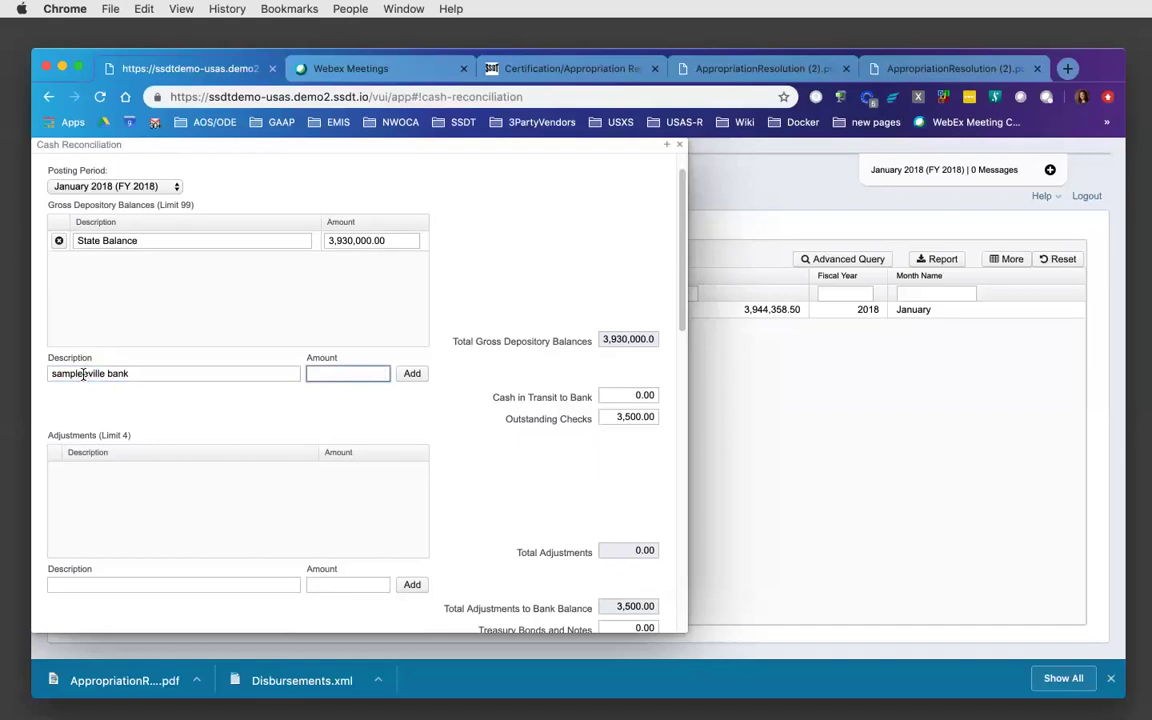
type("400000")
left_click(419, 378)
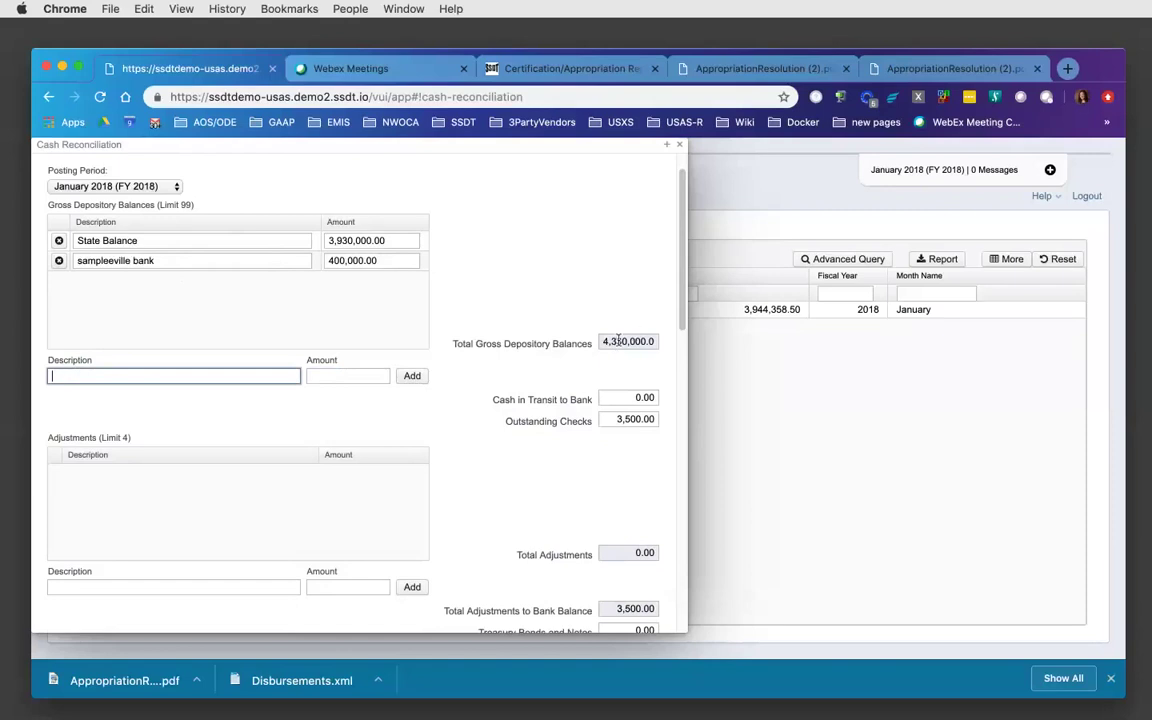
left_click(59, 261)
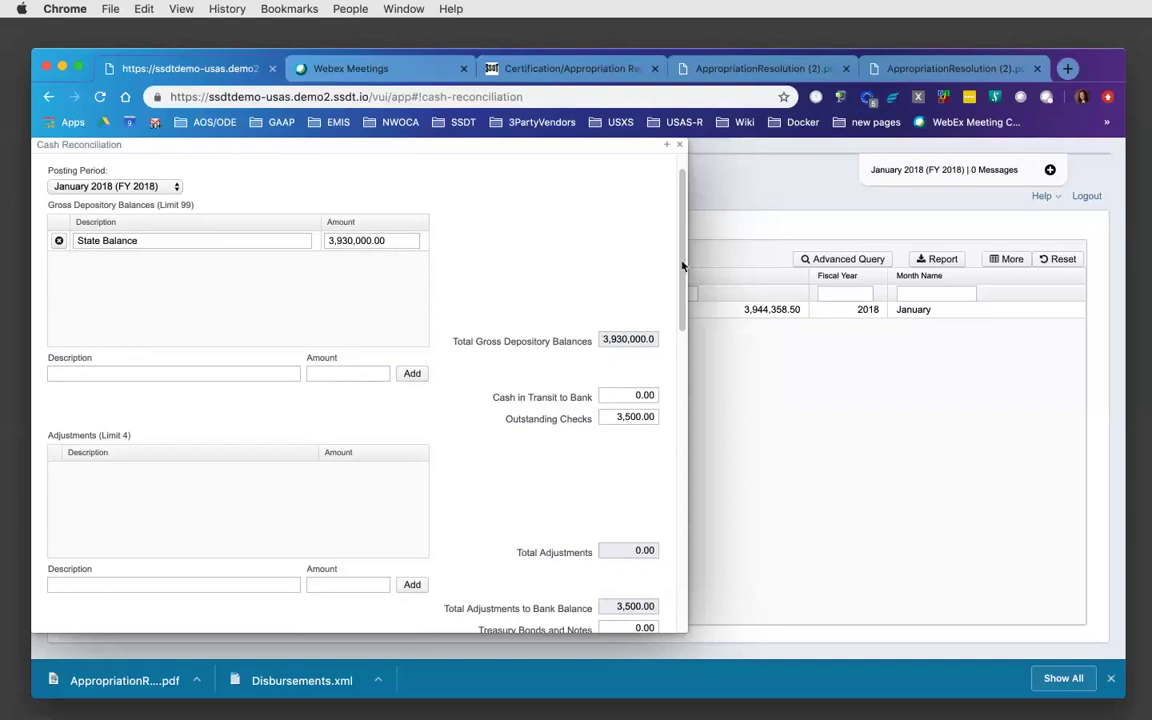
scroll(681, 265, "down", 2)
- Start a new adjustment description entry and dismiss the suggested description
scroll(681, 265, "down", 2)
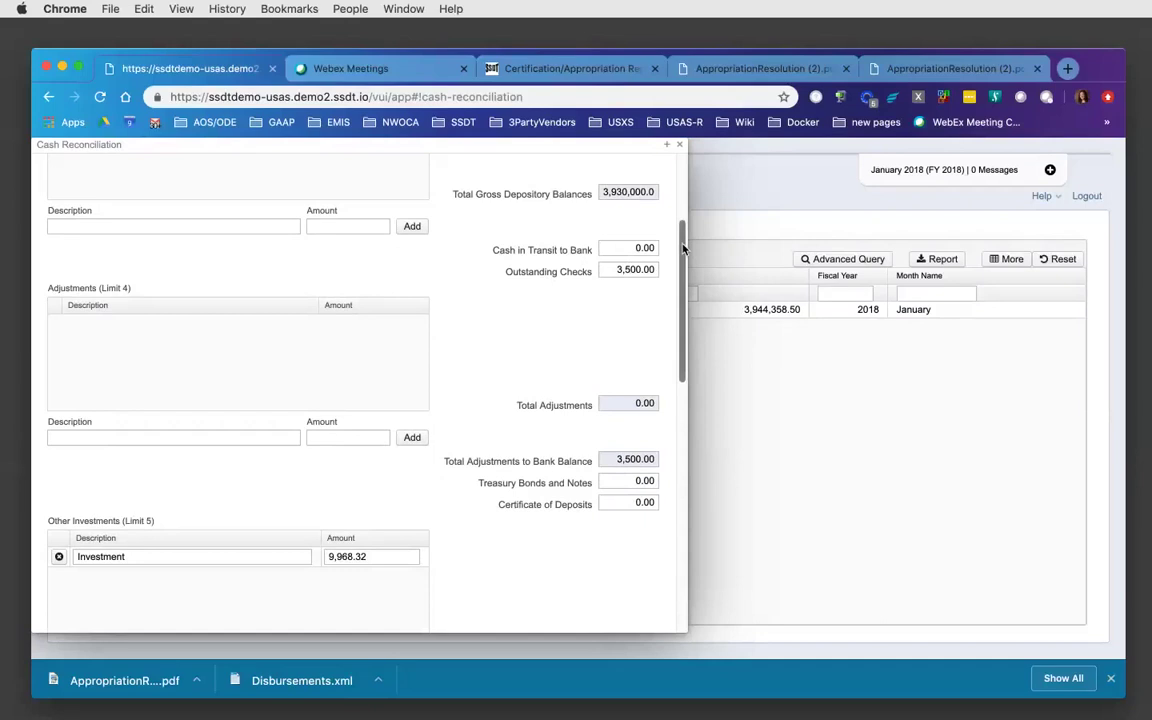
scroll(684, 266, "down", 1)
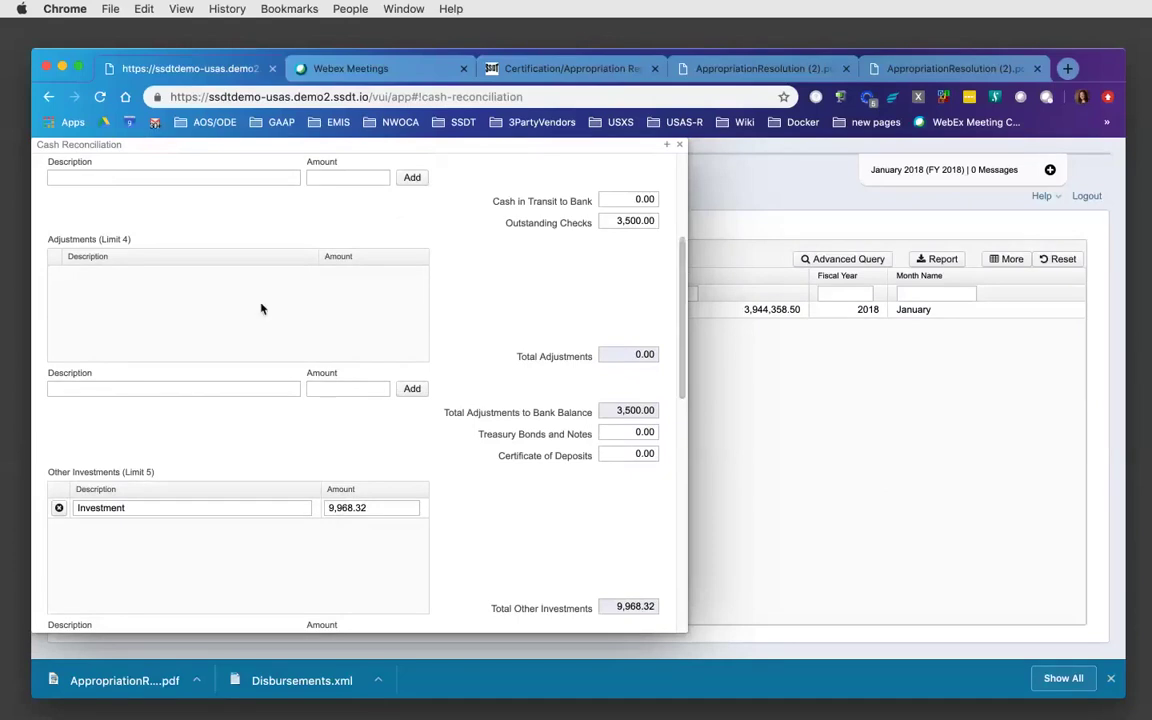
left_click(74, 389)
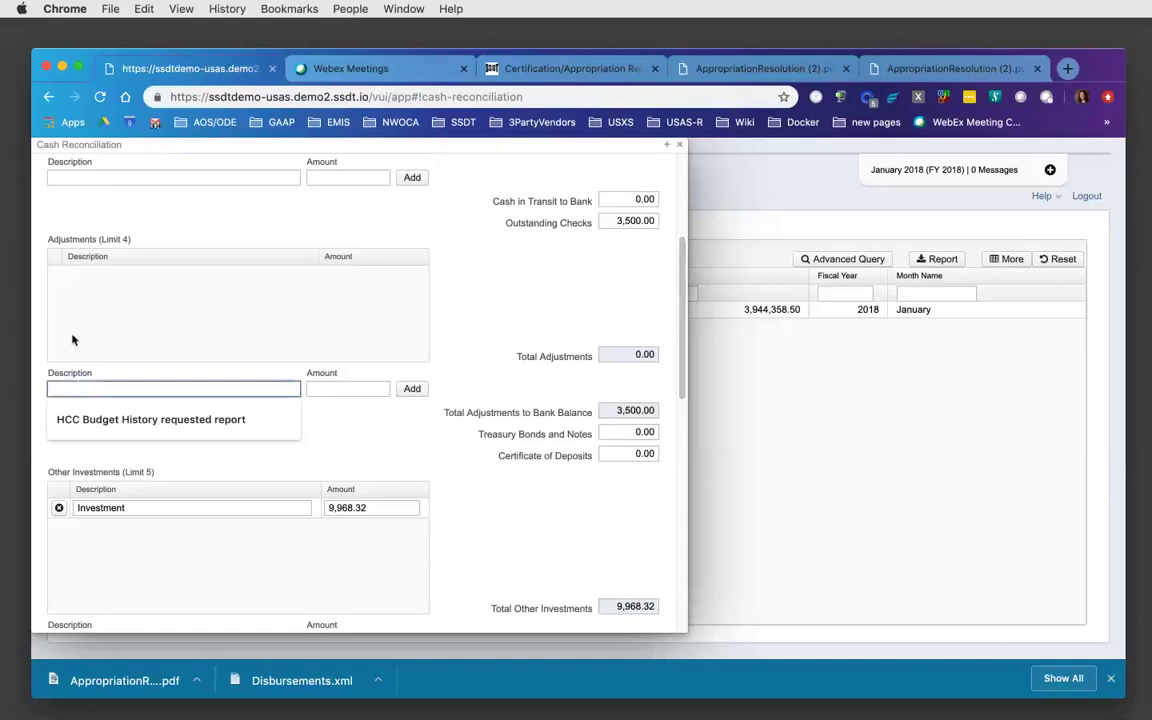
left_click(90, 280)
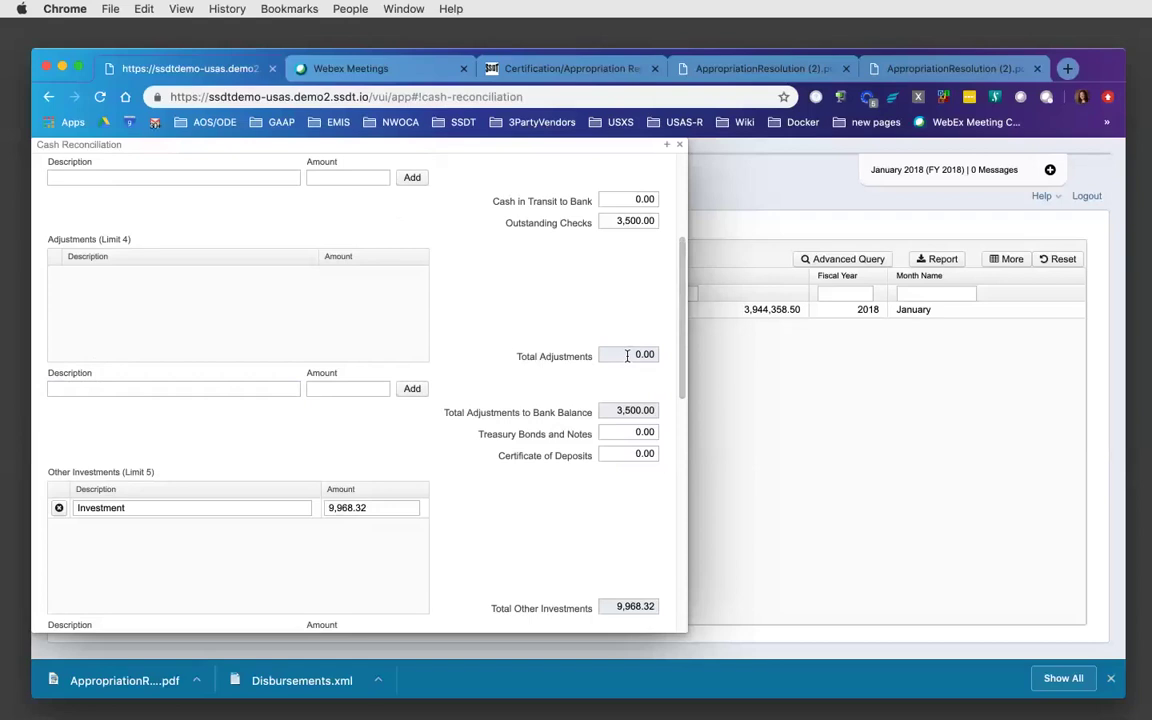
- Review the lower sections and select the Cash with Fiscal Agent amount for editing
scroll(684, 316, "down", 2)
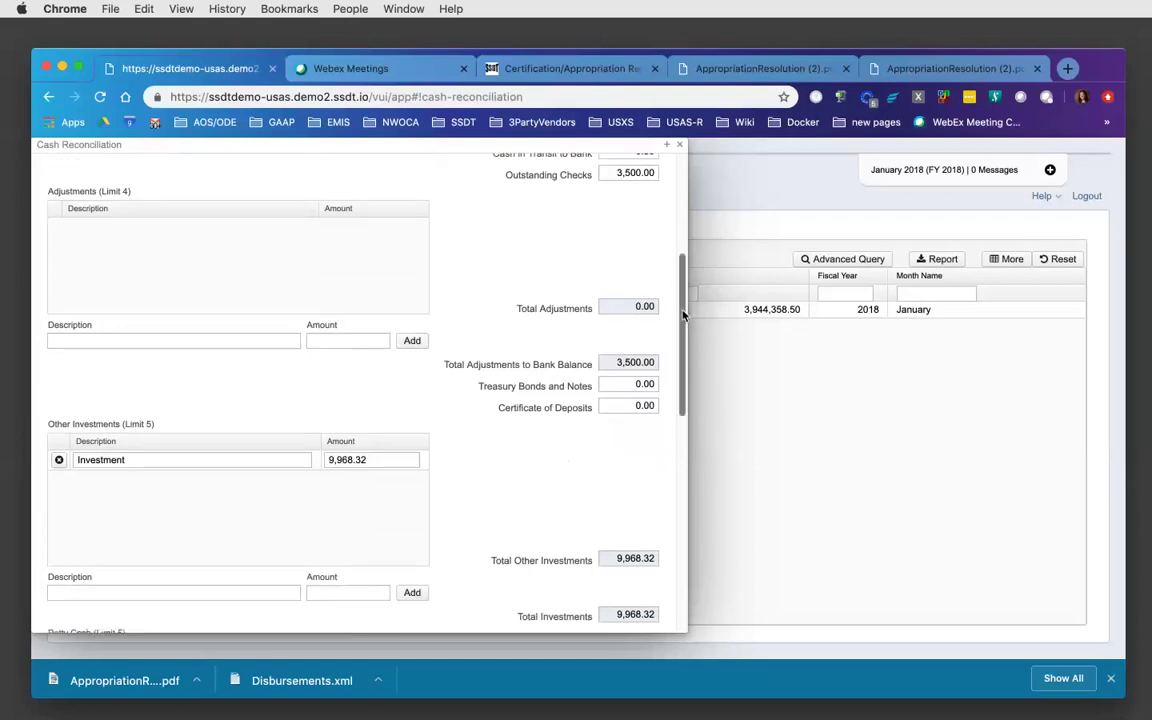
scroll(684, 316, "down", 3)
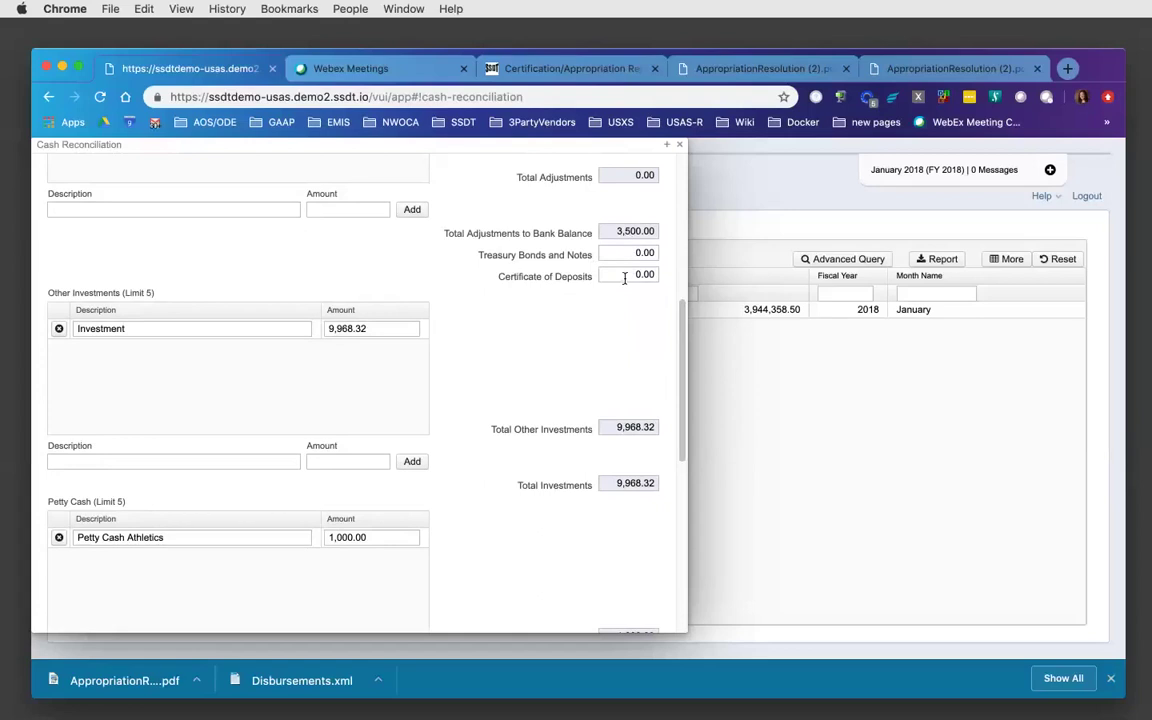
scroll(324, 290, "down", 3)
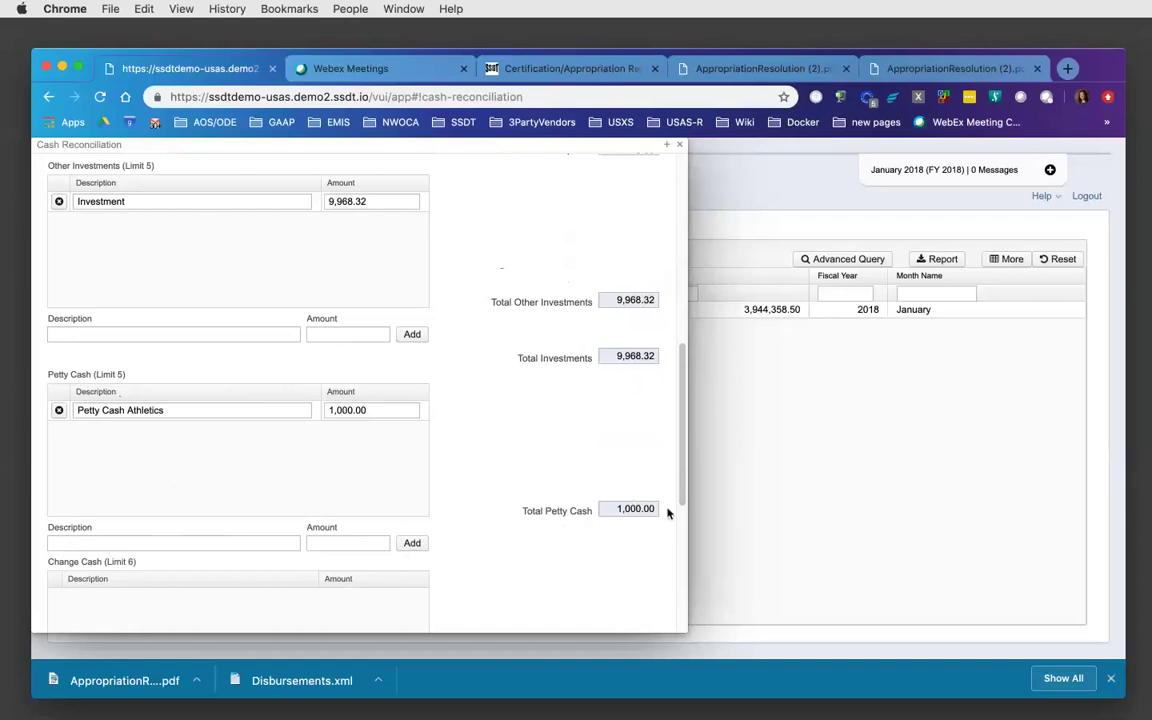
left_click_drag(681, 411, 677, 500)
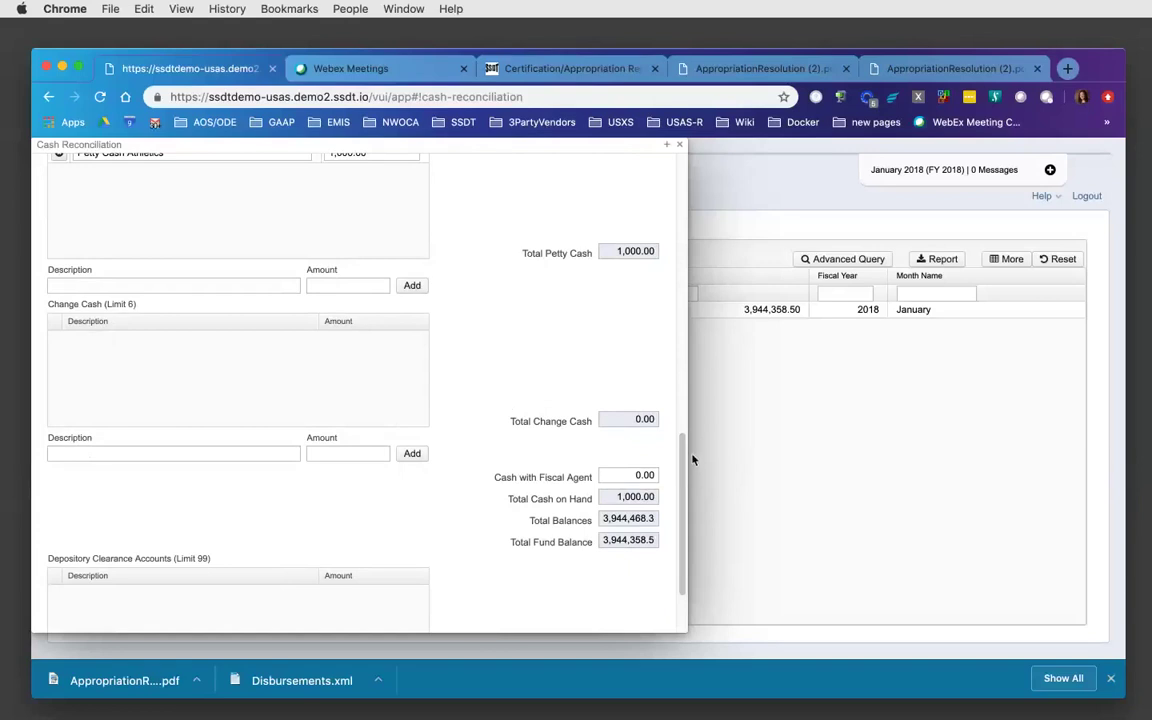
left_click_drag(681, 462, 684, 492)
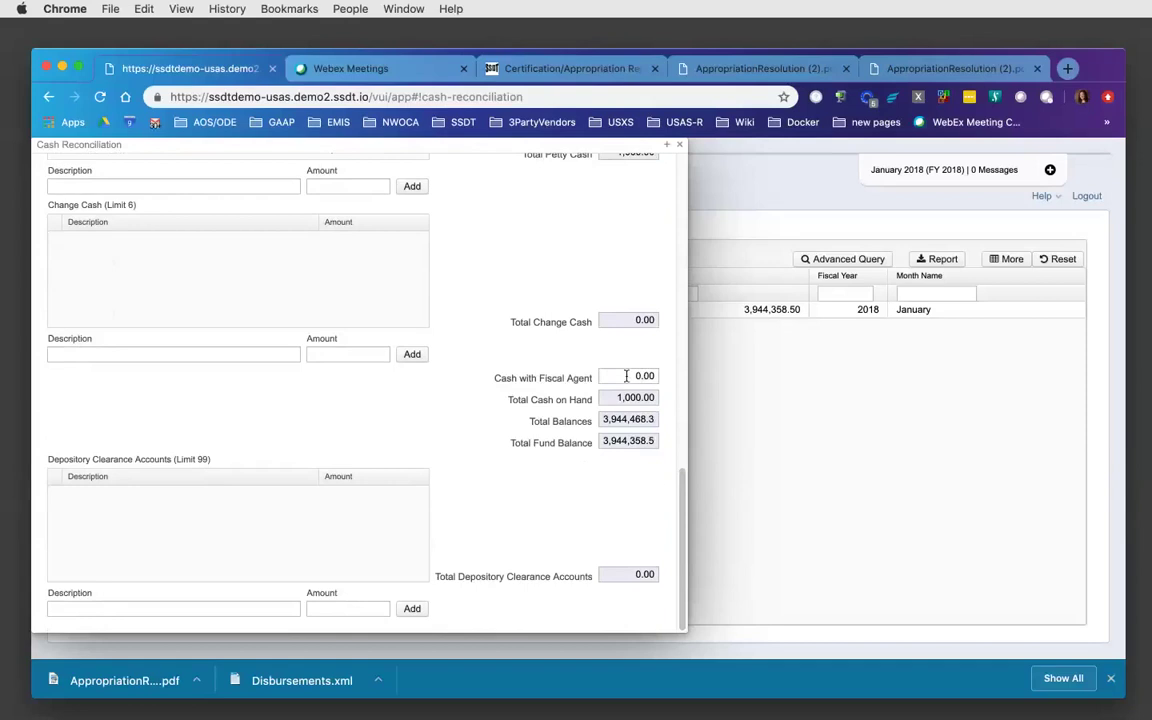
left_click(636, 375)
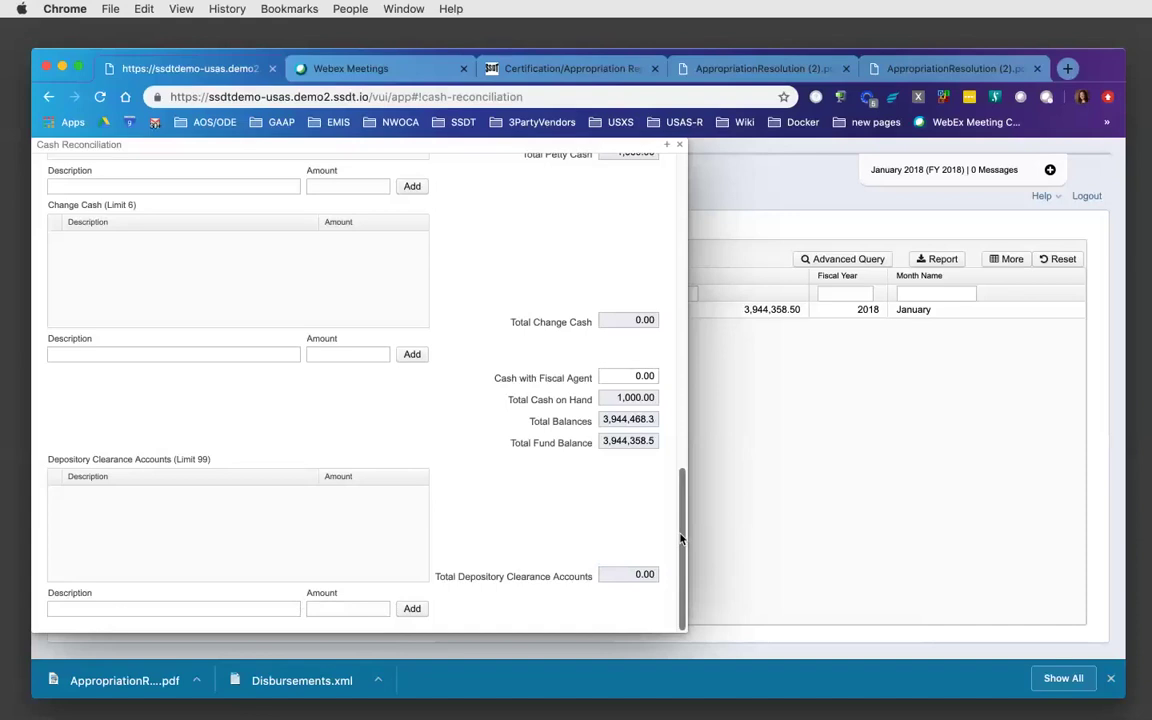
- Discard the unsaved reconciliation edits and clone the January 2018 record
left_click_drag(680, 540, 627, 191)
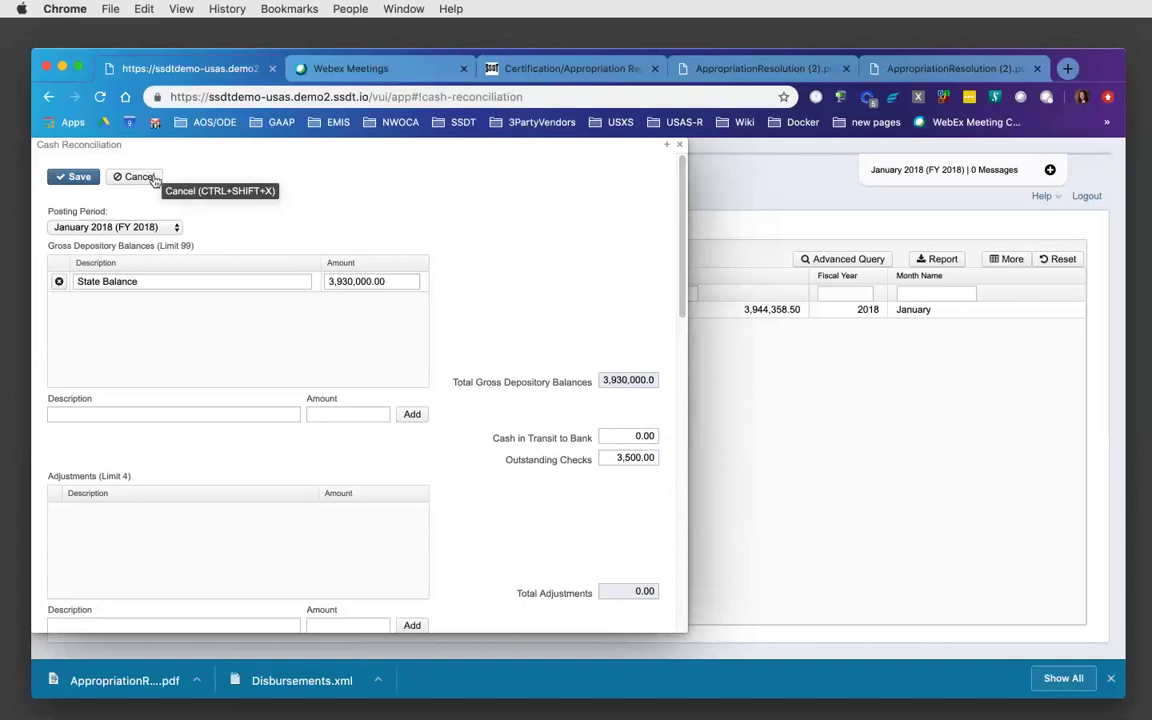
left_click(155, 180)
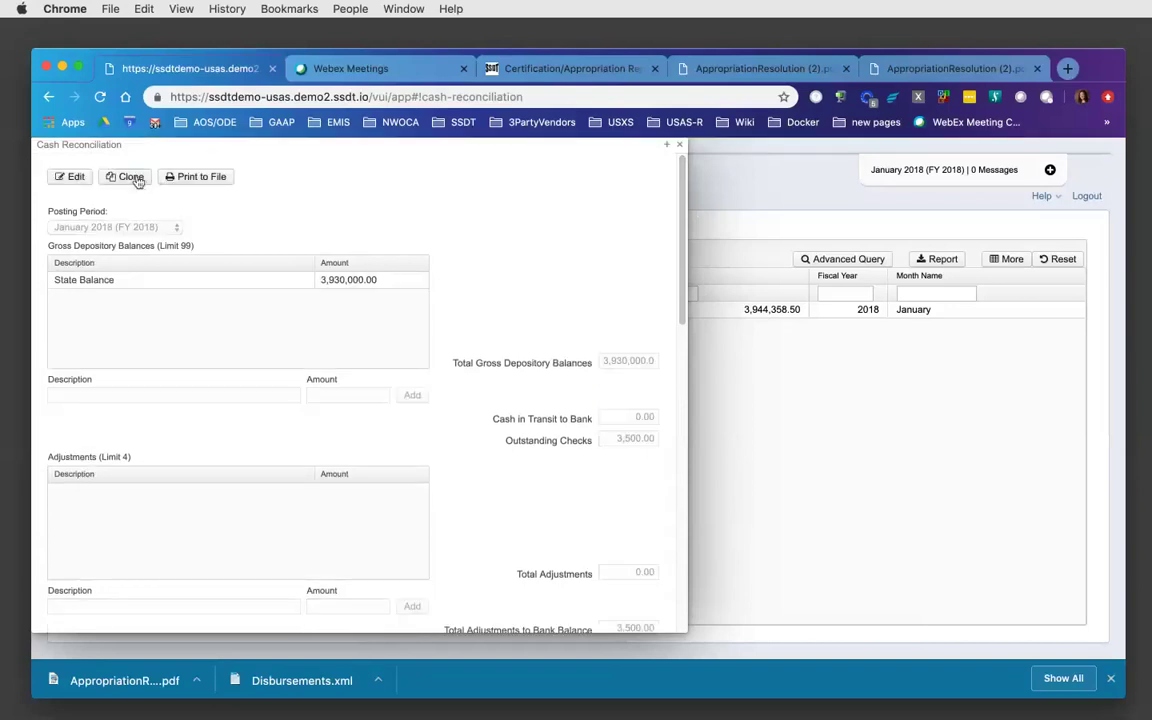
left_click(136, 180)
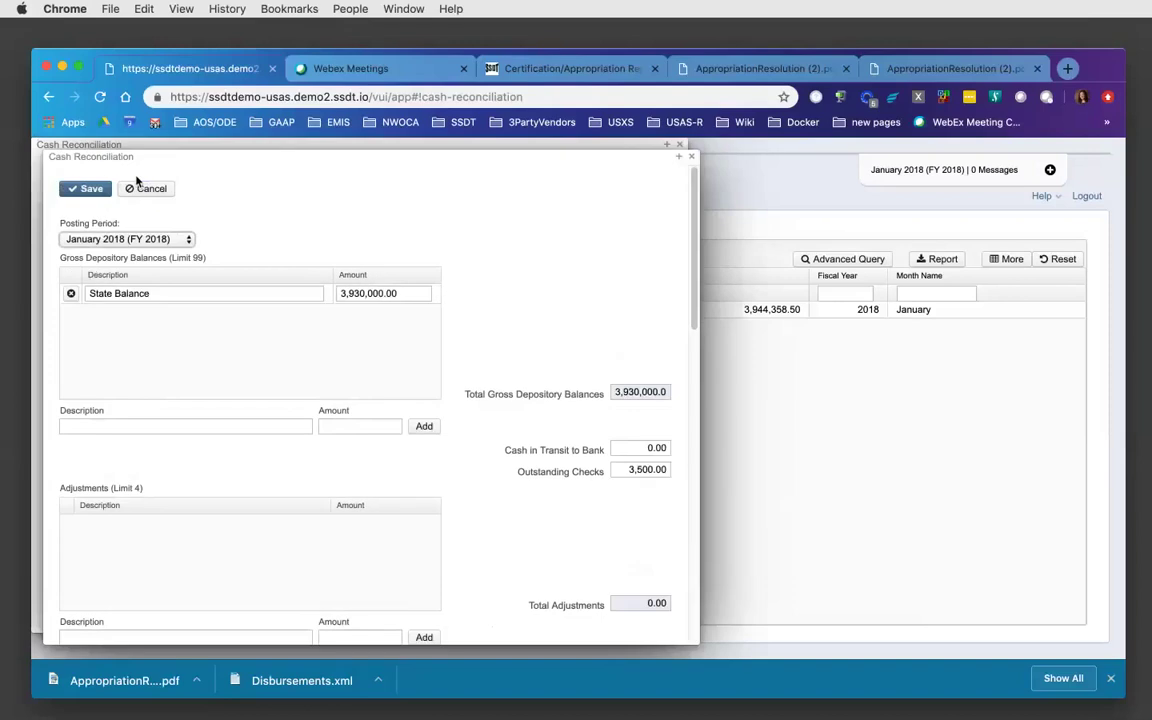
- Abandon the cloned reconciliation's State Balance edit without saving and close the record
left_click(393, 293)
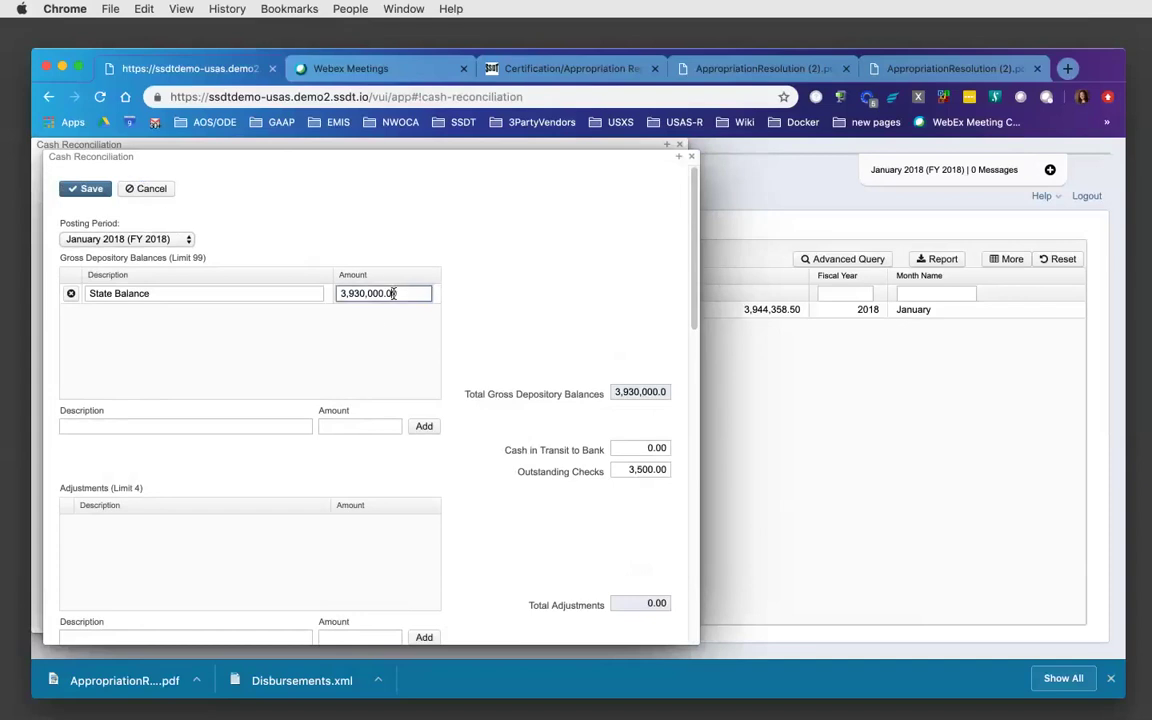
left_click(679, 146)
left_click(678, 148)
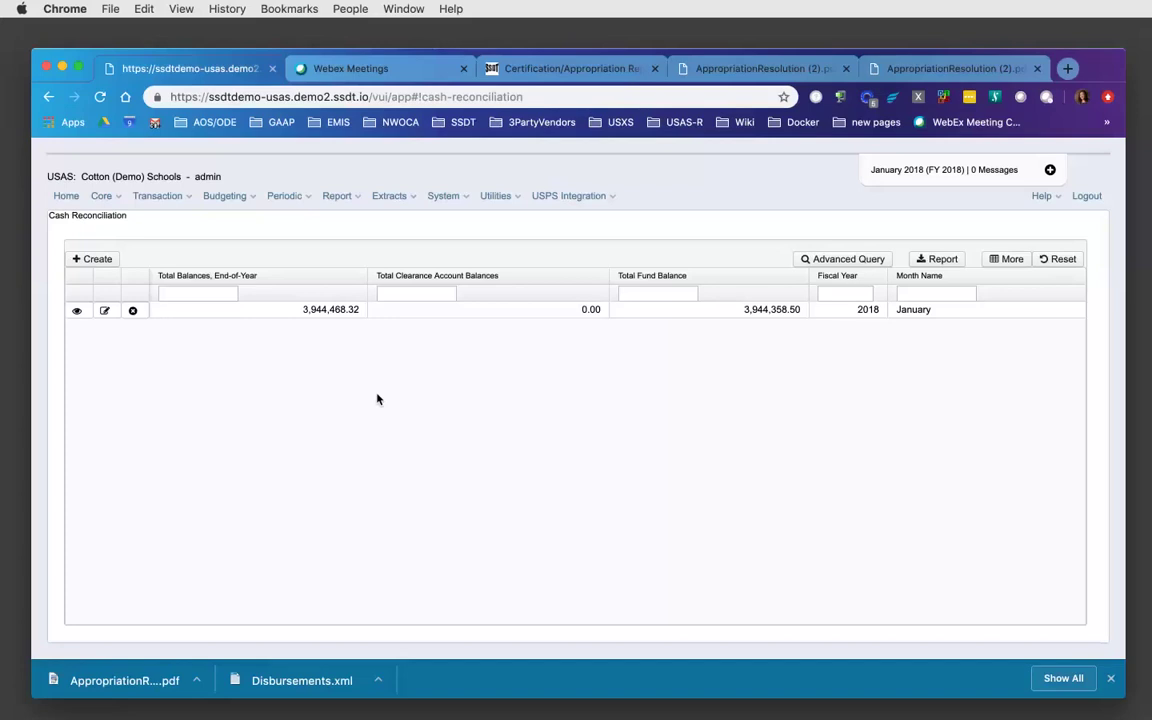
- Navigate through the Budgeting and Periodic menus to the Civil Proceedings page
left_click(245, 200)
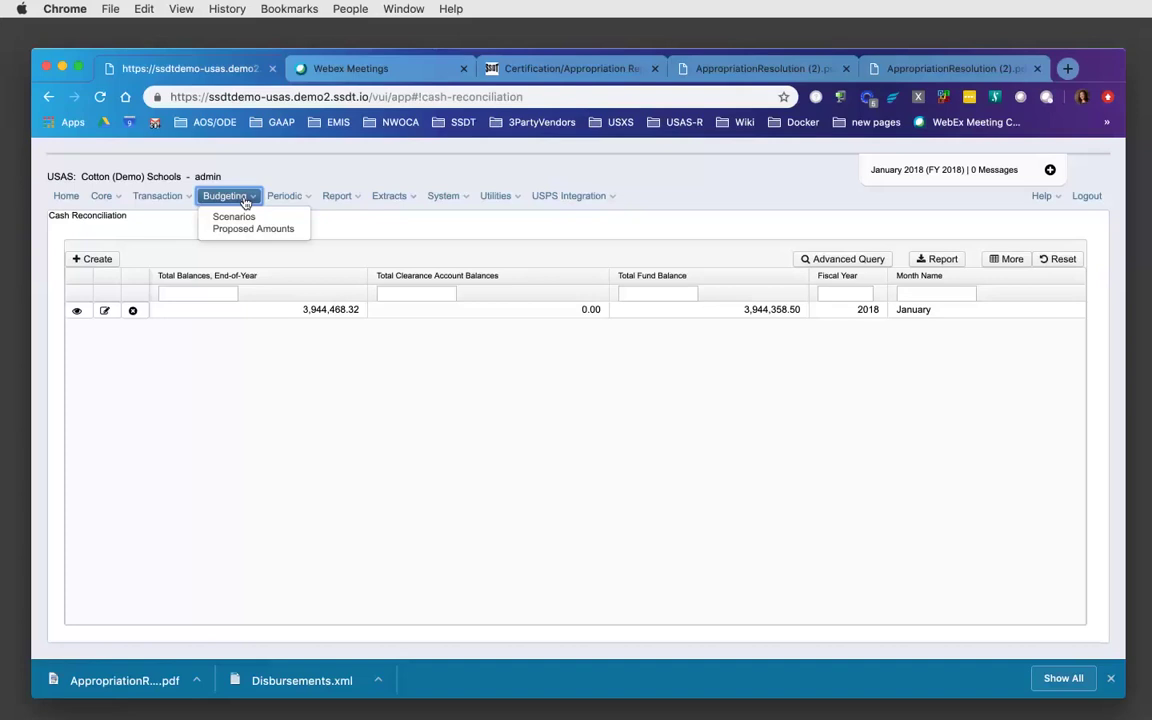
left_click(288, 197)
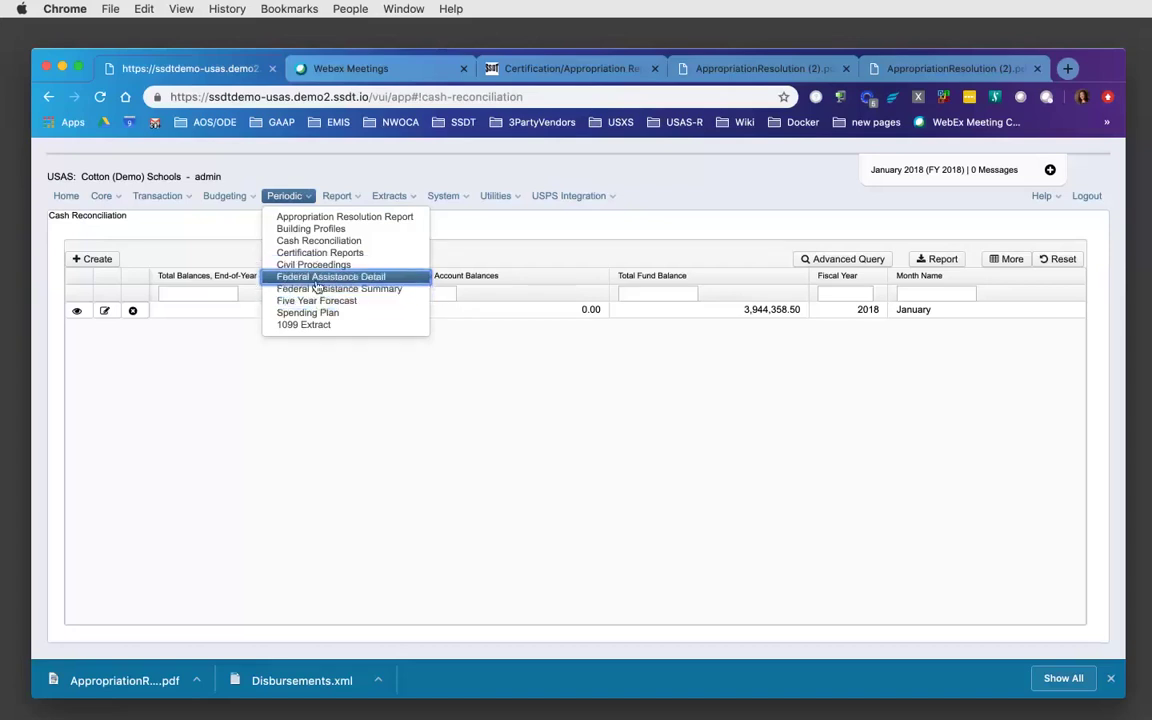
left_click(318, 265)
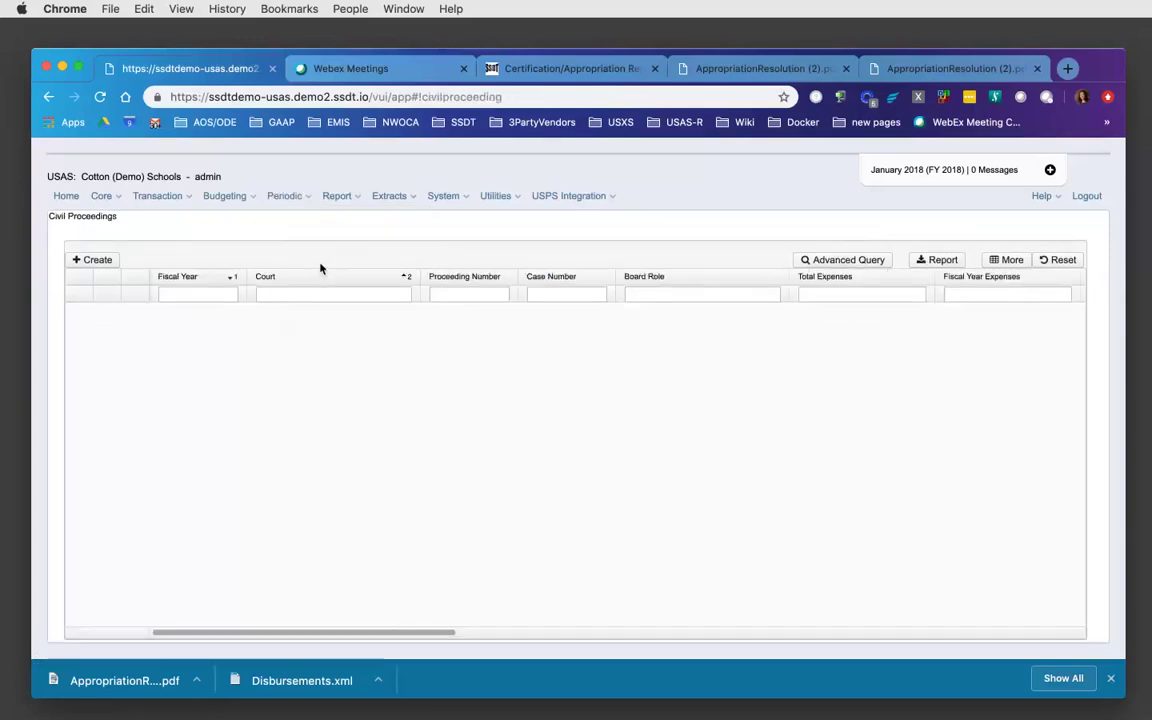
left_click(94, 261)
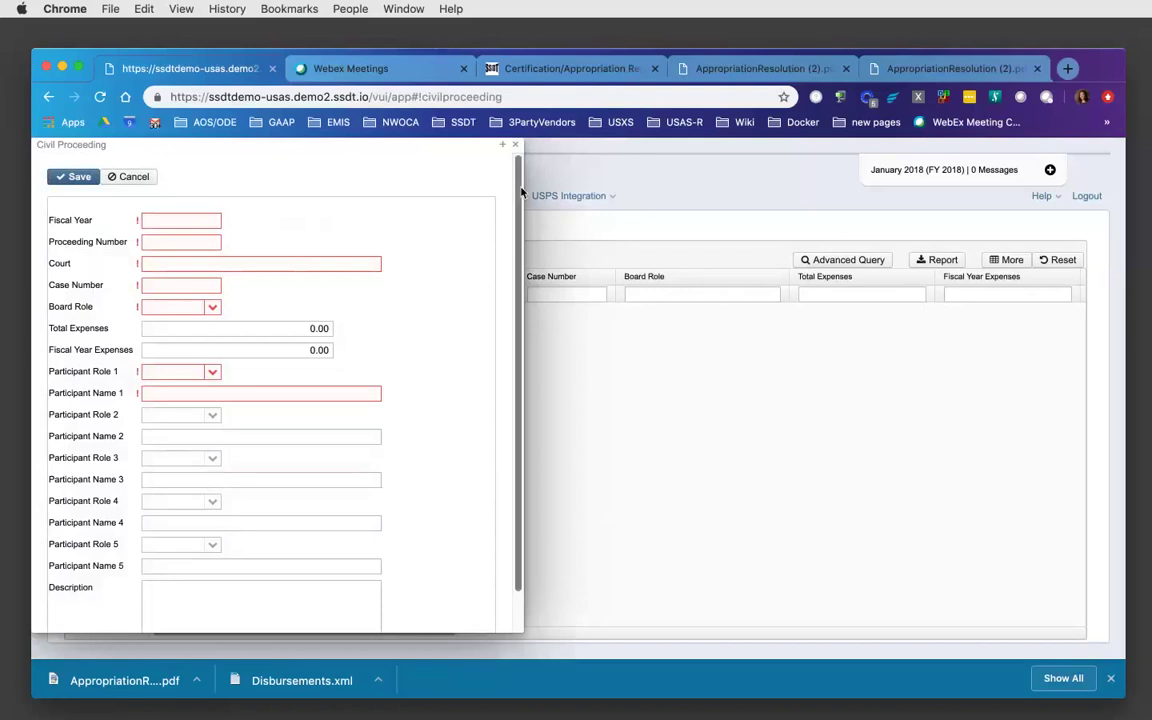
left_click_drag(520, 191, 522, 221)
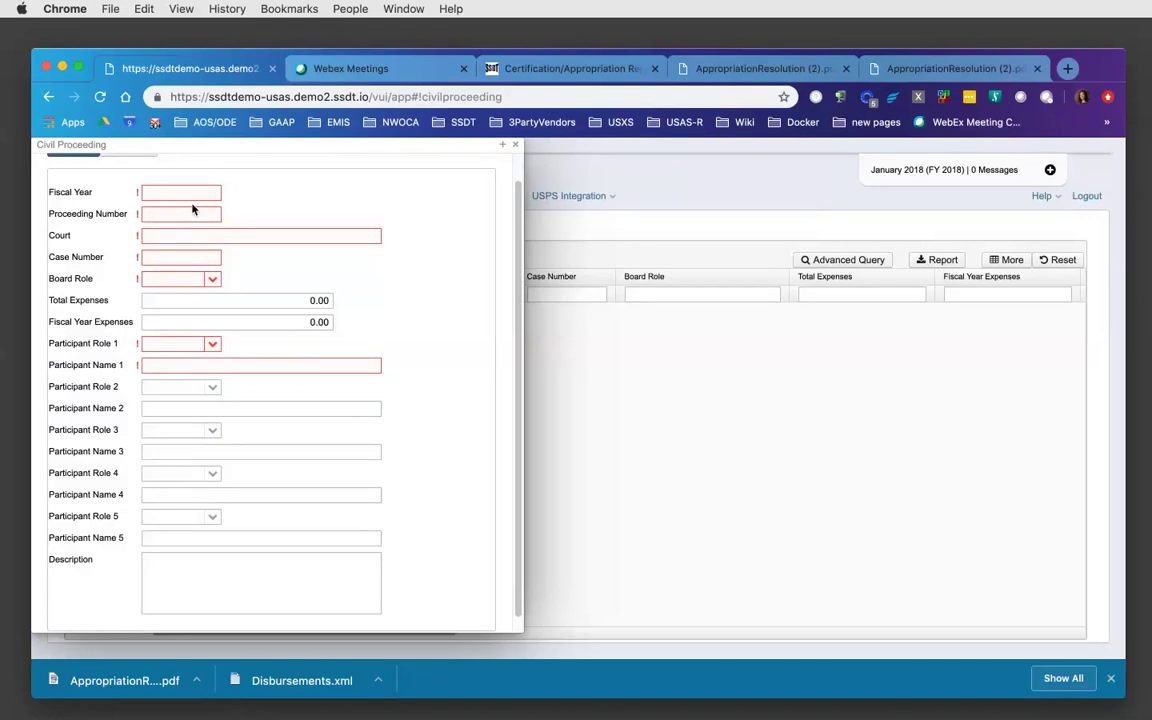
scroll(518, 190, "up", 2)
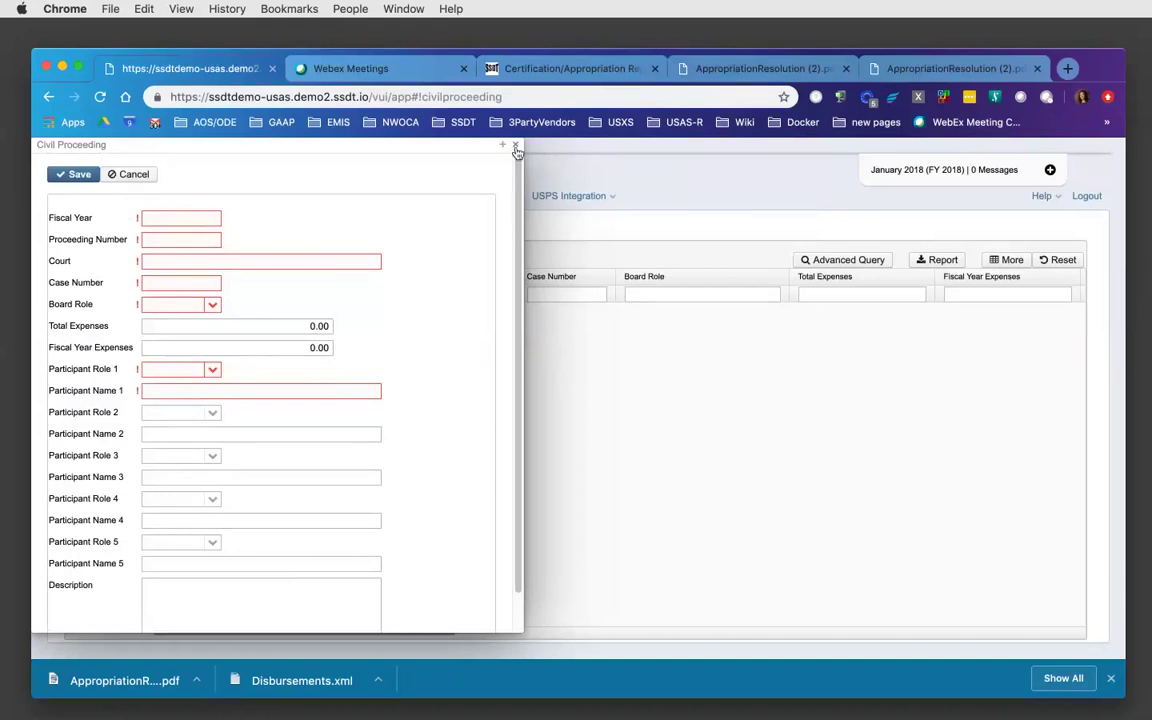
left_click(517, 146)
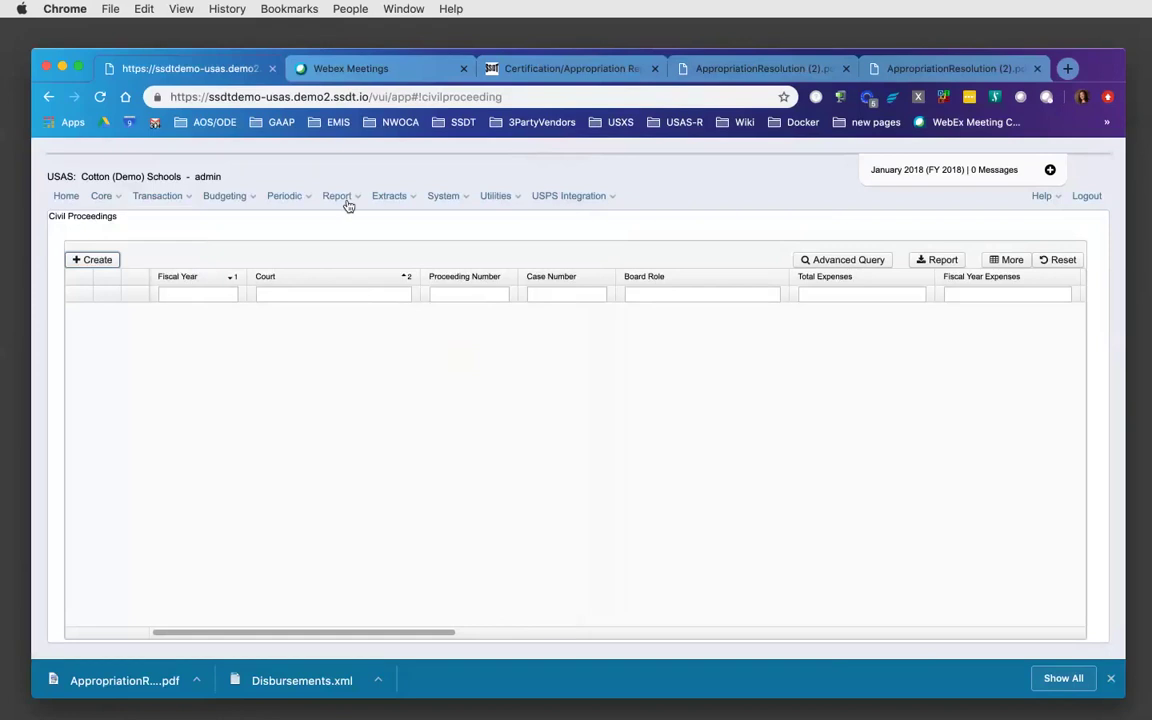
- Open a new Federal Assistance Summary entry, check the Assistance Over Threshold tooltip, then cancel it
left_click(300, 197)
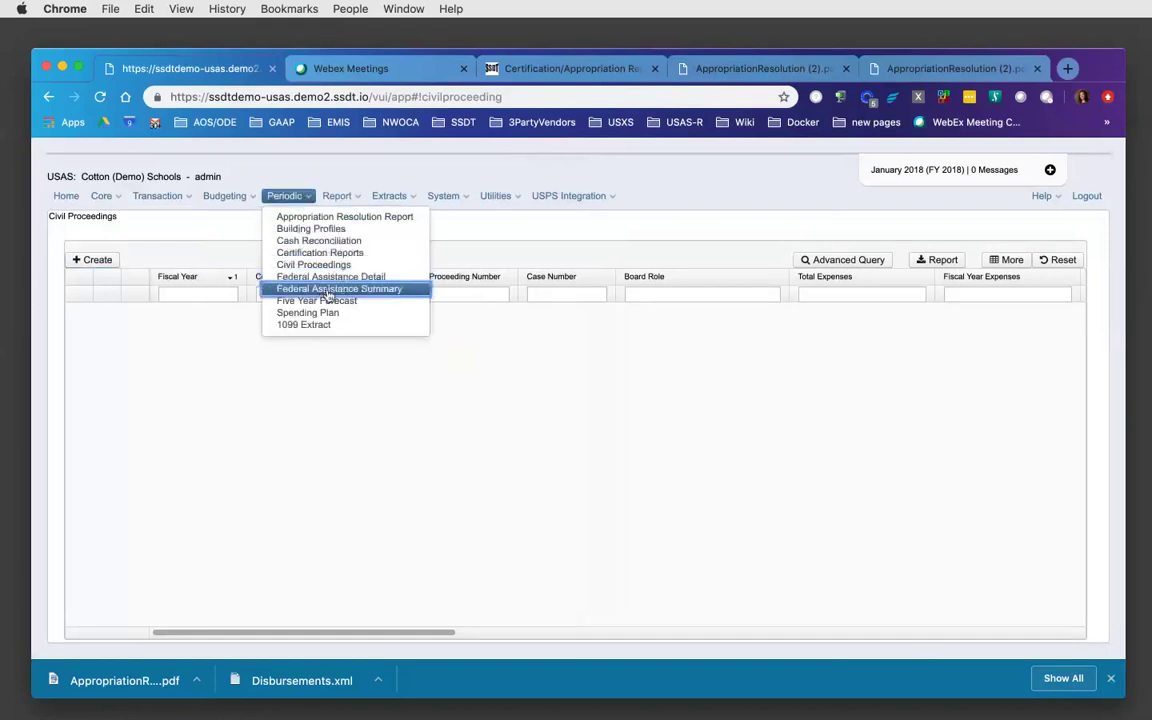
left_click(327, 287)
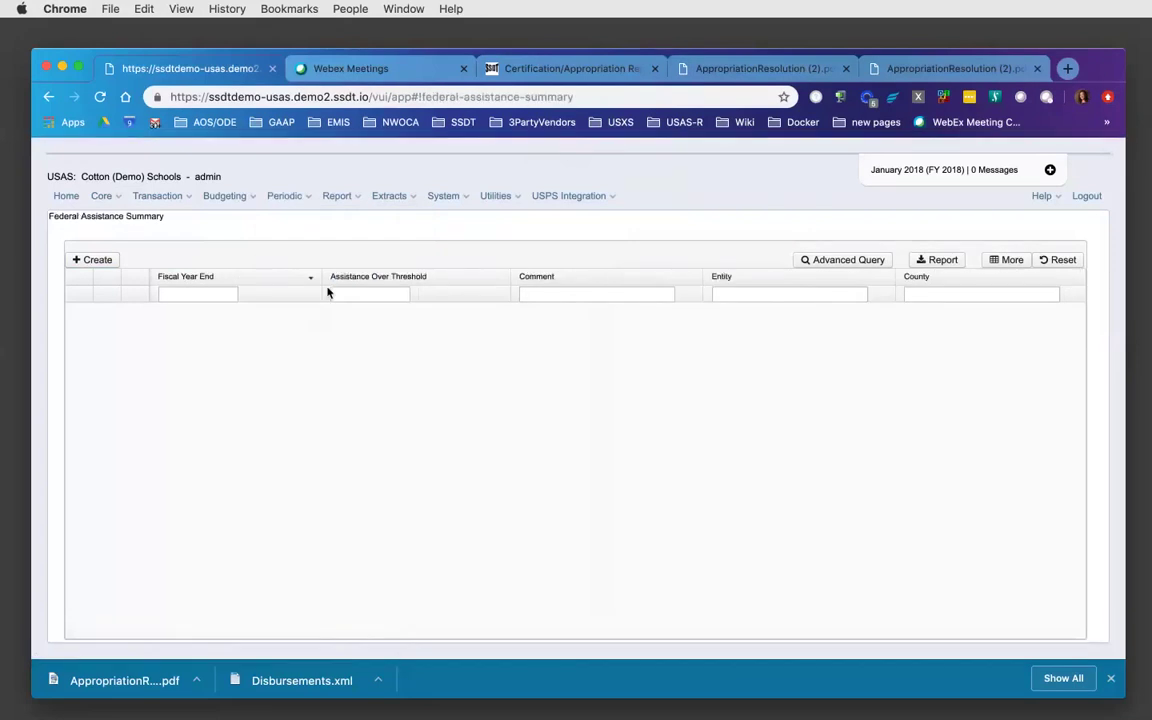
left_click(100, 261)
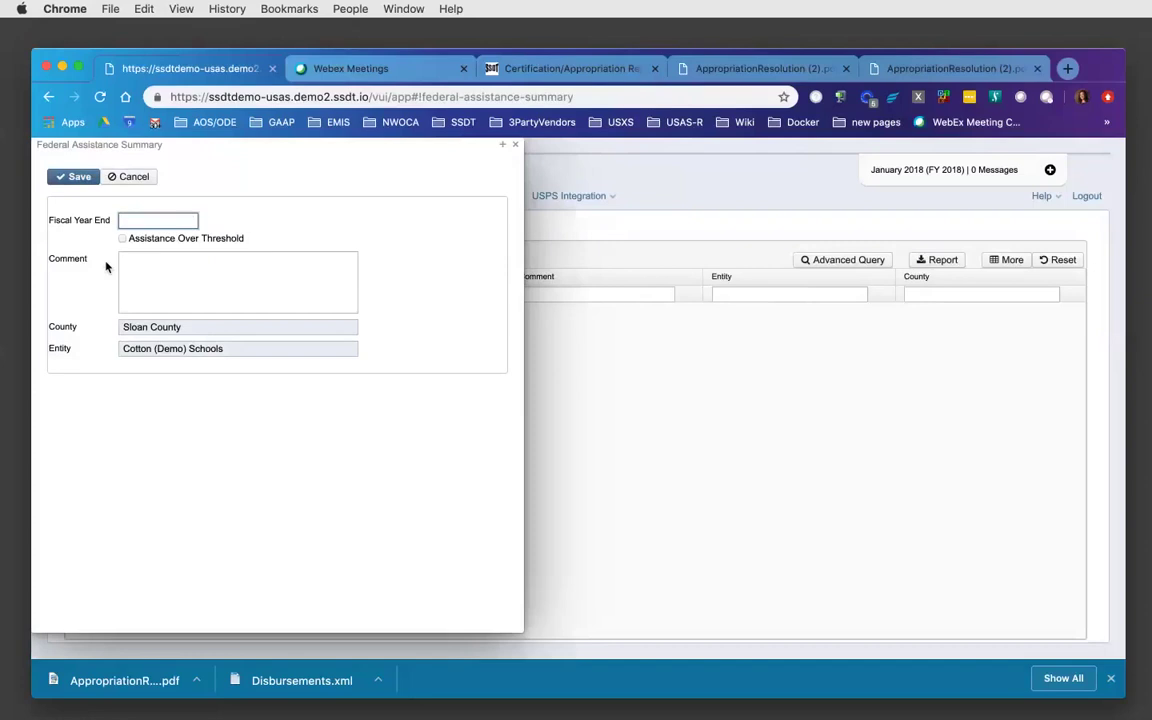
mouse_move(150, 243)
left_click(135, 176)
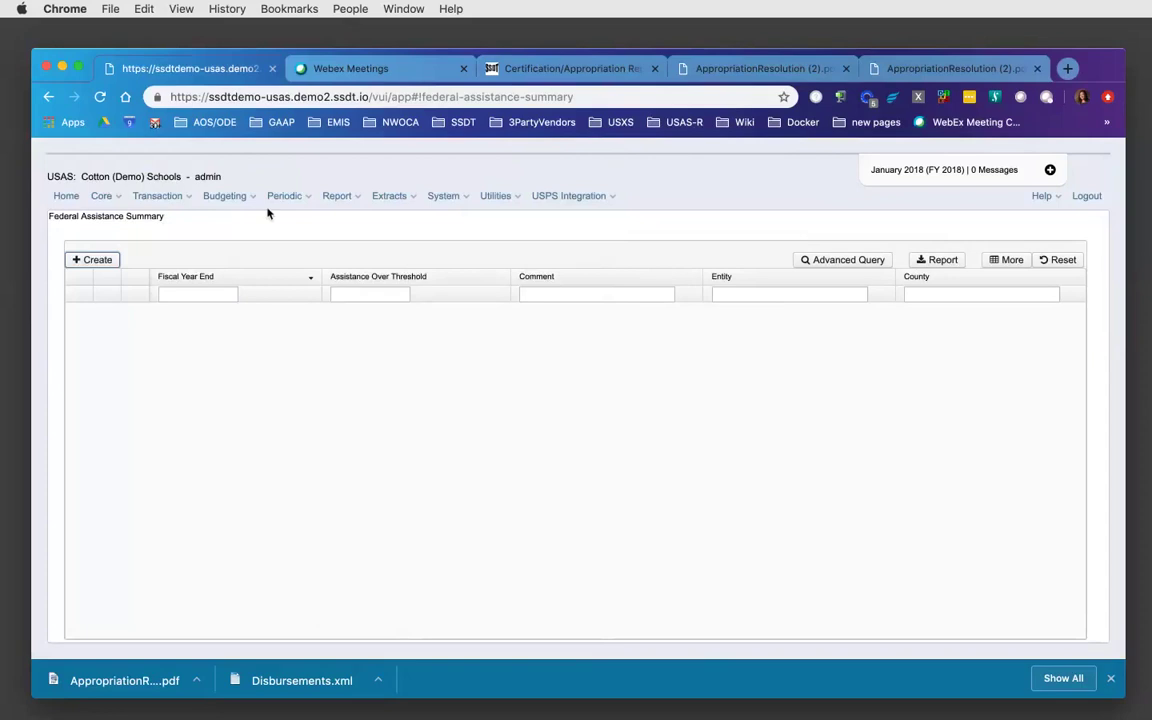
- Open the Federal Assistance Detail page and start a new detail entry
left_click(305, 199)
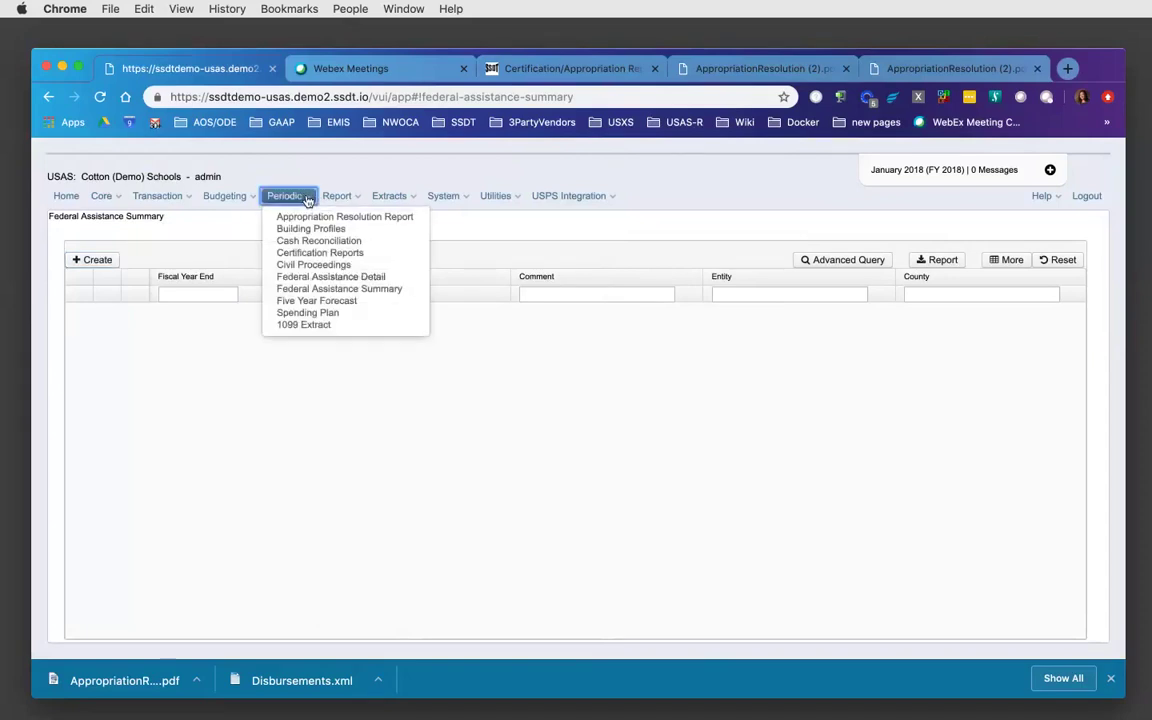
left_click(323, 278)
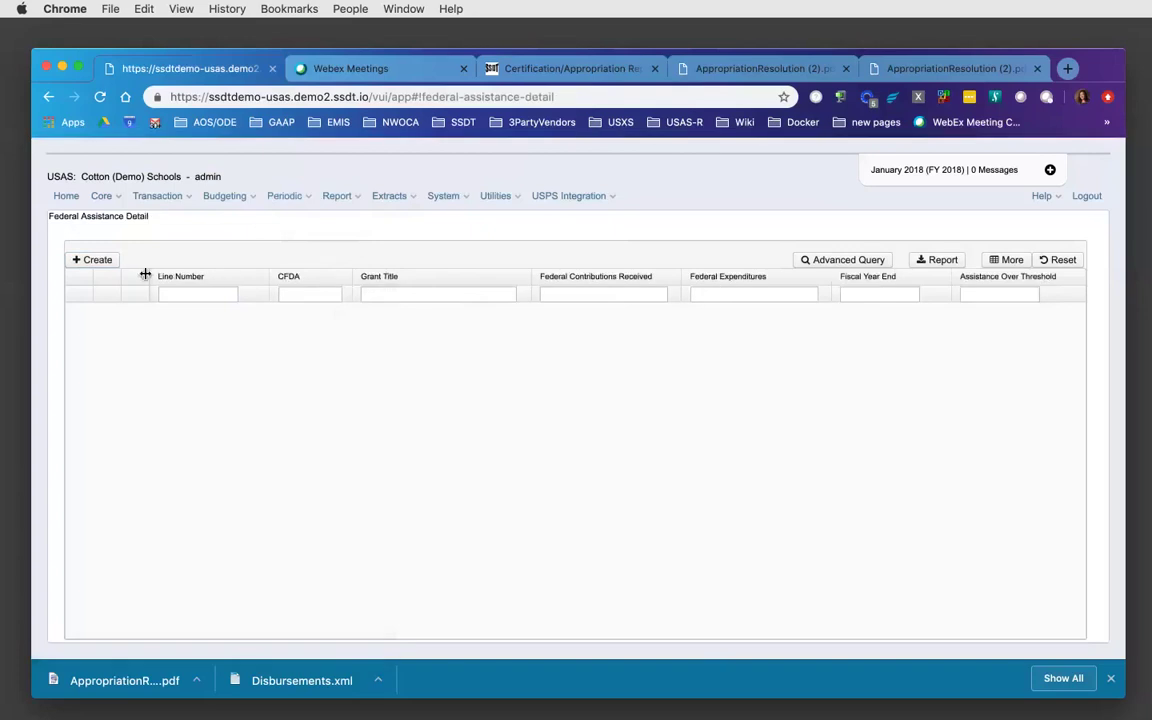
left_click(96, 260)
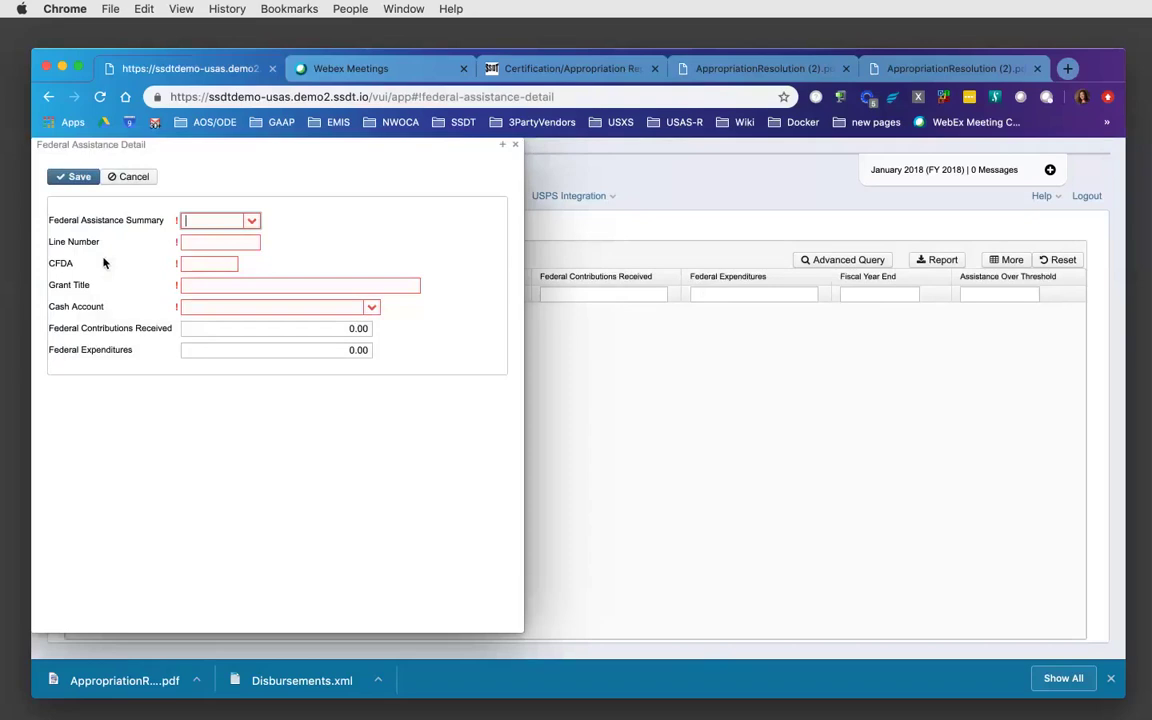
- Visit the Summary, CFDA, Grant Title, Cash Account and Contributions fields, attempt saving empty, then discard
left_click(255, 221)
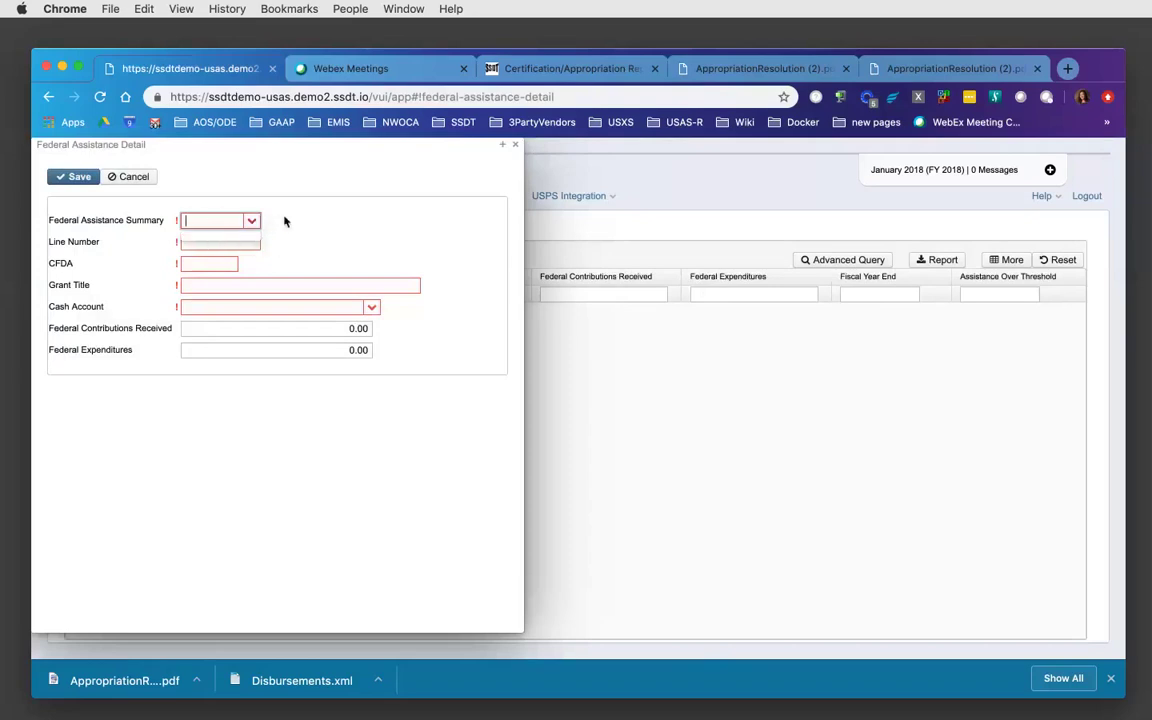
left_click(204, 266)
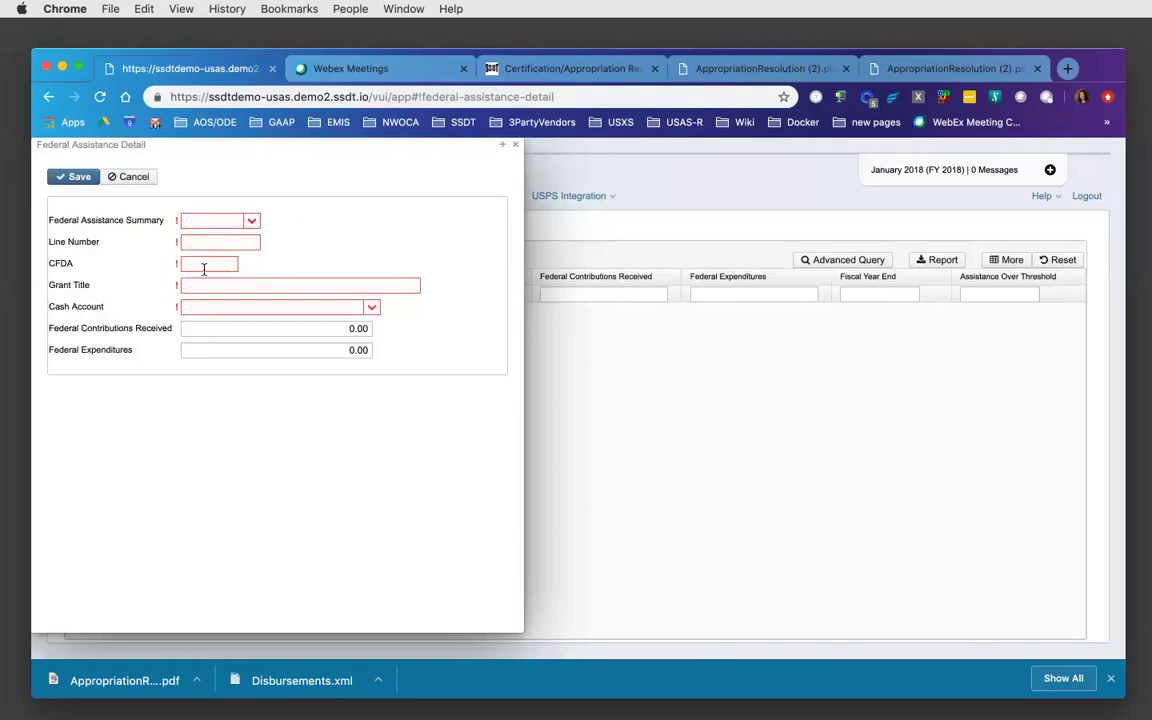
left_click(201, 287)
left_click(195, 308)
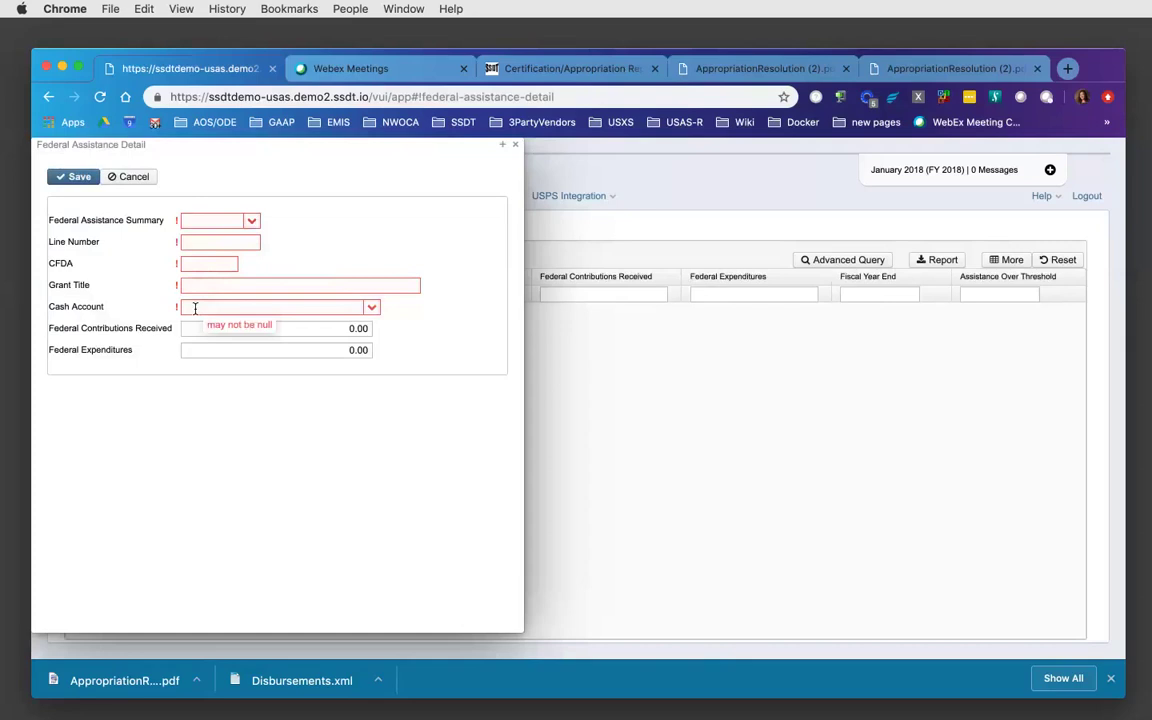
left_click(193, 332)
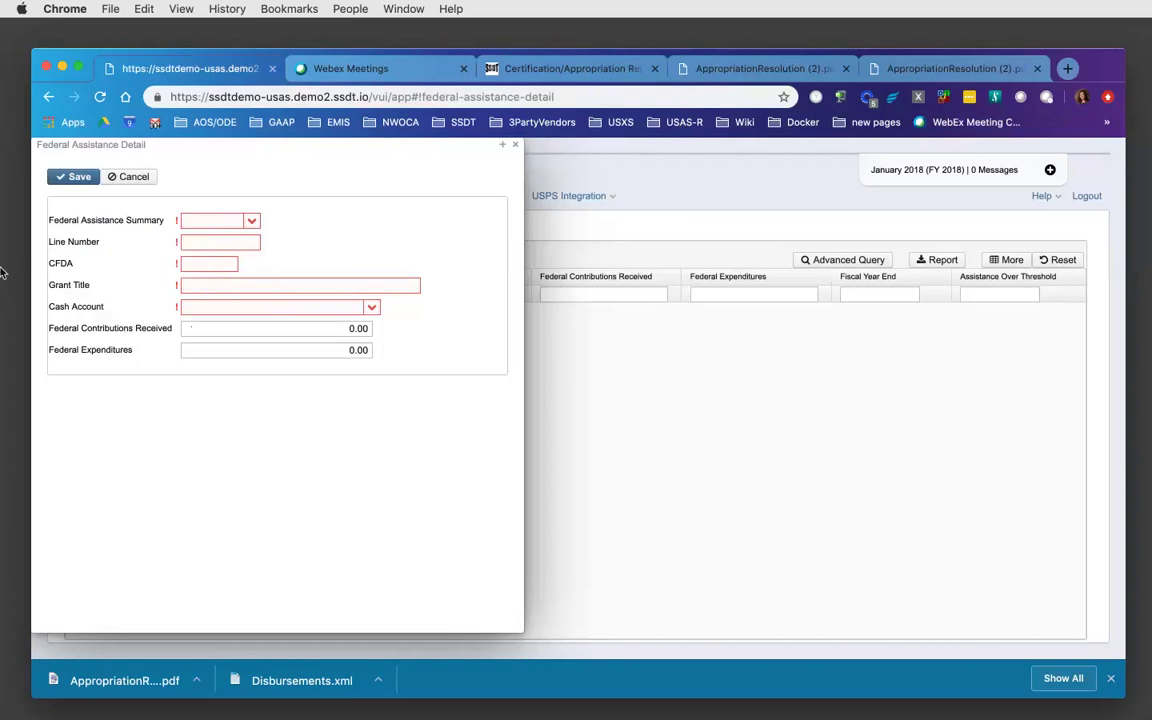
left_click(80, 177)
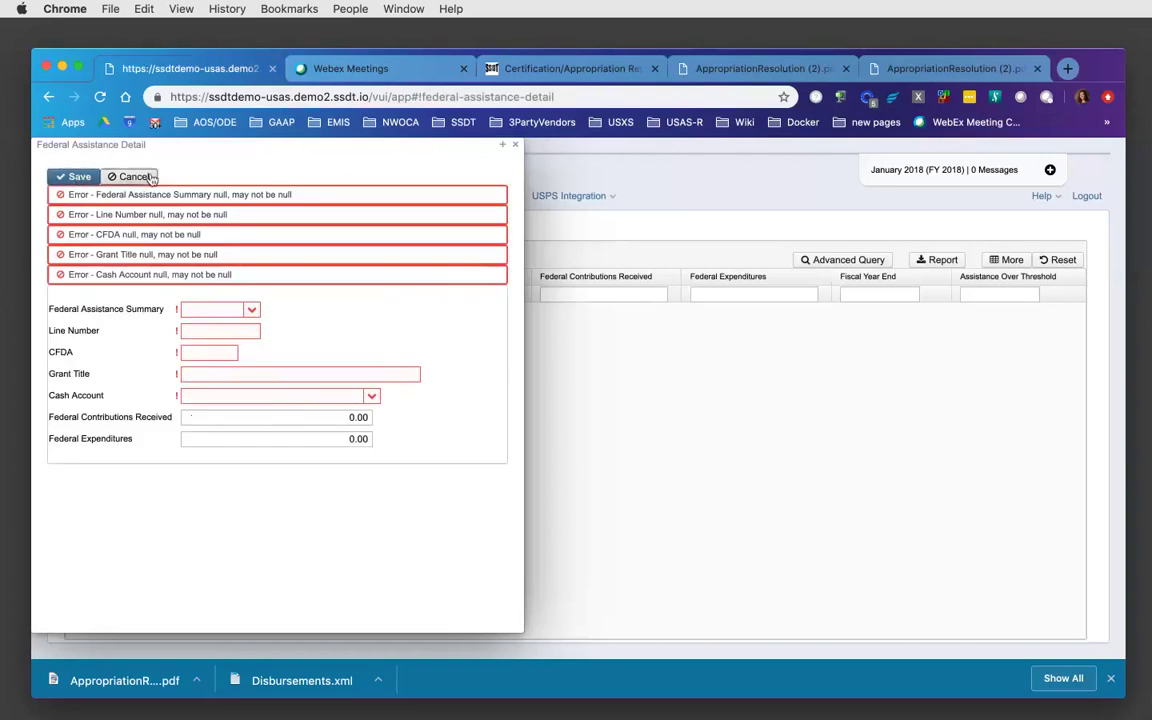
left_click(147, 177)
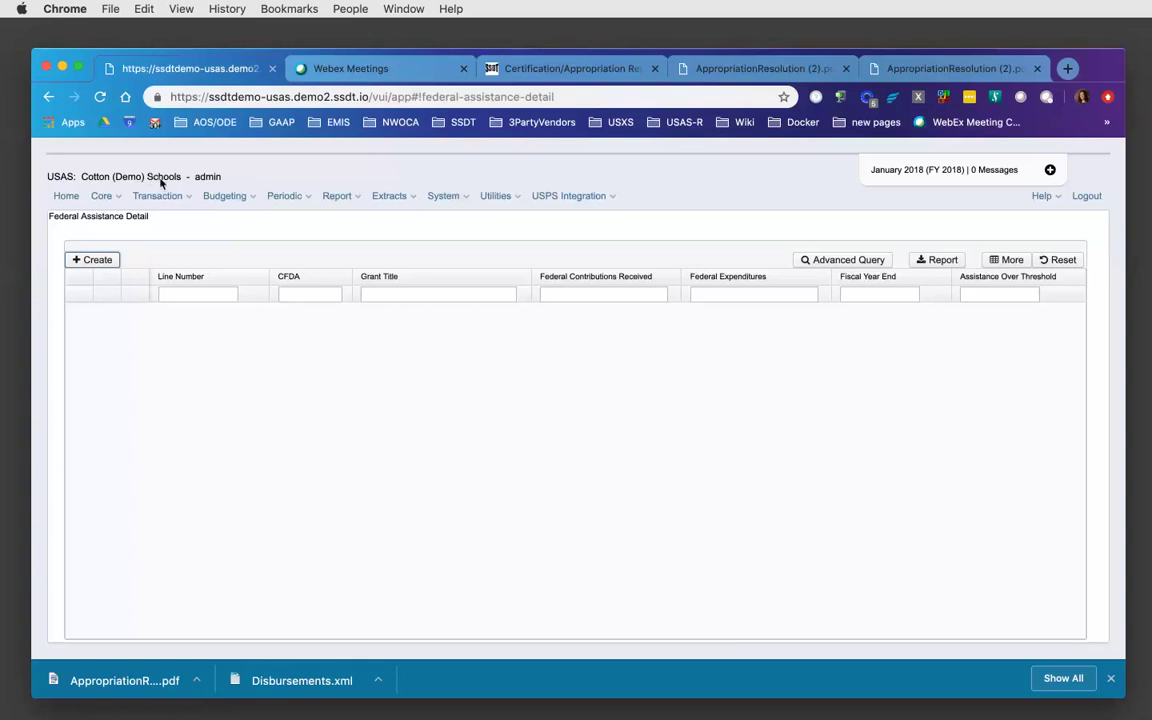
- Show the Periodic menu listing Five Year Forecast, 1099 Extract and other reports
left_click(301, 198)
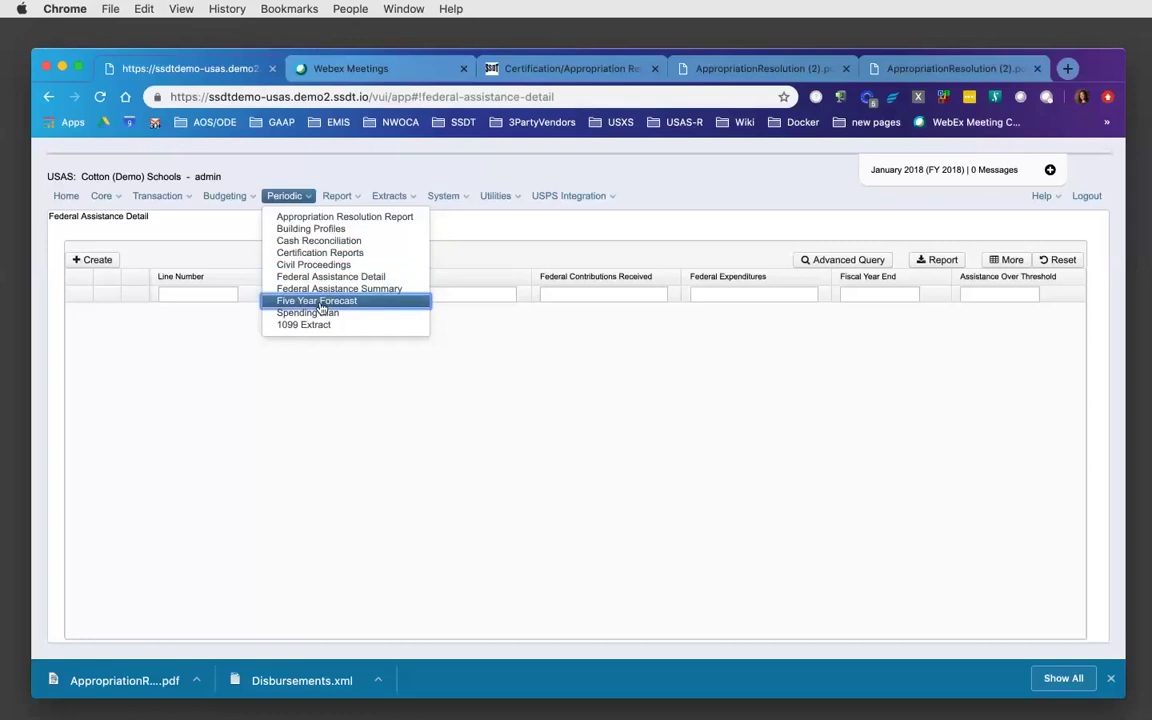
- Open the Five Year Forecast page from the Periodic menu
left_click(320, 304)
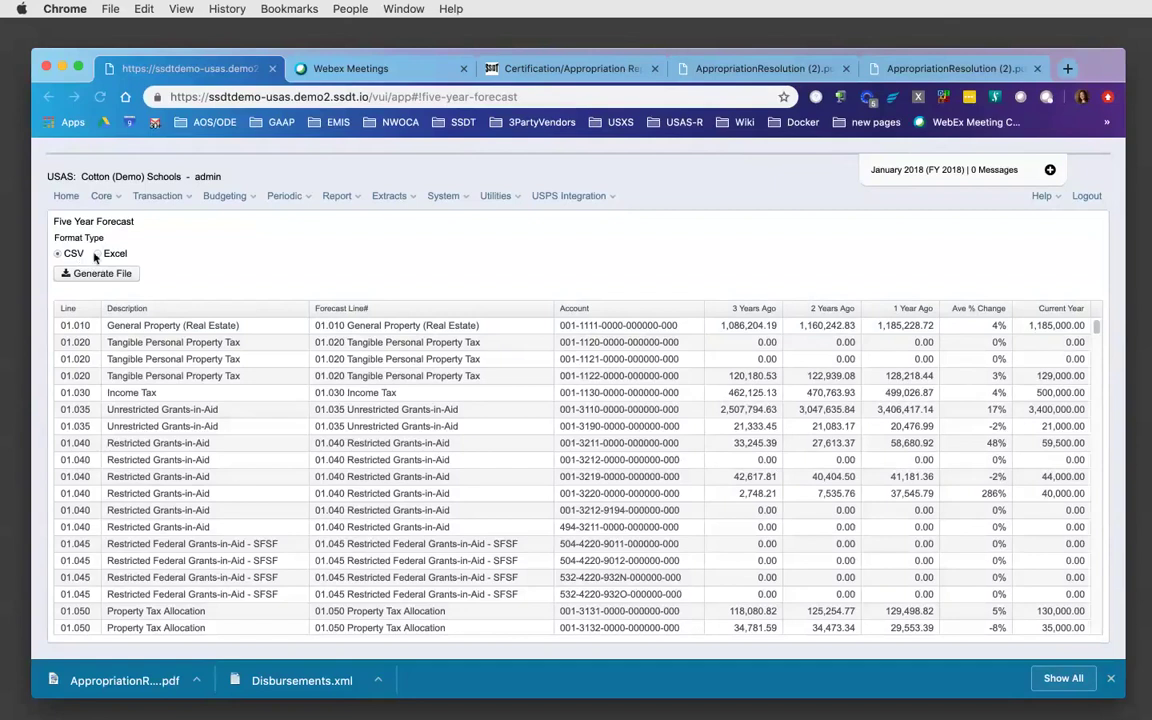
- Generate the Five Year Forecast as an Excel .xls file
left_click(97, 255)
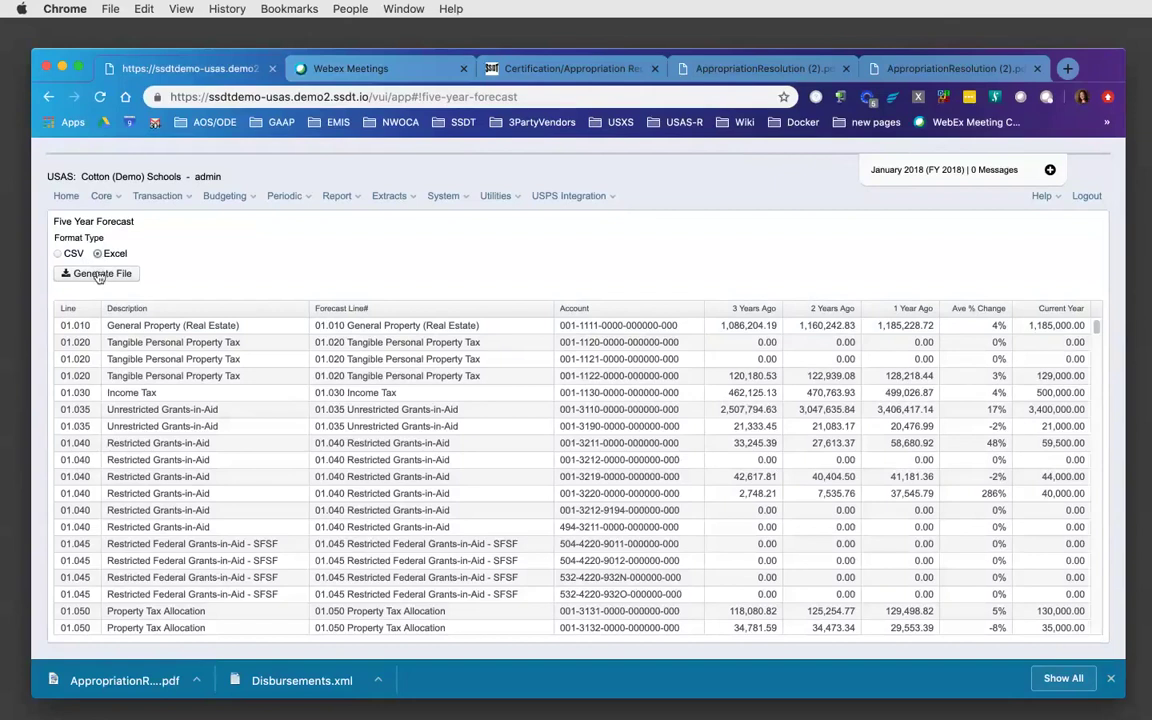
left_click(99, 275)
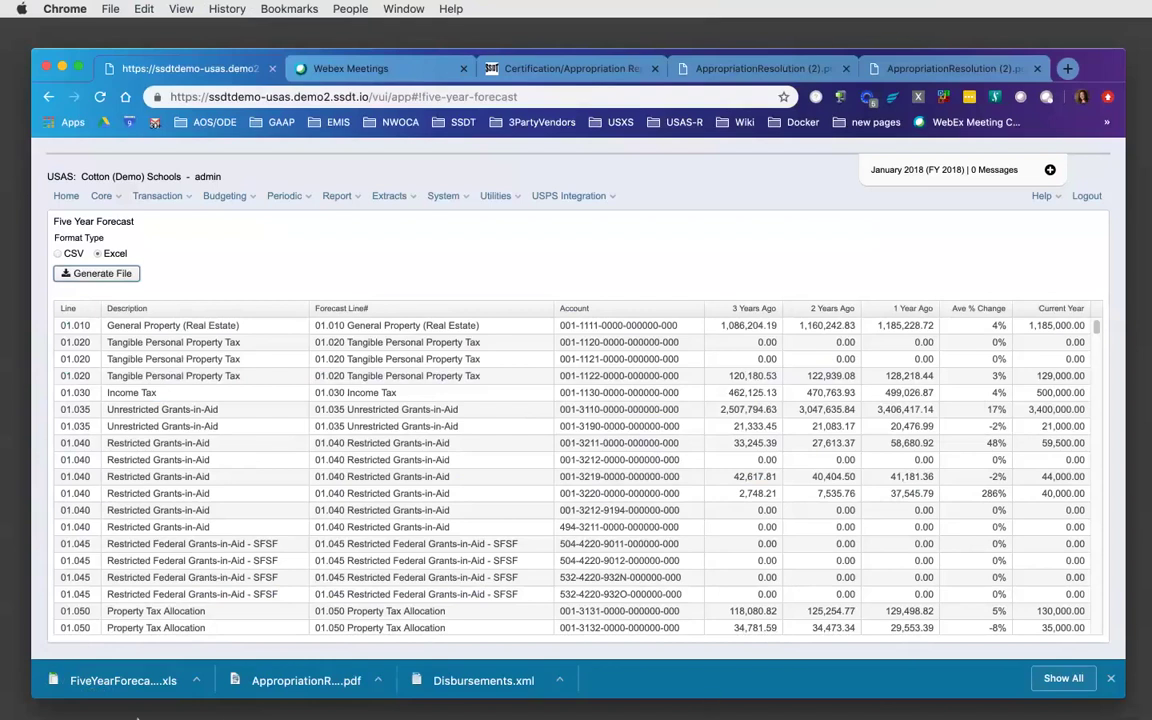
- Open the downloaded FiveYearForecast.xls spreadsheet, then close the Chrome window
left_click(90, 672)
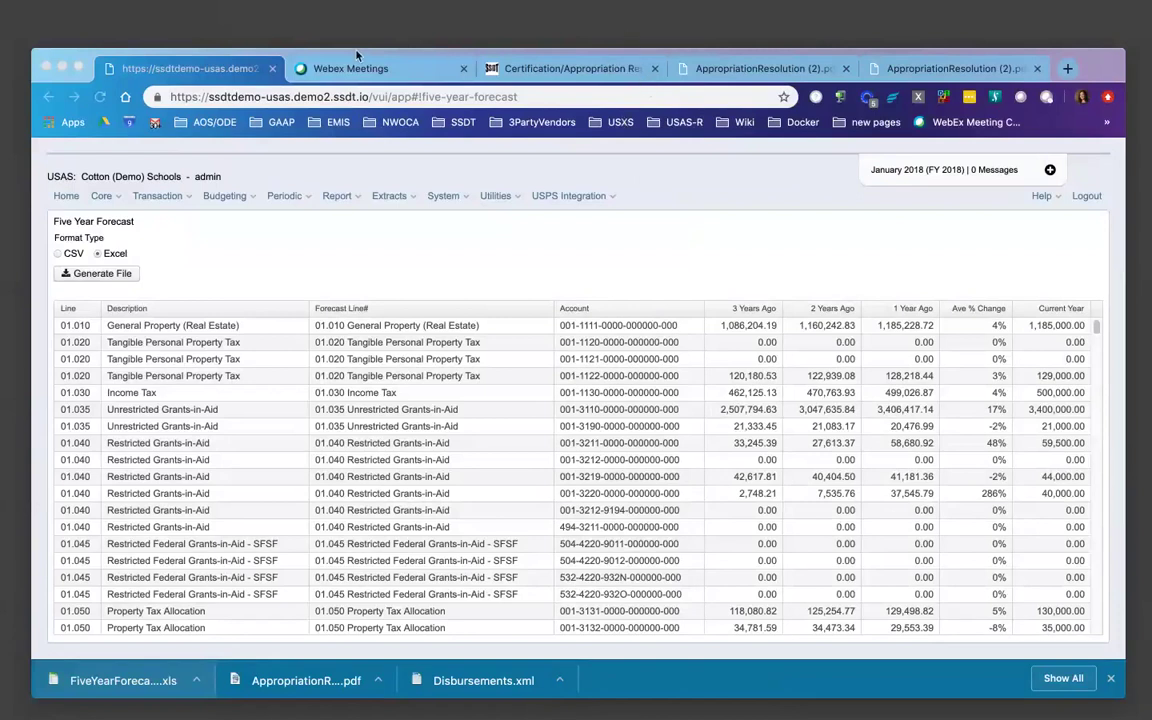
left_click(46, 67)
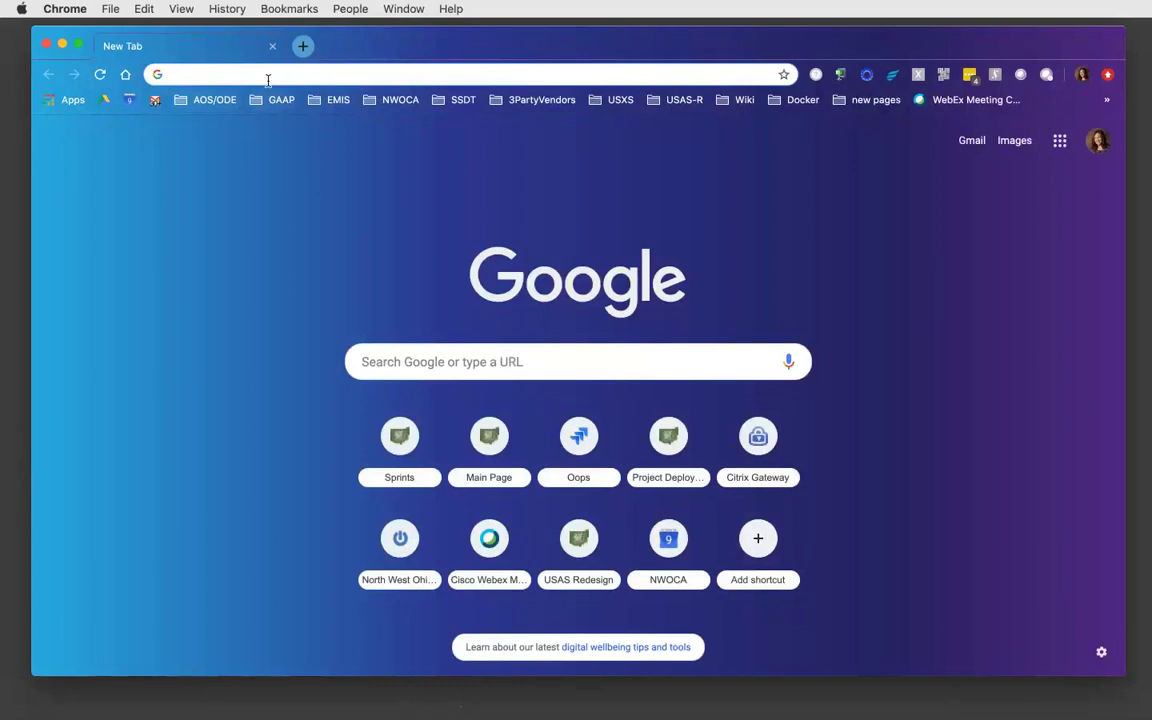
type("ssdt")
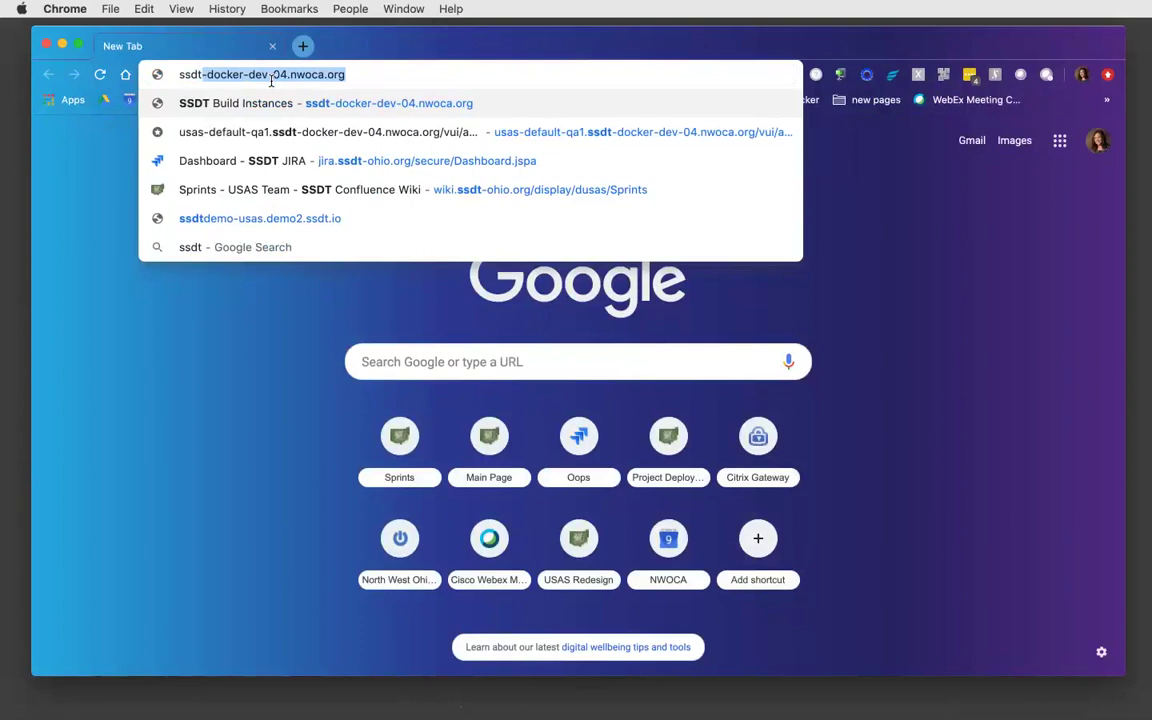
key("BackSpace")
key("BackSpace")
key("BackSpace")
key("BackSpace")
key("BackSpace")
type("htt")
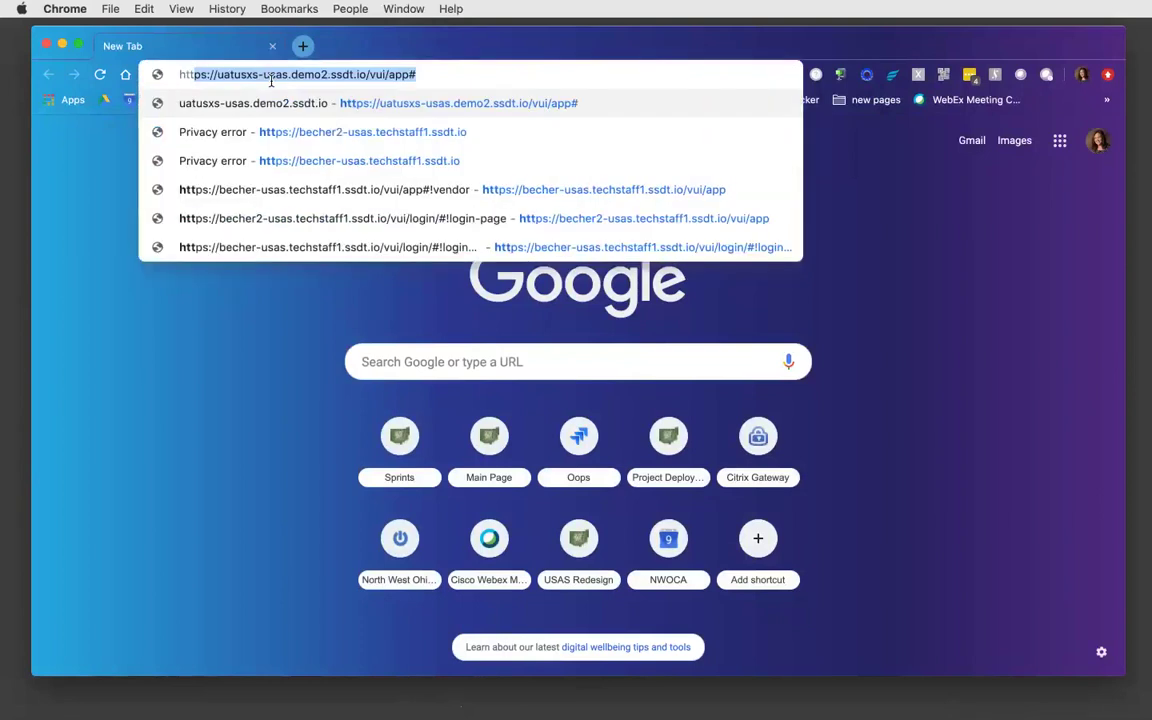
type("ps")
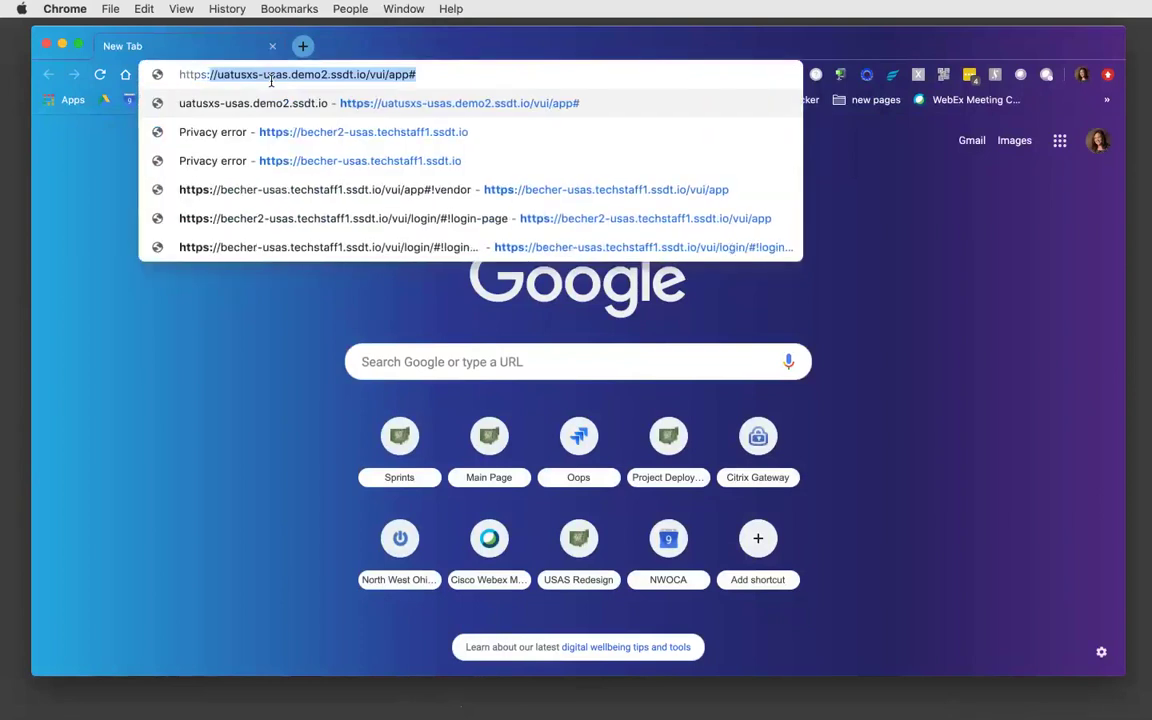
- Open the uatusxs-usas demo login page and sign in with the admin username and password
left_click(296, 110)
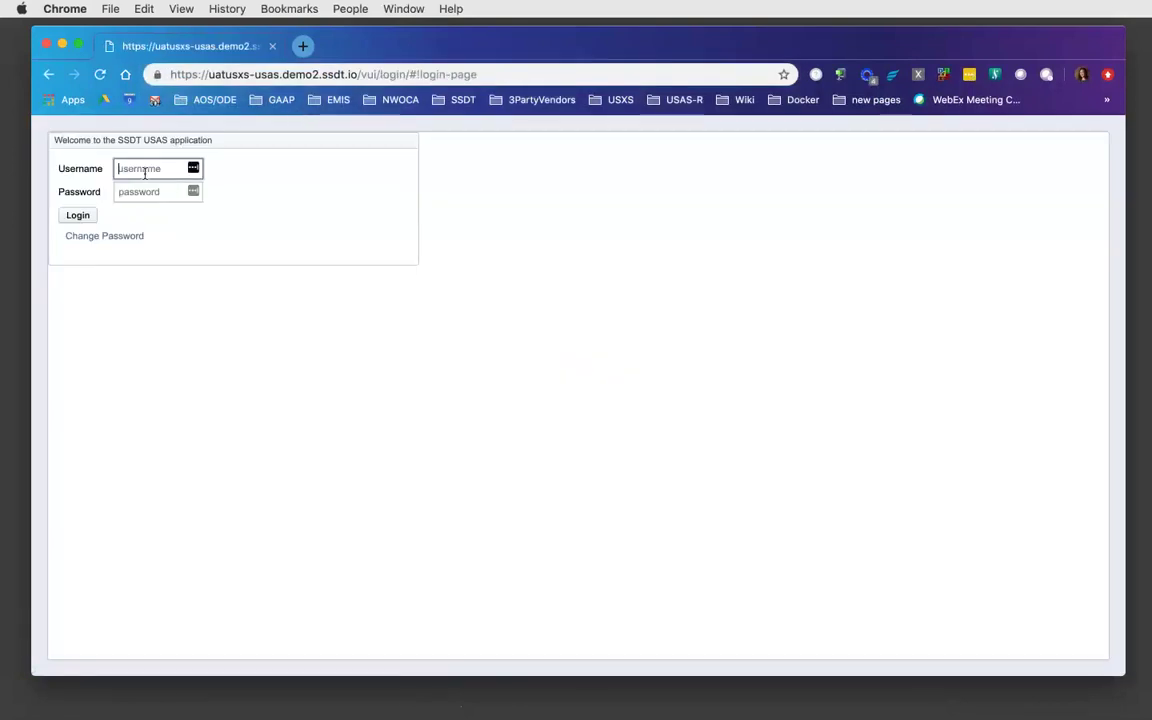
type("admin")
key("Tab")
type("a••••••••••••••")
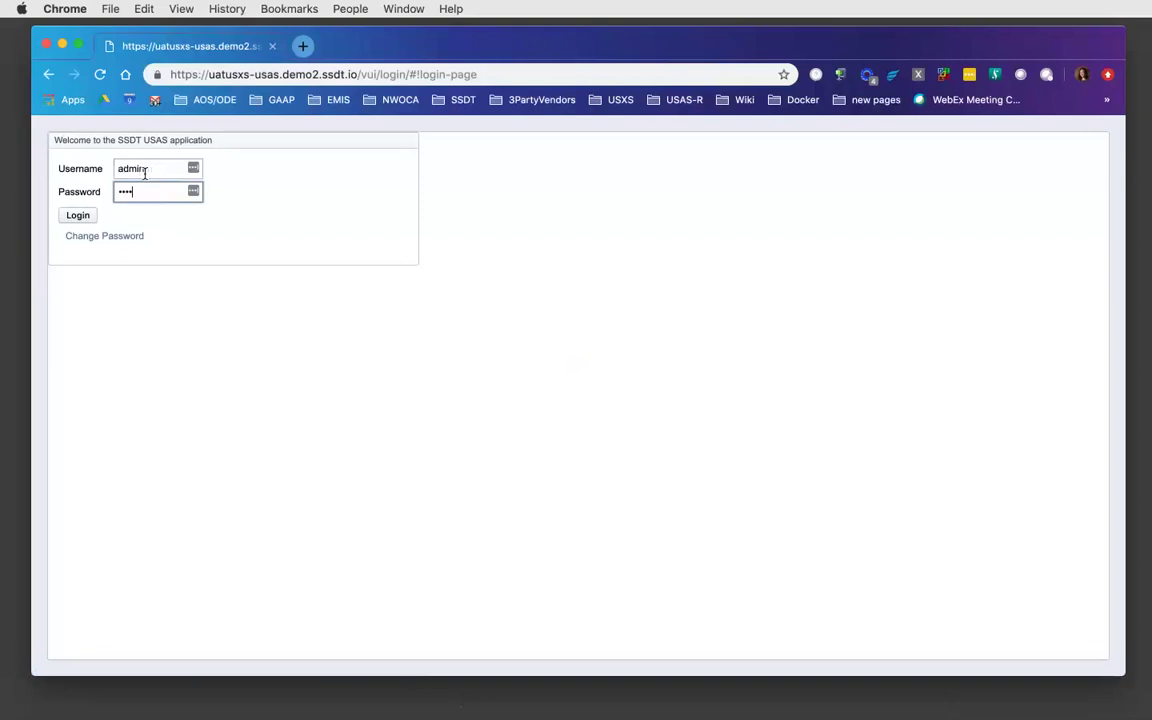
key("Return")
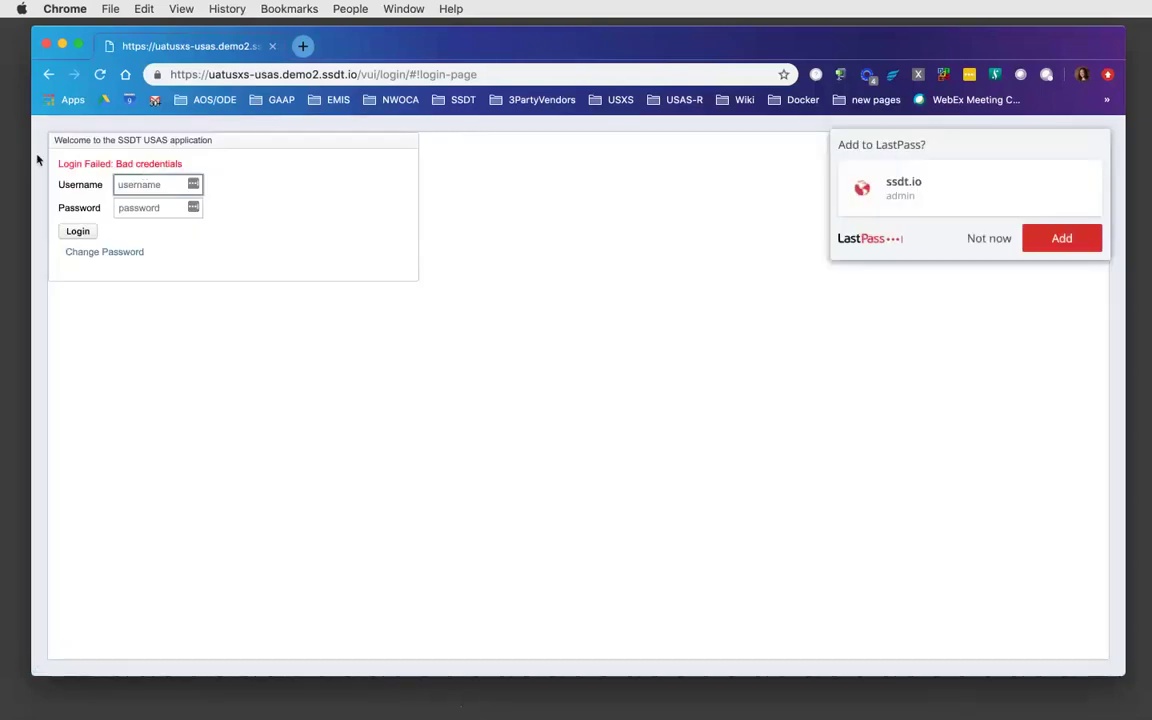
- Retry the admin sign-in, which fails with 'Login Failed: Bad credentials'
type("admin")
key("Tab")
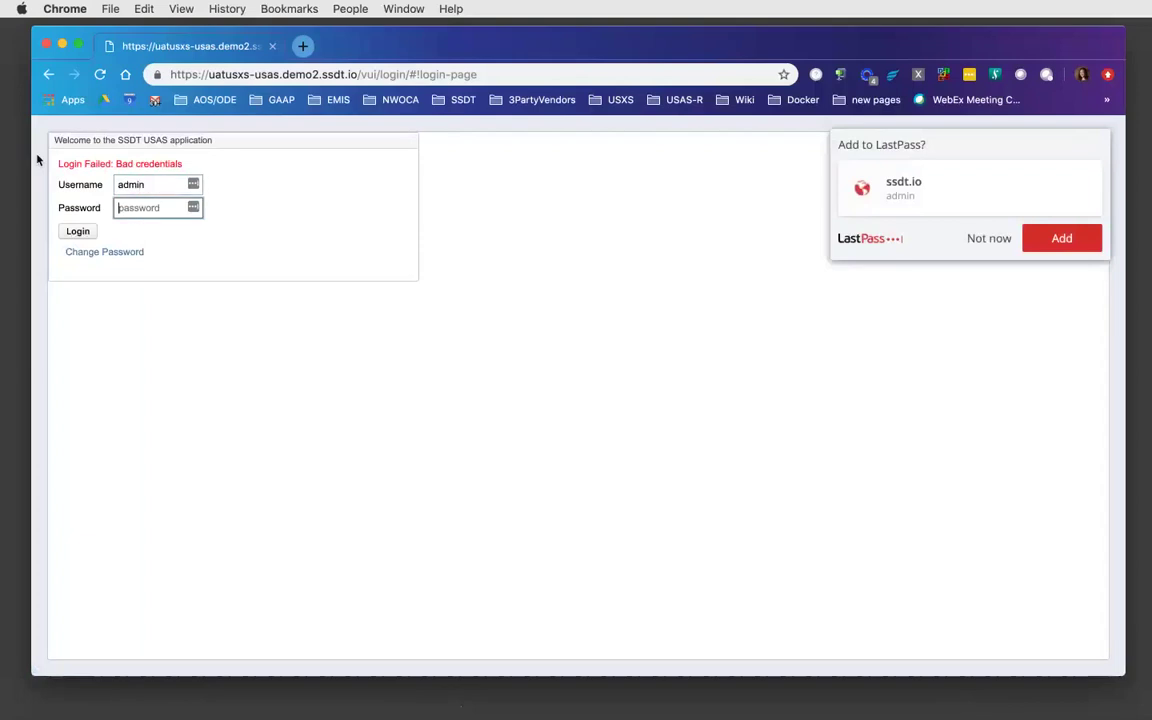
type("***********")
key("Return")
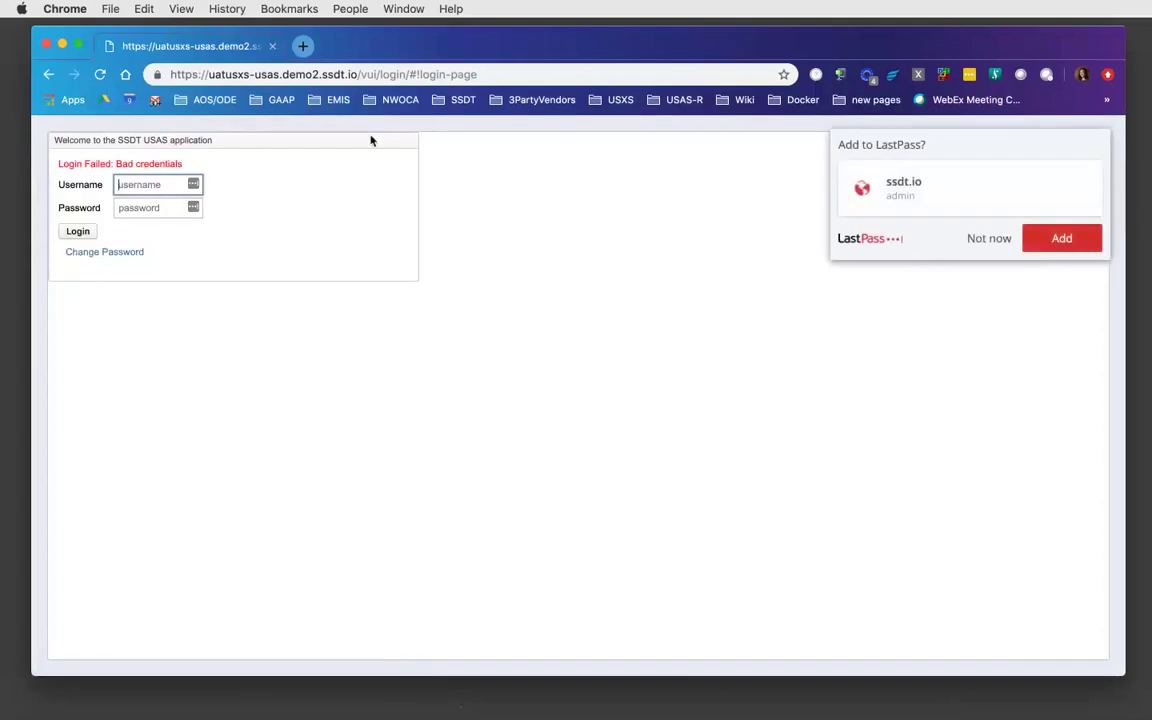
- Switch to the ssdtdemo-usas.demo2.ssdt.io demo site, reaching the Cotton (Demo) Schools home page
left_click(492, 70)
type("https")
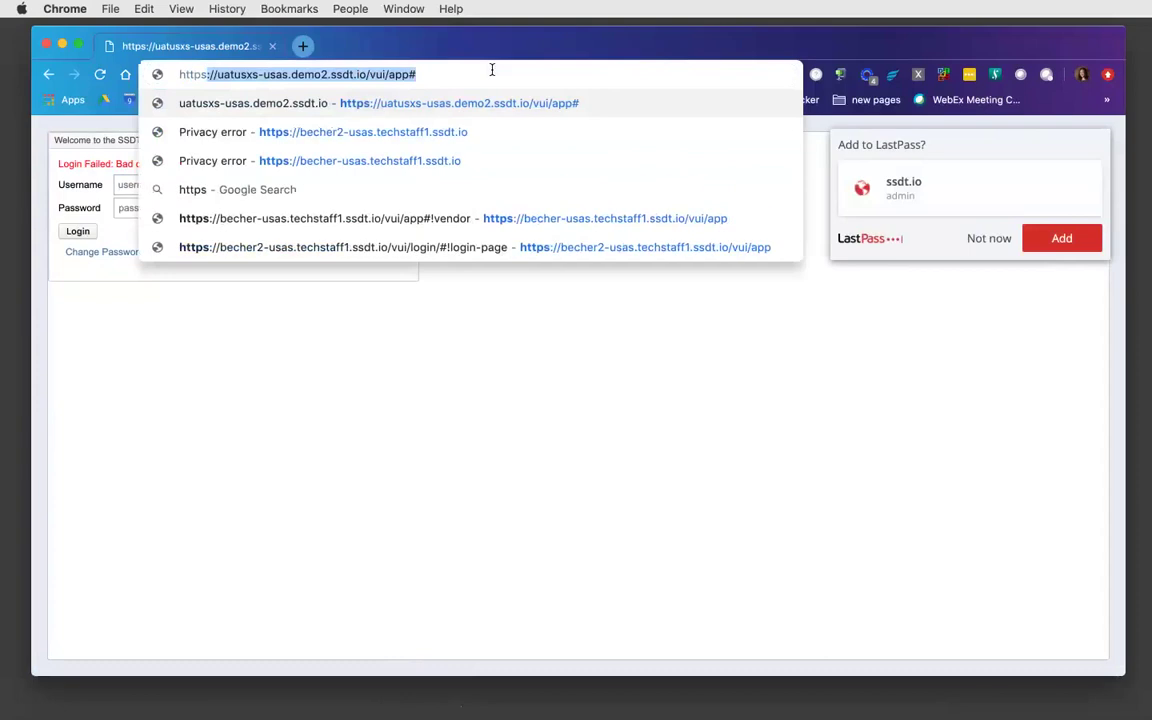
type("://ssdt")
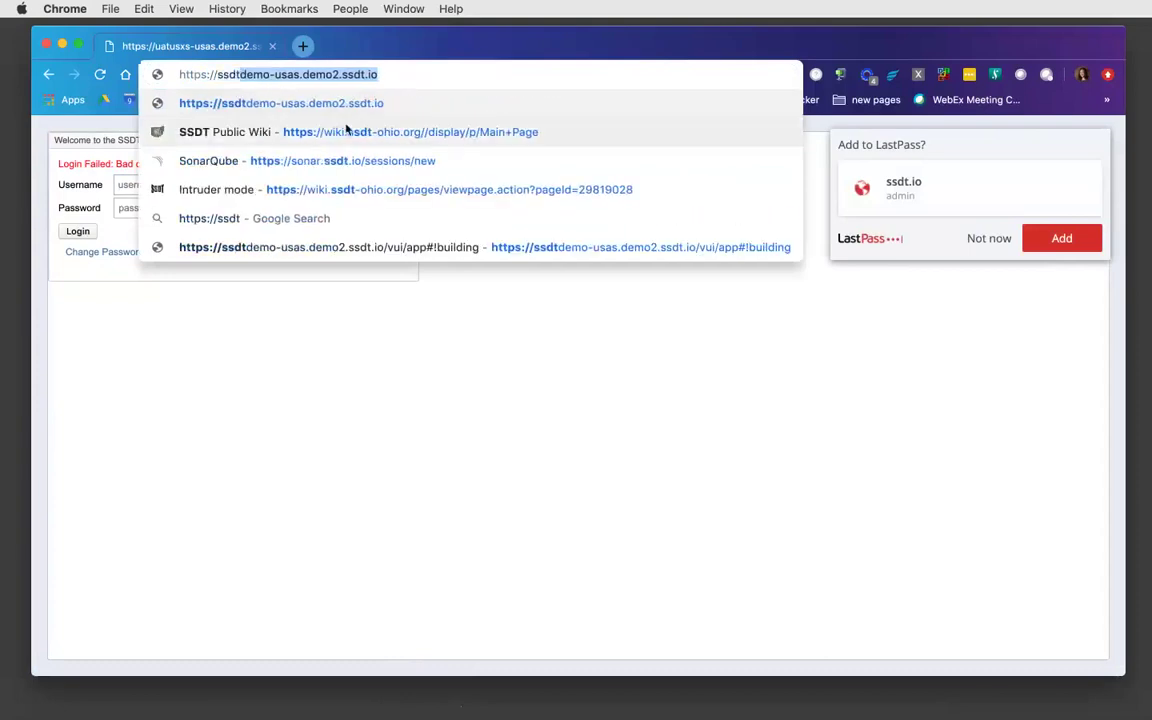
left_click(349, 113)
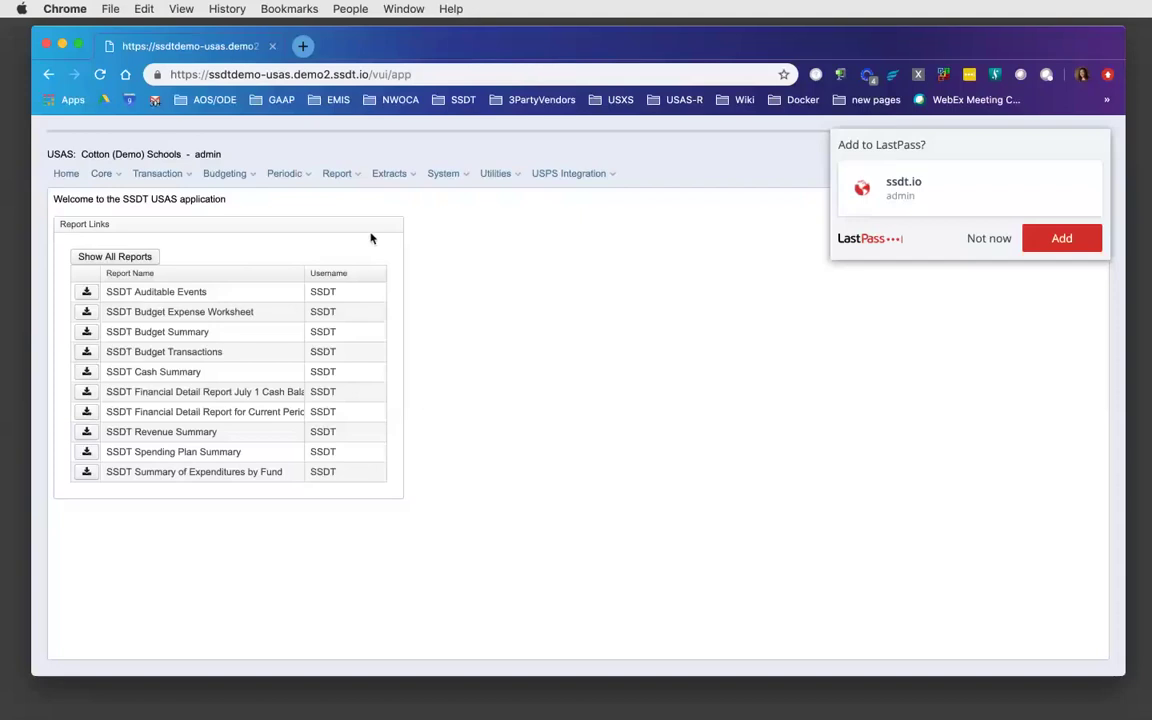
- Choose Periodic > Five Year Forecast on the Cotton (Demo) Schools site
left_click(311, 174)
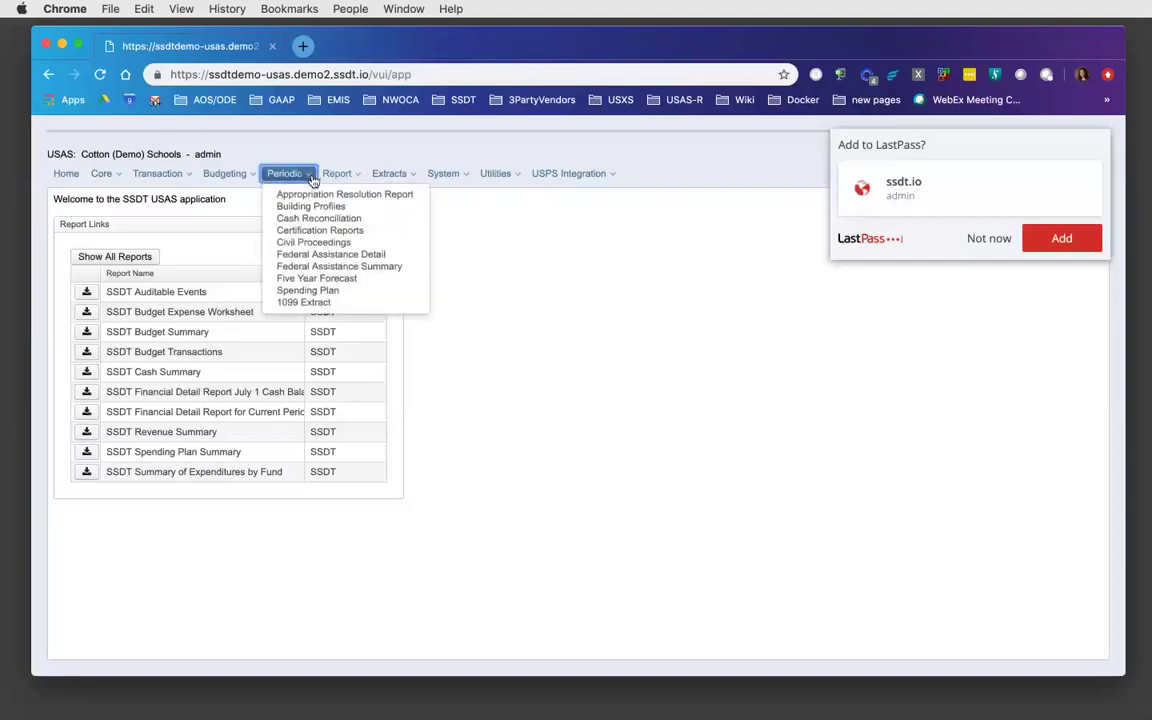
left_click(315, 282)
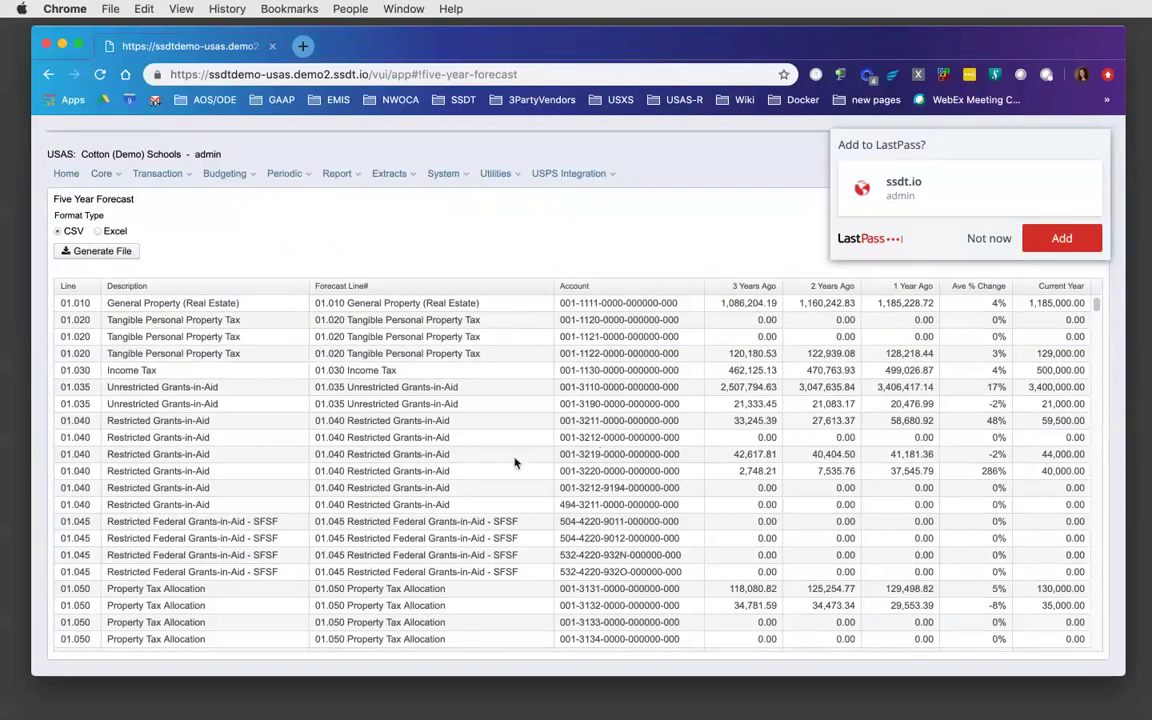
- Open Report Manager and filter report names by '%forecast%' to find the Forecast Line Number report
left_click(340, 174)
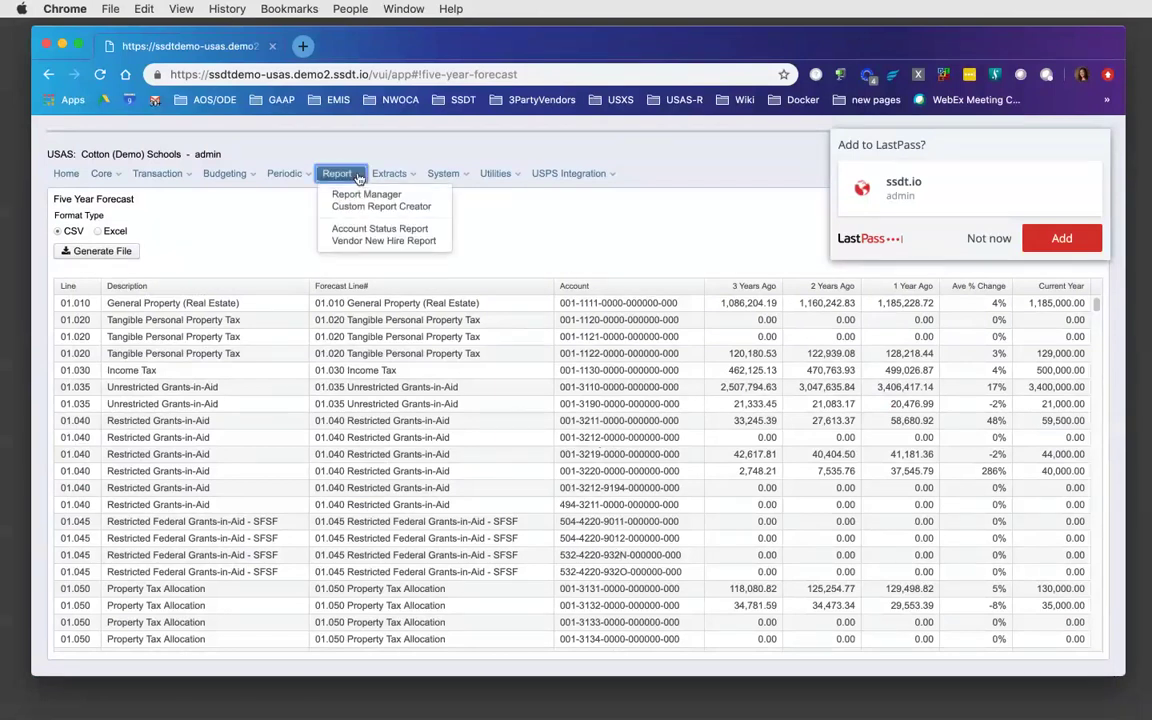
left_click(350, 190)
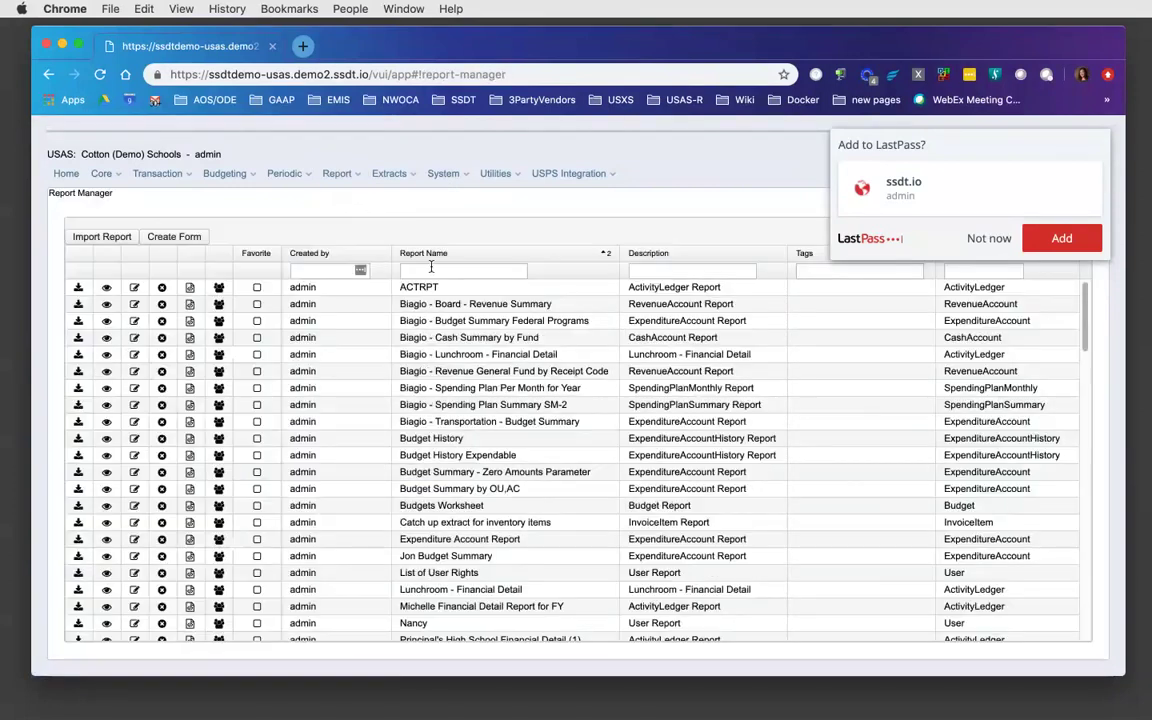
left_click(431, 271)
type("%")
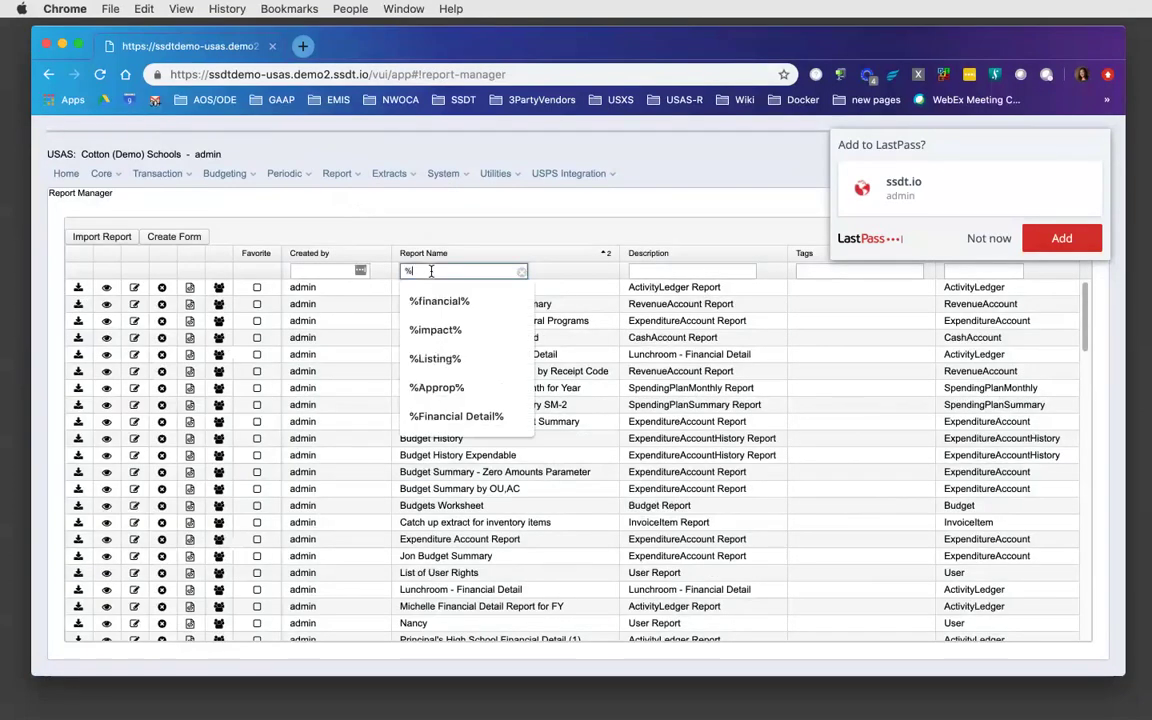
type("forecast%")
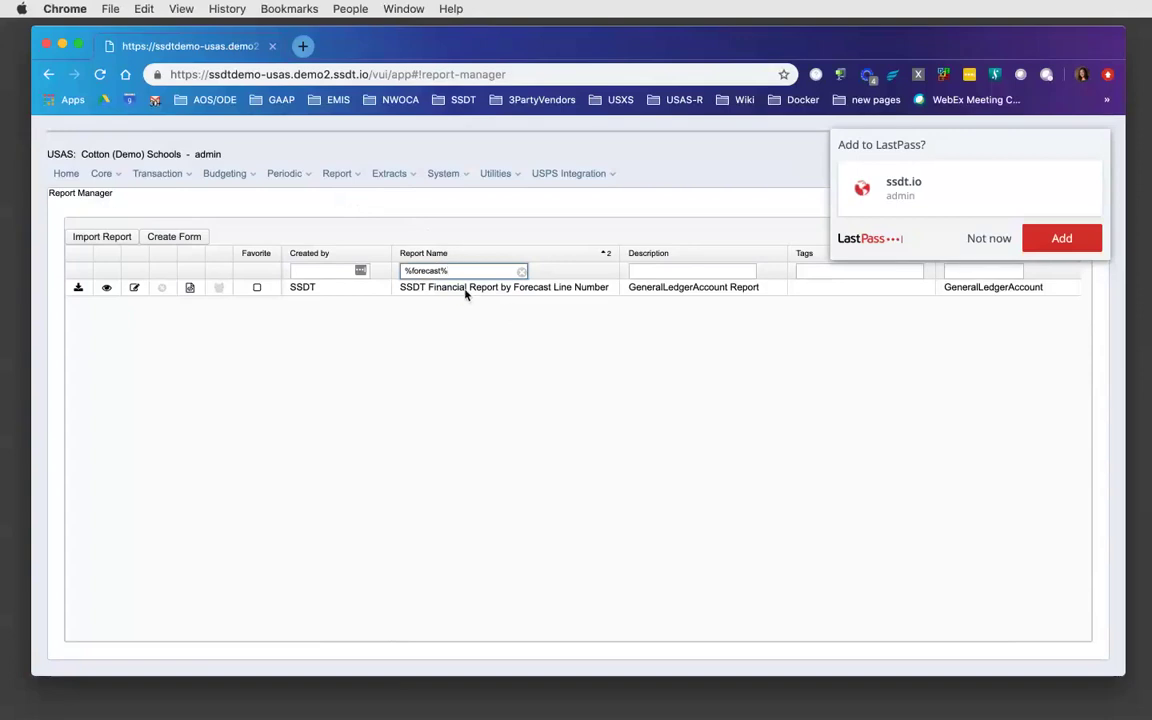
left_click(78, 288)
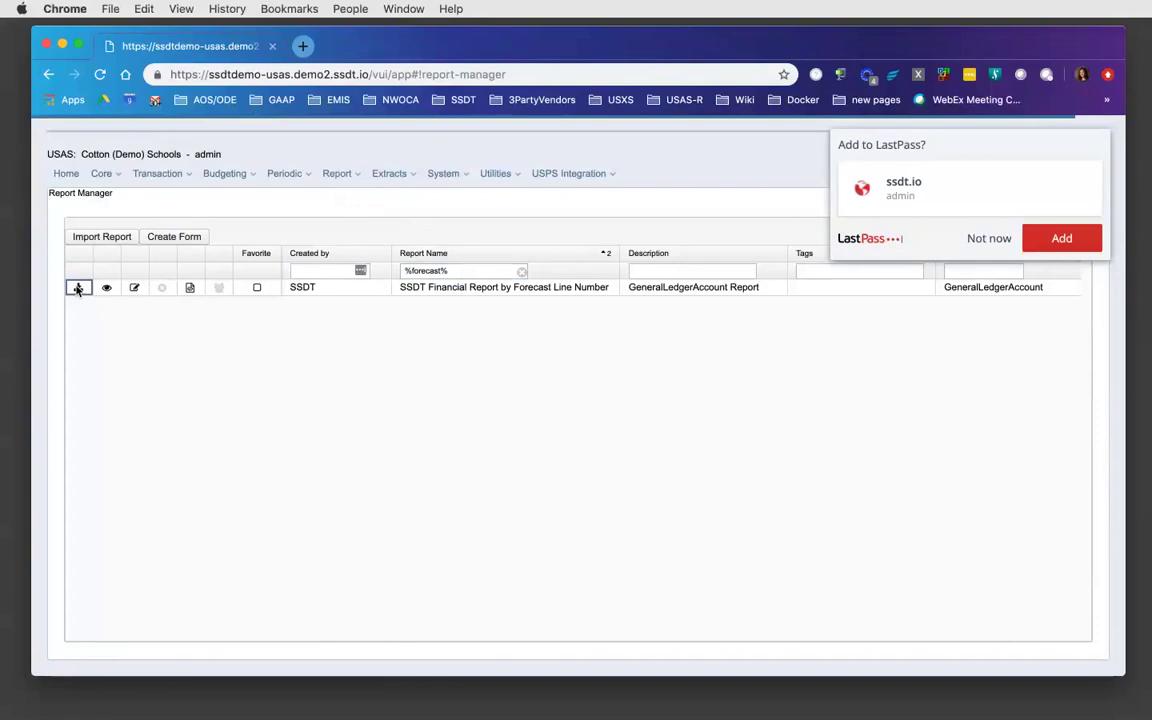
- Generate the SSDT Financial Report by Forecast Line Number as a PDF and open it
left_click(78, 288)
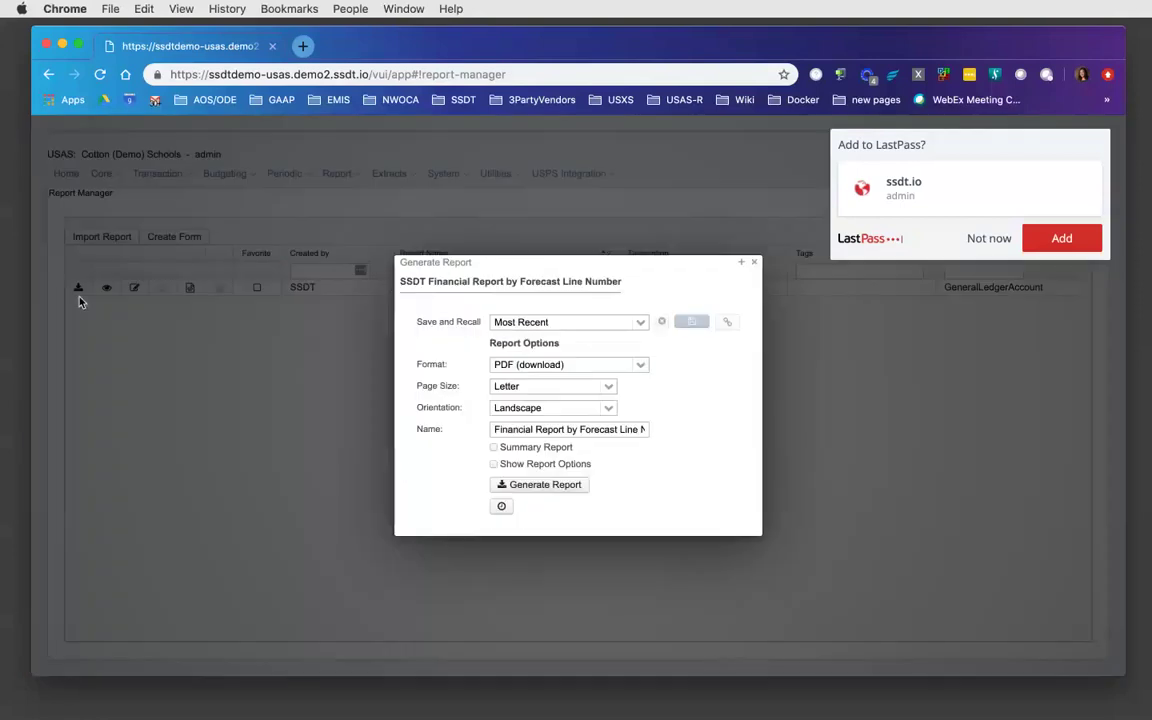
left_click(545, 485)
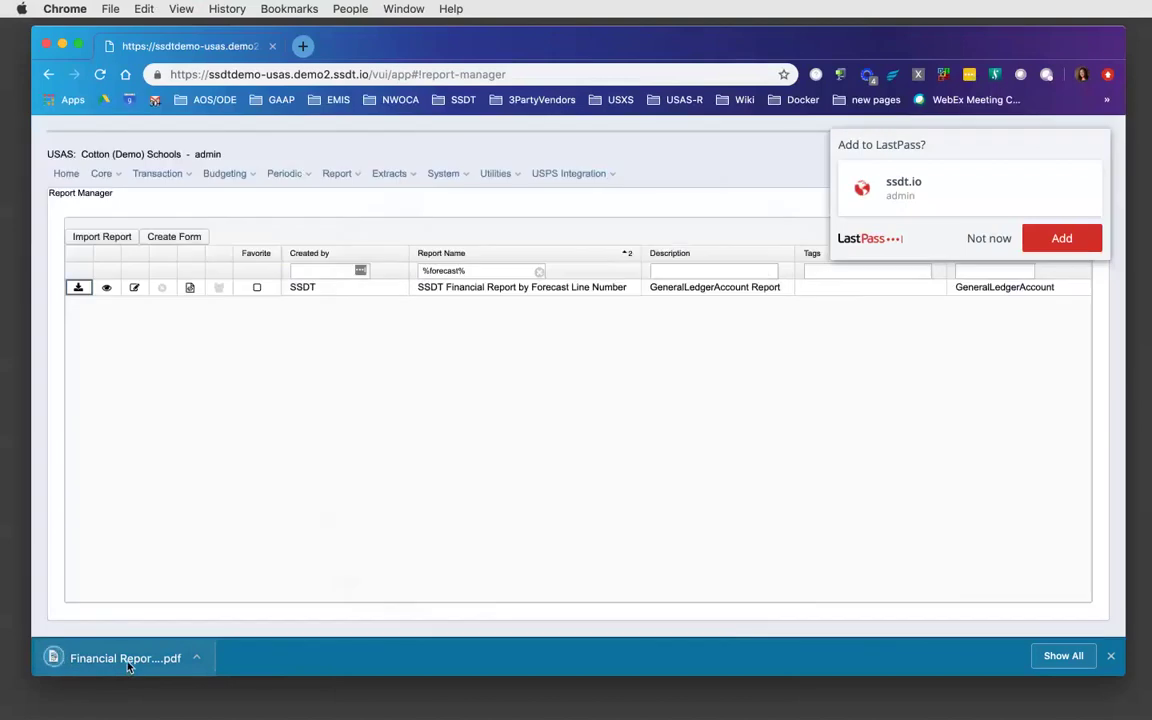
left_click(128, 660)
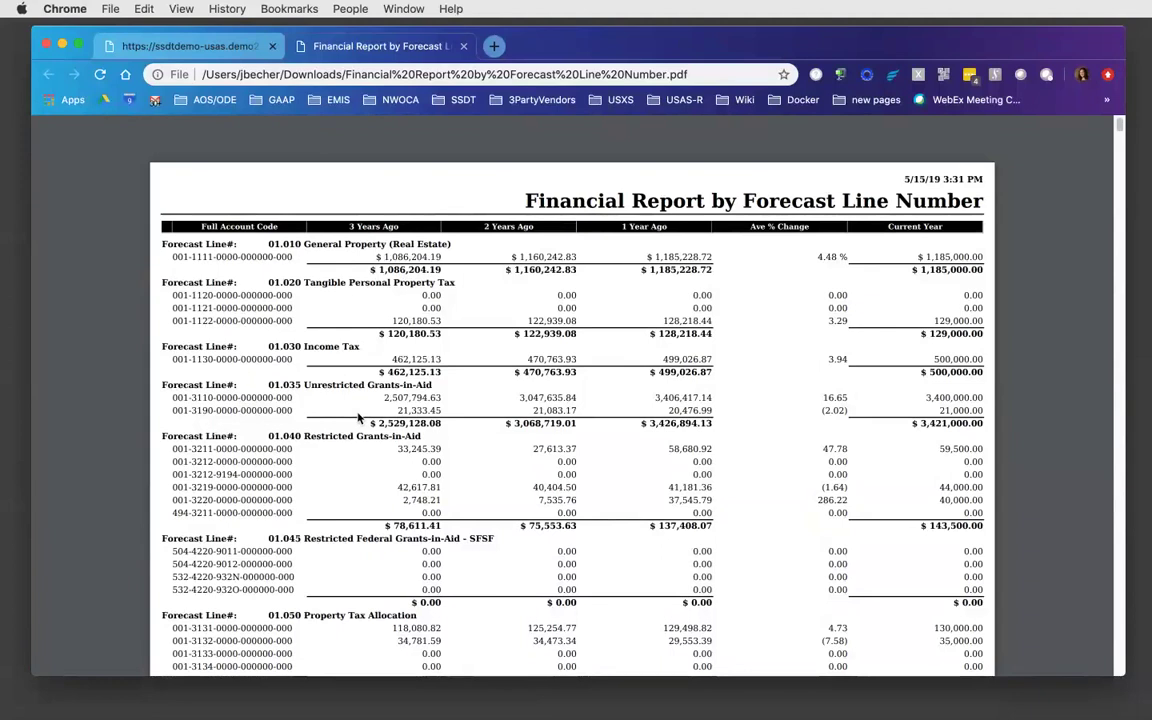
- Return to the Report Manager tab after reviewing the forecast report PDF
left_click(190, 48)
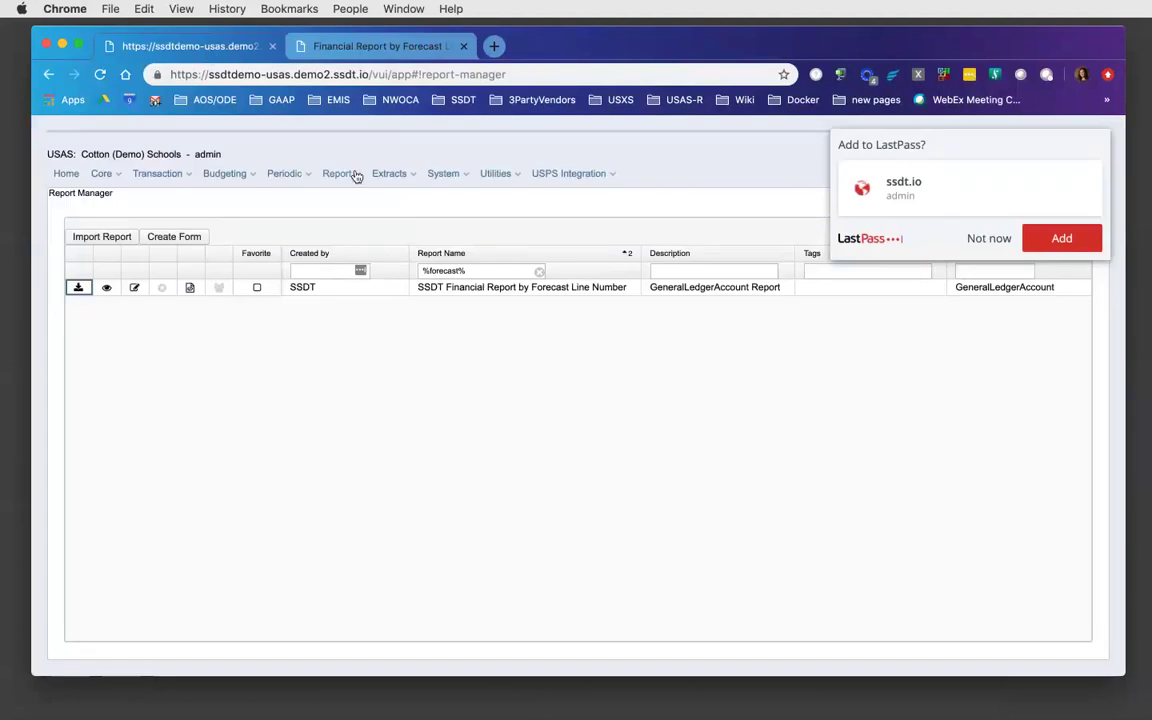
- Go to Periodic > Spending Plan to bring up the empty list of plan lines
left_click(305, 178)
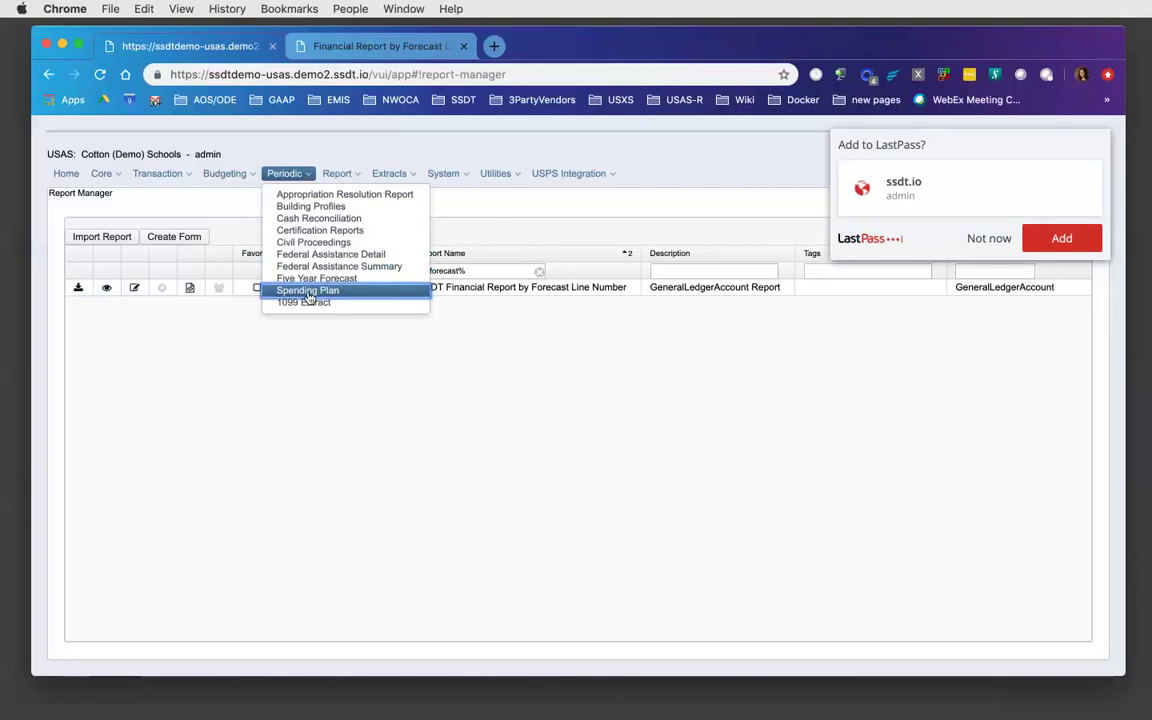
left_click(309, 292)
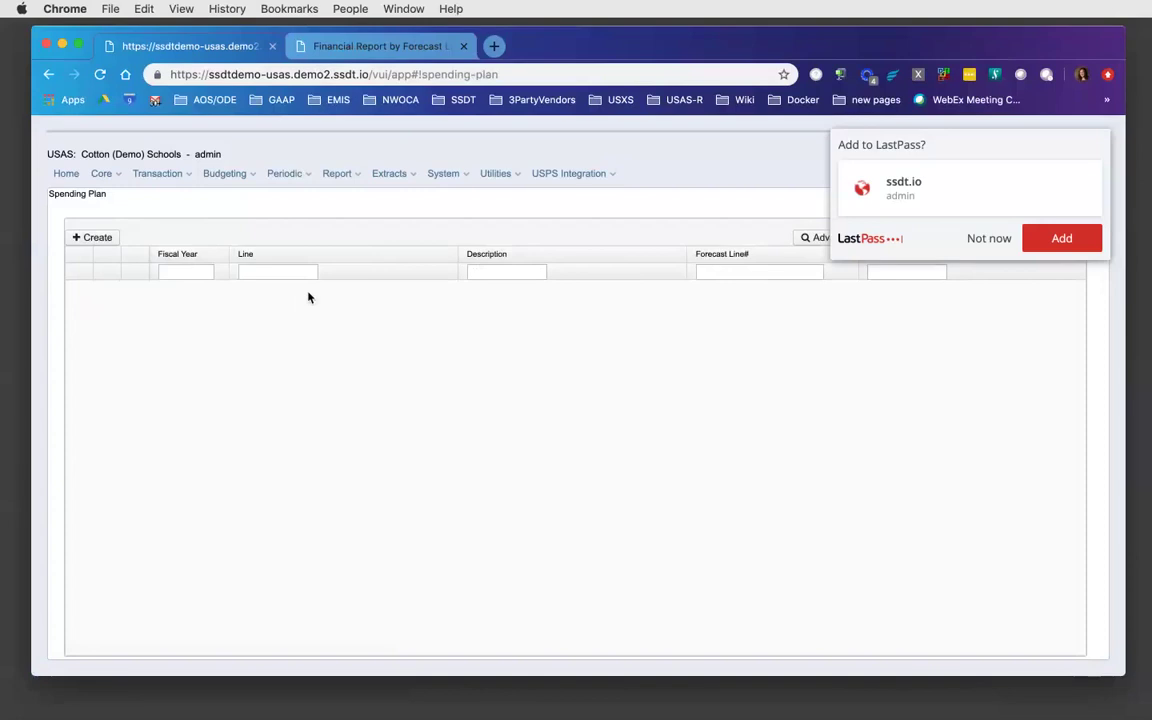
left_click(96, 237)
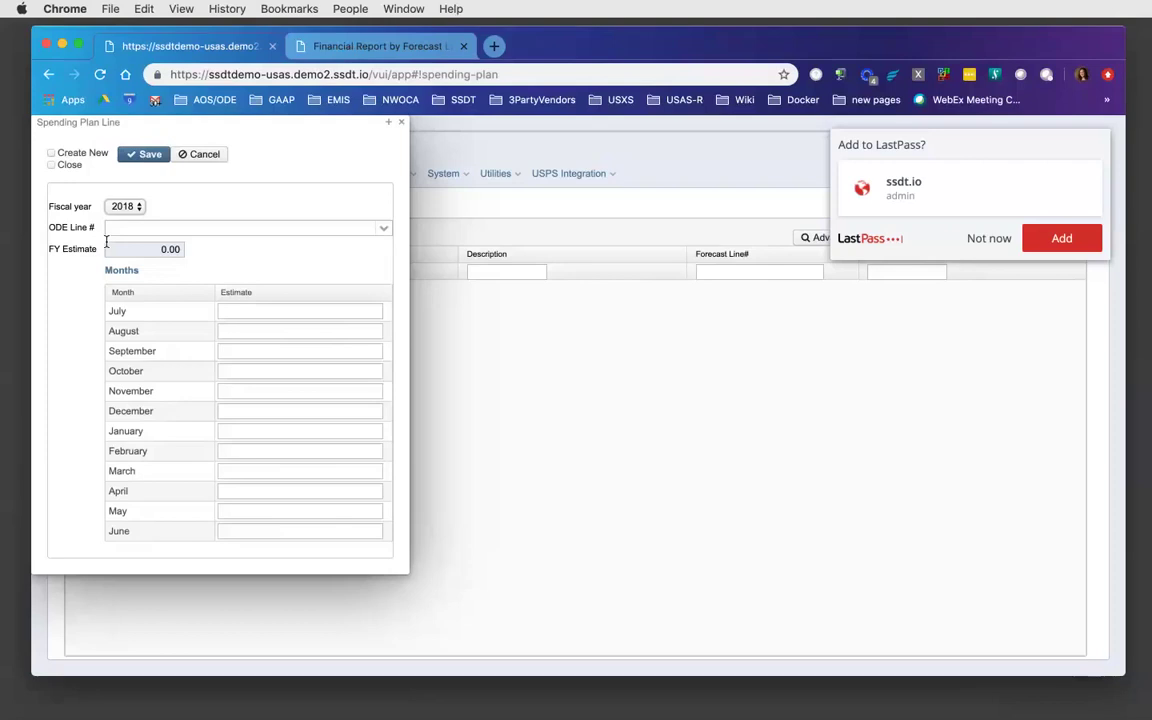
left_click(384, 229)
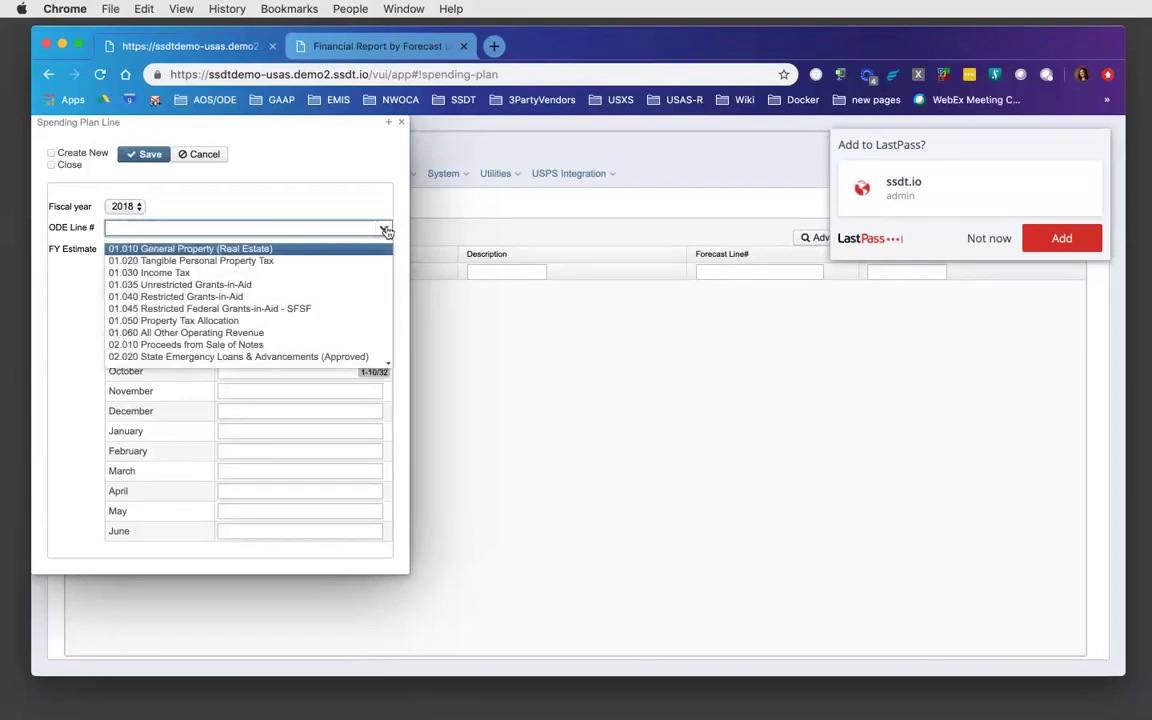
left_click(341, 250)
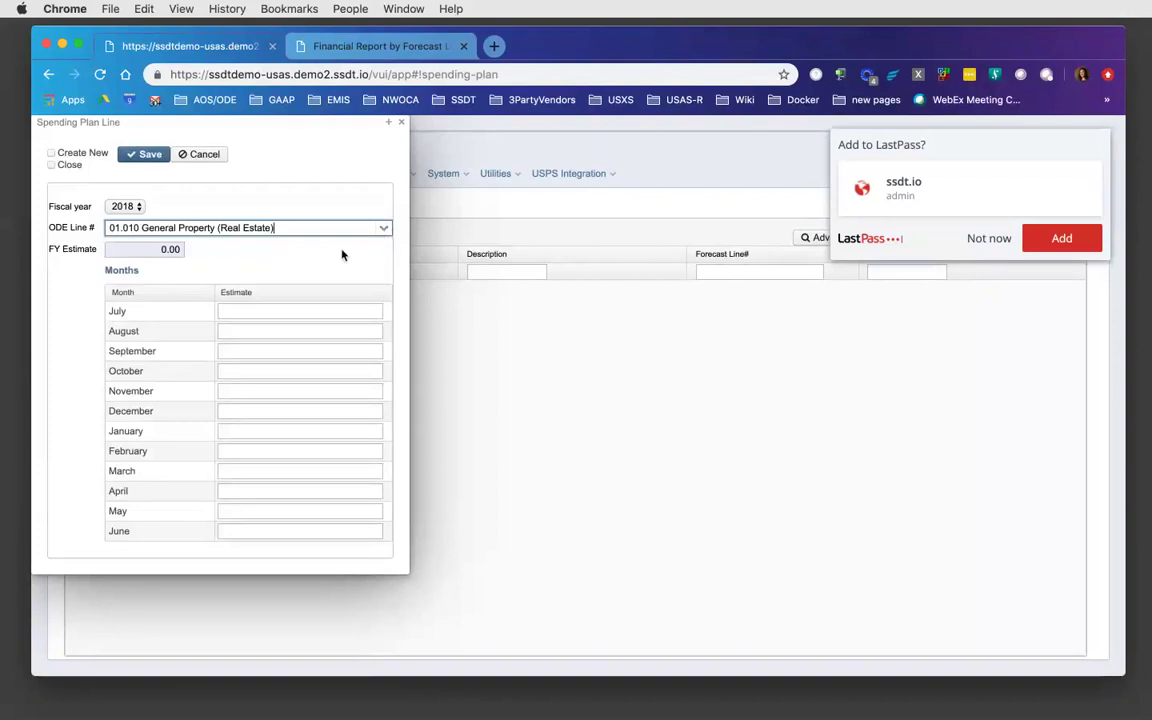
left_click(236, 313)
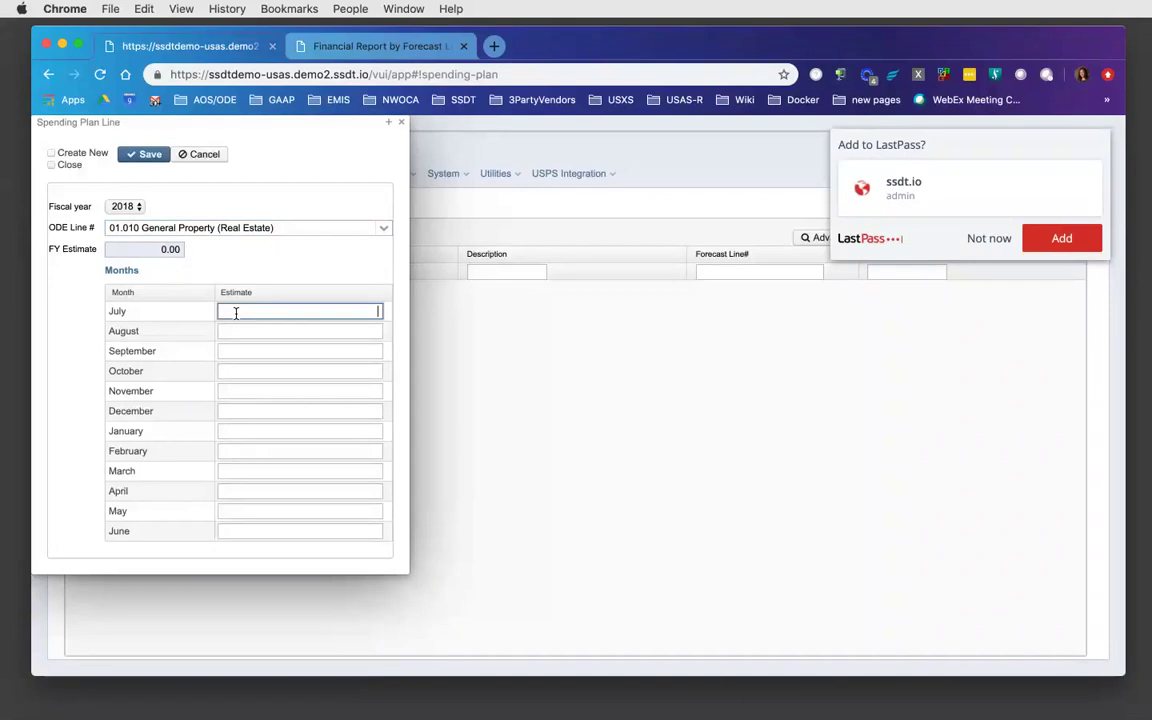
left_click(402, 125)
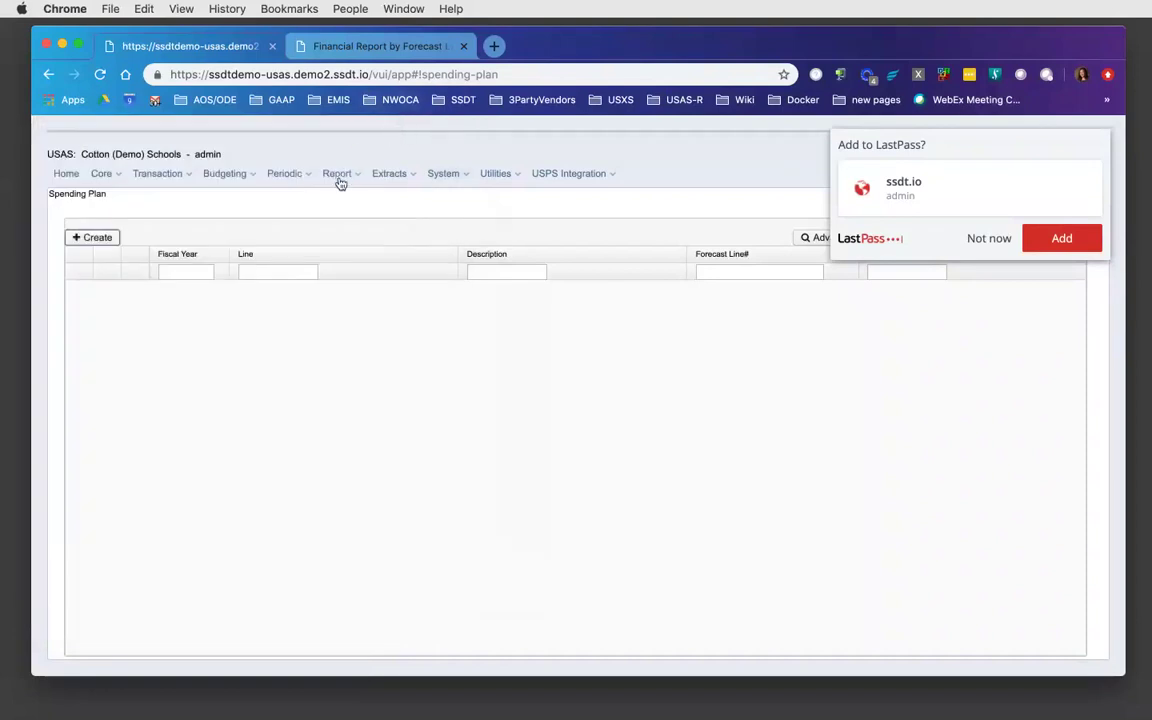
- Open the Report Manager from the Report menu
left_click(339, 177)
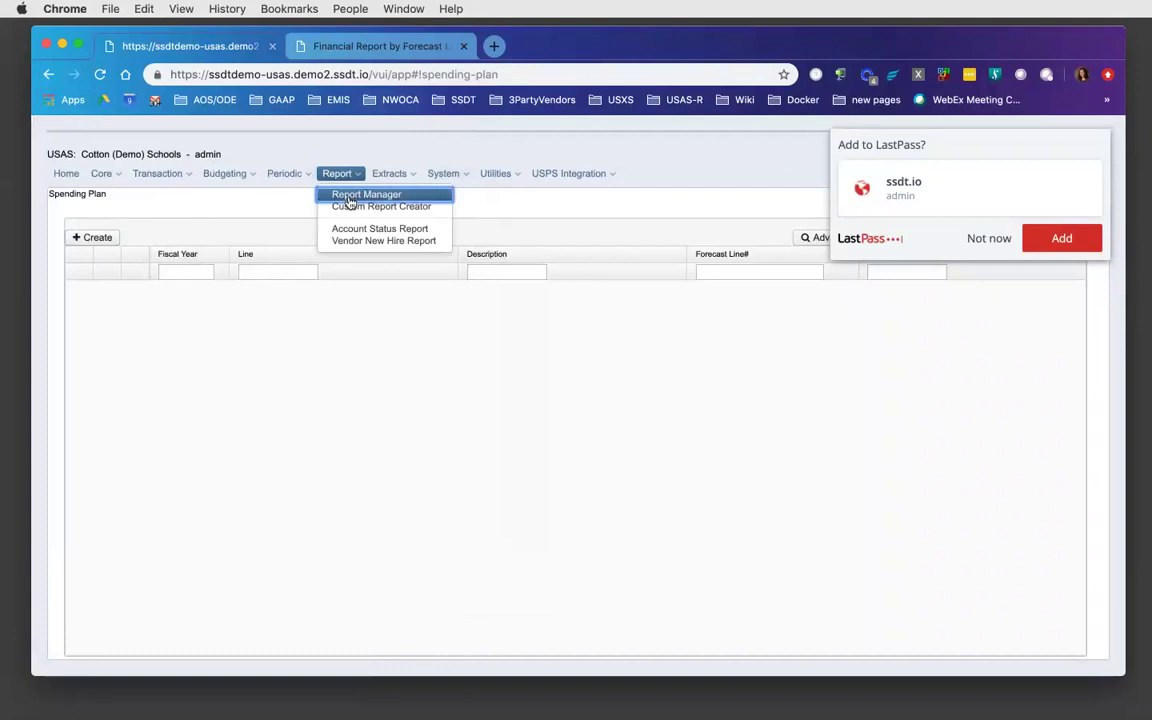
left_click(341, 192)
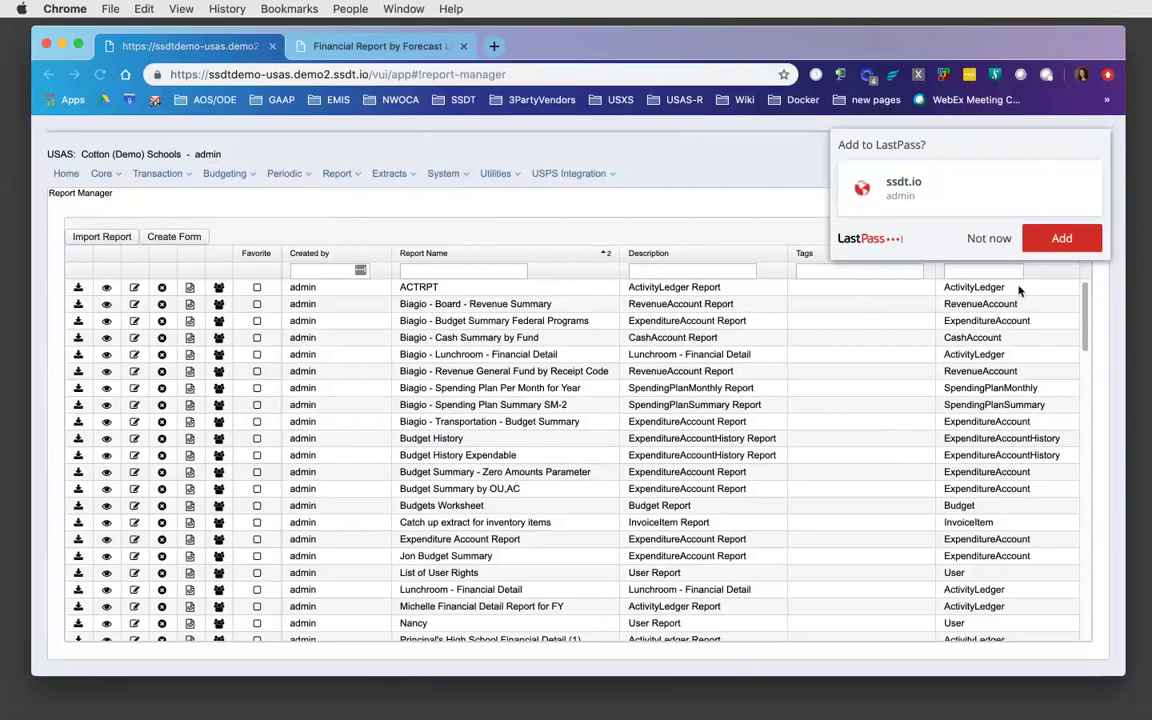
left_click_drag(1084, 290, 1076, 600)
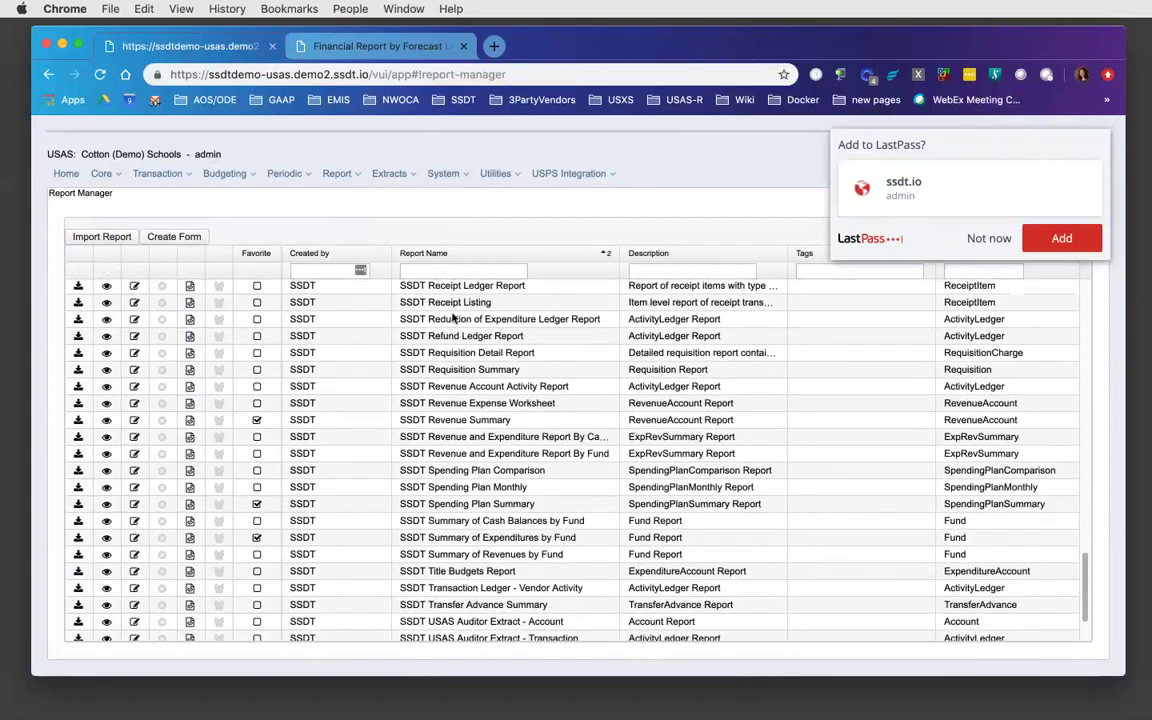
- Filter reports to name %spending% and creator ssdt, then open SSDT Spending Plan Monthly's generation settings
left_click(477, 271)
type("spending")
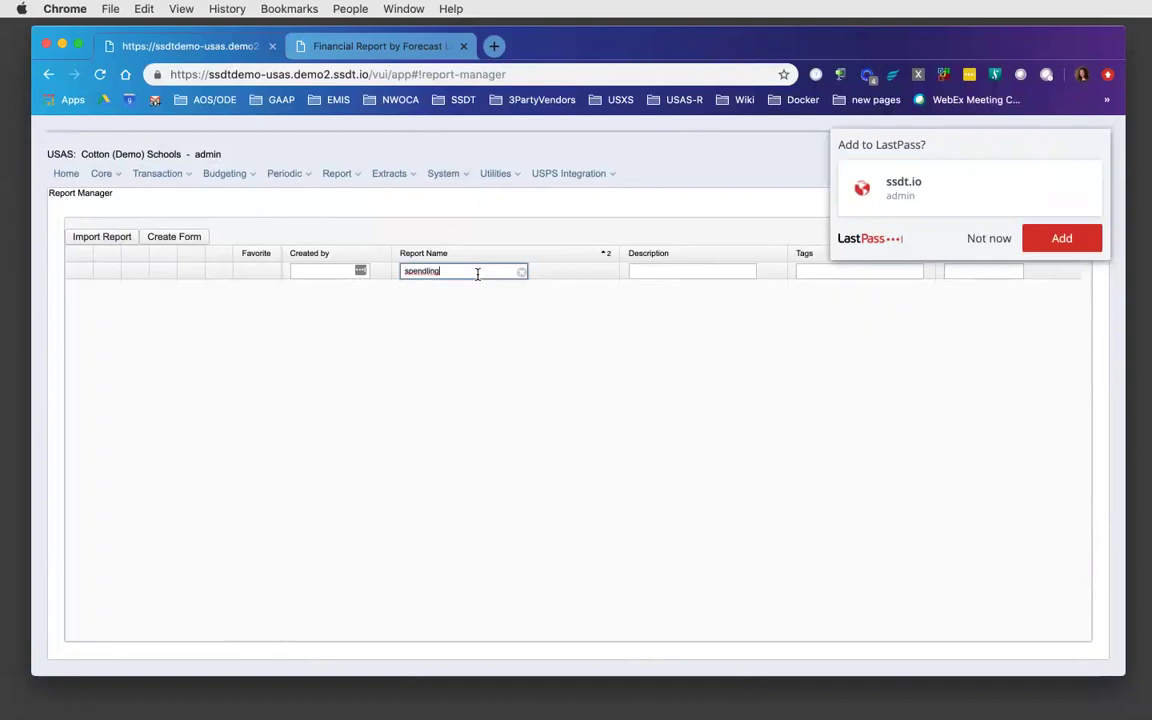
type("%")
key("BackSpace")
key("BackSpace")
key("BackSpace")
key("BackSpace")
key("BackSpace")
key("BackSpace")
key("BackSpace")
key("BackSpace")
key("BackSpace")
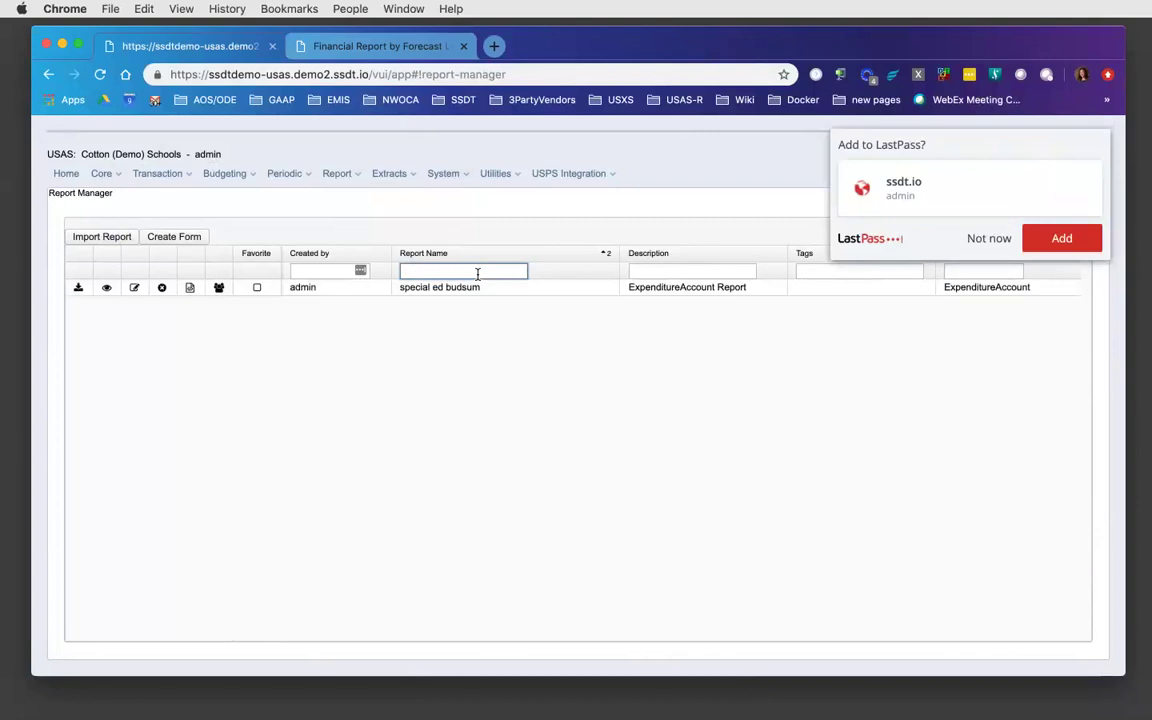
type("%spending%")
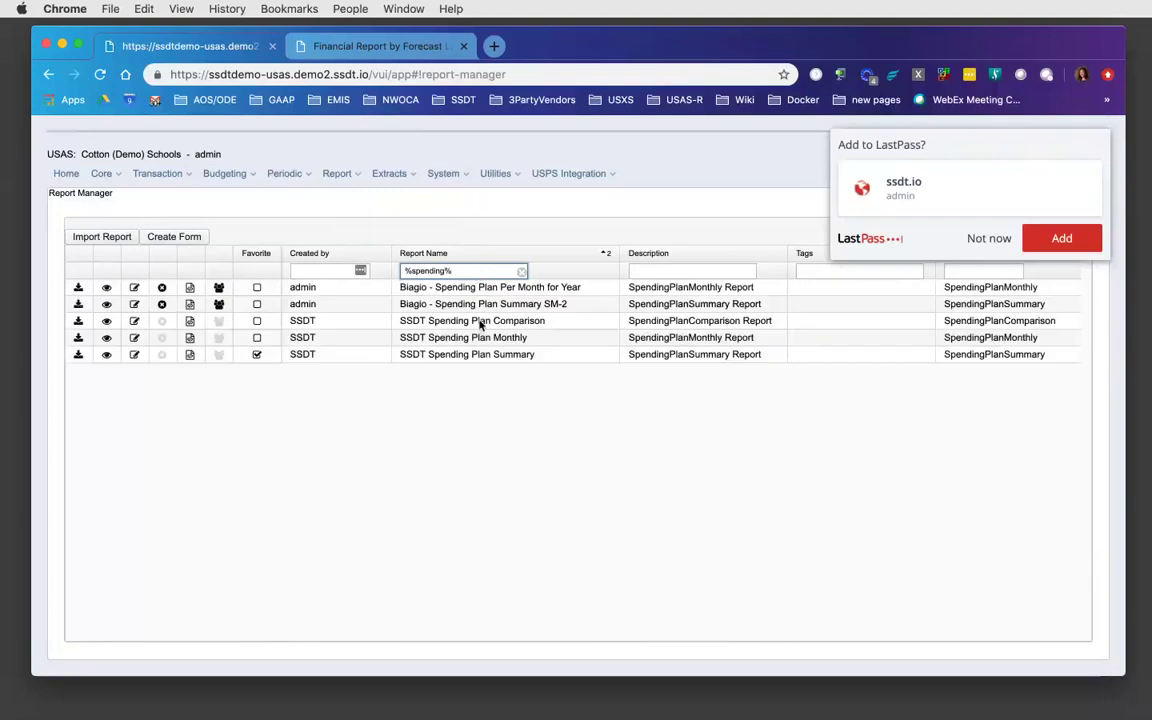
left_click(316, 271)
type("ssdt")
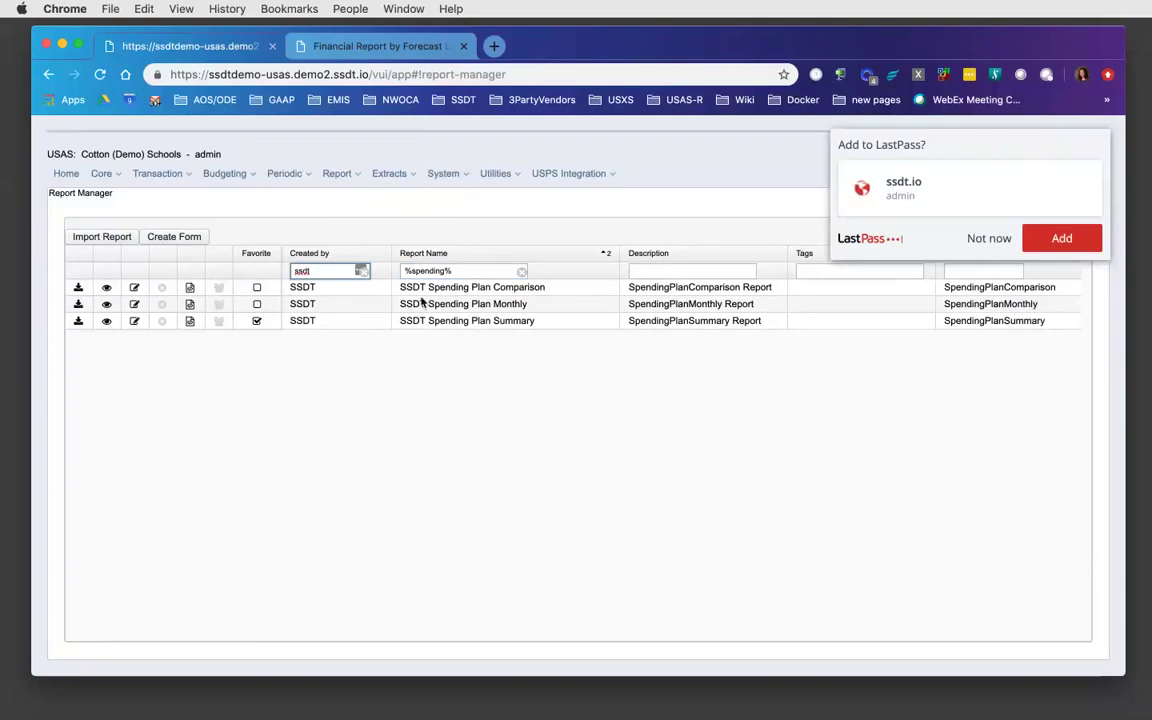
left_click(78, 305)
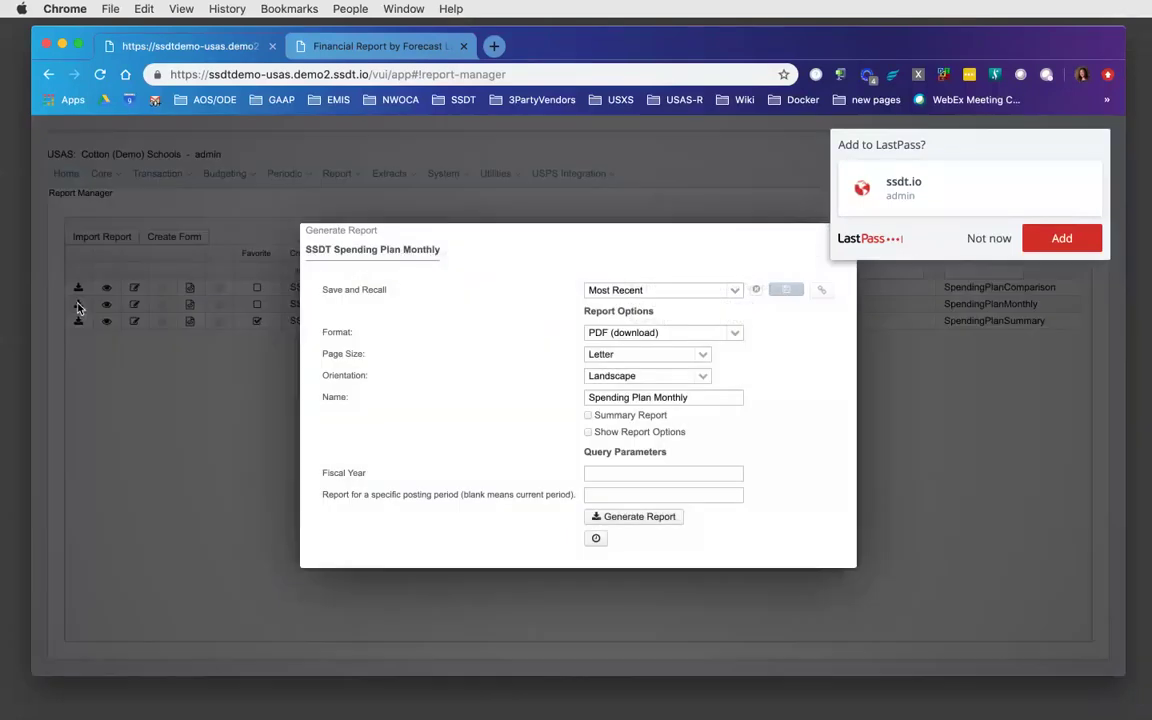
- Generate the Spending Plan Monthly report as a PDF for fiscal year 2018
left_click(606, 473)
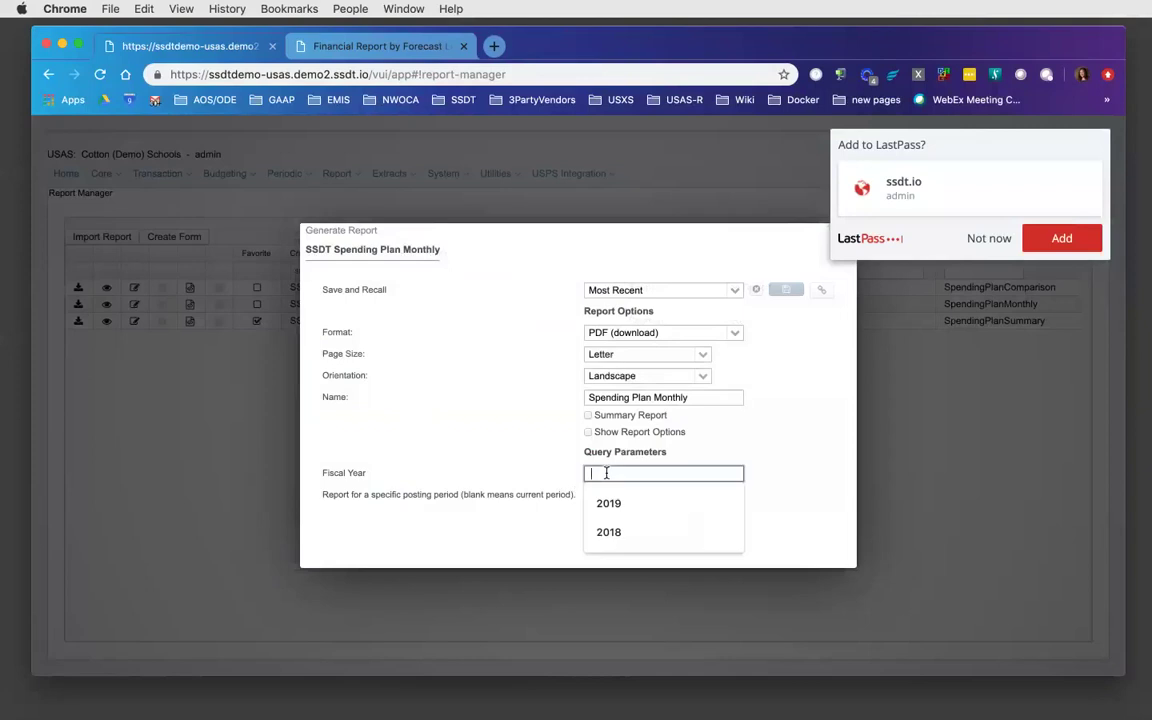
type("2018")
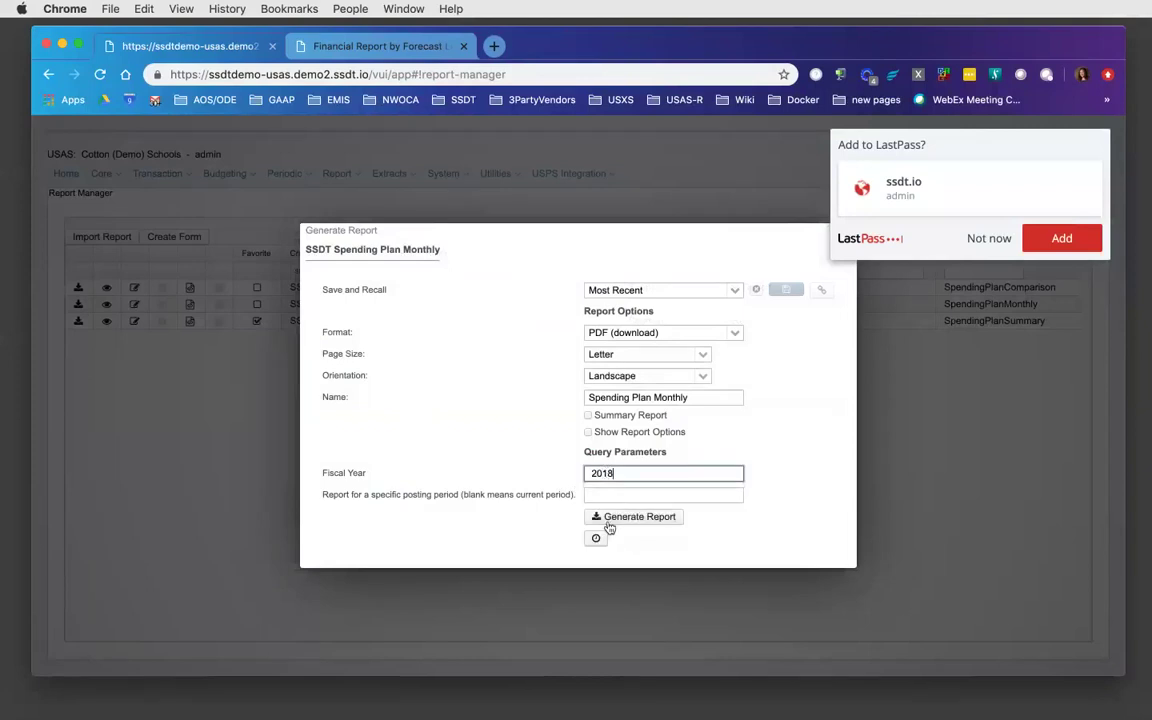
left_click(611, 521)
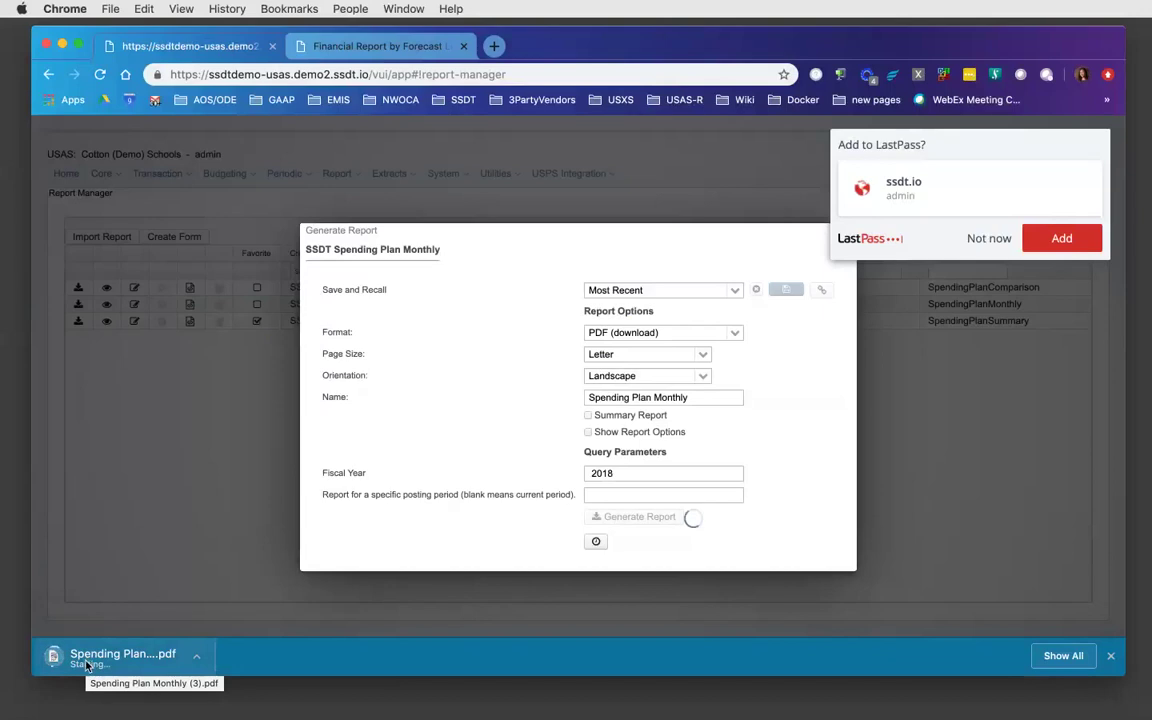
- View the downloaded Spending Plan Monthly PDF, then open the Spending Plan Summary settings
left_click(86, 659)
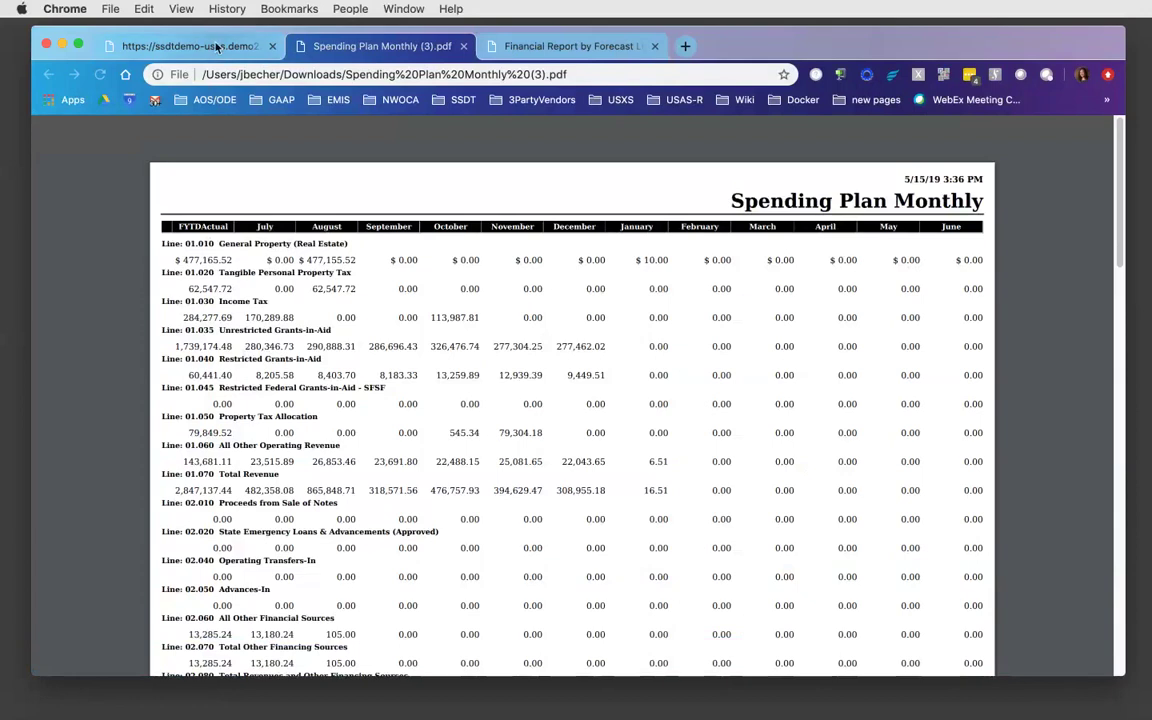
left_click(192, 46)
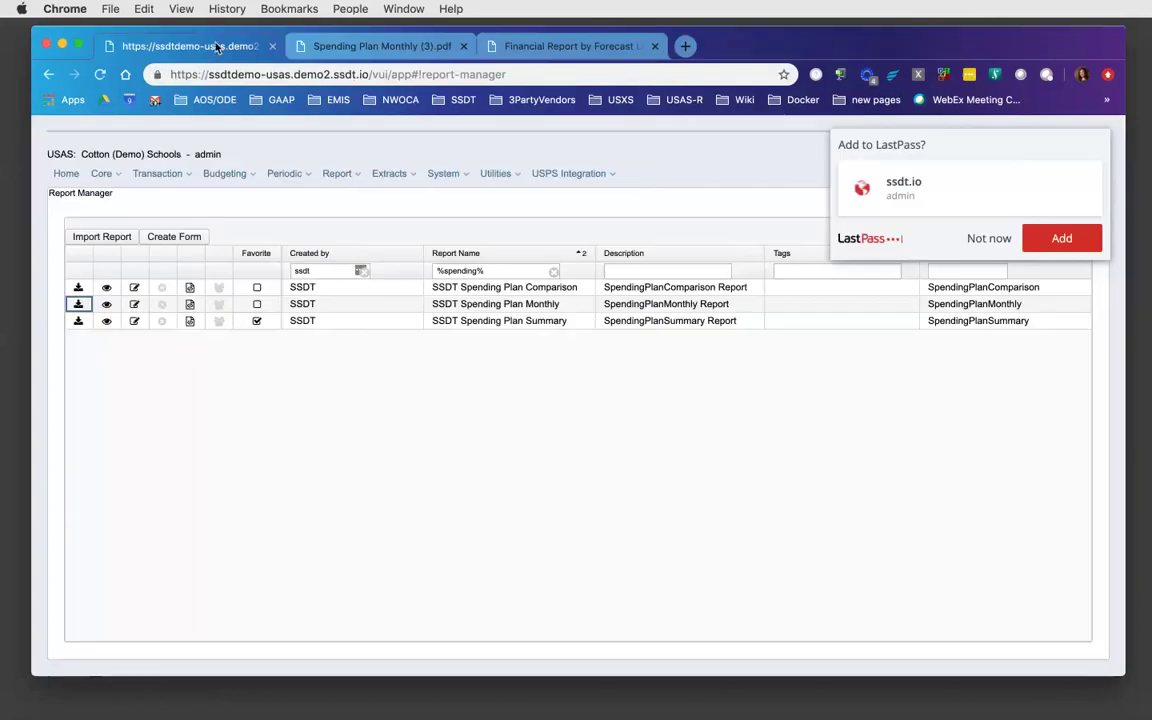
left_click(78, 321)
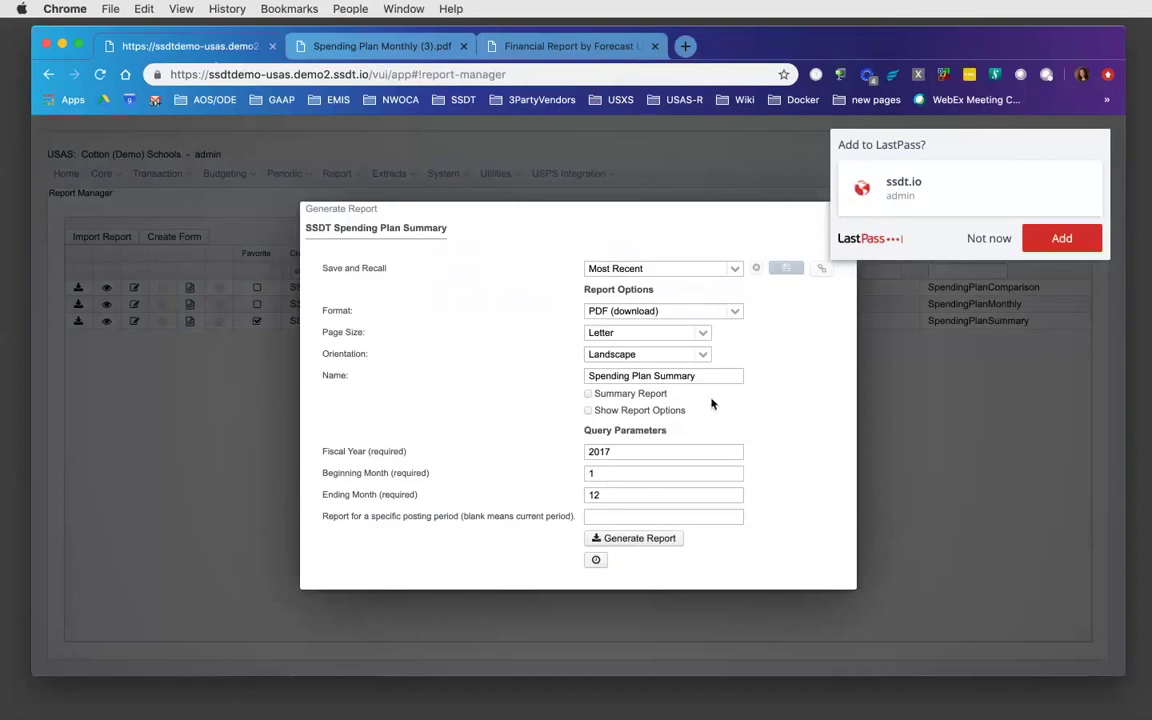
- Move the Spending Plan Summary dialog aside and close it without generating
left_click_drag(648, 213, 520, 239)
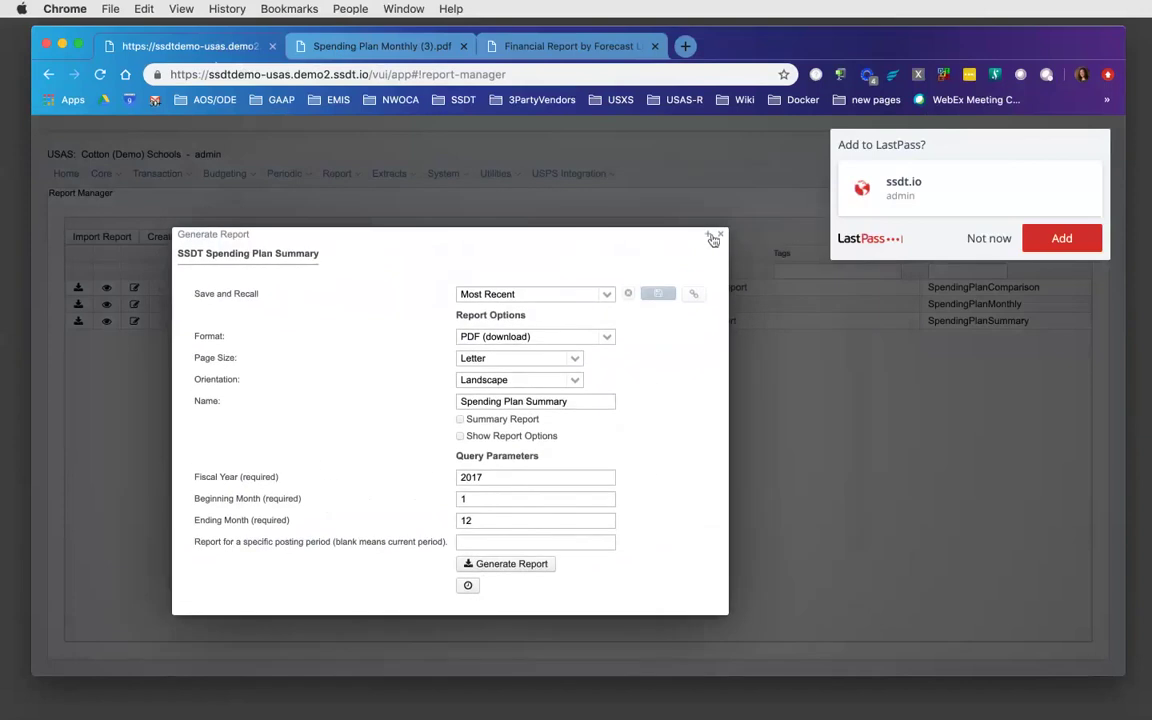
left_click(723, 236)
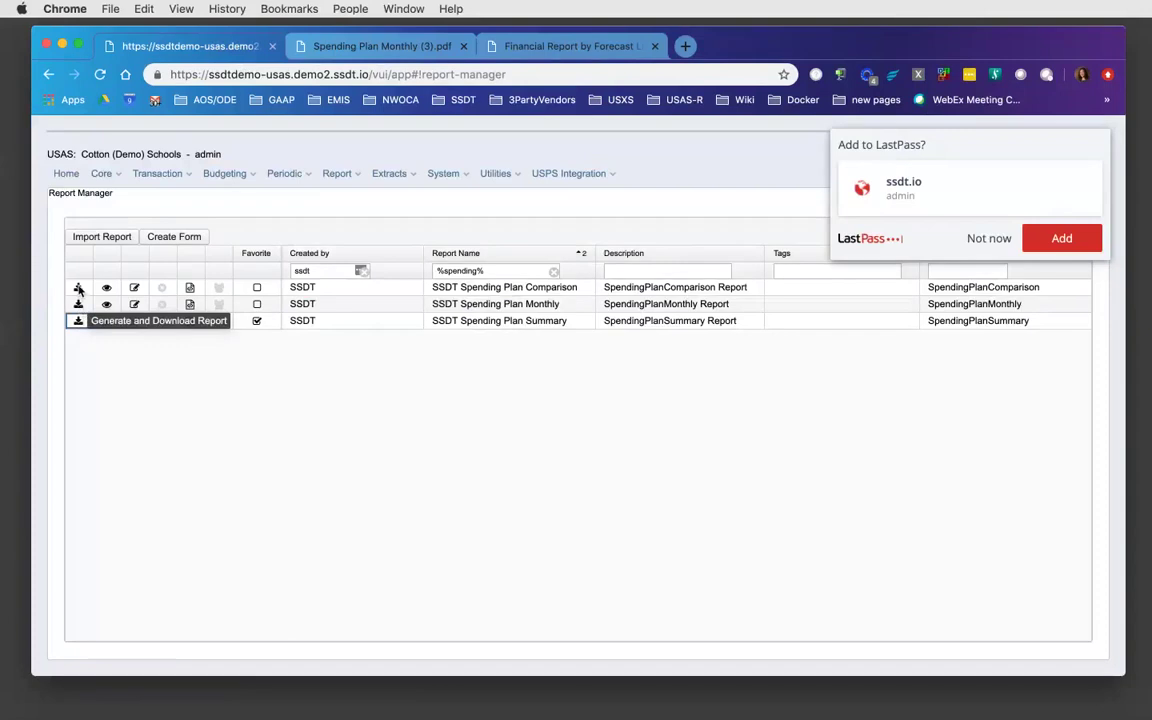
- Generate the SSDT Spending Plan Comparison PDF with fiscal year 2018 selected
left_click(78, 288)
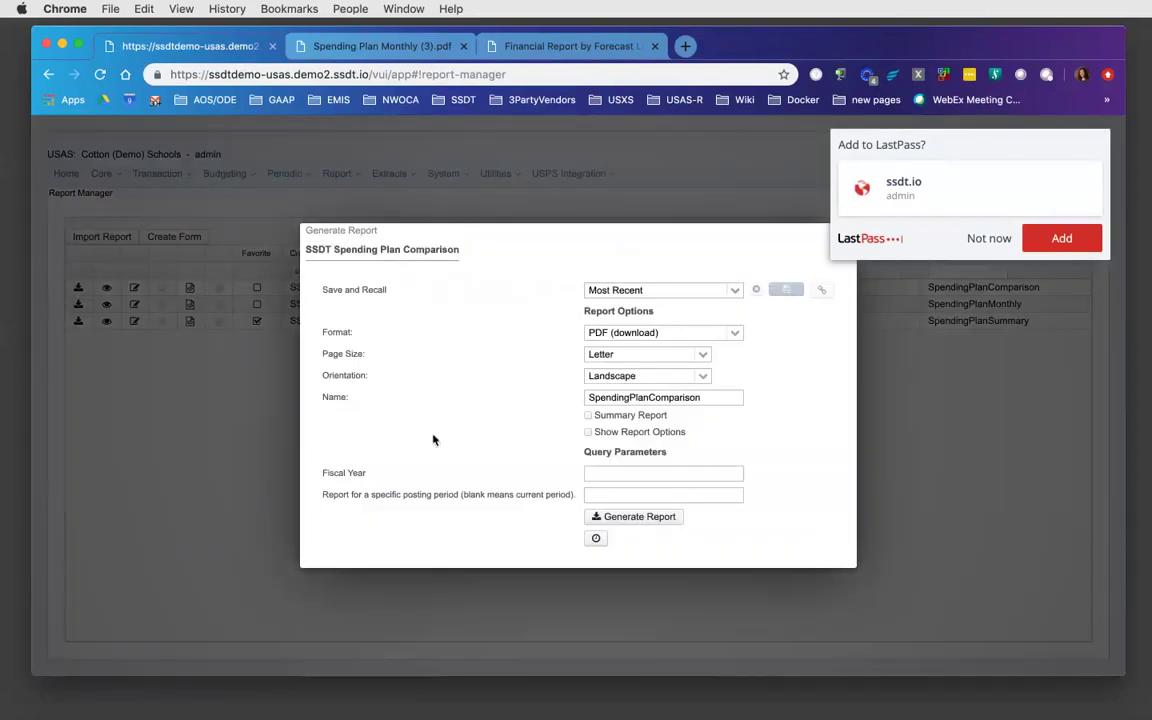
left_click(600, 471)
type("2019")
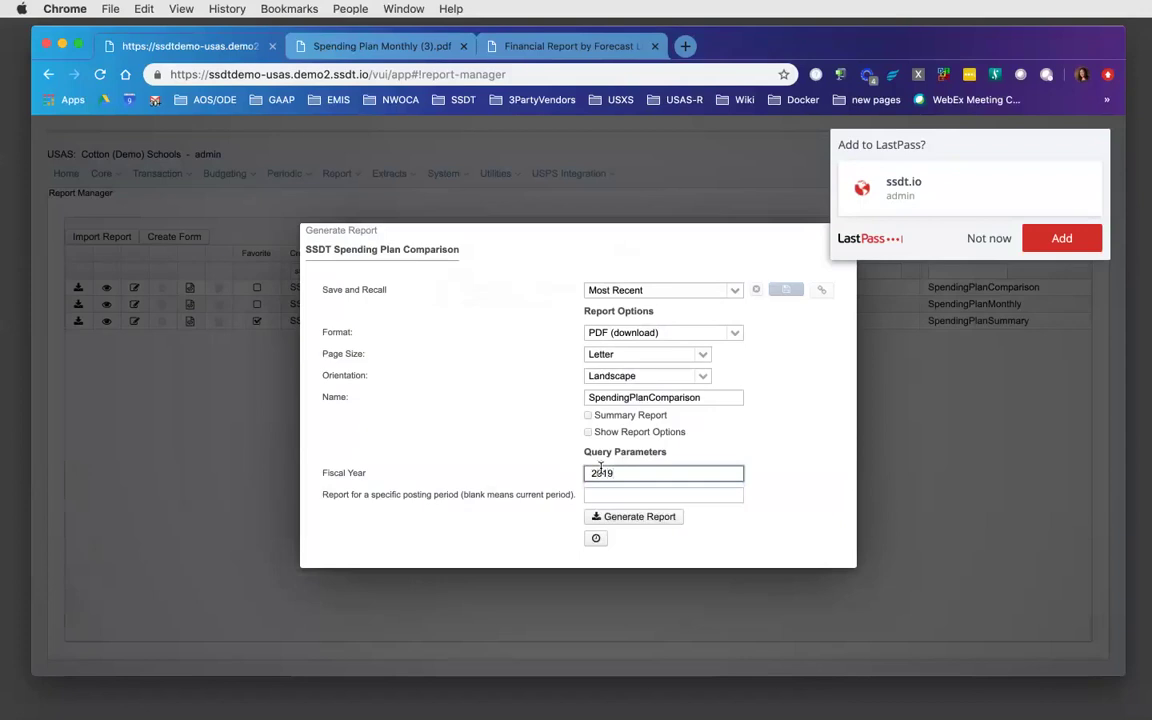
key("BackSpace")
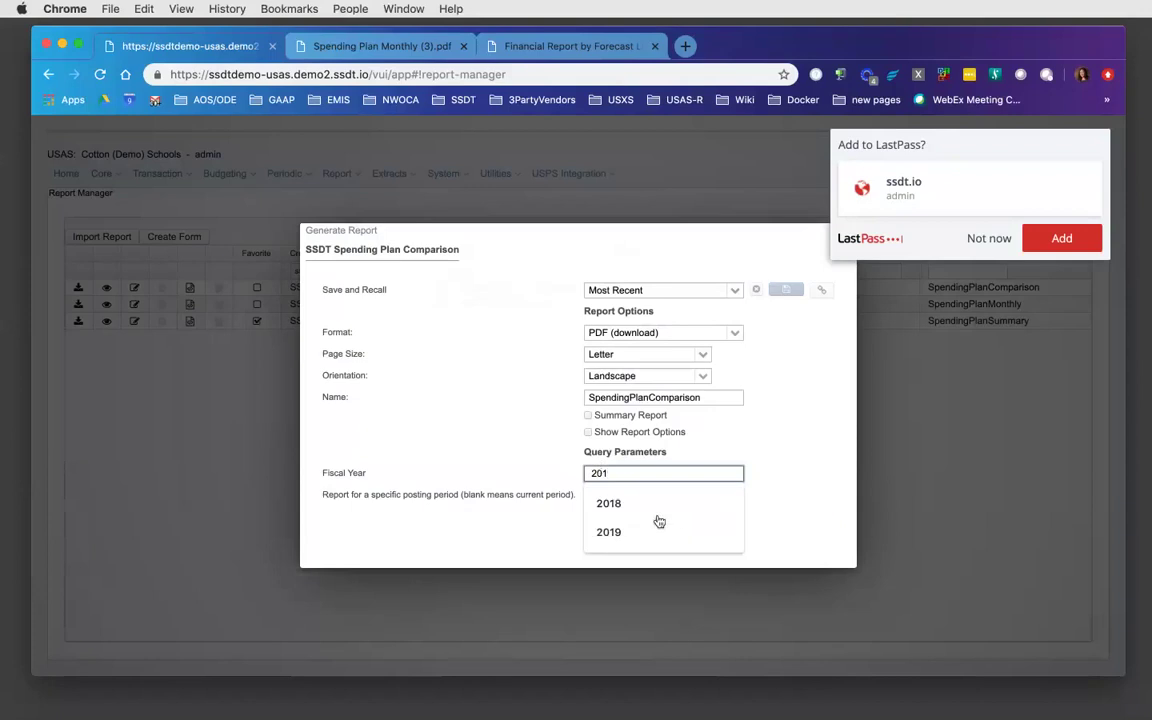
left_click(655, 505)
left_click(650, 521)
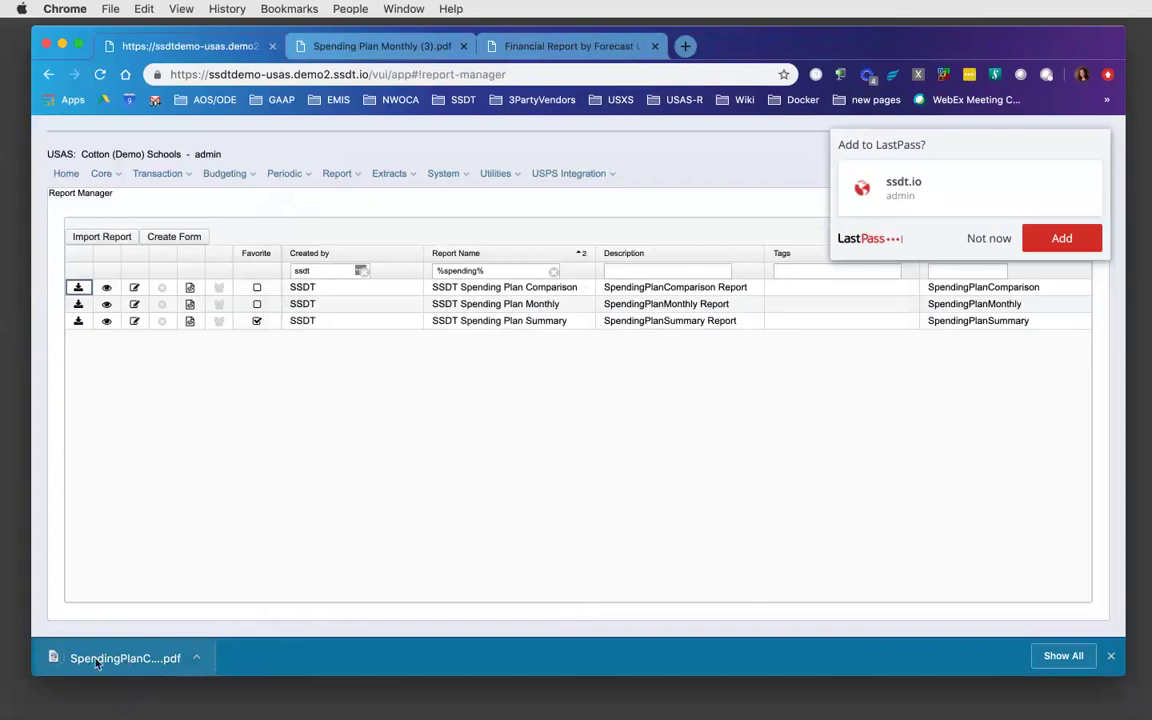
- View the downloaded SpendingPlanComparison.pdf in its own tab, then return to Report Manager
left_click(80, 660)
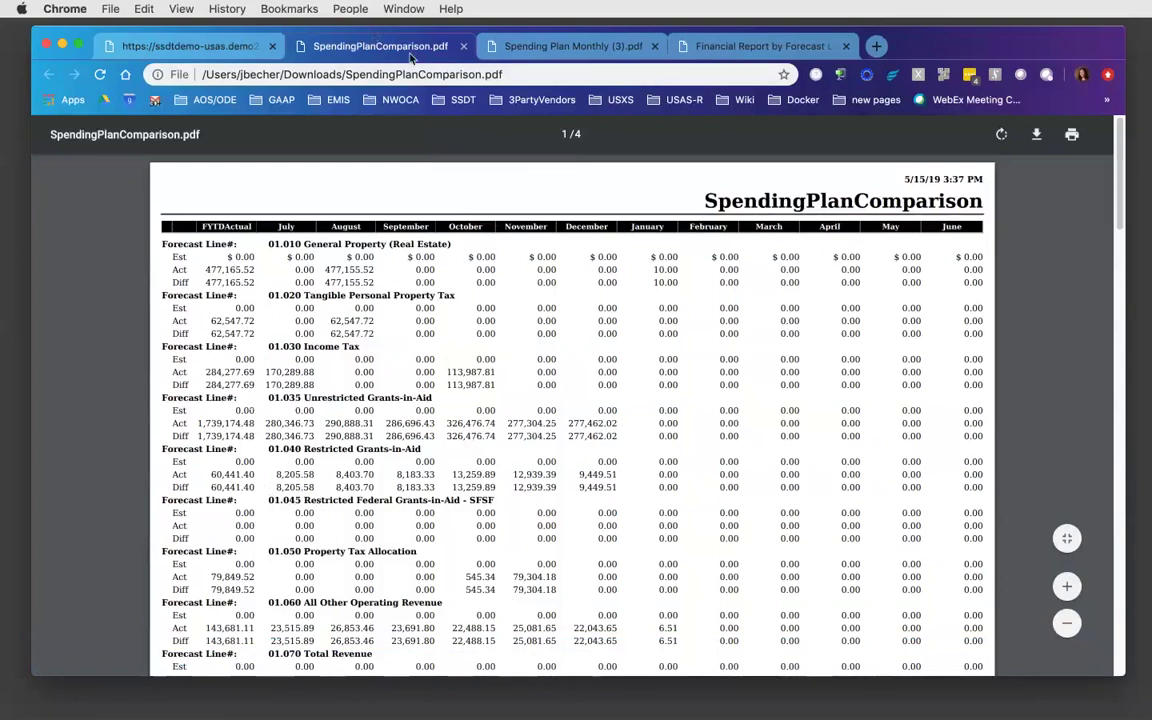
left_click(208, 47)
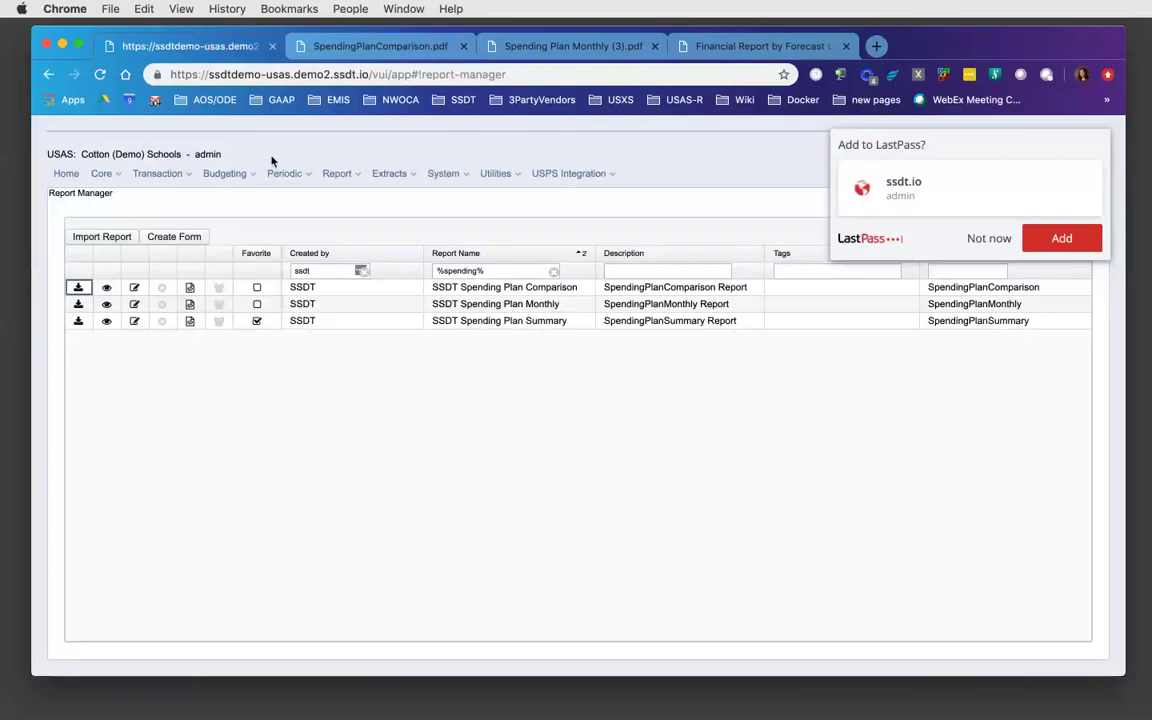
- Go to Periodic > 1099 Extract and show the Output File Type choices
left_click(288, 175)
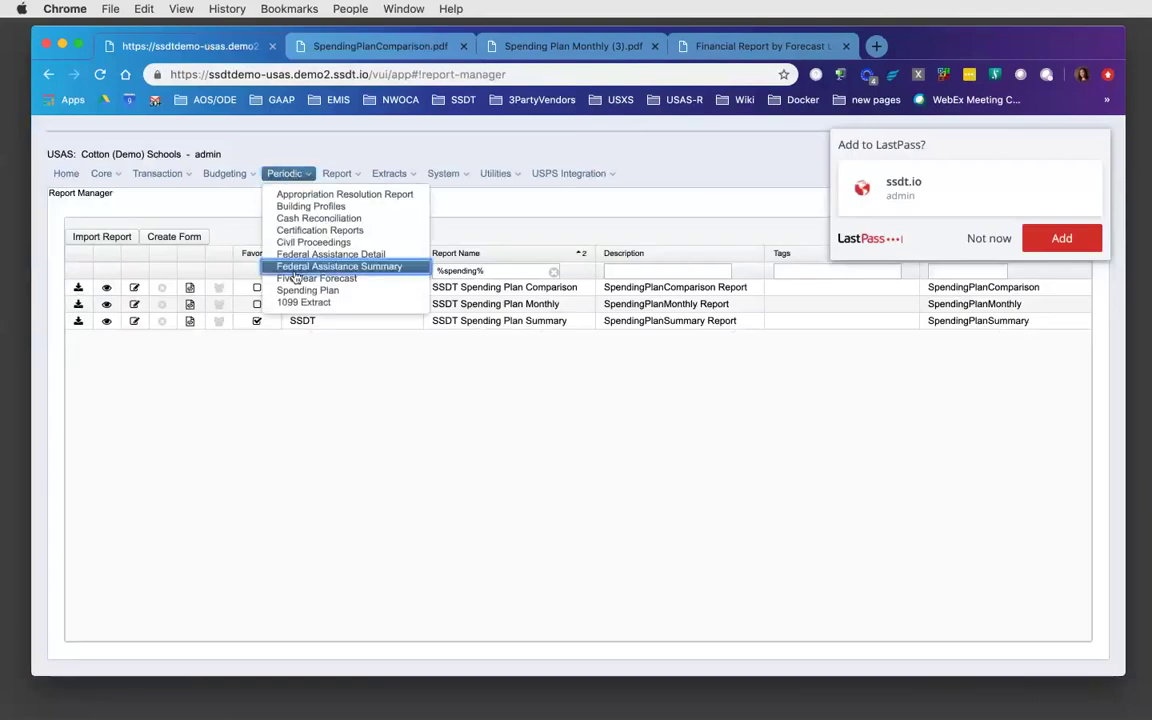
left_click(298, 304)
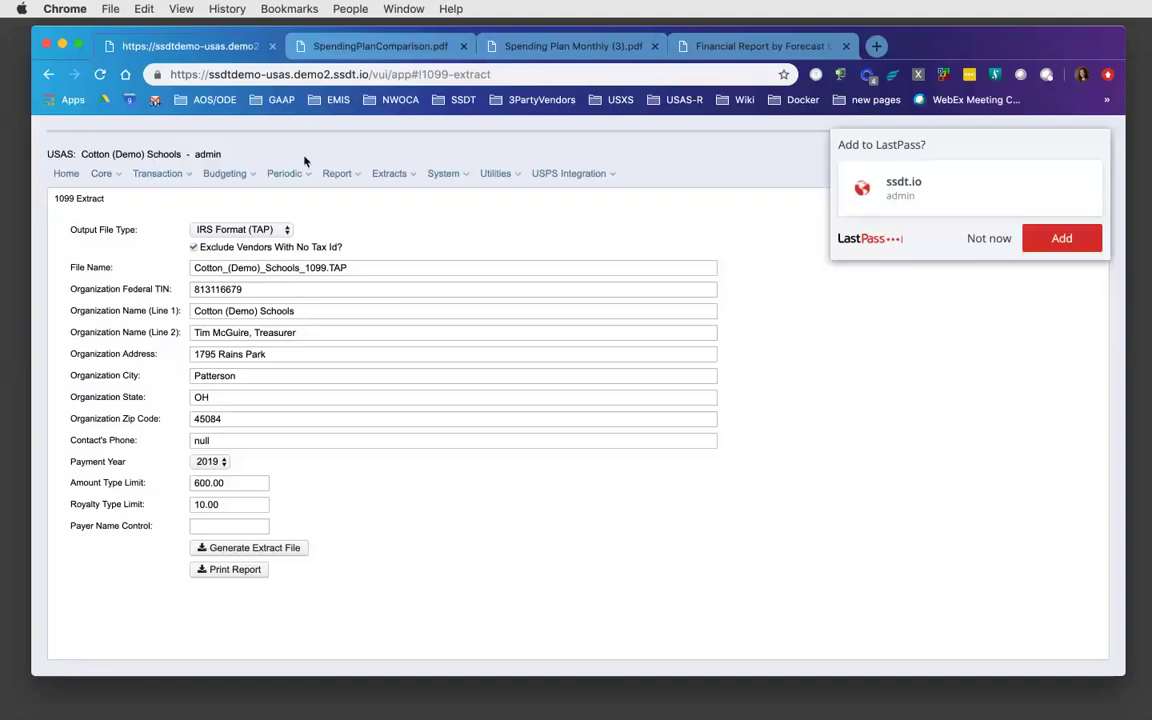
left_click(288, 230)
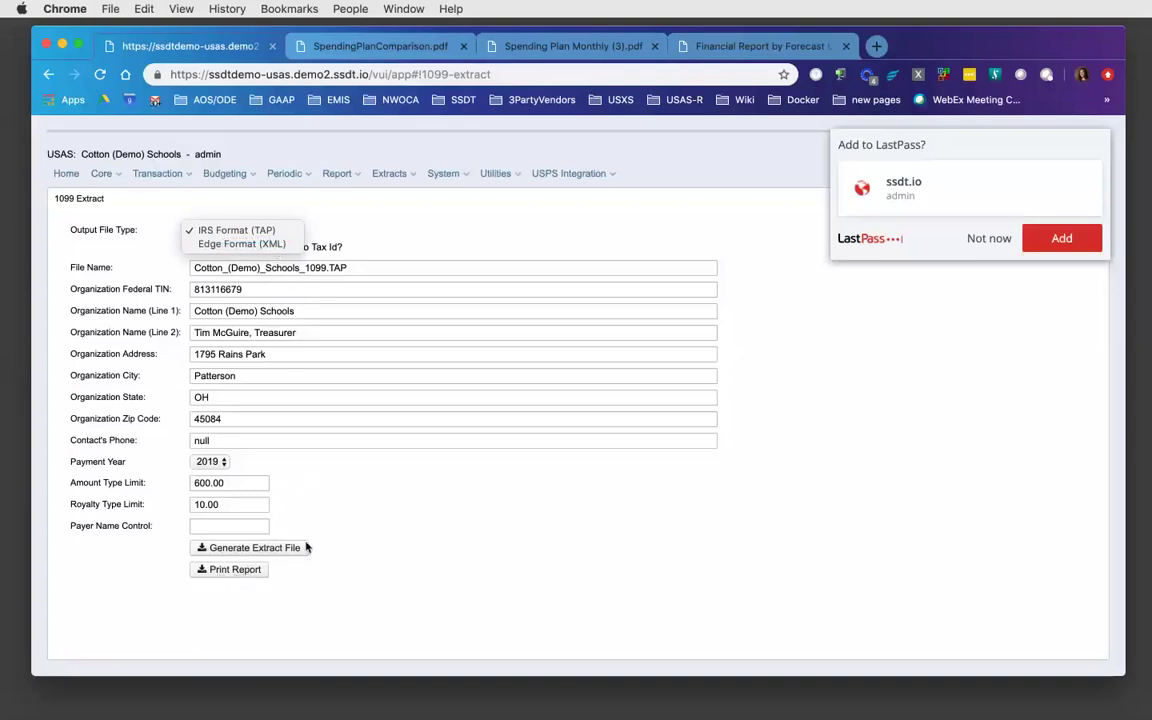
- Dismiss the file type list, then reopen it and choose Edge Format (XML)
left_click(477, 231)
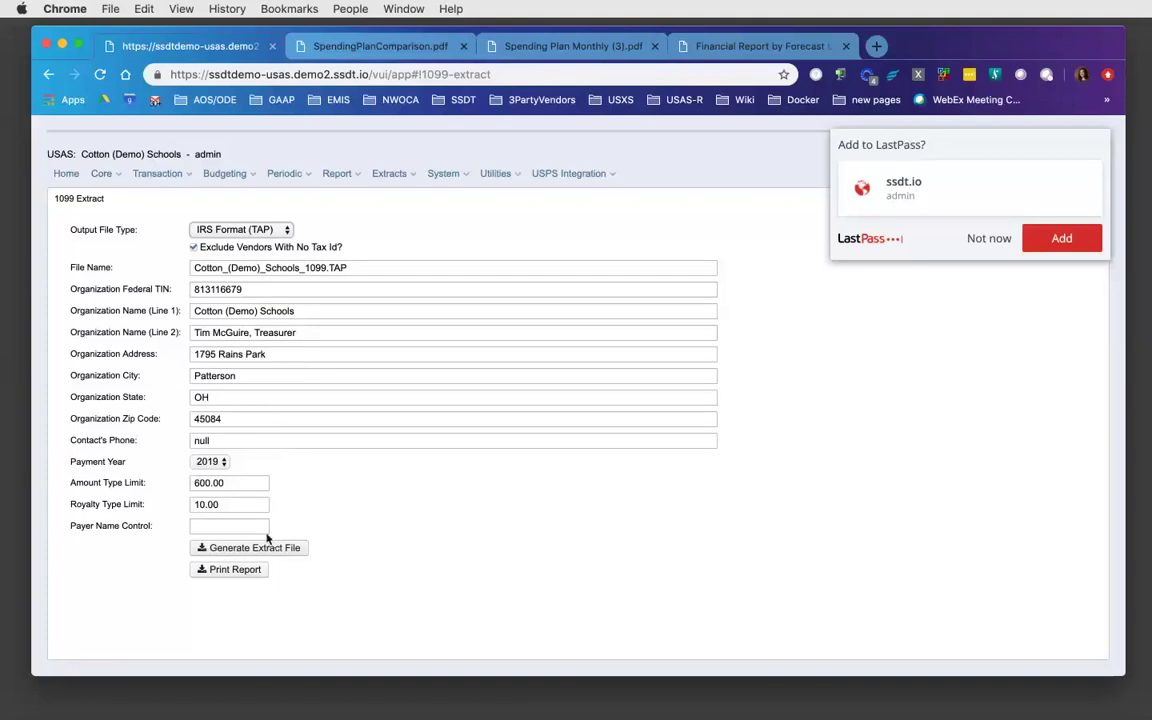
left_click(286, 230)
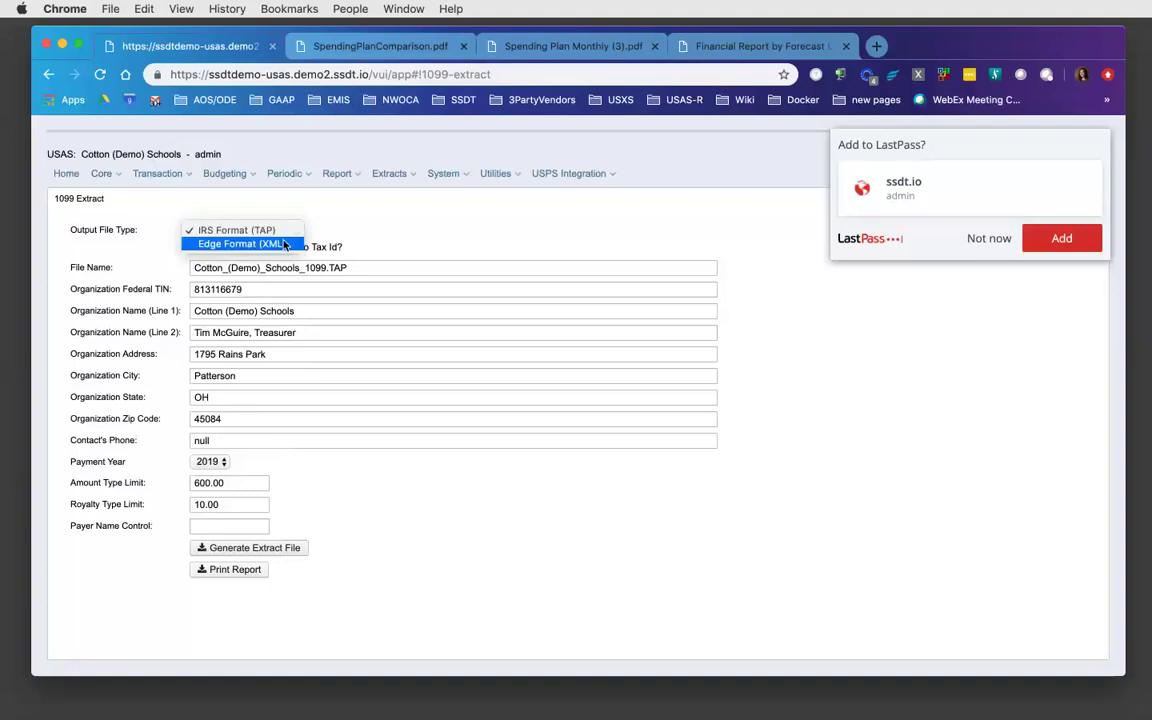
left_click(255, 244)
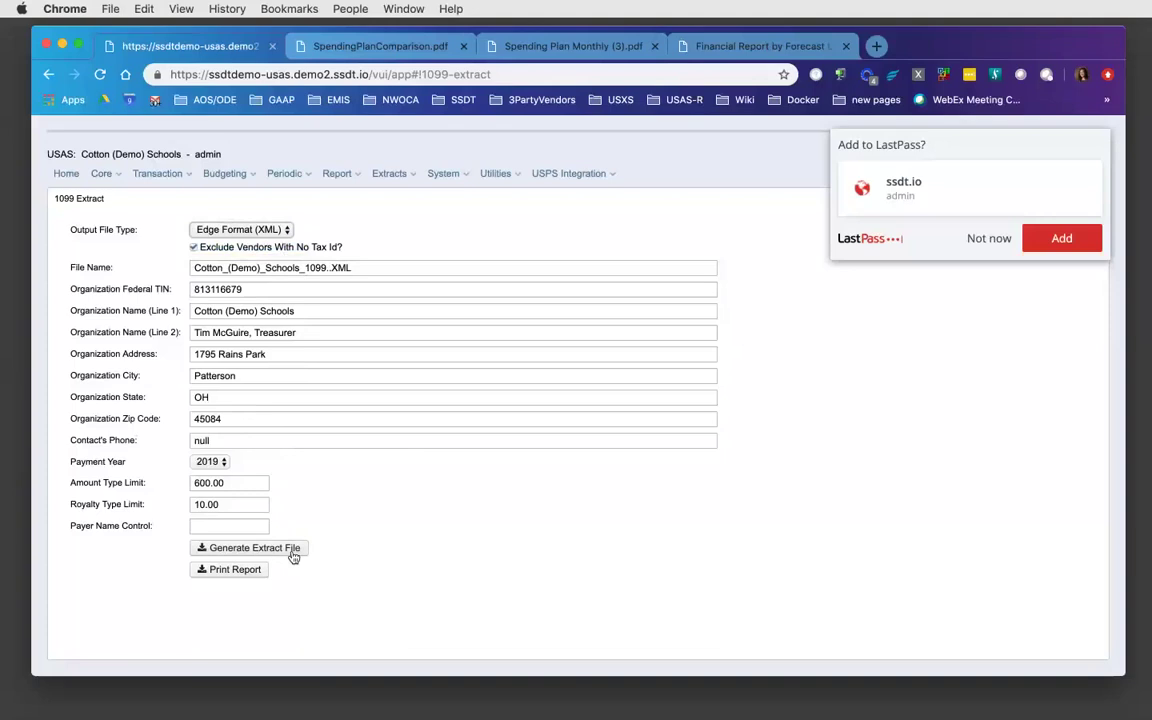
- Set payment year 2017, print the 1099 Extract Report, and open the downloaded PDF
left_click(225, 463)
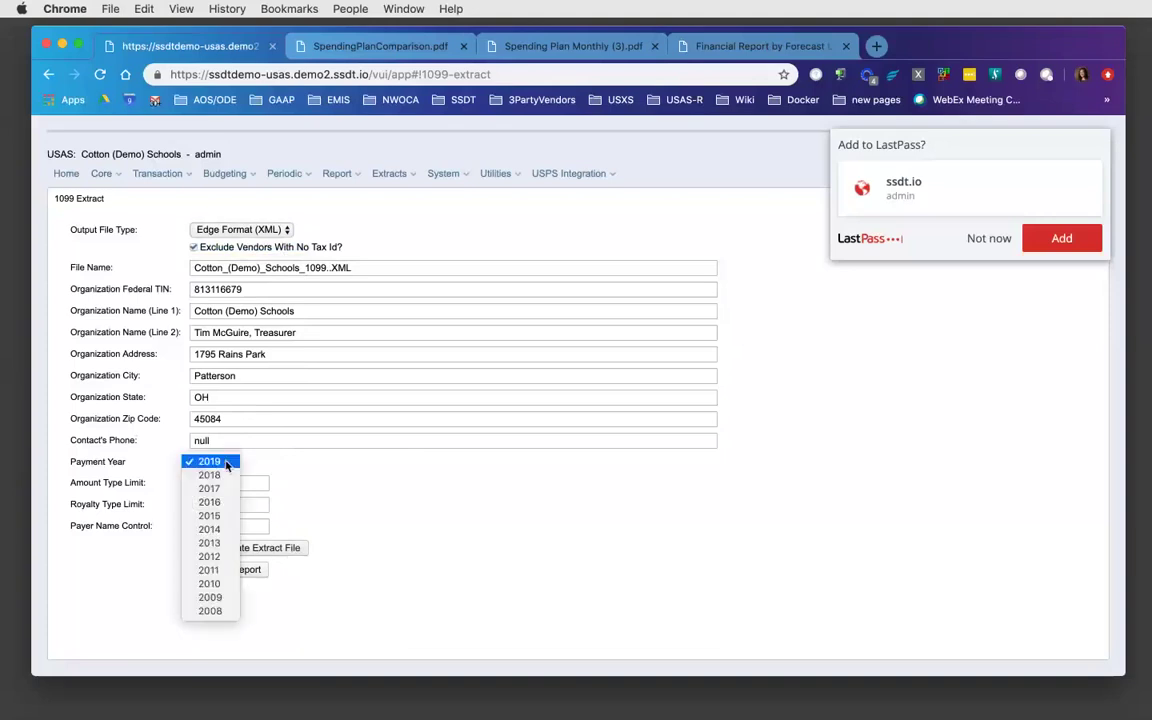
left_click(222, 475)
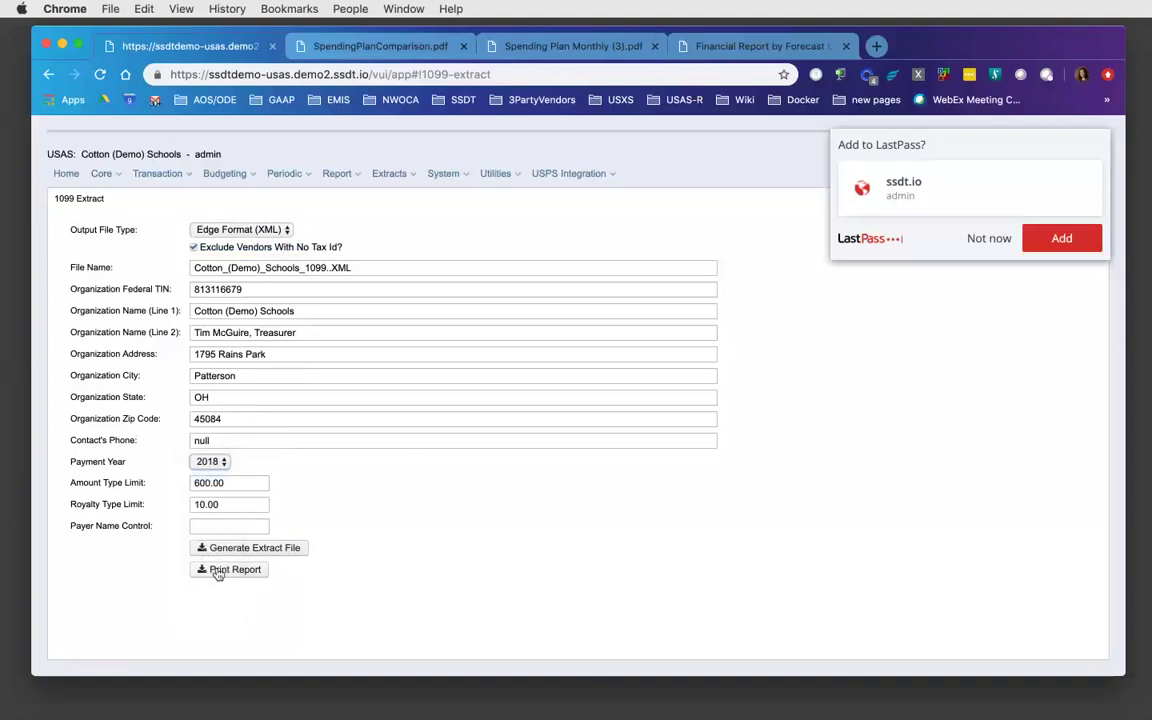
left_click(225, 463)
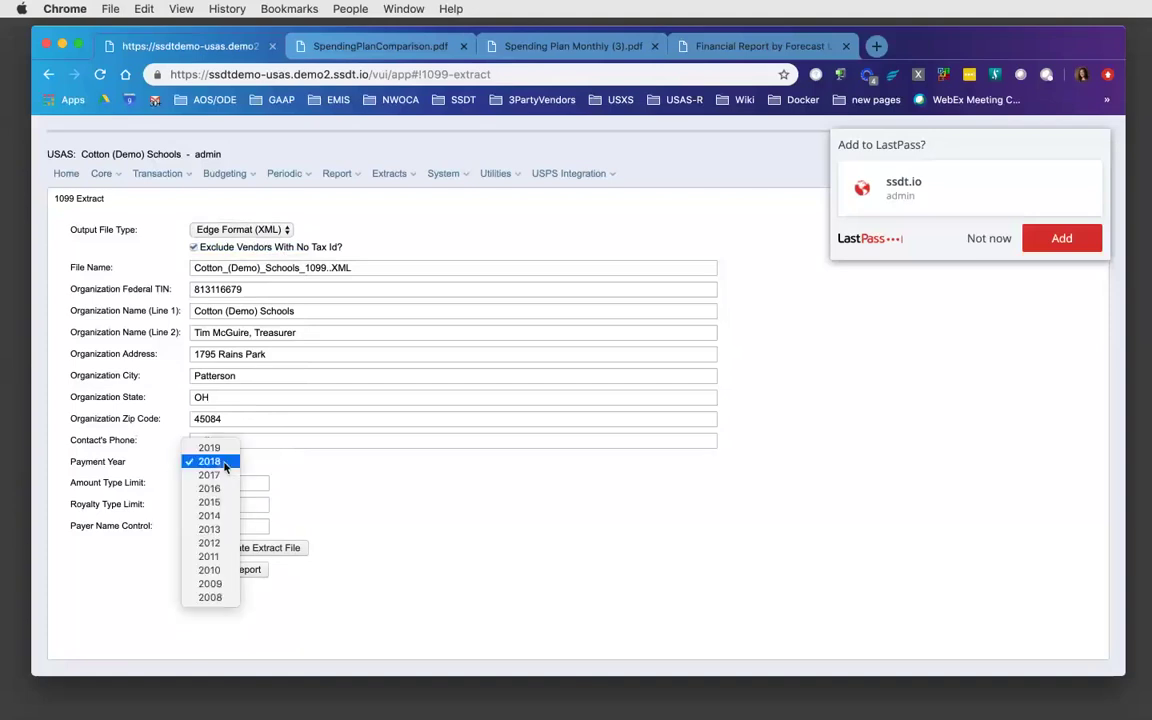
left_click(220, 475)
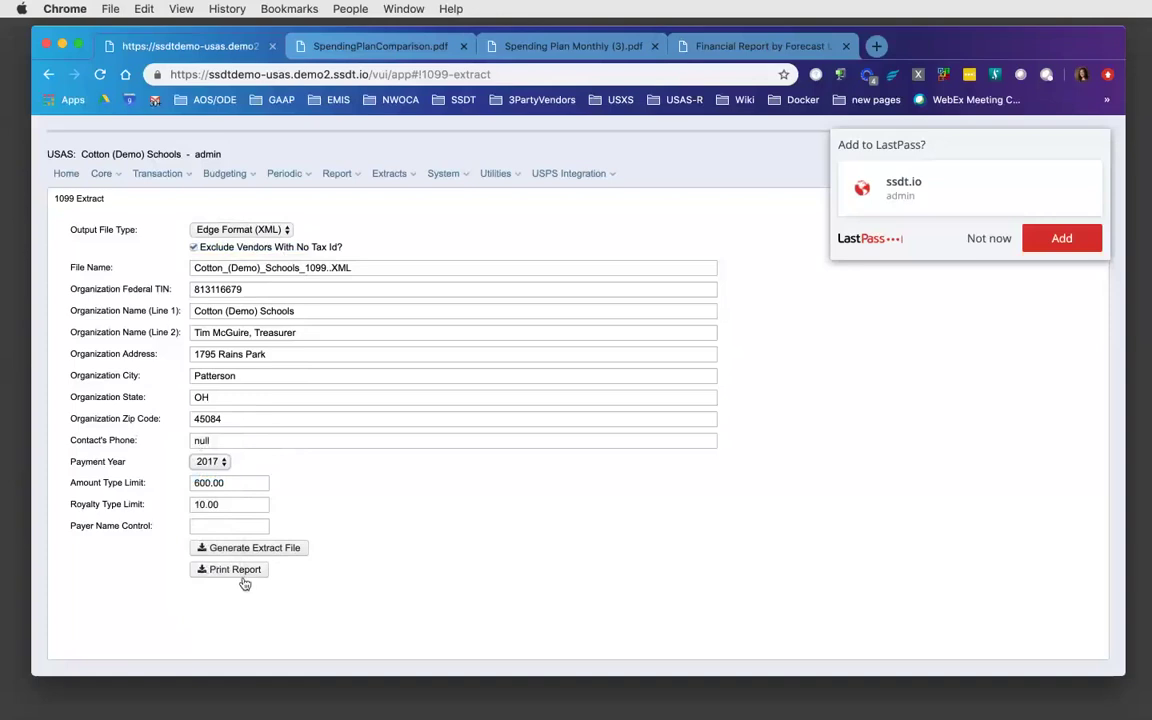
left_click(246, 577)
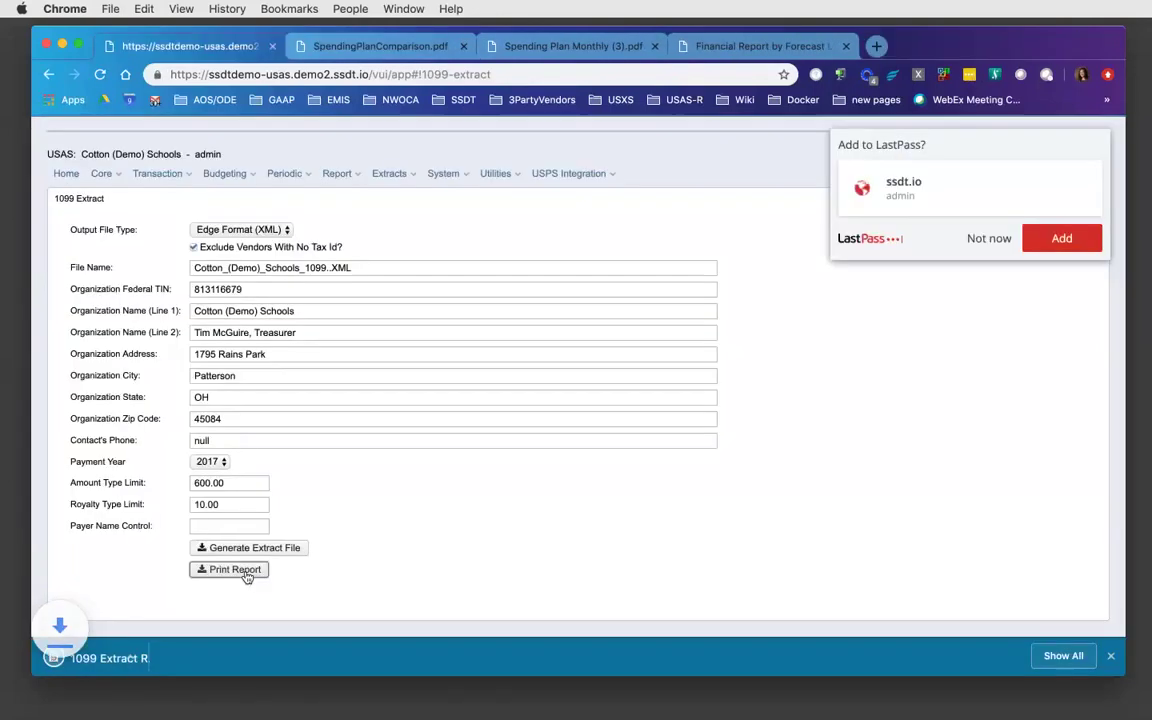
left_click(92, 658)
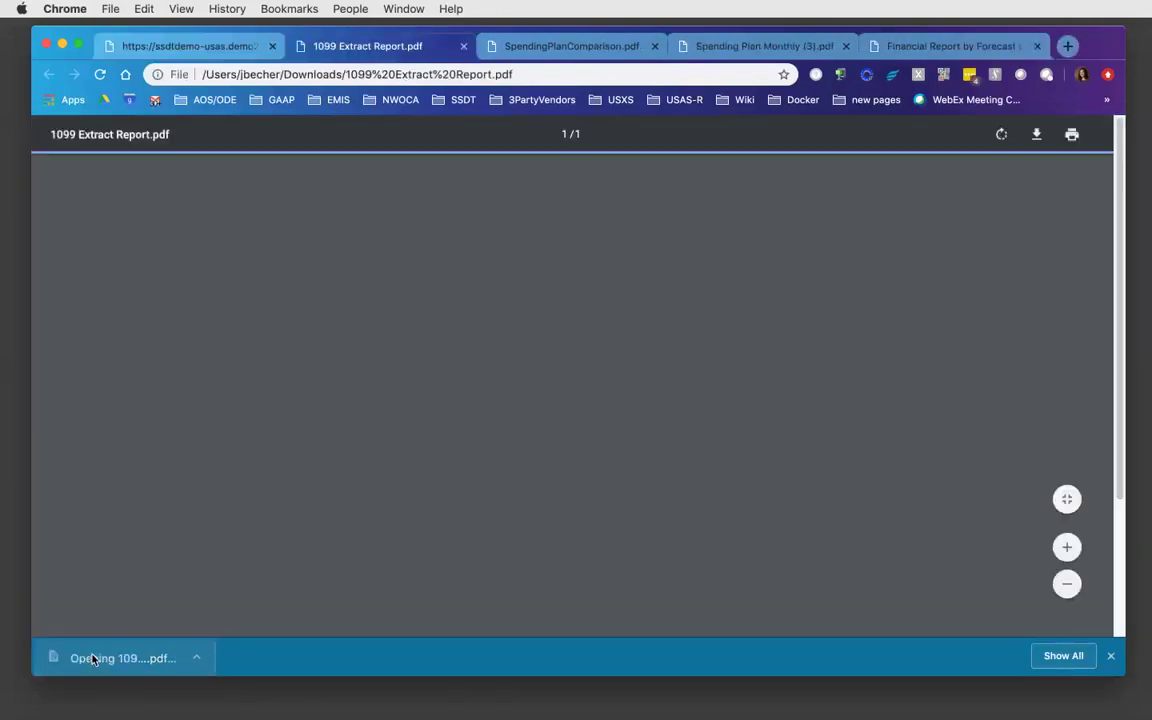
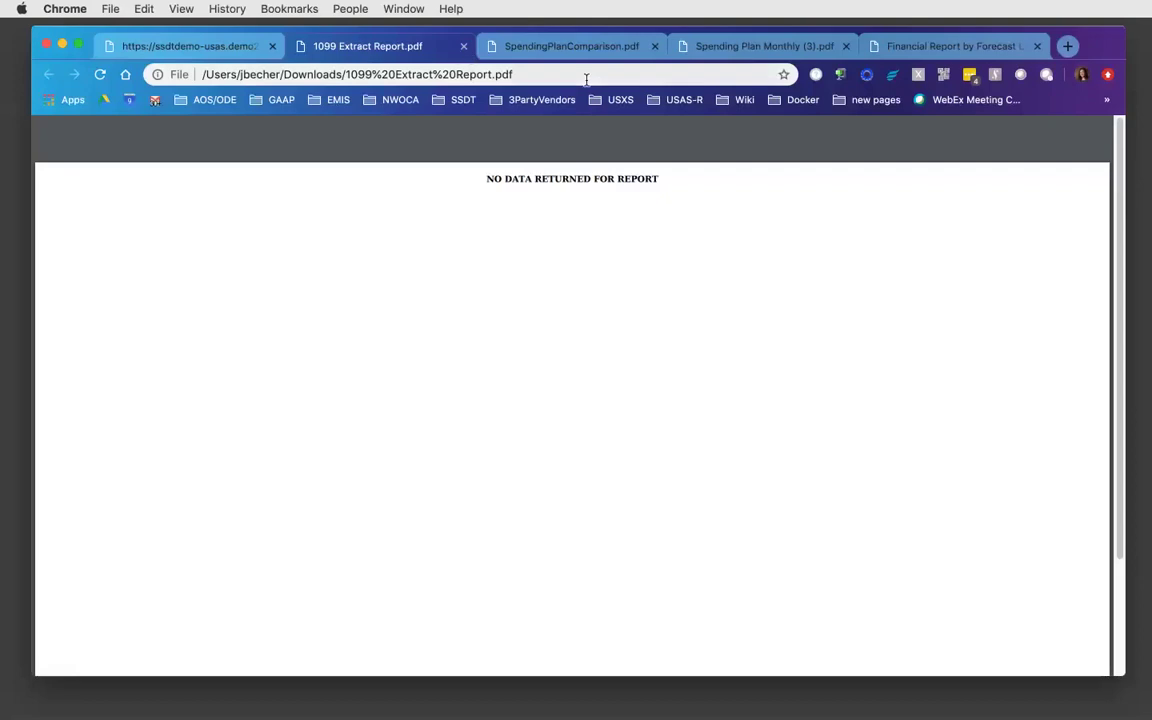
- Look over the Spending Plan Monthly PDF, then close the Financial Report by Forecast Line Number PDF
left_click(738, 47)
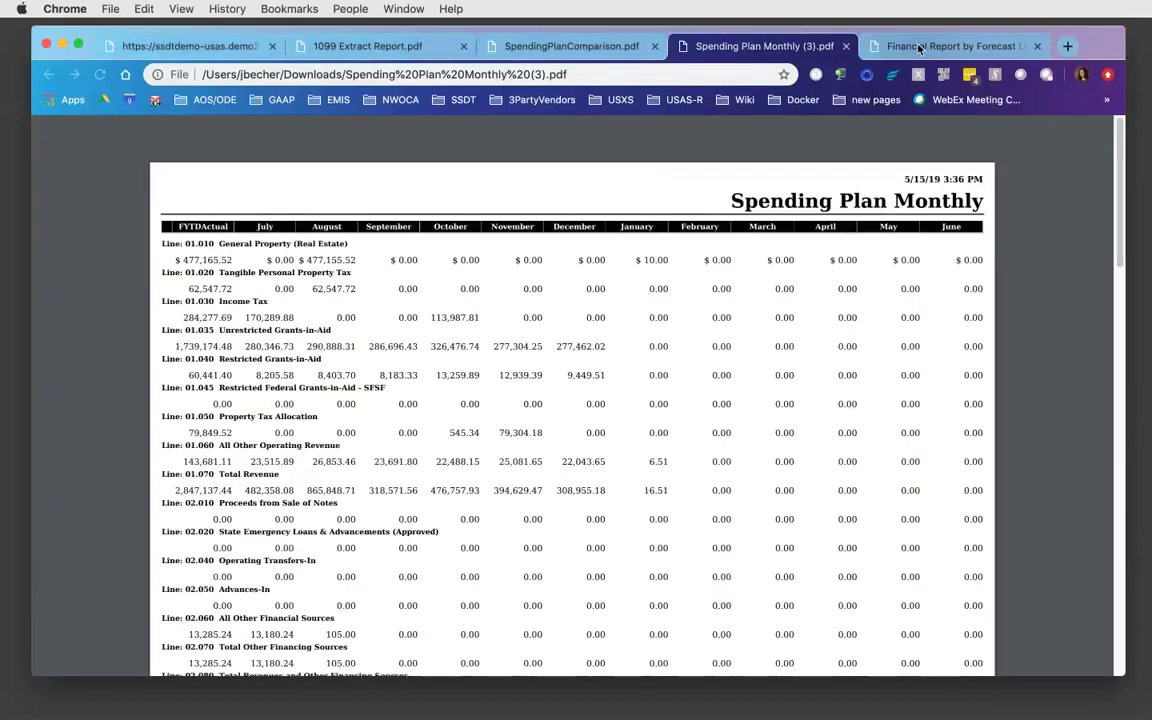
left_click(1005, 45)
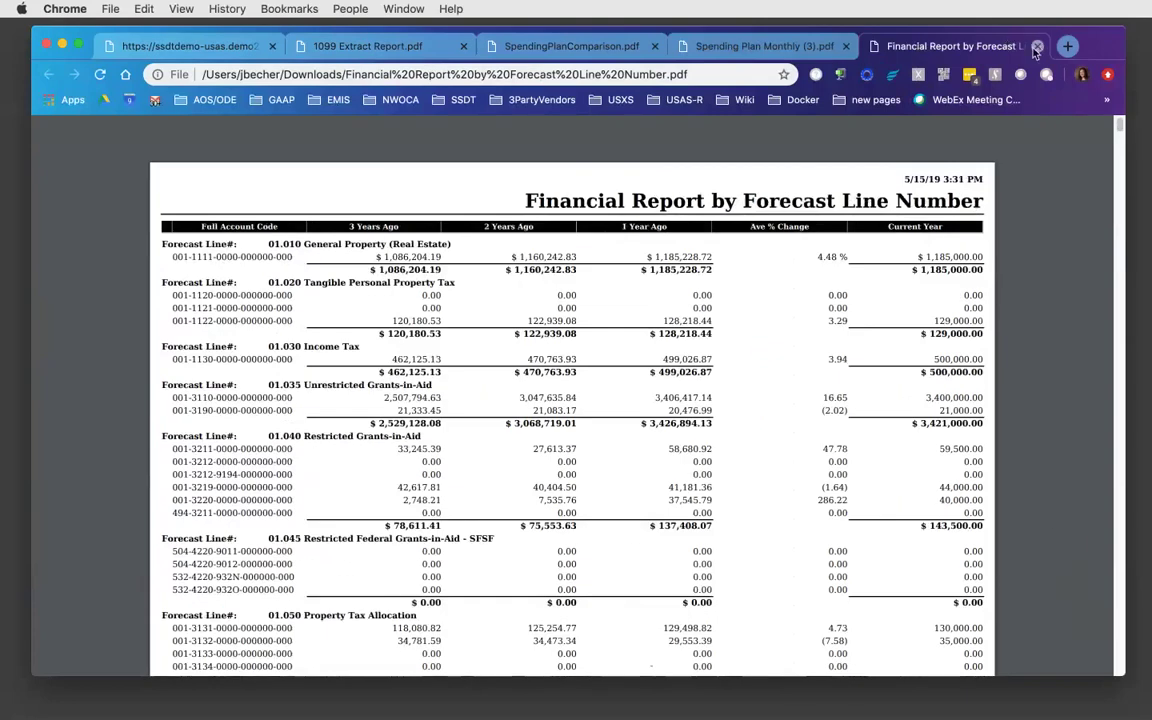
key("super+w")
- Search Google for 'ssdt ohio wiki' in a new tab
left_click(876, 46)
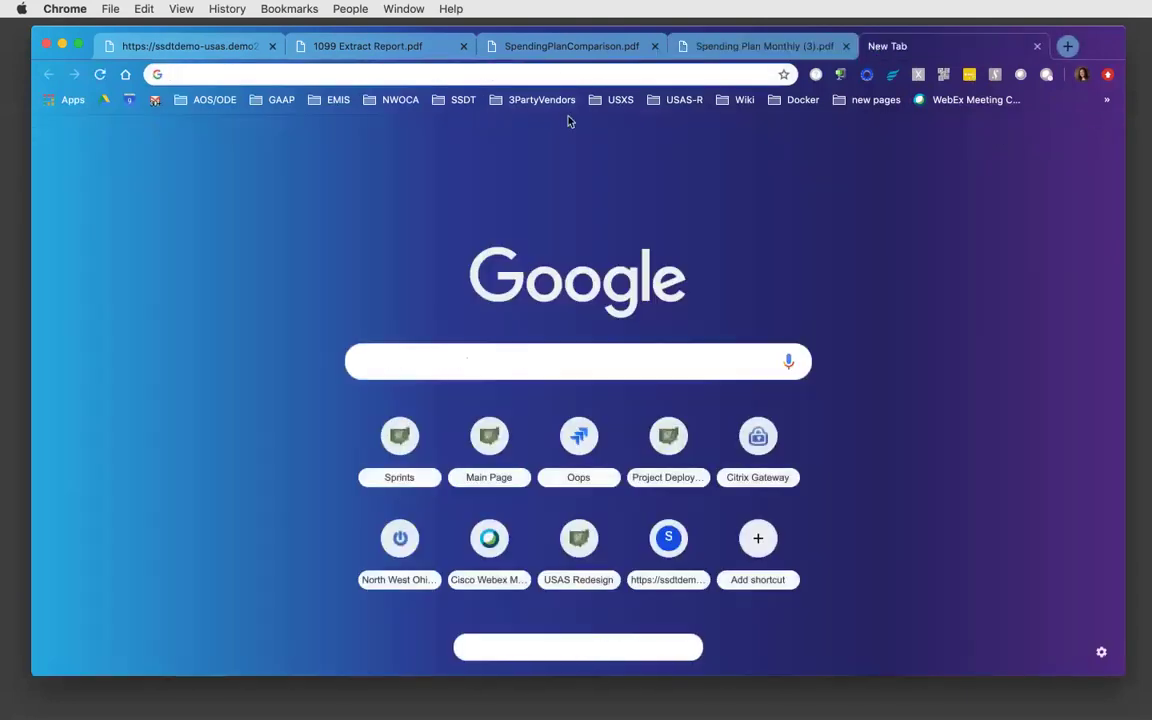
type("ssdt ohio wiki")
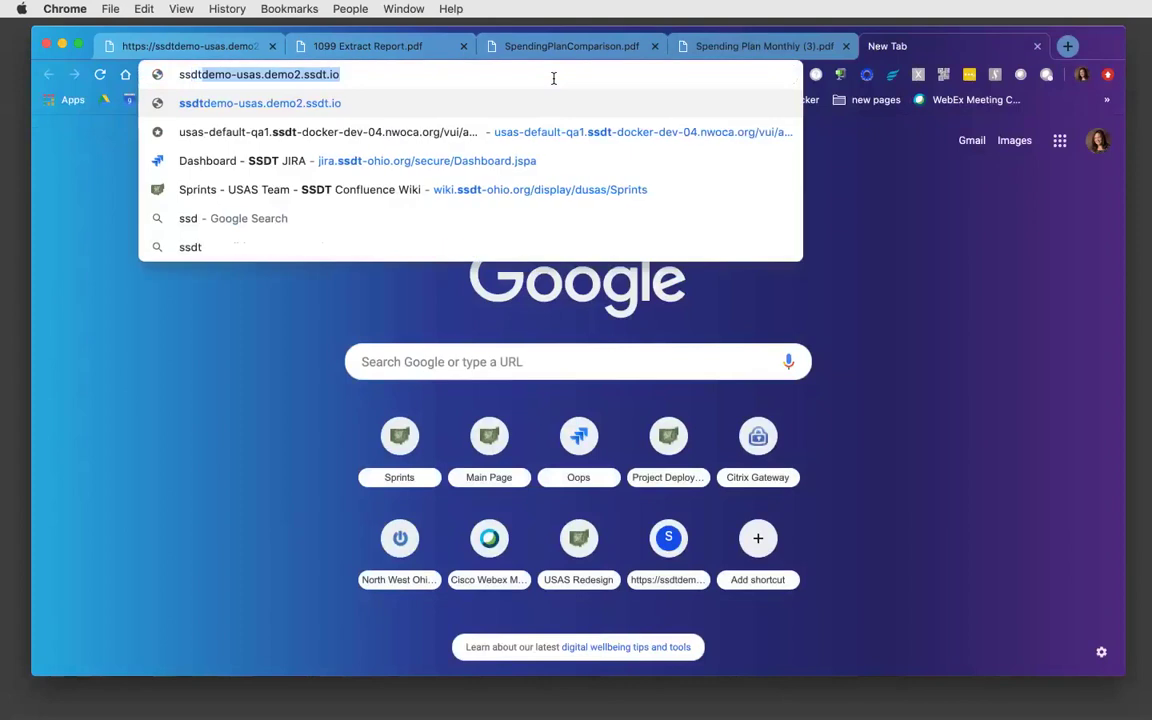
key("Return")
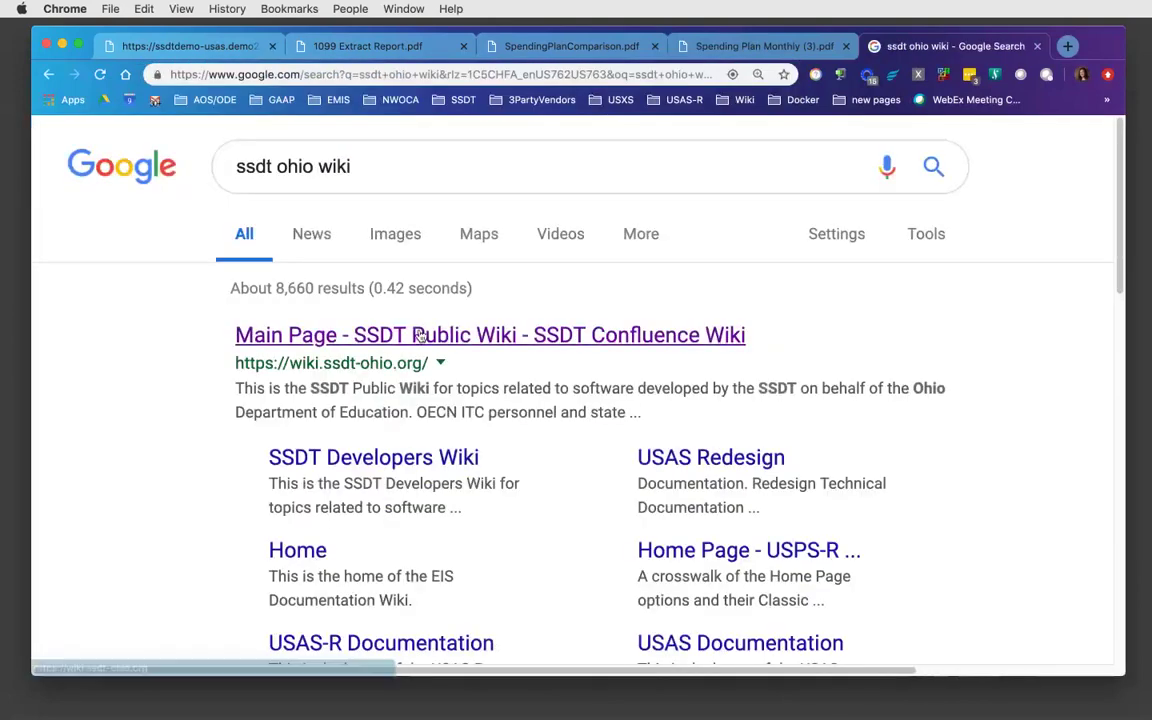
- Go from the SSDT Public Wiki main page into the USAS-R Documentation space
left_click(489, 335)
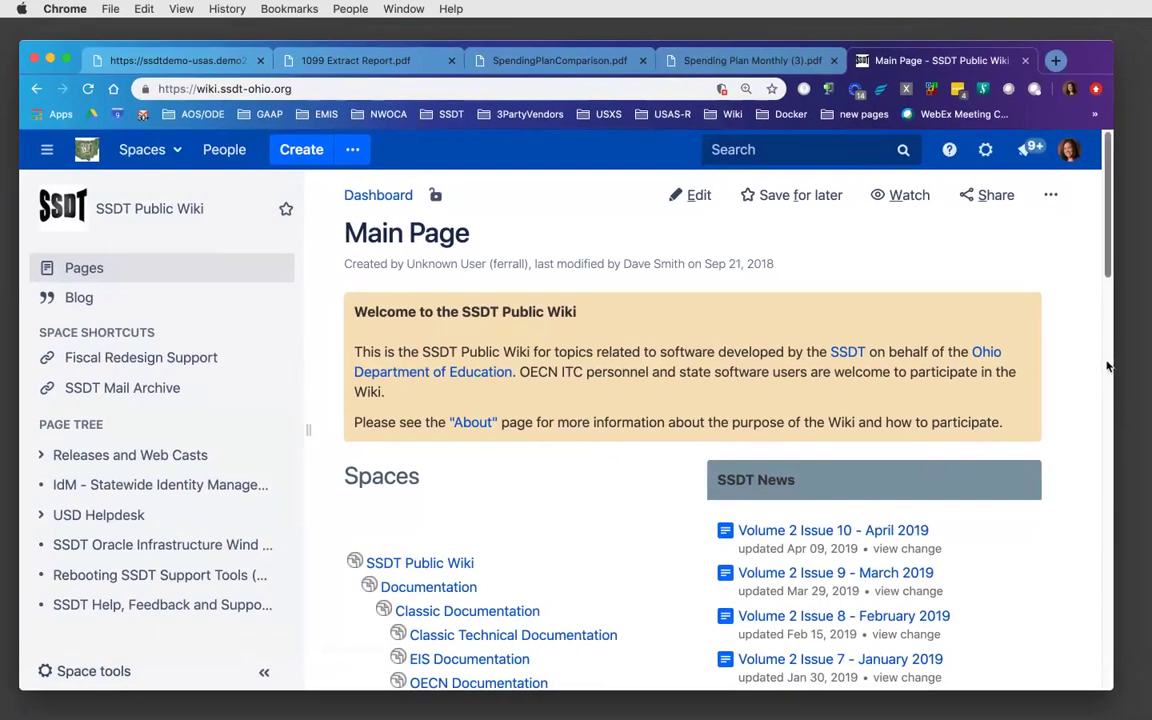
left_click(1108, 367)
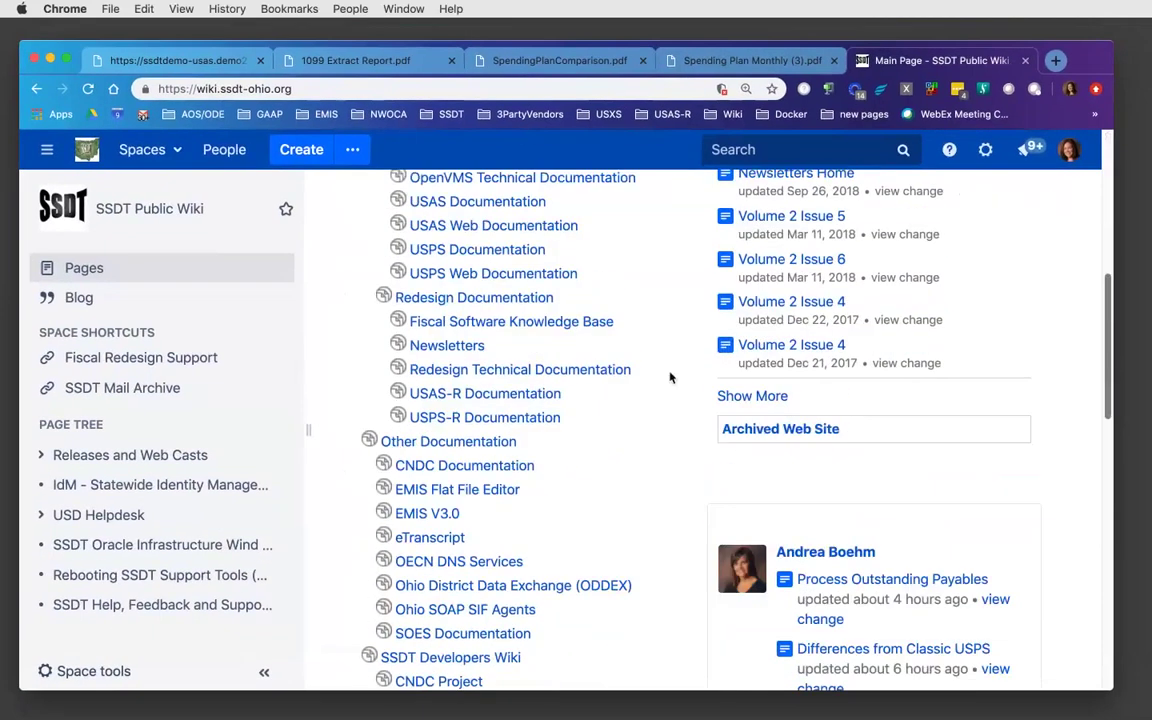
left_click(482, 398)
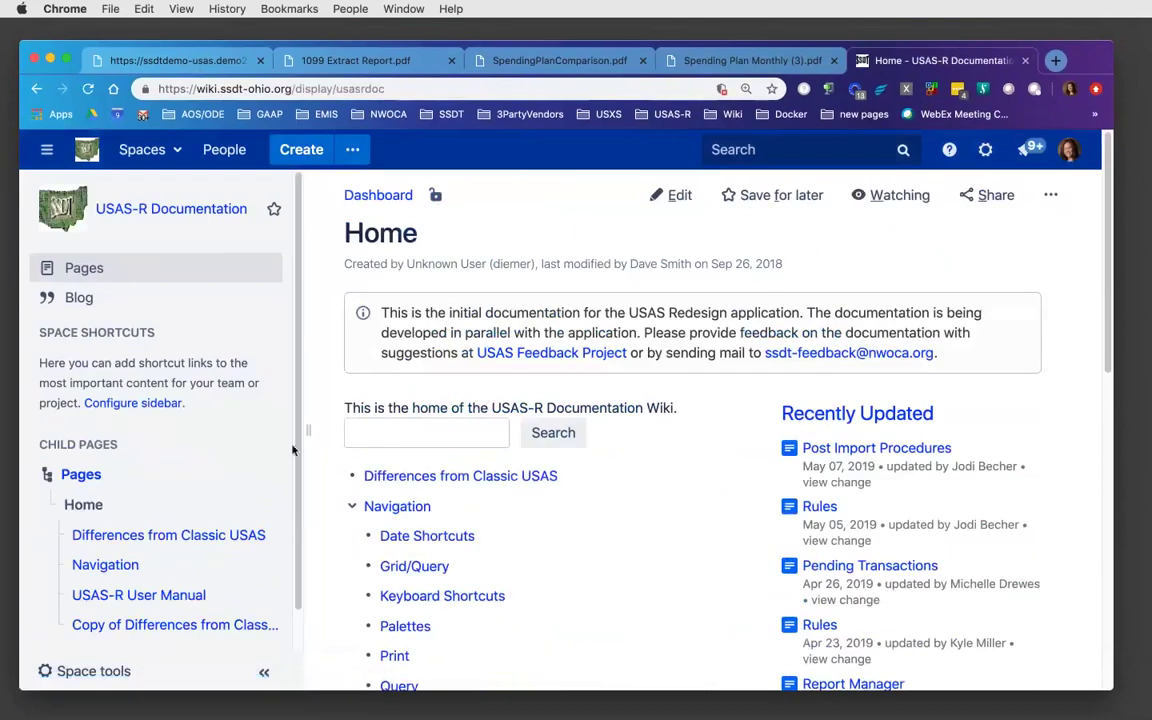
left_click_drag(301, 435, 298, 435)
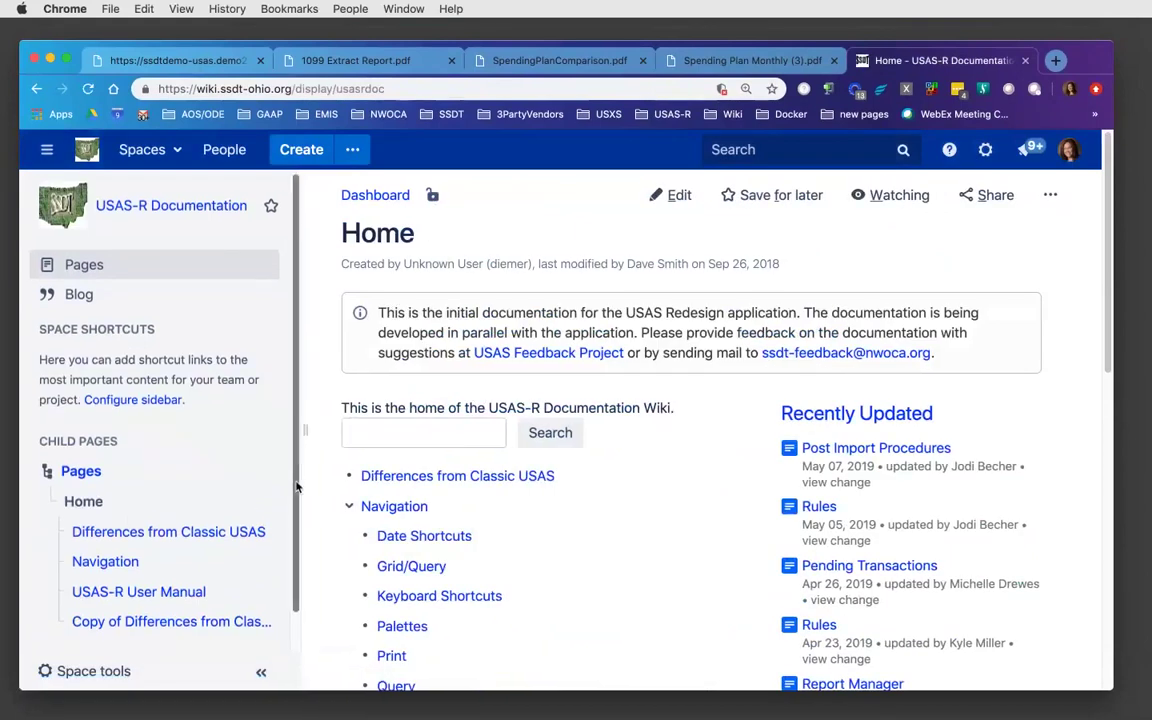
- Open the USAS-R User Manual's Report page, then its Report Manager page
scroll(180, 500, "down", 2)
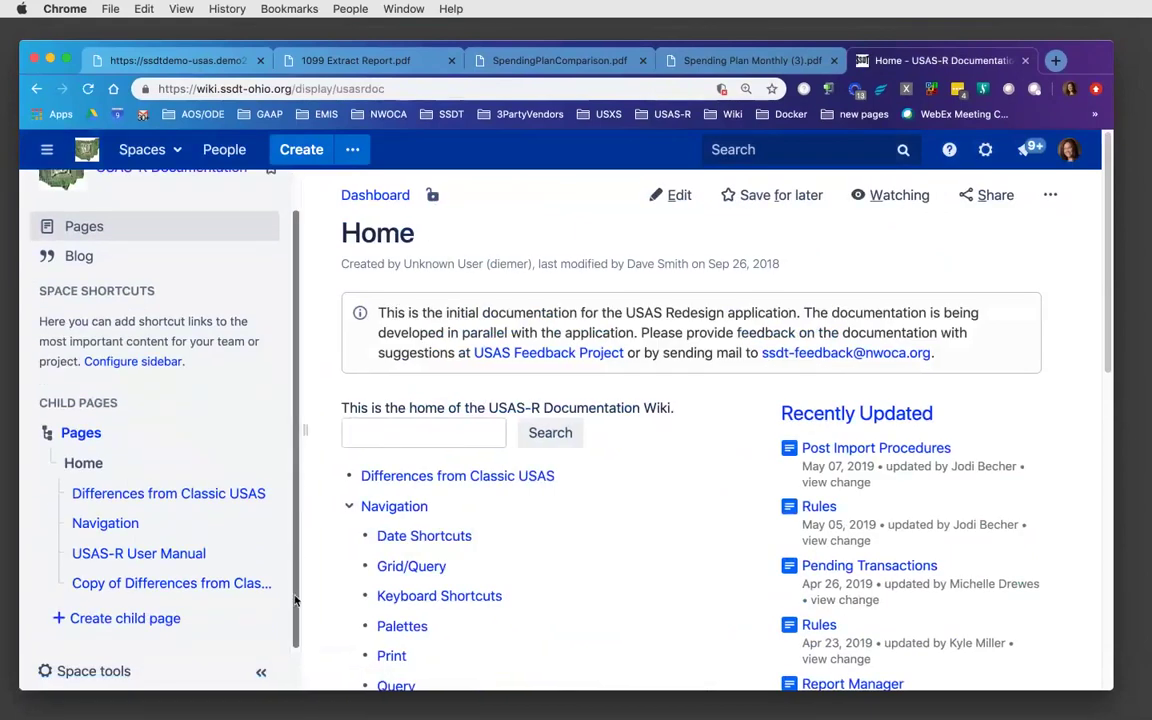
left_click(146, 553)
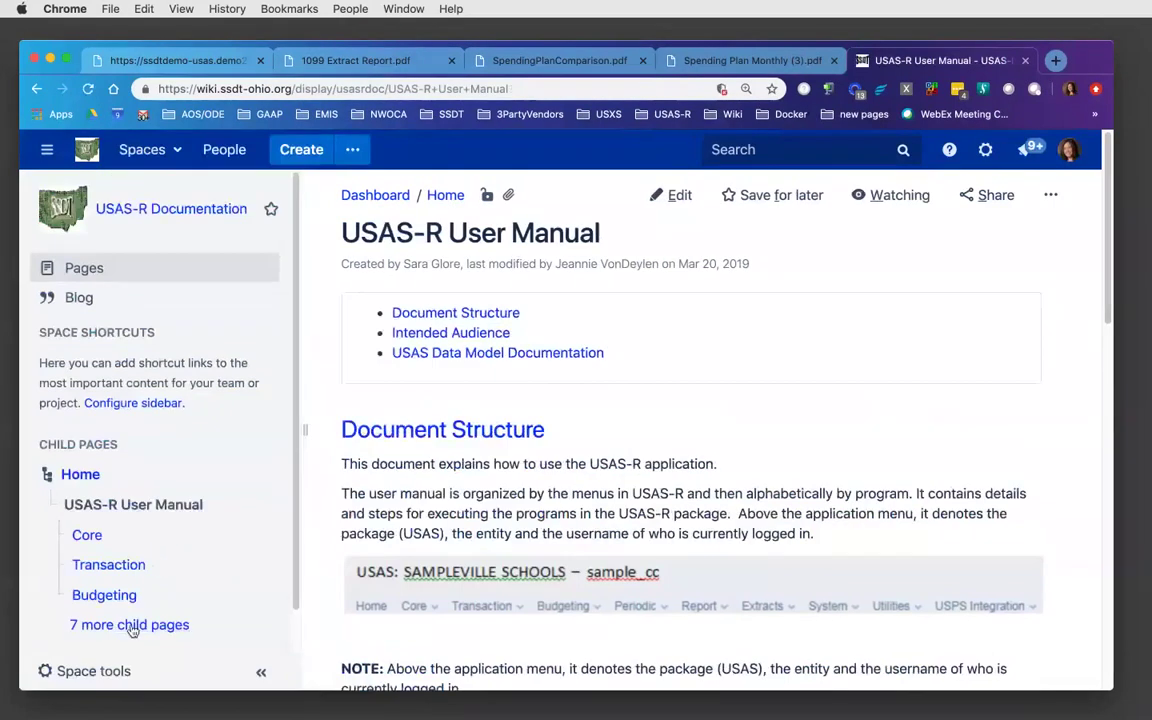
left_click(128, 624)
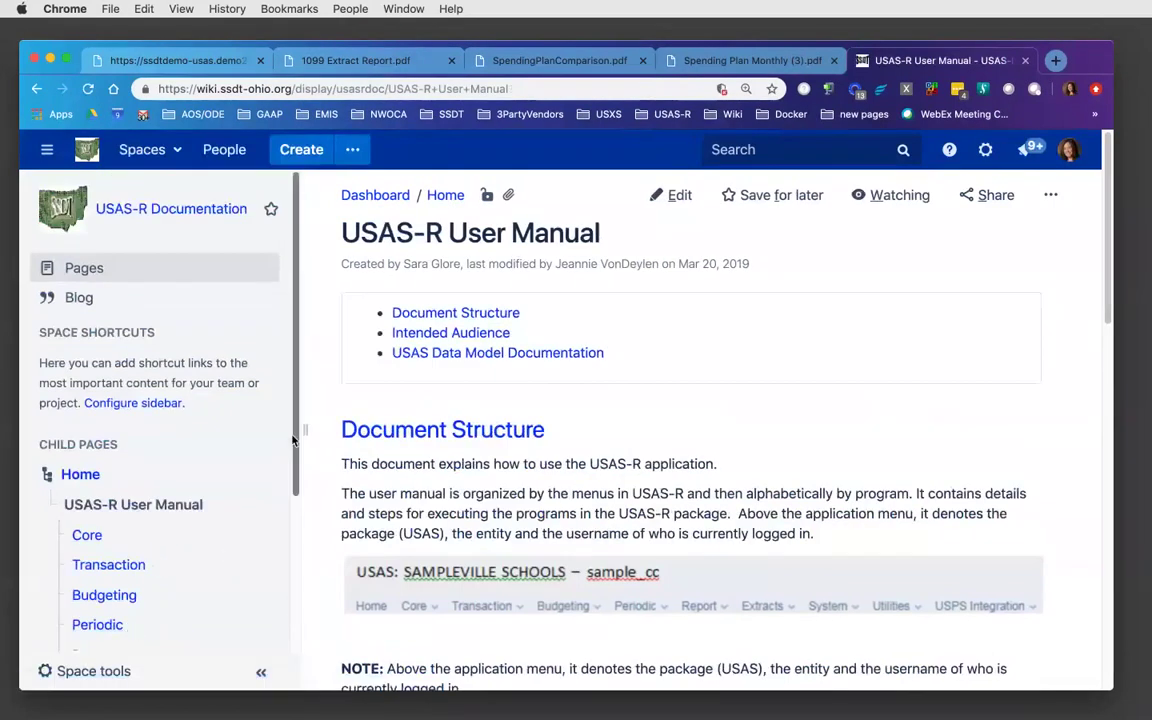
scroll(160, 500, "down", 5)
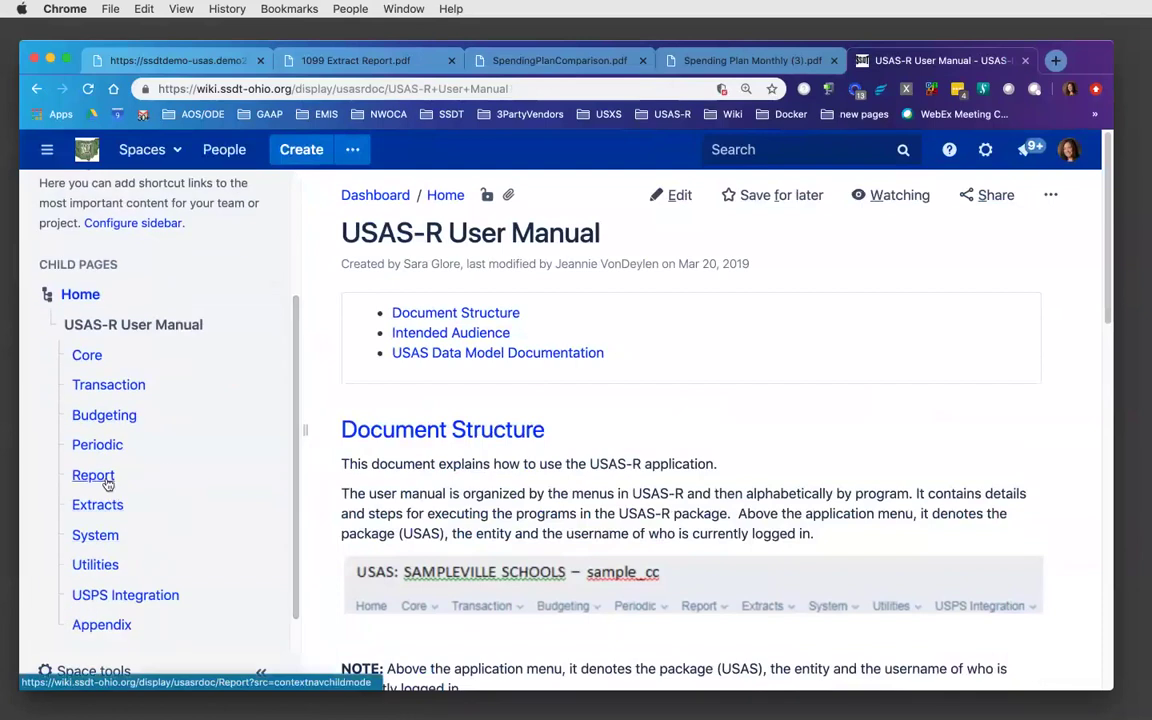
left_click(98, 479)
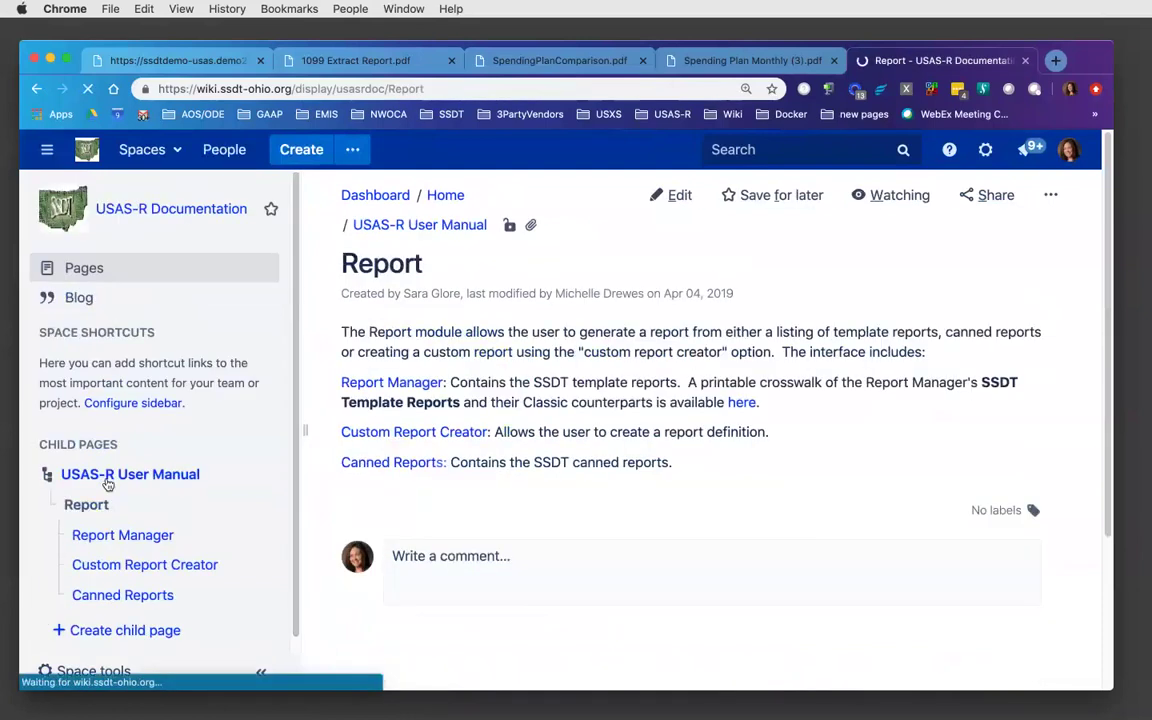
left_click(399, 384)
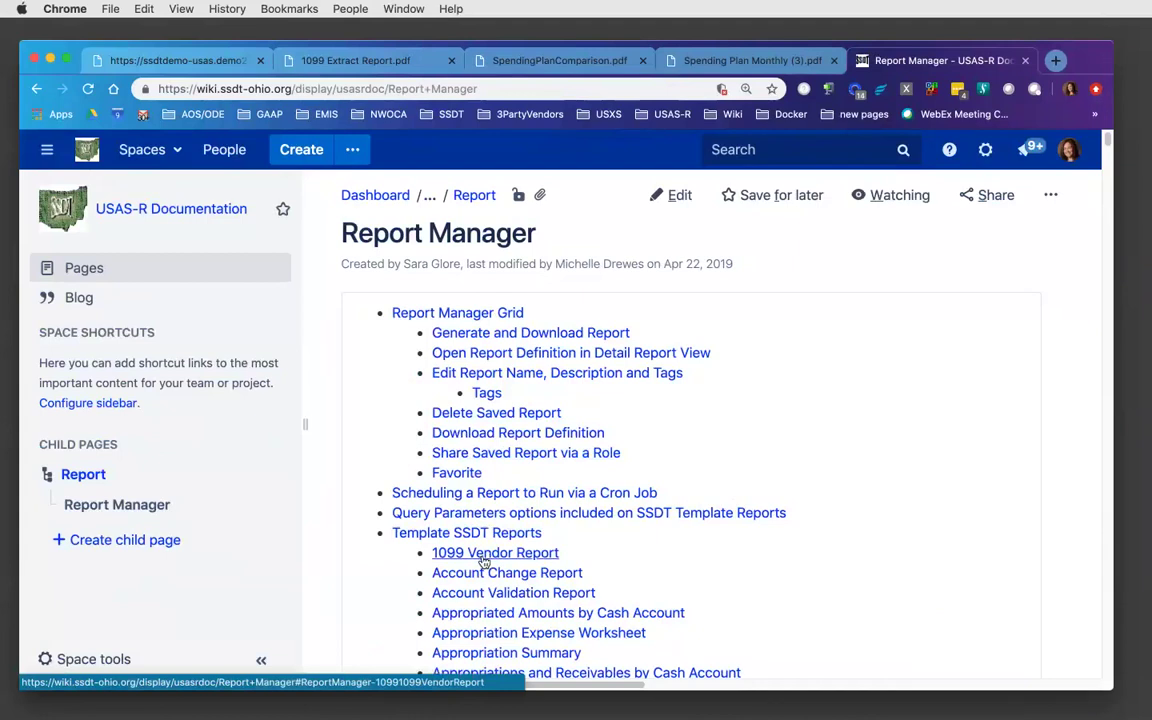
- Review the Report Manager's 1099 Vendor Report example, then return to the Report page
left_click(485, 556)
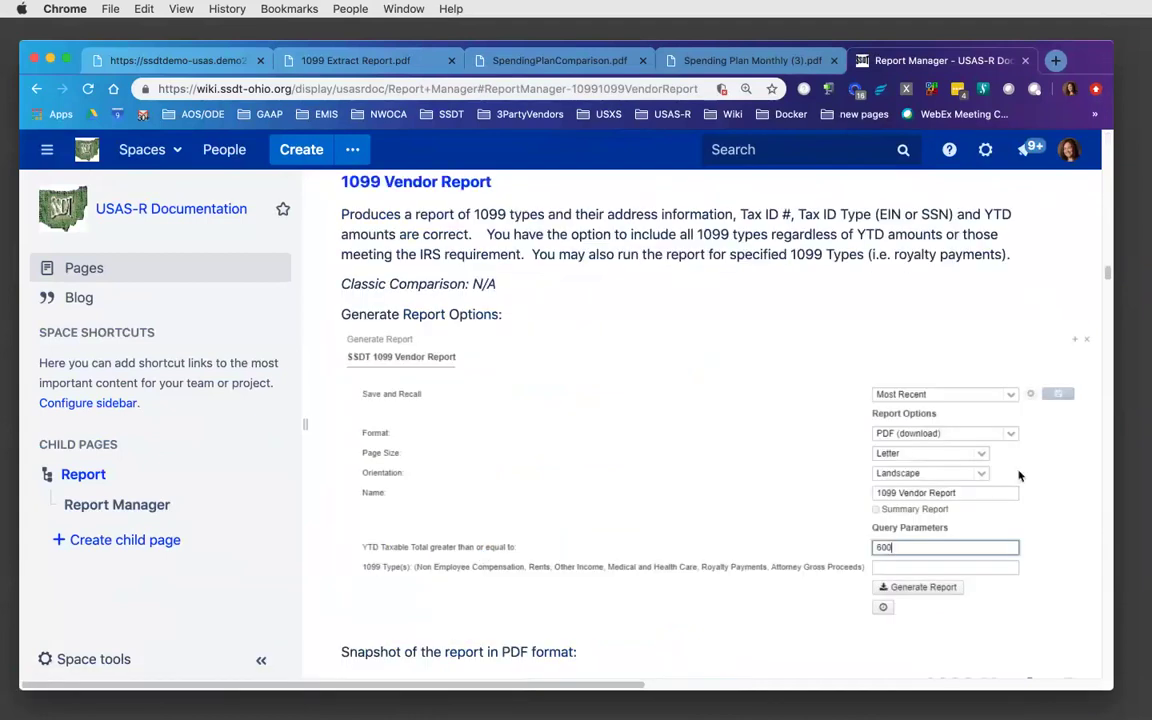
scroll(660, 523, "down", 4)
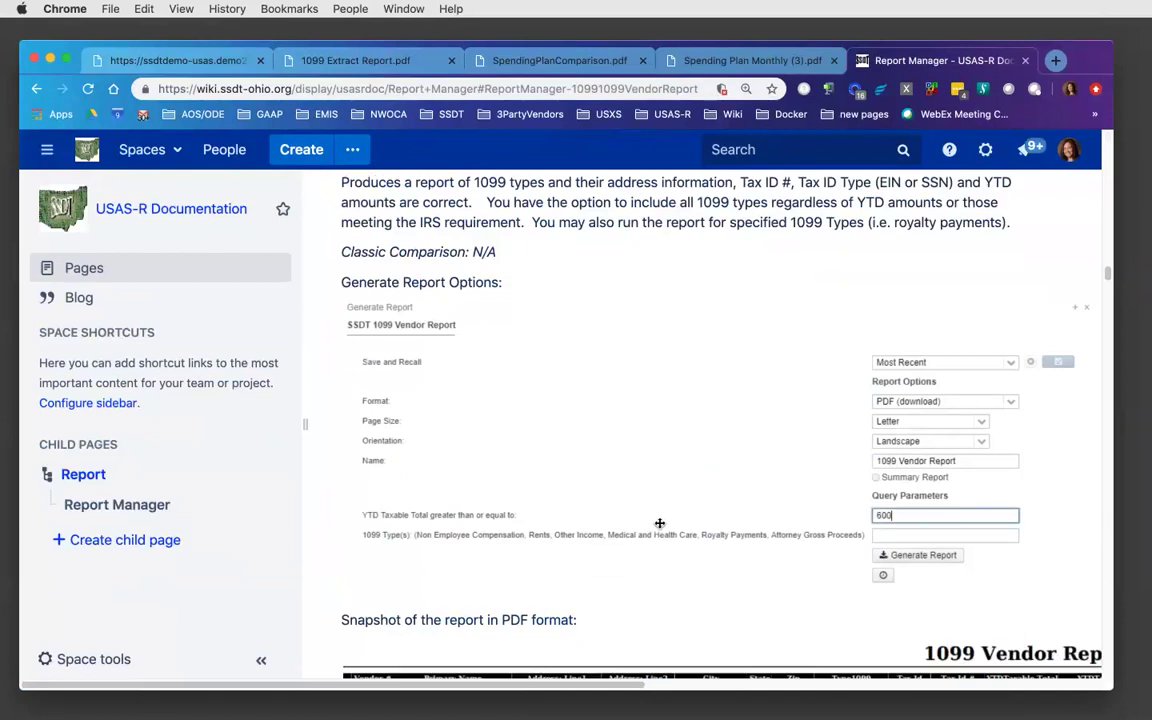
scroll(660, 523, "down", 1)
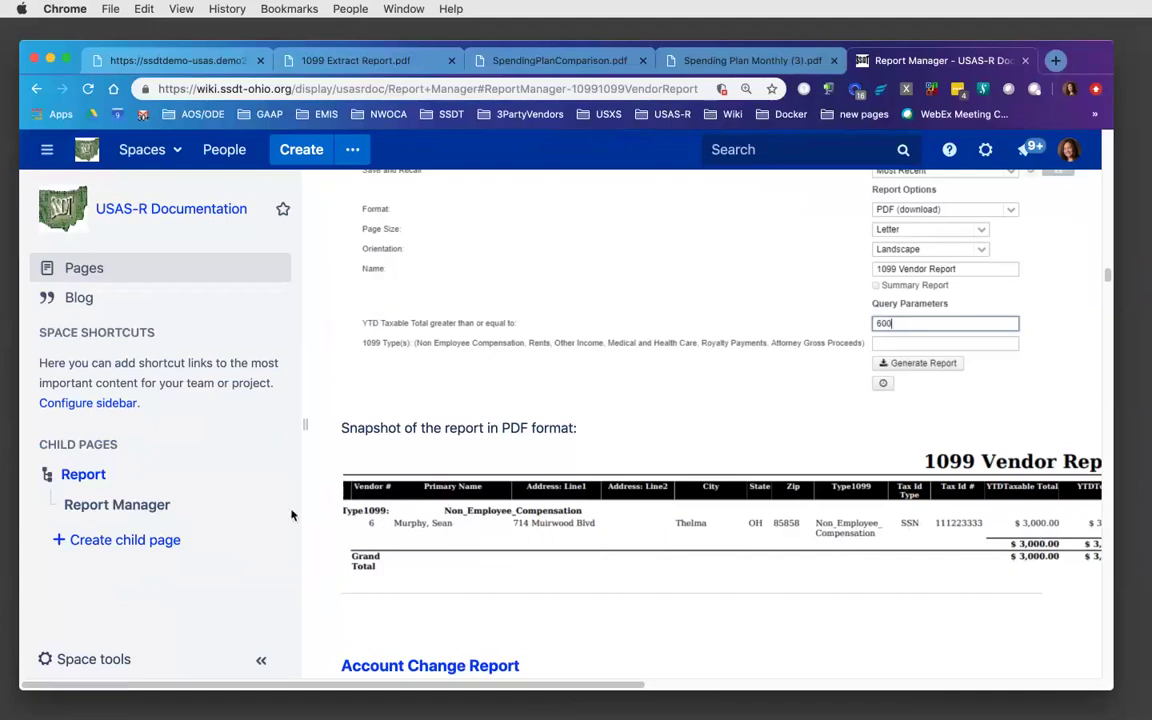
left_click(85, 474)
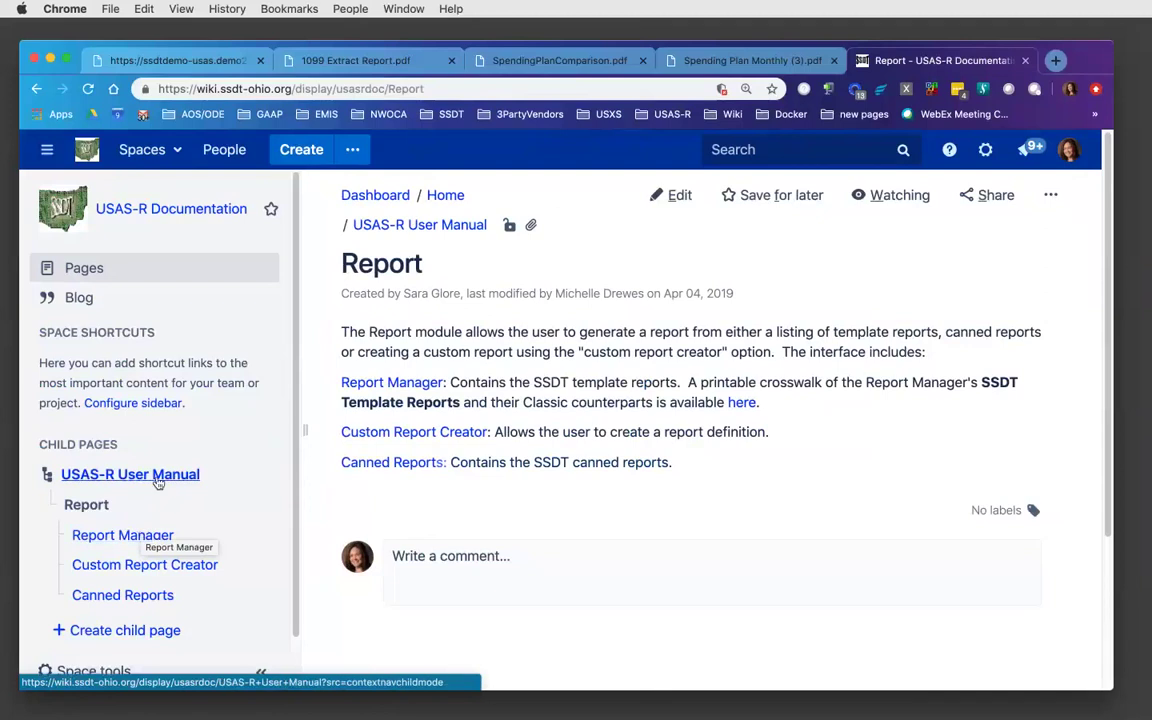
- Open the USAS-R User Manual's Periodic page from the full child-page list
left_click(156, 478)
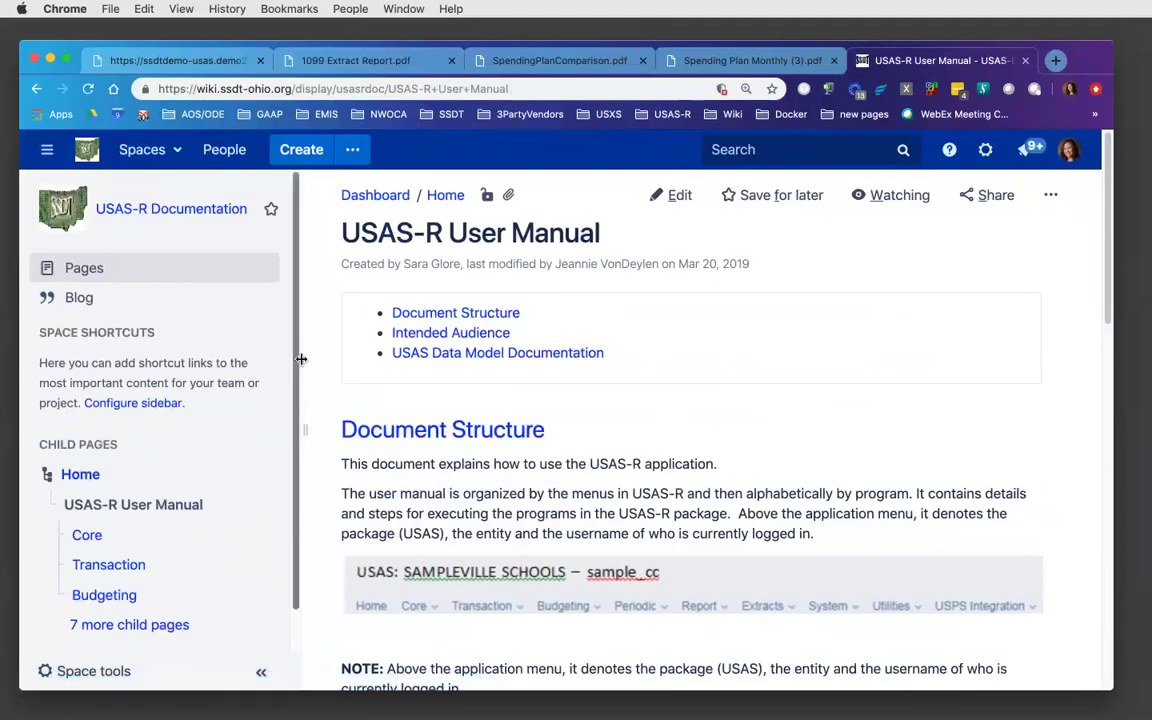
left_click_drag(303, 429, 287, 427)
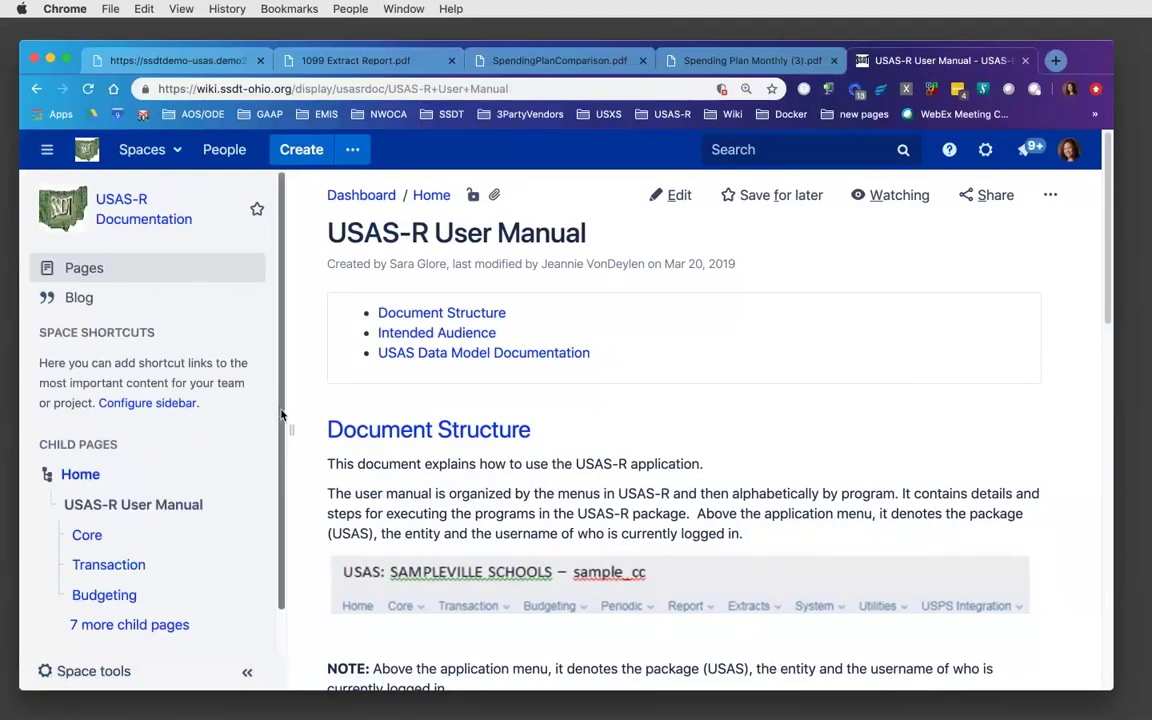
scroll(287, 427, "down", 1)
left_click(130, 583)
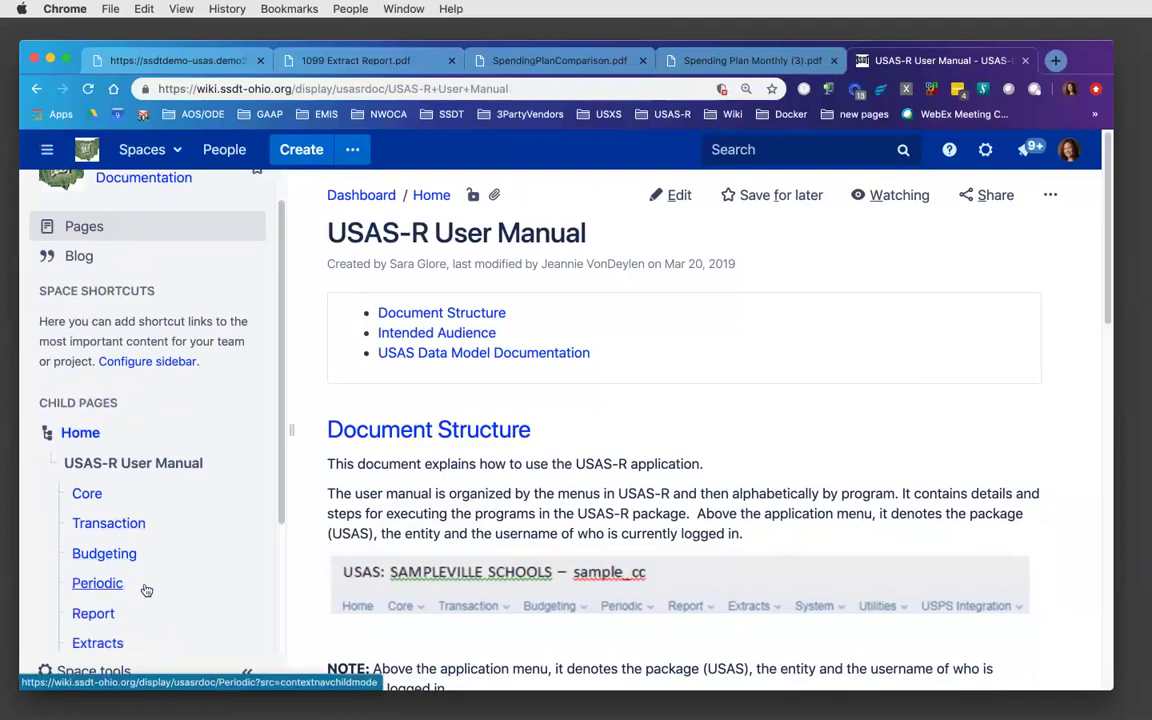
left_click(99, 584)
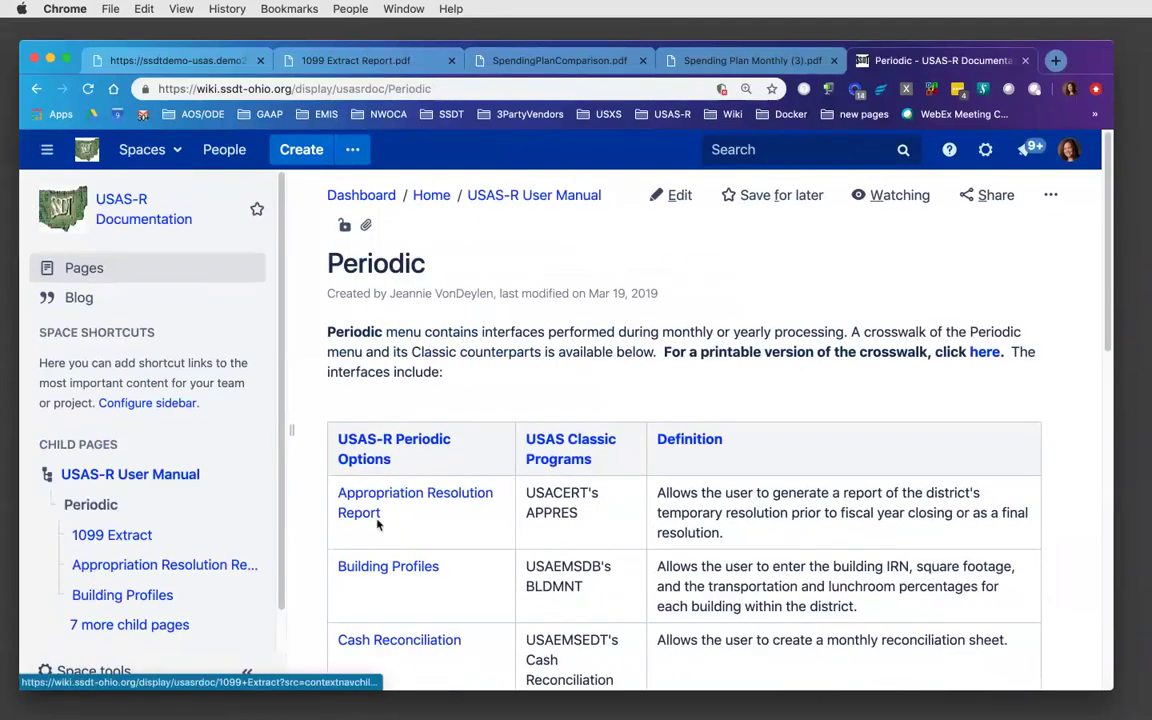
scroll(1100, 480, "down", 5)
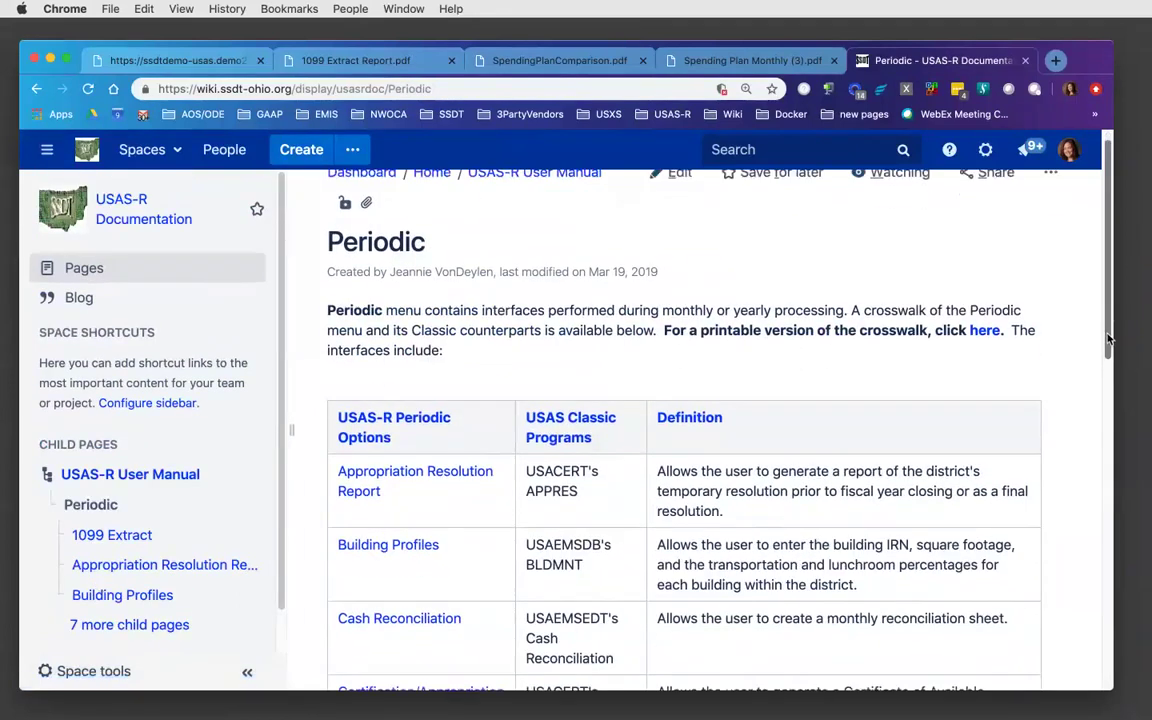
- Open the 1099 Extract page and scroll to its IRS Format (TAP) sample form
scroll(1098, 500, "down", 2)
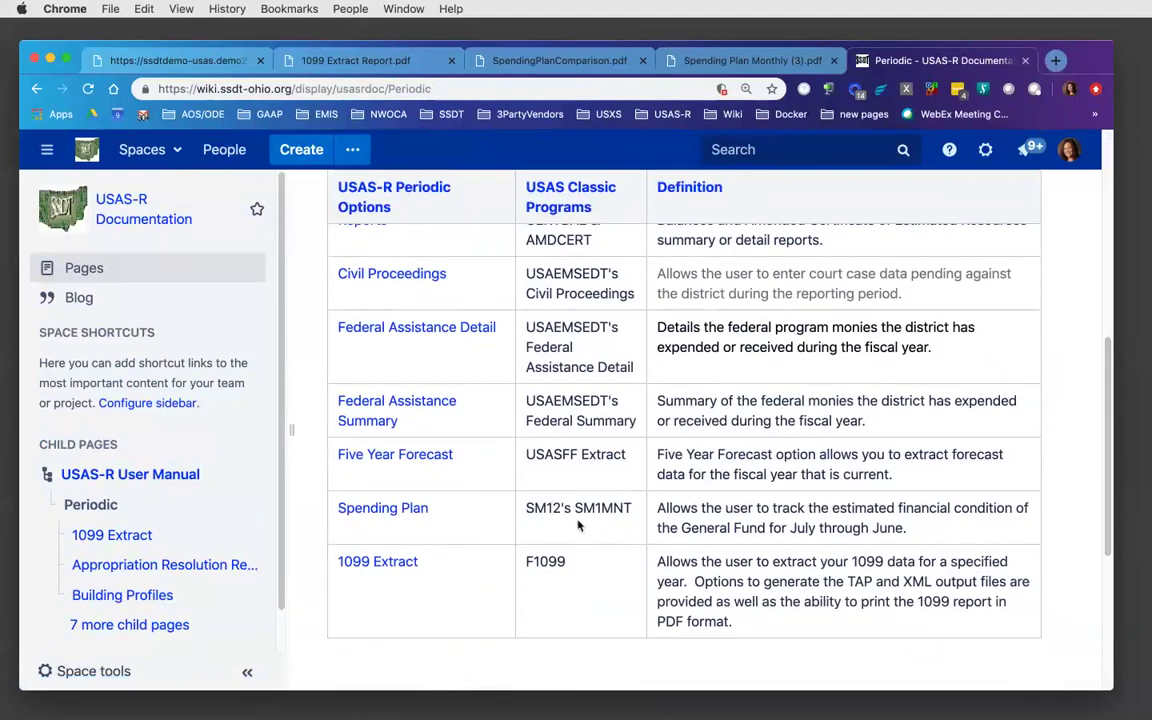
left_click(389, 565)
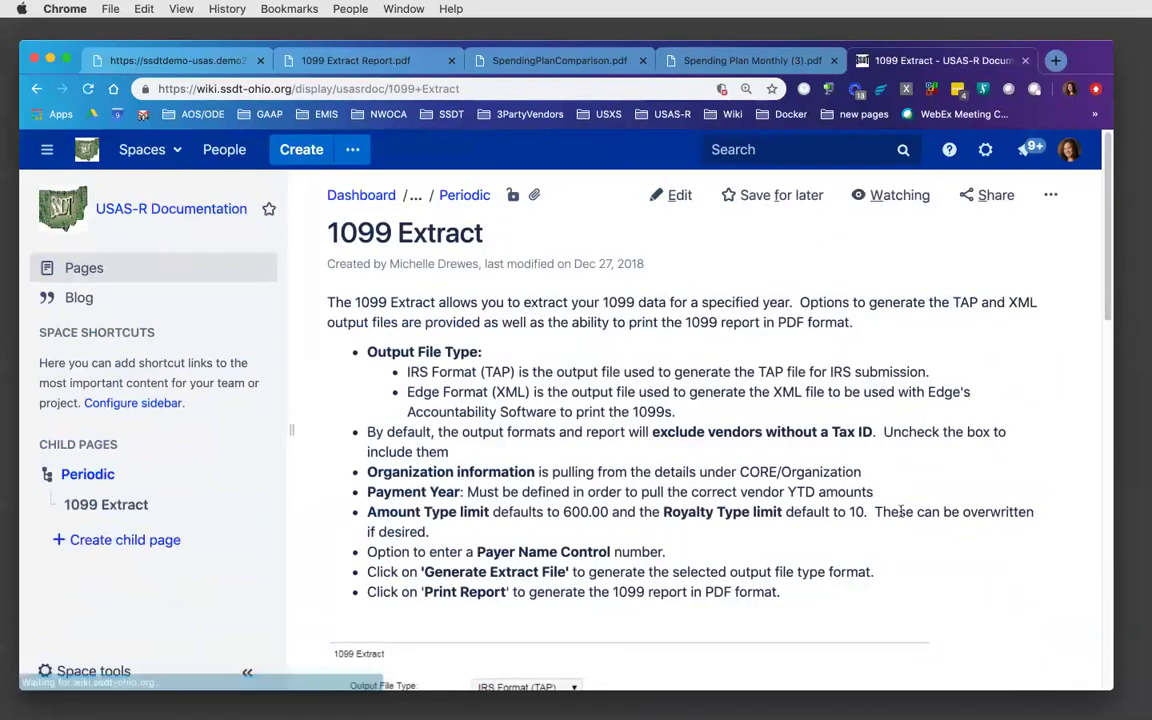
left_click_drag(1107, 320, 1114, 465)
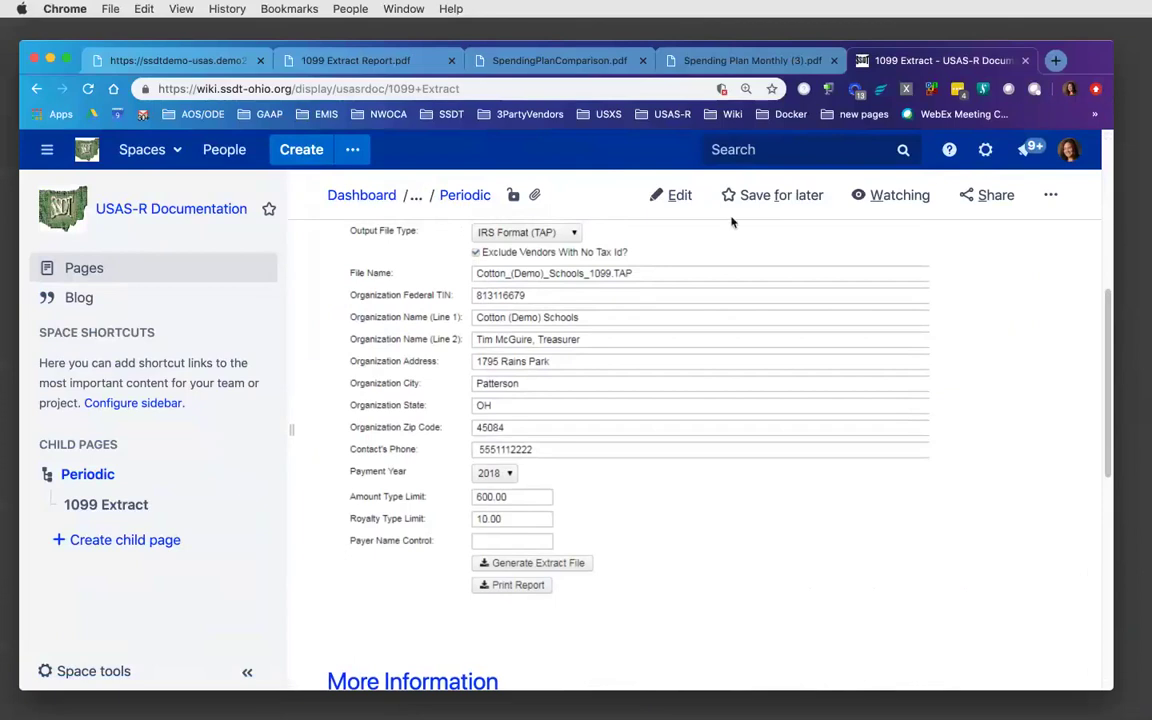
- Switch to the live USAS-R 1099 Extract screen (Edge Format XML, payment year 2017)
left_click(166, 64)
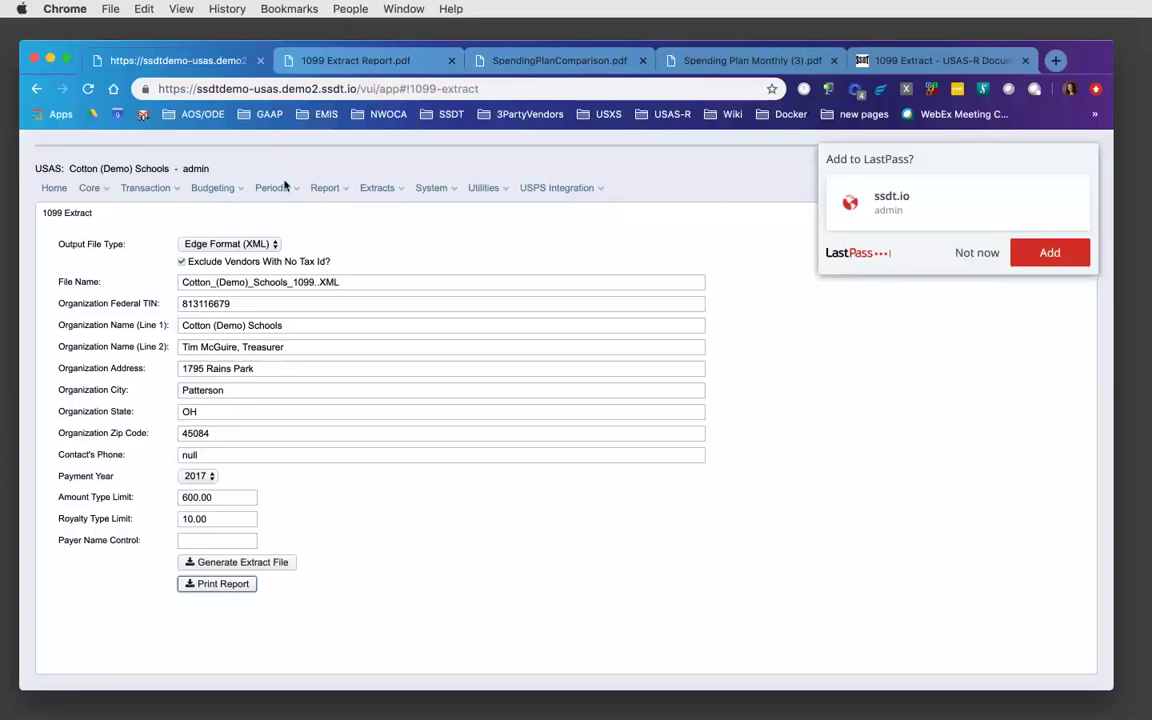
left_click(340, 190)
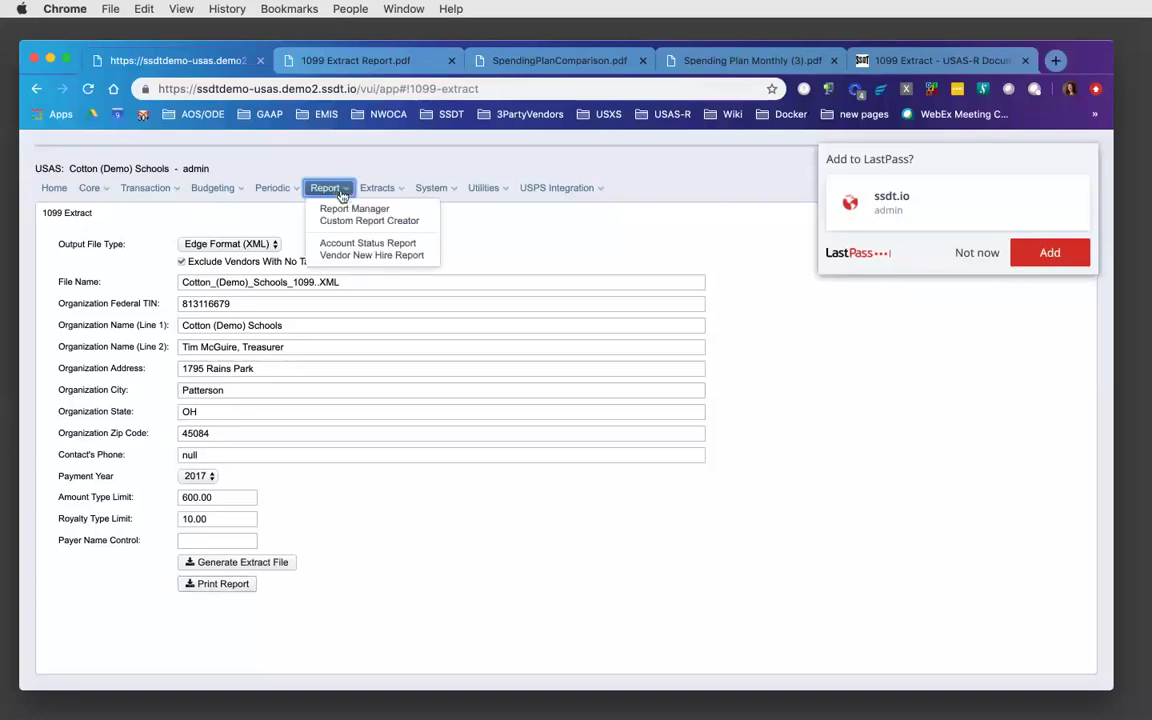
- Generate the SSDT USAS Auditor Extract - Account report from Report Manager, then return to the 1099 Extract wiki page
left_click(352, 211)
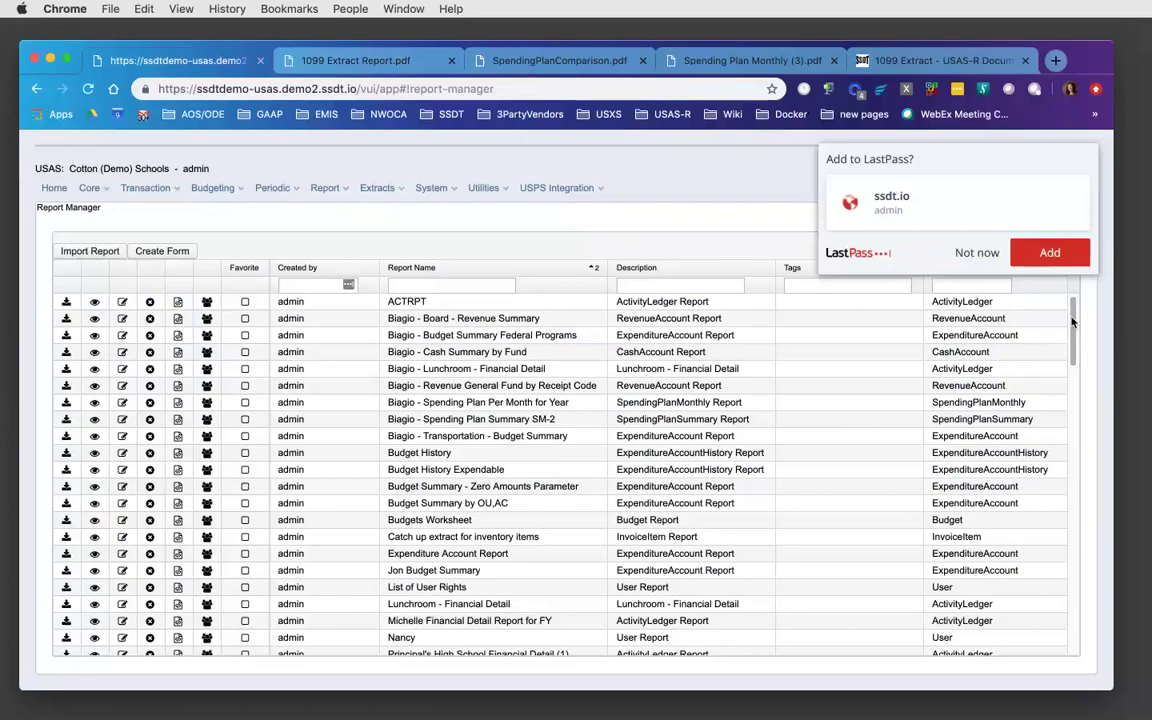
left_click_drag(1072, 321, 1075, 613)
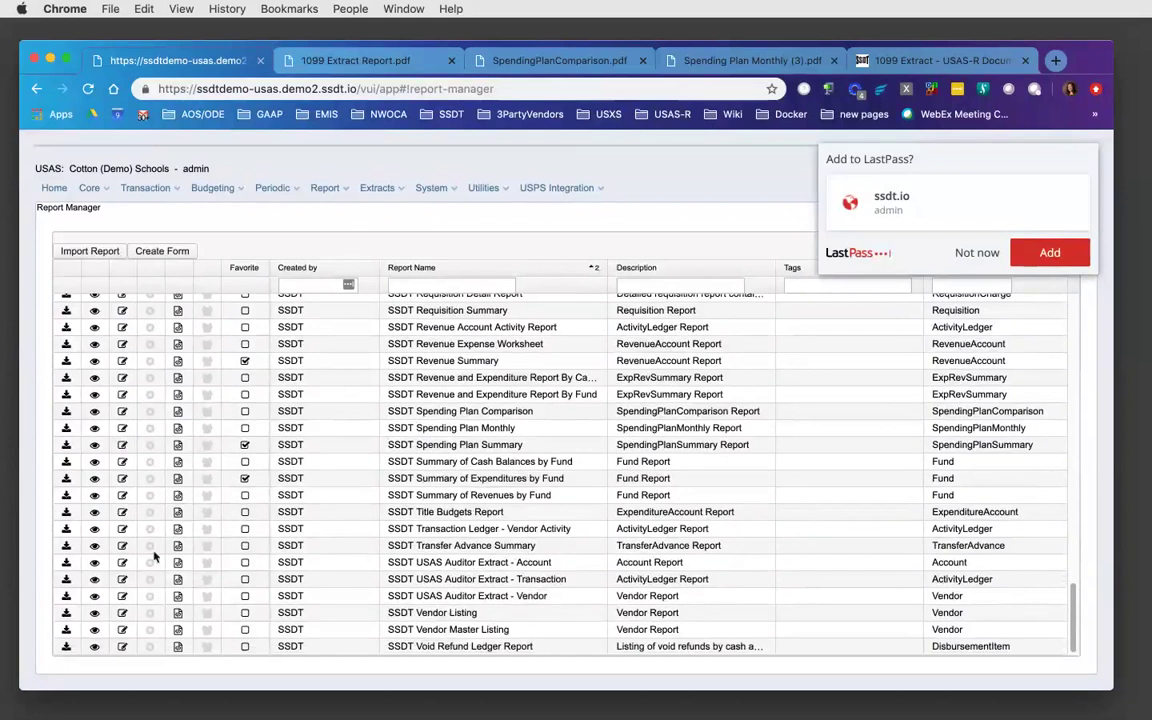
left_click(67, 565)
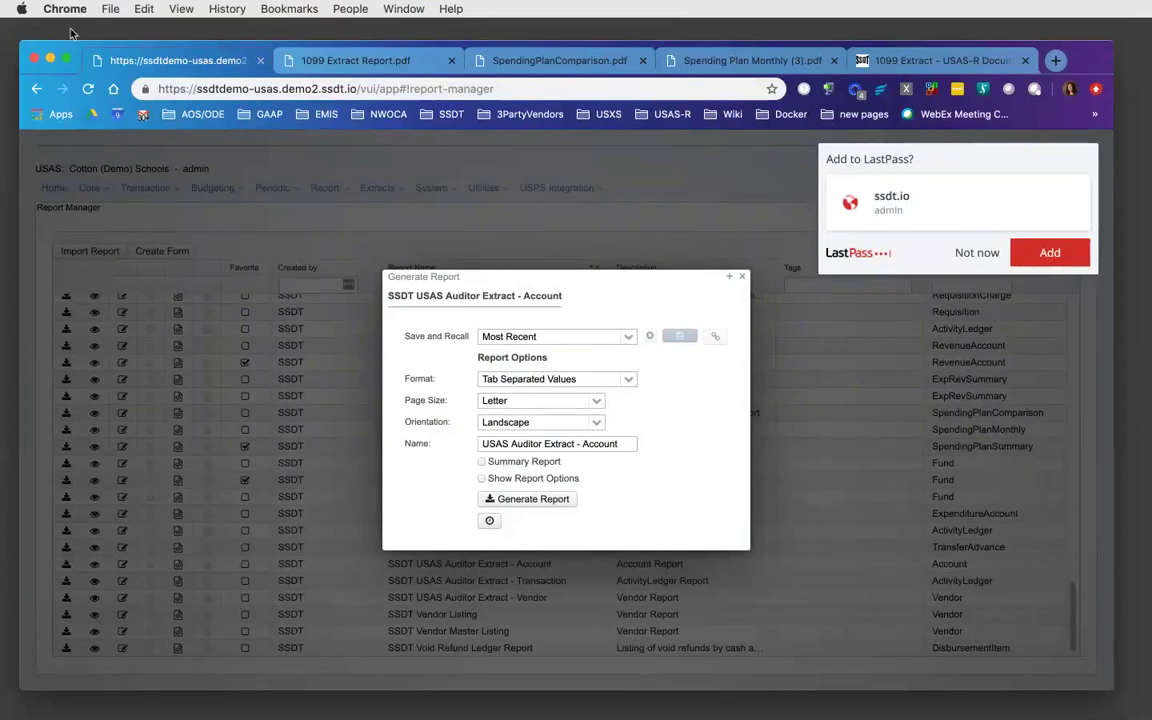
left_click(913, 62)
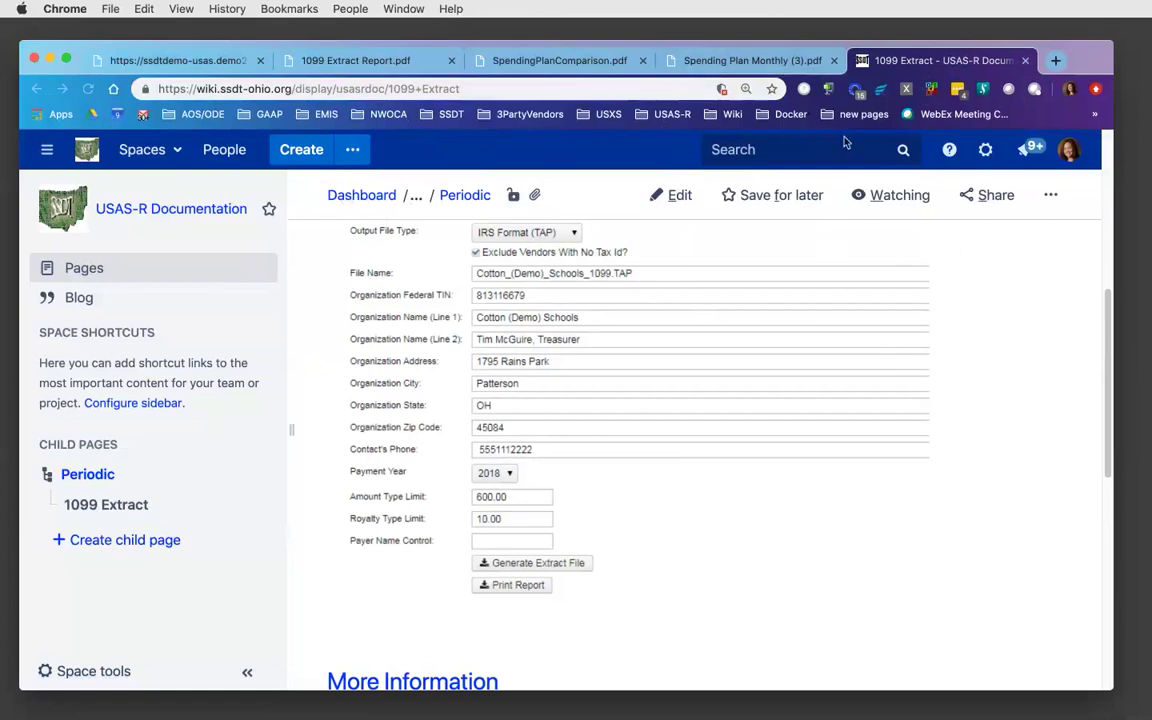
- Search for 'ohio ssdt wiki' and open the Main Page - SSDT Public Wiki result
left_click(548, 88)
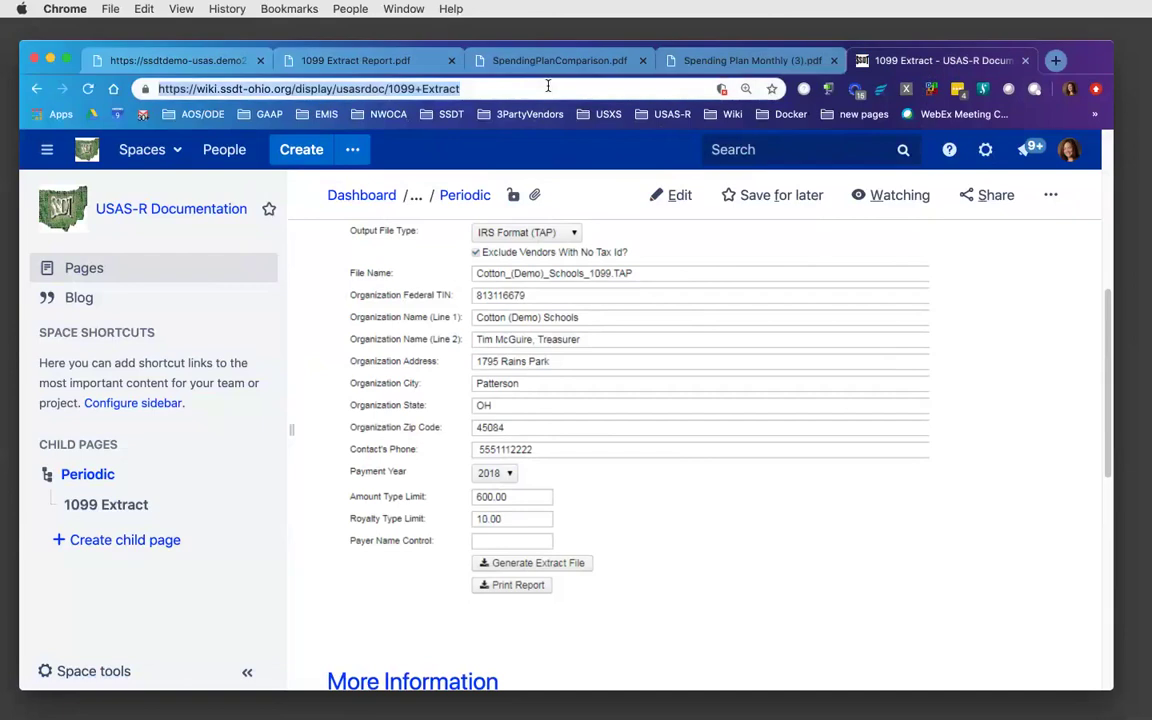
type("igui s")
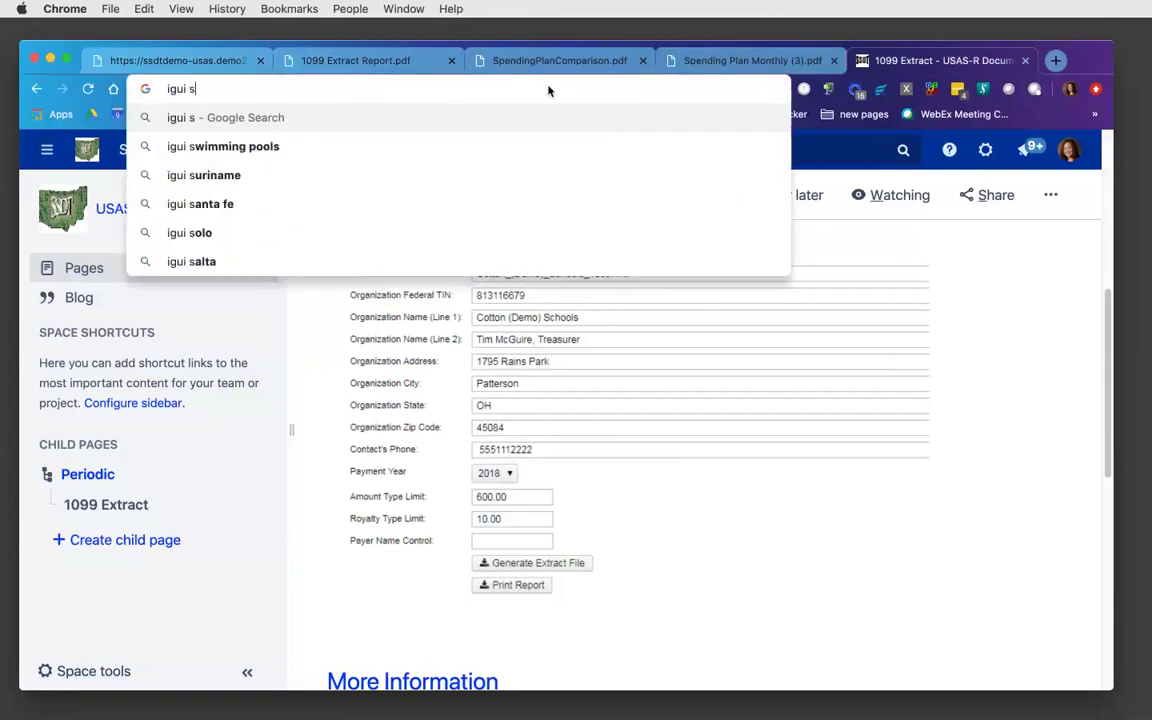
key("BackSpace")
key("BackSpace")
key("BackSpace")
key("BackSpace")
type("ohi")
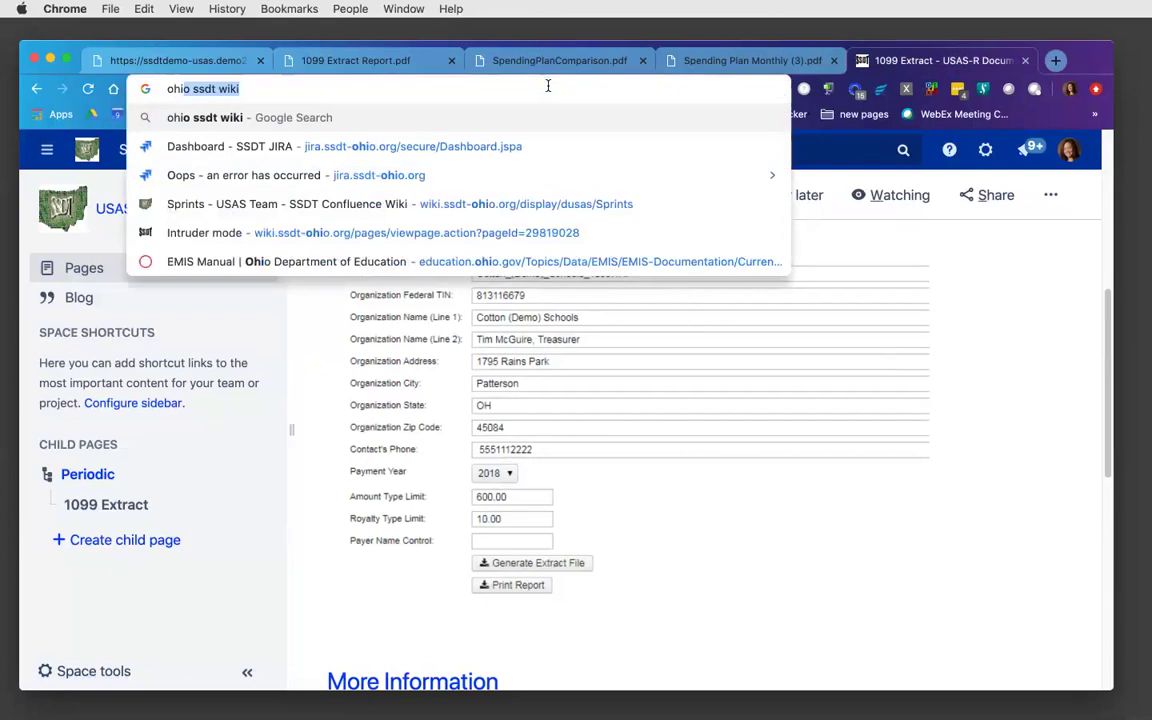
type("o ssdt wiki")
key("Return")
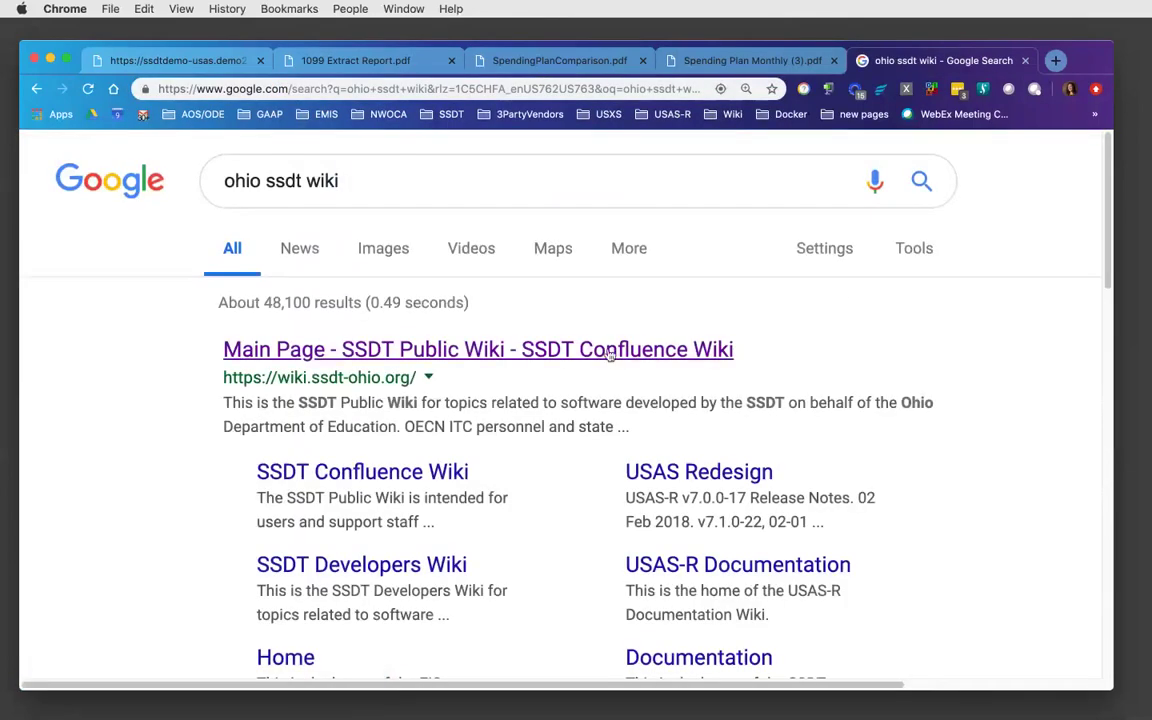
left_click(601, 356)
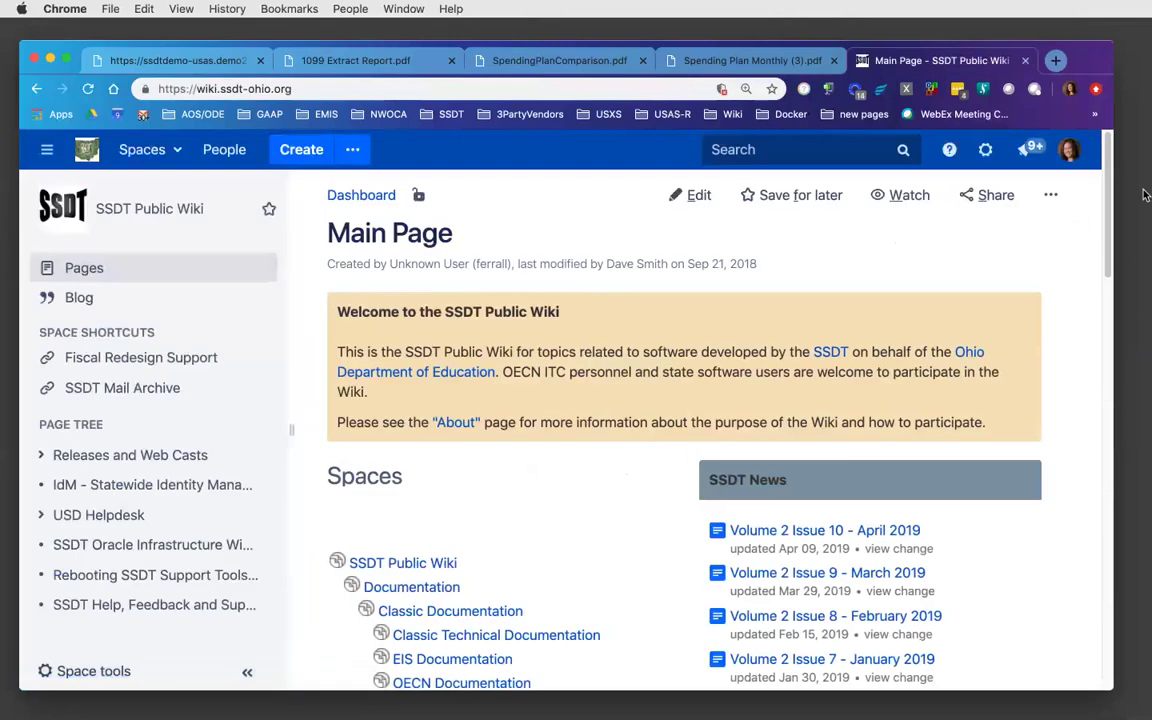
- Browse the State Software Redesign 'Fridays with Fiscal' recorded webinars table, then go back
left_click_drag(1105, 181, 1090, 397)
scroll(976, 379, "down", 5)
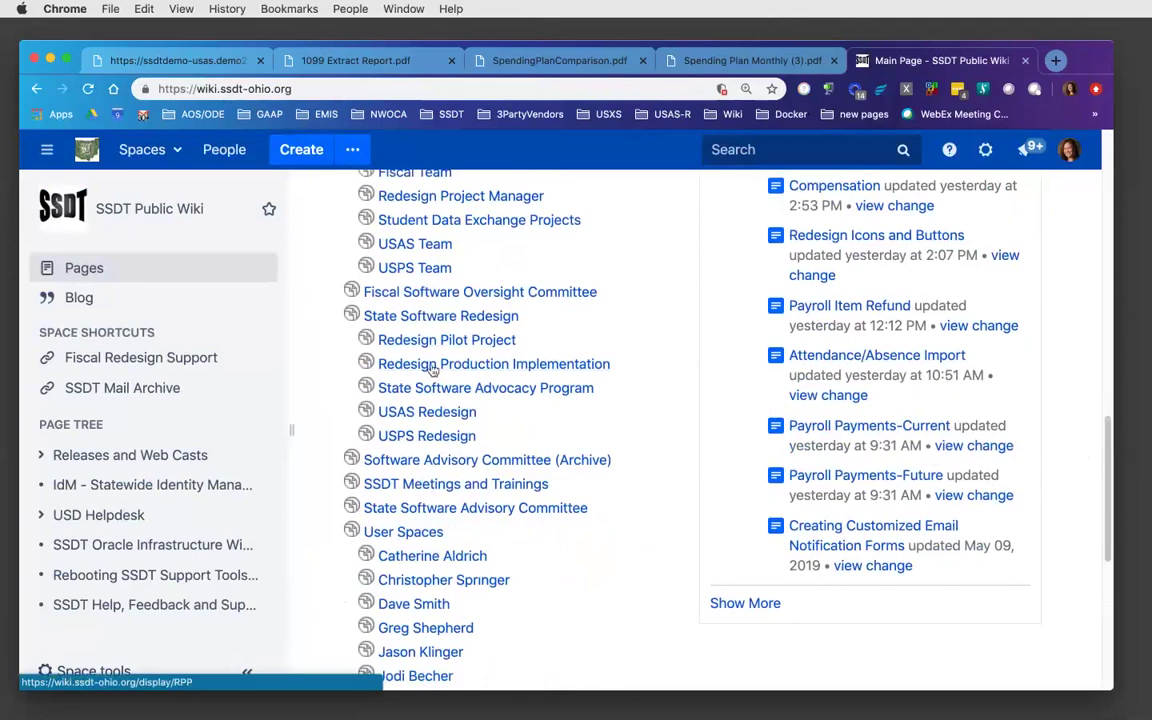
left_click(435, 317)
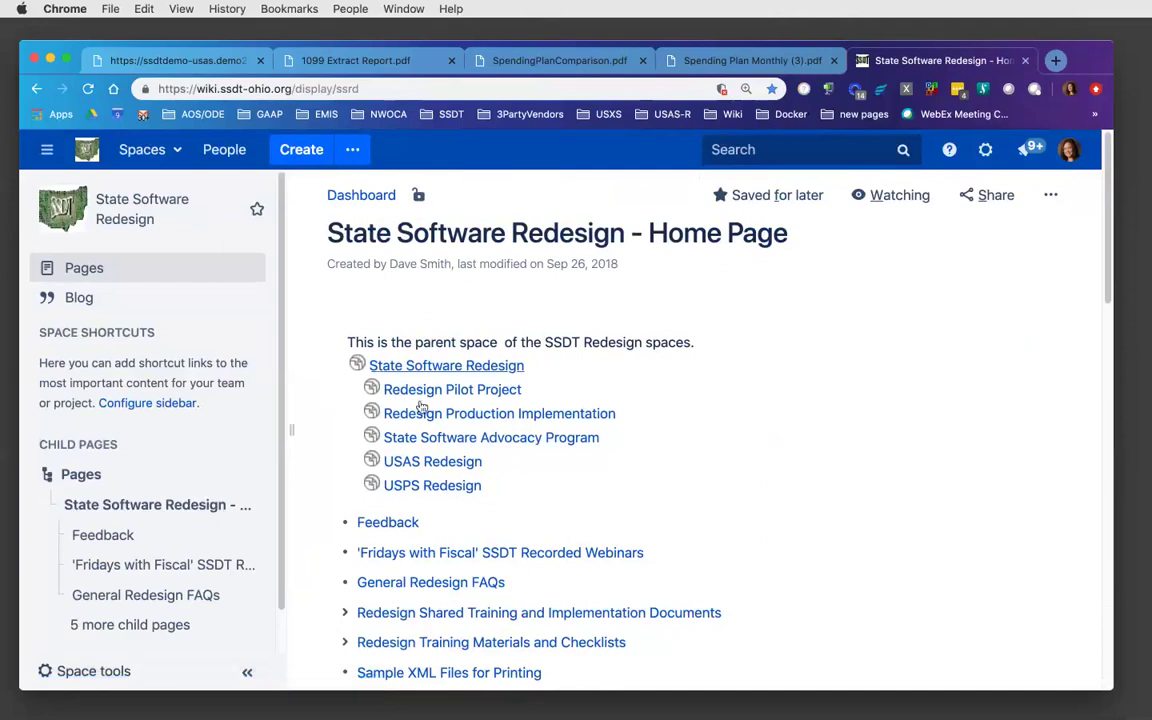
left_click(419, 553)
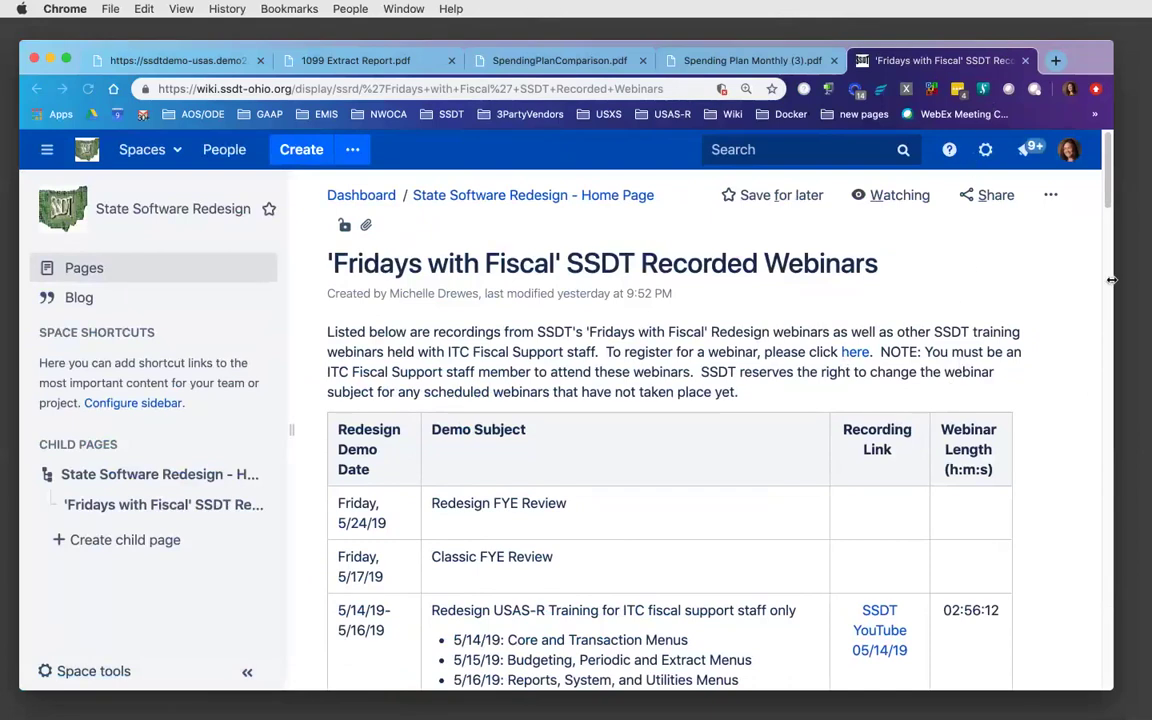
left_click_drag(1107, 172, 1107, 218)
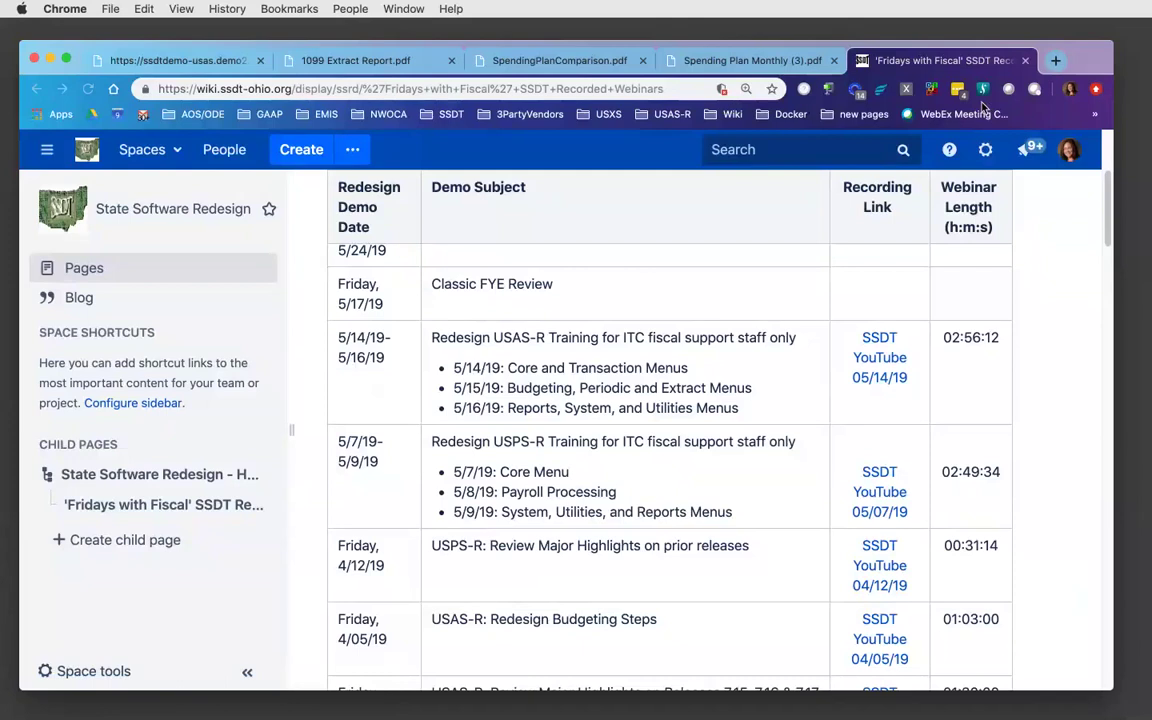
left_click(37, 89)
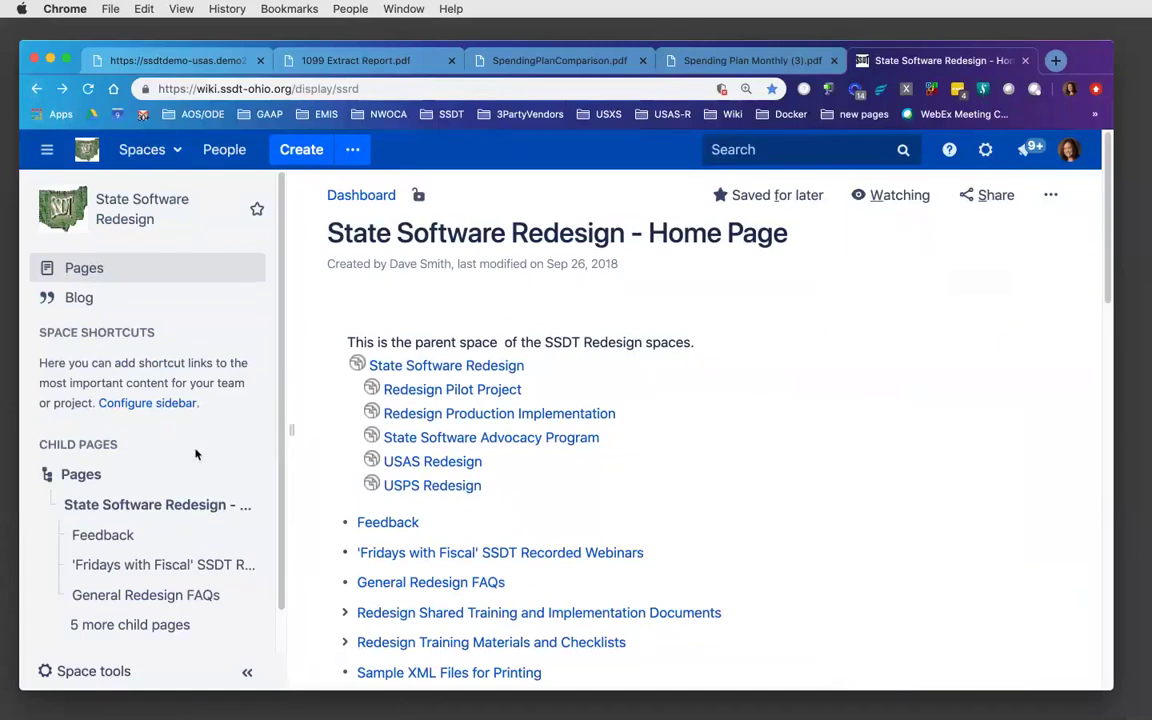
- Open SSDT Meetings and Trainings and scroll to the Classic and Redesign meeting materials
left_click(37, 89)
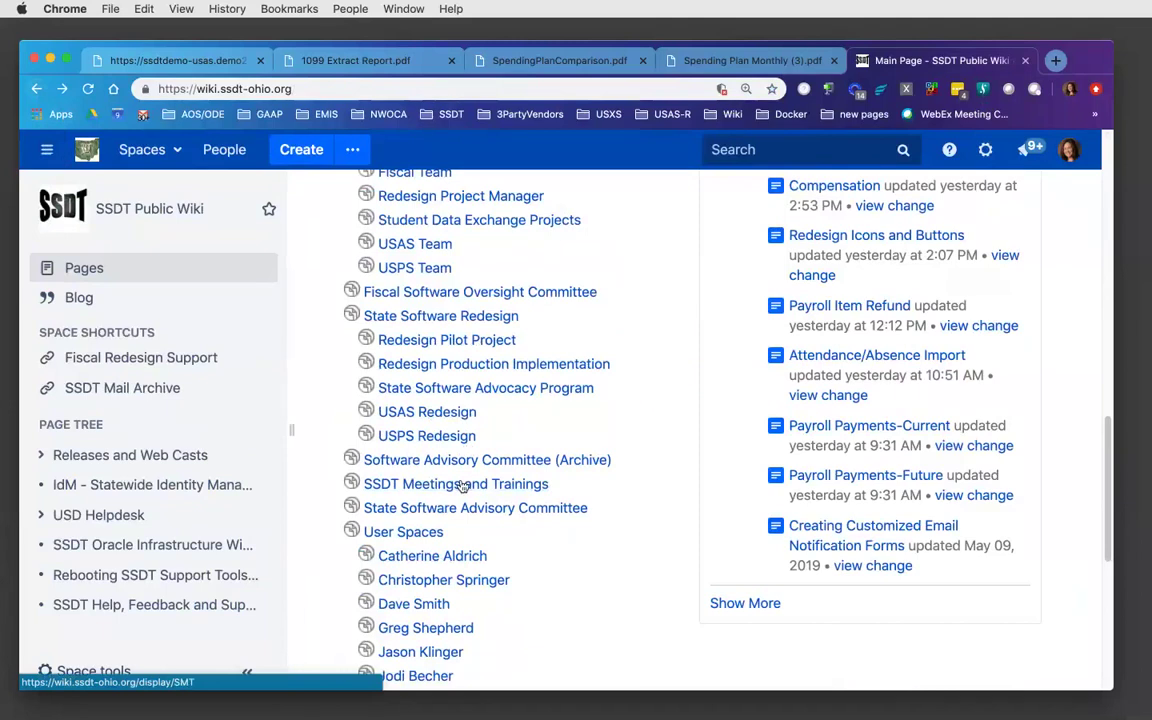
left_click(462, 486)
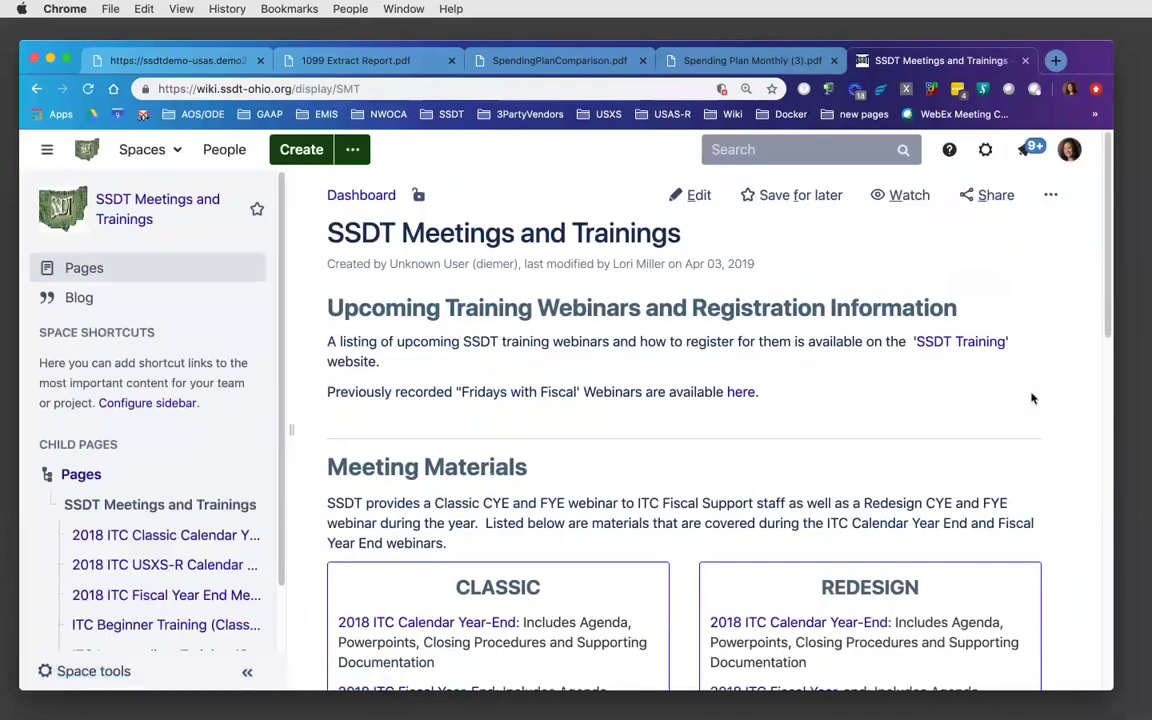
scroll(1108, 333, "down", 3)
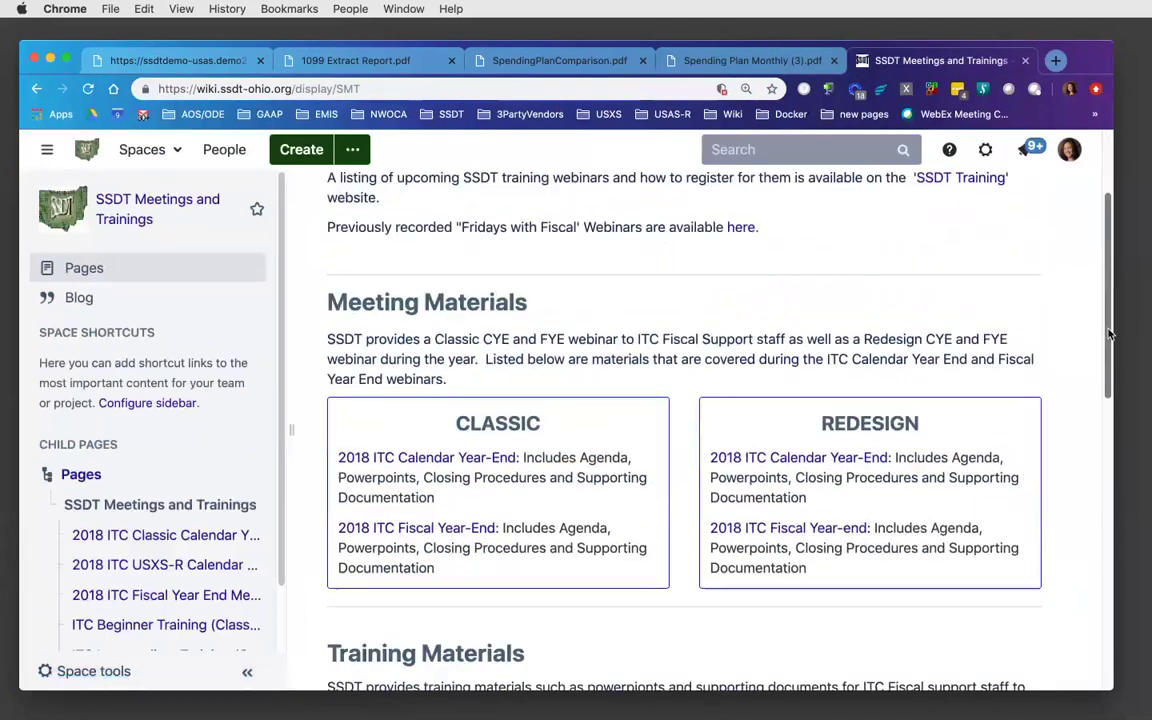
left_click_drag(1108, 333, 1110, 355)
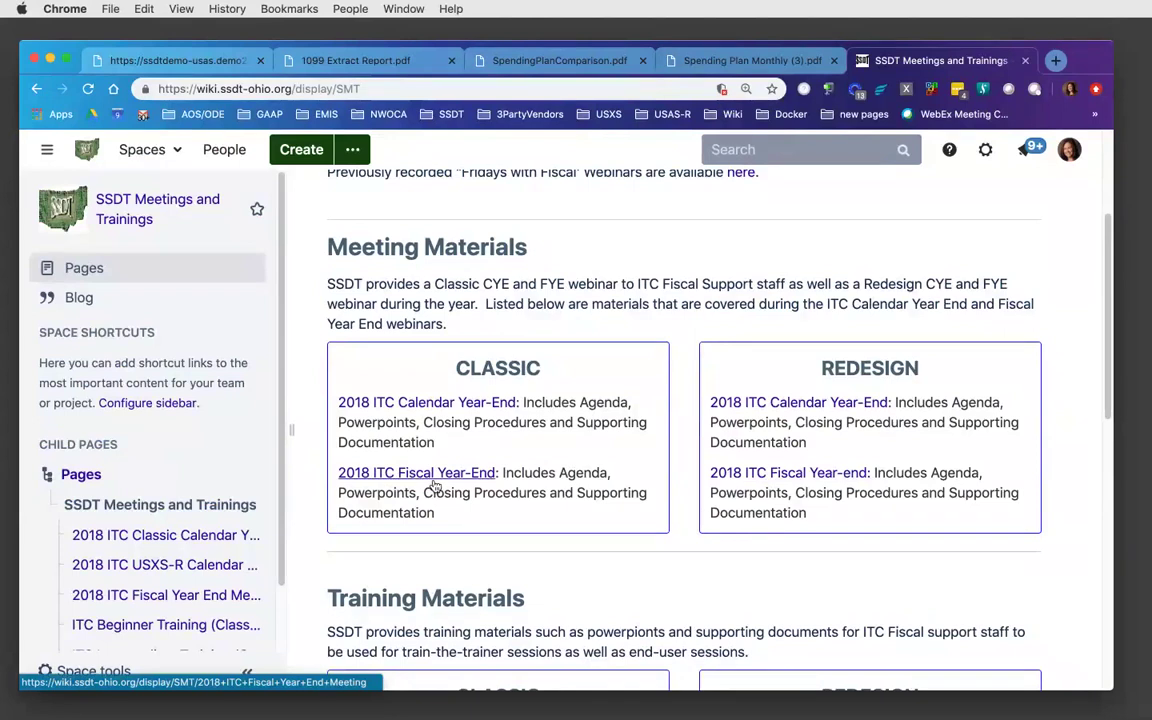
left_click(520, 32)
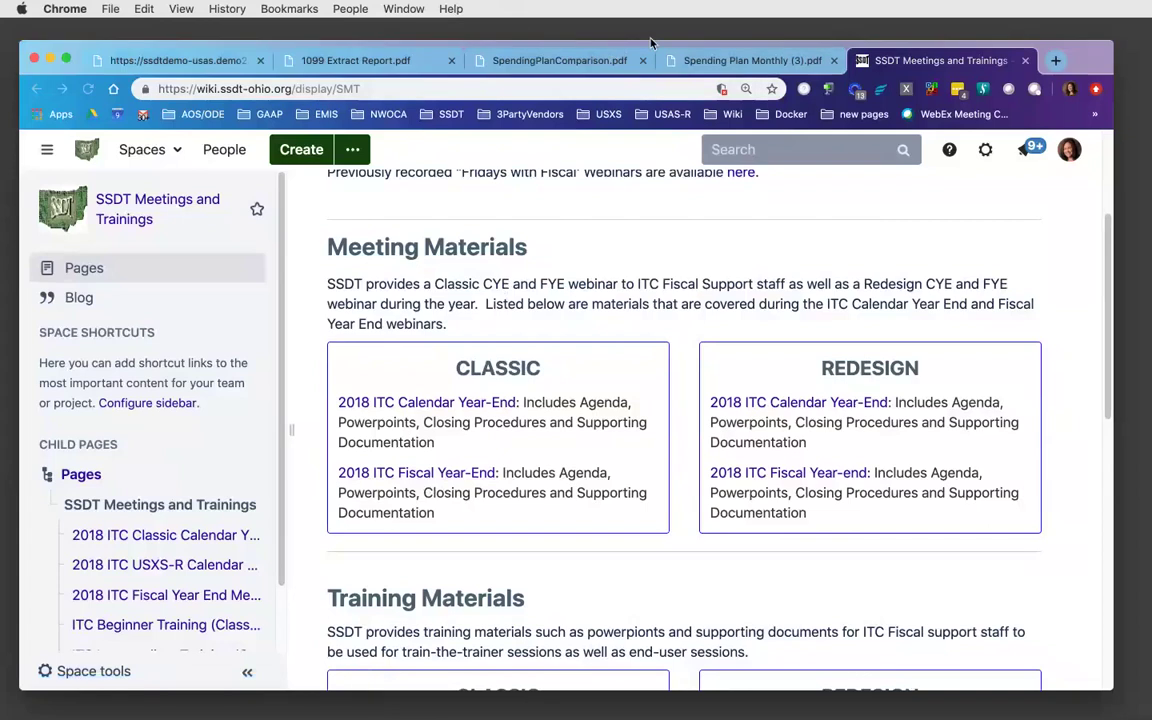
left_click(697, 206)
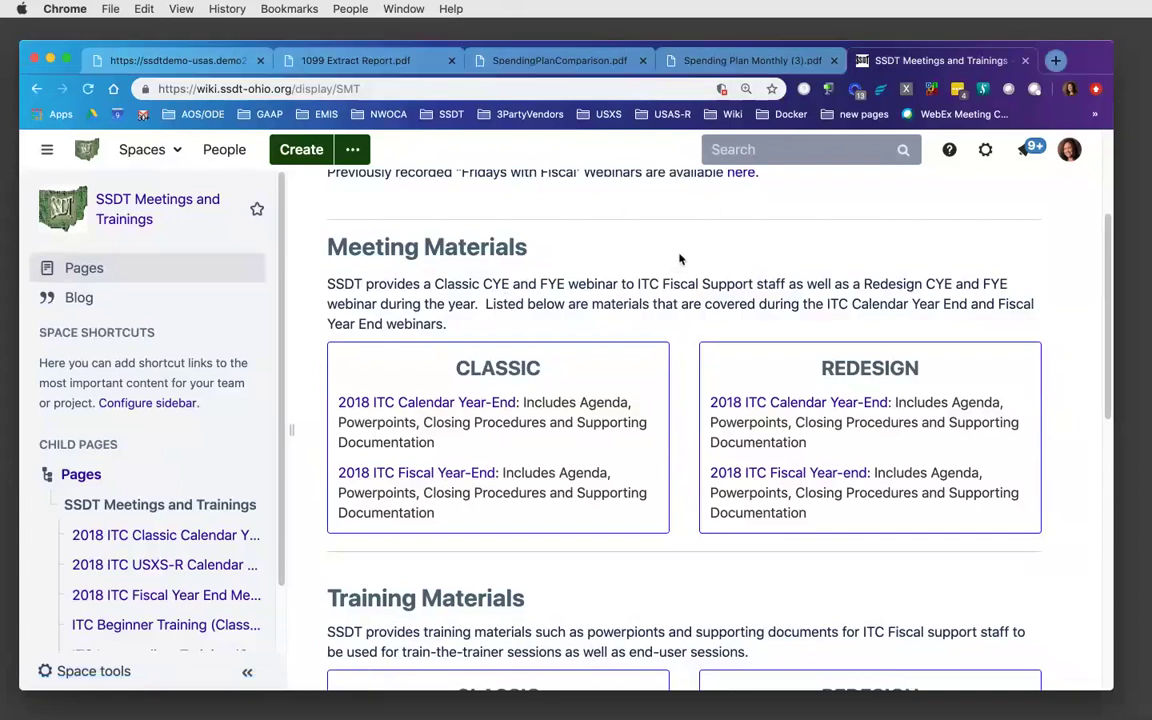